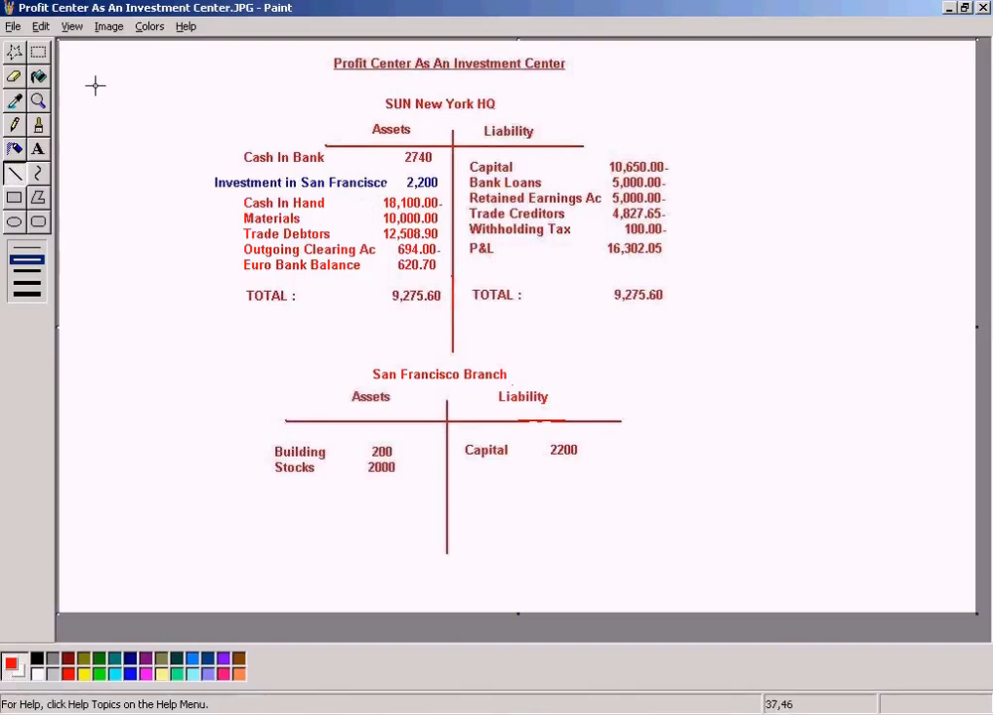
Step: Erase the blue Investment in San Francisco line with its amount from the SUN New York HQ assets
{"action": "left_click", "coordinate": [15, 50]}
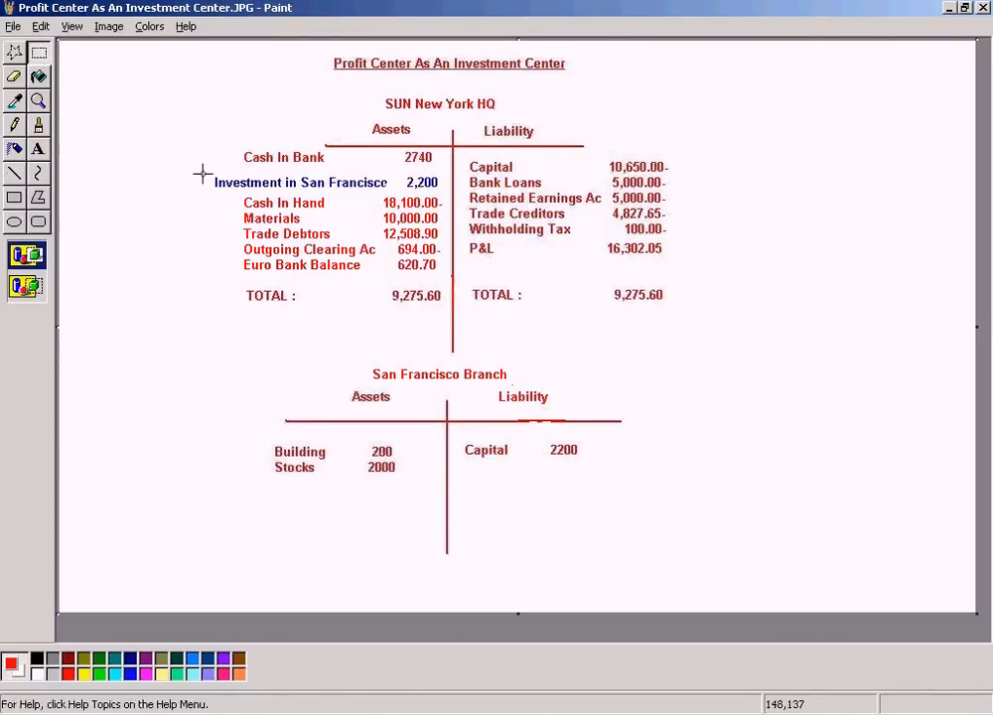
{"action": "left_click_drag", "start_coordinate": [203, 173], "coordinate": [449, 191]}
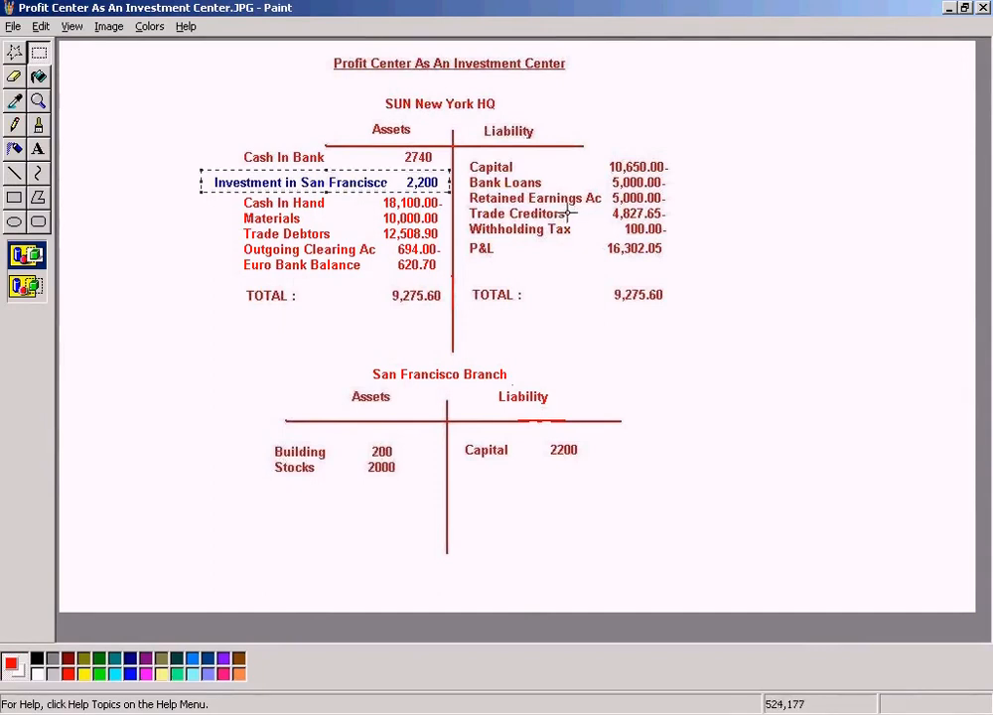
{"action": "key", "text": "Delete"}
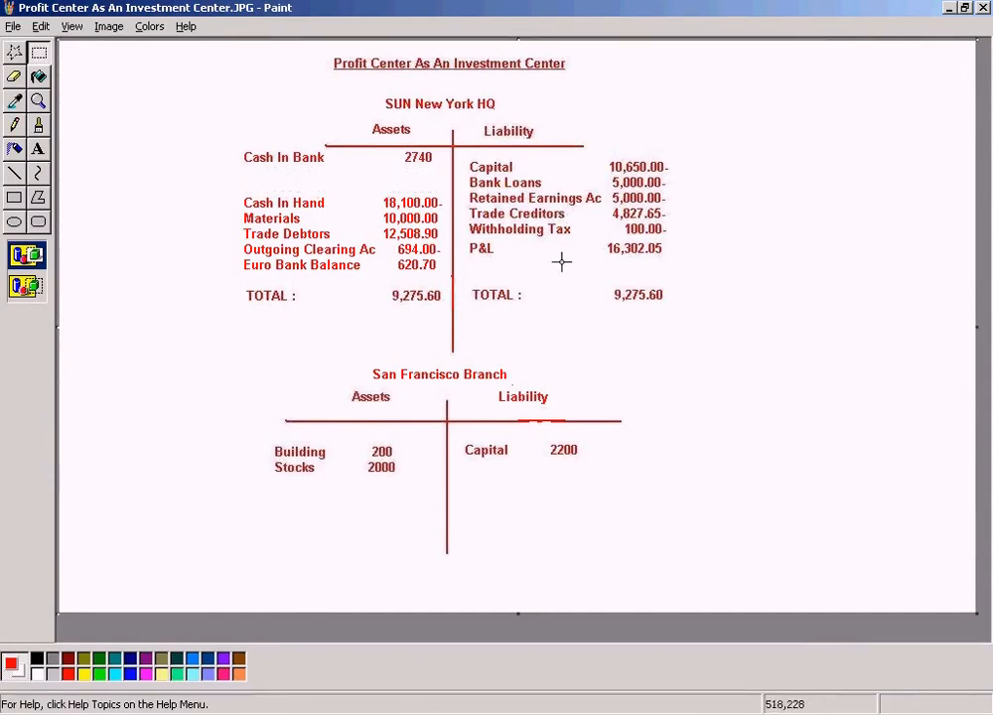
Step: Switch to SAP, start transaction FB03 and open its document list selection screen
{"action": "left_click", "coordinate": [356, 704]}
{"action": "left_click", "coordinate": [338, 685]}
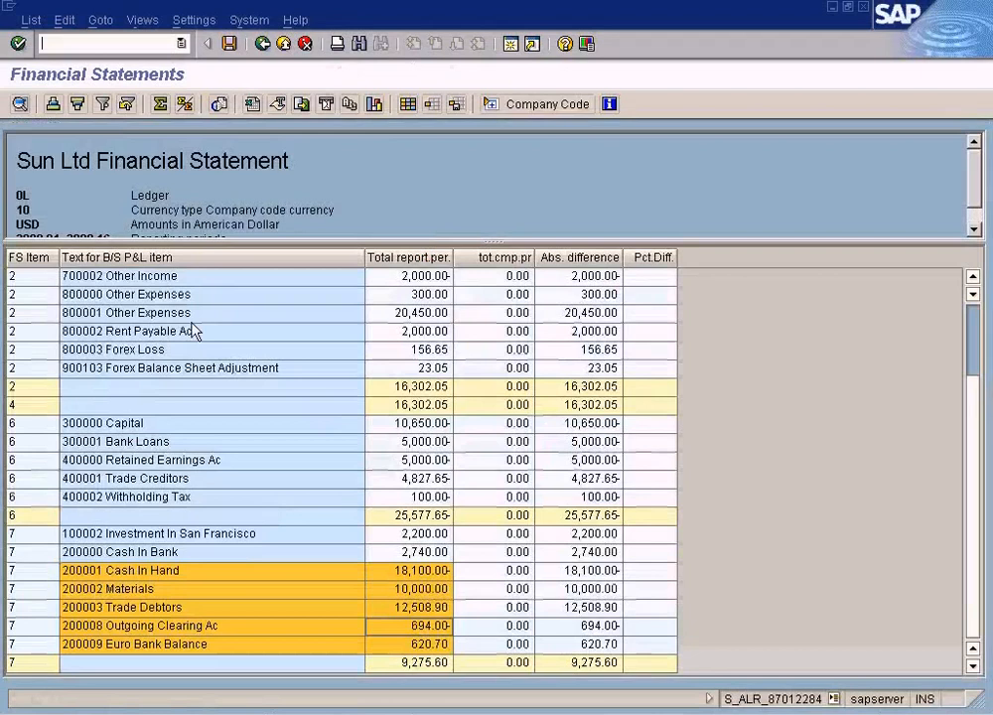
{"action": "type", "text": "/n"}
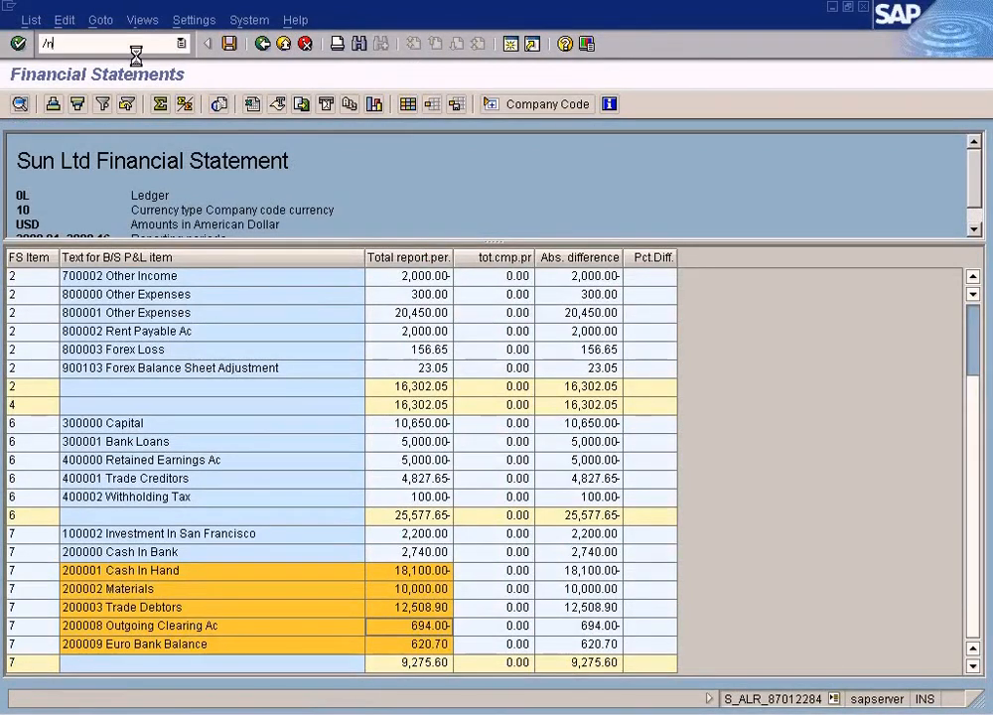
{"action": "type", "text": "fb03"}
{"action": "key", "text": "Return"}
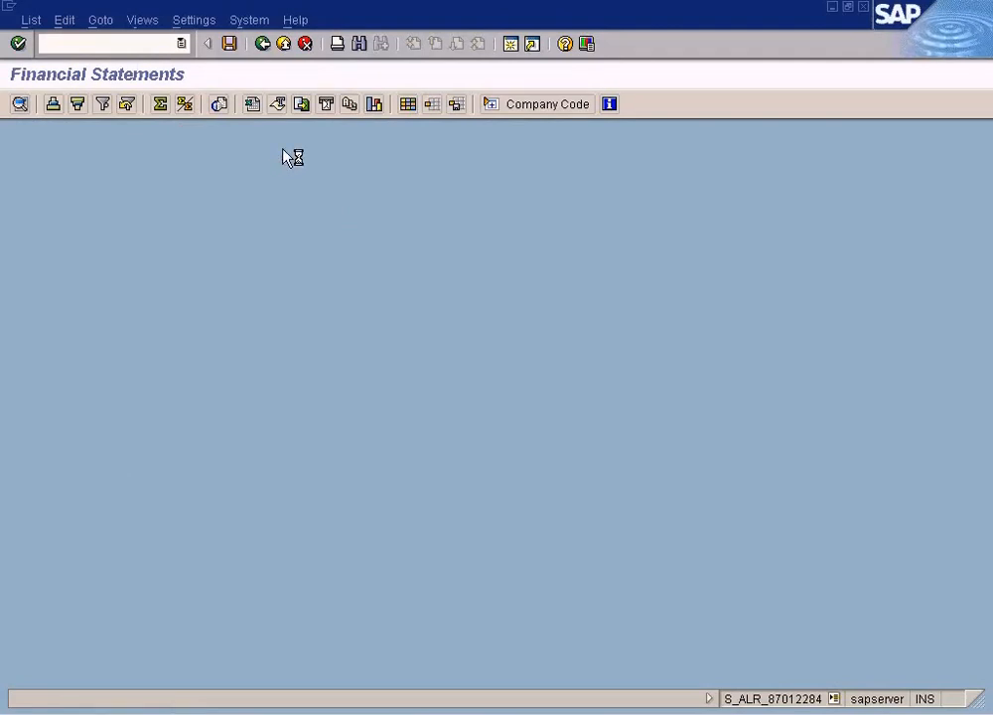
{"action": "left_click", "coordinate": [82, 104]}
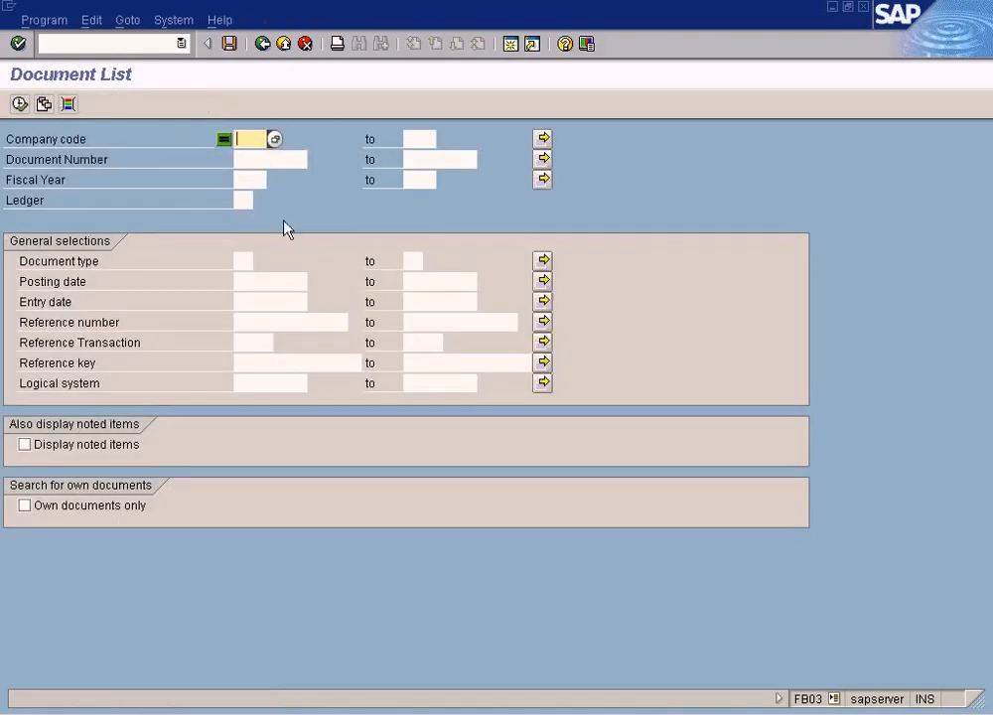
Step: List only own documents of type SA for company code sun and open document 100000032
{"action": "type", "text": "sun"}
{"action": "left_click", "coordinate": [74, 510]}
{"action": "left_click", "coordinate": [248, 260]}
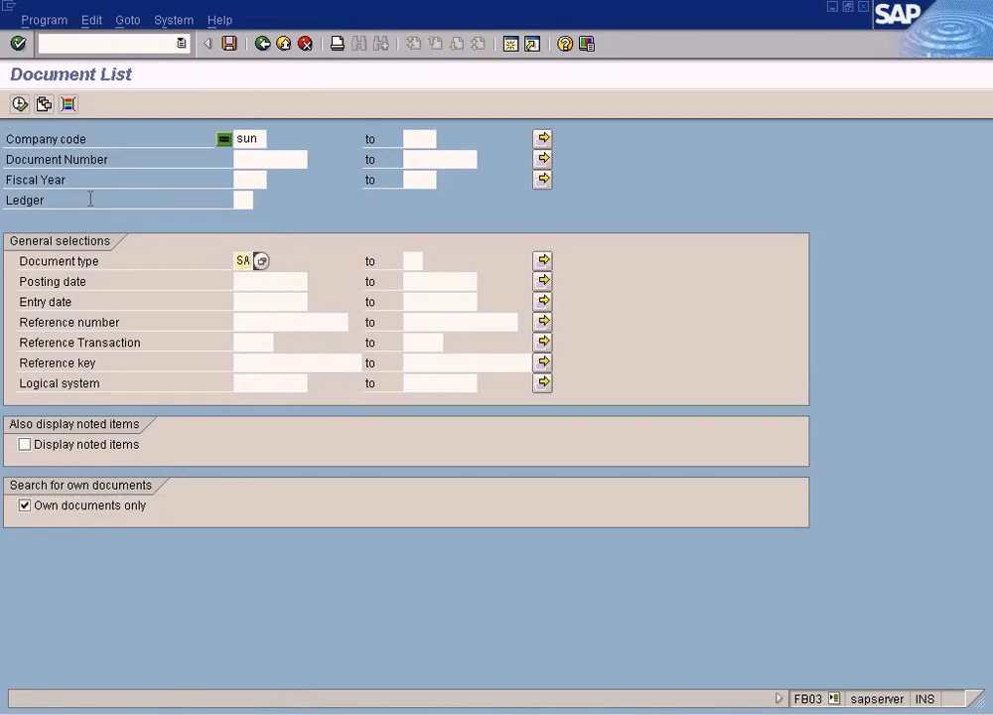
{"action": "left_click", "coordinate": [19, 103]}
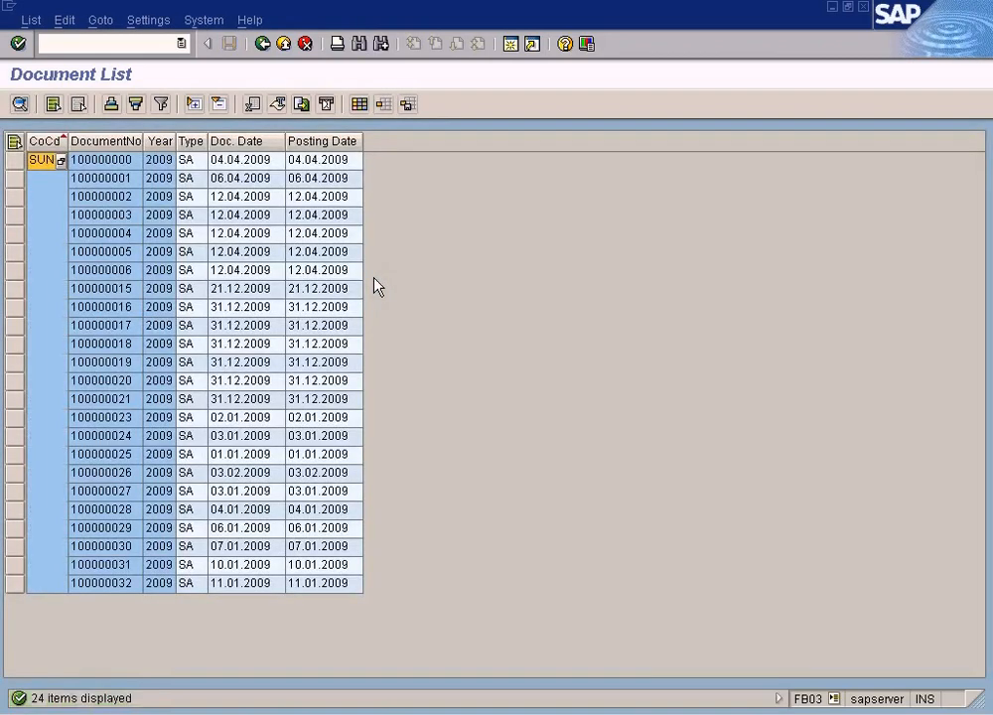
{"action": "double_click", "coordinate": [130, 584]}
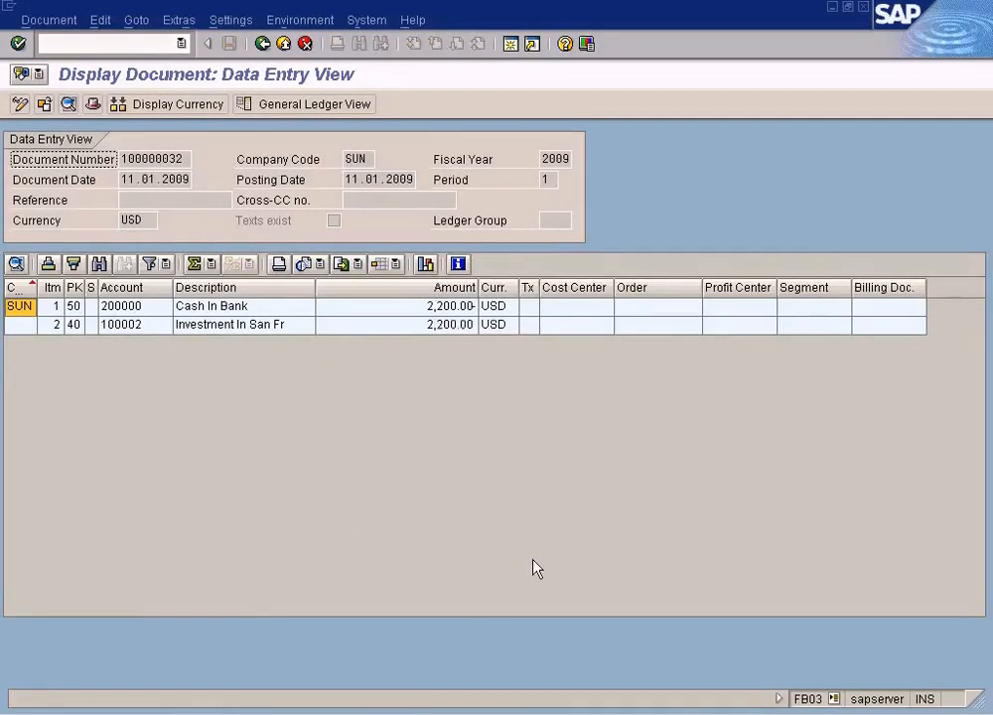
Step: Switch to Paint and point out the San Francisco Branch T-account and the blank investment line under the New York HQ assets
{"action": "left_click", "coordinate": [559, 713]}
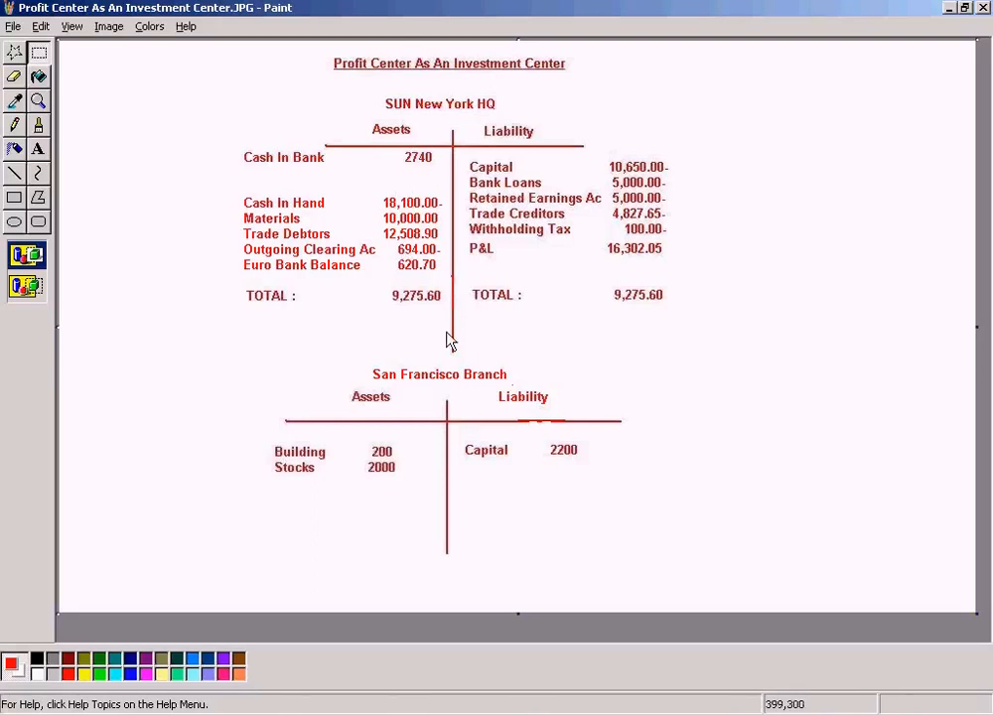
{"action": "left_click_drag", "start_coordinate": [251, 343], "coordinate": [636, 554]}
{"action": "left_click", "coordinate": [688, 523]}
{"action": "left_click_drag", "start_coordinate": [242, 169], "coordinate": [443, 195]}
{"action": "left_click", "coordinate": [189, 205]}
Step: Switch back to SAP, select the displayed document's number for reuse and return to the document list
{"action": "left_click", "coordinate": [344, 707]}
{"action": "left_click", "coordinate": [345, 687]}
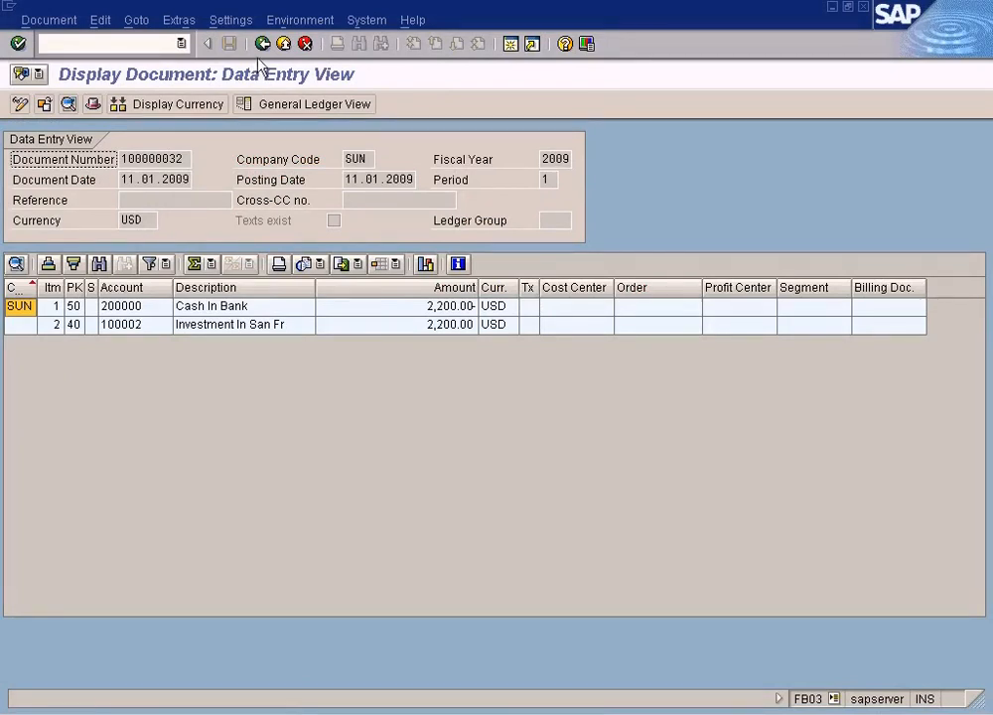
{"action": "left_click_drag", "start_coordinate": [185, 160], "coordinate": [44, 146]}
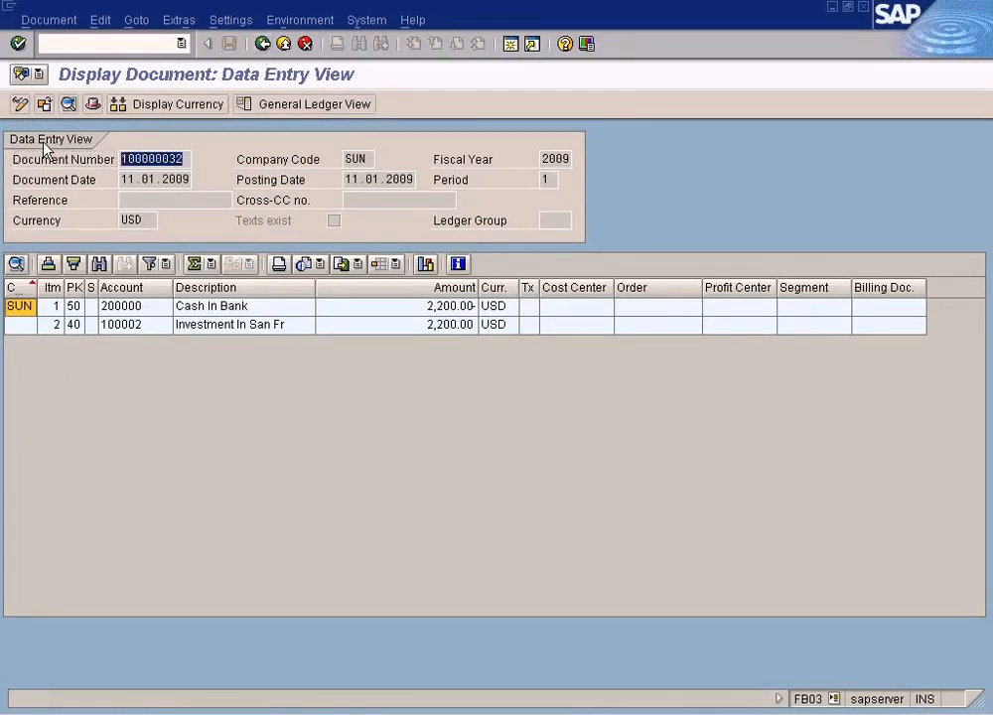
{"action": "left_click", "coordinate": [249, 103]}
{"action": "left_click", "coordinate": [262, 44]}
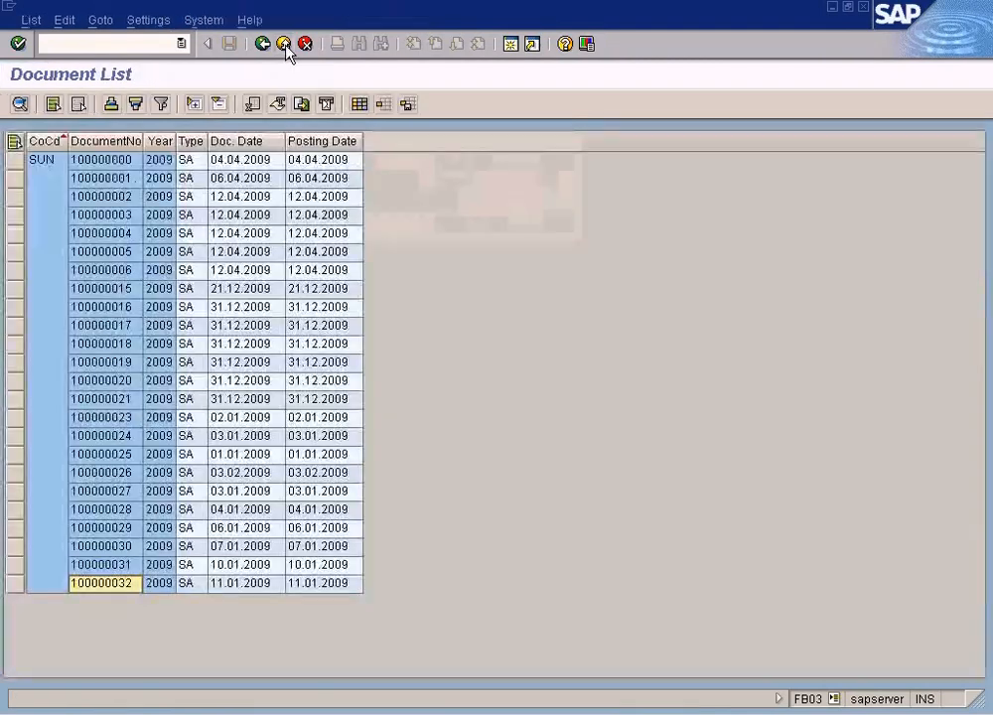
Step: Leave the document list for SAP Easy Access and open the General Ledger document reversal transaction FB08
{"action": "left_click", "coordinate": [156, 45]}
{"action": "type", "text": "/n"}
{"action": "key", "text": "Return"}
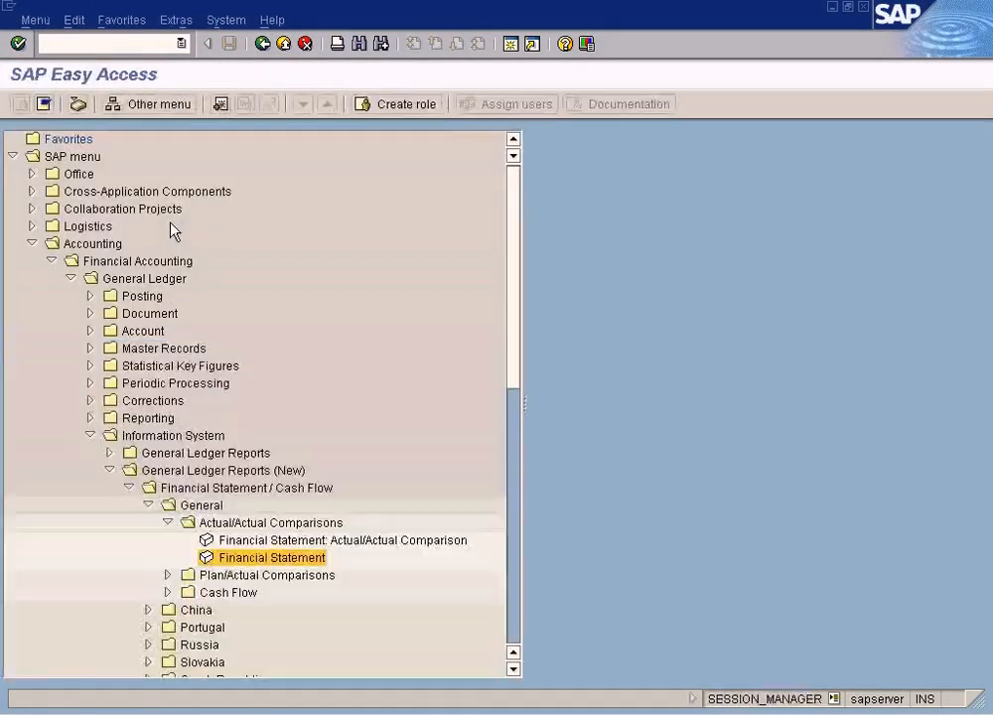
{"action": "left_click", "coordinate": [90, 313]}
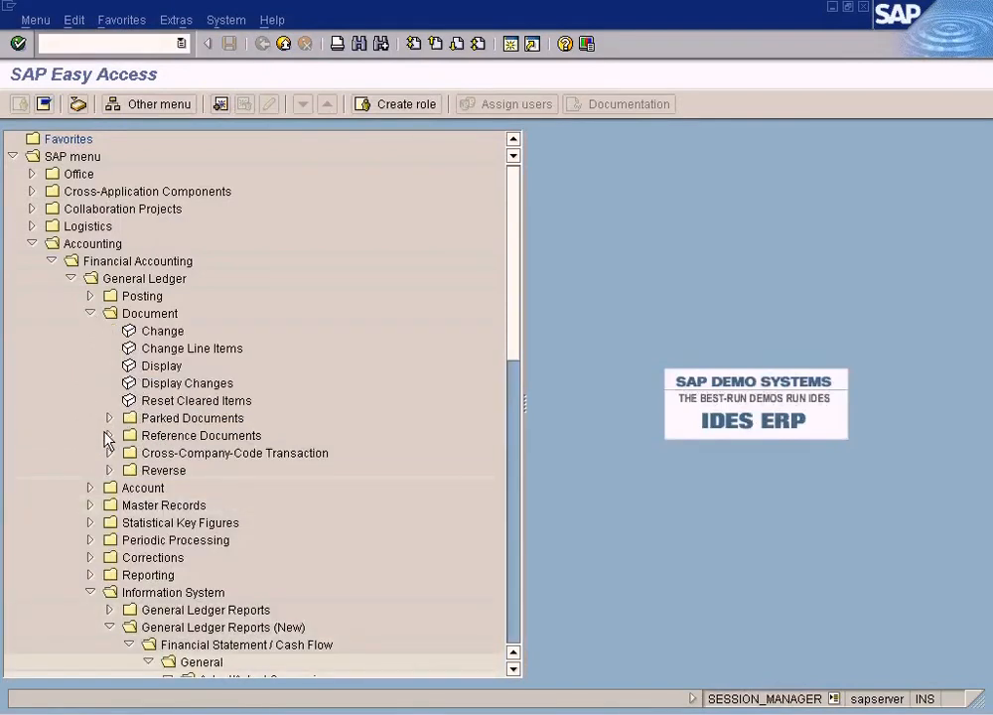
{"action": "left_click", "coordinate": [109, 470]}
{"action": "double_click", "coordinate": [194, 489]}
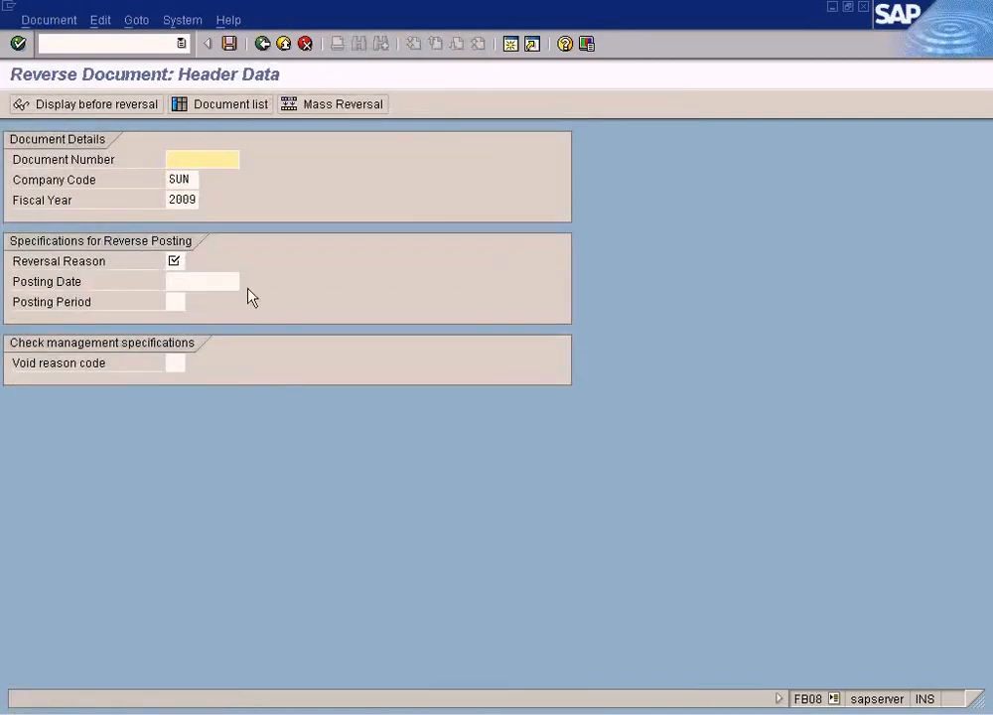
Step: Reverse document 100000032 with reversal reason 01, Reversal in current period, and post the reversal
{"action": "type", "text": "100000032"}
{"action": "left_click", "coordinate": [177, 262]}
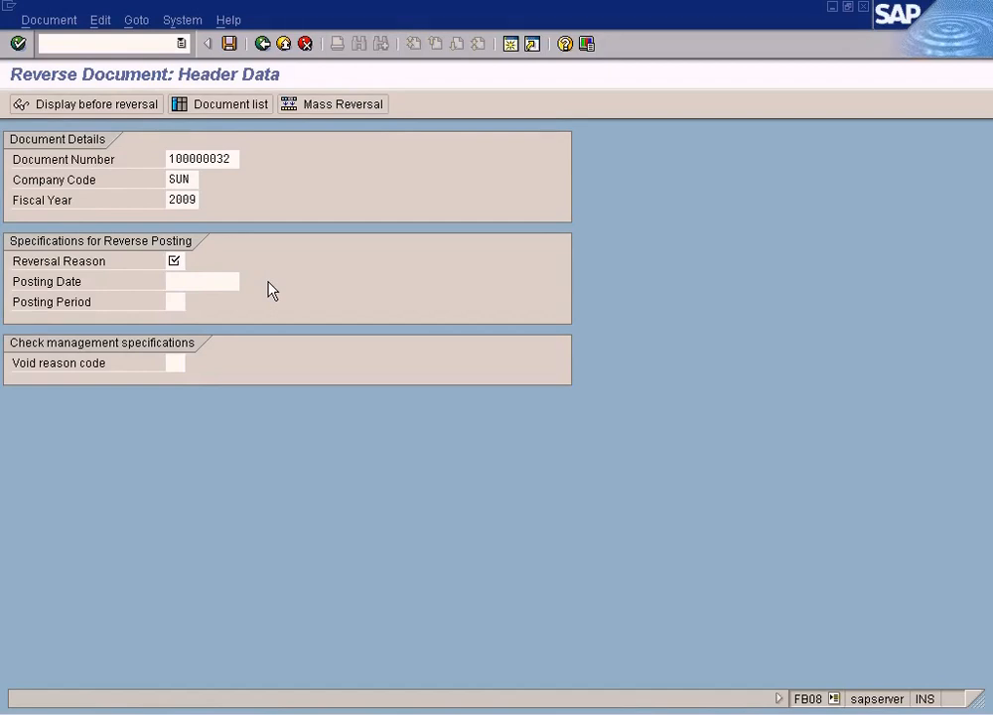
{"action": "key", "text": "F4"}
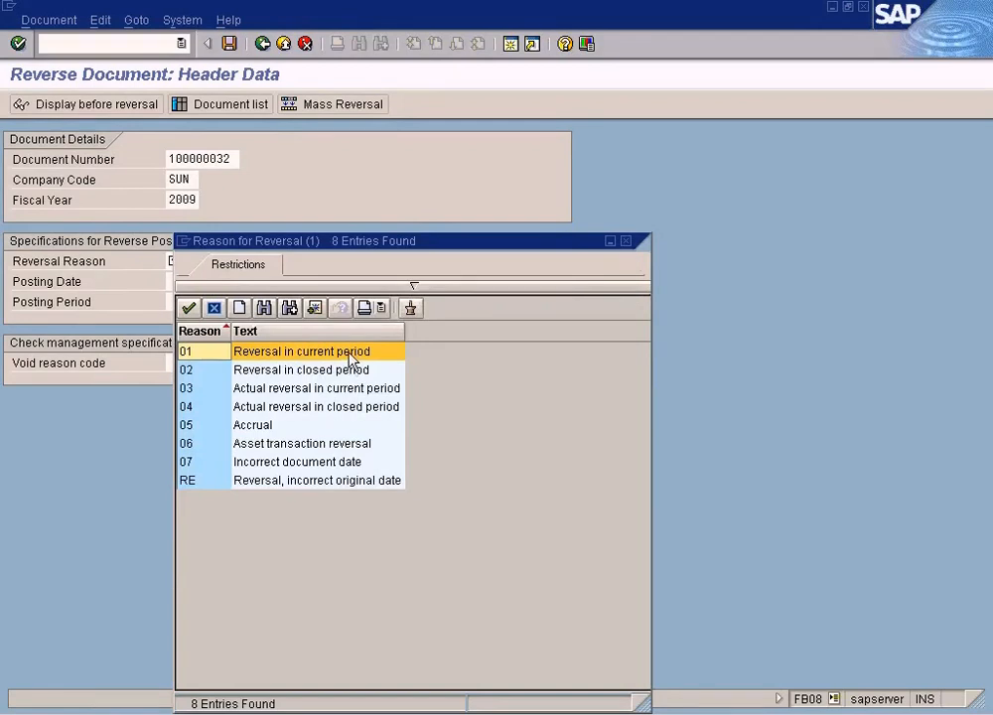
{"action": "double_click", "coordinate": [349, 357]}
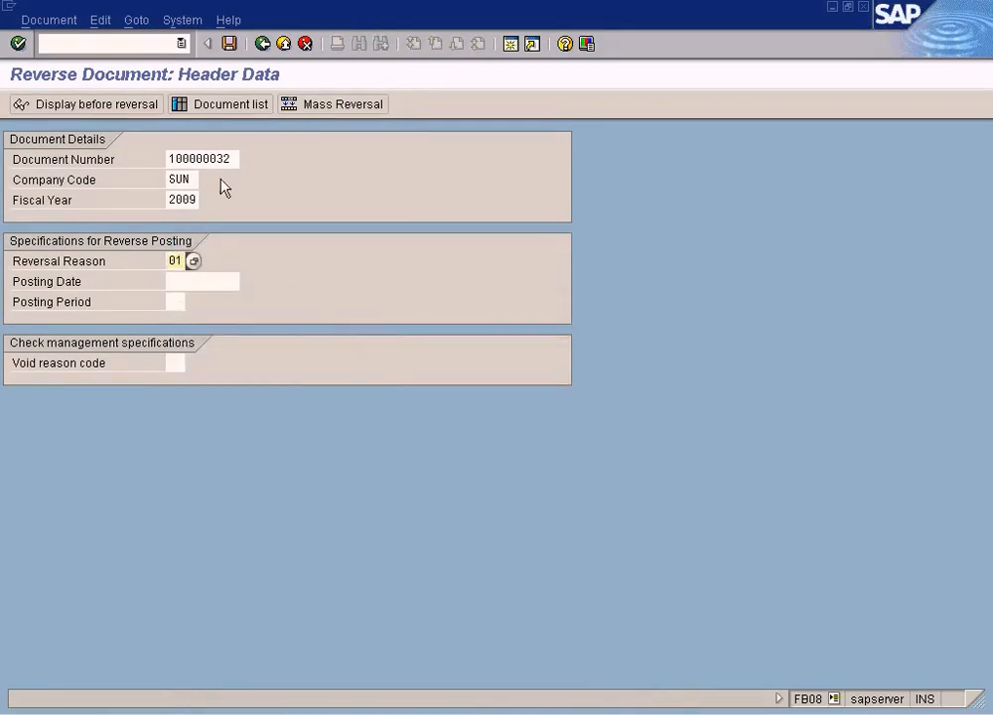
{"action": "left_click", "coordinate": [232, 44]}
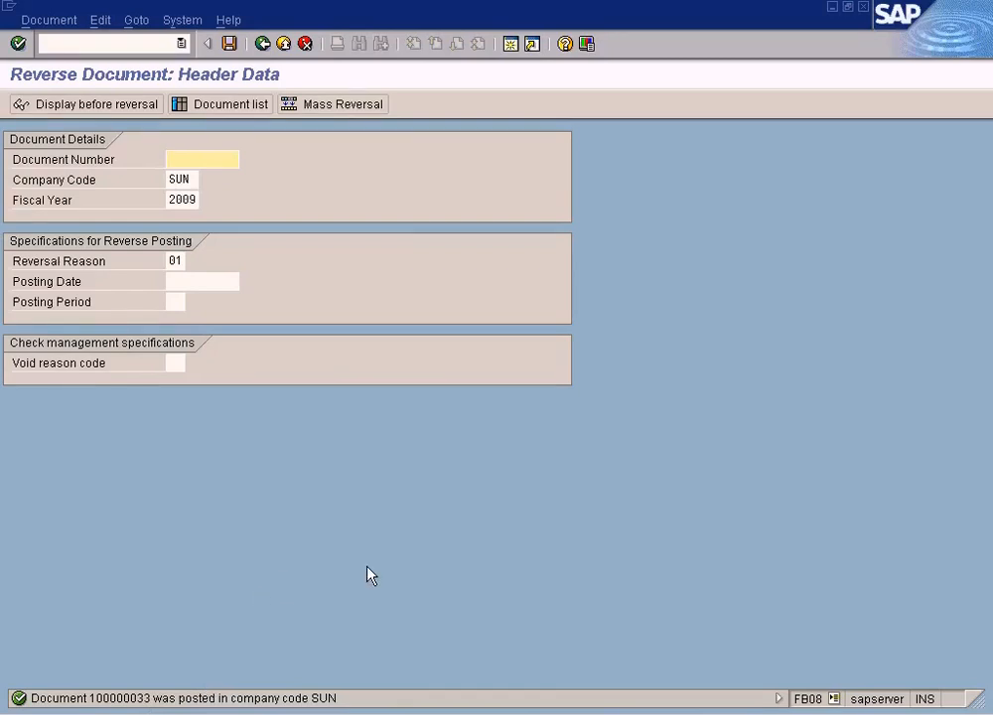
Step: Open a new SAP session and launch the Financial Statement report from the General Ledger Reports (New) actual/actual comparisons
{"action": "left_click", "coordinate": [511, 45]}
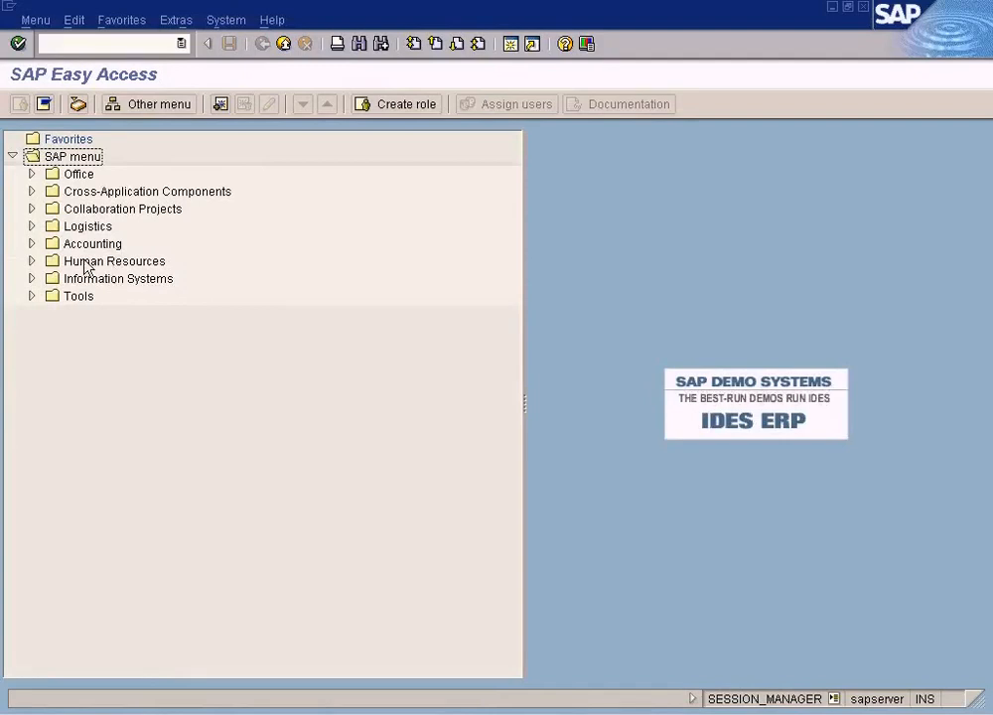
{"action": "left_click", "coordinate": [33, 244]}
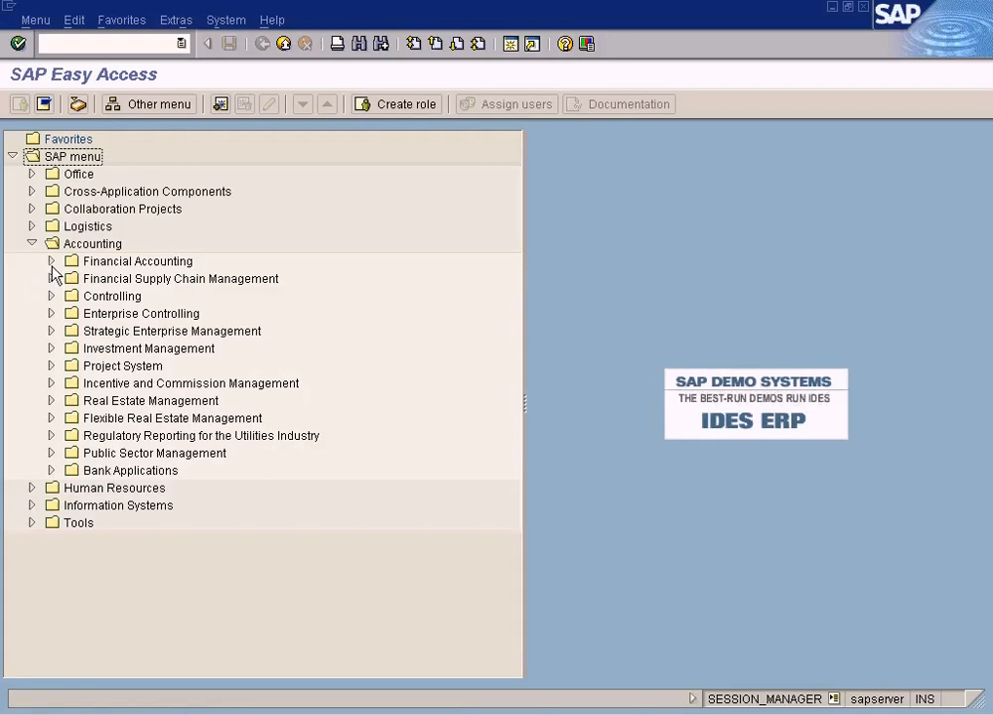
{"action": "left_click", "coordinate": [51, 262]}
{"action": "left_click", "coordinate": [71, 281]}
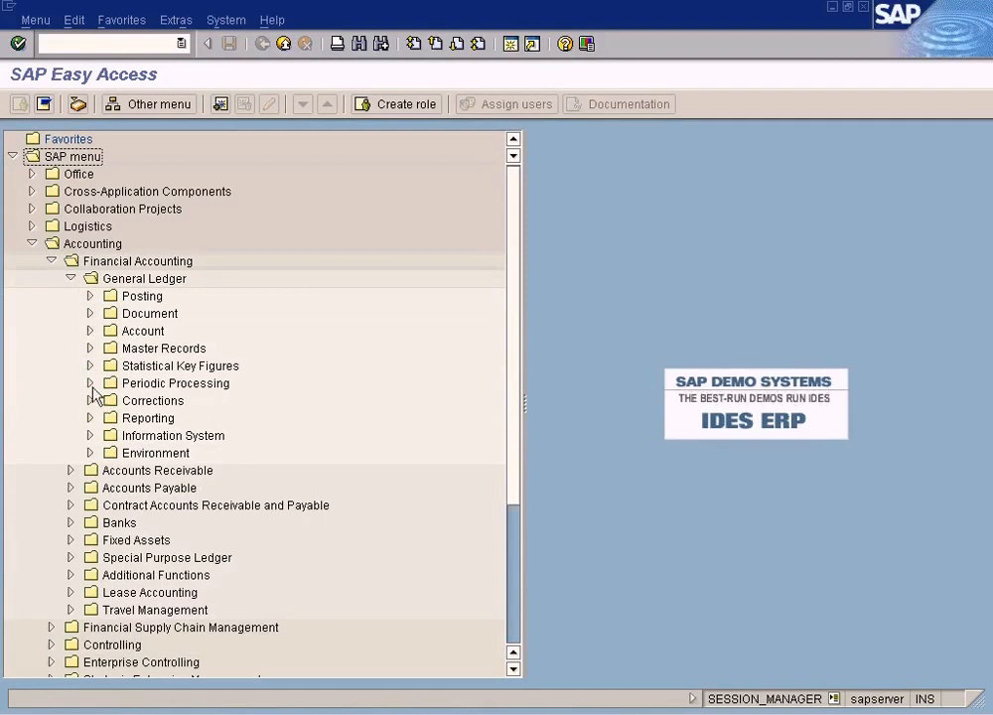
{"action": "left_click", "coordinate": [90, 436]}
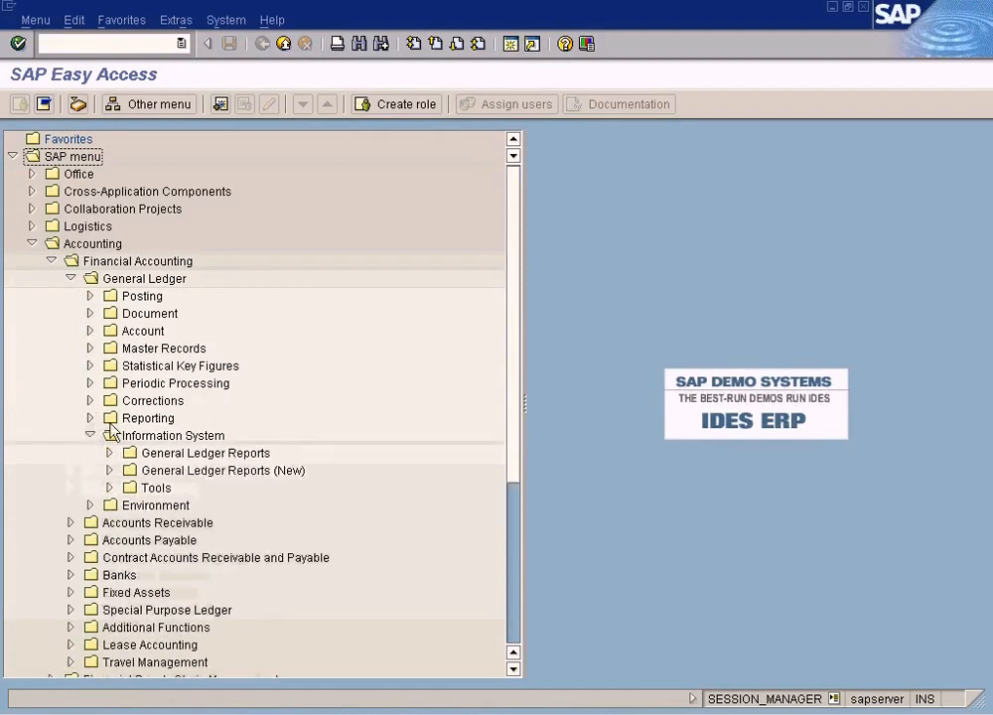
{"action": "left_click", "coordinate": [109, 471]}
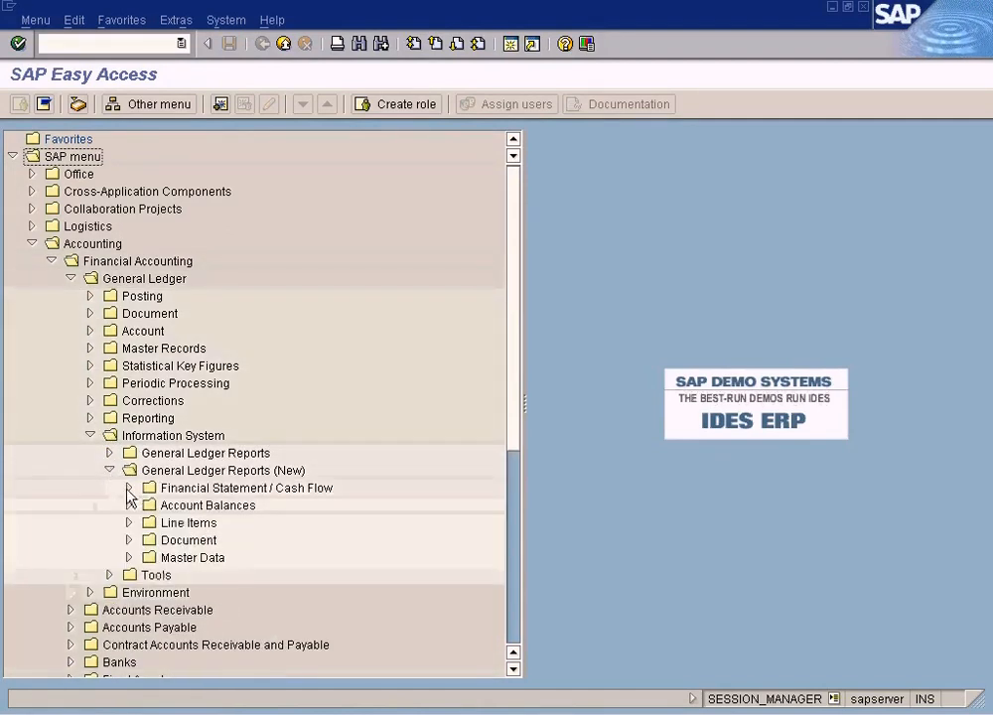
{"action": "left_click", "coordinate": [129, 488]}
{"action": "left_click", "coordinate": [148, 505]}
{"action": "left_click", "coordinate": [167, 522]}
{"action": "double_click", "coordinate": [287, 562]}
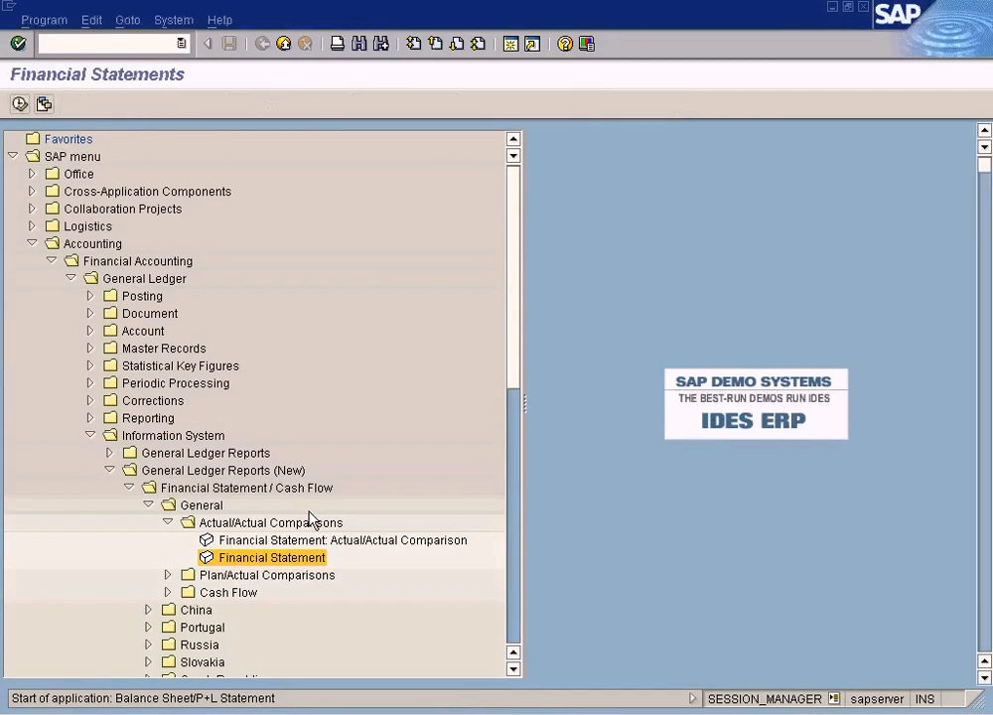
Step: Run the financial statement for chart of accounts sun and company code sun, and examine the Cash In Bank balance
{"action": "type", "text": "sun"}
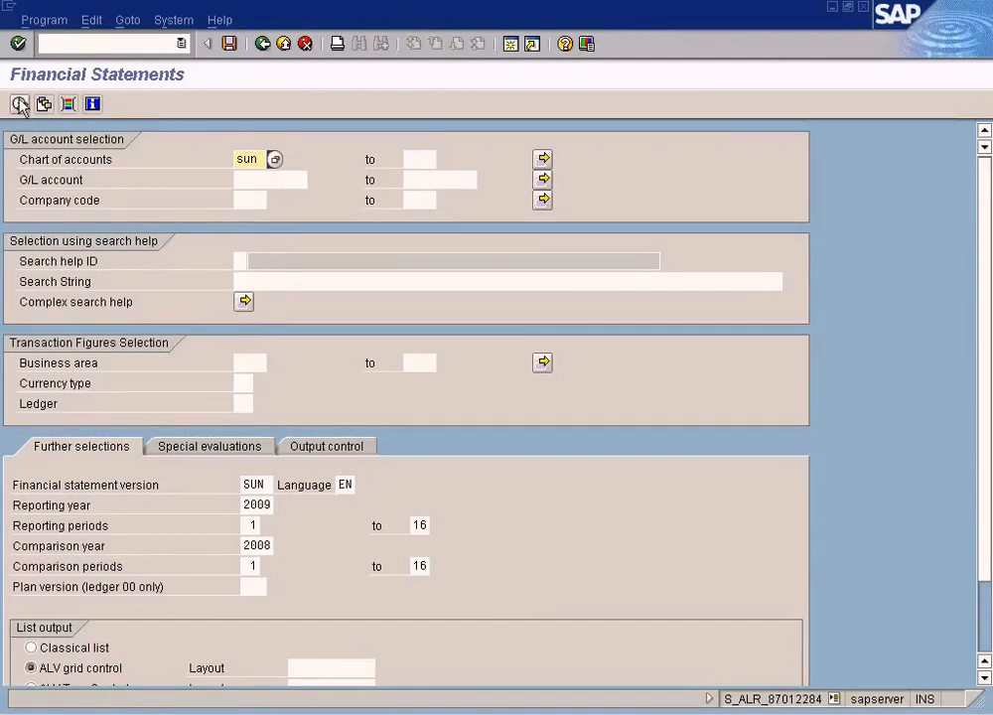
{"action": "left_click", "coordinate": [247, 203]}
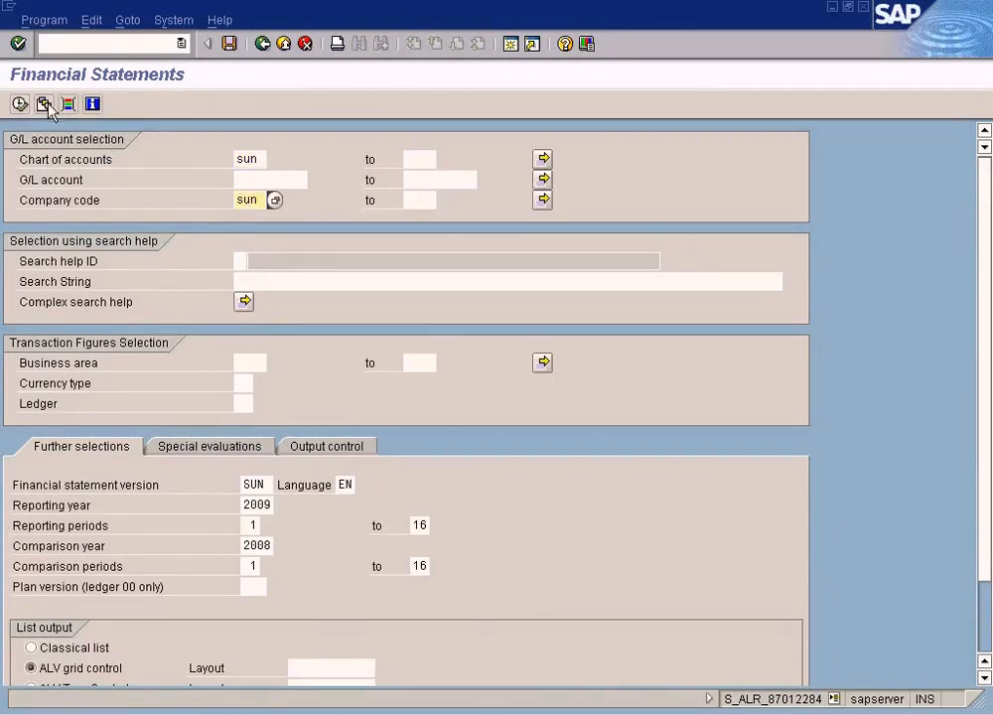
{"action": "left_click", "coordinate": [19, 104]}
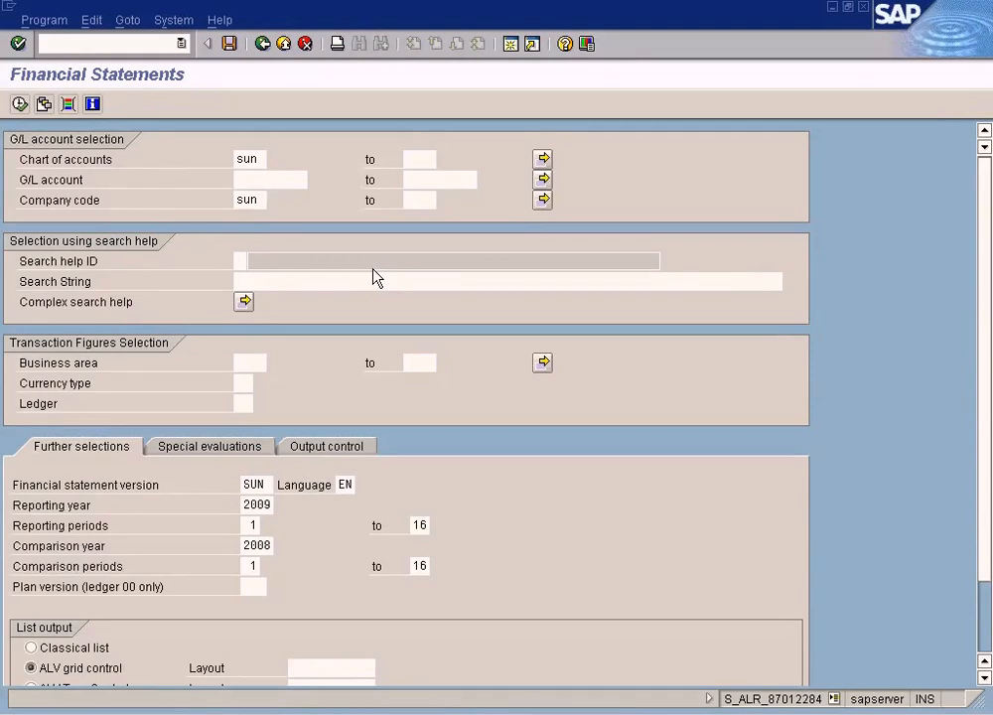
{"action": "key", "text": "F8"}
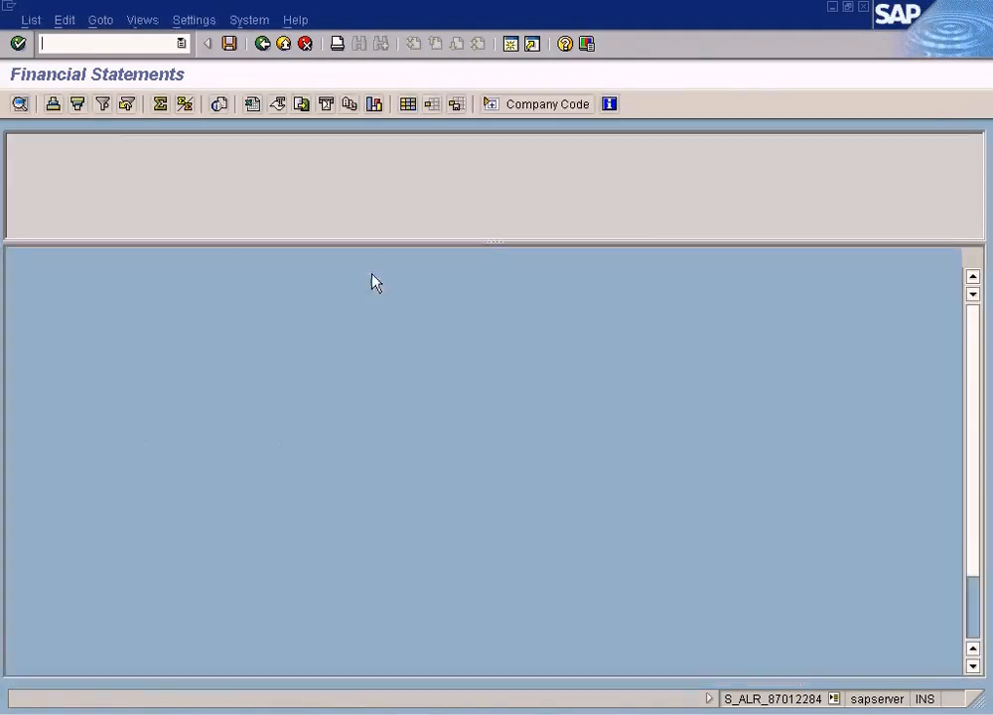
{"action": "scroll", "coordinate": [968, 590], "scroll_direction": "down", "scroll_amount": 2}
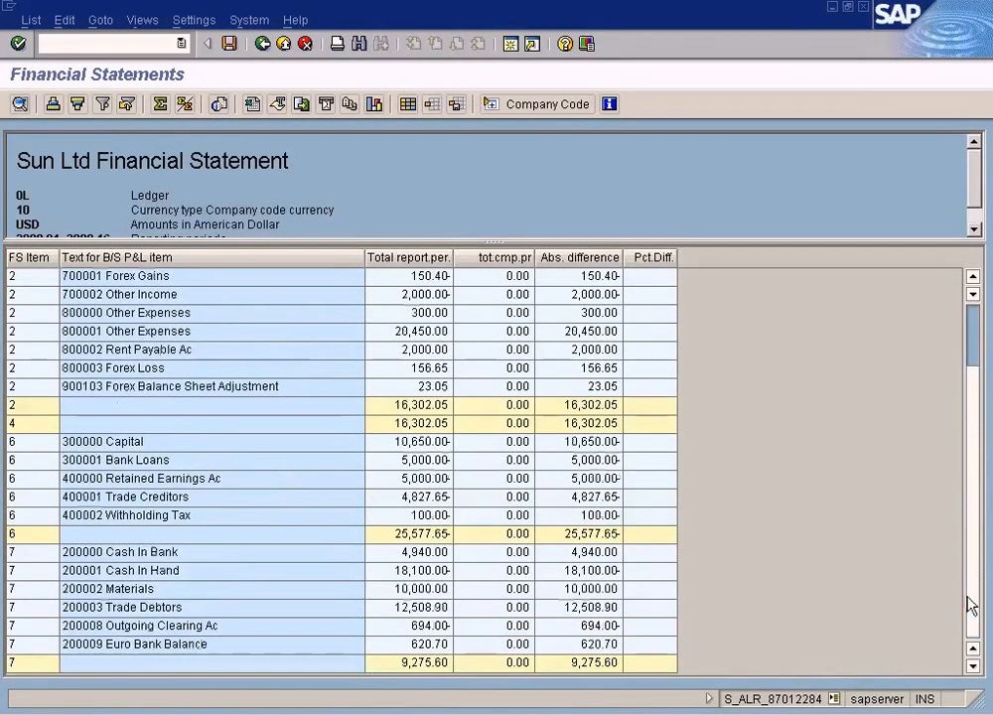
{"action": "left_click", "coordinate": [412, 554]}
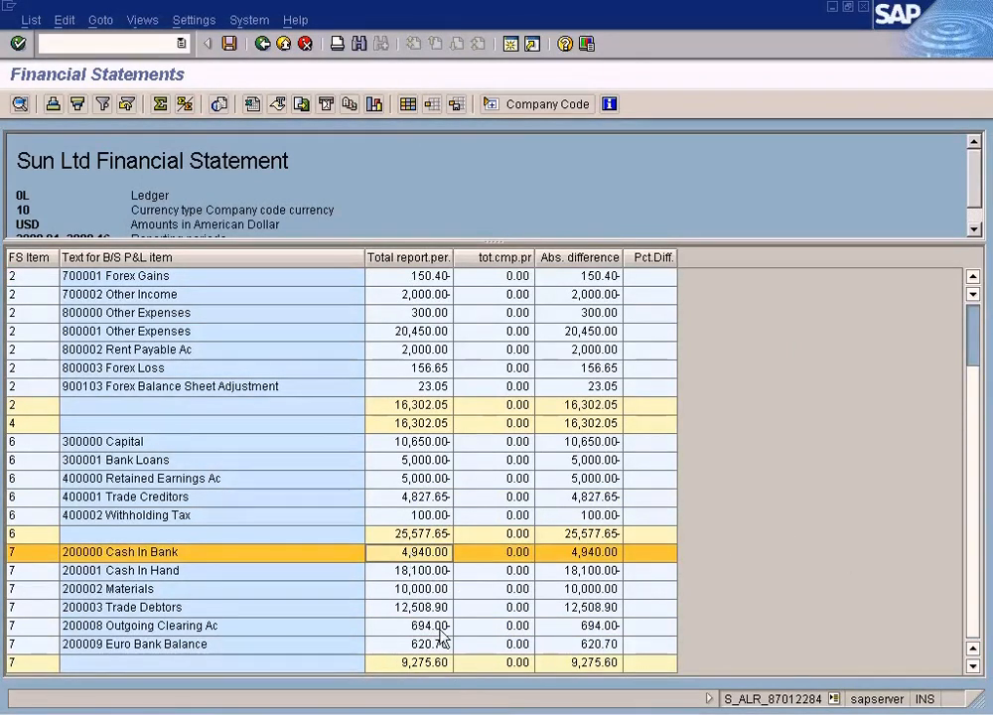
Step: Switch to Paint and mark the Cash In Bank line in the SUN New York HQ assets
{"action": "left_click", "coordinate": [478, 713]}
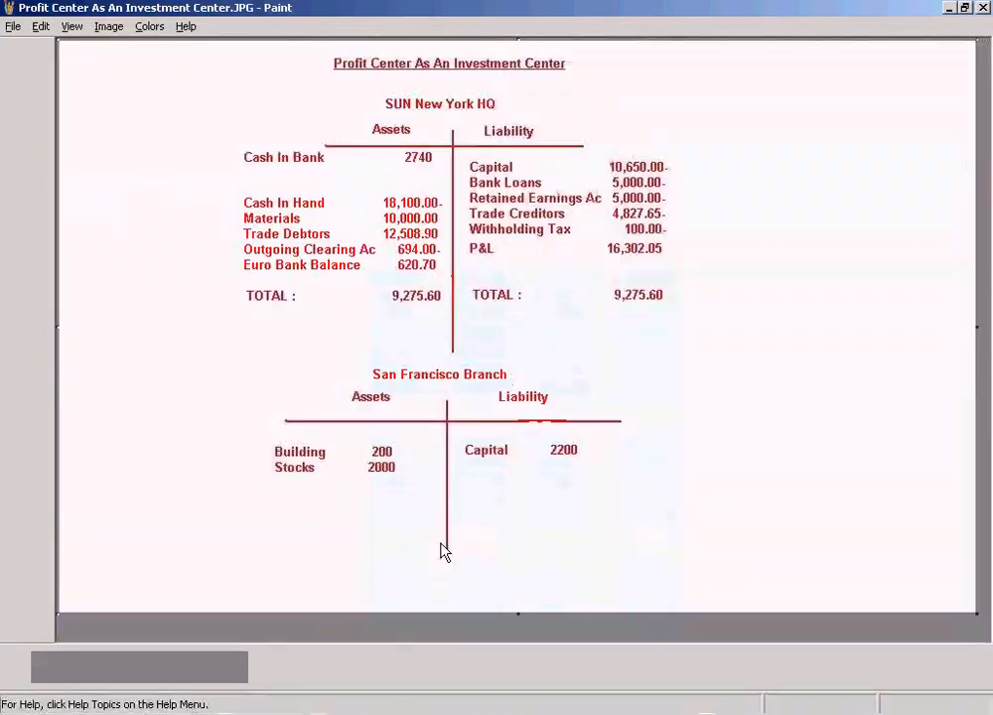
{"action": "left_click_drag", "start_coordinate": [232, 144], "coordinate": [448, 171]}
{"action": "left_click", "coordinate": [242, 190]}
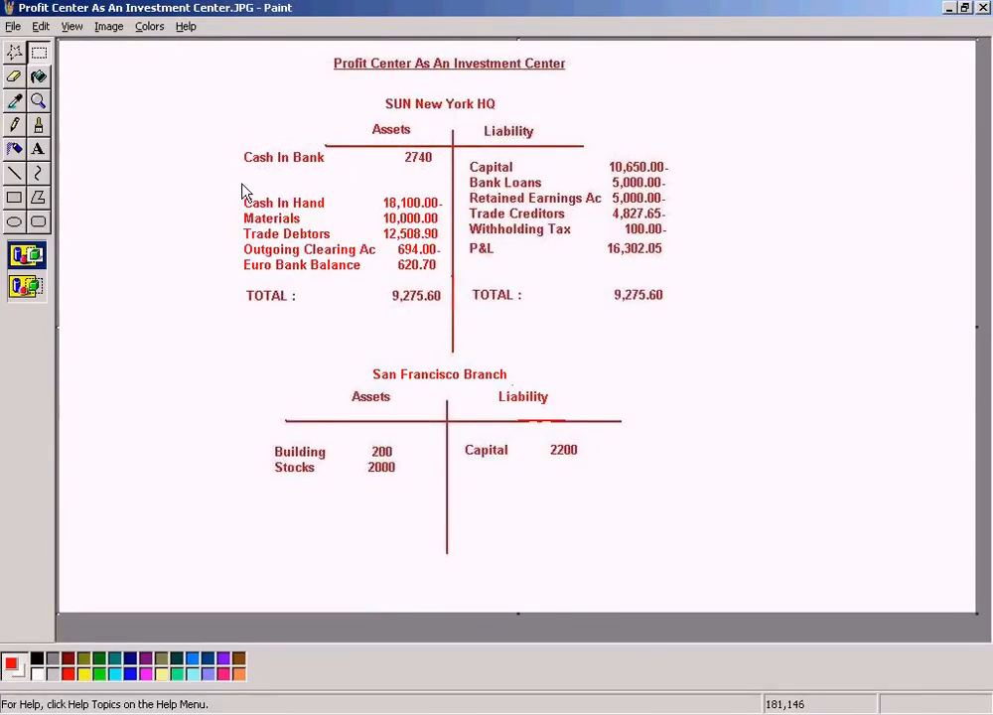
Step: Mark the blank space below Cash In Bank in the T-account, then check the Cash In Bank balance in SAP's financial statement
{"action": "left_click_drag", "start_coordinate": [230, 172], "coordinate": [443, 185]}
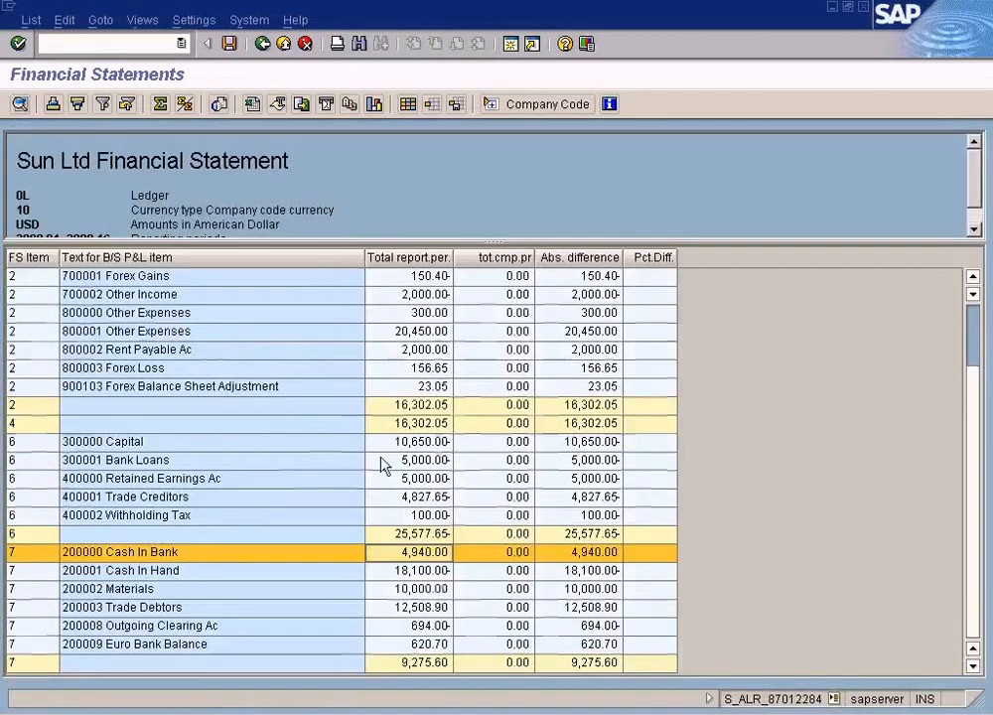
{"action": "left_click", "coordinate": [304, 568]}
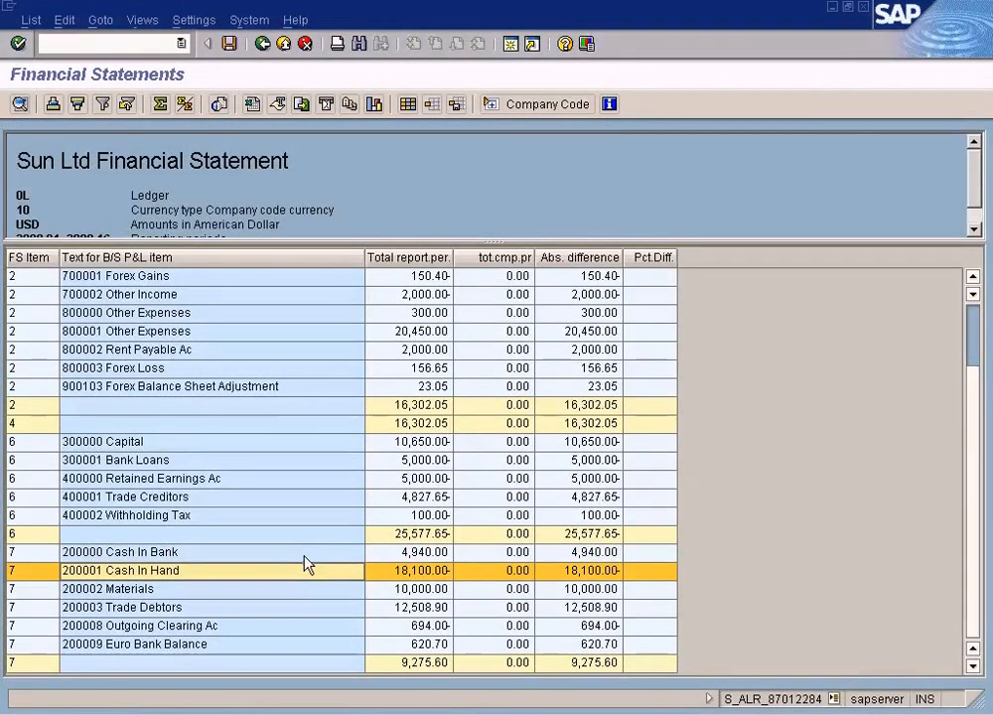
{"action": "key", "text": "alt+Tab"}
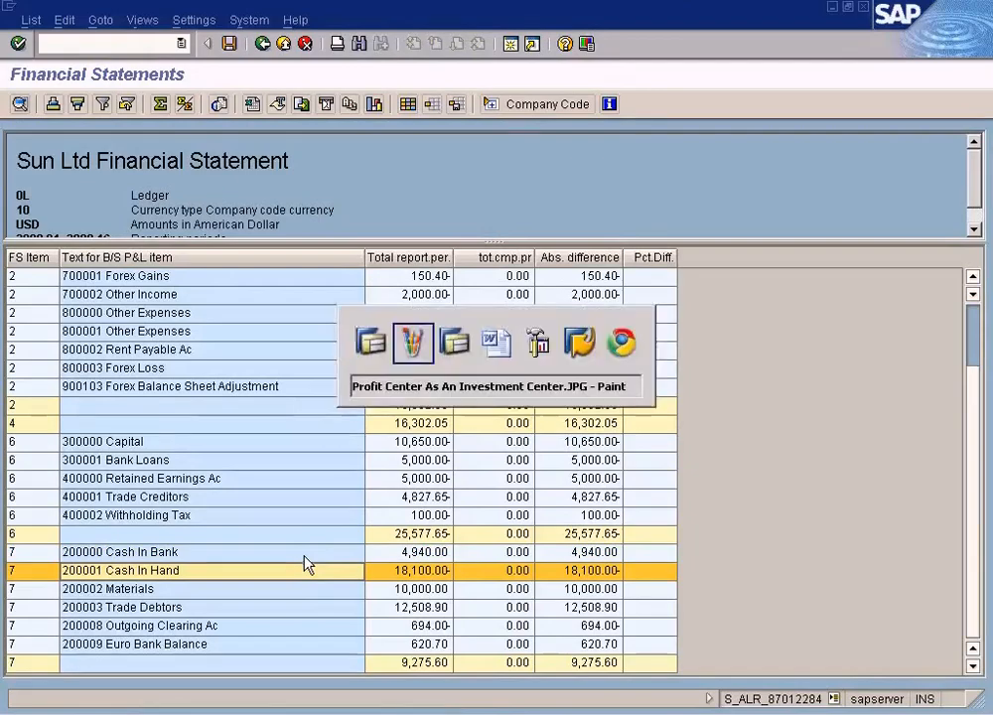
{"action": "key", "text": "alt+Tab"}
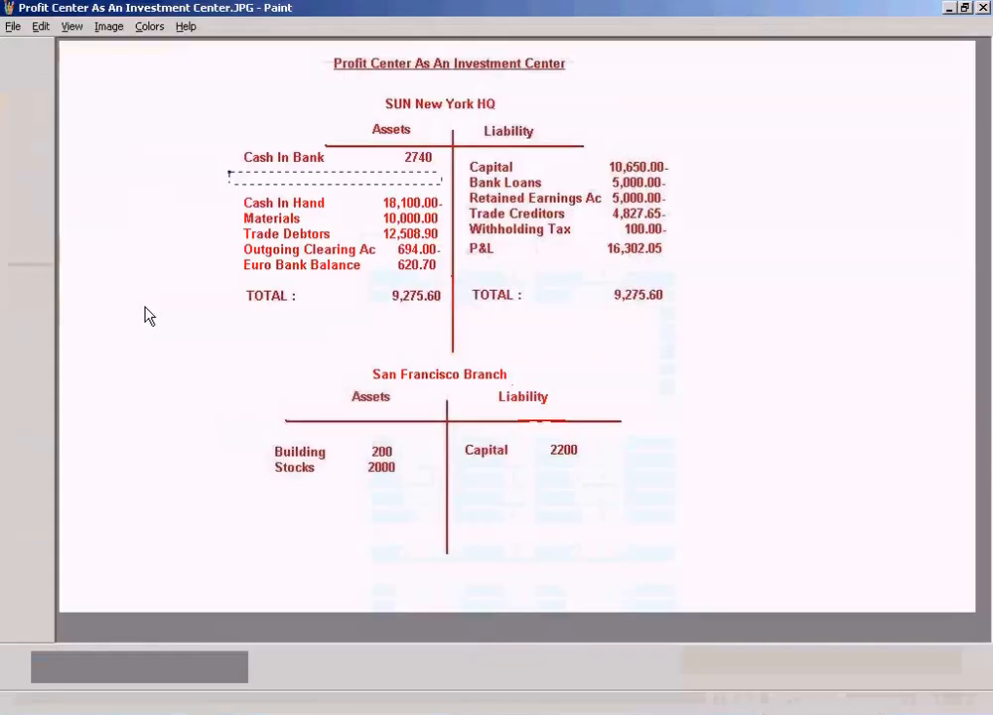
Step: Switch to Paint and replace the Cash In Bank line in the SUN New York HQ assets with text reading Cash In Bank 4940
{"action": "left_click", "coordinate": [360, 187]}
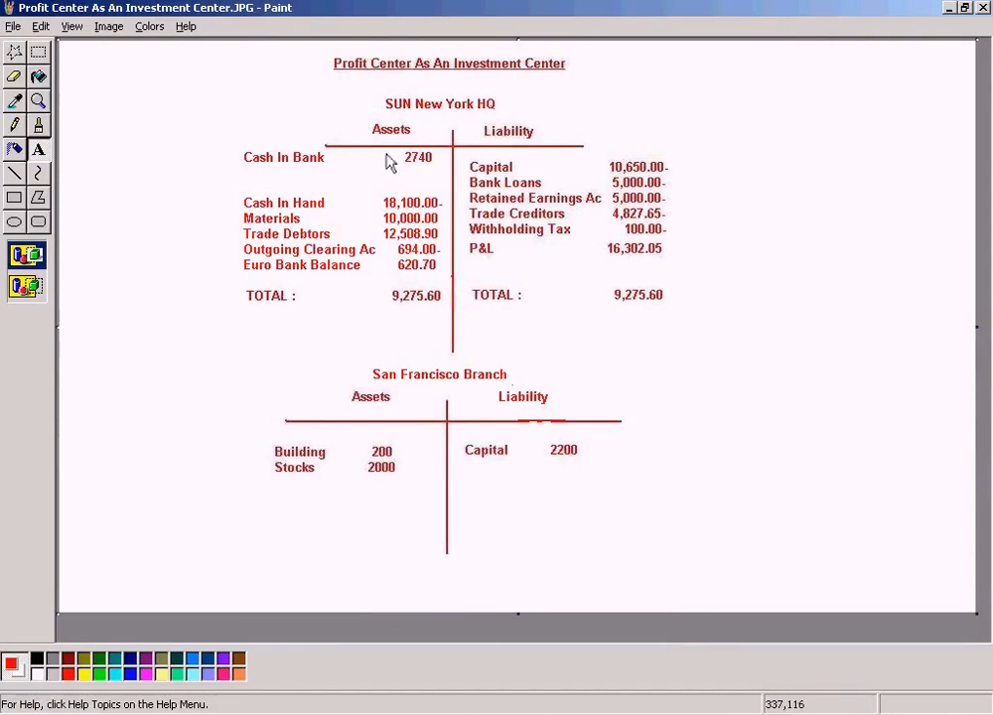
{"action": "left_click_drag", "start_coordinate": [240, 147], "coordinate": [442, 181]}
{"action": "left_click", "coordinate": [200, 191]}
{"action": "left_click_drag", "start_coordinate": [241, 151], "coordinate": [442, 181]}
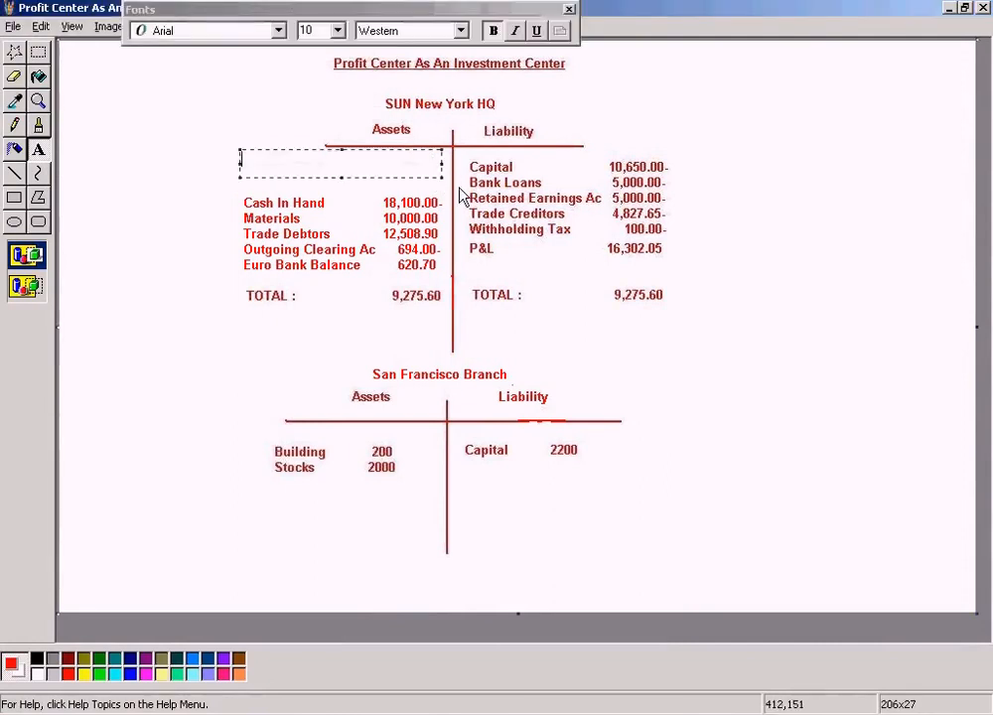
{"action": "type", "text": "Cas "}
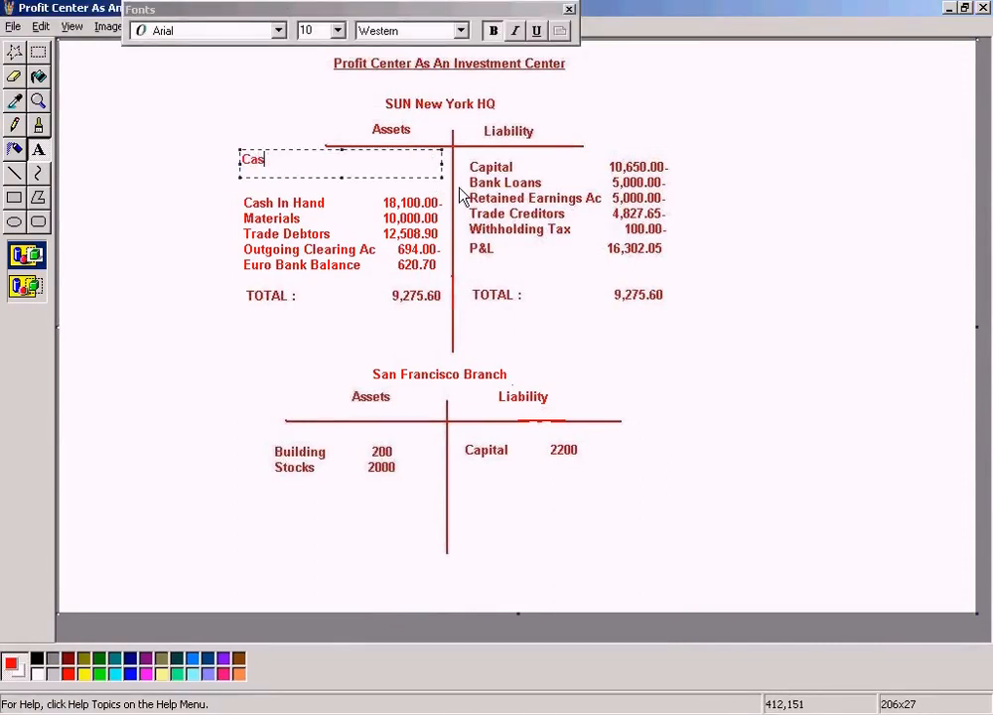
{"action": "type", "text": " In Bank                      4940"}
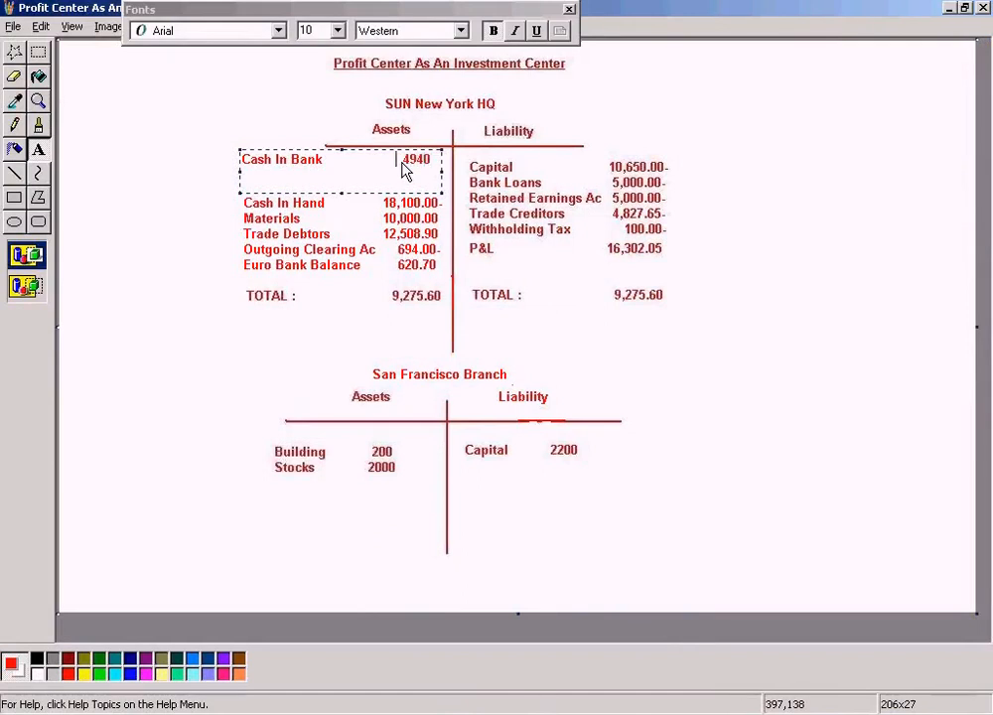
Step: Complete the Cash In Bank amount as 4940.00, align it with the other asset figures and commit the text
{"action": "key", "text": "BackSpace"}
{"action": "type", "text": "00"}
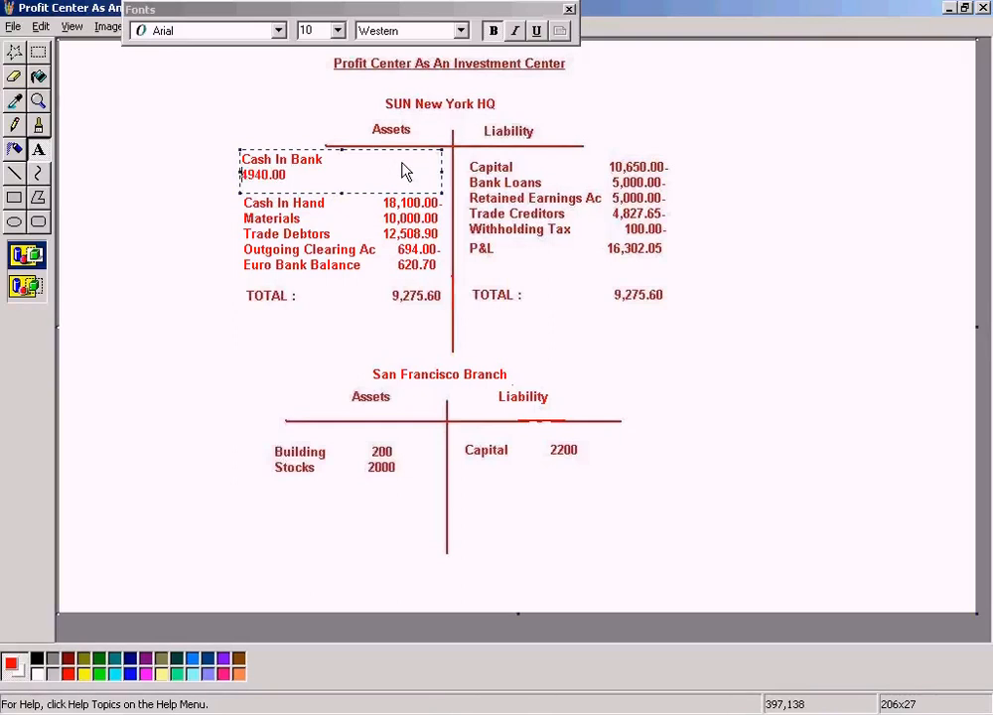
{"action": "key", "text": "Delete"}
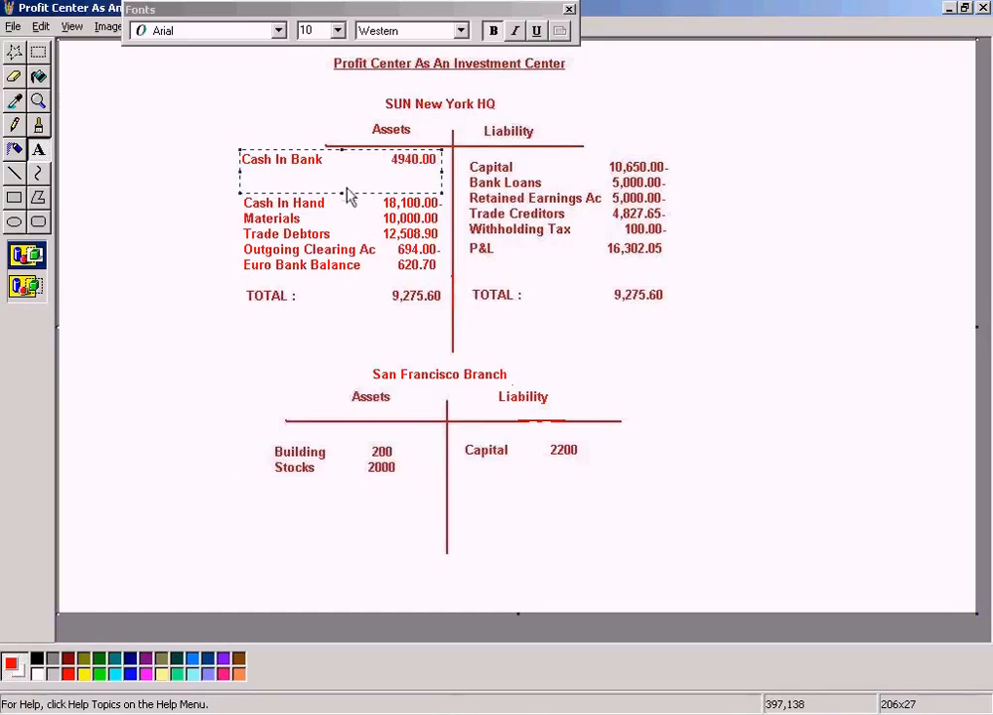
{"action": "left_click_drag", "start_coordinate": [341, 194], "coordinate": [342, 177]}
{"action": "left_click", "coordinate": [827, 286]}
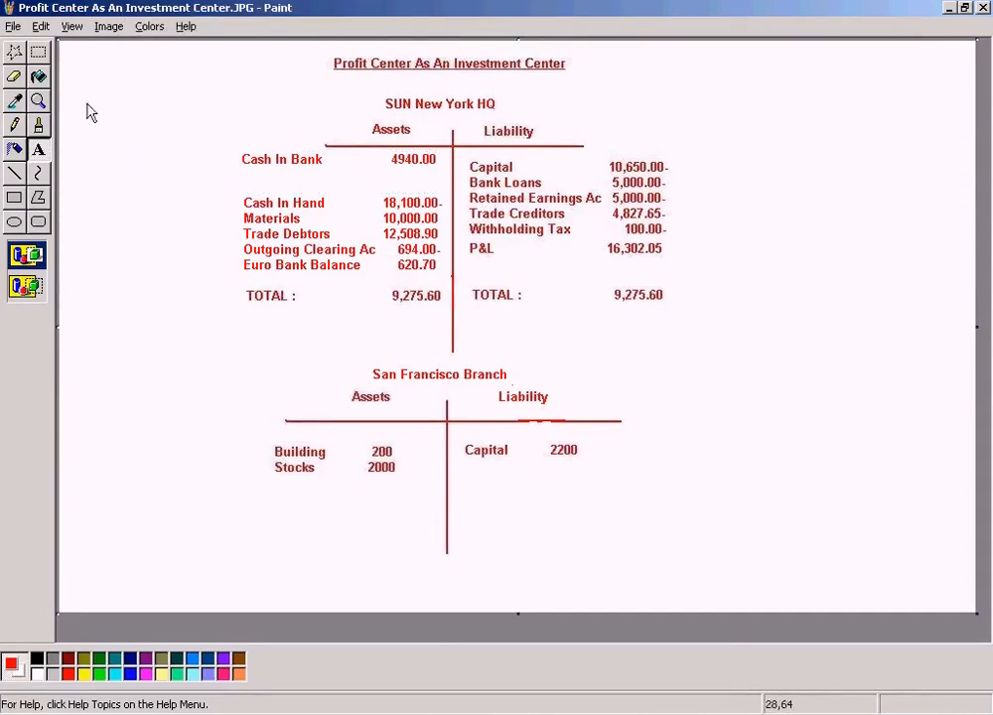
Step: Mark the revised Cash In Bank line in the SUN New York HQ assets, then clear the selection
{"action": "left_click", "coordinate": [14, 51]}
{"action": "mouse_move", "coordinate": [239, 162]}
{"action": "left_mouse_down"}
{"action": "mouse_move", "coordinate": [377, 186]}
{"action": "mouse_move", "coordinate": [449, 176]}
{"action": "mouse_move", "coordinate": [431, 173]}
{"action": "left_mouse_up"}
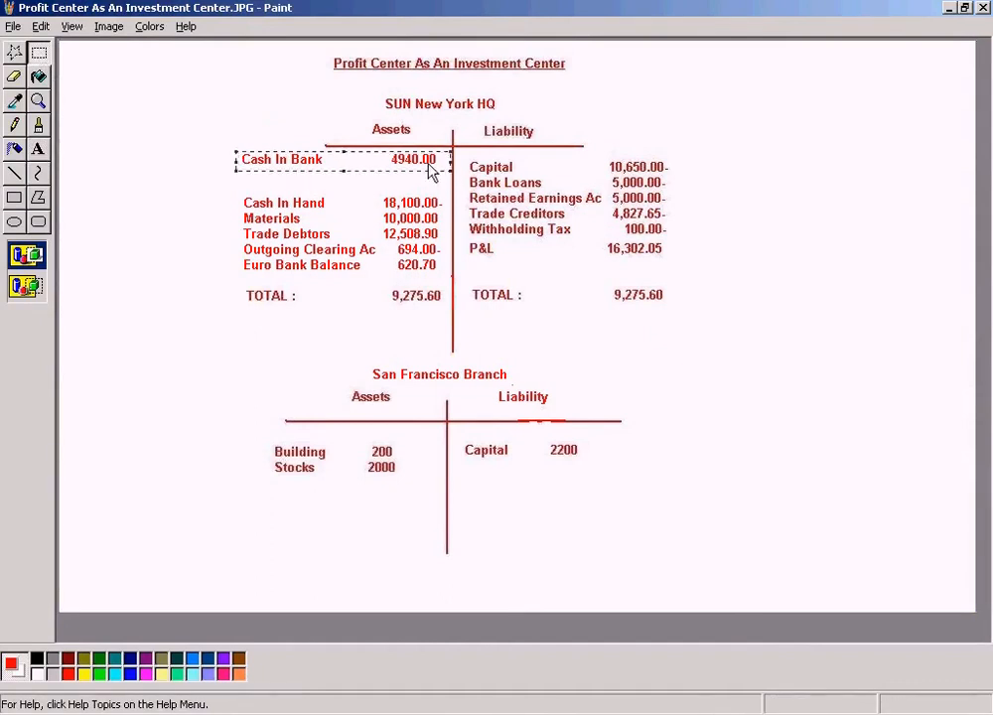
{"action": "left_click", "coordinate": [807, 359]}
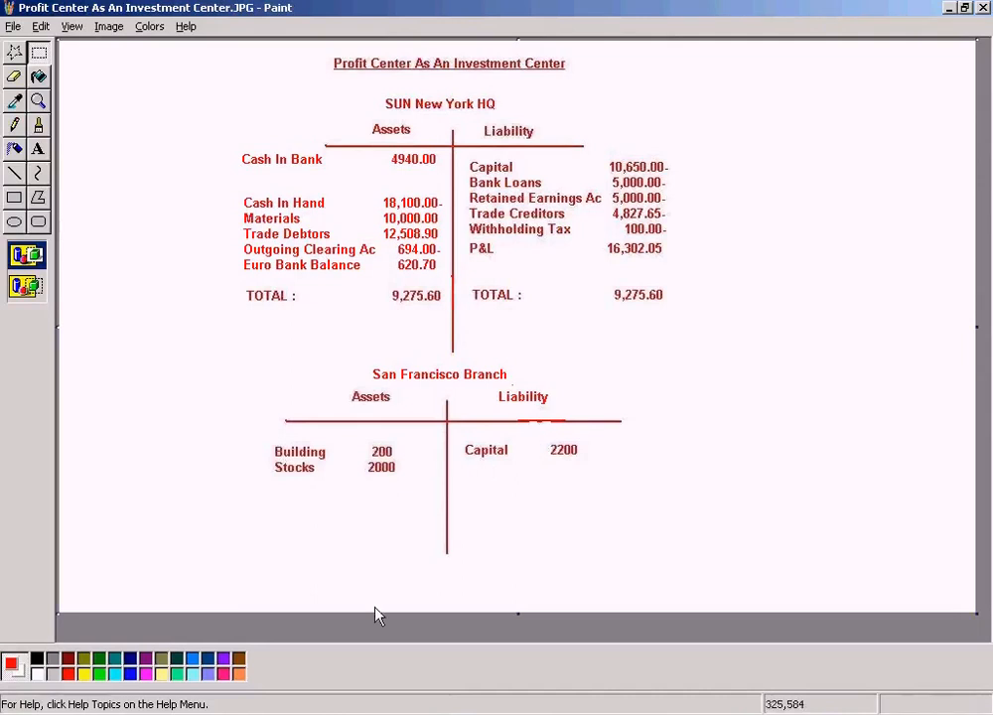
Step: Switch to the SAP Reverse Document session, exit the reversal transaction and open central G/L account maintenance, FS00
{"action": "left_click", "coordinate": [333, 713]}
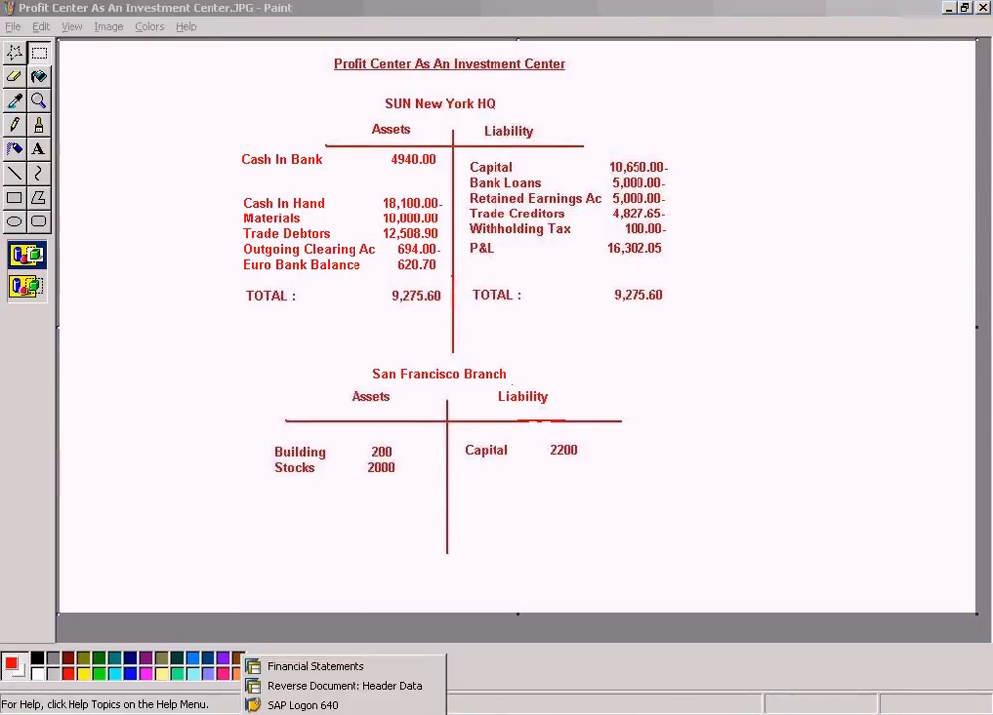
{"action": "left_click", "coordinate": [344, 687]}
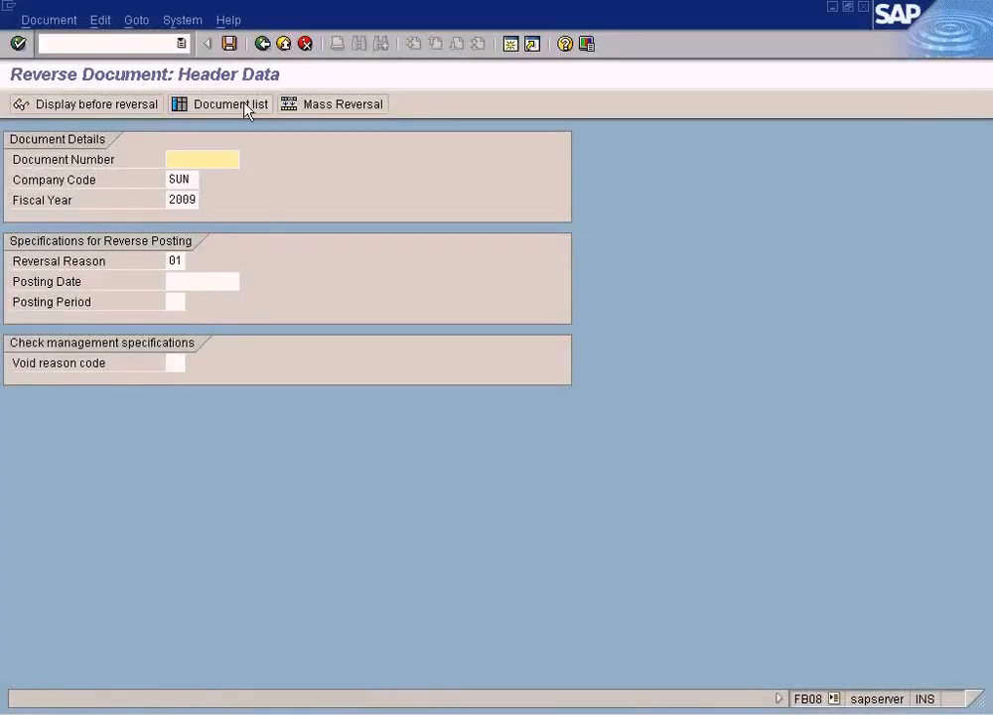
{"action": "left_click", "coordinate": [287, 45]}
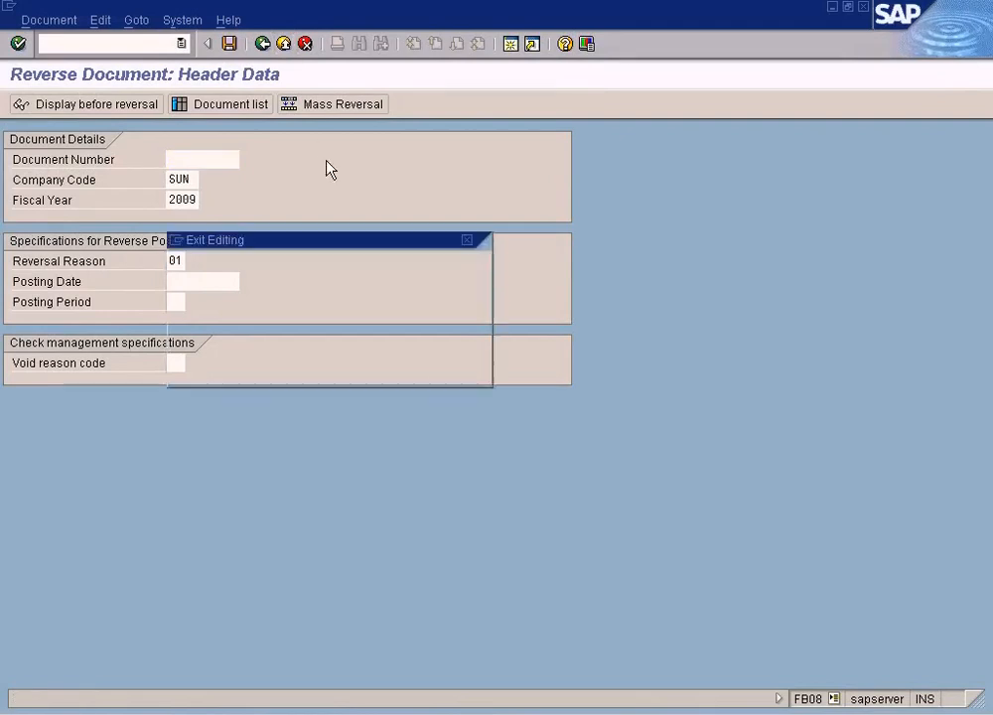
{"action": "left_click", "coordinate": [270, 374]}
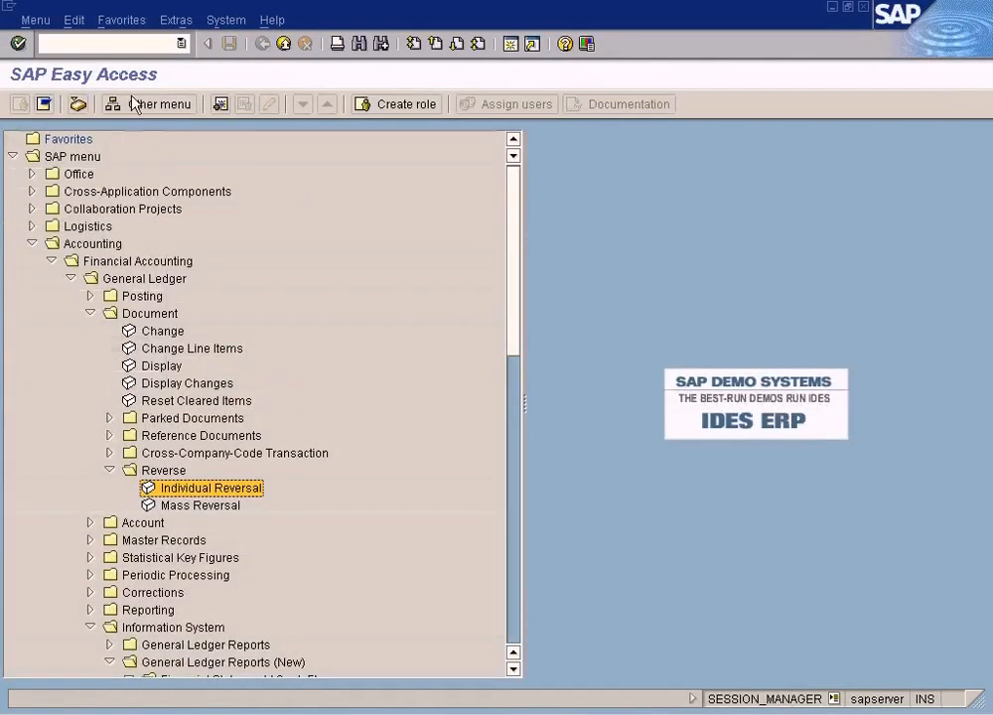
{"action": "left_click", "coordinate": [117, 47]}
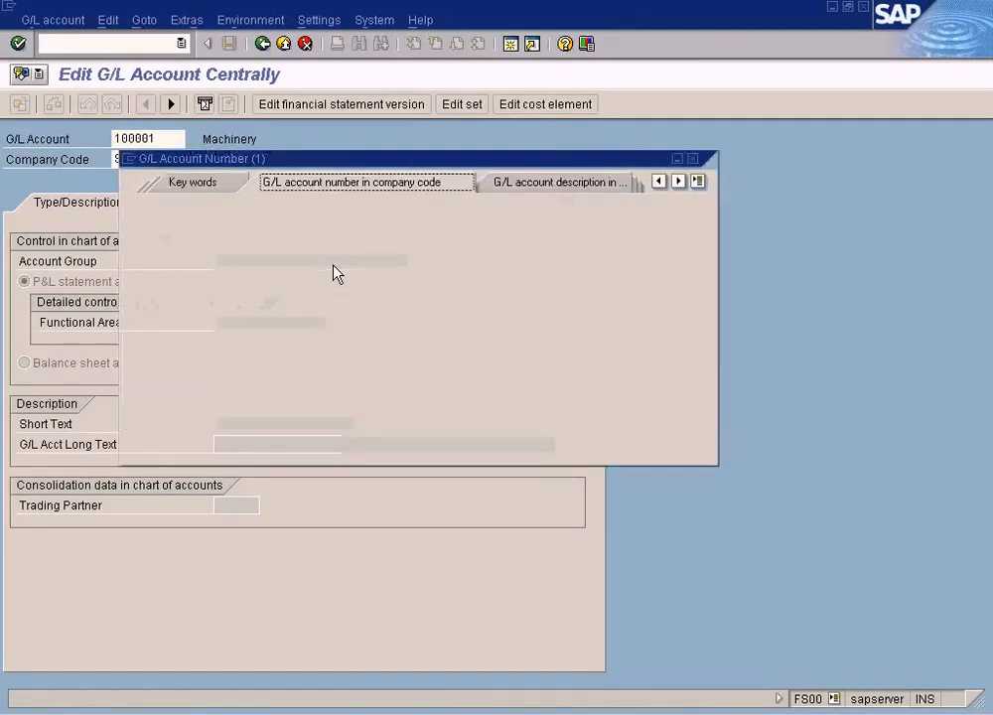
Step: Look up the G/L accounts of company code SUN and enter 300002 as the account number
{"action": "left_click", "coordinate": [134, 445]}
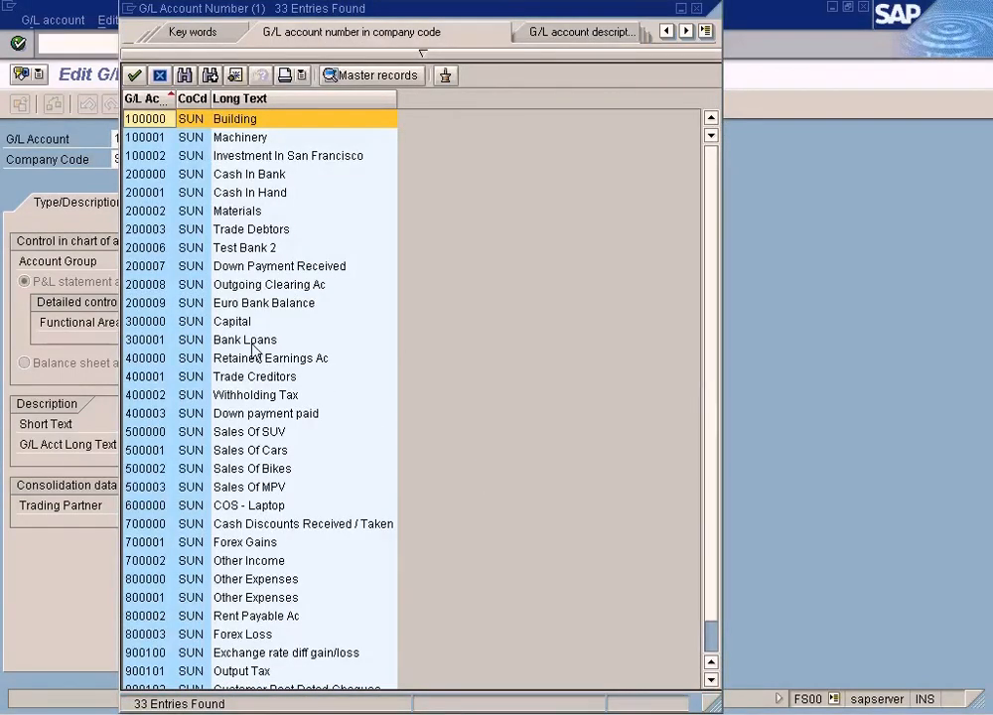
{"action": "double_click", "coordinate": [170, 340]}
{"action": "key", "text": "BackSpace"}
{"action": "type", "text": "2"}
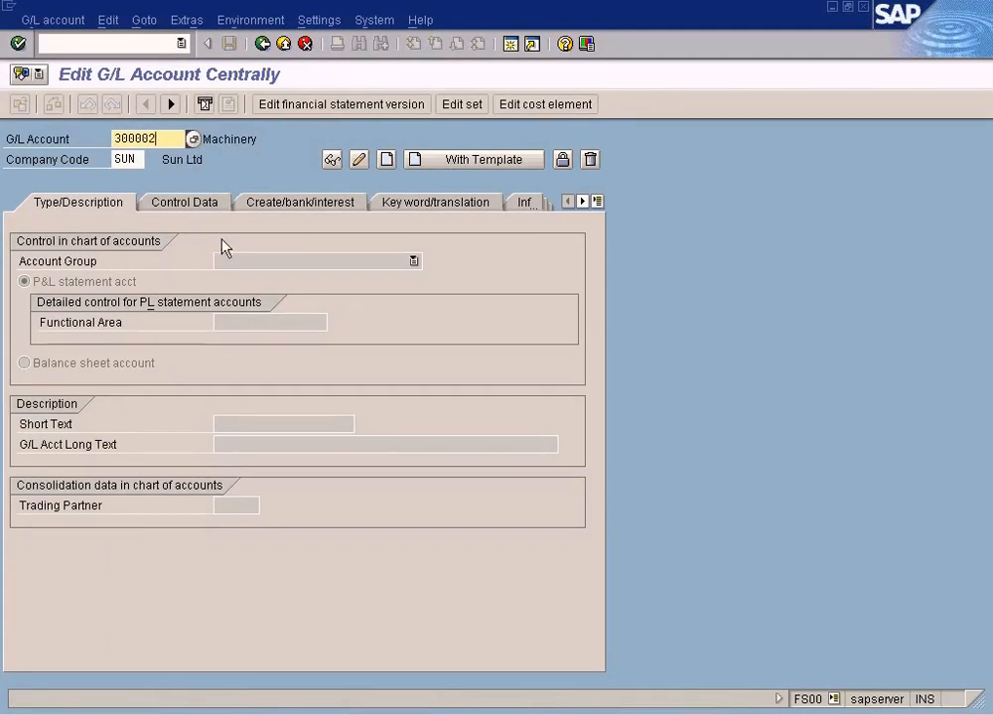
{"action": "key", "text": "Return"}
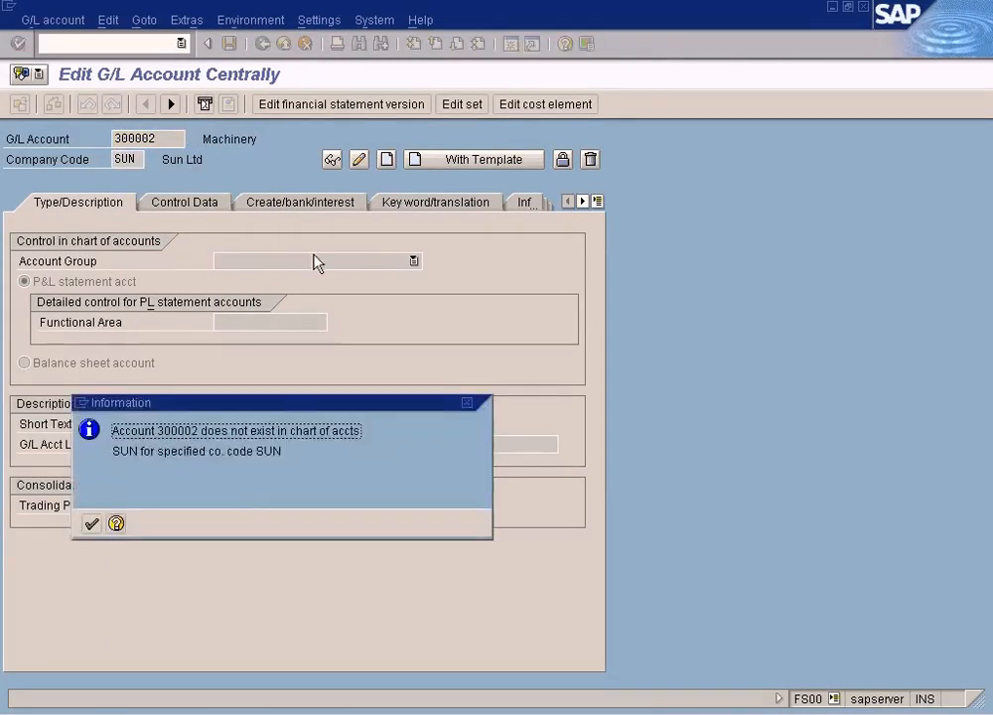
{"action": "left_click", "coordinate": [95, 521]}
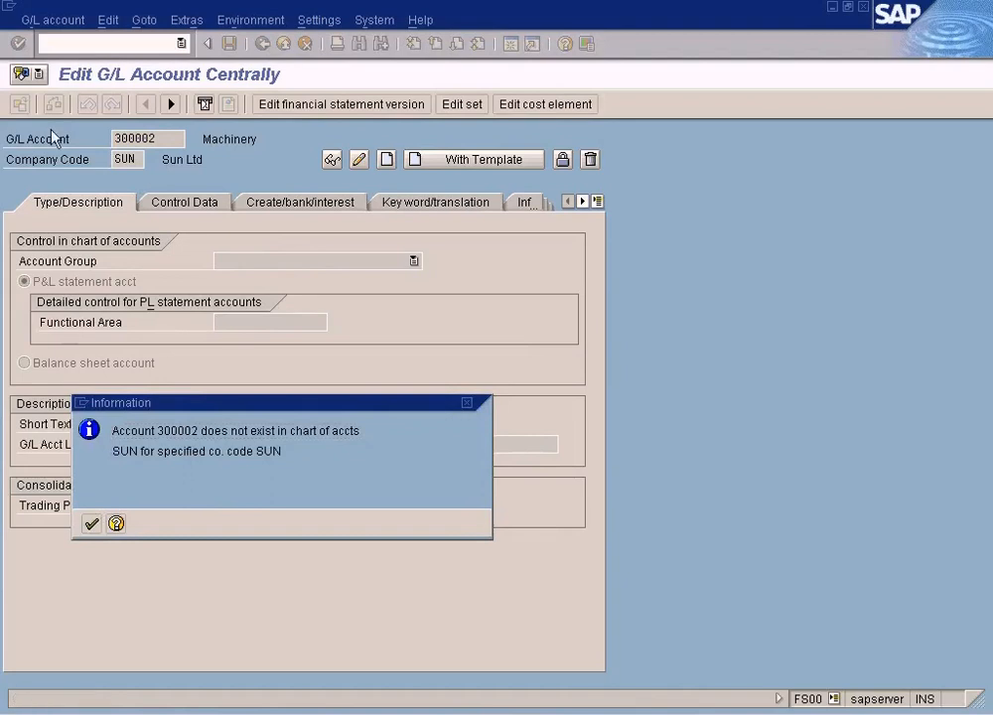
Step: Start creating G/L account 300002 as a balance sheet account in the Long Term Liability account group
{"action": "left_click", "coordinate": [42, 23]}
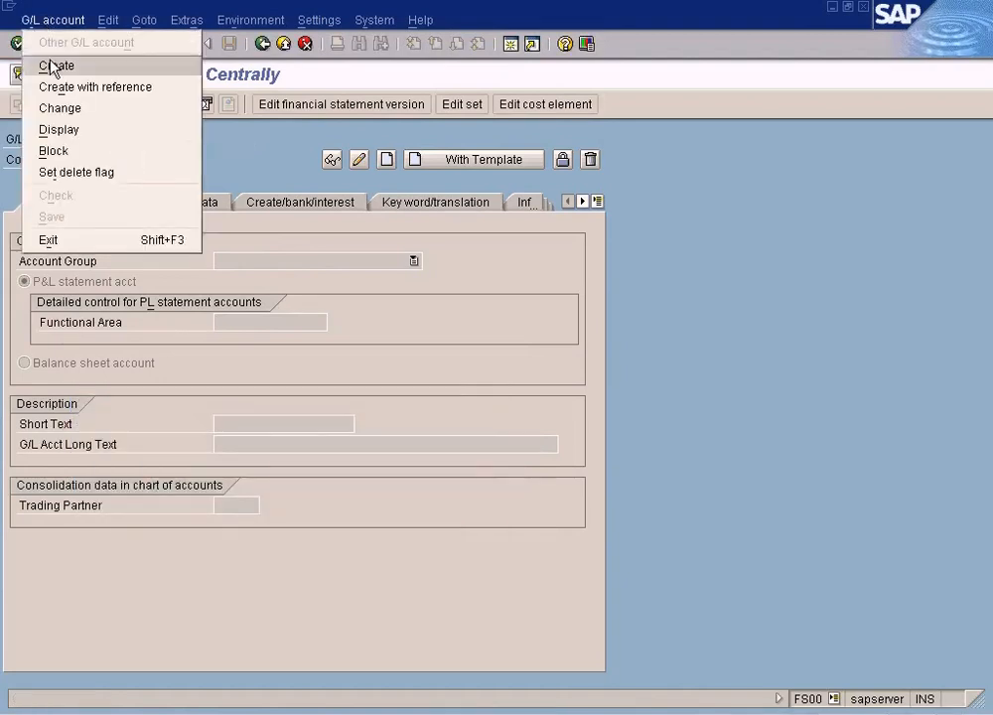
{"action": "left_click", "coordinate": [55, 65]}
{"action": "left_click", "coordinate": [411, 261]}
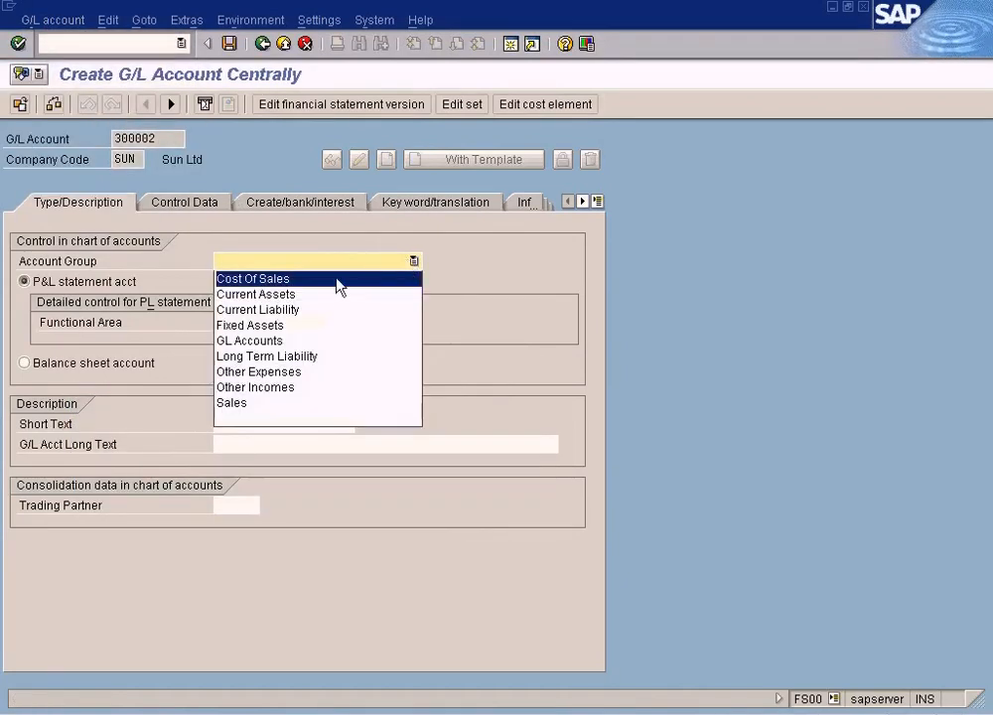
{"action": "left_click", "coordinate": [298, 357]}
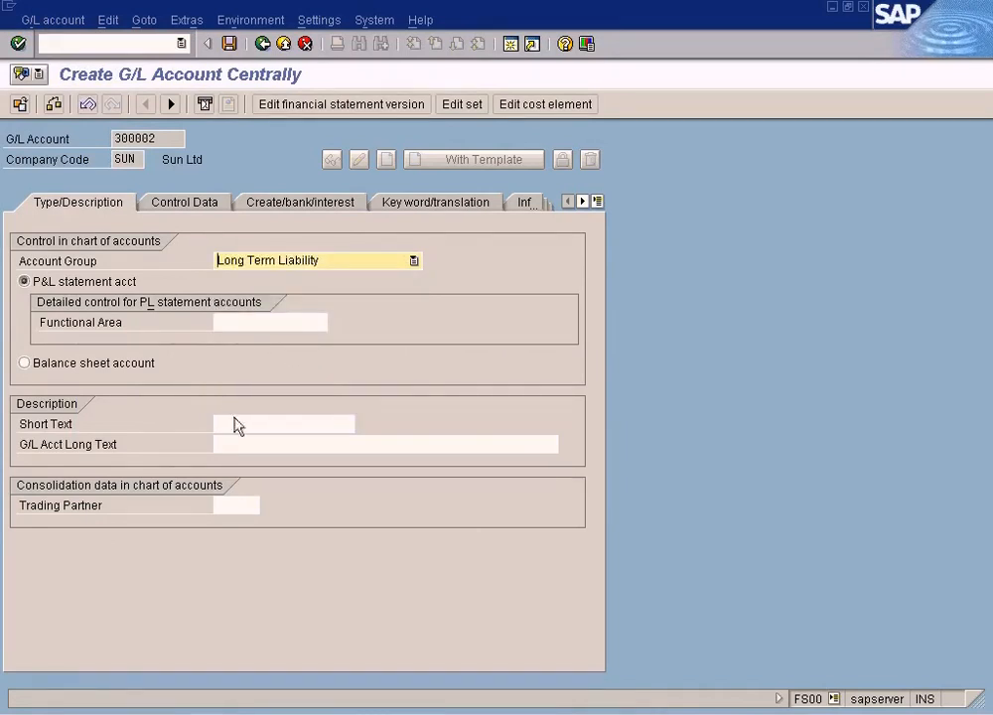
{"action": "left_click", "coordinate": [115, 365]}
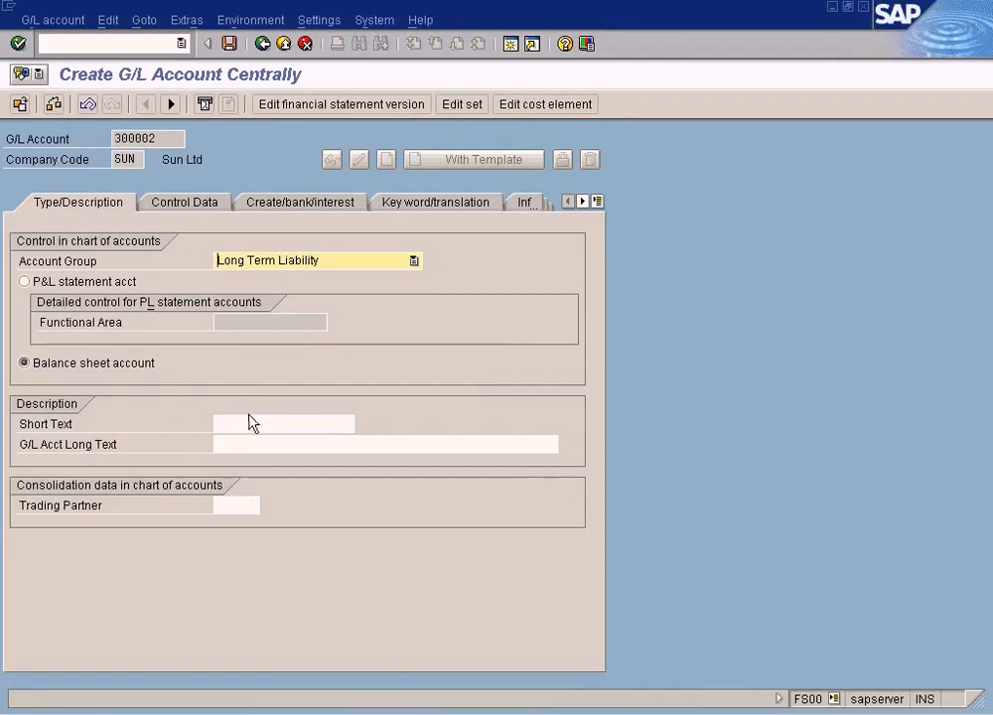
Step: Set the account's short text to Branch Clearing Acc and reuse the Branch Clearing wording in the long text
{"action": "left_click", "coordinate": [250, 425]}
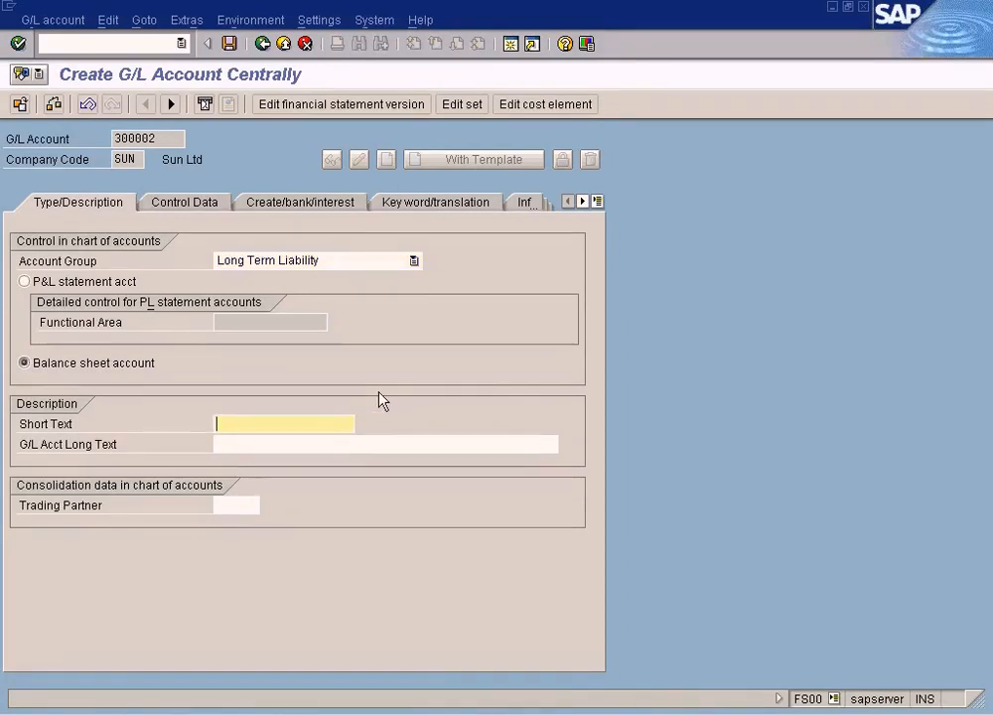
{"action": "type", "text": "Branc"}
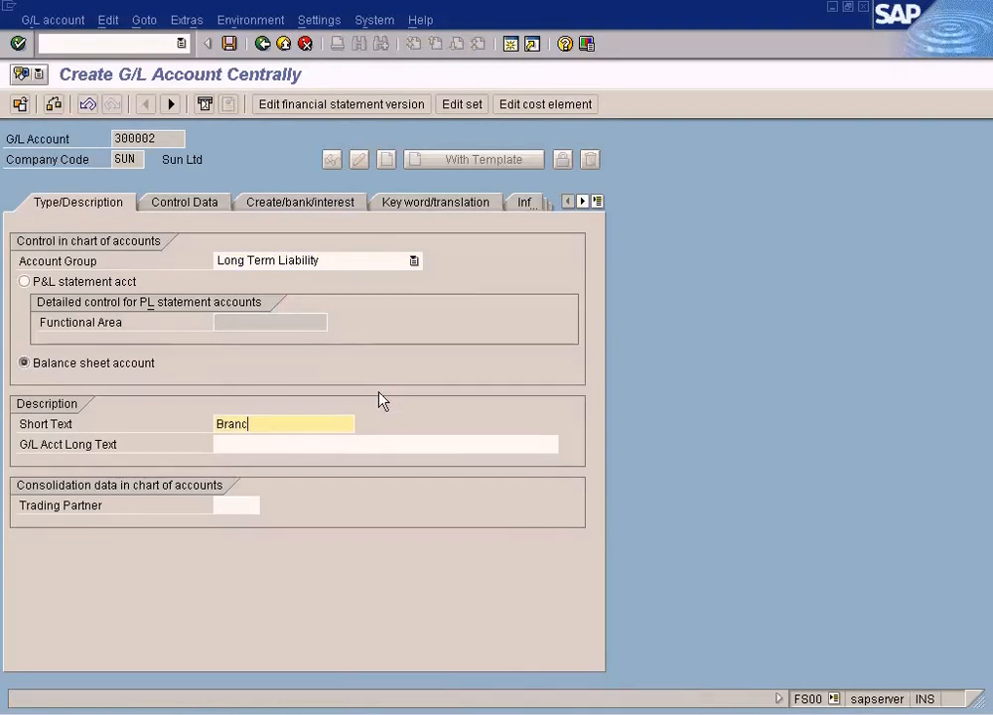
{"action": "type", "text": "h Clearing Acco"}
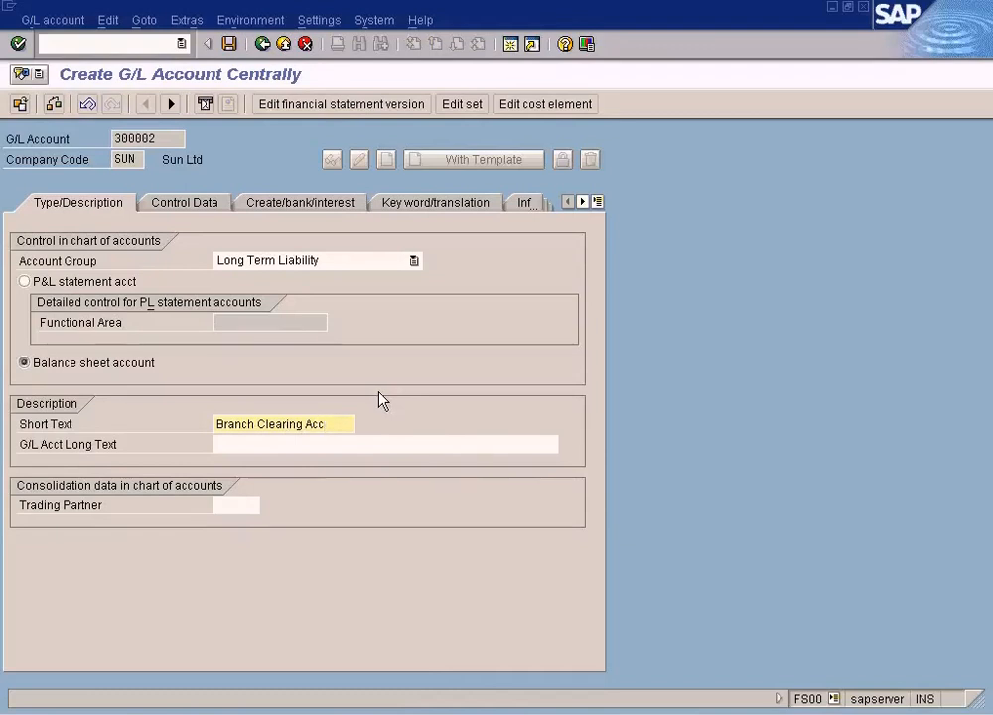
{"action": "key", "text": "shift+Home"}
{"action": "key", "text": "ctrl+c"}
{"action": "key", "text": "Tab"}
{"action": "key", "text": "ctrl+v"}
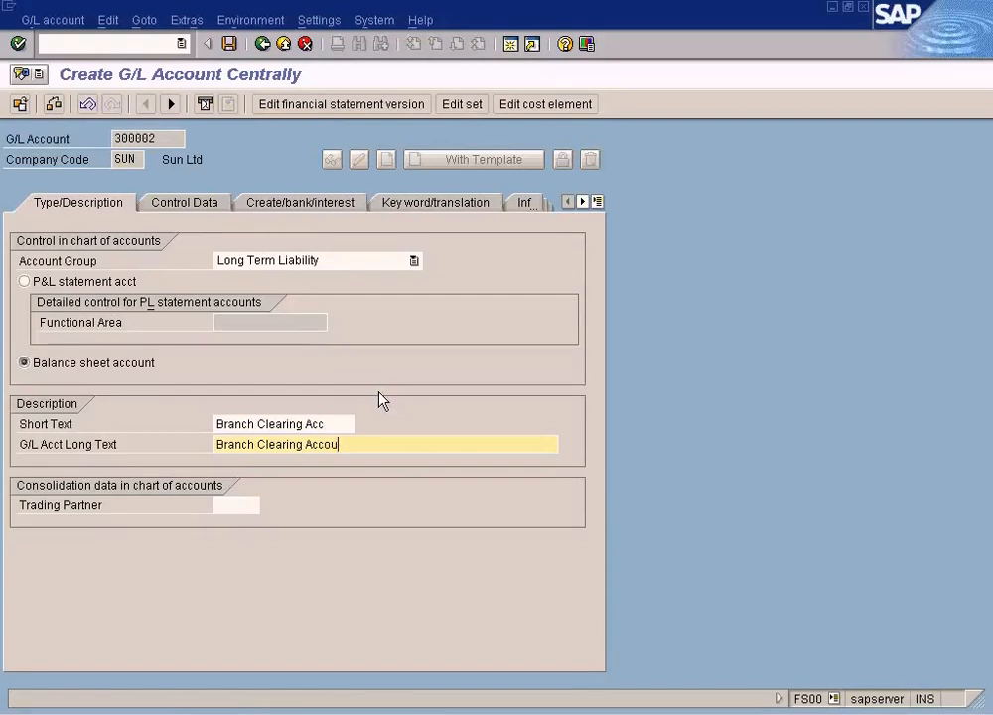
Step: Browse the field status groups available for account 300002, then close the list without choosing one
{"action": "left_click", "coordinate": [317, 205]}
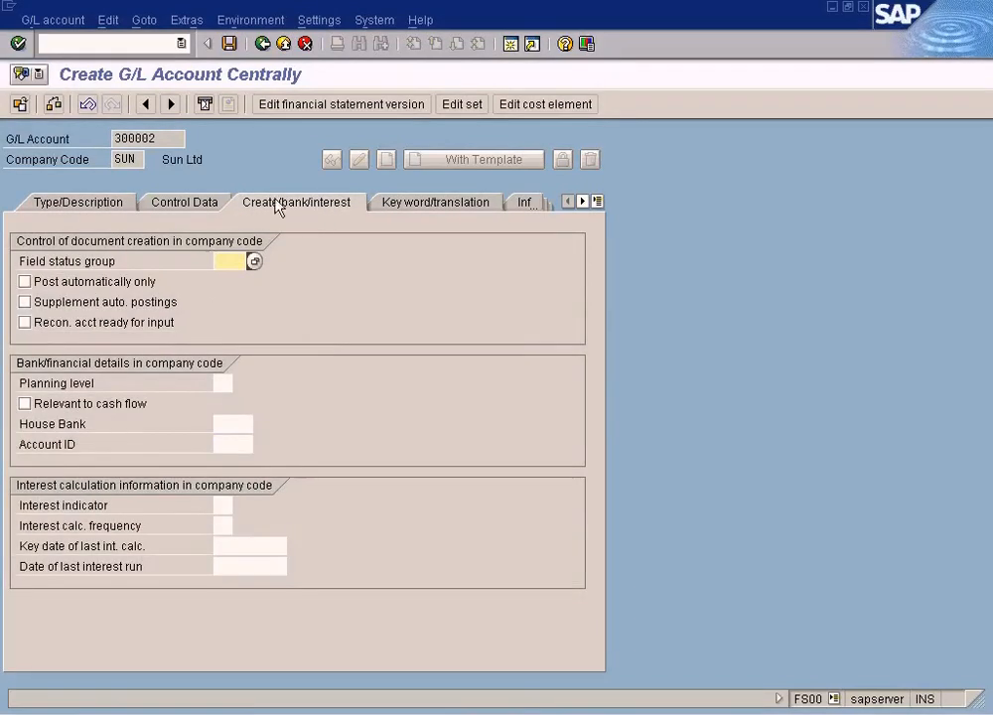
{"action": "left_click", "coordinate": [256, 260]}
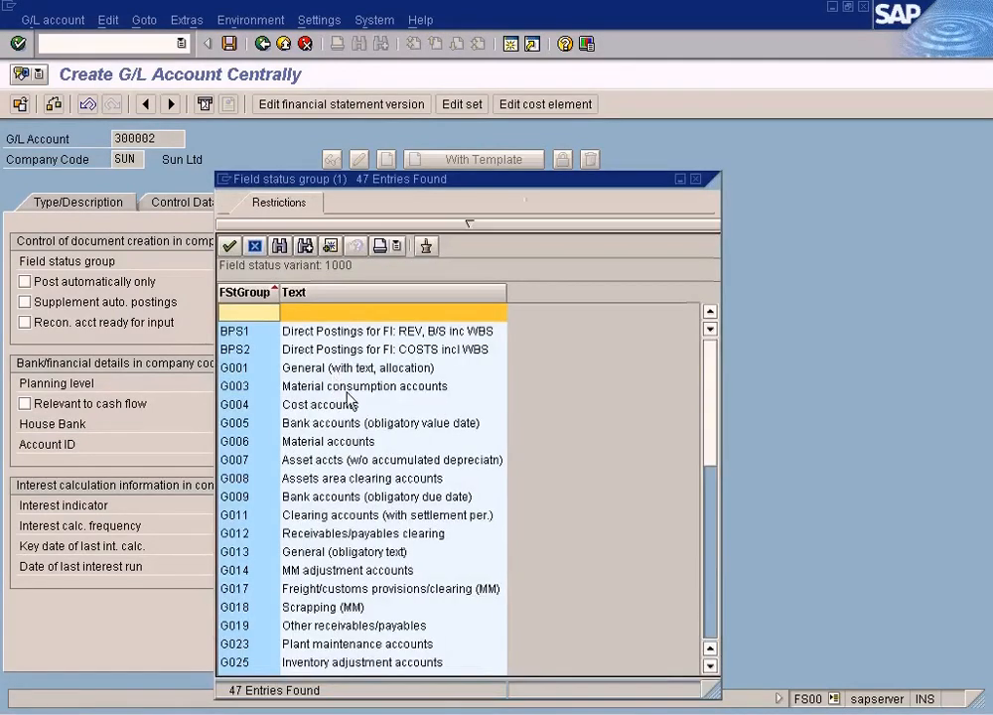
{"action": "left_click", "coordinate": [709, 618]}
{"action": "left_click", "coordinate": [711, 623]}
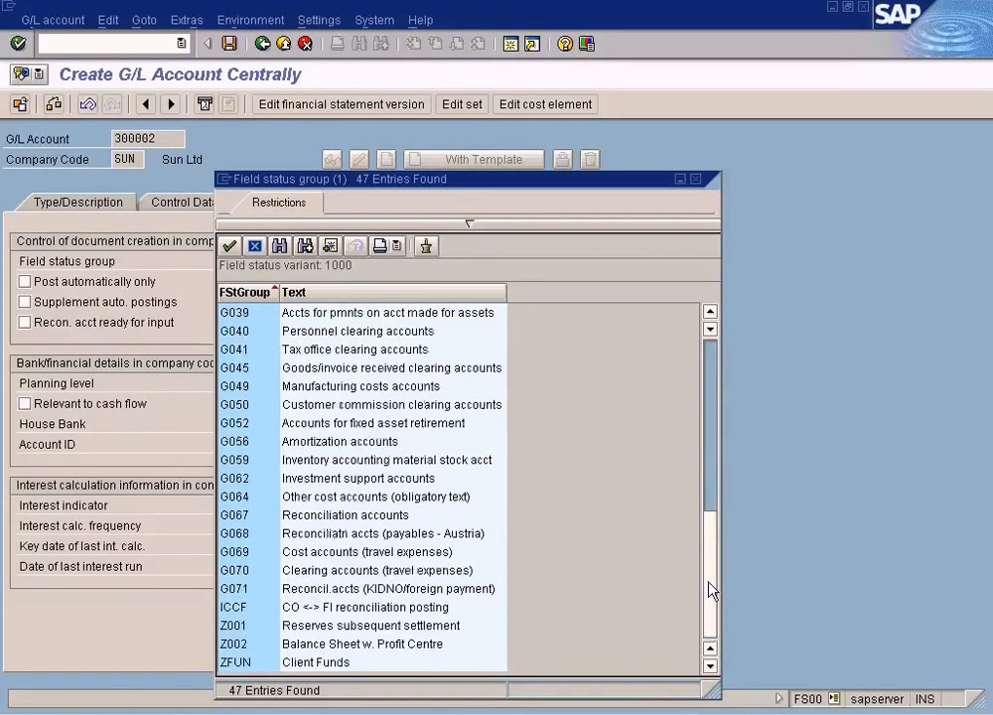
{"action": "left_click", "coordinate": [695, 179]}
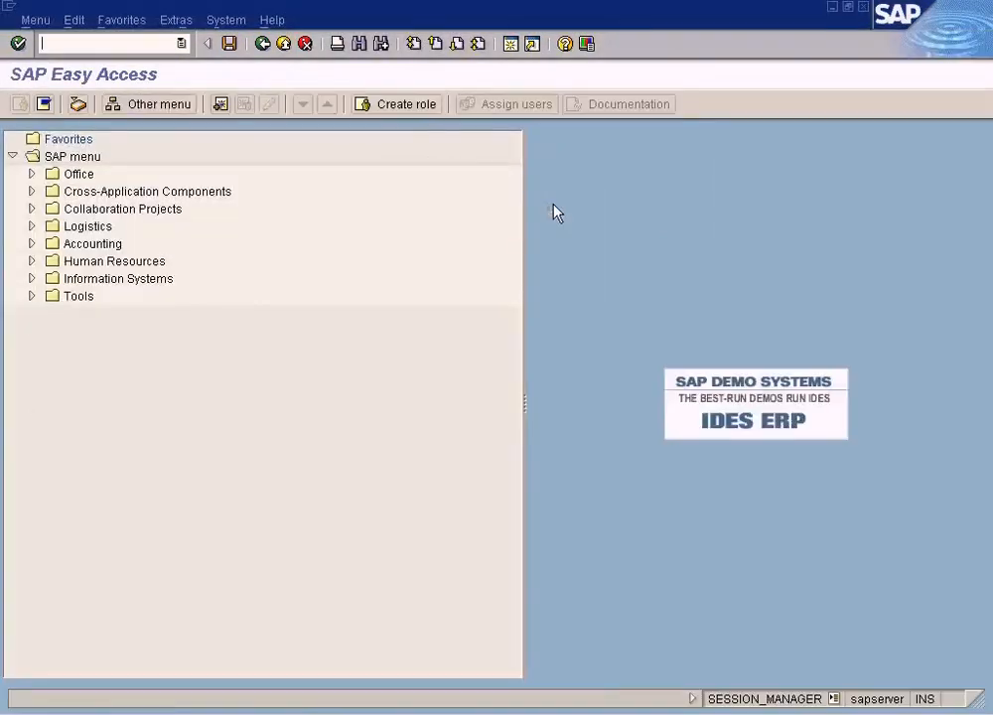
Step: Run transaction FS00 in the new session and check the field status group used by G/L account 300001 Bank Loans
{"action": "type", "text": "fs00"}
{"action": "key", "text": "Return"}
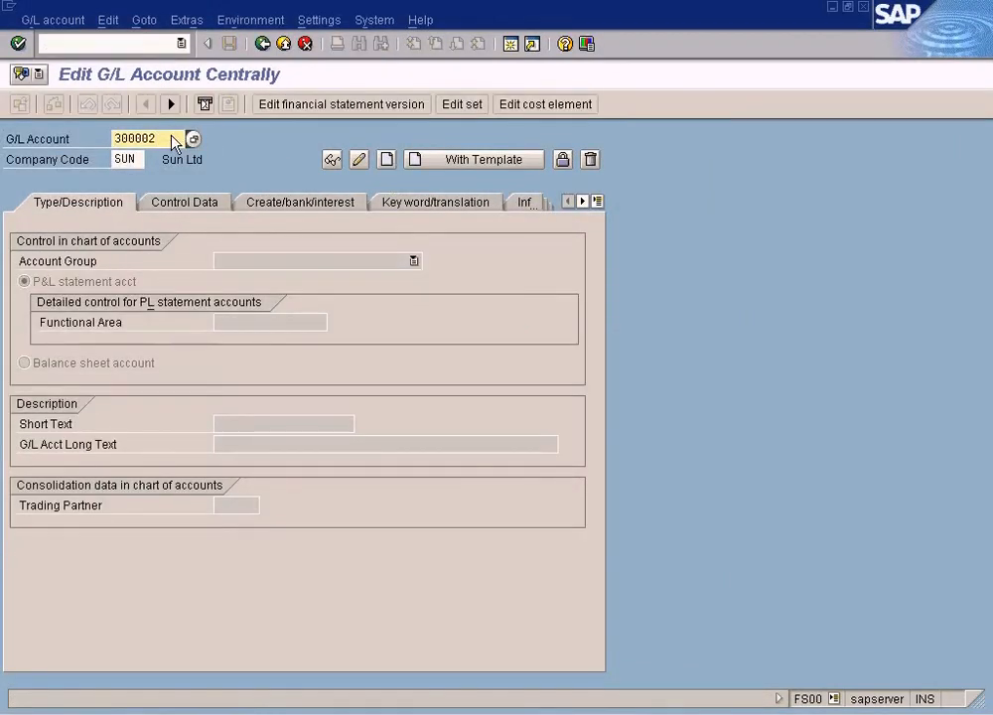
{"action": "key", "text": "Return"}
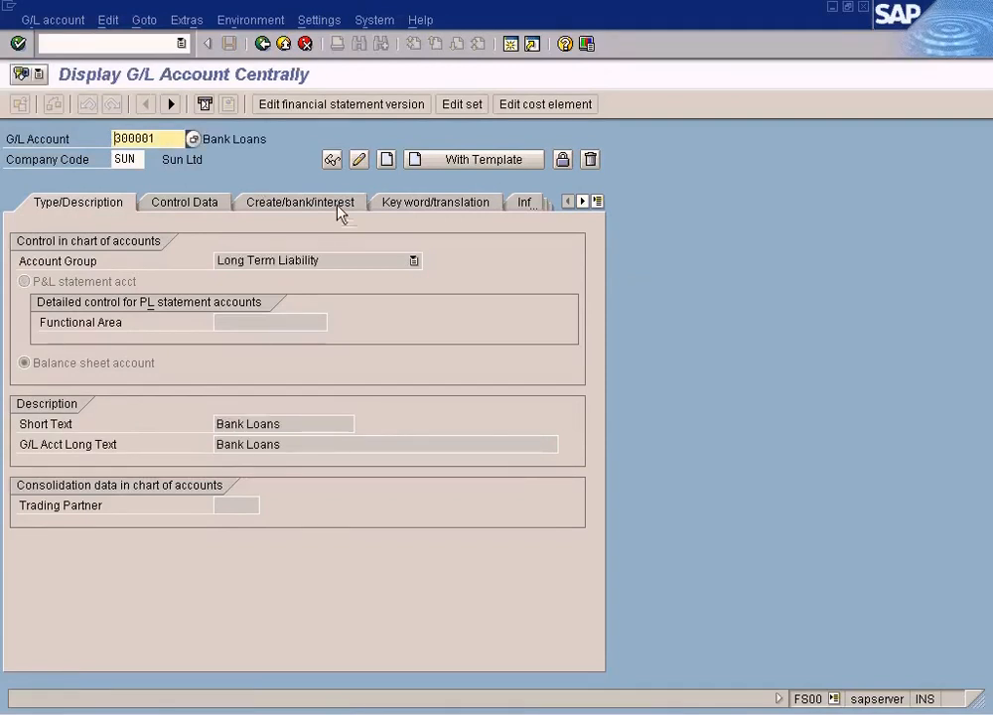
{"action": "left_click", "coordinate": [339, 208]}
{"action": "left_click", "coordinate": [226, 261]}
{"action": "double_click", "coordinate": [222, 261]}
{"action": "left_click", "coordinate": [254, 261]}
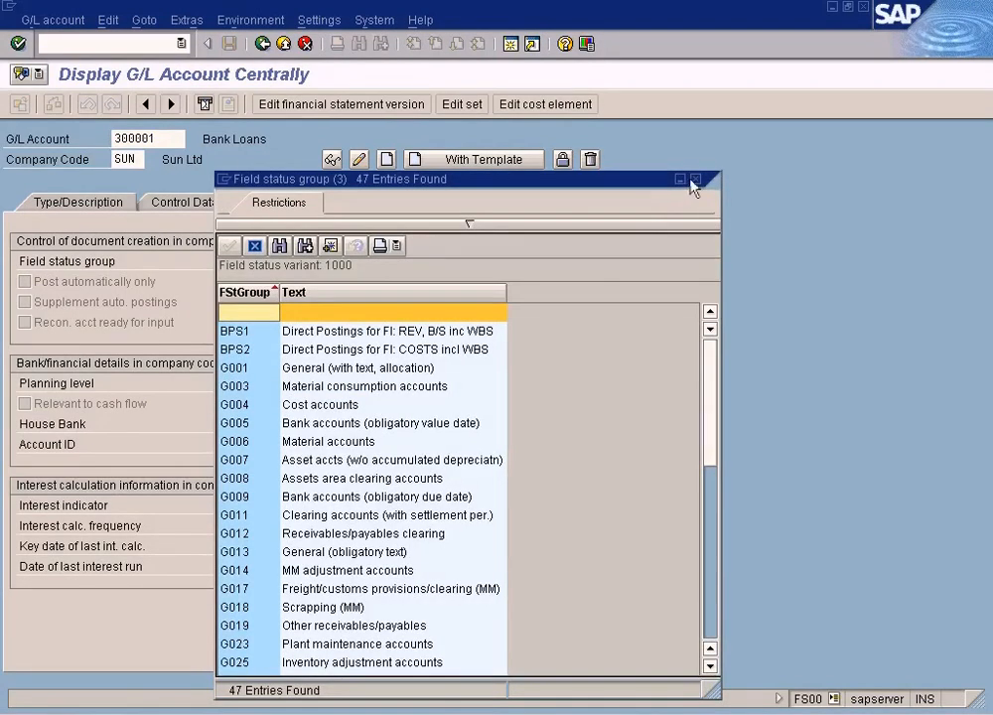
{"action": "left_click", "coordinate": [694, 180]}
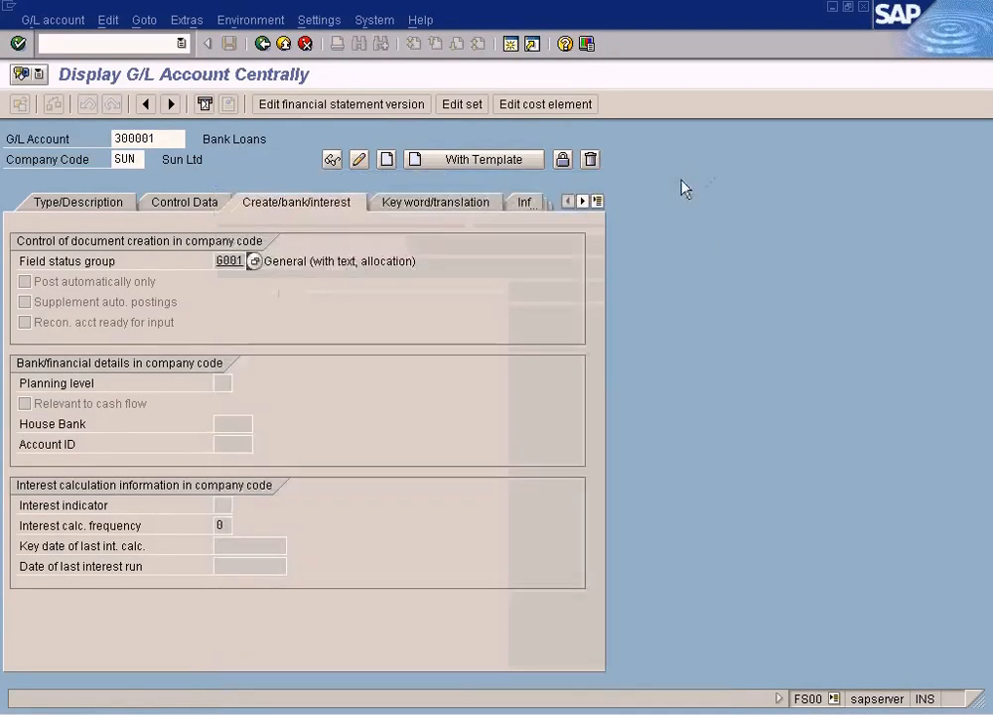
{"action": "left_click", "coordinate": [255, 261]}
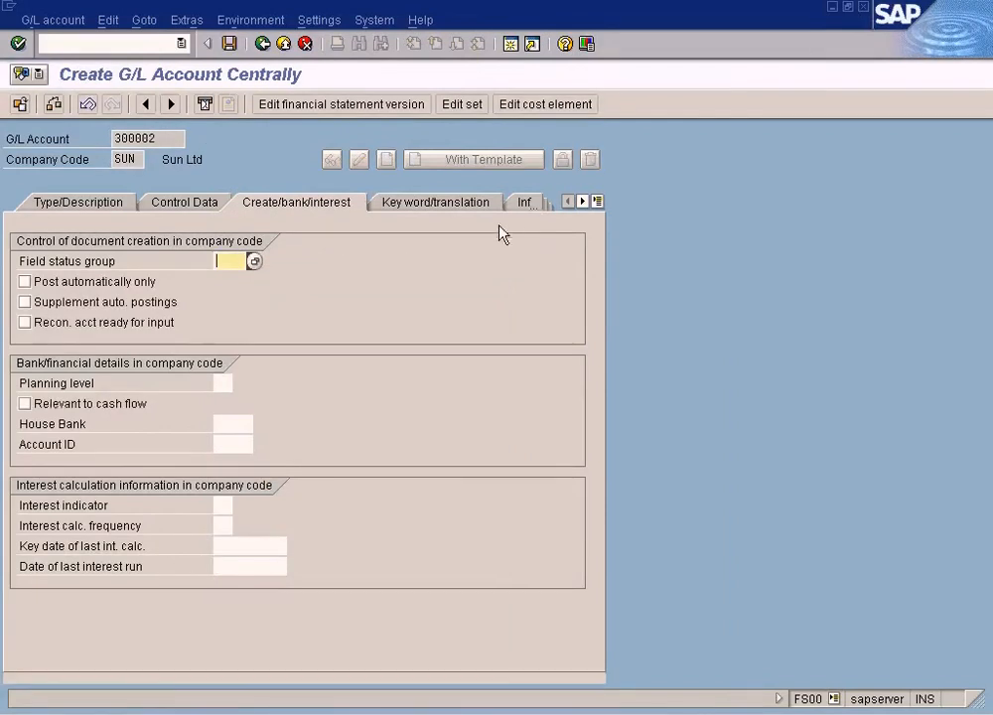
Step: Set account 300002's field status group to G001 and save the new account, accepting the message log
{"action": "type", "text": "G001"}
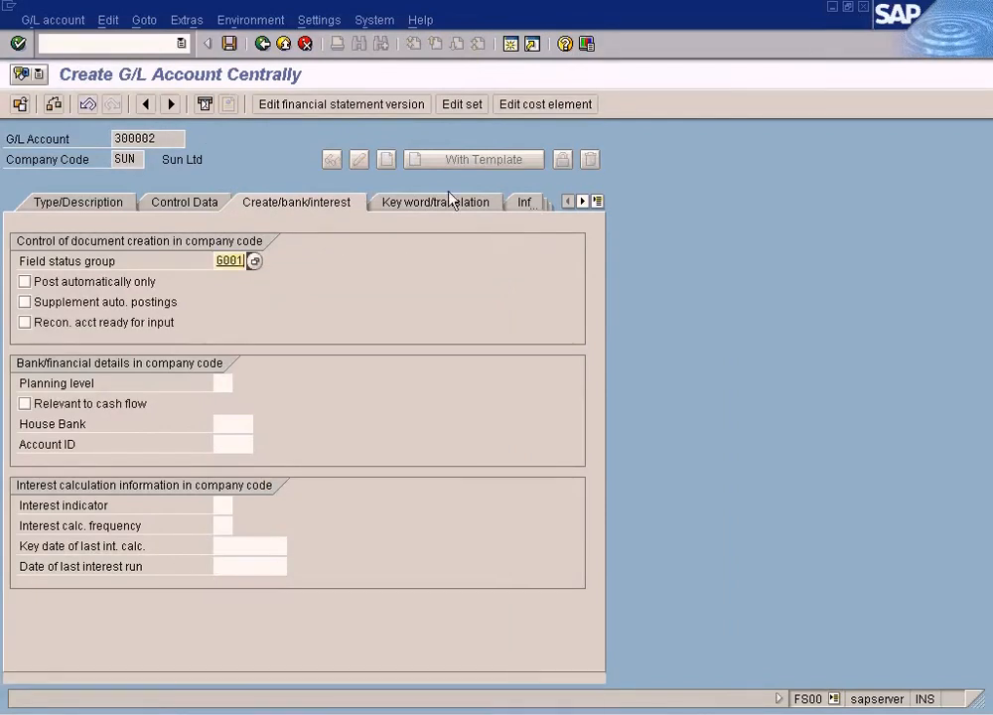
{"action": "left_click", "coordinate": [231, 44]}
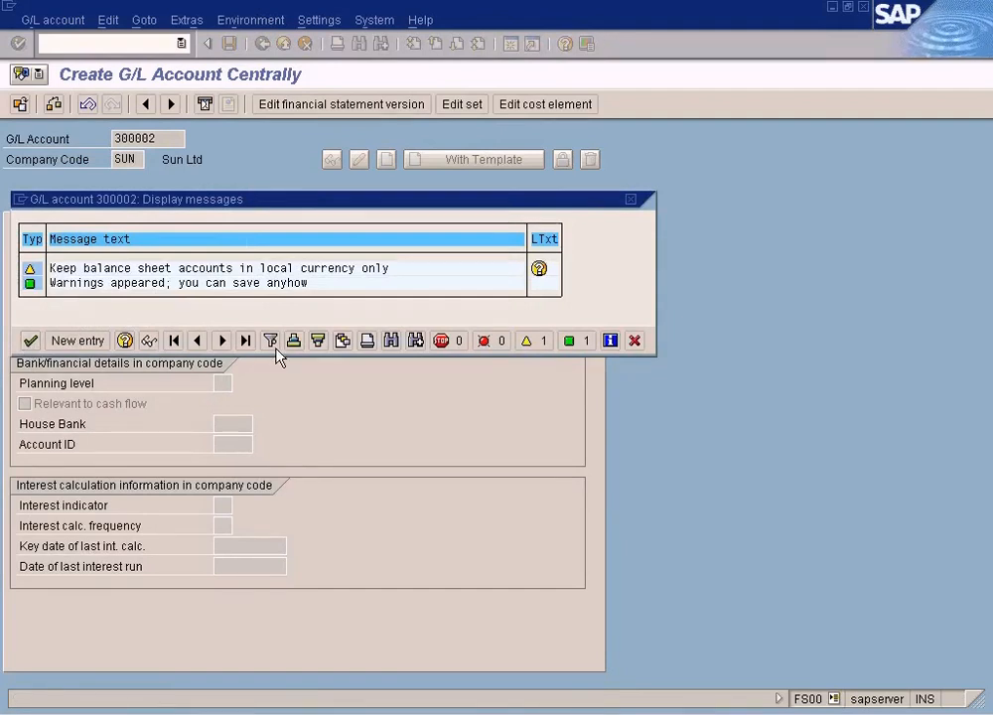
{"action": "key", "text": "Return"}
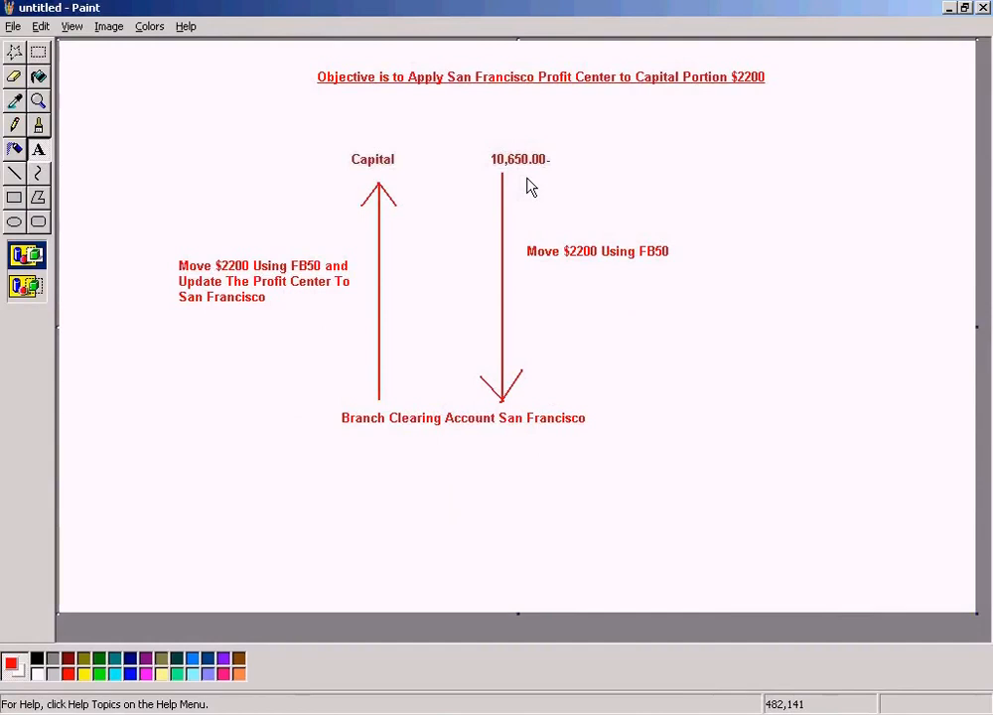
Step: Shift the objective heading in the Paint diagram to the left so it sits above the Capital and branch clearing flow
{"action": "left_click", "coordinate": [18, 50]}
{"action": "left_click_drag", "start_coordinate": [306, 68], "coordinate": [642, 94]}
{"action": "left_click", "coordinate": [377, 140]}
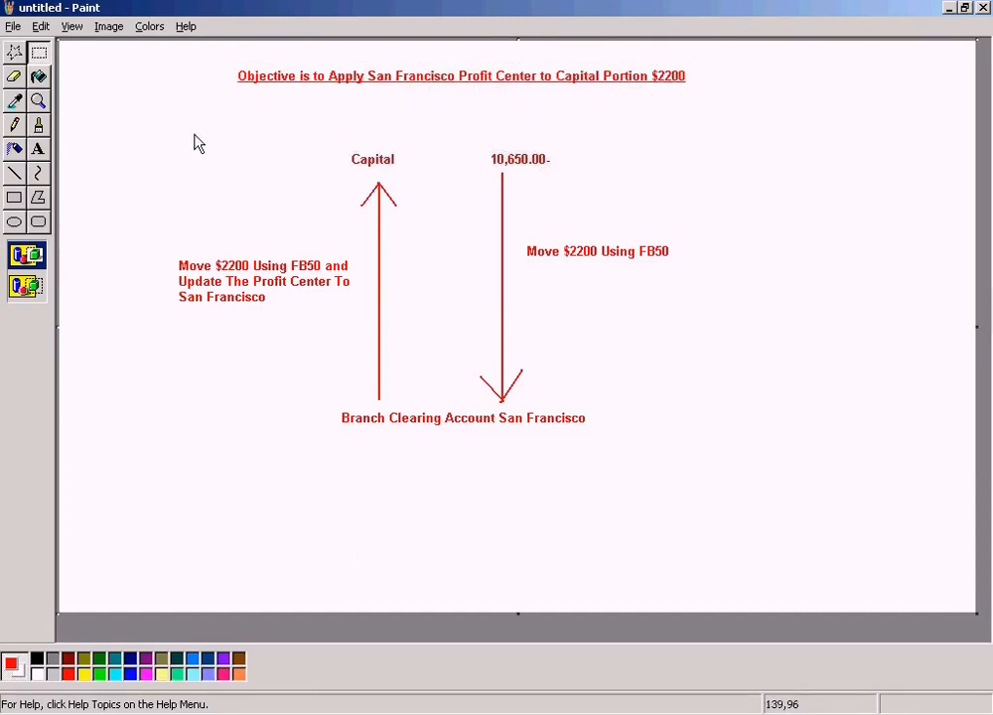
Step: Point out the capital amount, the Branch Clearing Account San Francisco label and the FB50 reference in the diagram
{"action": "left_click_drag", "start_coordinate": [470, 142], "coordinate": [599, 169]}
{"action": "left_click", "coordinate": [778, 172]}
{"action": "left_click_drag", "start_coordinate": [328, 405], "coordinate": [623, 434]}
{"action": "left_click", "coordinate": [700, 429]}
{"action": "left_click_drag", "start_coordinate": [635, 235], "coordinate": [707, 273]}
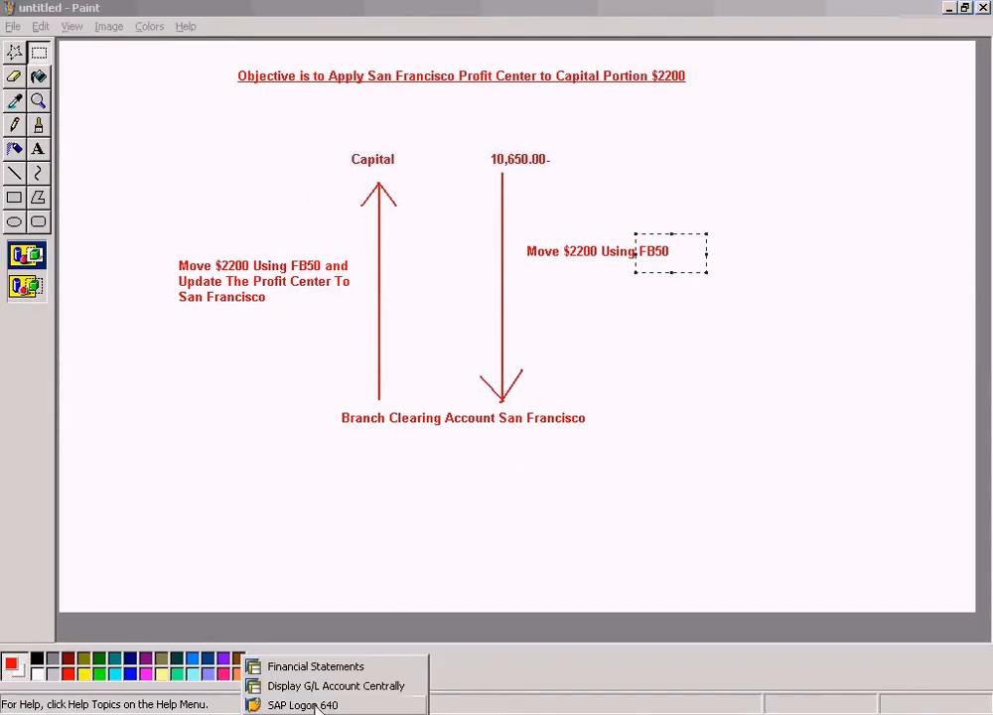
Step: Switch back to the SAP display of G/L account 300002 and start transaction FB50 in that session with /nfb50
{"action": "left_click", "coordinate": [319, 685]}
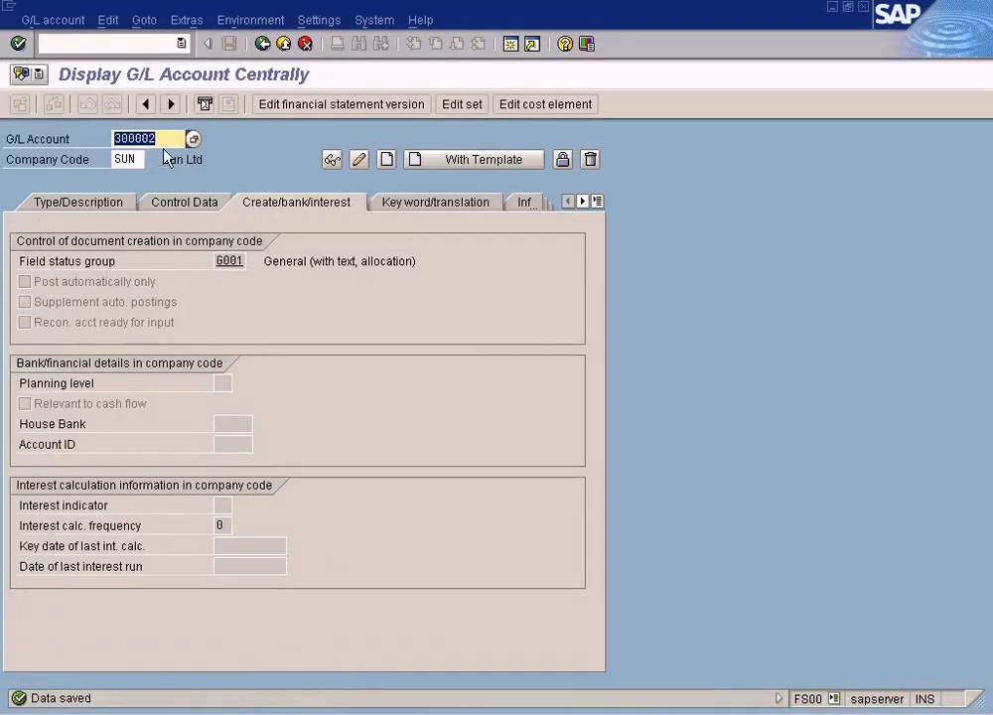
{"action": "left_click", "coordinate": [124, 48]}
{"action": "type", "text": "/"}
{"action": "left_click", "coordinate": [154, 139]}
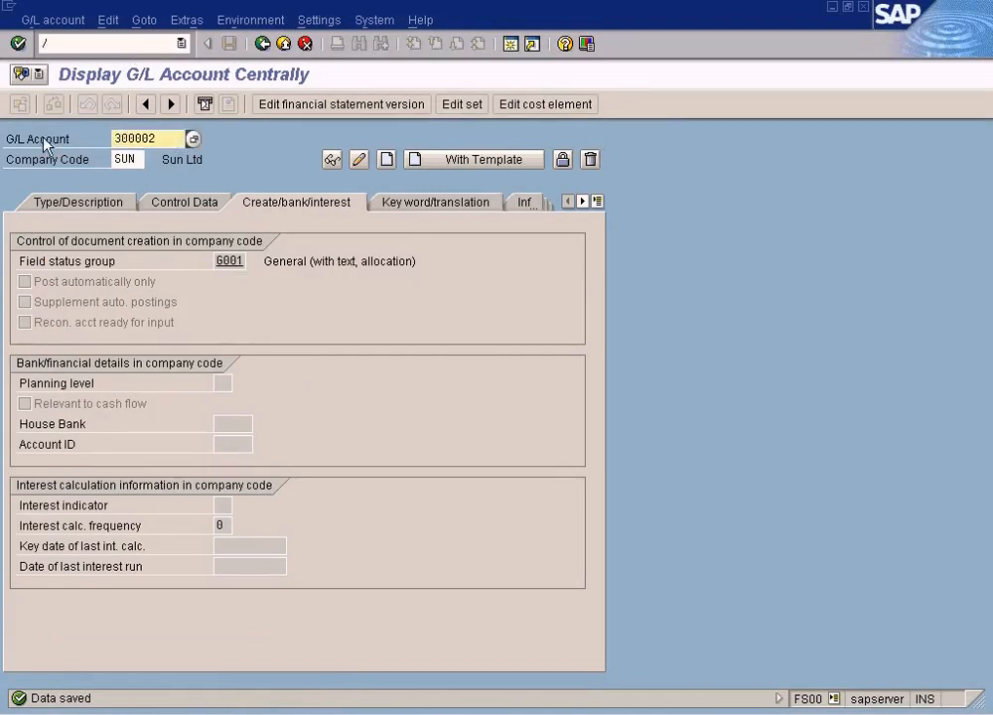
{"action": "left_click_drag", "start_coordinate": [155, 143], "coordinate": [61, 140]}
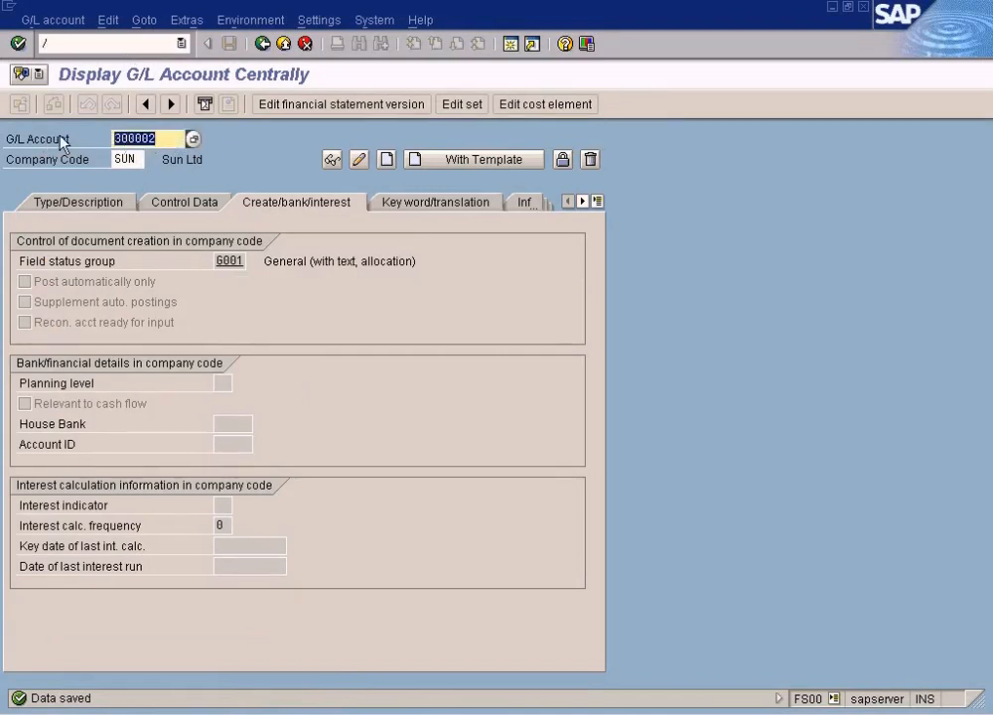
{"action": "left_click", "coordinate": [156, 47]}
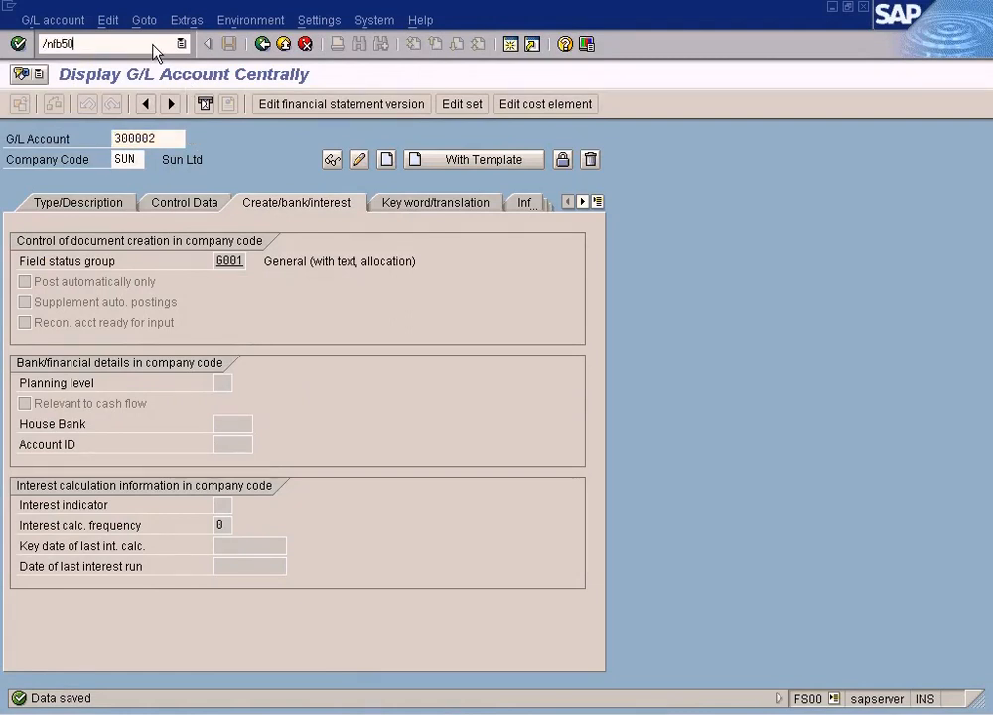
{"action": "type", "text": "/nlb50"}
{"action": "key", "text": "Return"}
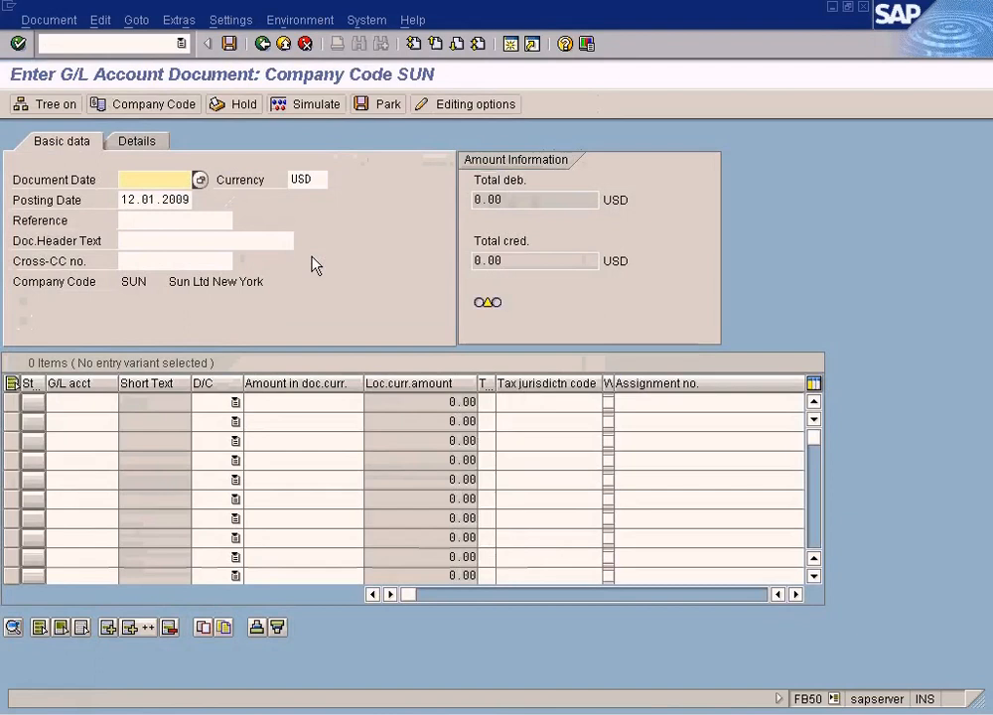
Step: Set the document date to 12.01.2009 by copying it from the posting date
{"action": "left_click_drag", "start_coordinate": [123, 200], "coordinate": [255, 219]}
{"action": "key", "text": "ctrl+c"}
{"action": "left_click", "coordinate": [176, 183]}
{"action": "key", "text": "ctrl+v"}
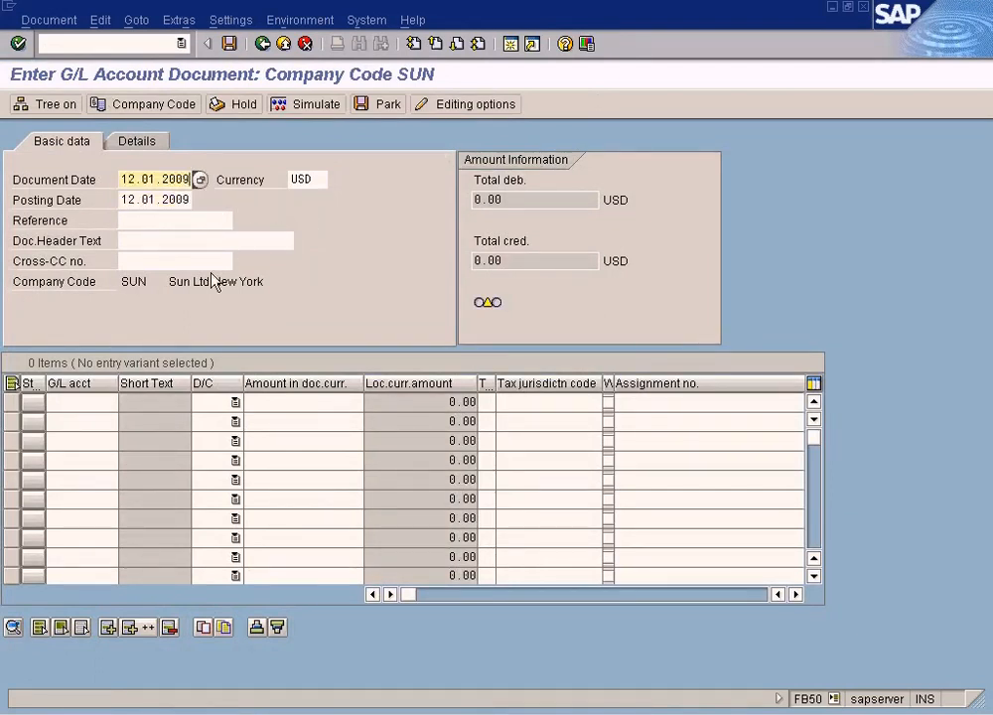
Step: Look up Capital account 300000 for the first line item and enter it as a debit of 2200
{"action": "left_click", "coordinate": [89, 408]}
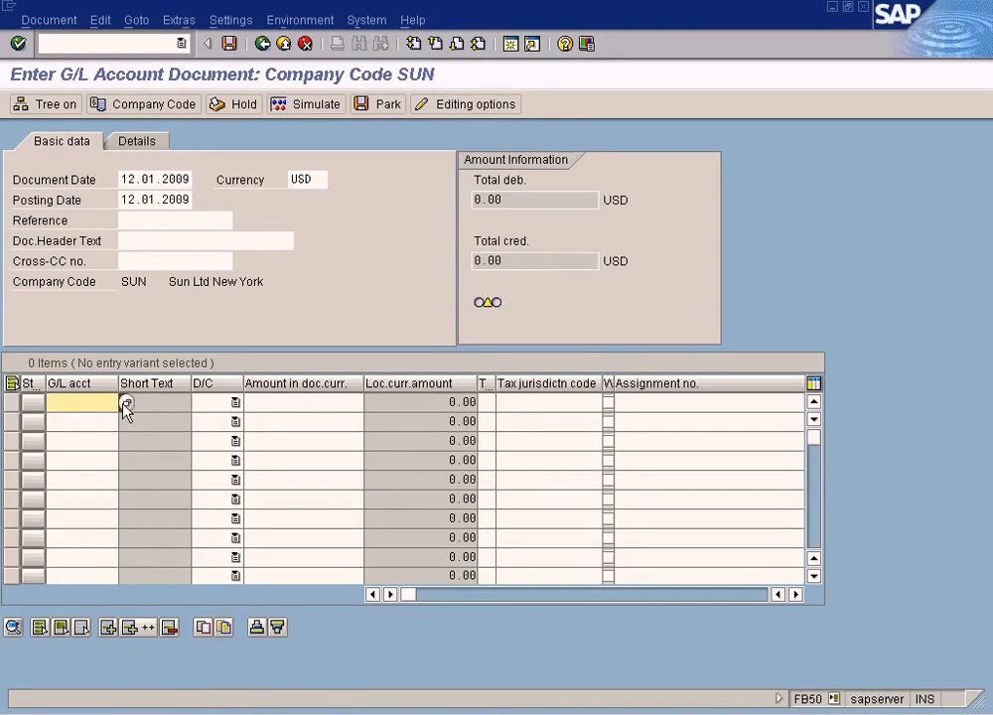
{"action": "left_click", "coordinate": [127, 404]}
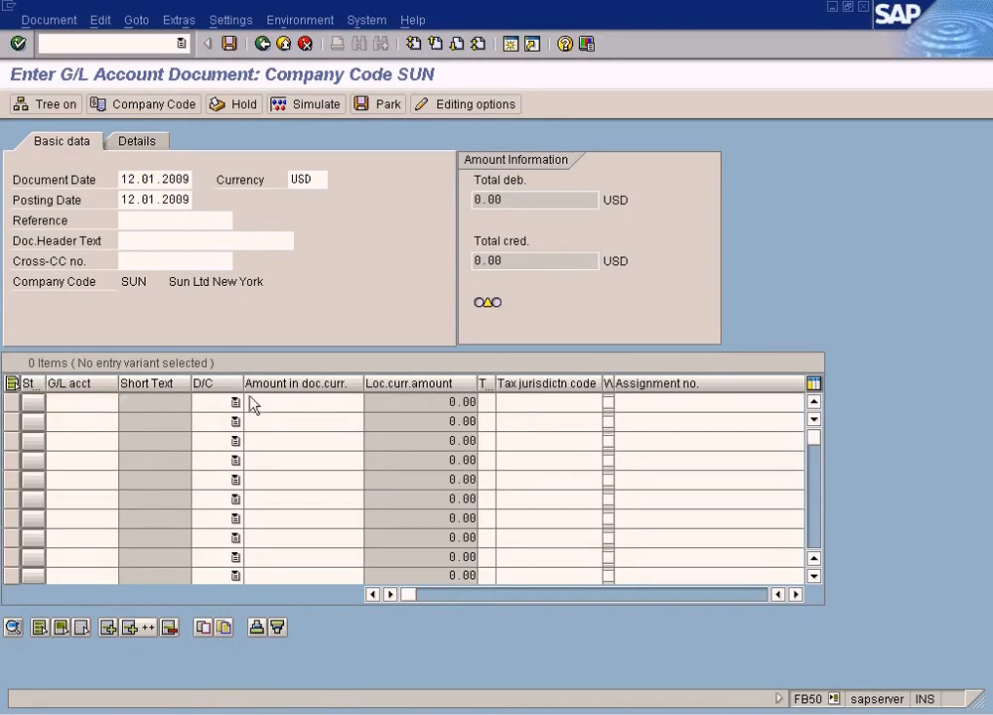
{"action": "left_click", "coordinate": [25, 670]}
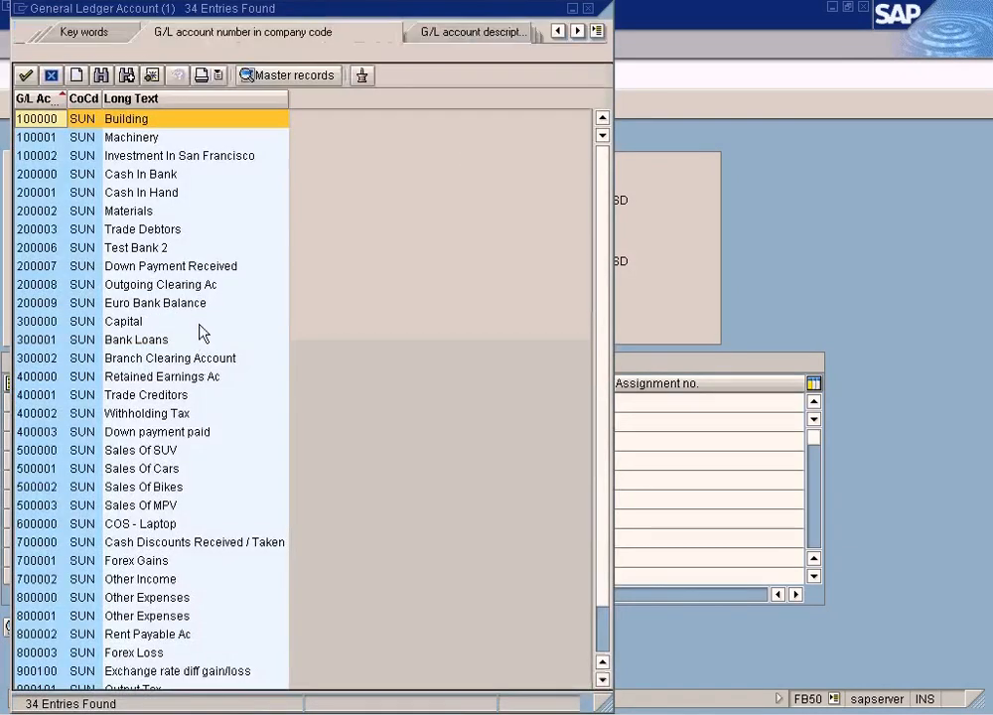
{"action": "scroll", "coordinate": [199, 437], "scroll_direction": "down", "scroll_amount": 1}
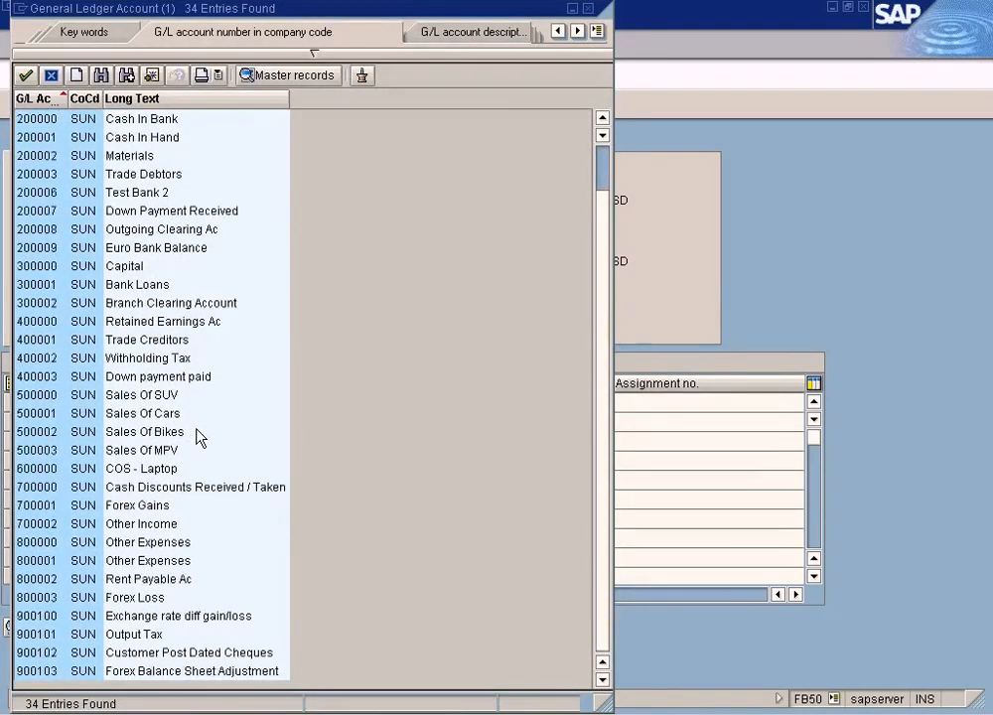
{"action": "scroll", "coordinate": [199, 436], "scroll_direction": "up", "scroll_amount": 1}
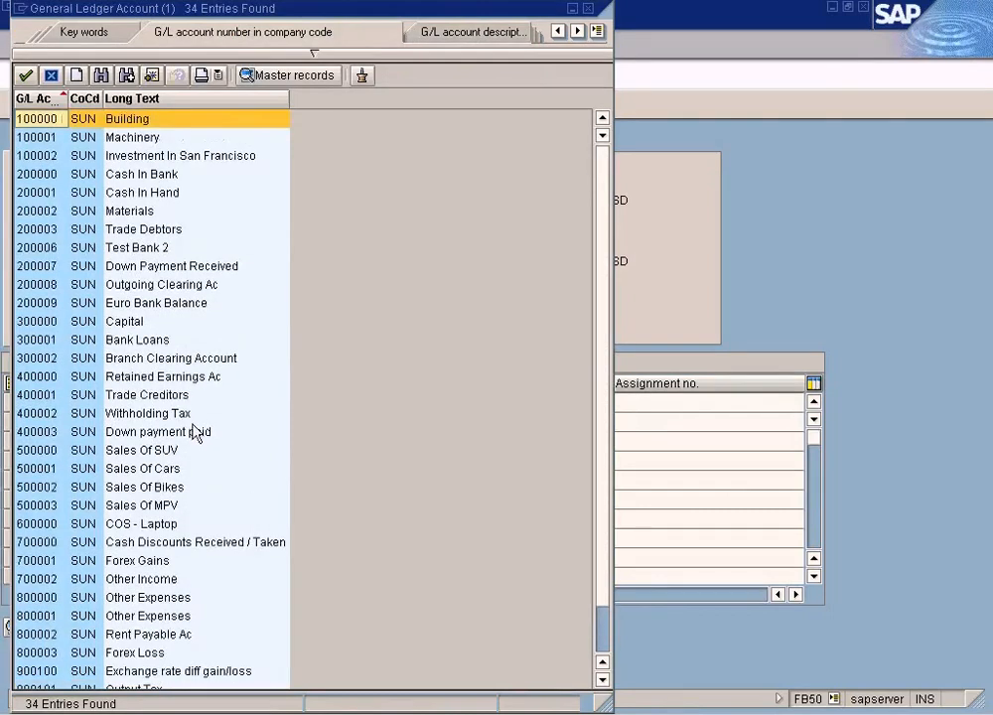
{"action": "double_click", "coordinate": [140, 324]}
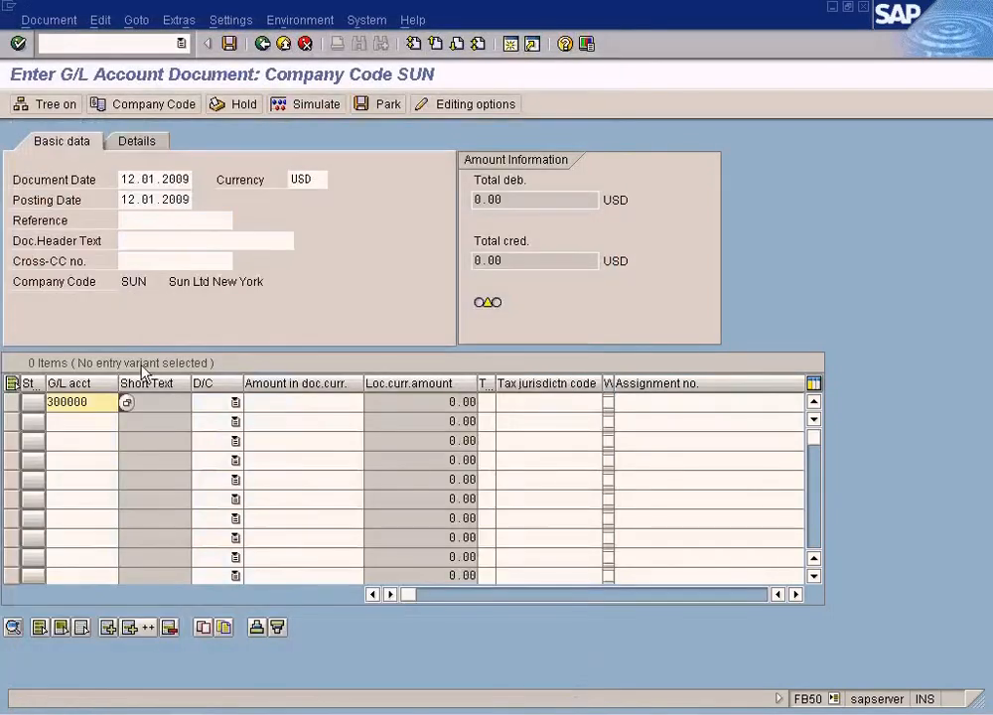
{"action": "left_click", "coordinate": [237, 402]}
{"action": "left_click", "coordinate": [204, 435]}
{"action": "left_click", "coordinate": [300, 408]}
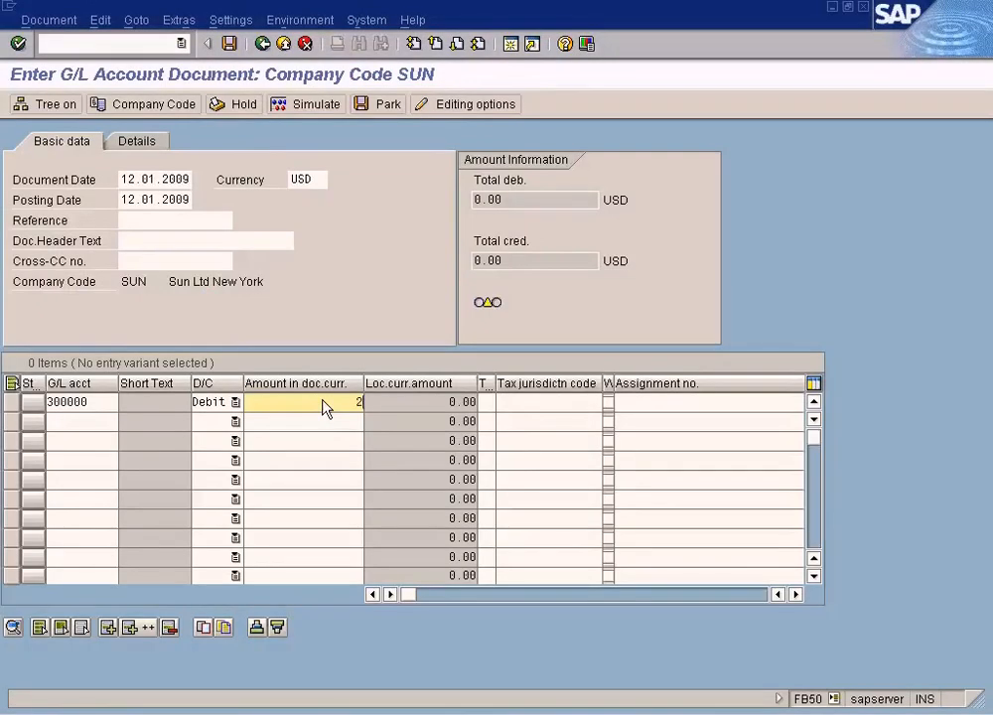
{"action": "type", "text": "2200"}
Step: Add a second line item crediting Branch Clearing Account 300002 with 2200, then simulate the document
{"action": "left_click", "coordinate": [114, 422]}
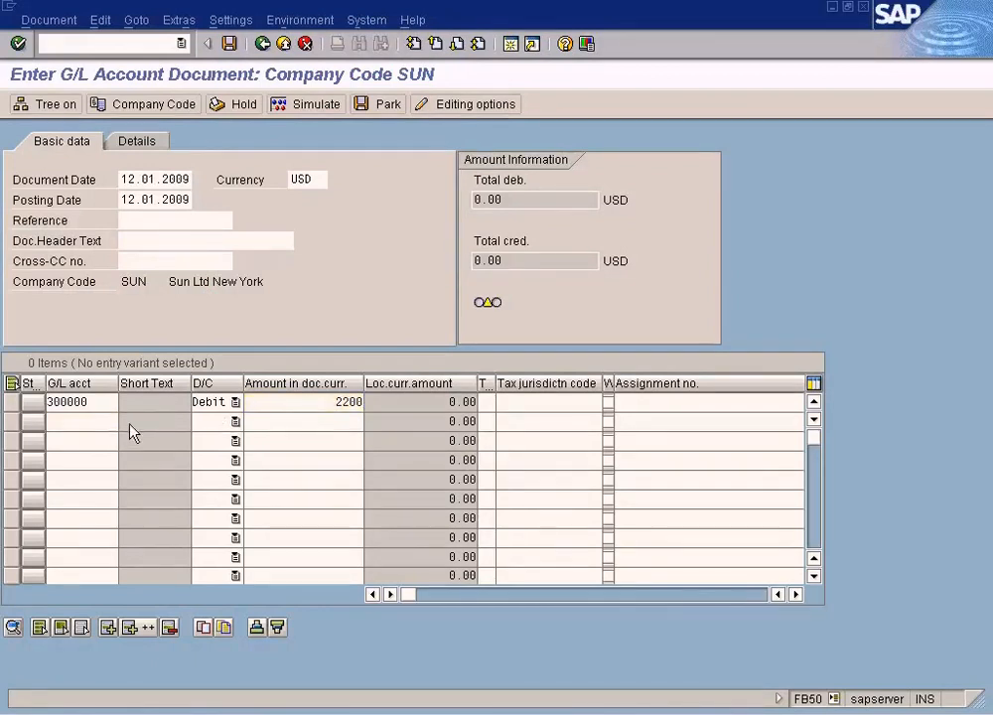
{"action": "left_click", "coordinate": [128, 422]}
{"action": "left_click", "coordinate": [33, 687]}
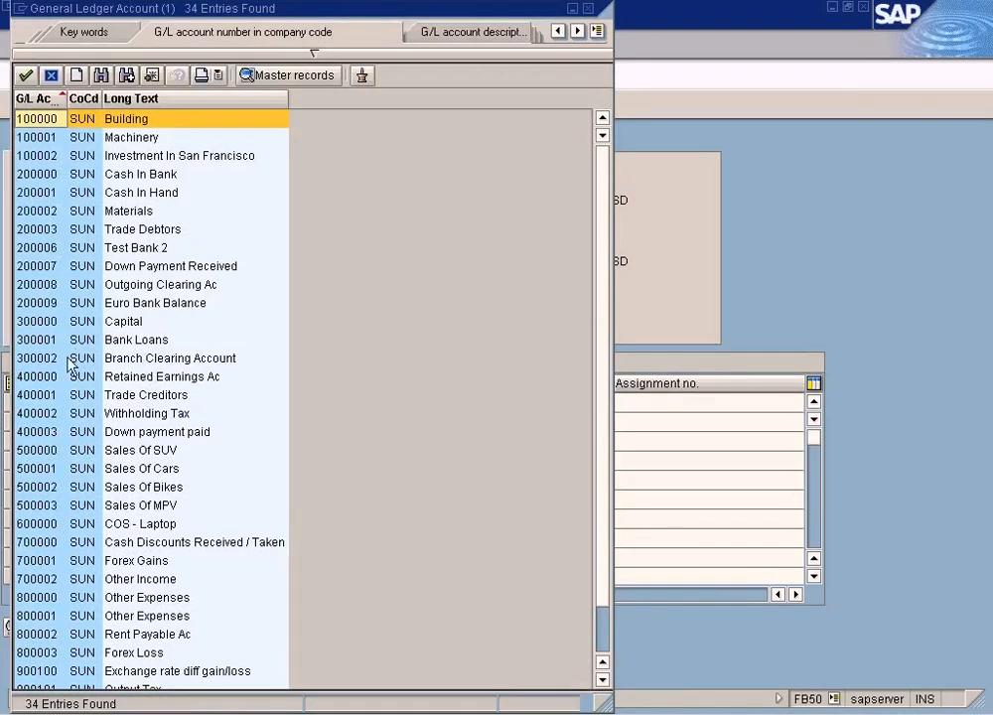
{"action": "left_click", "coordinate": [172, 366]}
{"action": "double_click", "coordinate": [171, 365]}
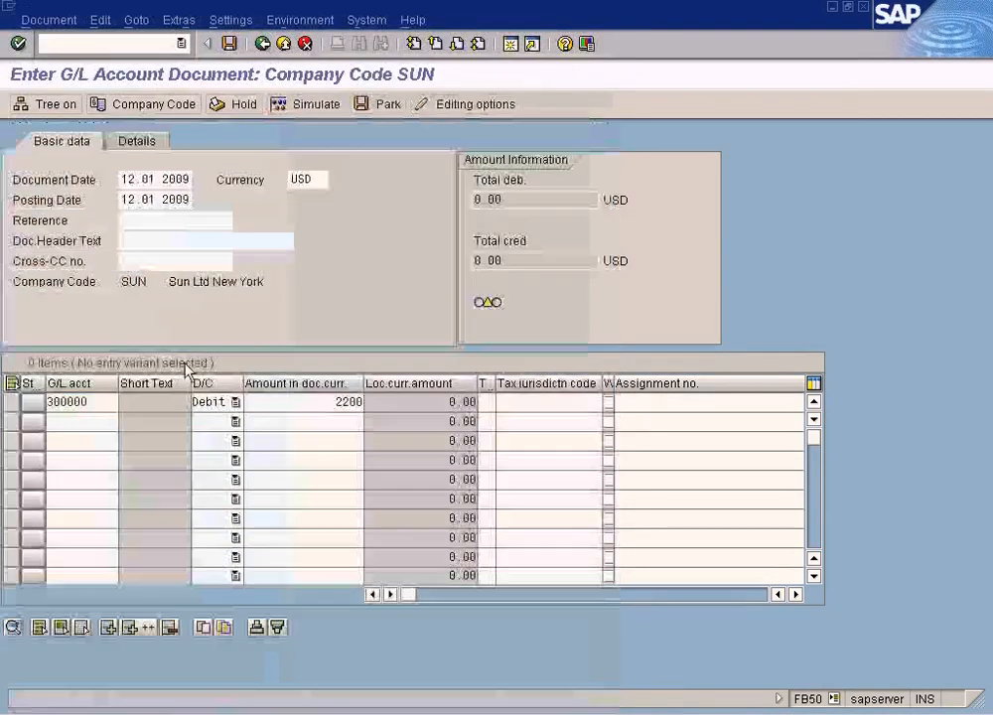
{"action": "left_click", "coordinate": [235, 421]}
{"action": "left_click", "coordinate": [226, 439]}
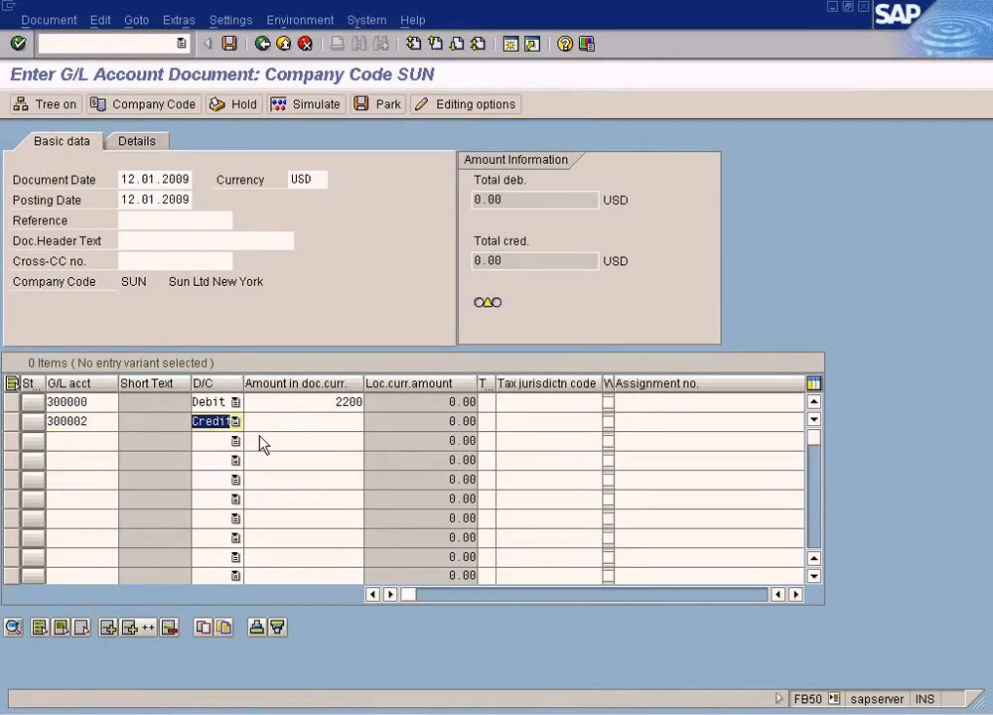
{"action": "left_click_drag", "start_coordinate": [330, 403], "coordinate": [390, 399]}
{"action": "left_click", "coordinate": [320, 421]}
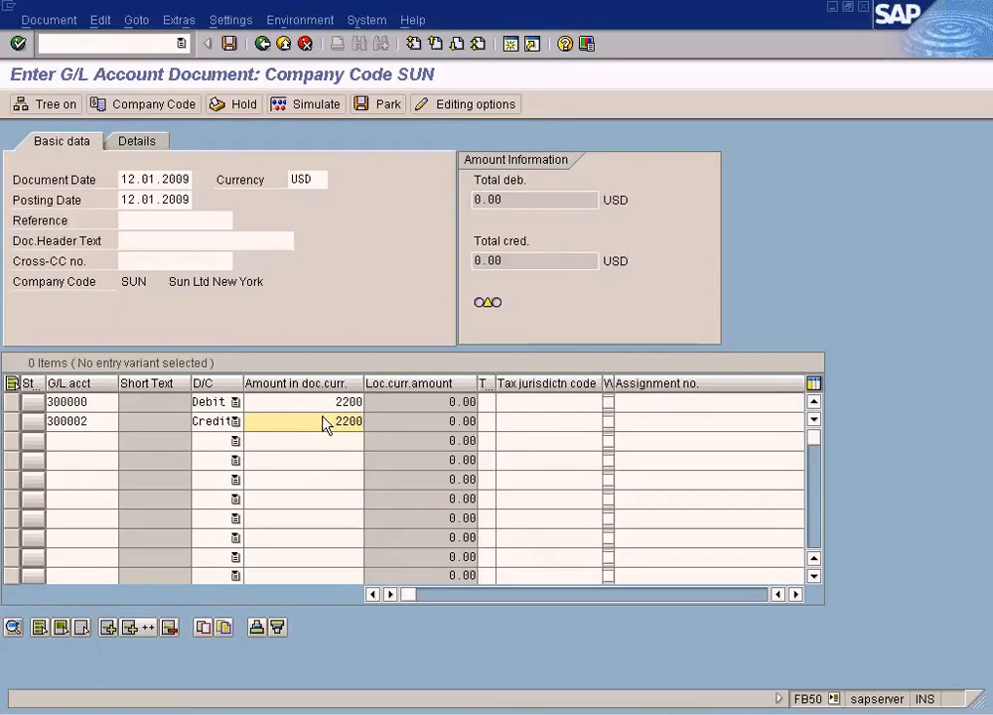
{"action": "left_click", "coordinate": [339, 105]}
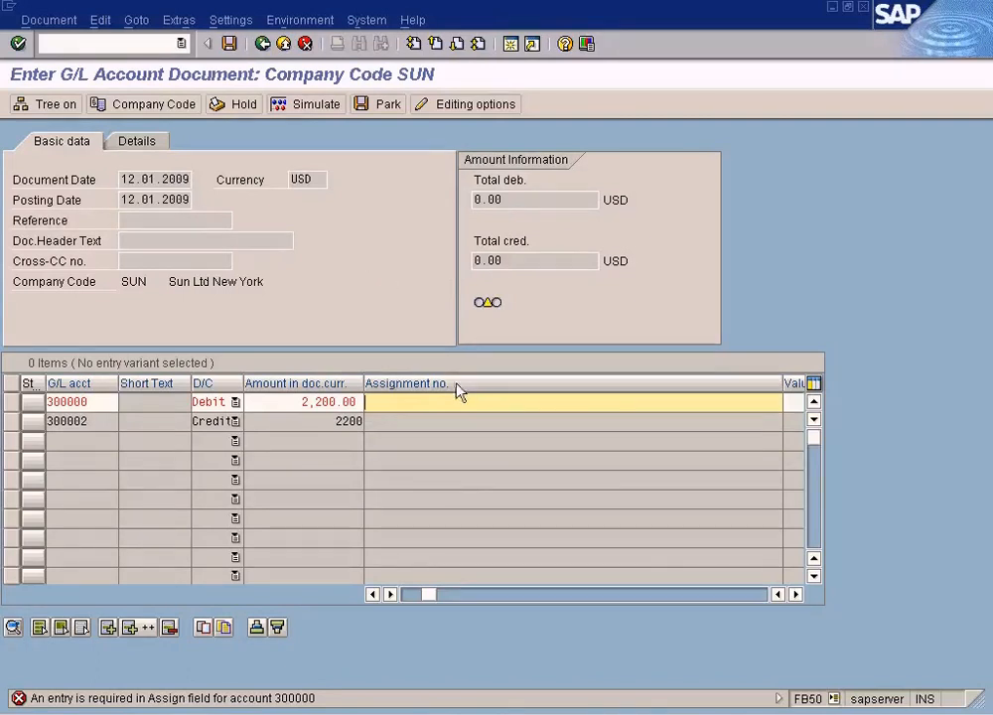
{"action": "type", "text": "To Assing"}
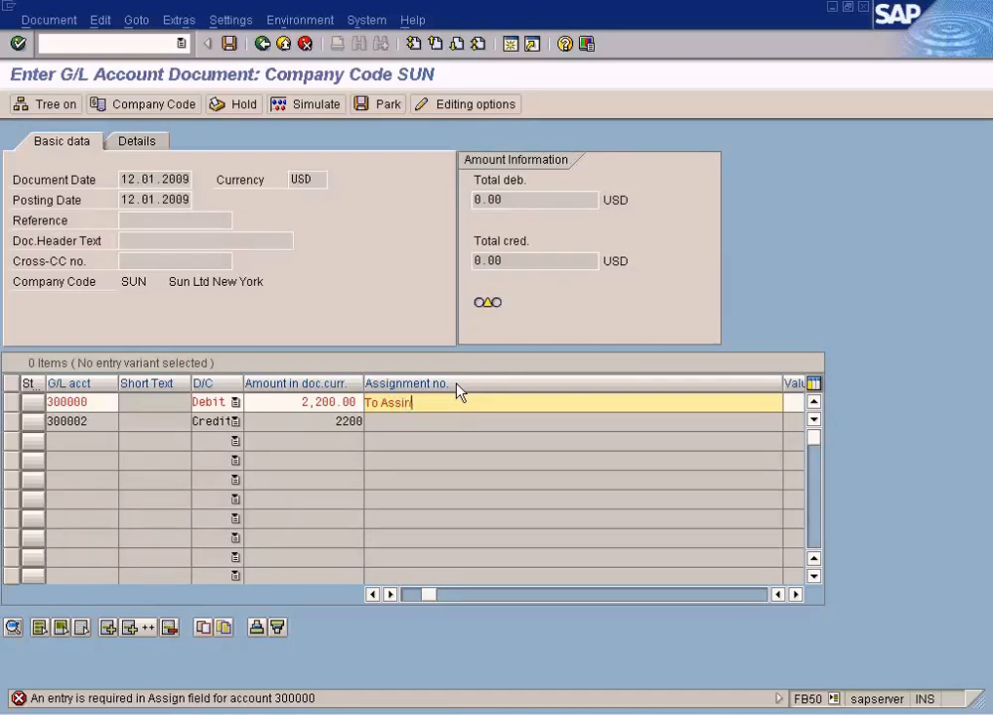
{"action": "key", "text": "BackSpace"}
{"action": "key", "text": "BackSpace"}
{"action": "type", "text": "gn Profit C"}
{"action": "key", "text": "BackSpace"}
{"action": "key", "text": "BackSpace"}
{"action": "key", "text": "BackSpace"}
{"action": "key", "text": "BackSpace"}
{"action": "key", "text": "BackSpace"}
{"action": "key", "text": "BackSpace"}
{"action": "key", "text": "BackSpace"}
{"action": "key", "text": "BackSpace"}
{"action": "key", "text": "BackSpace"}
{"action": "key", "text": "BackSpace"}
{"action": "key", "text": "BackSpace"}
{"action": "key", "text": "BackSpace"}
{"action": "key", "text": "BackSpace"}
{"action": "key", "text": "BackSpace"}
{"action": "key", "text": "BackSpace"}
{"action": "key", "text": "BackSpace"}
{"action": "key", "text": "BackSpace"}
{"action": "key", "text": "BackSpace"}
Step: Enter Temp as the assignment of both line items, then simulate and post the document
{"action": "type", "text": "Temp"}
{"action": "left_click", "coordinate": [315, 111]}
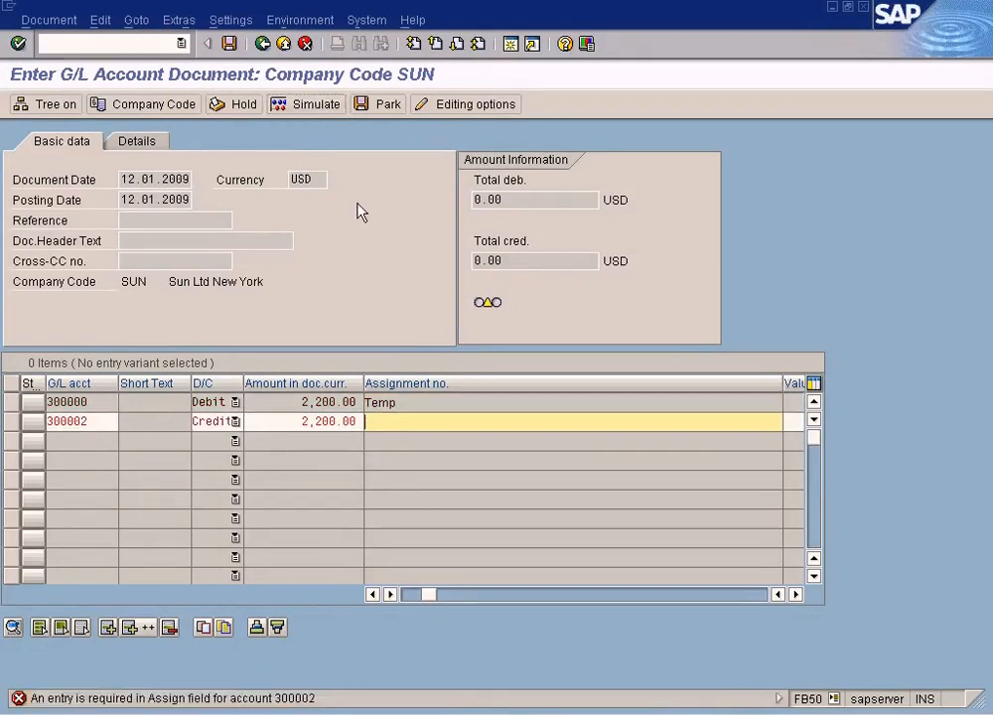
{"action": "type", "text": "Temp"}
{"action": "left_click", "coordinate": [310, 105]}
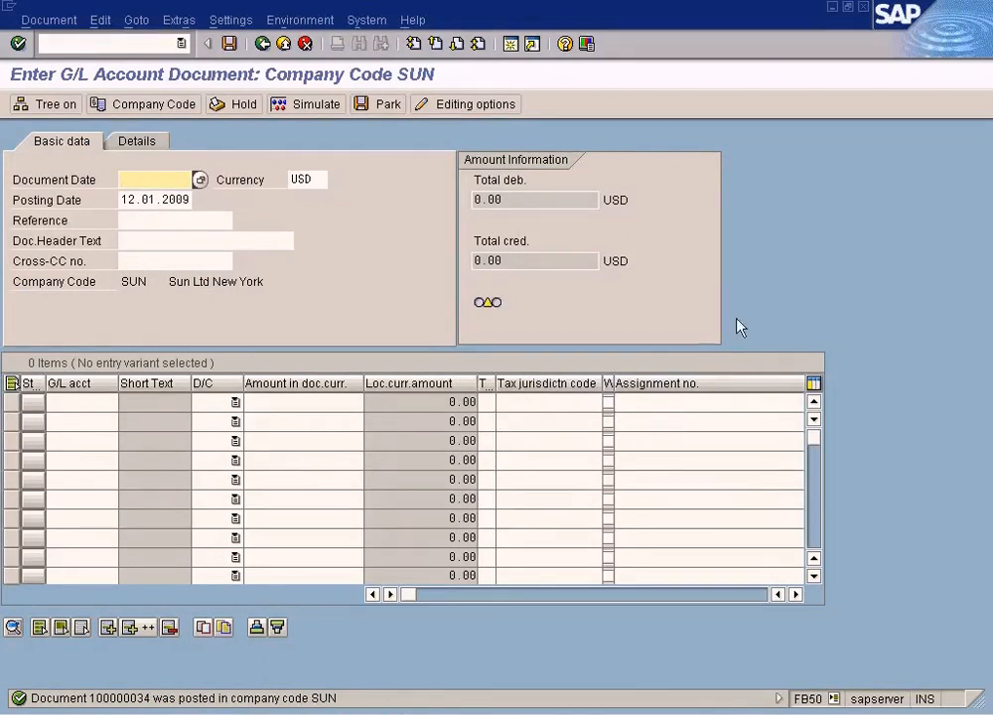
Step: Open a new session and open the Financial Statements report from Actual/Actual Comparisons under General Ledger Reports (New)
{"action": "left_click", "coordinate": [510, 45]}
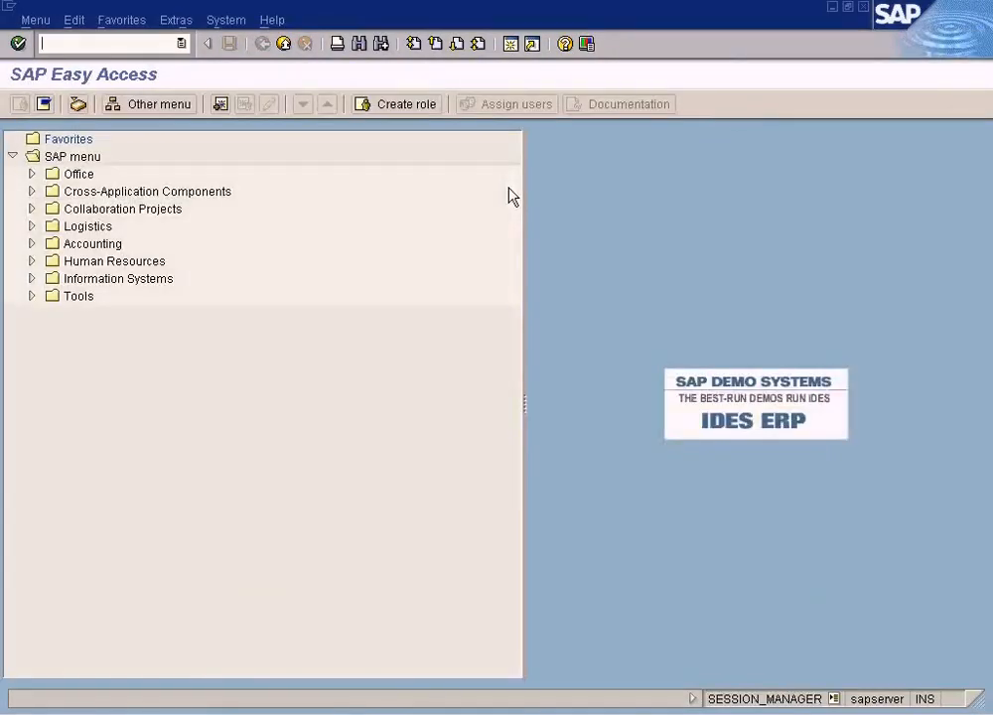
{"action": "left_click", "coordinate": [31, 244]}
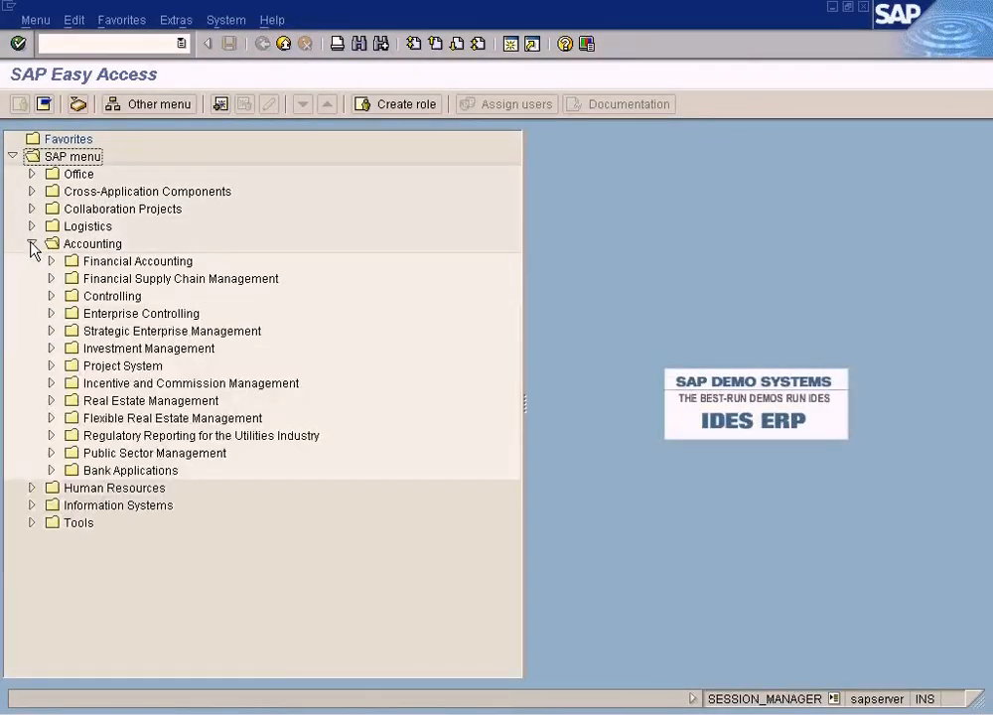
{"action": "left_click", "coordinate": [50, 260]}
{"action": "left_click", "coordinate": [71, 278]}
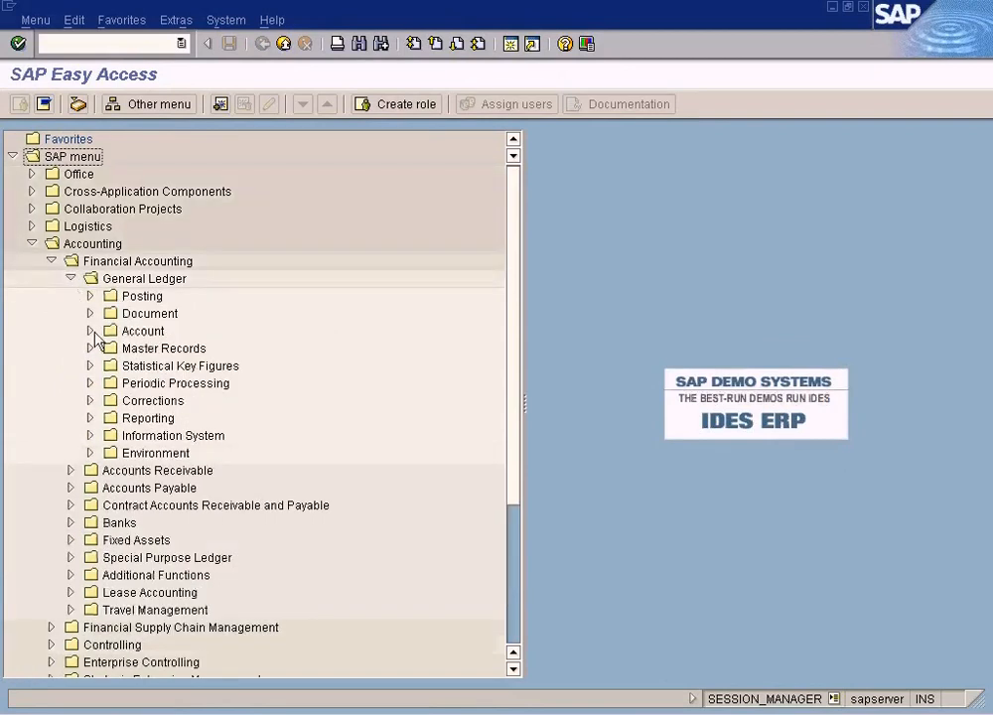
{"action": "left_click", "coordinate": [90, 435]}
{"action": "left_click", "coordinate": [109, 453]}
{"action": "left_click", "coordinate": [109, 452]}
{"action": "left_click", "coordinate": [109, 470]}
{"action": "left_click", "coordinate": [128, 488]}
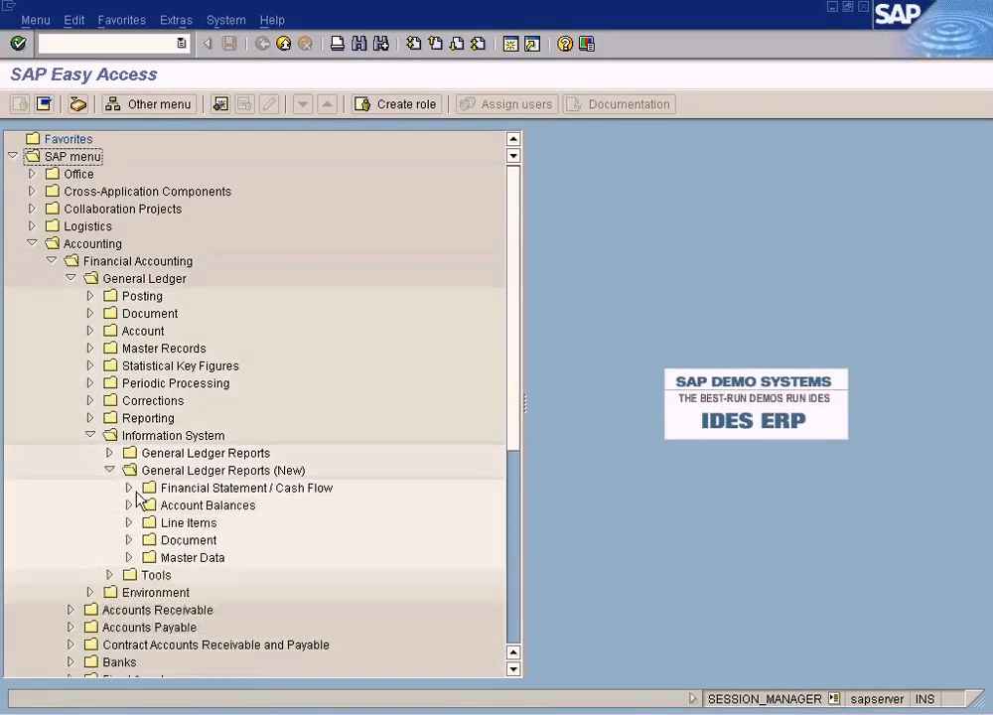
{"action": "left_click", "coordinate": [148, 506]}
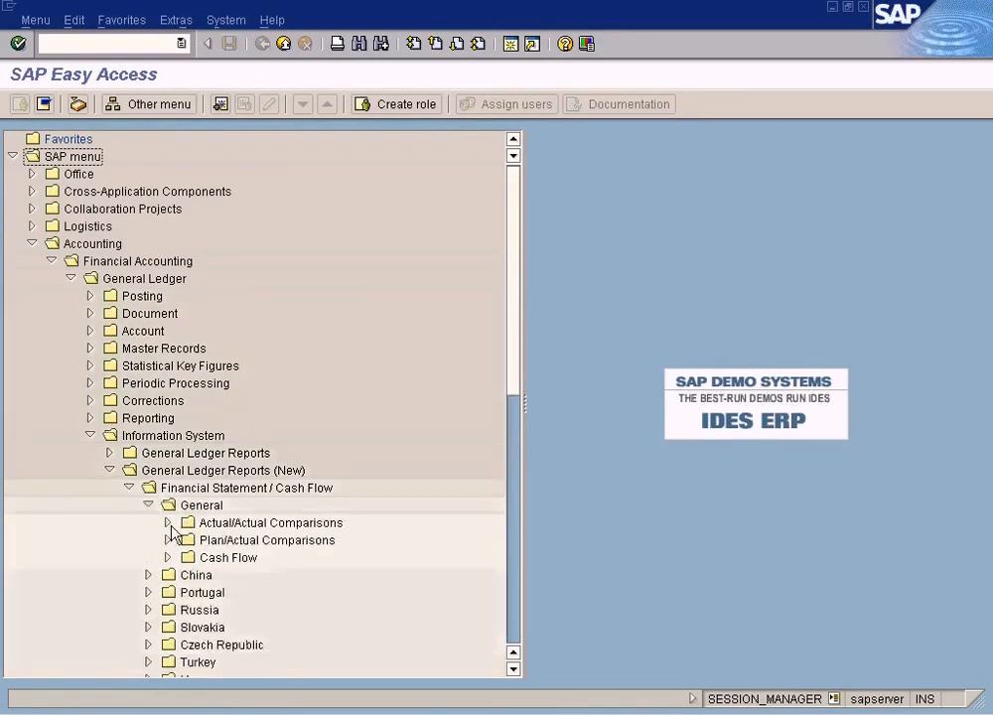
{"action": "left_click", "coordinate": [166, 523]}
{"action": "double_click", "coordinate": [266, 559]}
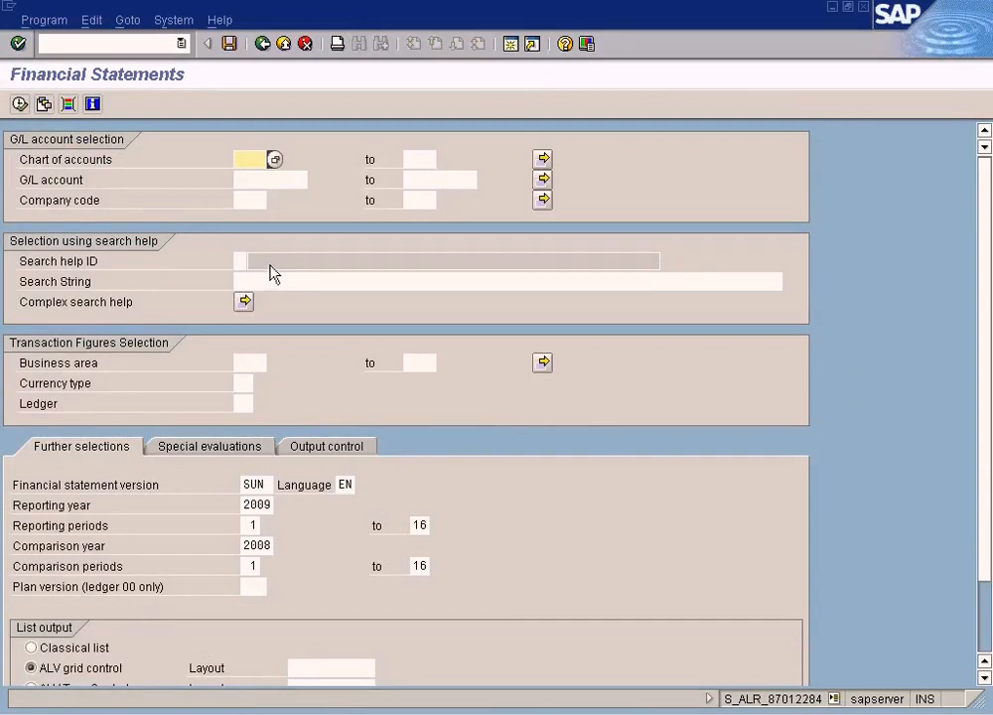
Step: Set the chart of accounts and company code to sun and run the Financial Statements report
{"action": "key", "text": "Tab"}
{"action": "key", "text": "Tab"}
{"action": "key", "text": "Tab"}
{"action": "key", "text": "Tab"}
{"action": "key", "text": "Tab"}
{"action": "key", "text": "Tab"}
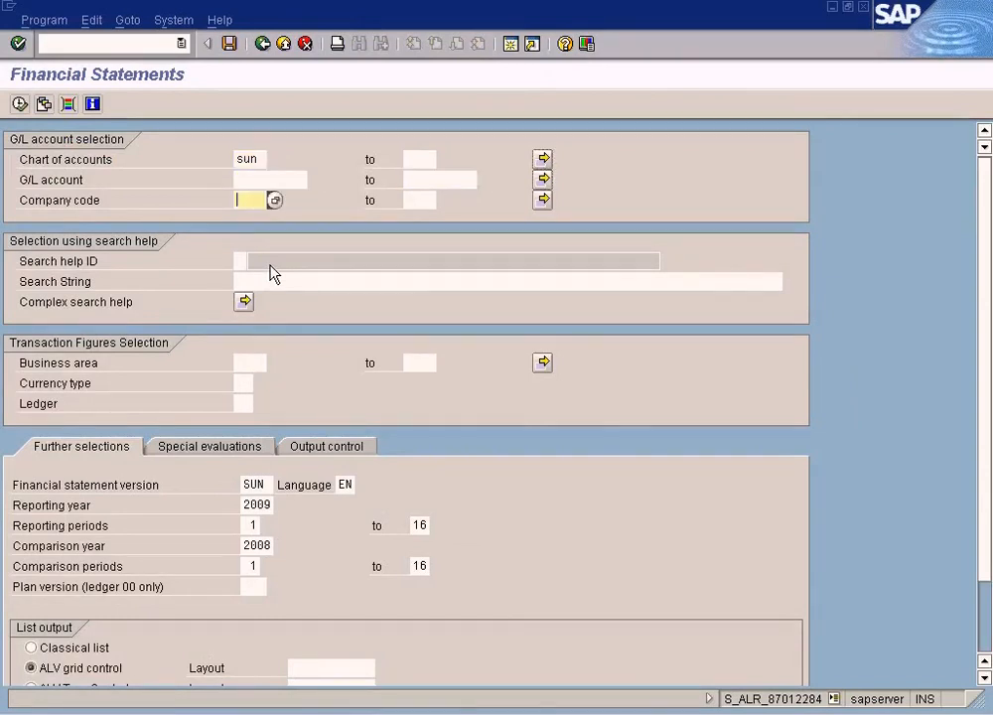
{"action": "left_click", "coordinate": [20, 104]}
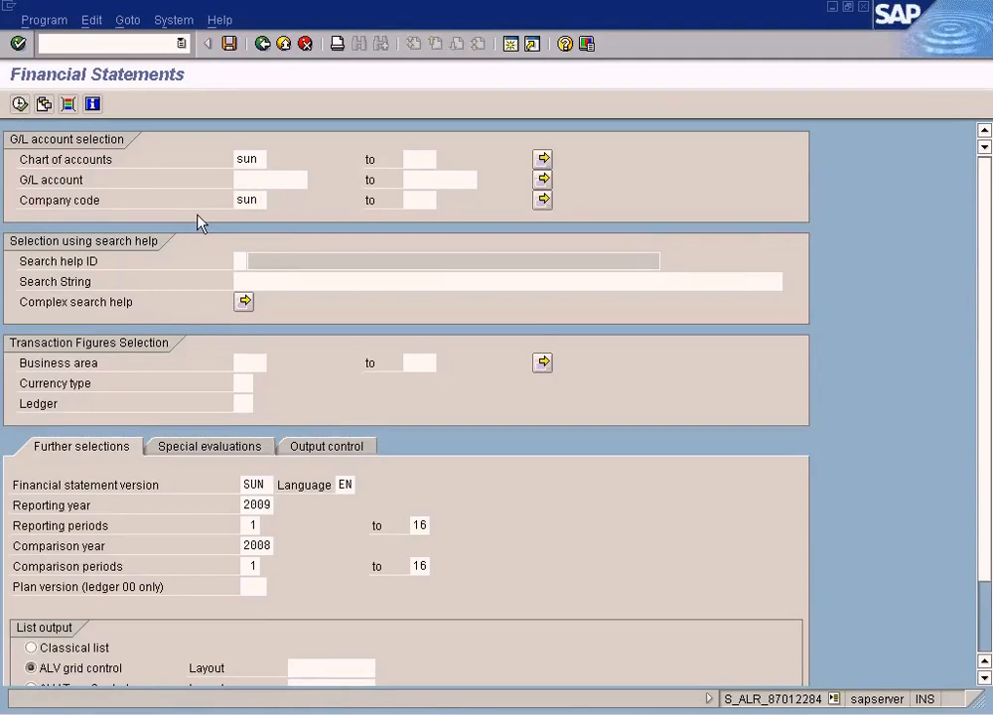
Step: Examine the balances of 300000 Capital and 300002 Branch Clearing Account in the financial statement
{"action": "scroll", "coordinate": [961, 561], "scroll_direction": "down", "scroll_amount": 2}
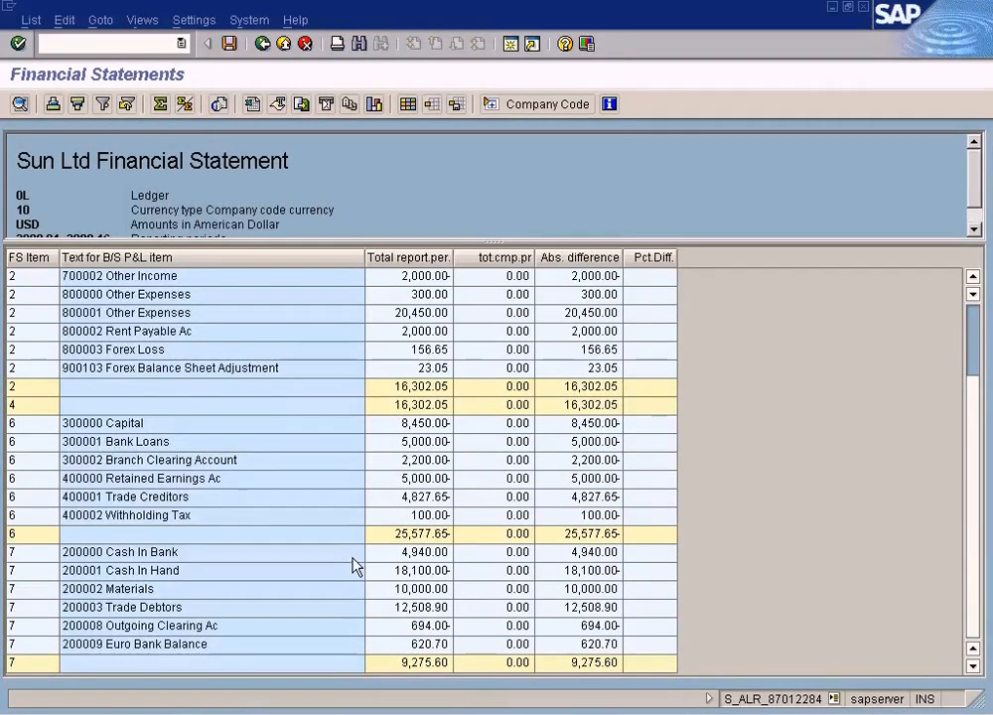
{"action": "left_click", "coordinate": [419, 425]}
{"action": "left_click", "coordinate": [424, 461]}
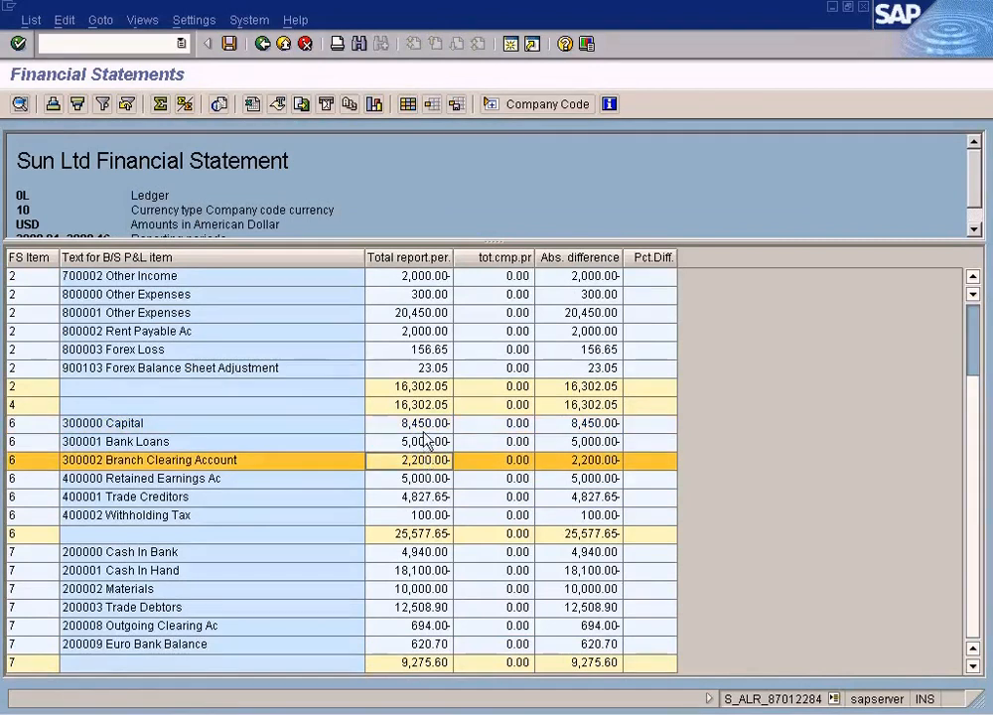
{"action": "left_click", "coordinate": [421, 425]}
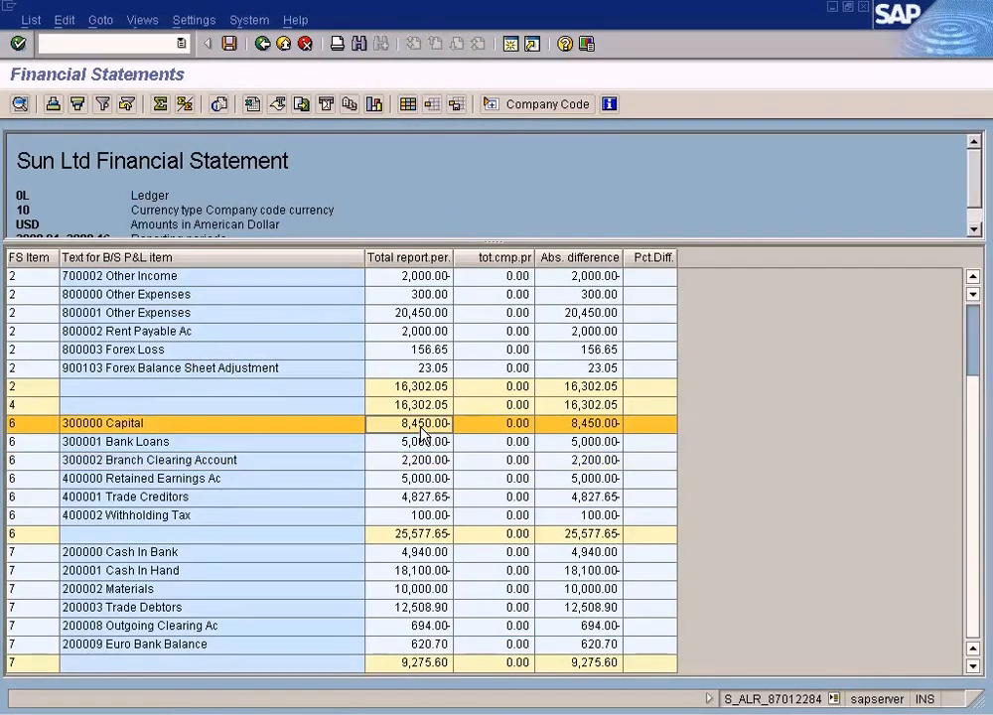
{"action": "left_click", "coordinate": [238, 459]}
{"action": "left_click", "coordinate": [427, 462]}
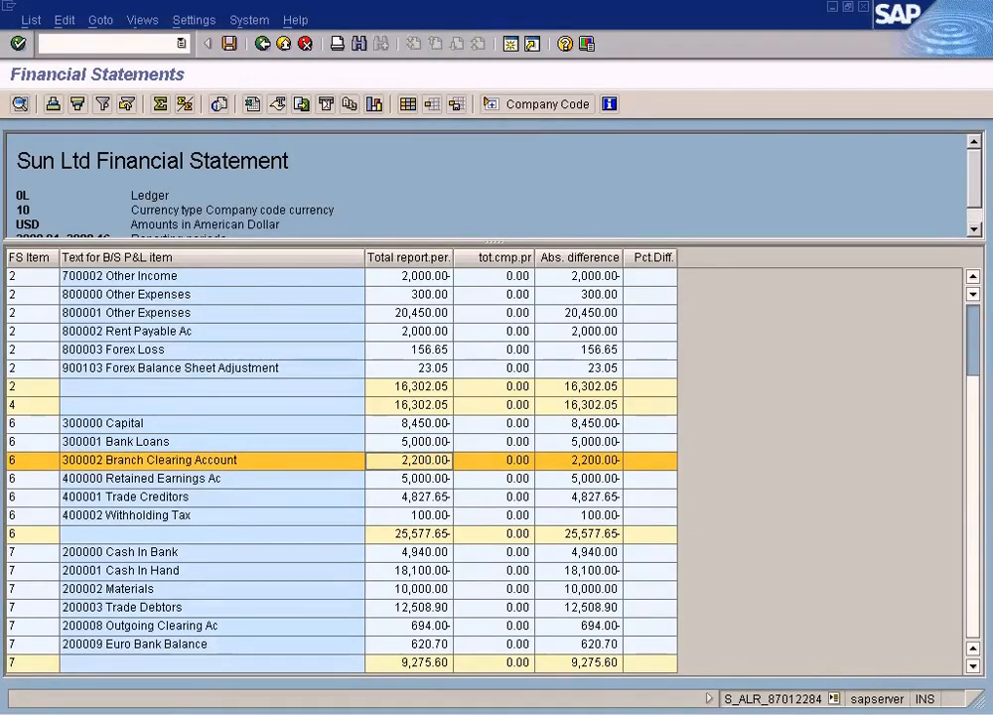
Step: Switch to the Paint diagram and mark out the downward $2200 transfer and the return arrow to Capital
{"action": "left_click", "coordinate": [454, 709]}
{"action": "left_click", "coordinate": [497, 687]}
{"action": "mouse_move", "coordinate": [480, 131]}
{"action": "left_mouse_down"}
{"action": "mouse_move", "coordinate": [590, 298]}
{"action": "mouse_move", "coordinate": [726, 414]}
{"action": "left_mouse_up"}
{"action": "left_click_drag", "start_coordinate": [322, 138], "coordinate": [432, 408]}
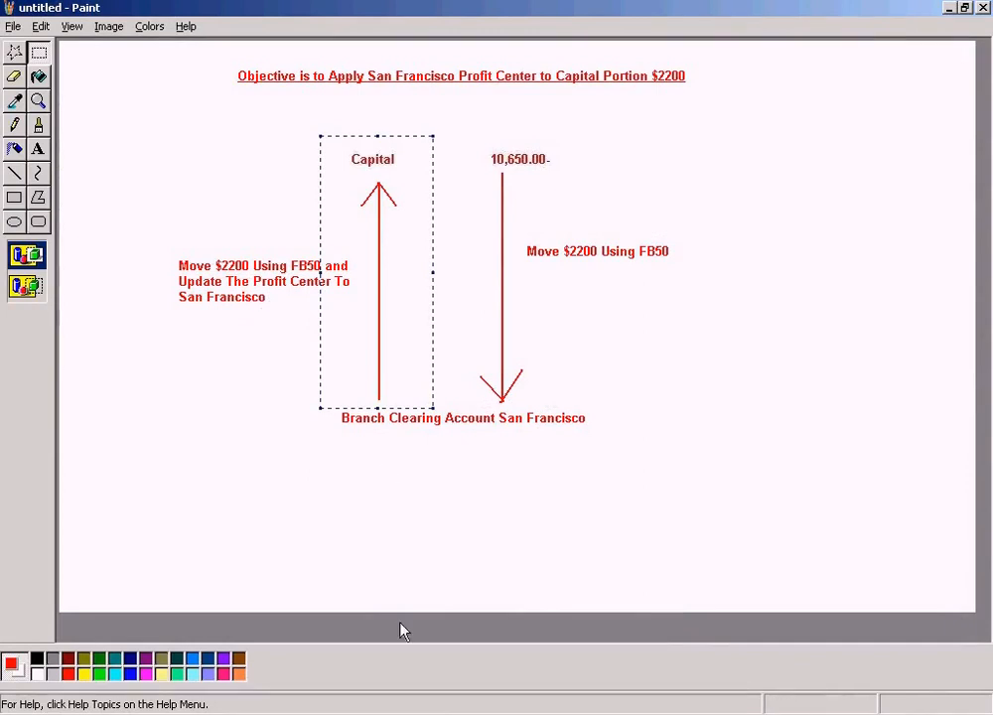
Step: Close the new Financial Statements session and return to the G/L account document entry for company code SUN
{"action": "left_click", "coordinate": [317, 707]}
{"action": "left_click", "coordinate": [313, 664]}
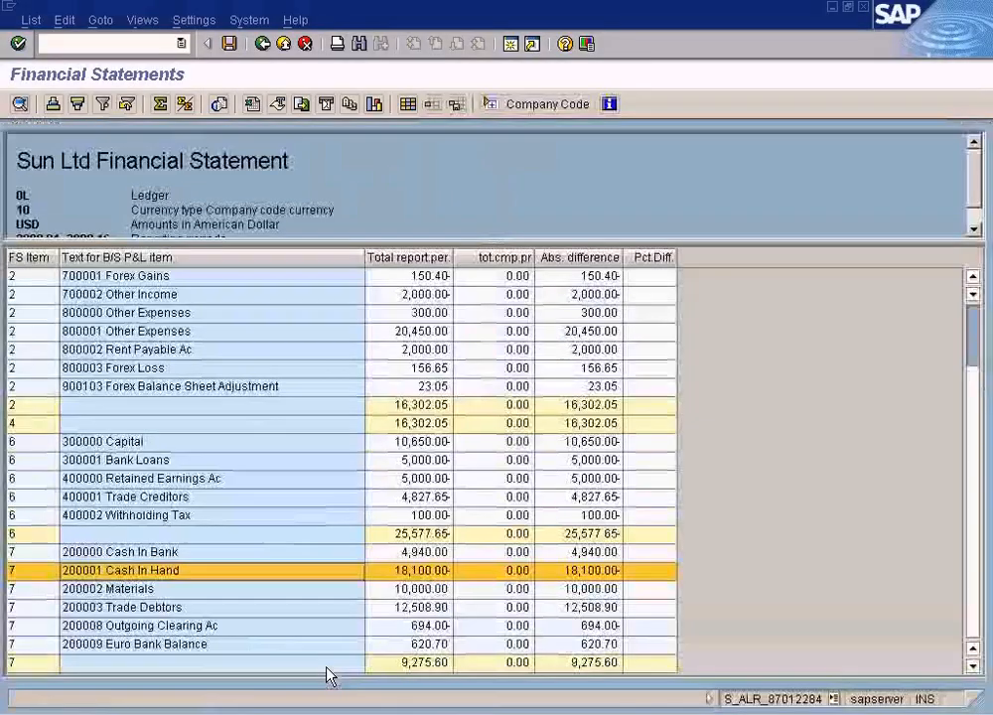
{"action": "left_click", "coordinate": [317, 709]}
{"action": "left_click", "coordinate": [322, 665]}
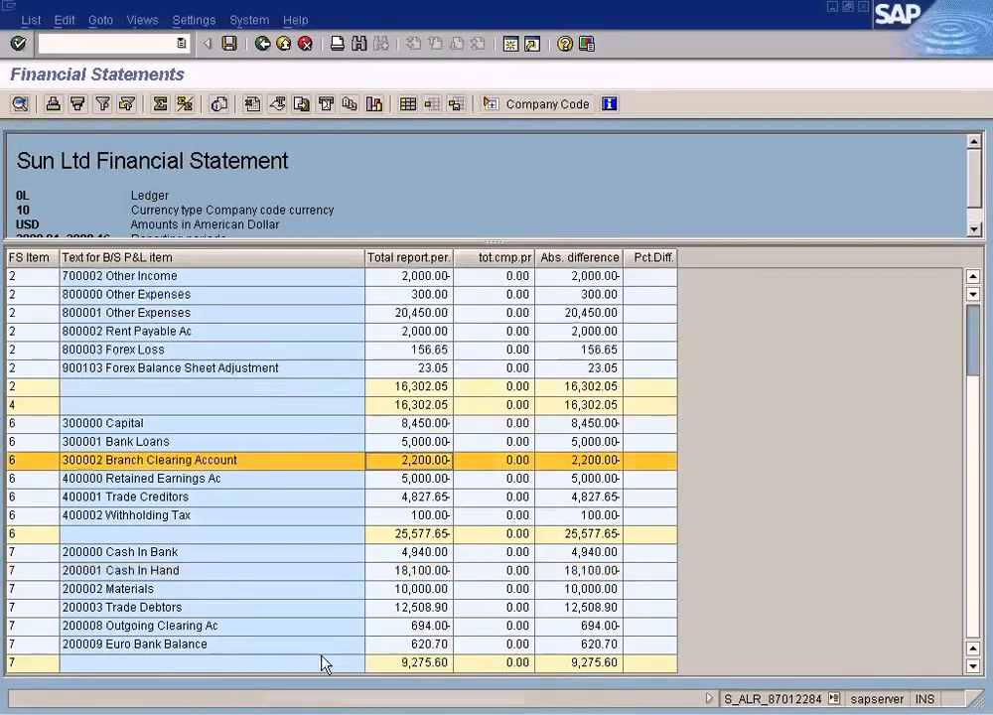
{"action": "left_click", "coordinate": [864, 7]}
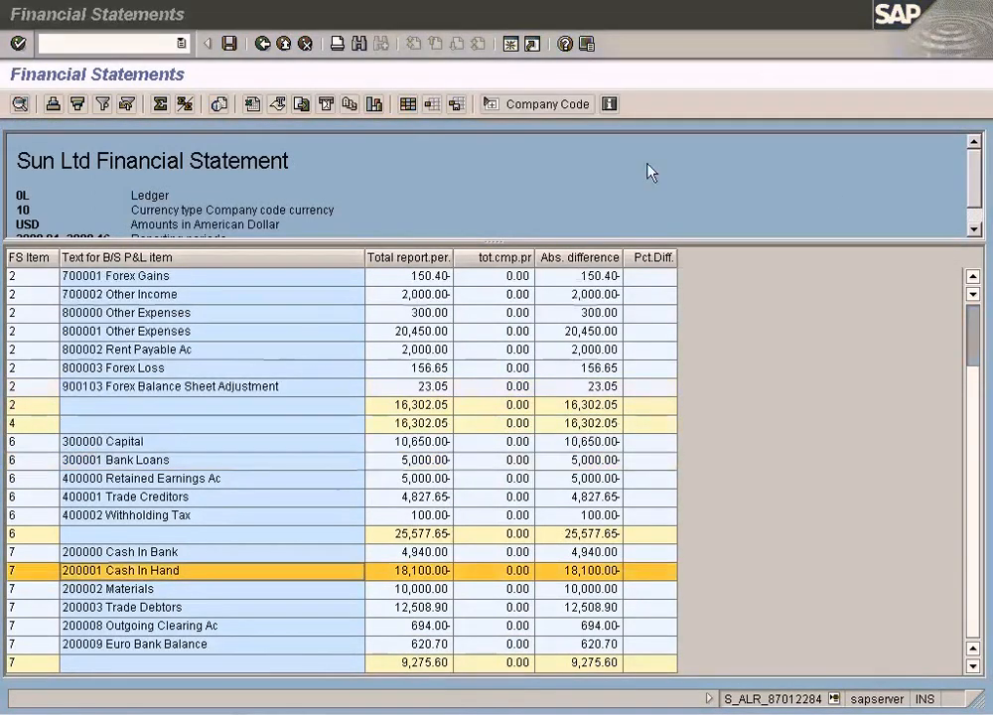
{"action": "left_click", "coordinate": [317, 707]}
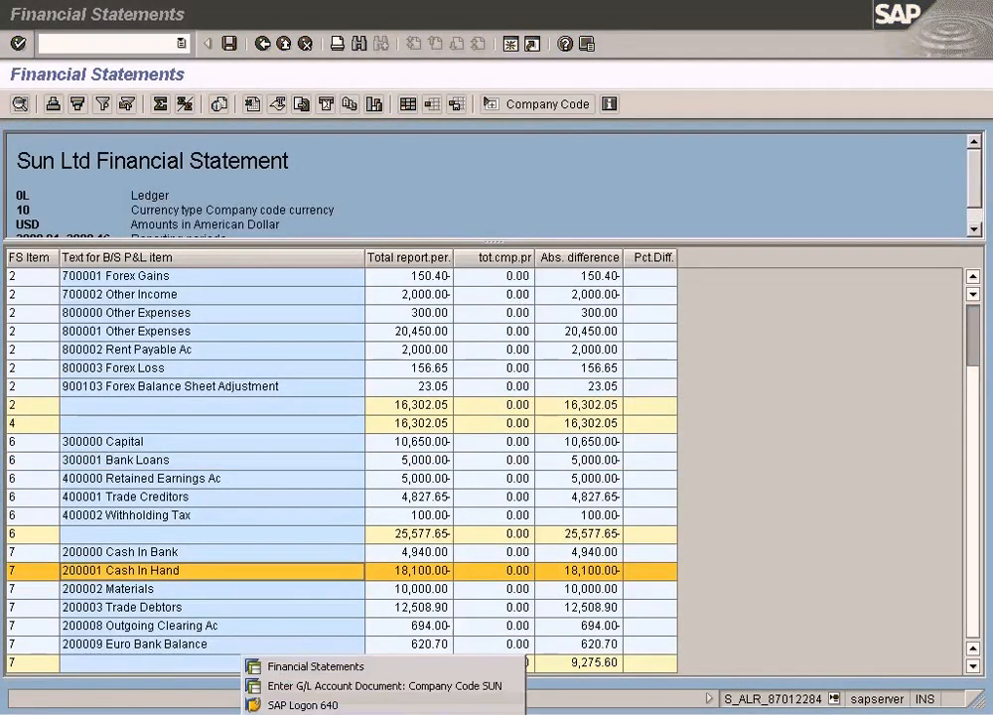
{"action": "left_click", "coordinate": [318, 683]}
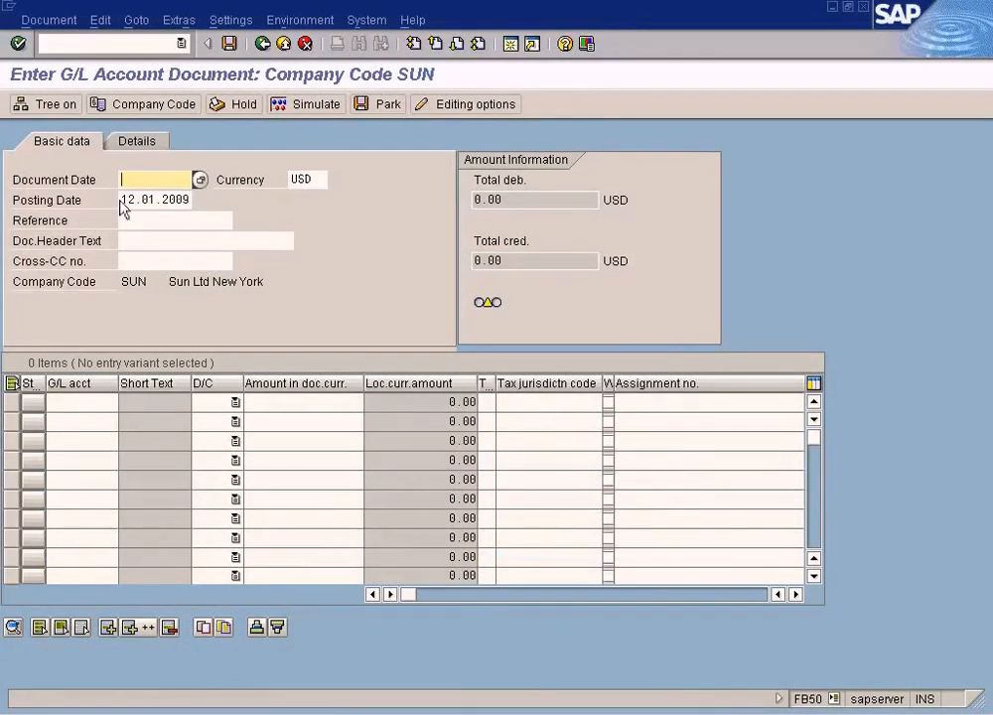
Step: Set the document date of the new document to 12.01.2009 by copying it from the posting date
{"action": "left_click_drag", "start_coordinate": [120, 200], "coordinate": [238, 210]}
{"action": "key", "text": "ctrl+c"}
{"action": "left_click", "coordinate": [176, 178]}
{"action": "key", "text": "ctrl+v"}
Step: Look up Branch Clearing Account 300002 for the first line item and enter it as a debit of 2200
{"action": "left_click", "coordinate": [96, 402]}
{"action": "key", "text": "F4"}
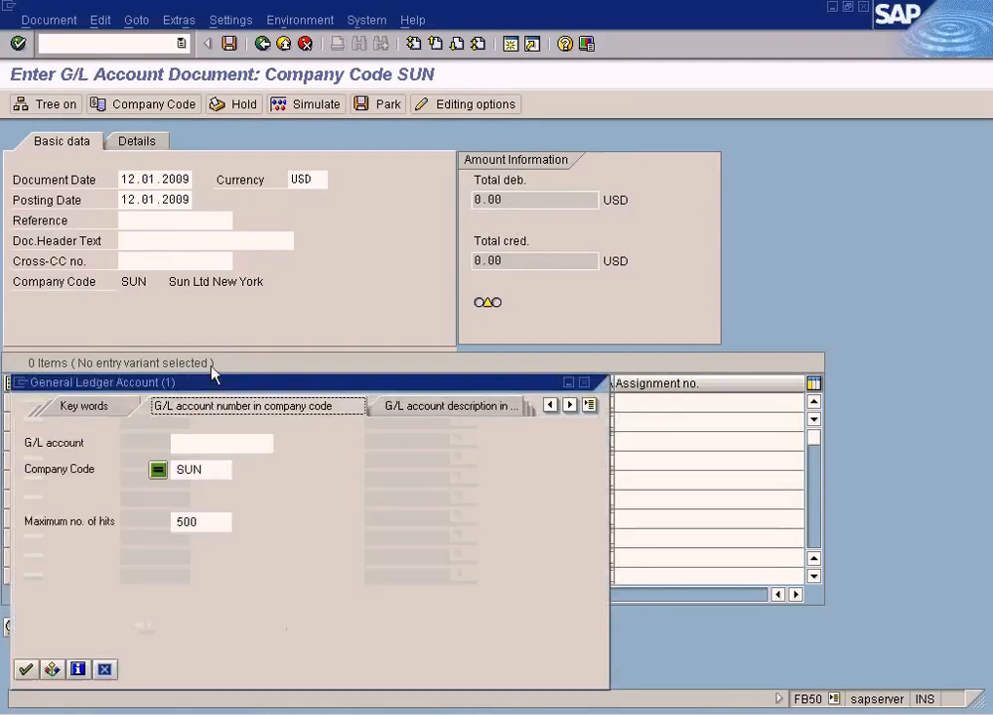
{"action": "left_click", "coordinate": [25, 668]}
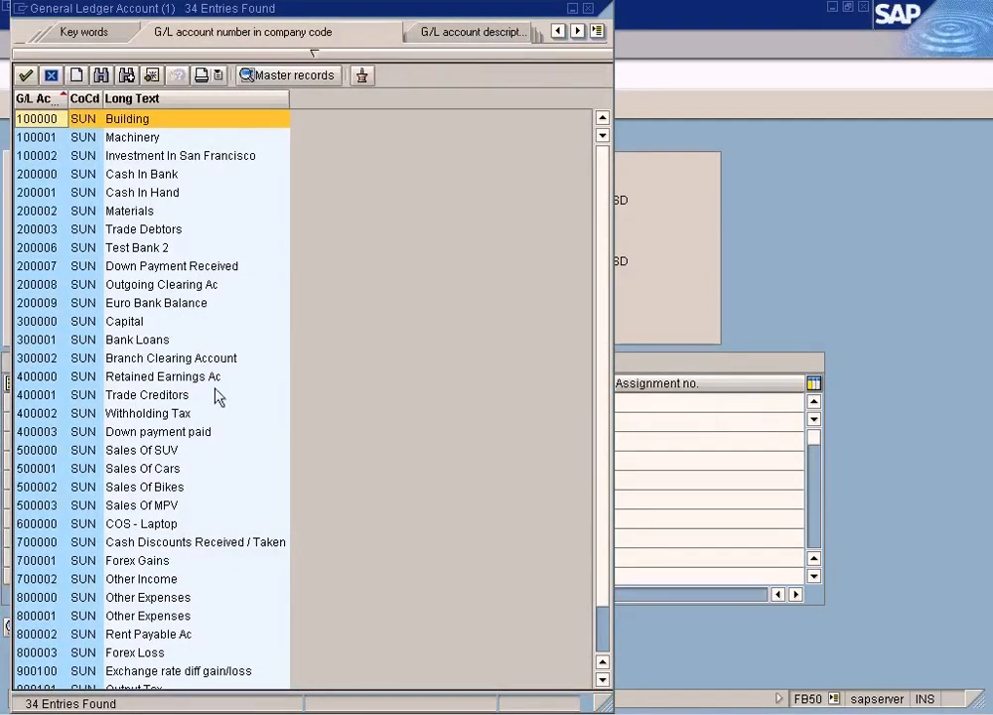
{"action": "double_click", "coordinate": [212, 360]}
{"action": "left_click", "coordinate": [237, 402]}
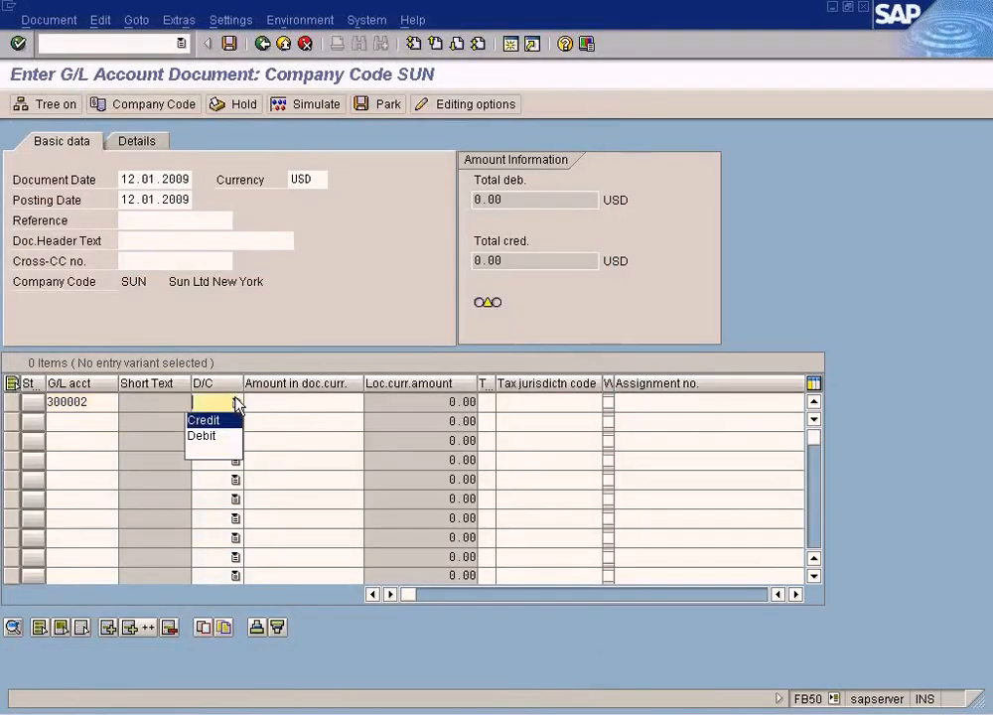
{"action": "left_click", "coordinate": [216, 437]}
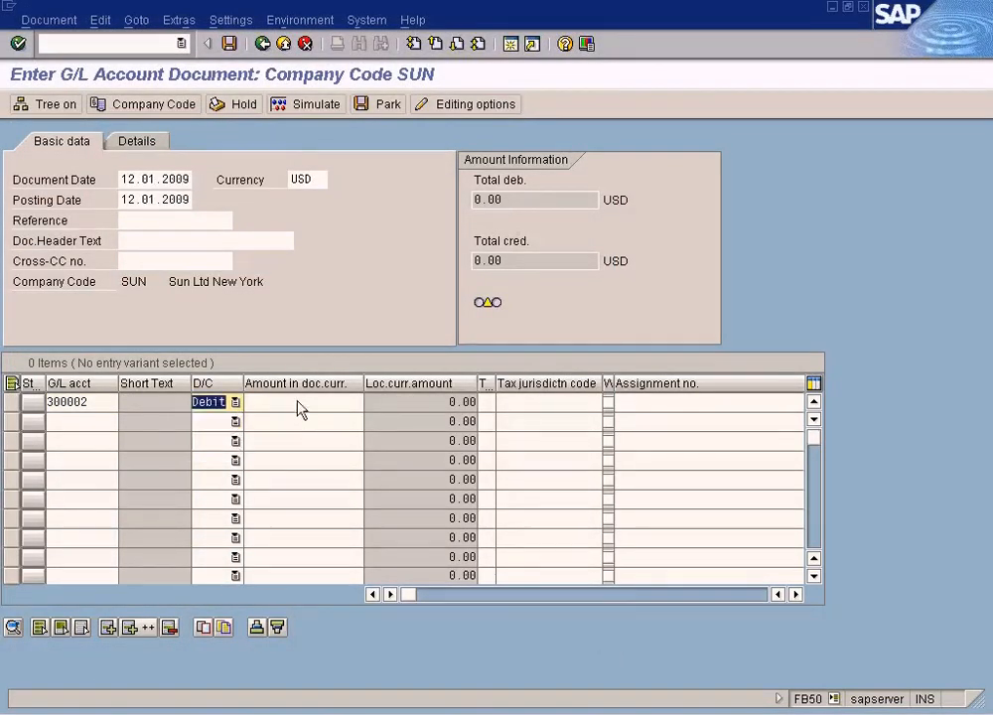
{"action": "left_click", "coordinate": [299, 402]}
{"action": "type", "text": "200"}
{"action": "key", "text": "BackSpace"}
{"action": "key", "text": "BackSpace"}
{"action": "key", "text": "BackSpace"}
{"action": "type", "text": "2200"}
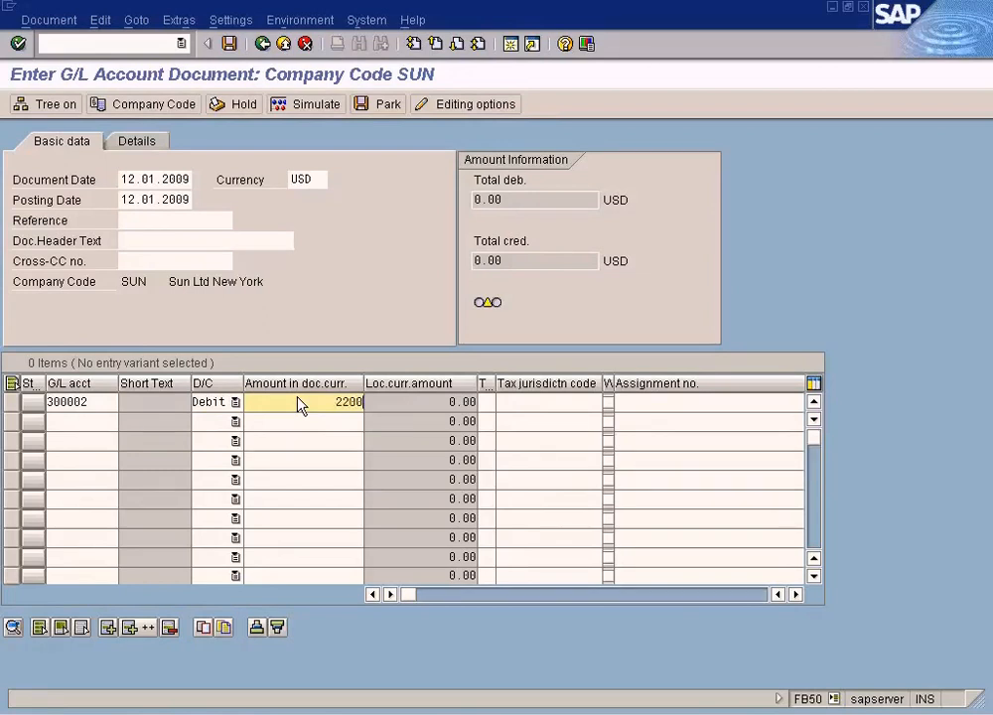
{"action": "key", "text": "Tab"}
{"action": "key", "text": "Tab"}
{"action": "key", "text": "Tab"}
{"action": "key", "text": "Tab"}
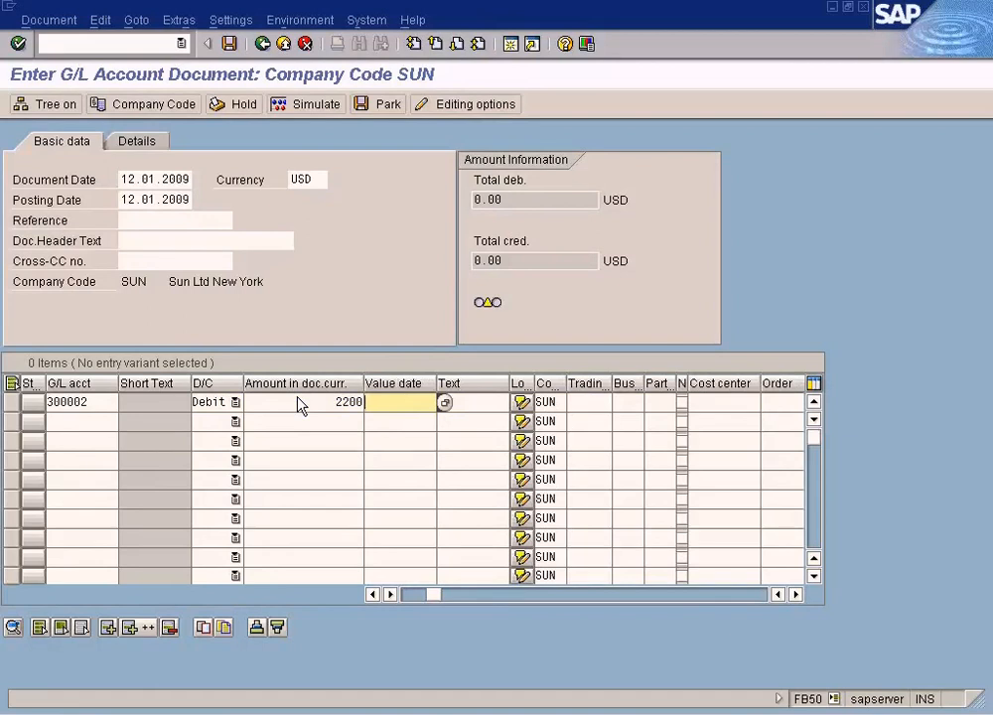
{"action": "left_click", "coordinate": [406, 597]}
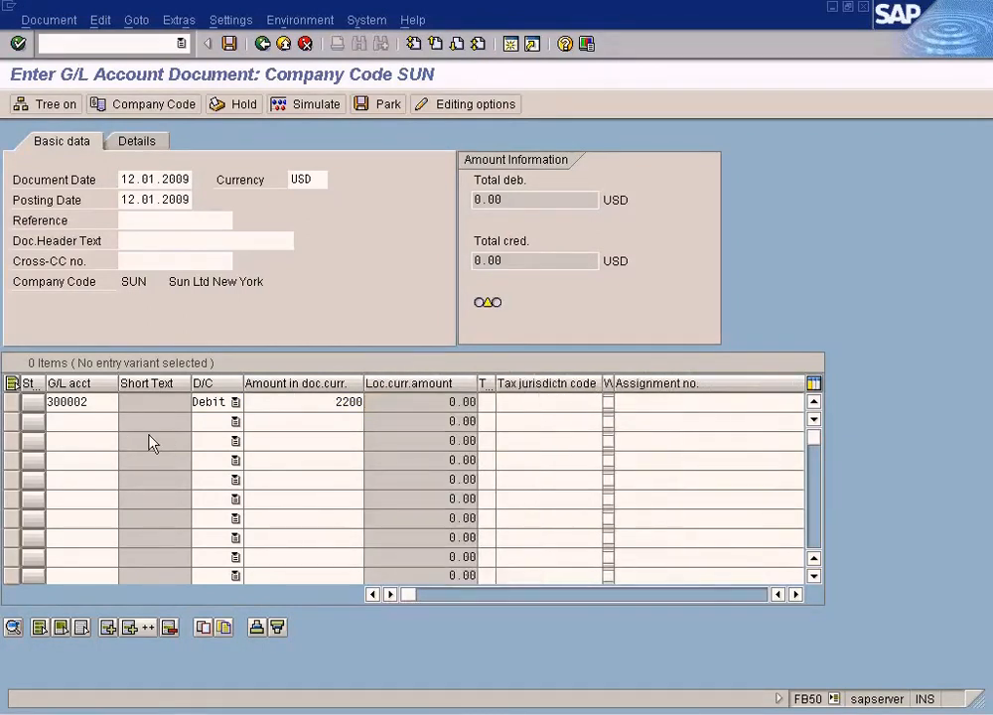
Step: Add a second line item crediting Capital account 300000 with 2200, copying the amount from the first line
{"action": "left_click", "coordinate": [126, 422]}
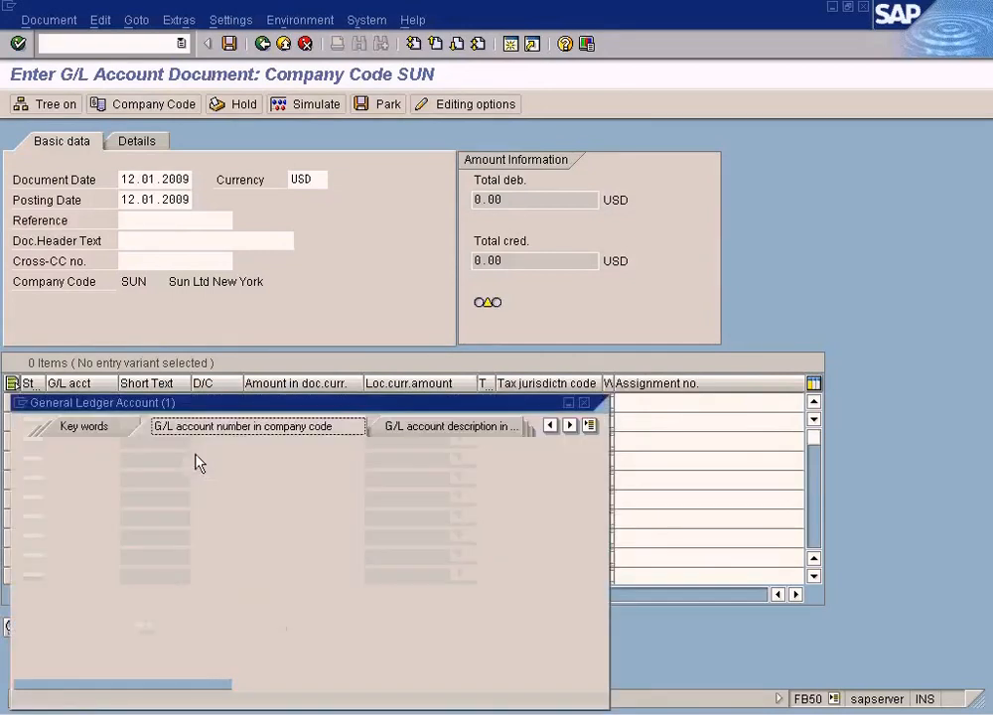
{"action": "left_click", "coordinate": [26, 689]}
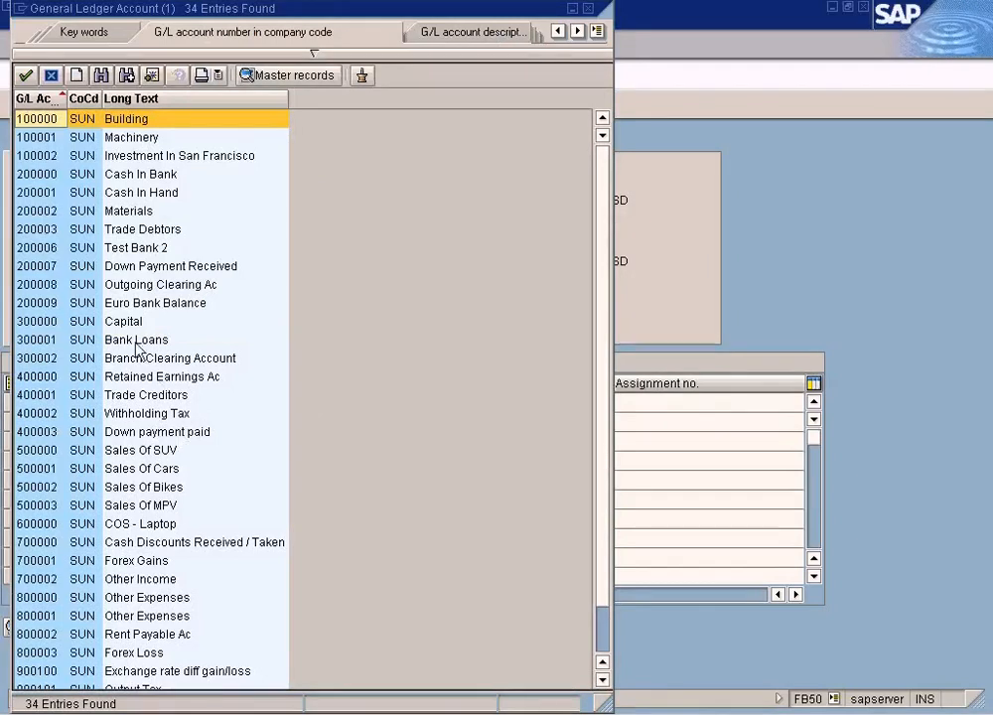
{"action": "double_click", "coordinate": [147, 356]}
{"action": "type", "text": "300000"}
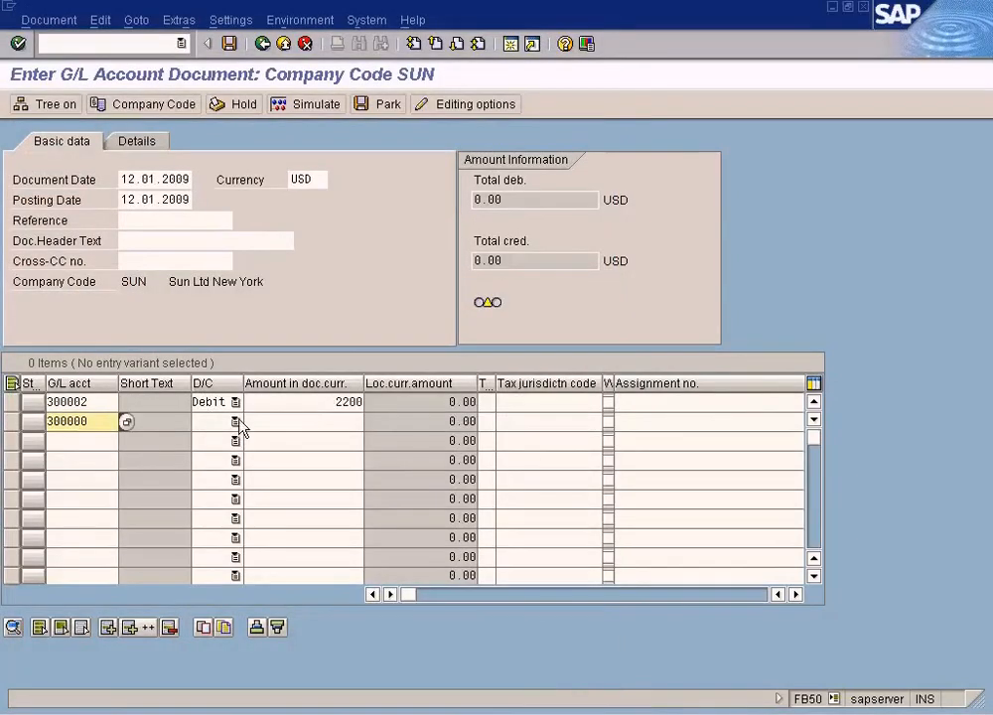
{"action": "left_click", "coordinate": [237, 423]}
{"action": "left_click", "coordinate": [234, 440]}
{"action": "left_click", "coordinate": [326, 421]}
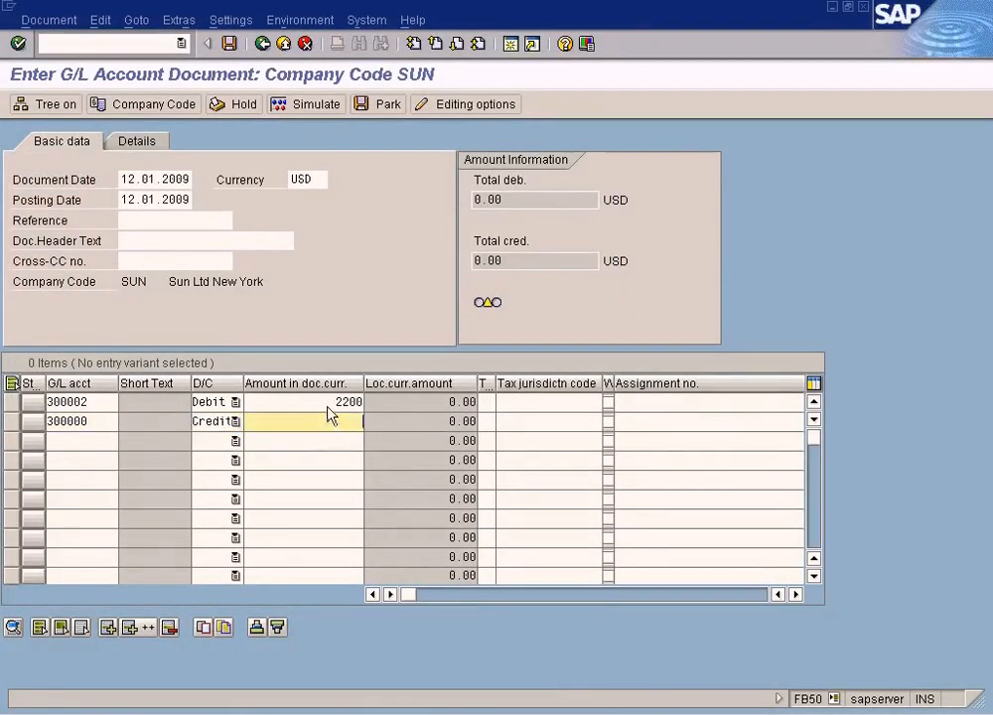
{"action": "left_click_drag", "start_coordinate": [330, 403], "coordinate": [374, 403]}
{"action": "key", "text": "ctrl+c"}
{"action": "left_click", "coordinate": [339, 425]}
Step: Assign profit center SANFRANCIS to the Capital credit line, finding it by restricting the profit center search to controlling area SUN
{"action": "left_click", "coordinate": [108, 422]}
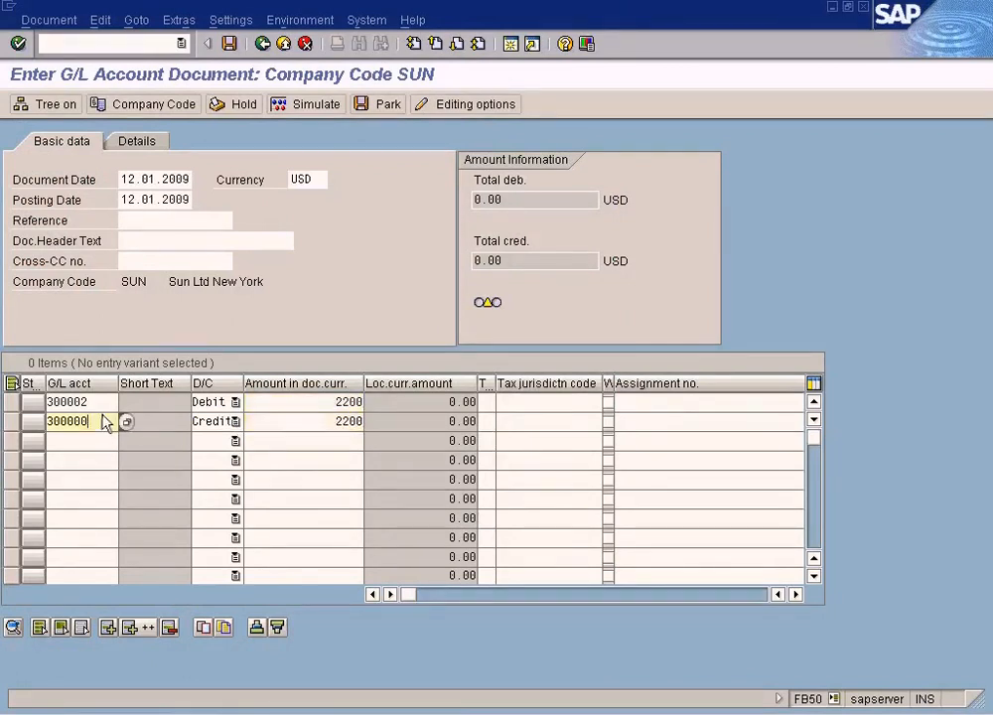
{"action": "key", "text": "Tab"}
{"action": "key", "text": "Tab"}
{"action": "key", "text": "Tab"}
{"action": "key", "text": "Tab"}
{"action": "key", "text": "Tab"}
{"action": "key", "text": "Tab"}
{"action": "key", "text": "Tab"}
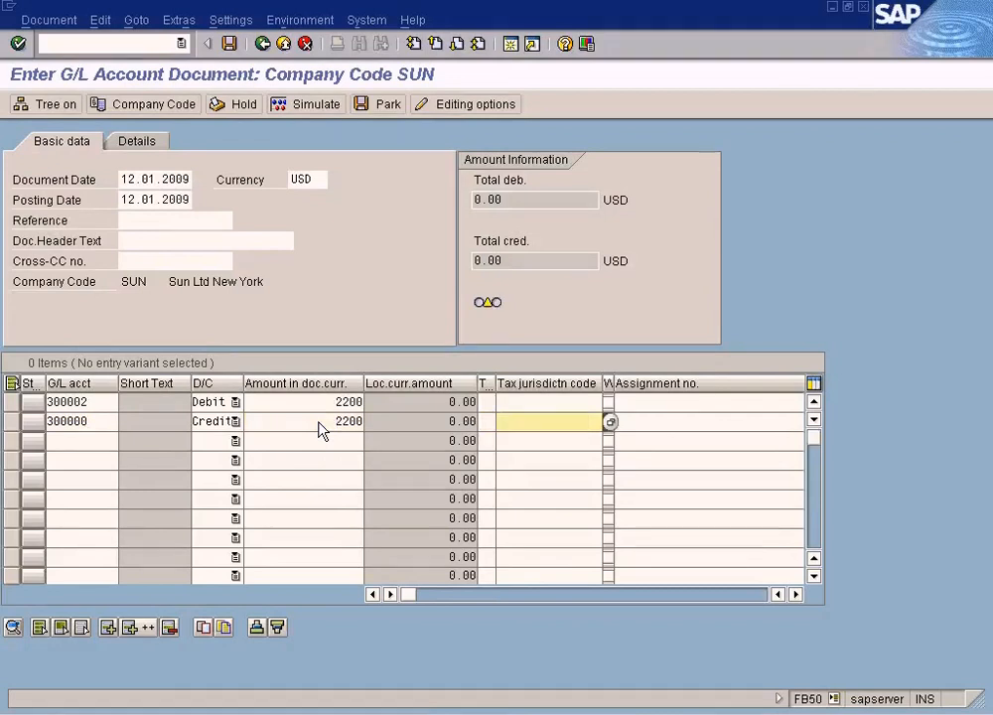
{"action": "key", "text": "Tab"}
{"action": "key", "text": "Tab"}
{"action": "key", "text": "Tab"}
{"action": "key", "text": "Tab"}
{"action": "key", "text": "Tab"}
{"action": "key", "text": "Tab"}
{"action": "key", "text": "Tab"}
{"action": "key", "text": "Tab"}
{"action": "key", "text": "Tab"}
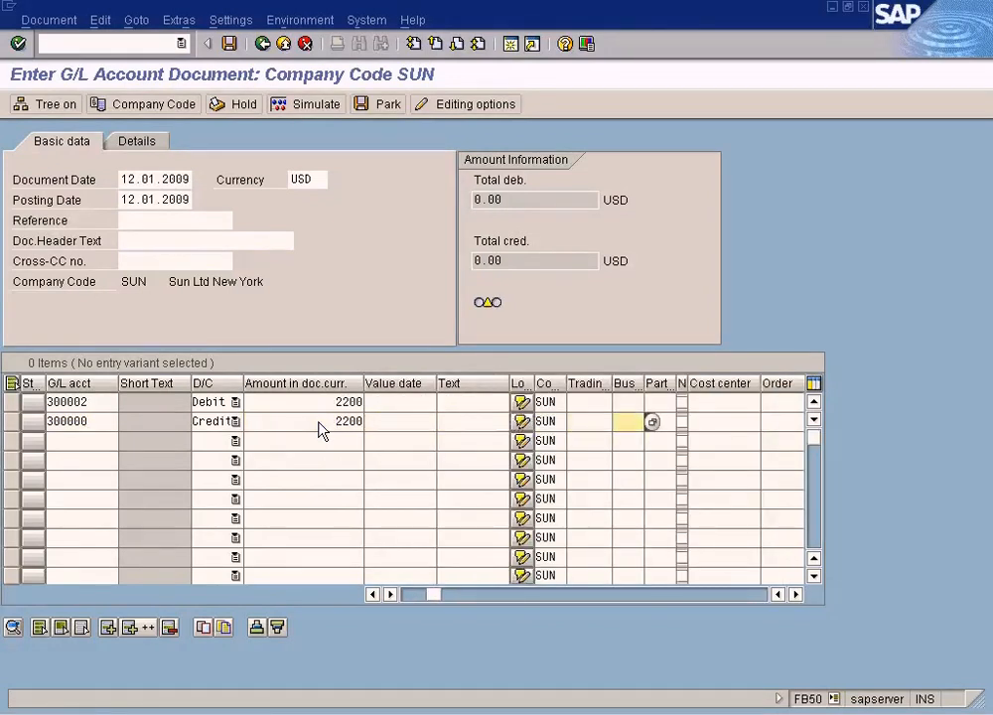
{"action": "key", "text": "Tab"}
{"action": "key", "text": "Tab"}
{"action": "key", "text": "Tab"}
{"action": "key", "text": "Tab"}
{"action": "key", "text": "Tab"}
{"action": "key", "text": "Tab"}
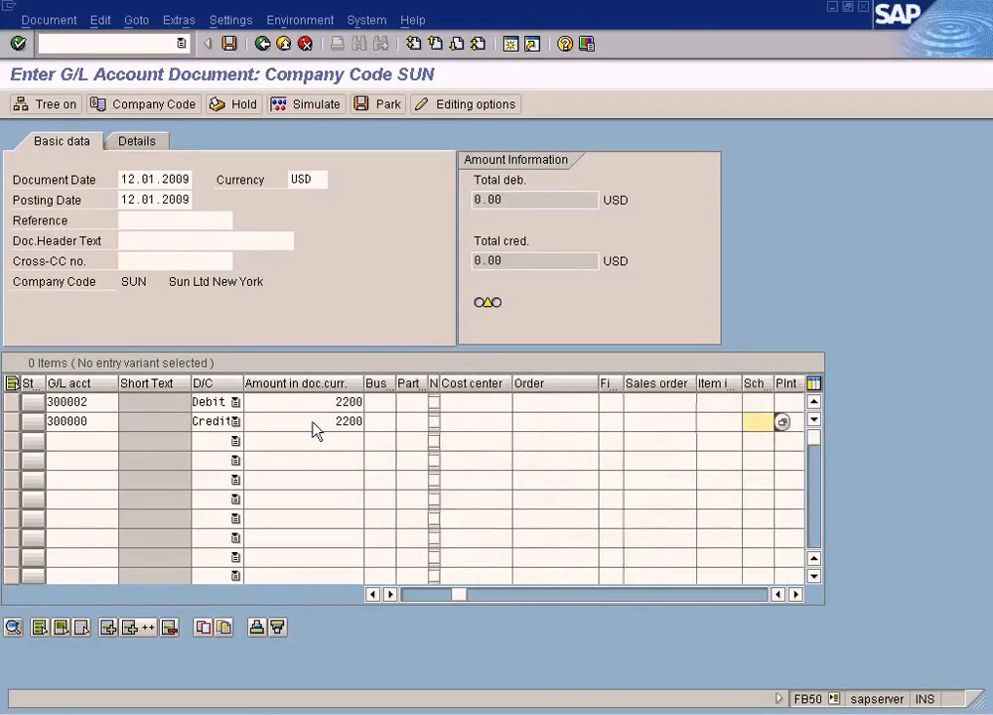
{"action": "key", "text": "Tab"}
{"action": "key", "text": "Tab"}
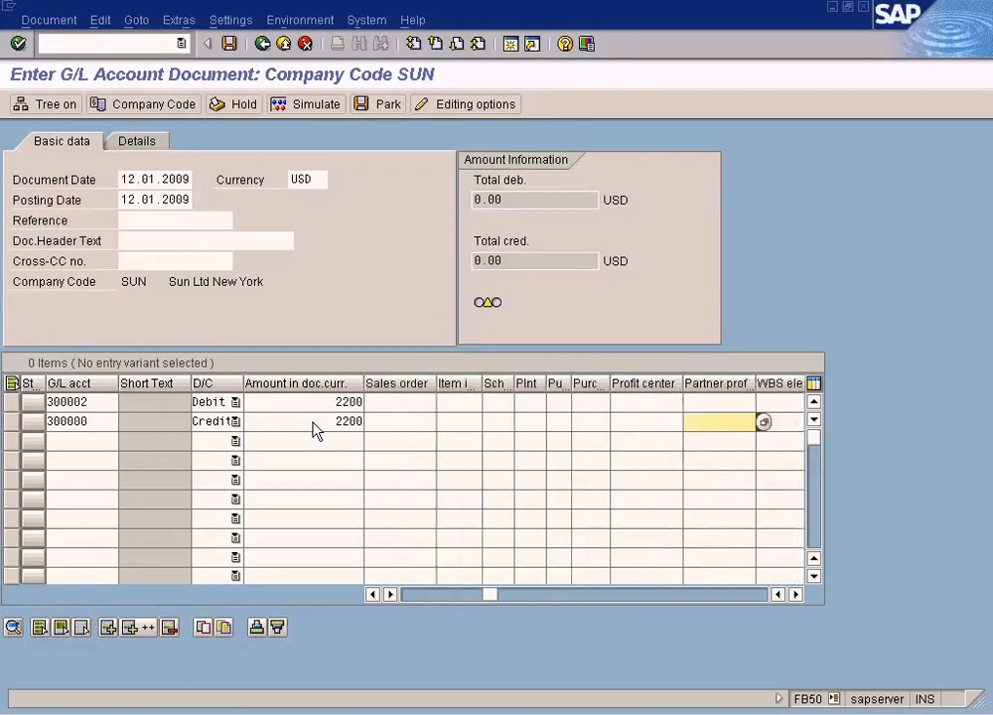
{"action": "left_click", "coordinate": [667, 422]}
{"action": "left_click", "coordinate": [688, 422]}
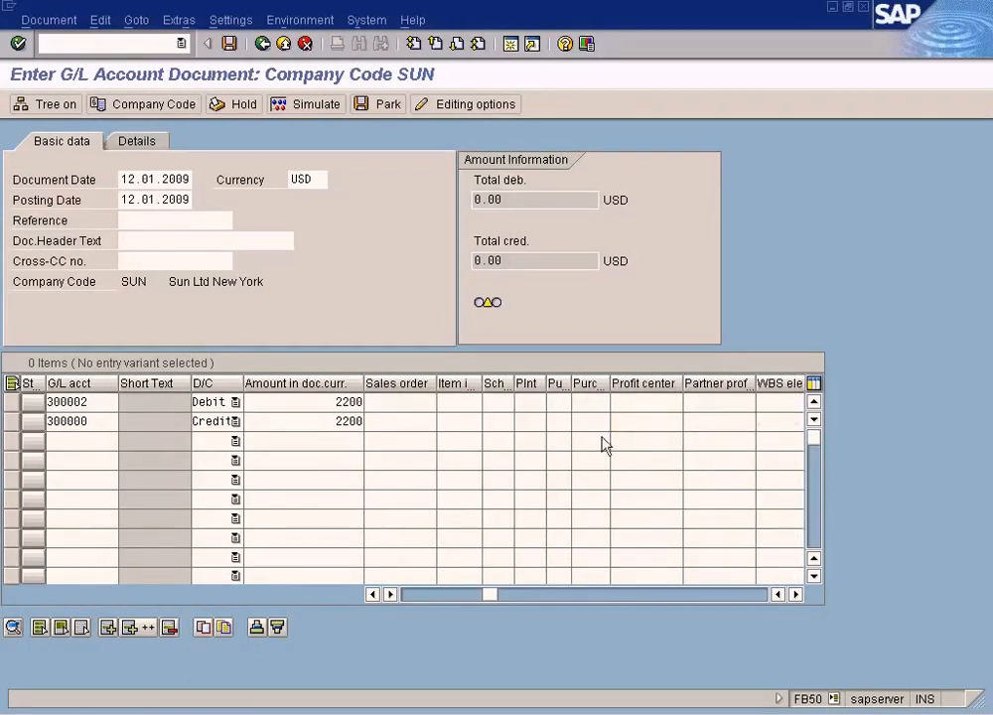
{"action": "left_click", "coordinate": [230, 690]}
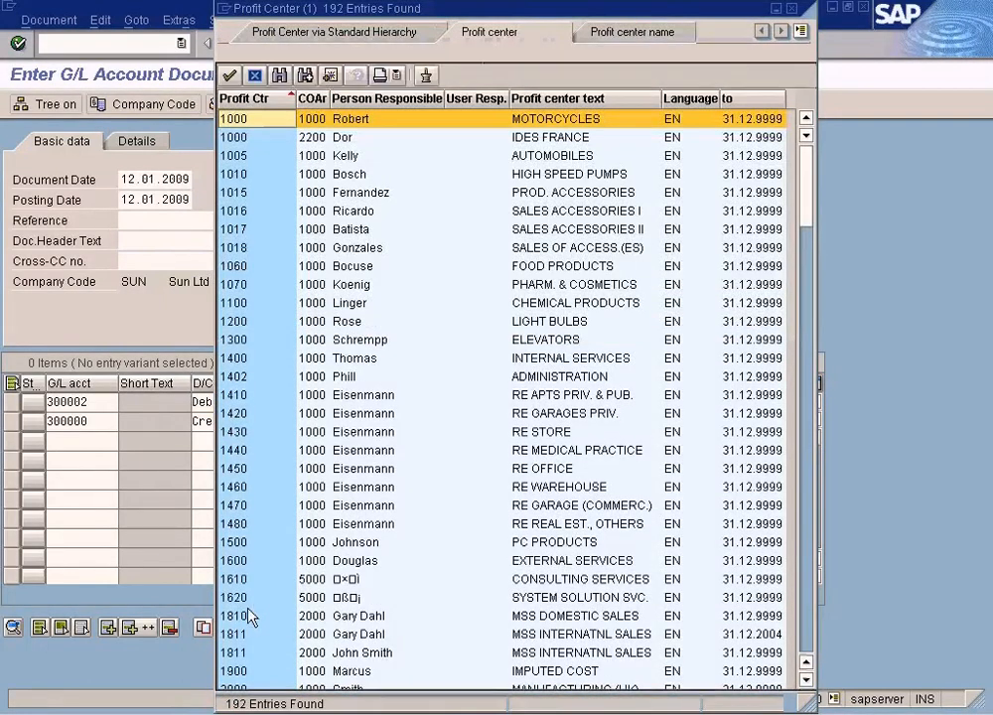
{"action": "left_click", "coordinate": [516, 55]}
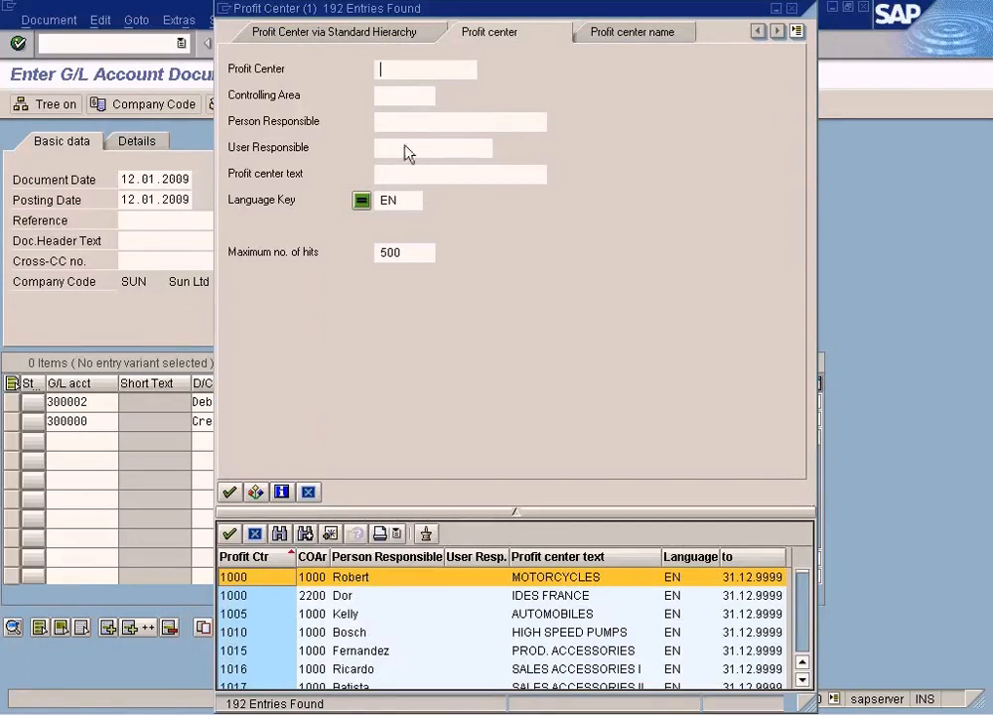
{"action": "left_click", "coordinate": [405, 97]}
{"action": "type", "text": "sun"}
{"action": "key", "text": "Return"}
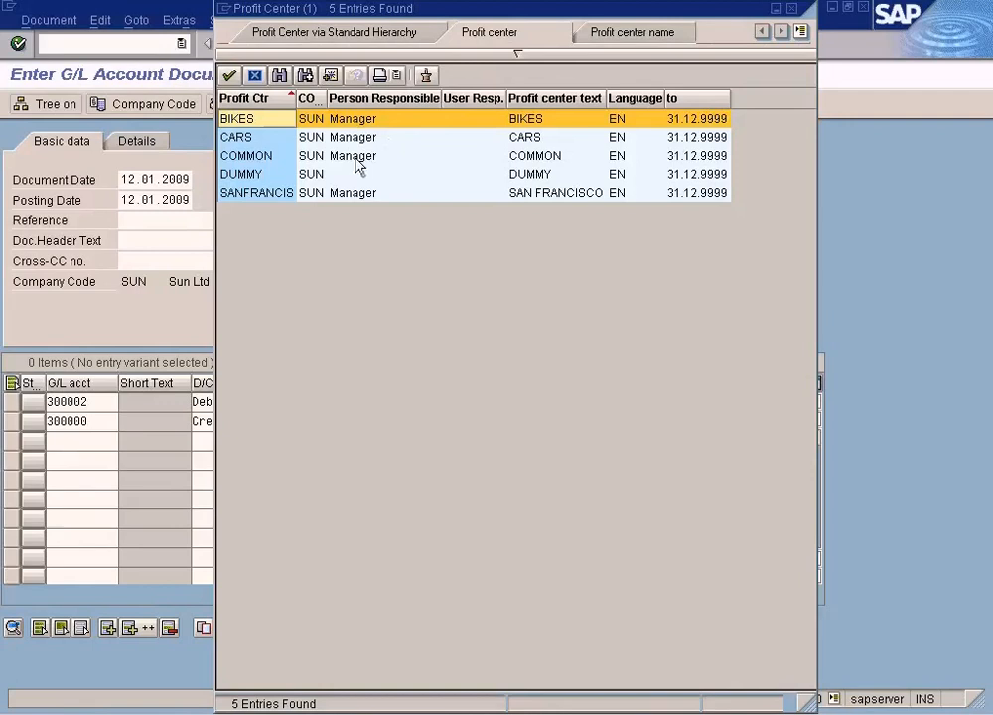
{"action": "double_click", "coordinate": [277, 191]}
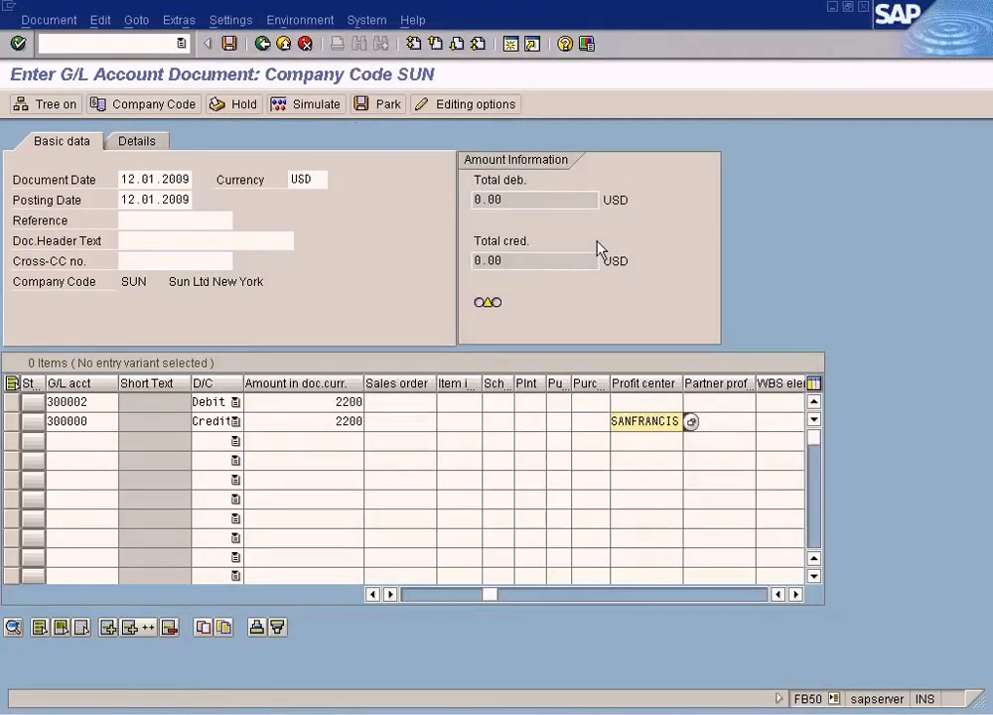
Step: Enter temp as the assignment number of both line items and simulate the document
{"action": "left_click", "coordinate": [410, 595]}
{"action": "left_click", "coordinate": [381, 594]}
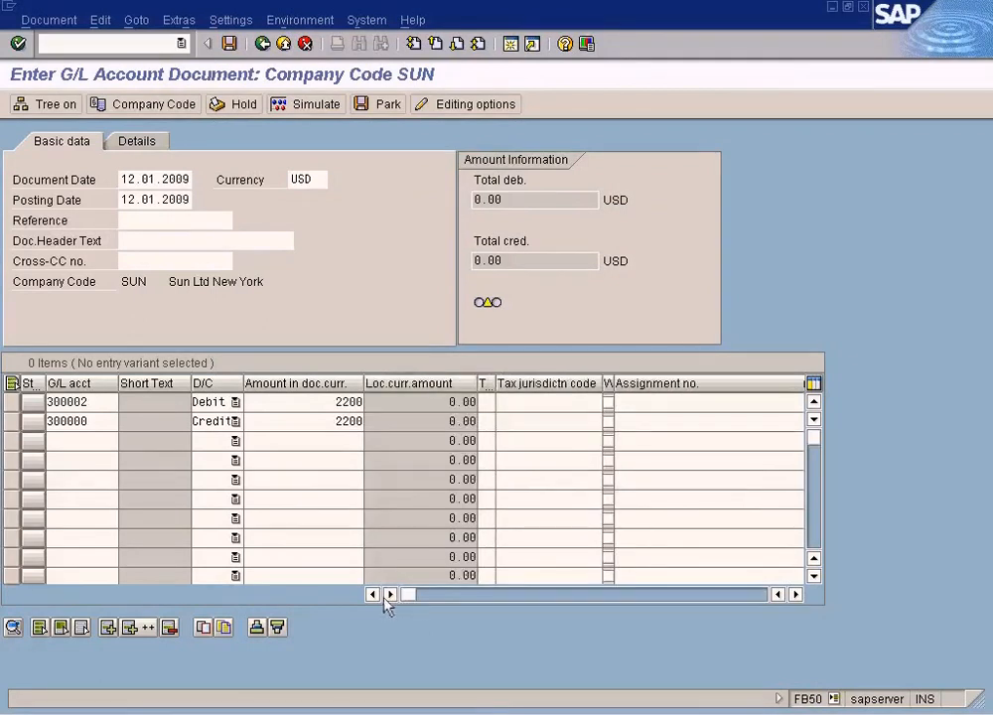
{"action": "left_click", "coordinate": [656, 403]}
{"action": "type", "text": "temp"}
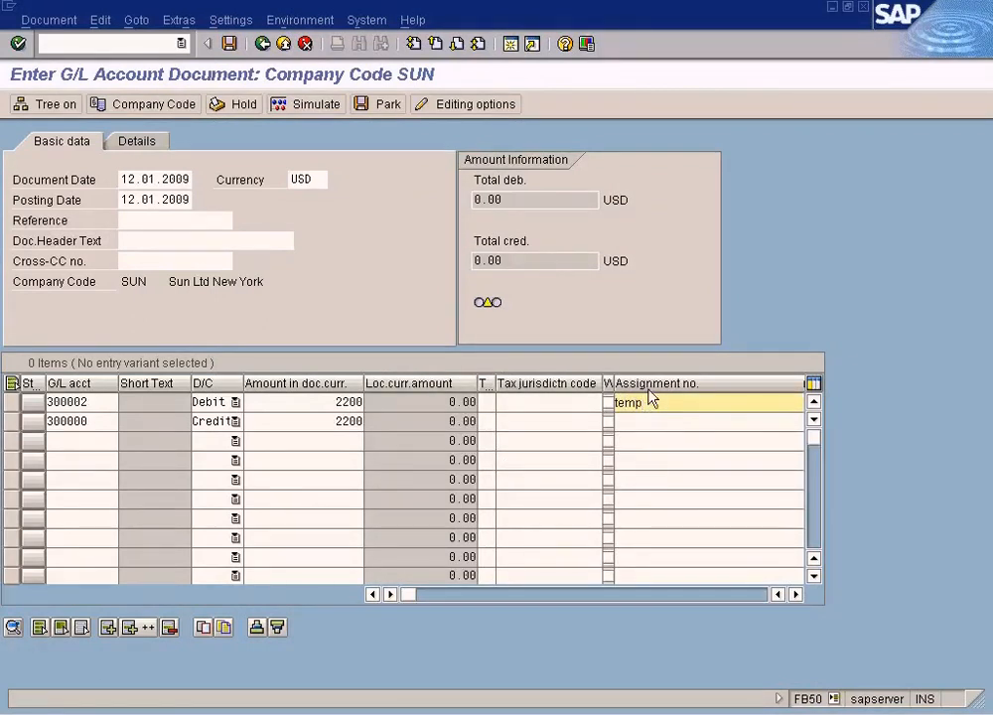
{"action": "left_click", "coordinate": [637, 425]}
{"action": "type", "text": "t"}
{"action": "type", "text": "mp"}
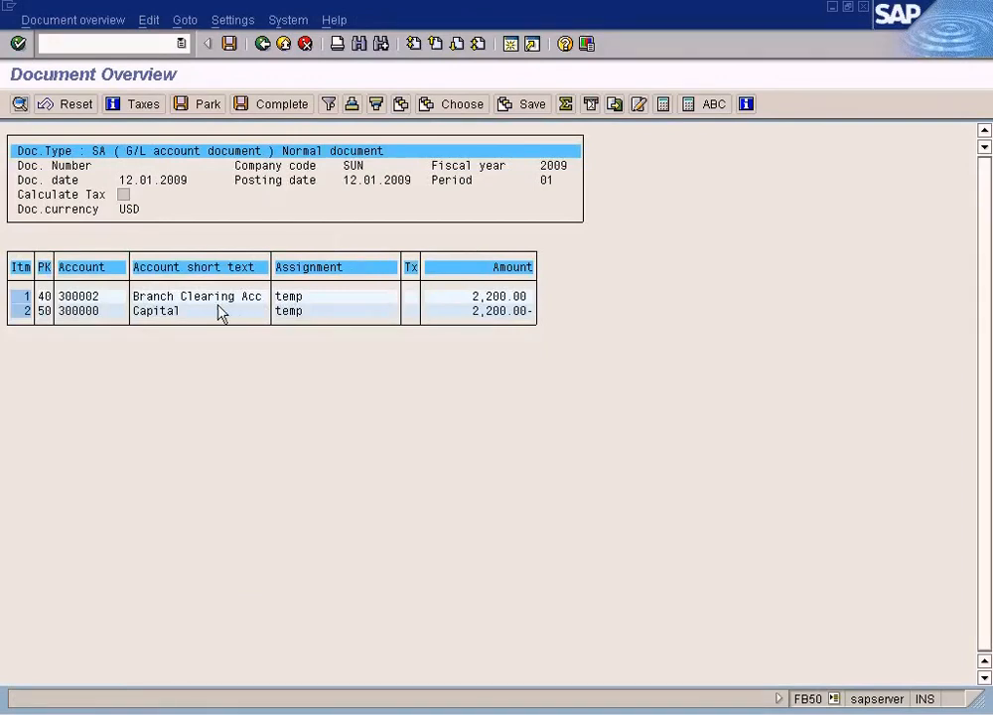
Step: Check the amount and profit center in the simulated Capital item's details and return to the document overview
{"action": "double_click", "coordinate": [477, 316]}
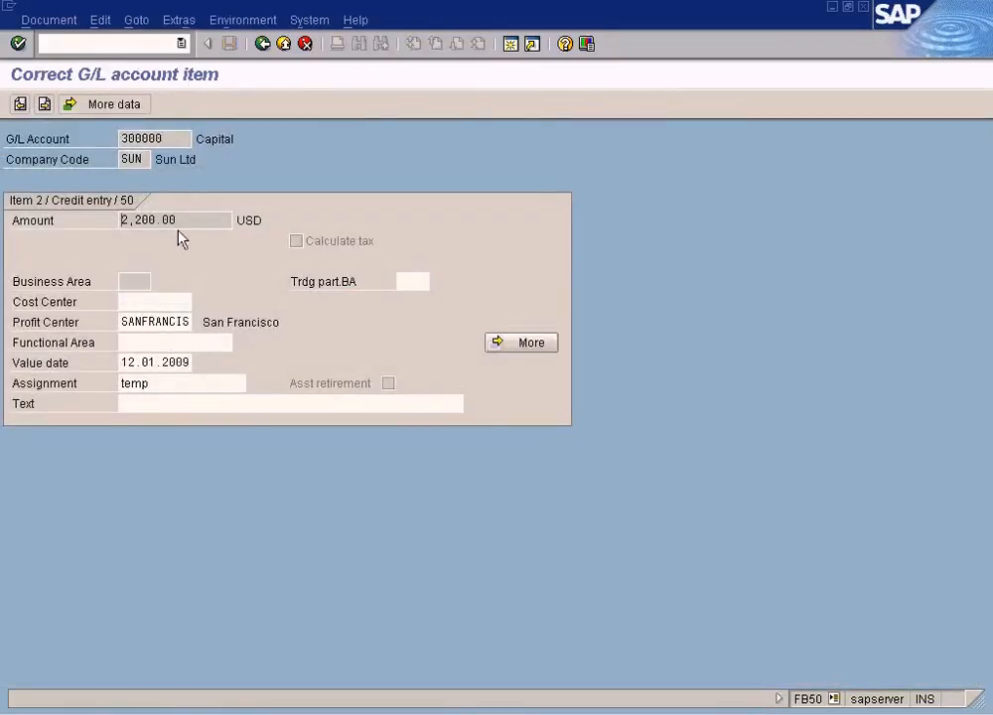
{"action": "left_click_drag", "start_coordinate": [179, 224], "coordinate": [85, 226]}
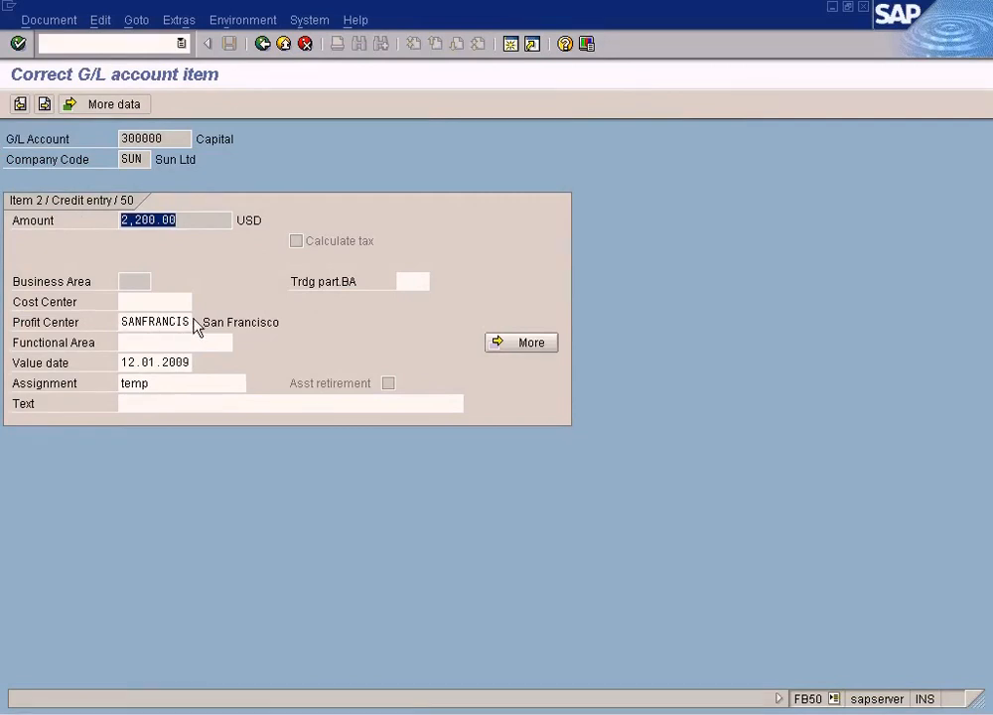
{"action": "left_click", "coordinate": [262, 43]}
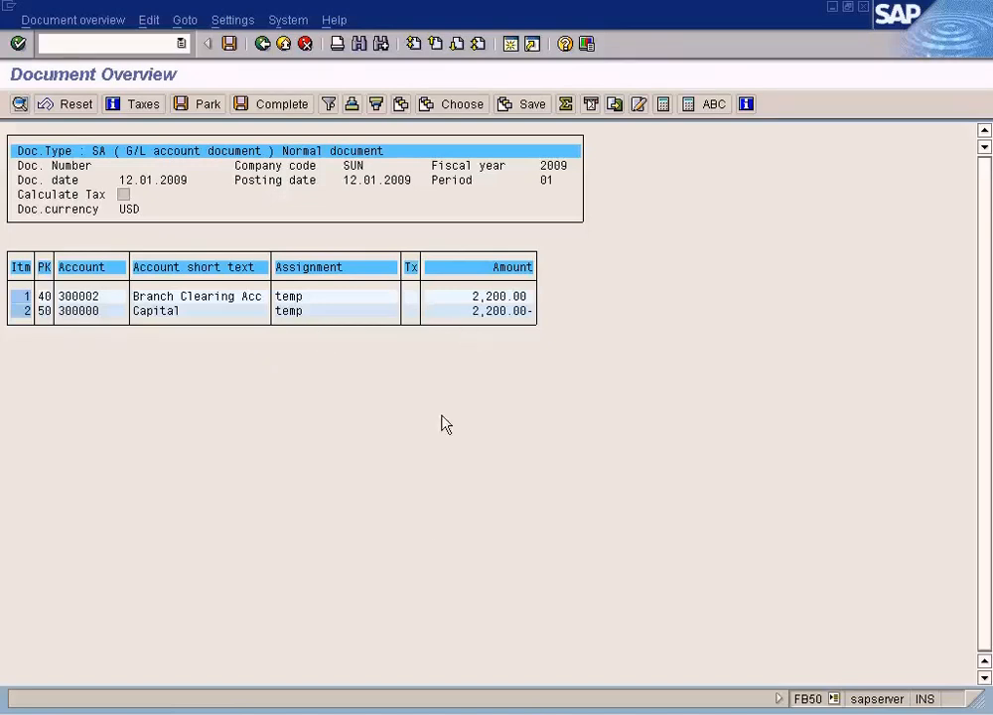
Step: Open the SAP Reference IMG through transaction SPRO in a new session, keeping the simulated document open
{"action": "left_click", "coordinate": [314, 713]}
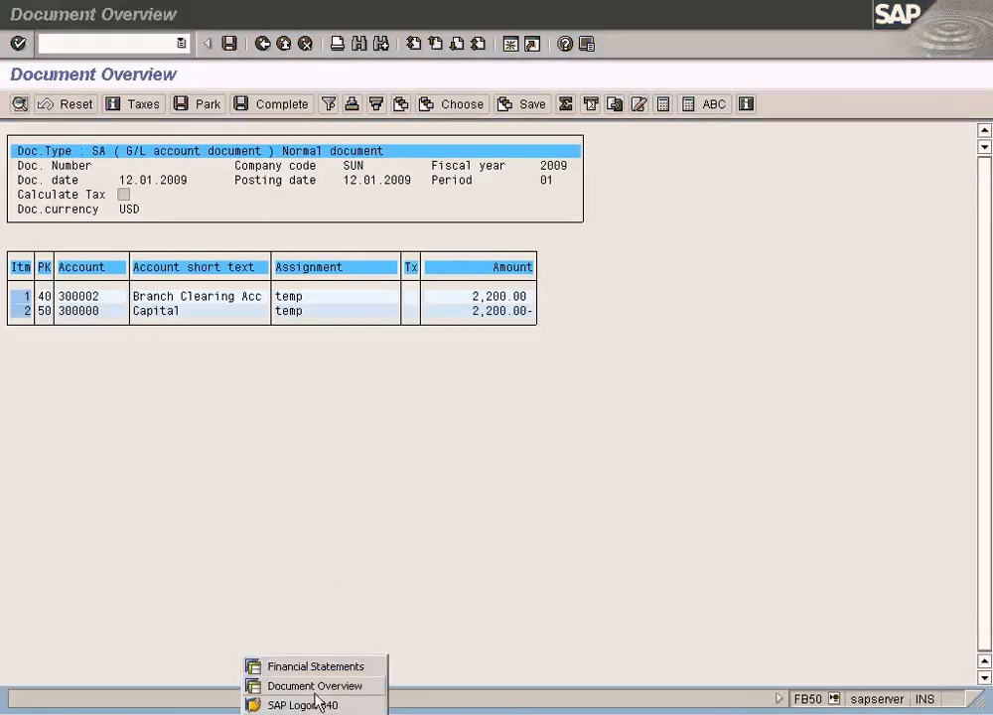
{"action": "left_click", "coordinate": [471, 579]}
{"action": "left_click", "coordinate": [513, 47]}
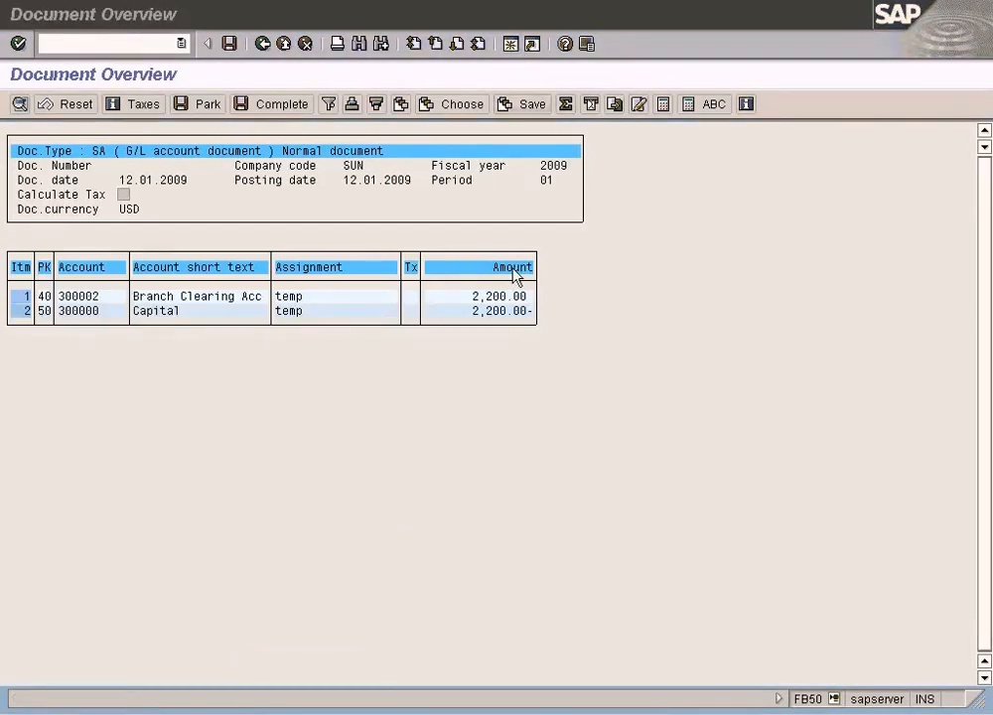
{"action": "type", "text": "/nspro"}
{"action": "key", "text": "Return"}
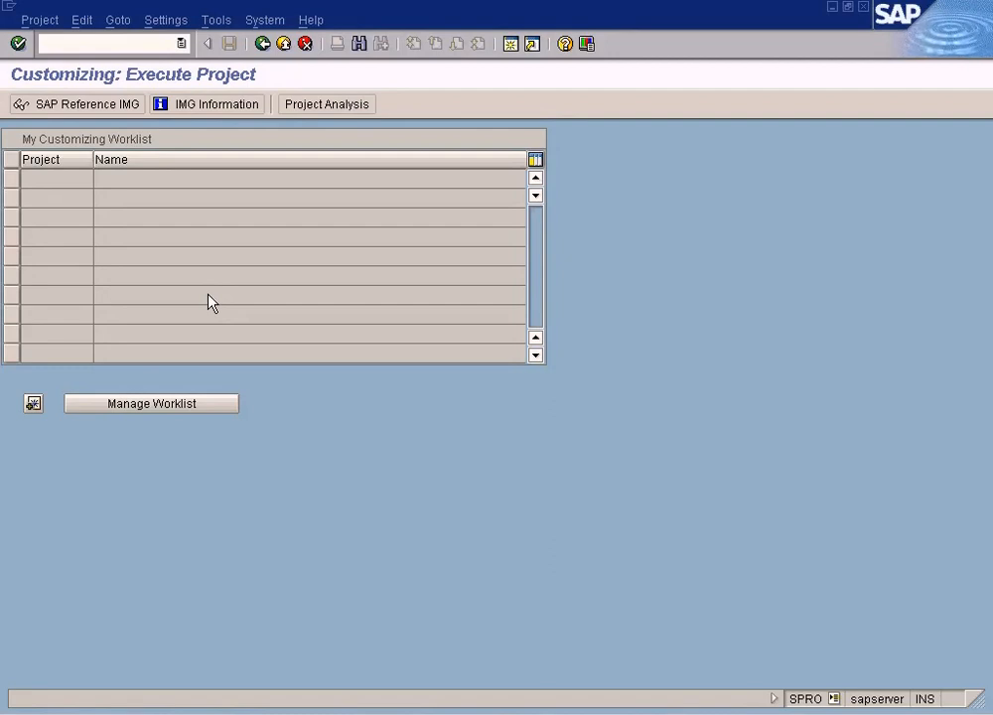
{"action": "key", "text": "F5"}
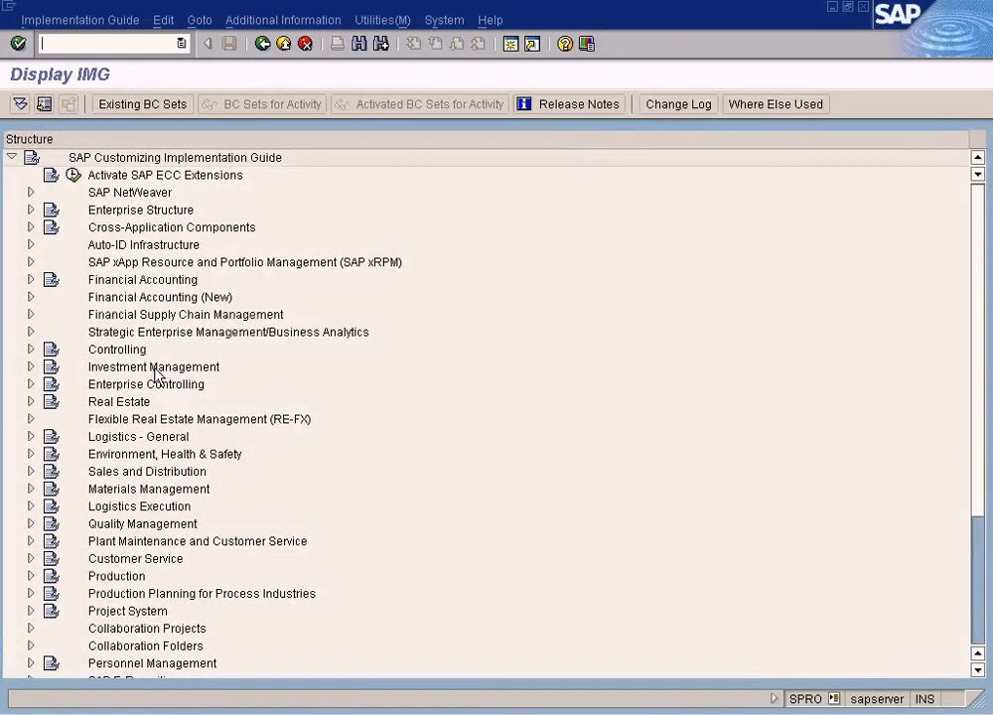
Step: Open the Profit Center Accounting actual postings activity for additional balance sheet and P&L accounts, using controlling area SUN
{"action": "left_click", "coordinate": [30, 350]}
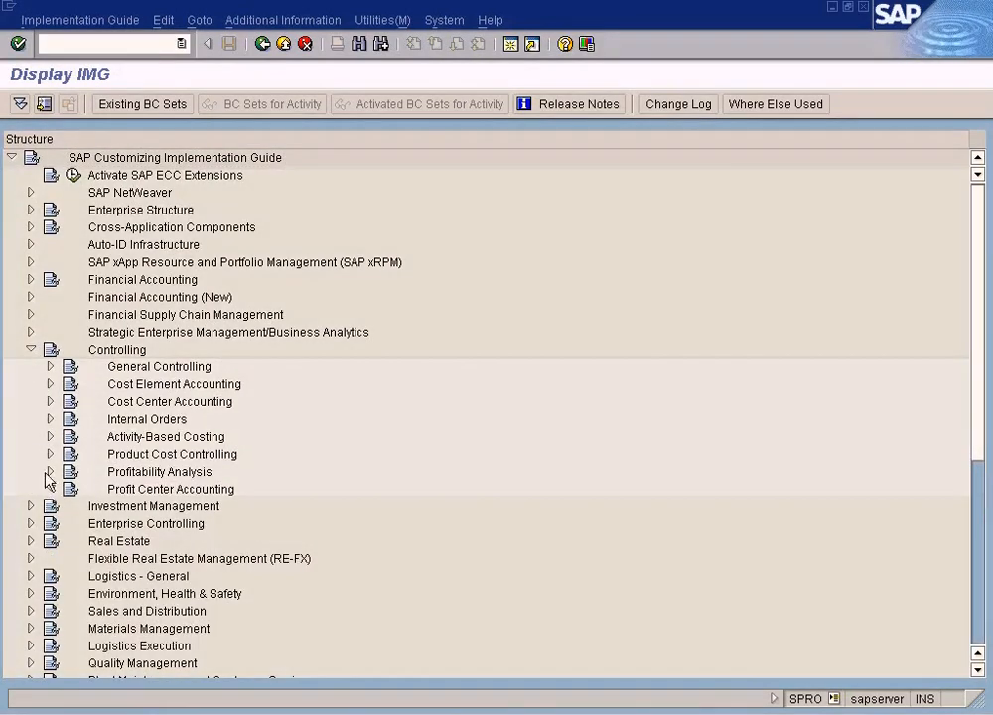
{"action": "left_click", "coordinate": [50, 489]}
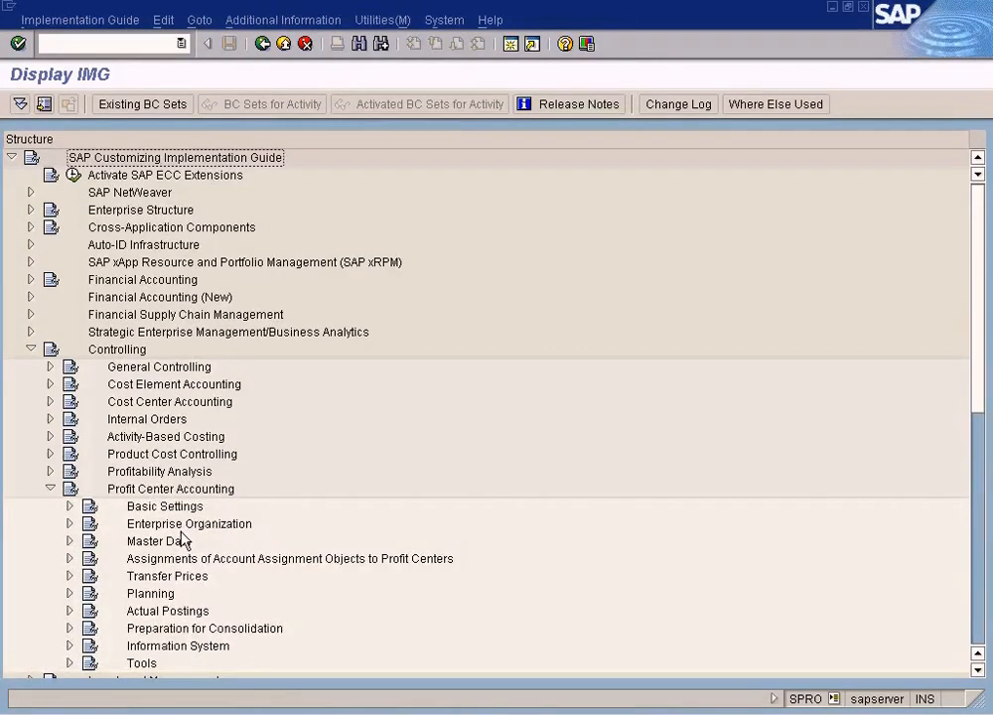
{"action": "left_click", "coordinate": [70, 611]}
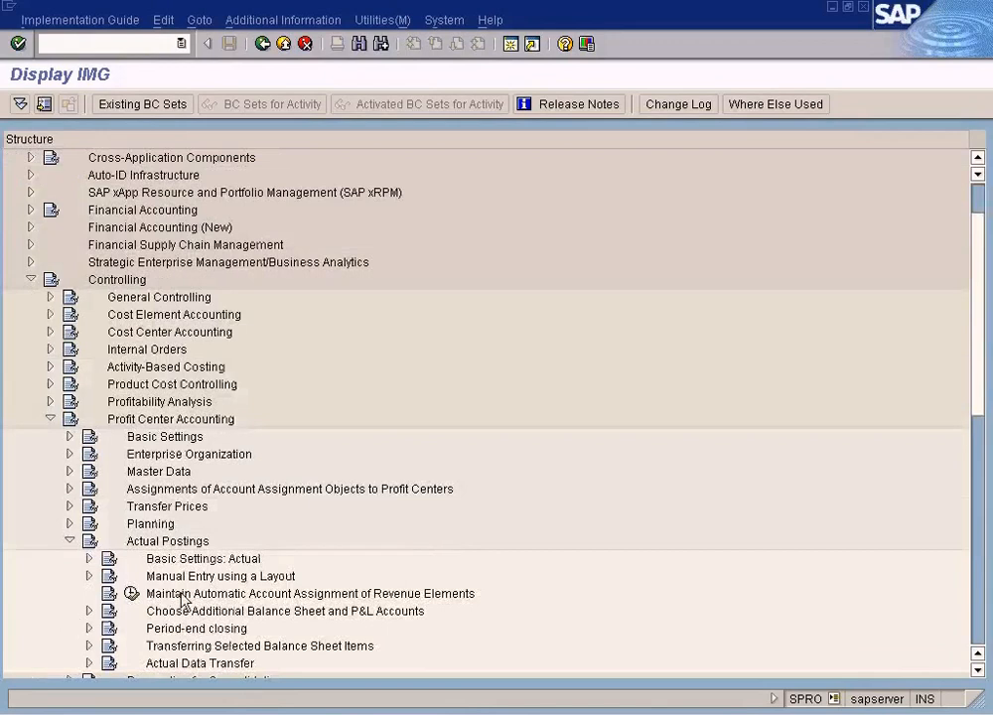
{"action": "scroll", "coordinate": [243, 594], "scroll_direction": "down", "scroll_amount": 3}
{"action": "scroll", "coordinate": [238, 593], "scroll_direction": "down", "scroll_amount": 1}
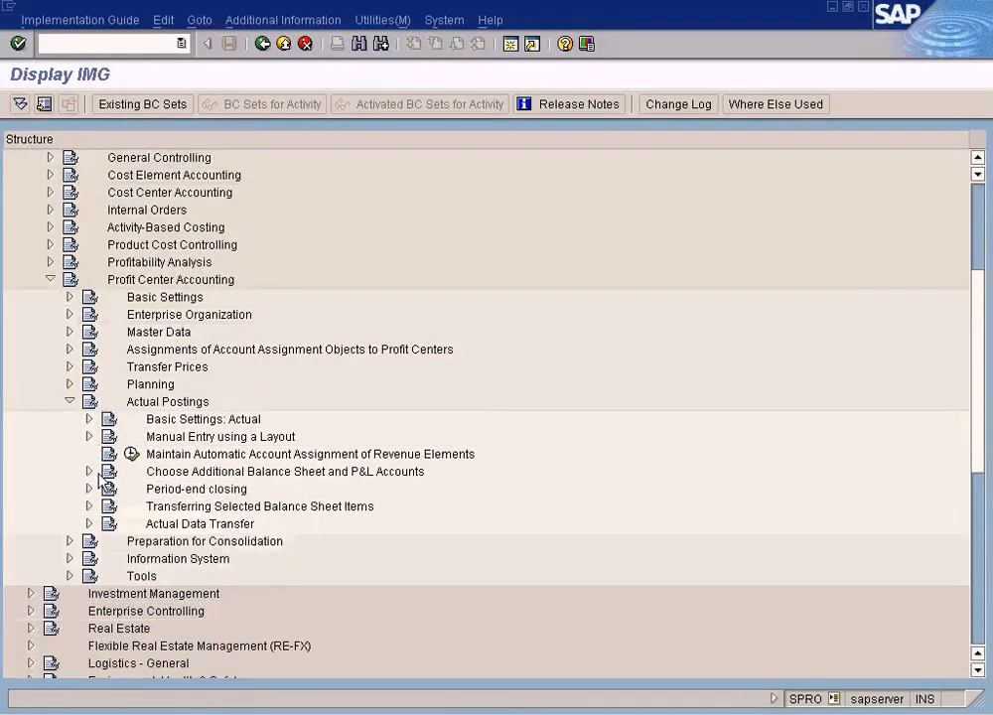
{"action": "left_click", "coordinate": [89, 472]}
{"action": "left_click", "coordinate": [151, 489]}
{"action": "type", "text": "sun"}
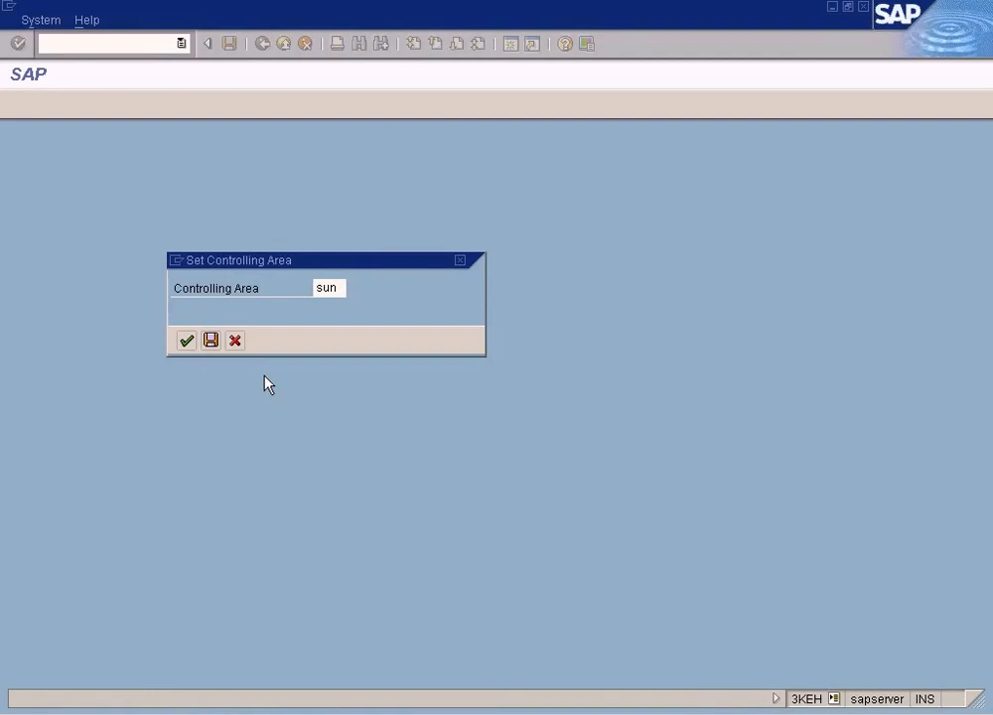
{"action": "key", "text": "Return"}
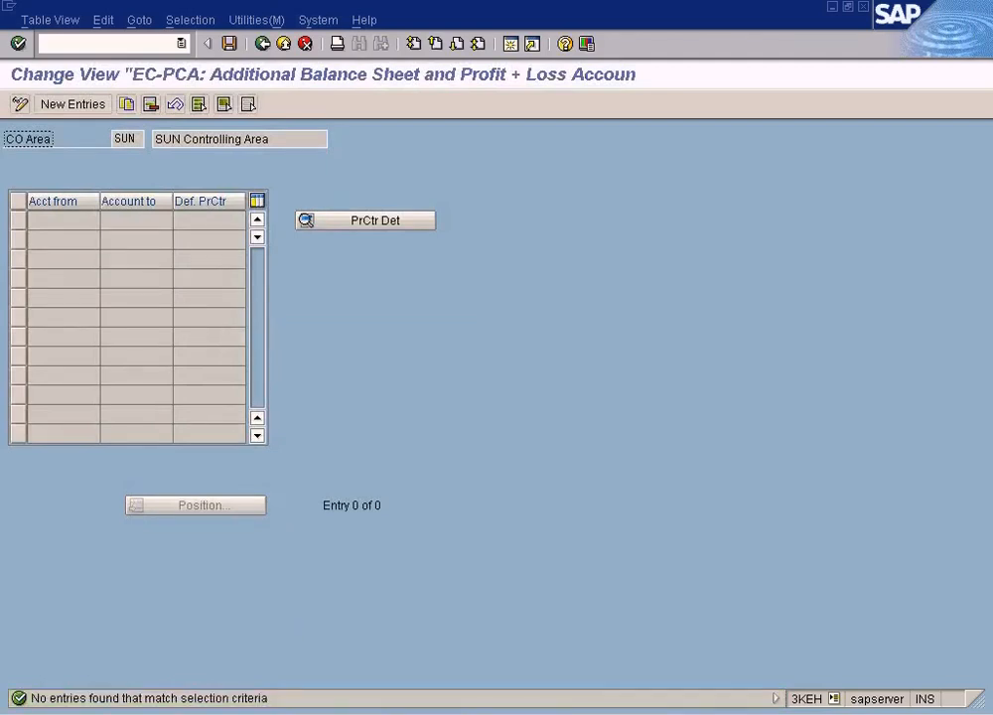
Step: Switch to the simulated document's session and check the Capital line's account number
{"action": "left_click", "coordinate": [310, 714]}
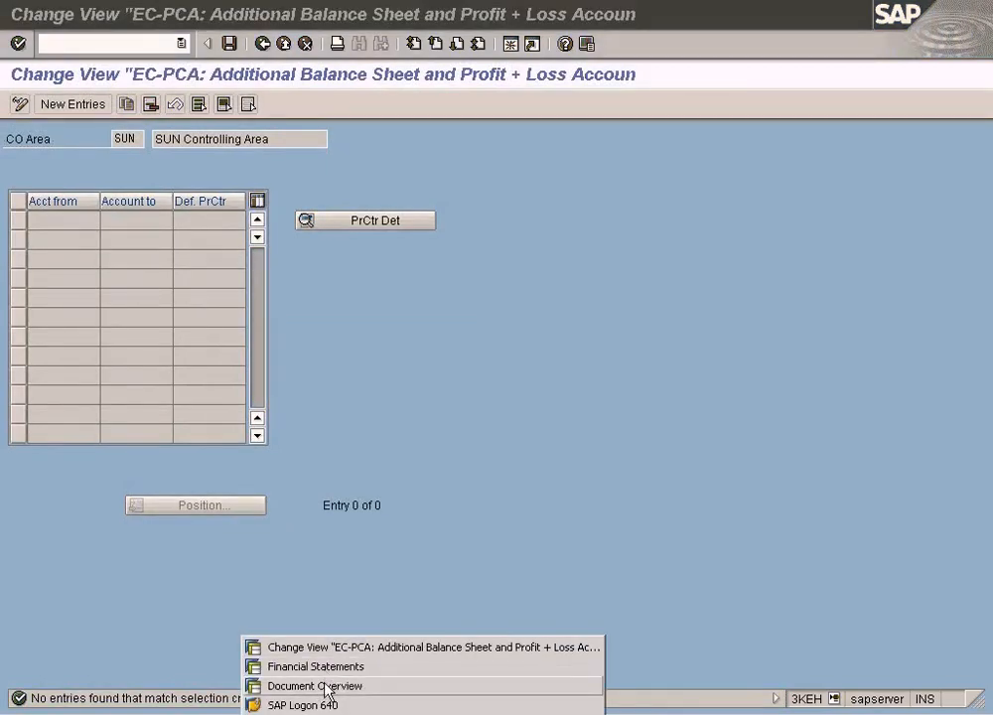
{"action": "left_click", "coordinate": [326, 686]}
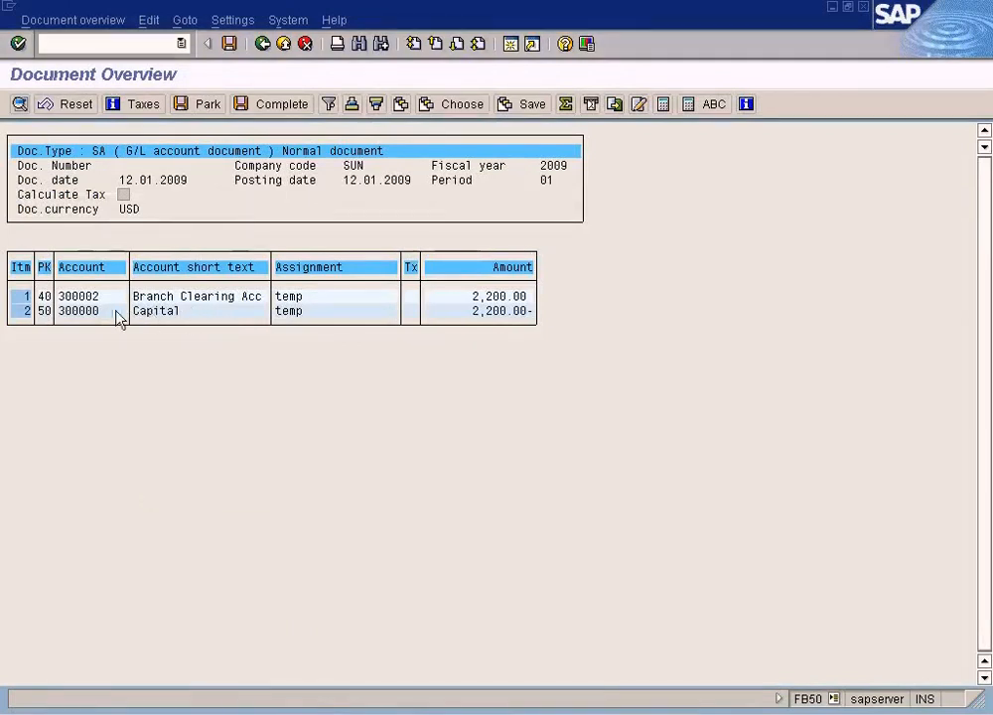
{"action": "key", "text": "alt+Tab"}
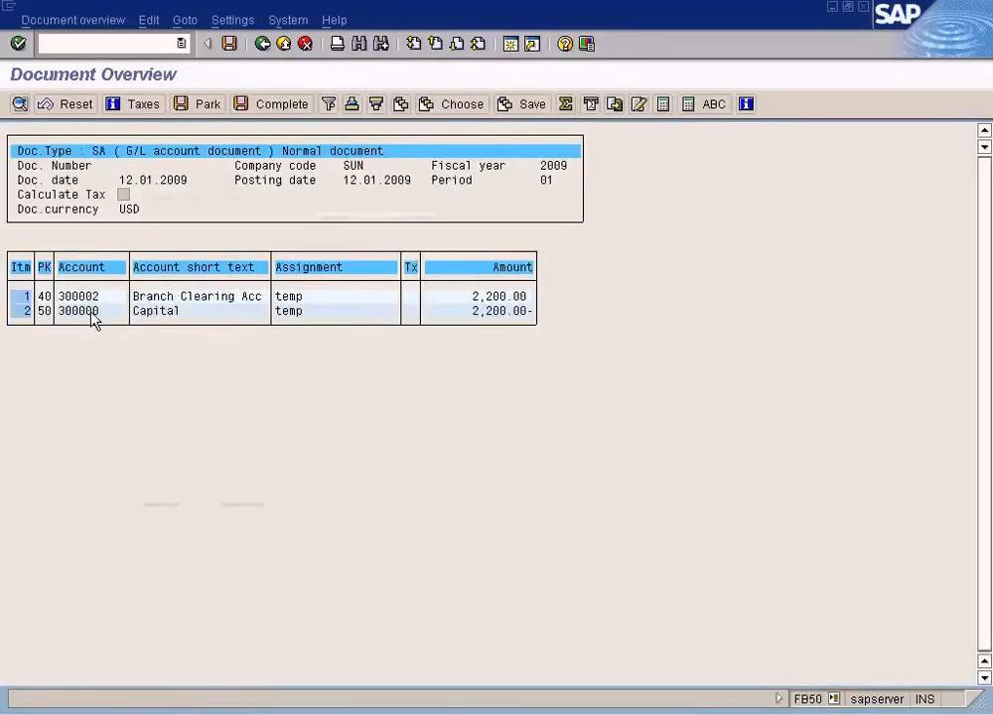
{"action": "left_click", "coordinate": [84, 312]}
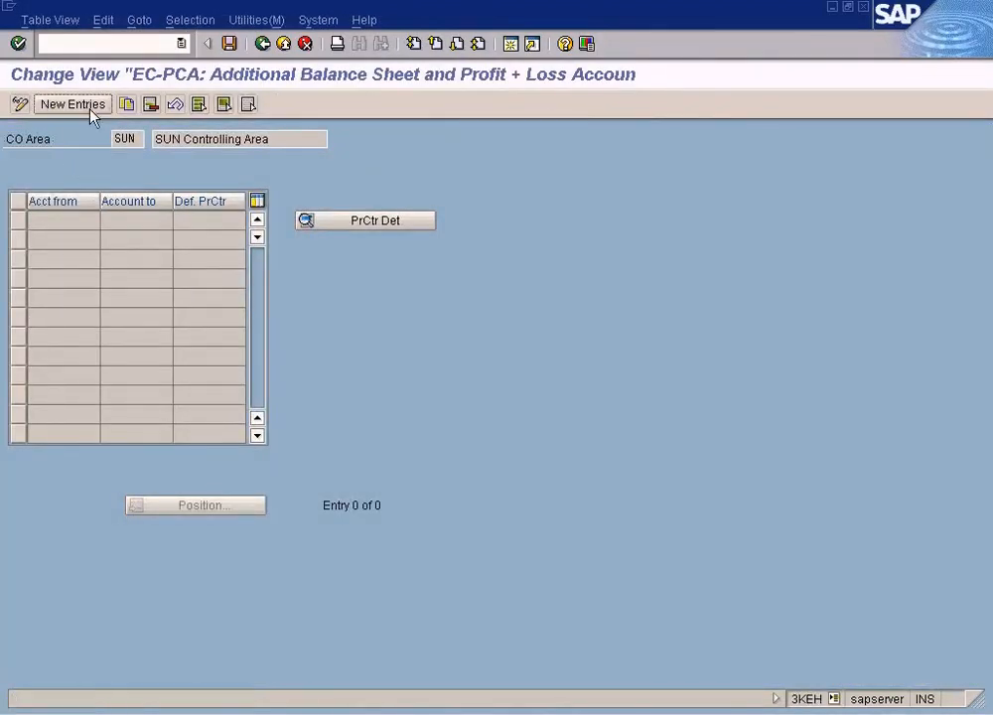
Step: Add a new entry for account range 300000 to 300000, copying the account number from the document's Capital line
{"action": "left_click", "coordinate": [91, 109]}
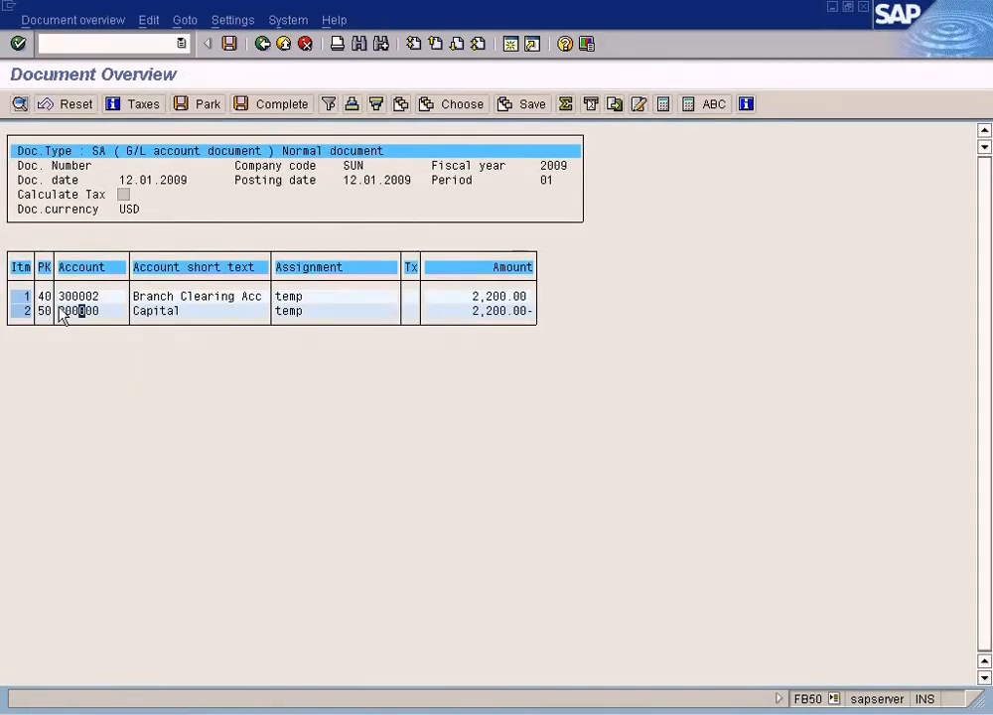
{"action": "key", "text": "ctrl+y"}
{"action": "left_click_drag", "start_coordinate": [58, 310], "coordinate": [101, 316]}
{"action": "key", "text": "ctrl+c"}
{"action": "key", "text": "alt+Tab"}
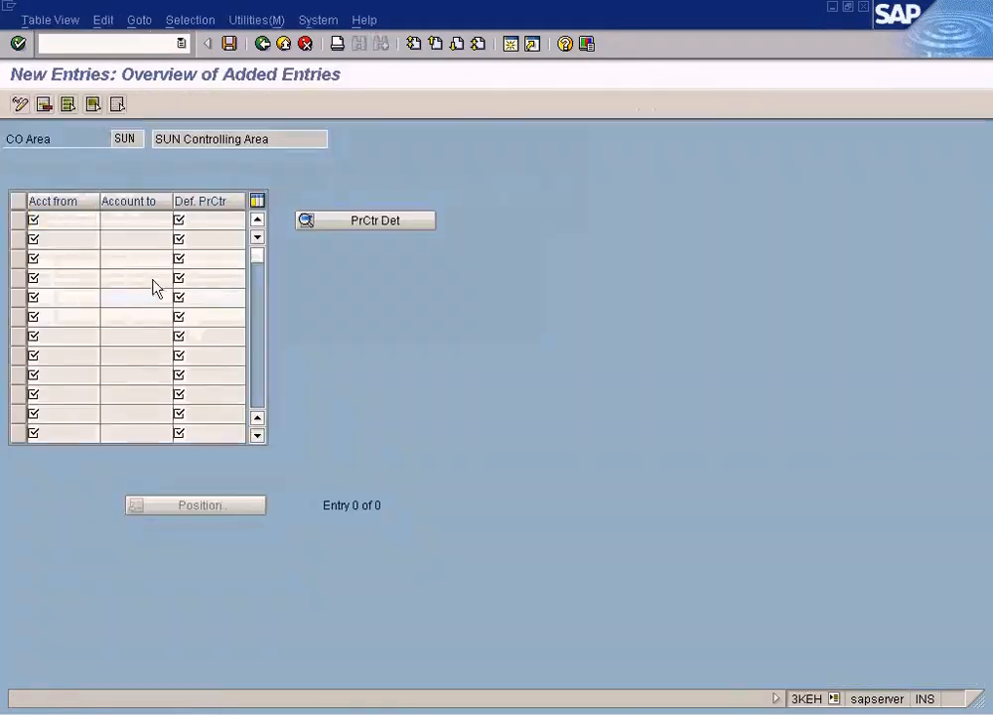
{"action": "key", "text": "ctrl+v"}
{"action": "left_click", "coordinate": [151, 225]}
{"action": "key", "text": "ctrl+v"}
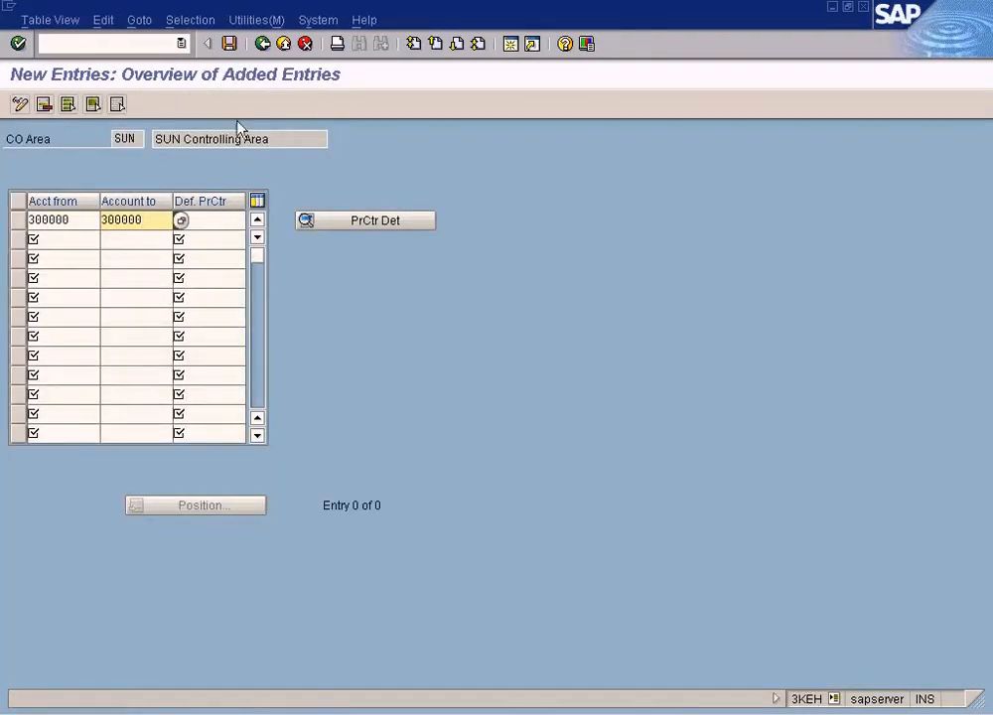
Step: Try to save the new account entry, and enter dummy as its default profit center
{"action": "left_click", "coordinate": [222, 220]}
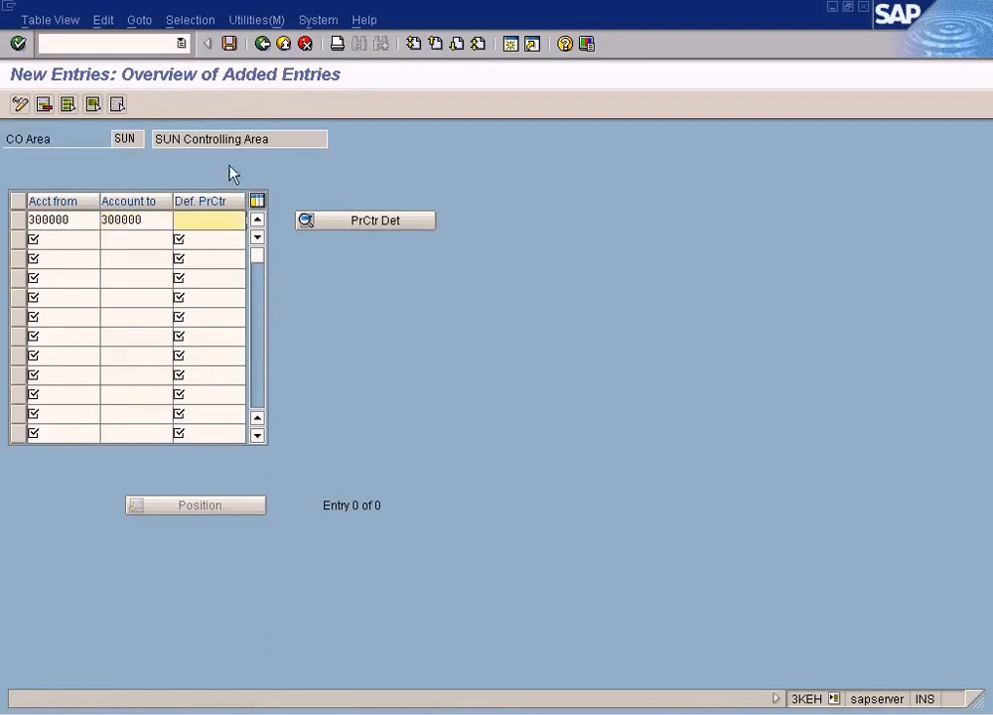
{"action": "left_click", "coordinate": [229, 44]}
{"action": "type", "text": "dummy"}
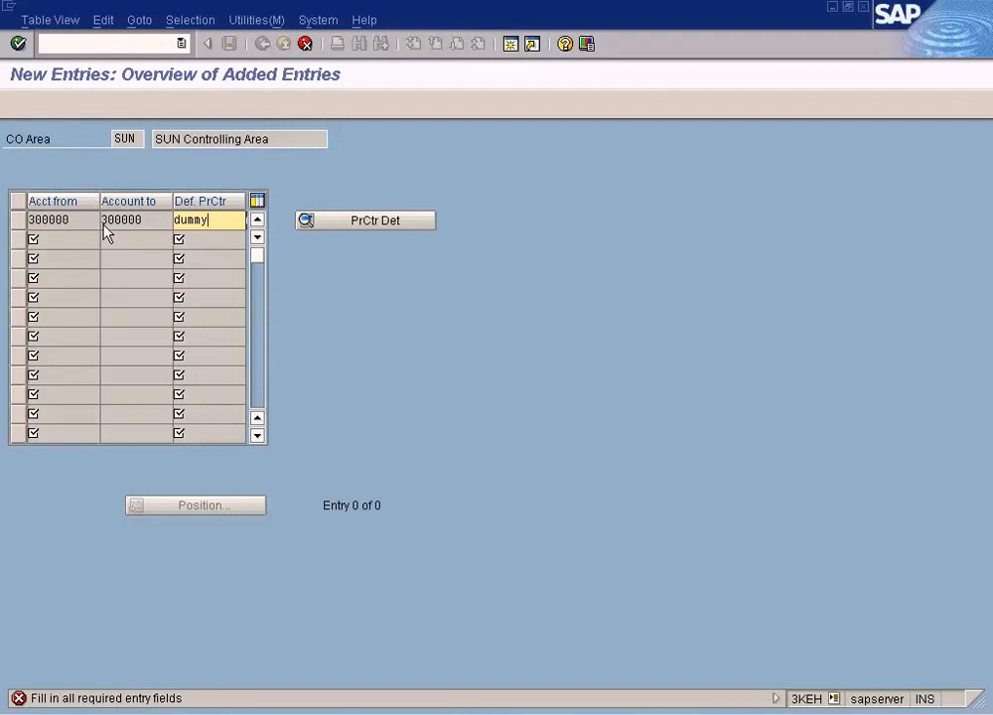
Step: Switch to the document's session, open the Capital line item and check its profit center against the new entry's default profit center
{"action": "key", "text": "alt+Tab"}
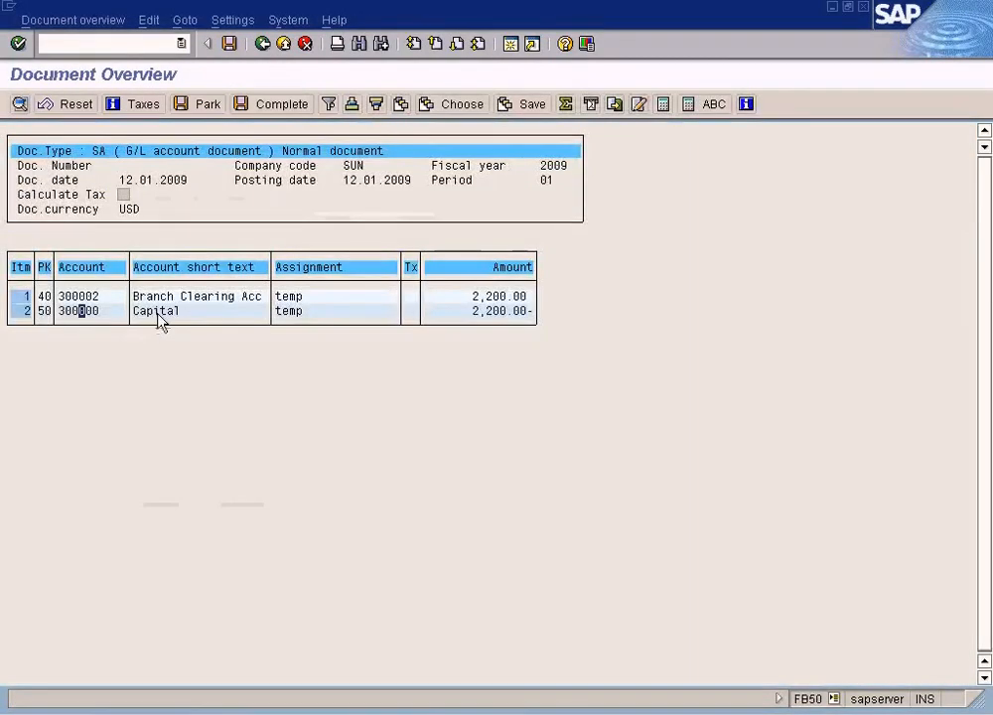
{"action": "double_click", "coordinate": [202, 313]}
{"action": "double_click", "coordinate": [129, 322]}
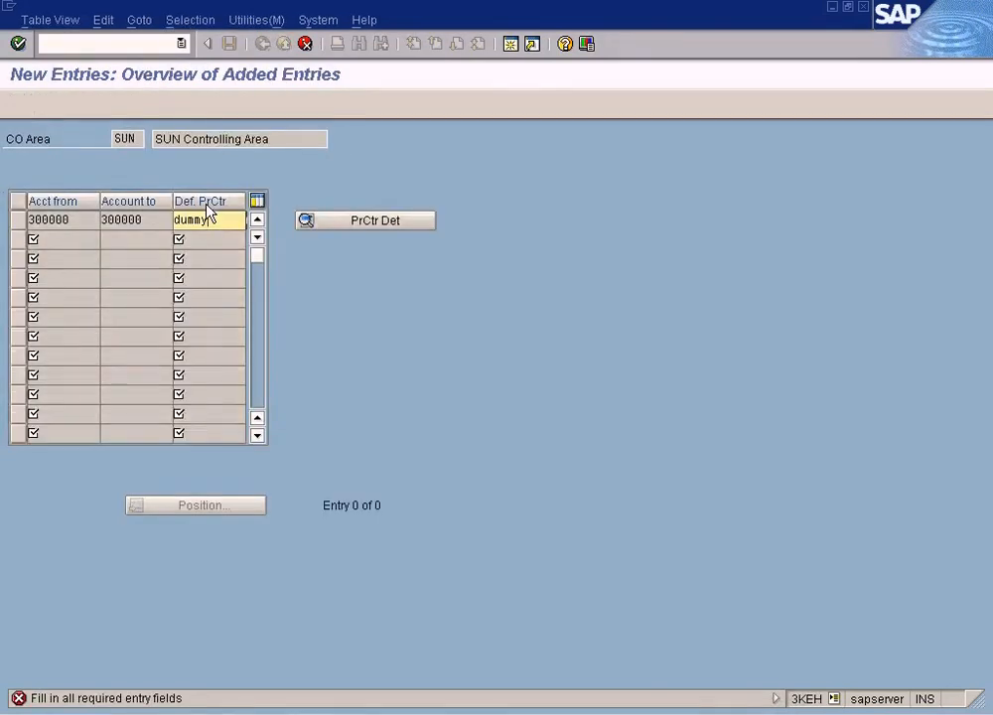
{"action": "left_click_drag", "start_coordinate": [220, 219], "coordinate": [166, 226]}
{"action": "left_click_drag", "start_coordinate": [87, 225], "coordinate": [38, 216]}
{"action": "left_click_drag", "start_coordinate": [150, 225], "coordinate": [71, 172]}
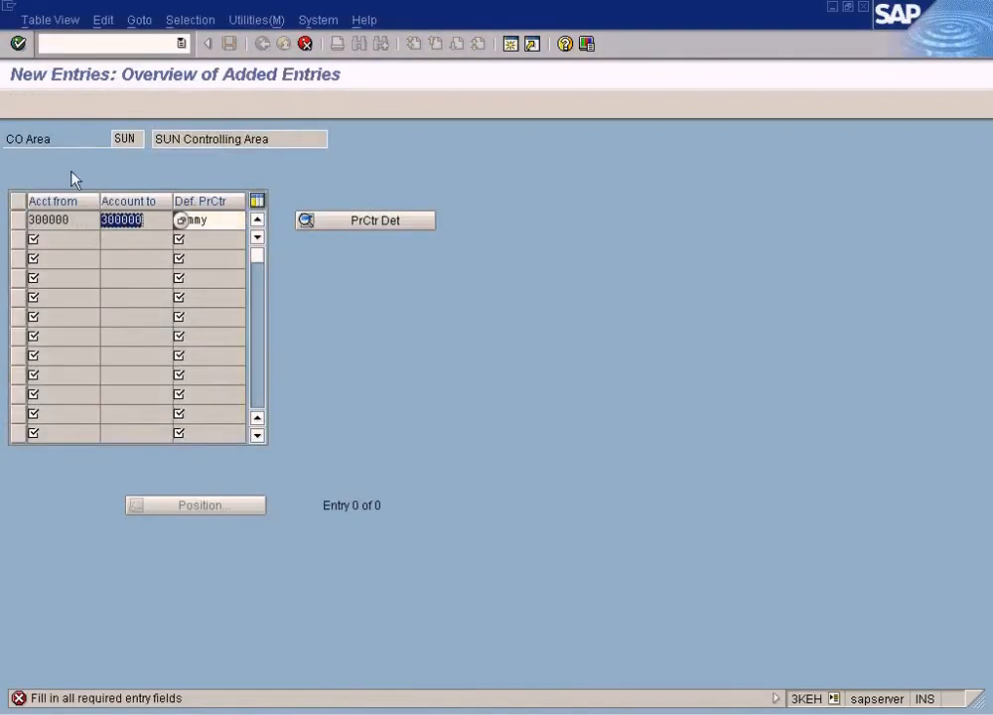
{"action": "left_click", "coordinate": [229, 222]}
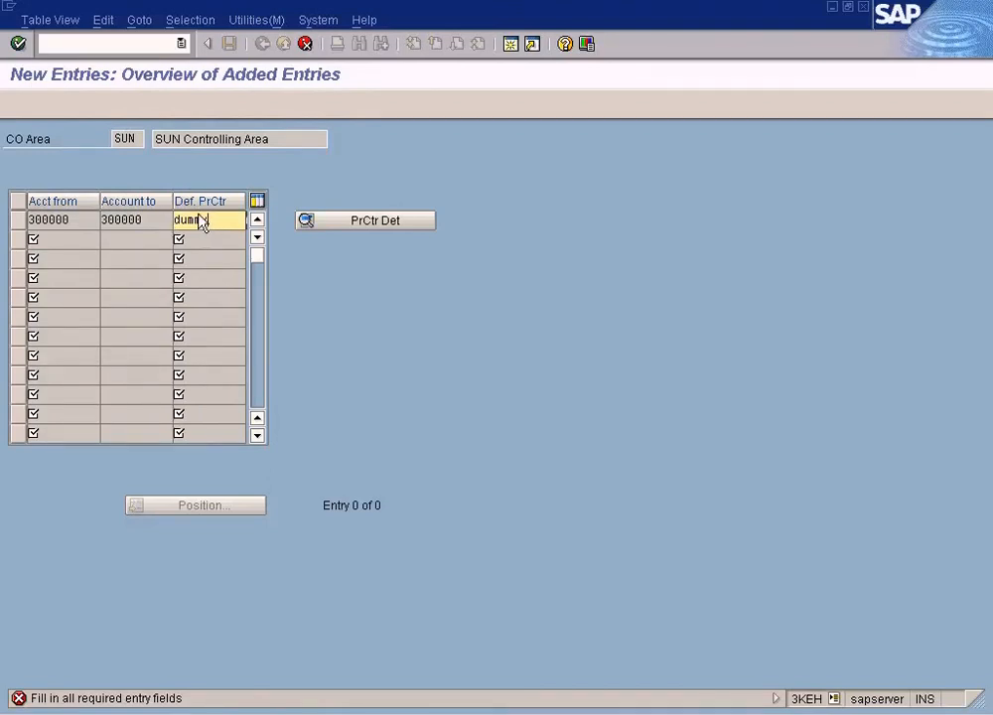
{"action": "key", "text": "alt+Tab"}
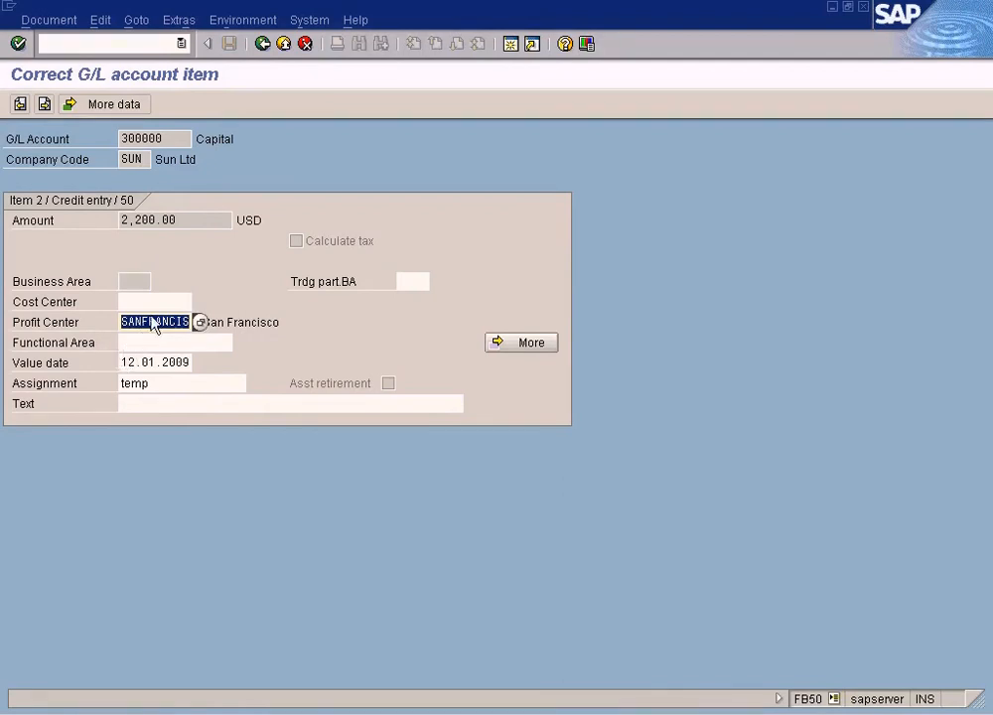
{"action": "left_click", "coordinate": [156, 325]}
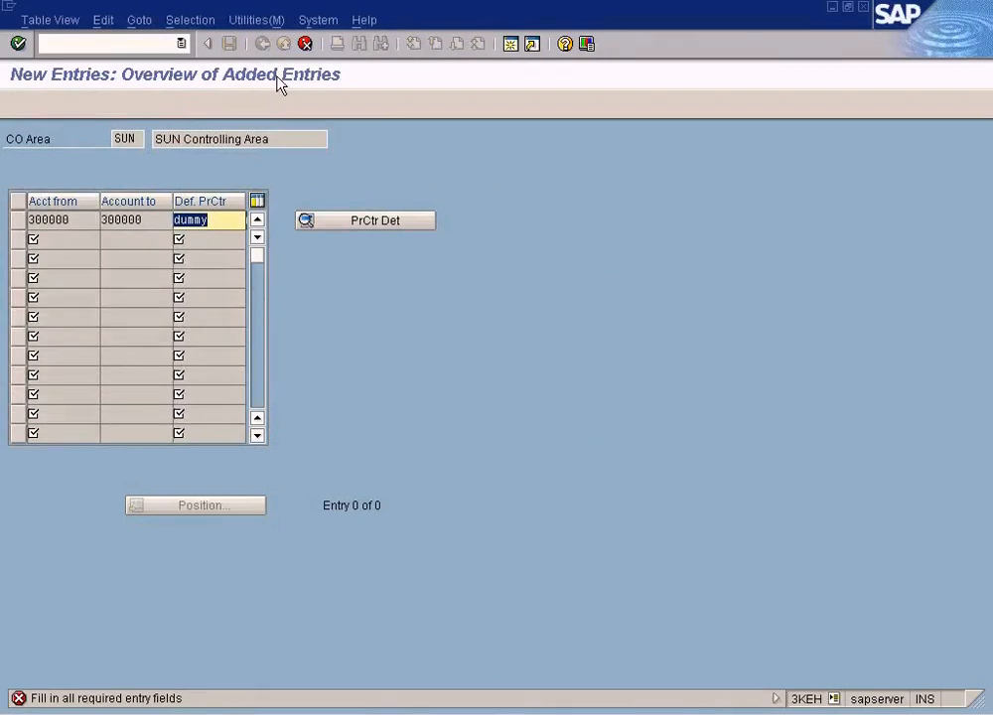
Step: Save the new entry for account 300000 with default profit center DUMMY and leave the table
{"action": "key", "text": "ctrl+s"}
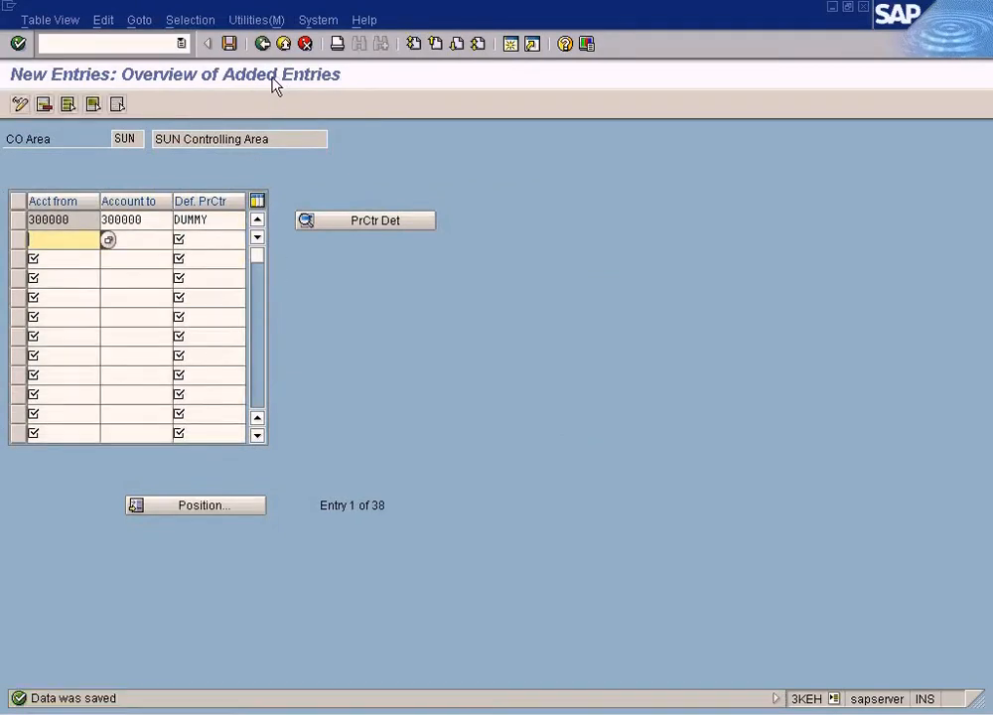
{"action": "left_click", "coordinate": [231, 43]}
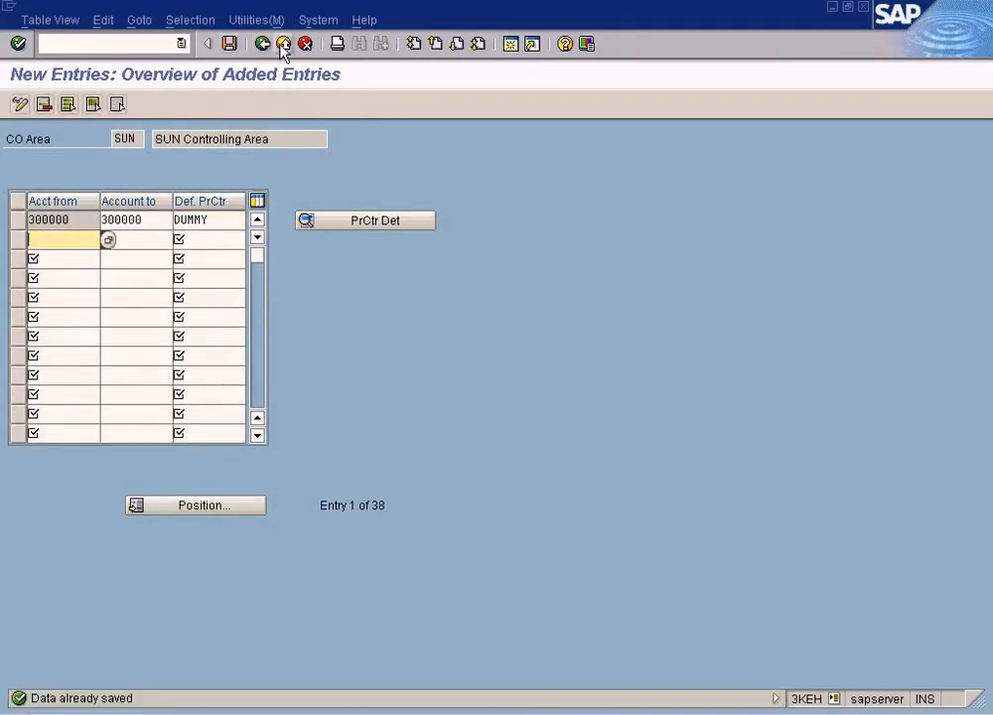
{"action": "left_click", "coordinate": [283, 44]}
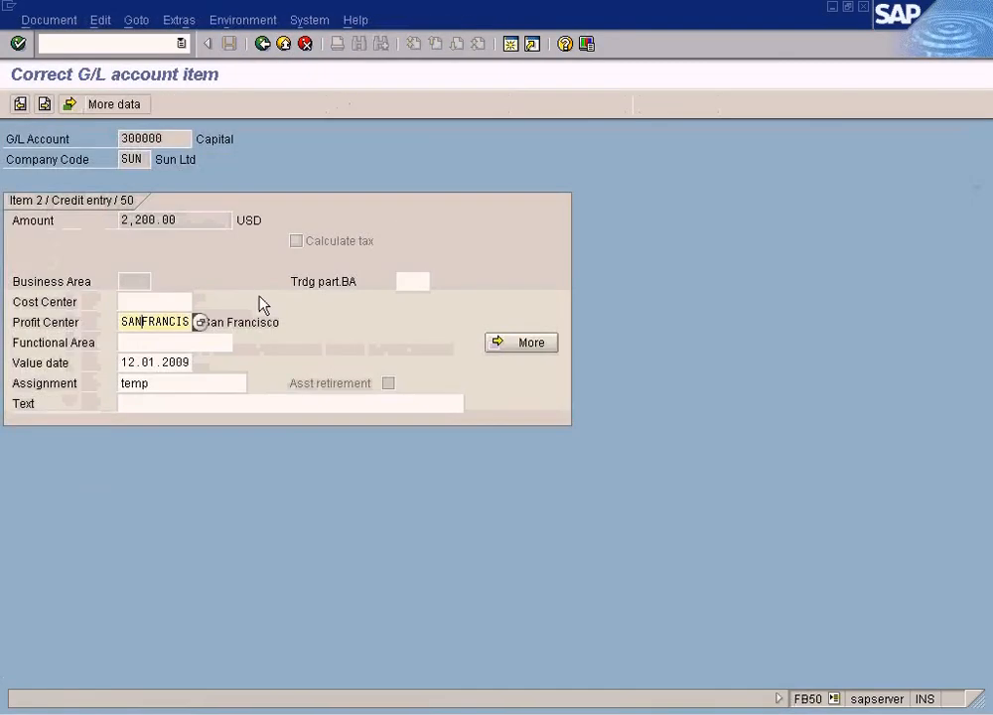
Step: Exit the Capital line item, discarding the unsaved document, and restart G/L document entry with transaction fb50
{"action": "left_click", "coordinate": [311, 159]}
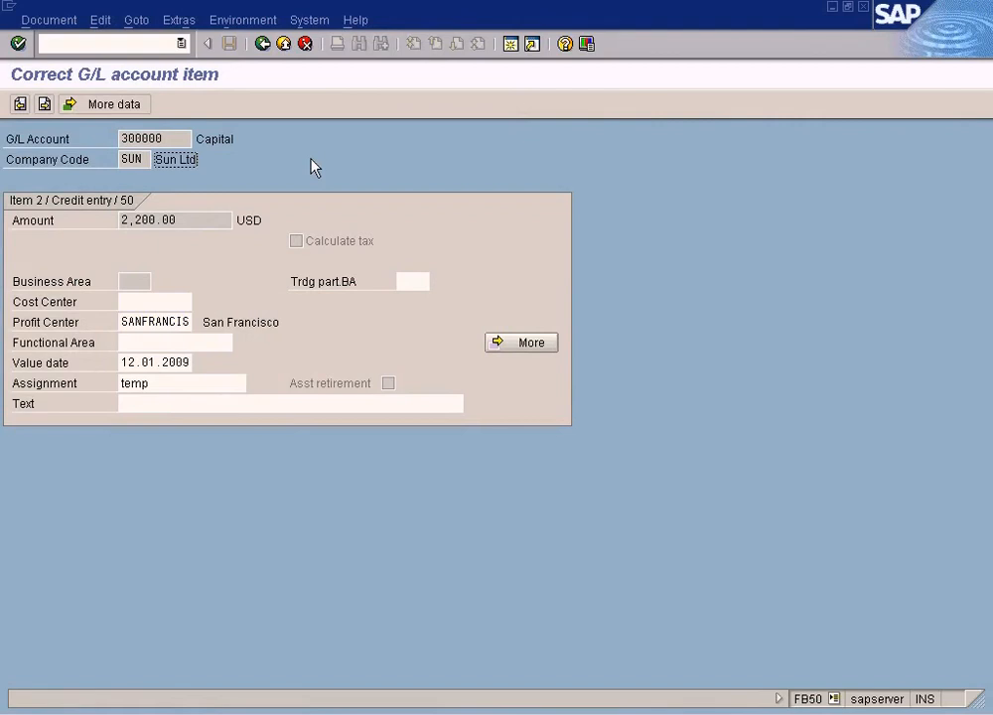
{"action": "left_click", "coordinate": [283, 44]}
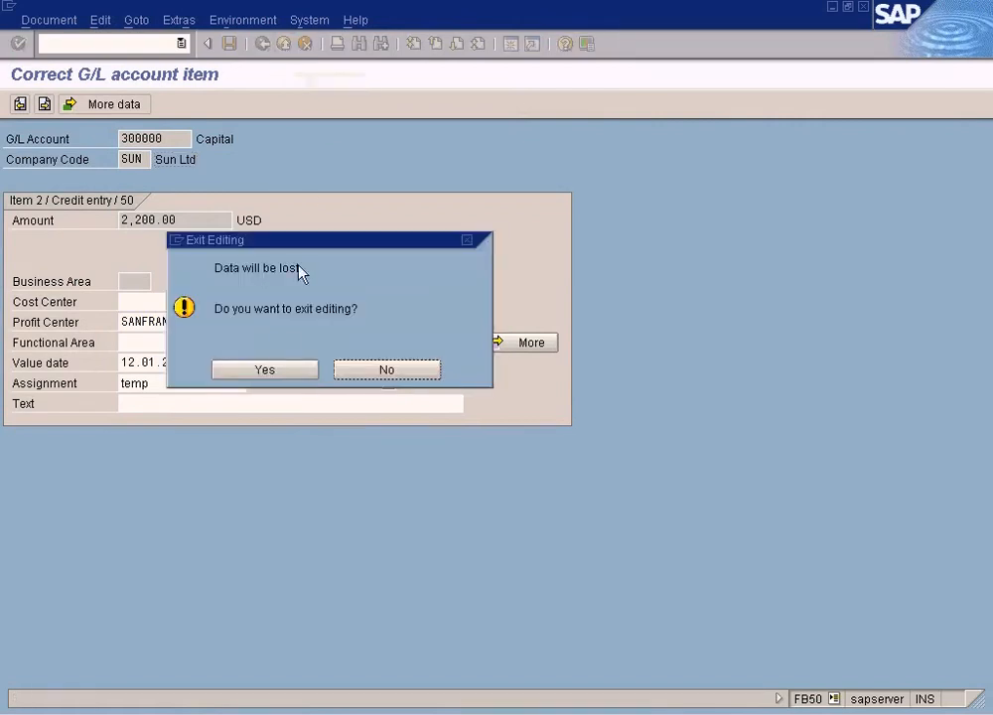
{"action": "left_click", "coordinate": [284, 369]}
{"action": "left_click", "coordinate": [111, 46]}
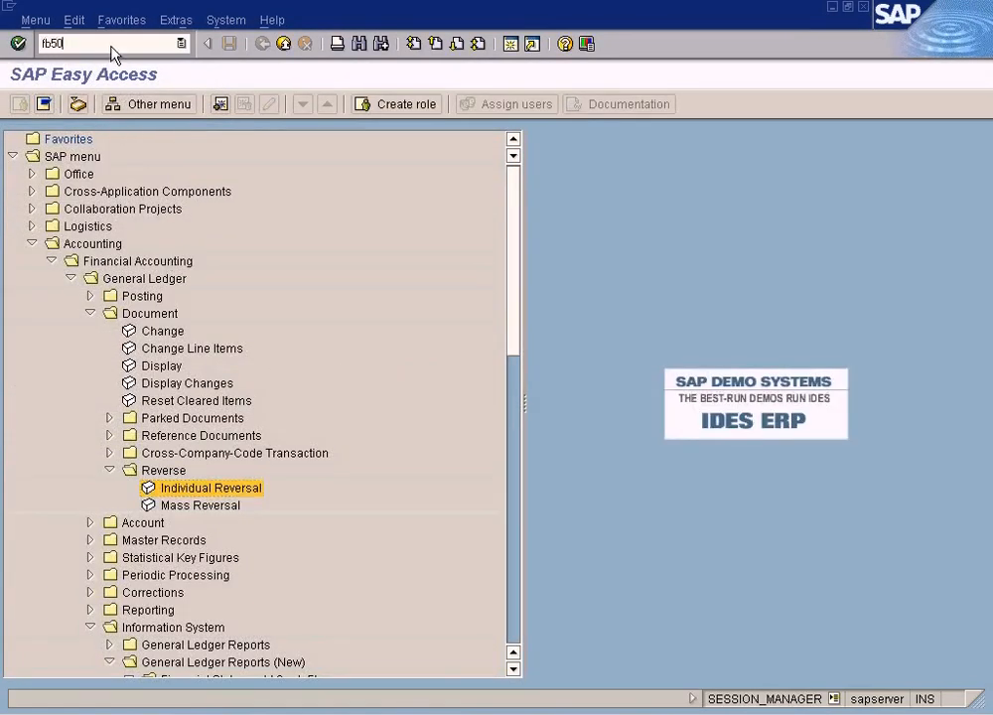
{"action": "type", "text": "fb50"}
{"action": "key", "text": "Return"}
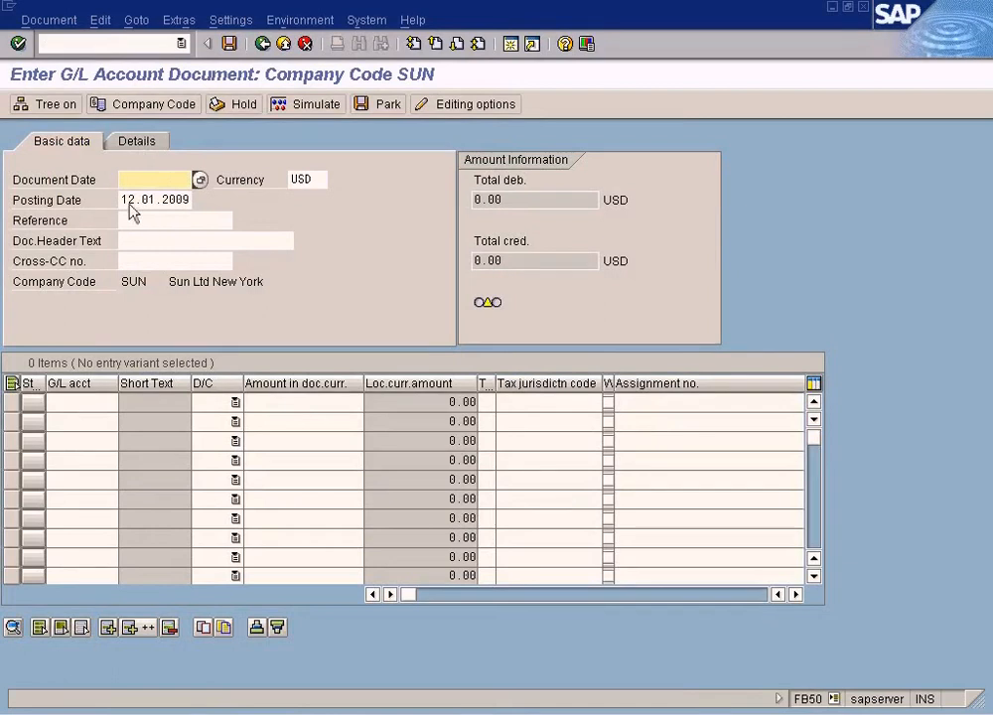
Step: Set the document date to 12.01.2009 by copying the posting date
{"action": "double_click", "coordinate": [129, 204]}
{"action": "key", "text": "ctrl+c"}
{"action": "left_click", "coordinate": [168, 177]}
{"action": "key", "text": "ctrl+v"}
{"action": "left_click", "coordinate": [87, 405]}
{"action": "left_click", "coordinate": [127, 402]}
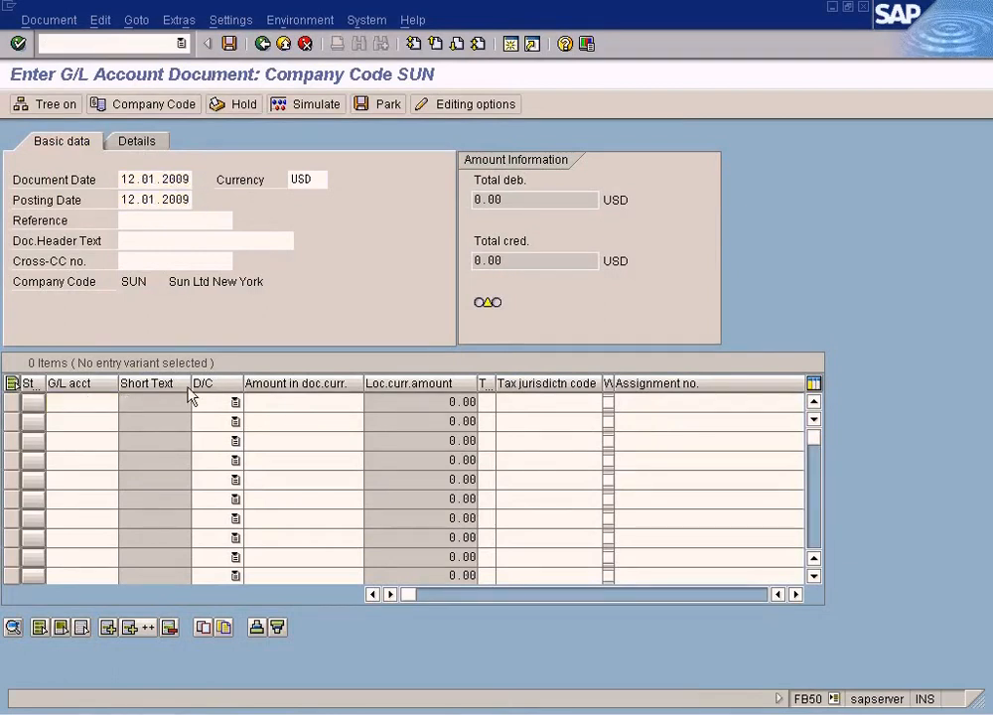
{"action": "left_click", "coordinate": [26, 670]}
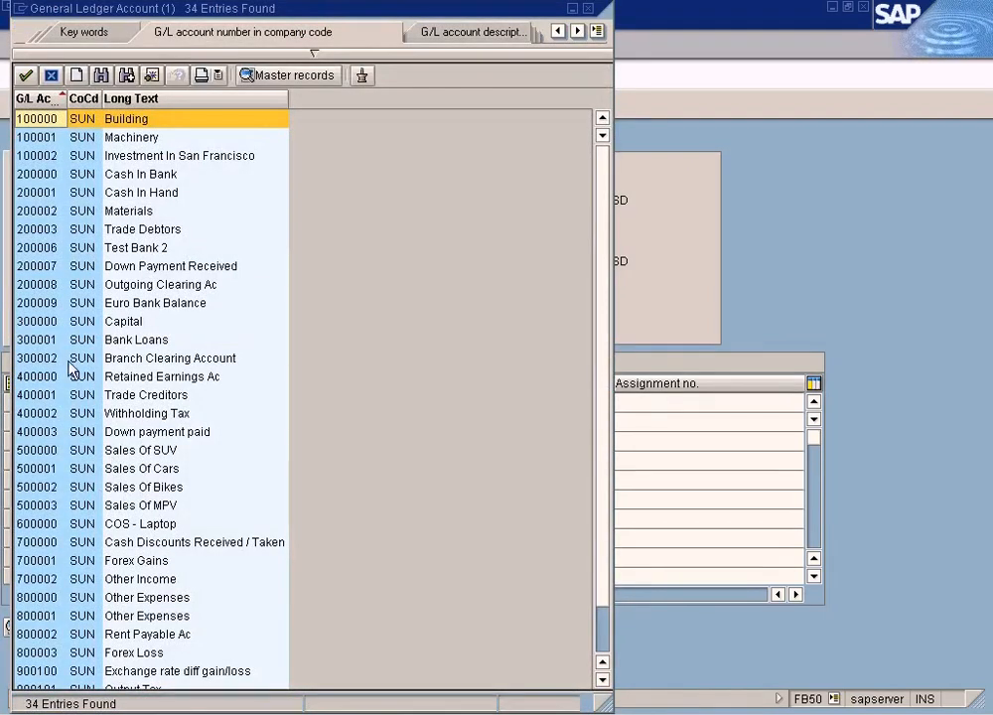
{"action": "double_click", "coordinate": [109, 323]}
{"action": "left_click", "coordinate": [234, 403]}
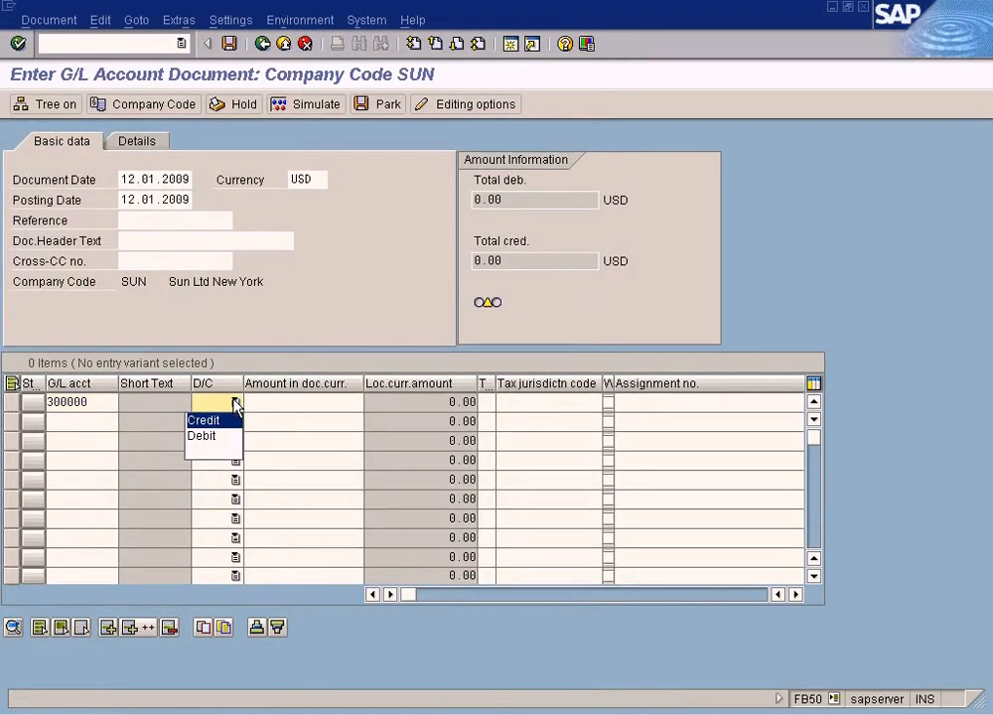
Step: Enter the first line item as a debit of 2200 to Branch Clearing Account 300002, with assignment temp
{"action": "left_click", "coordinate": [98, 404]}
{"action": "key", "text": "F4"}
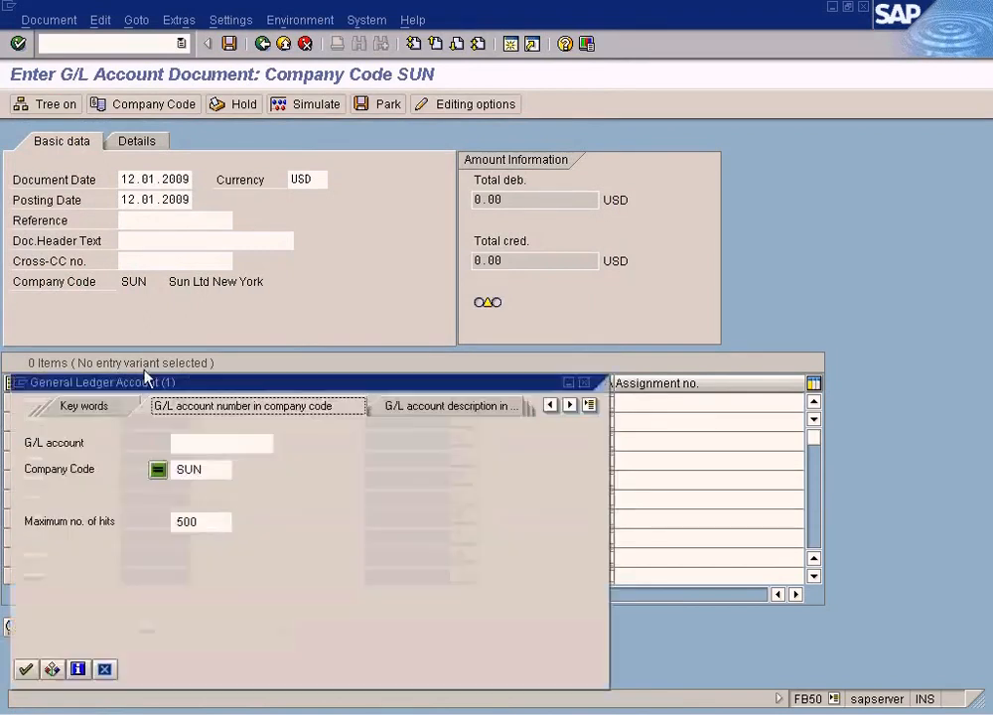
{"action": "key", "text": "Return"}
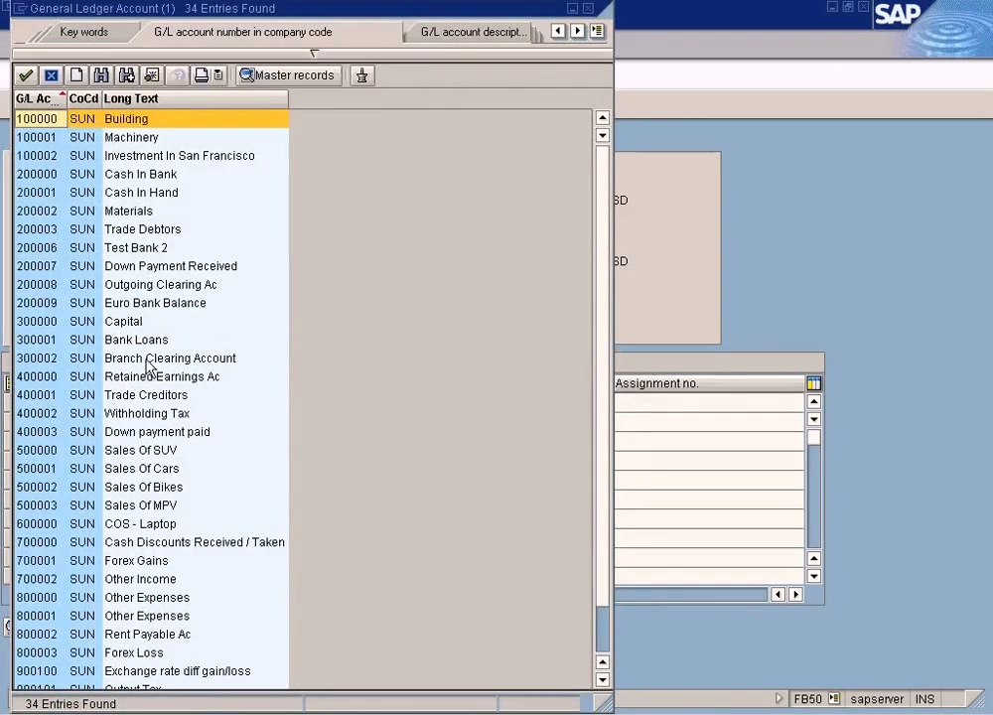
{"action": "double_click", "coordinate": [142, 361]}
{"action": "left_click", "coordinate": [235, 402]}
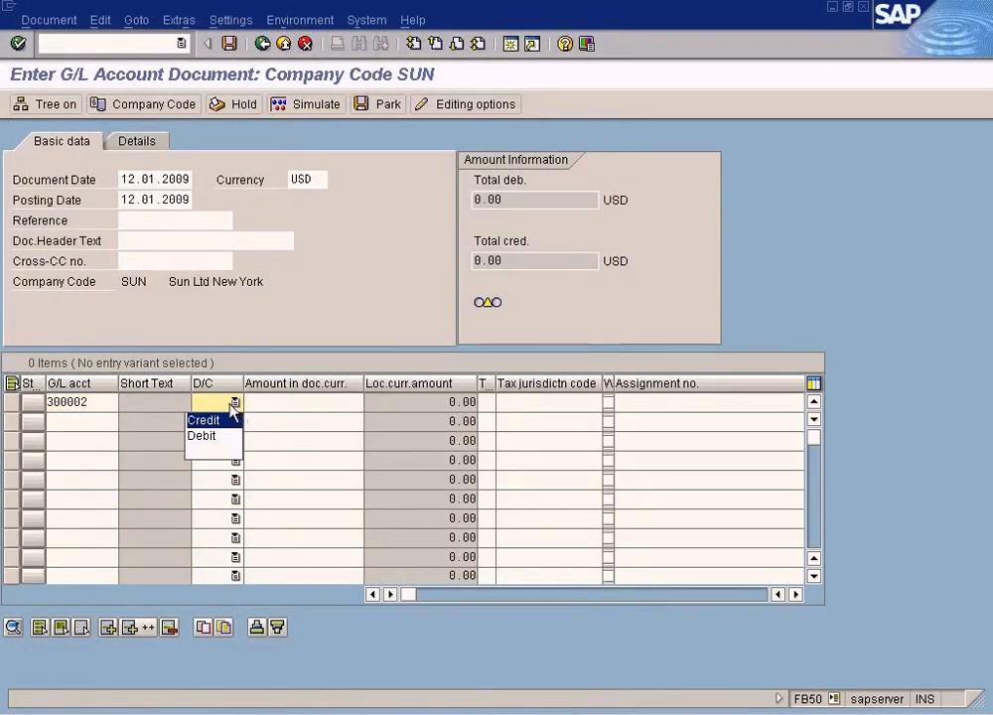
{"action": "left_click", "coordinate": [221, 436]}
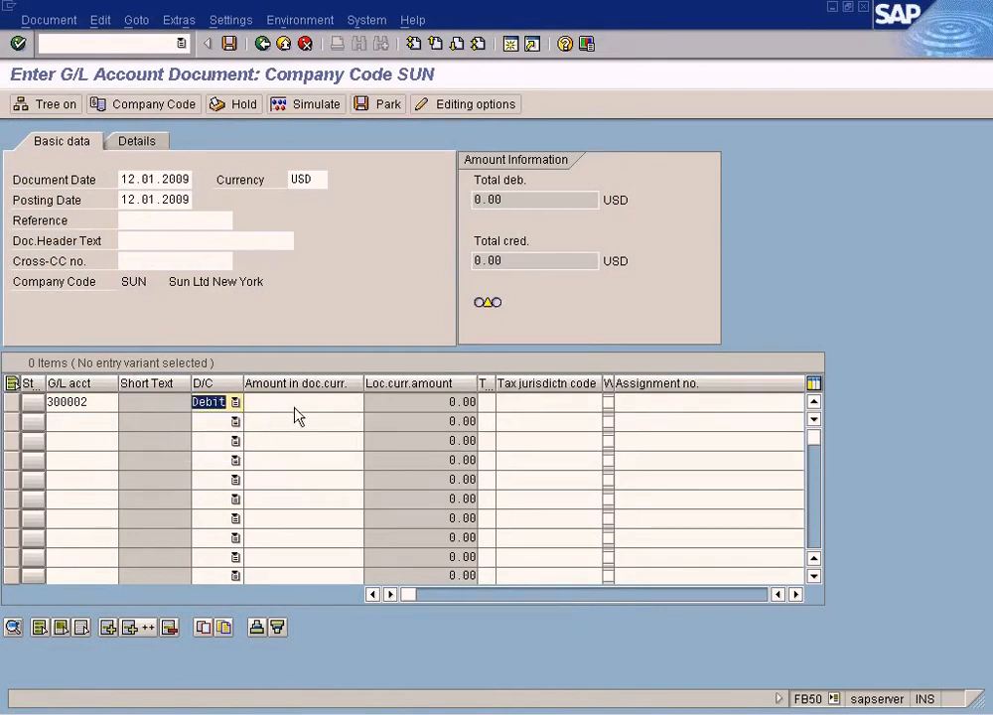
{"action": "left_click", "coordinate": [293, 411]}
{"action": "type", "text": "2200"}
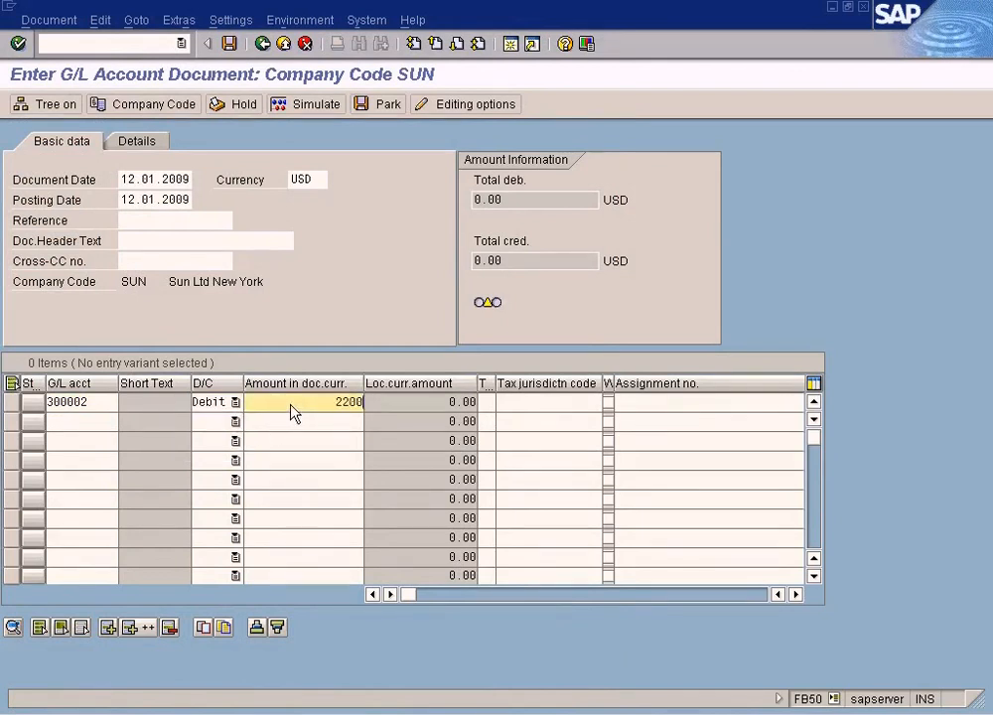
{"action": "left_click", "coordinate": [633, 402]}
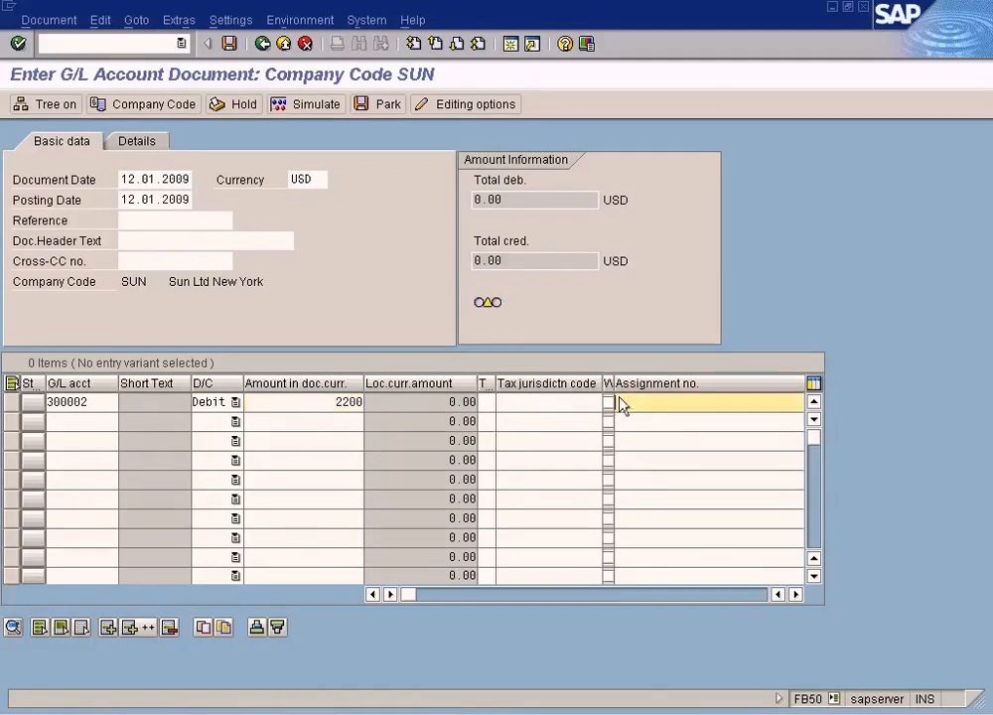
Step: Choose Capital account 300000 from the company code's accounts for the second line item
{"action": "left_click", "coordinate": [117, 421]}
{"action": "left_click", "coordinate": [128, 422]}
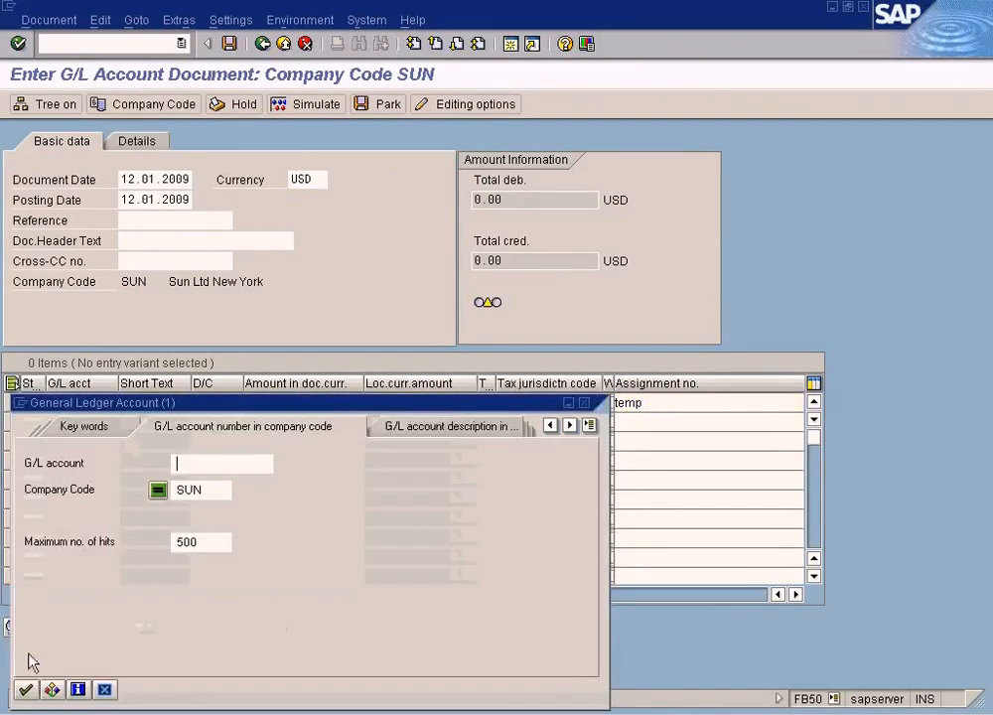
{"action": "key", "text": "Return"}
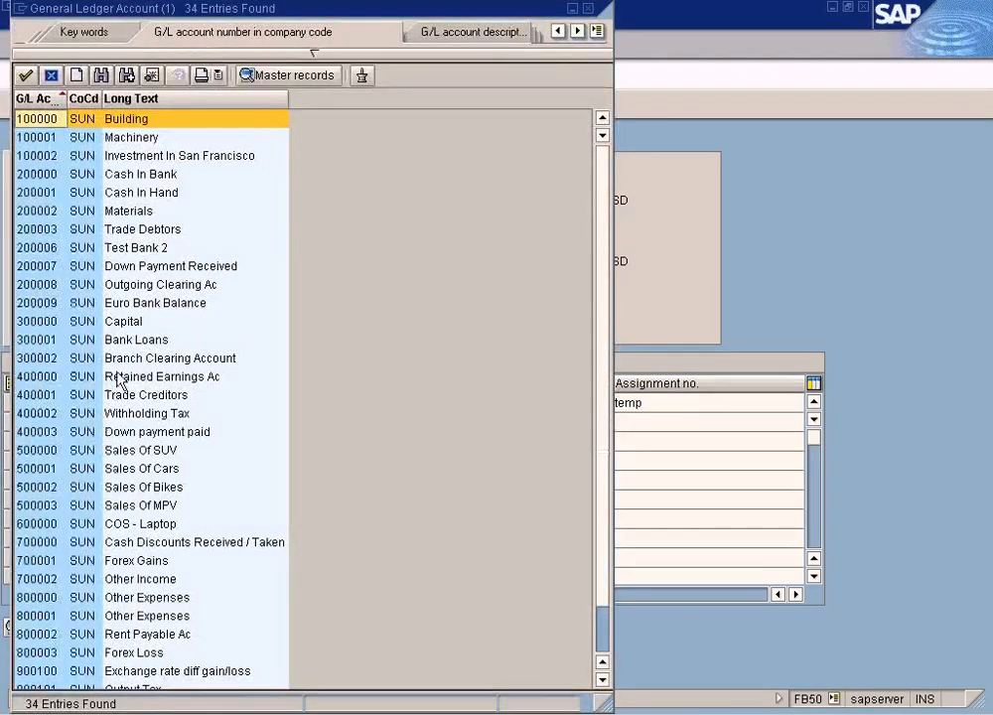
{"action": "left_click", "coordinate": [142, 322]}
{"action": "double_click", "coordinate": [144, 328]}
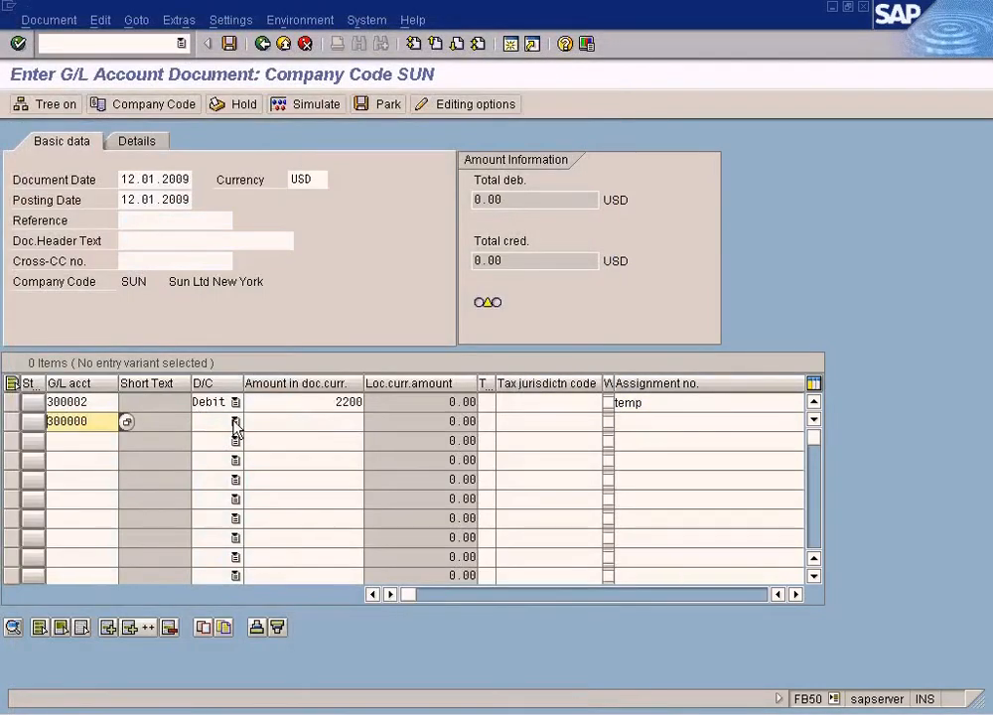
Step: Make the Capital line a credit of 2200 with assignment temp
{"action": "left_click", "coordinate": [223, 422]}
{"action": "left_click", "coordinate": [206, 439]}
{"action": "left_click", "coordinate": [294, 430]}
{"action": "type", "text": "2200"}
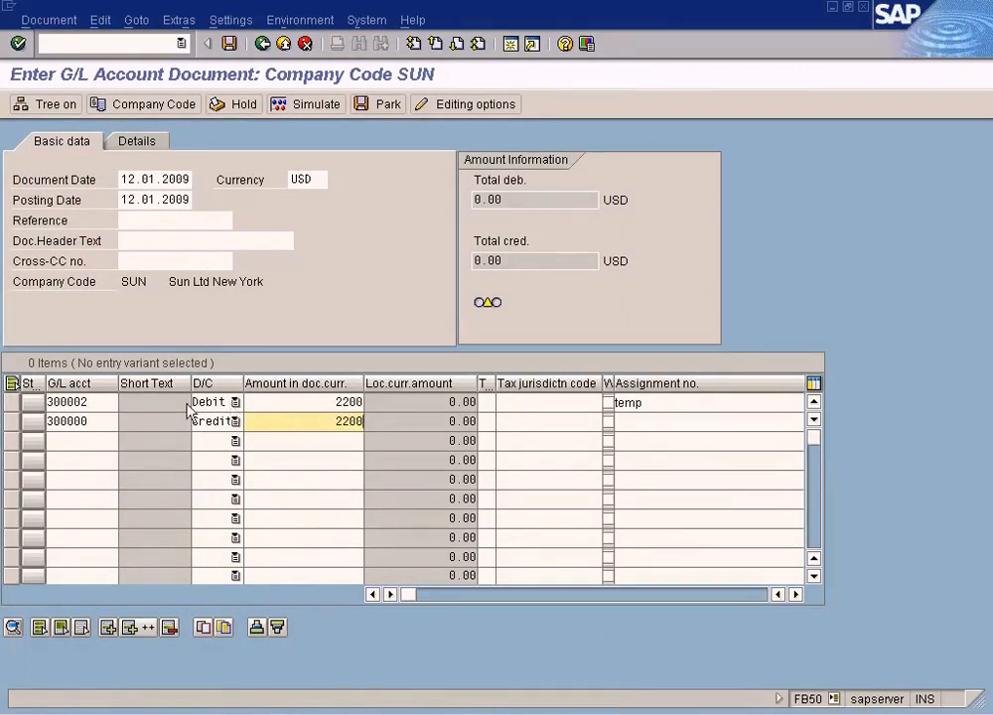
{"action": "left_click", "coordinate": [307, 402]}
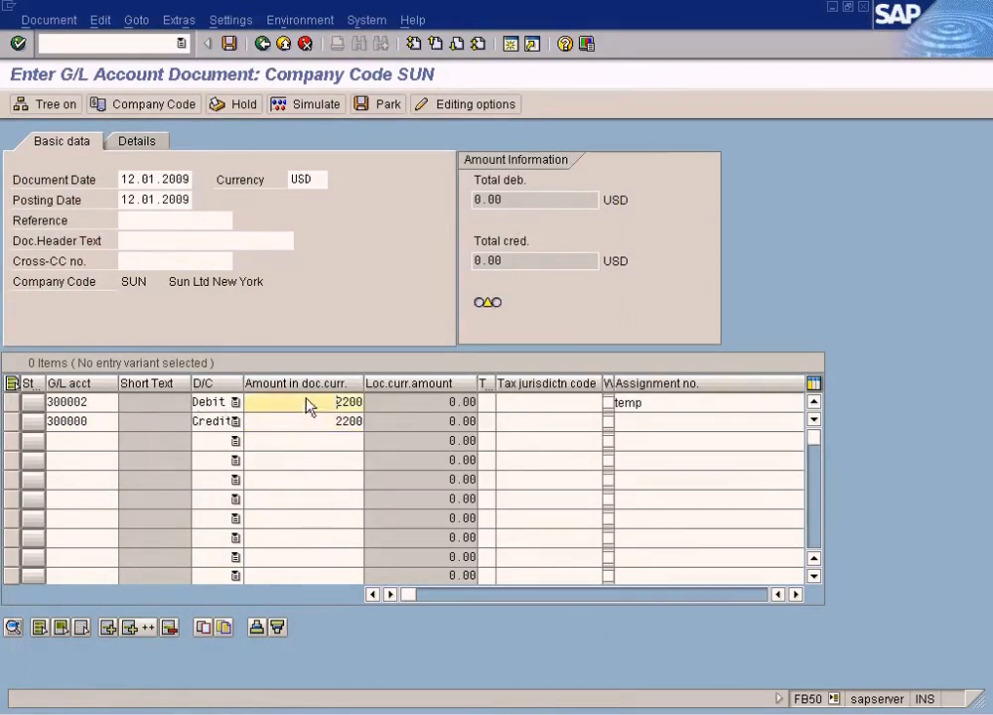
{"action": "left_click", "coordinate": [634, 429]}
{"action": "type", "text": "temp"}
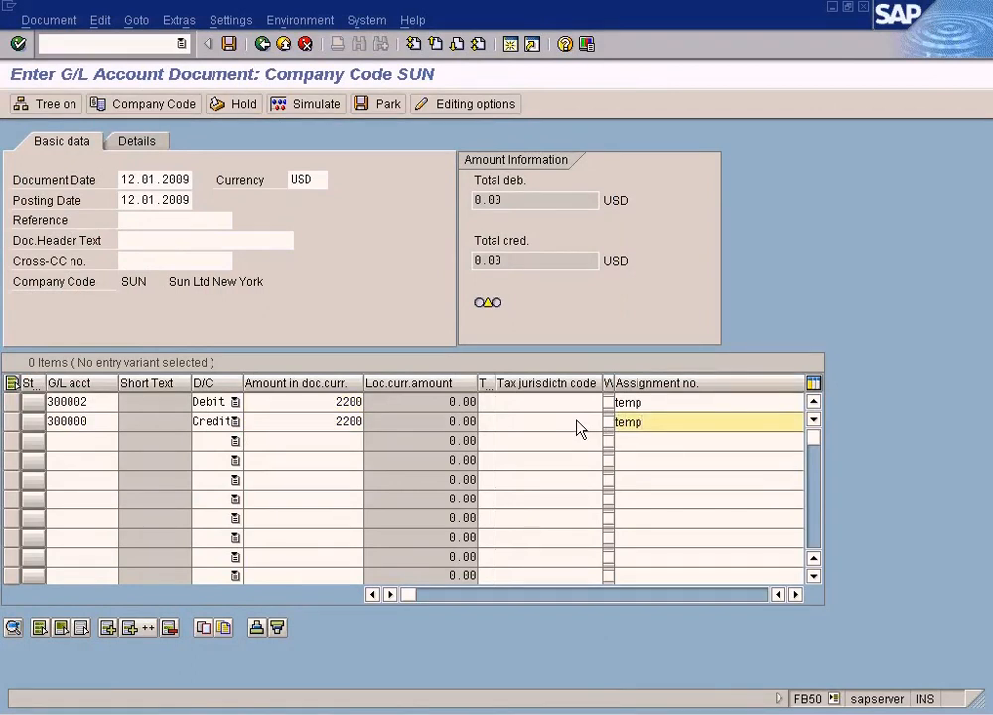
{"action": "left_click", "coordinate": [317, 429]}
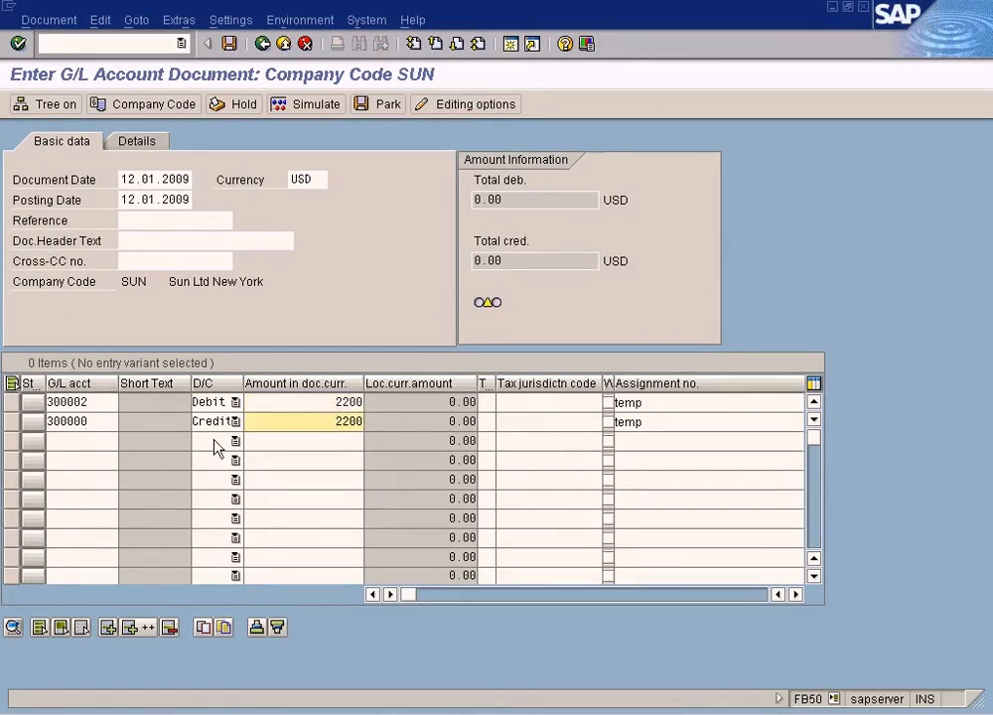
{"action": "left_click", "coordinate": [98, 429]}
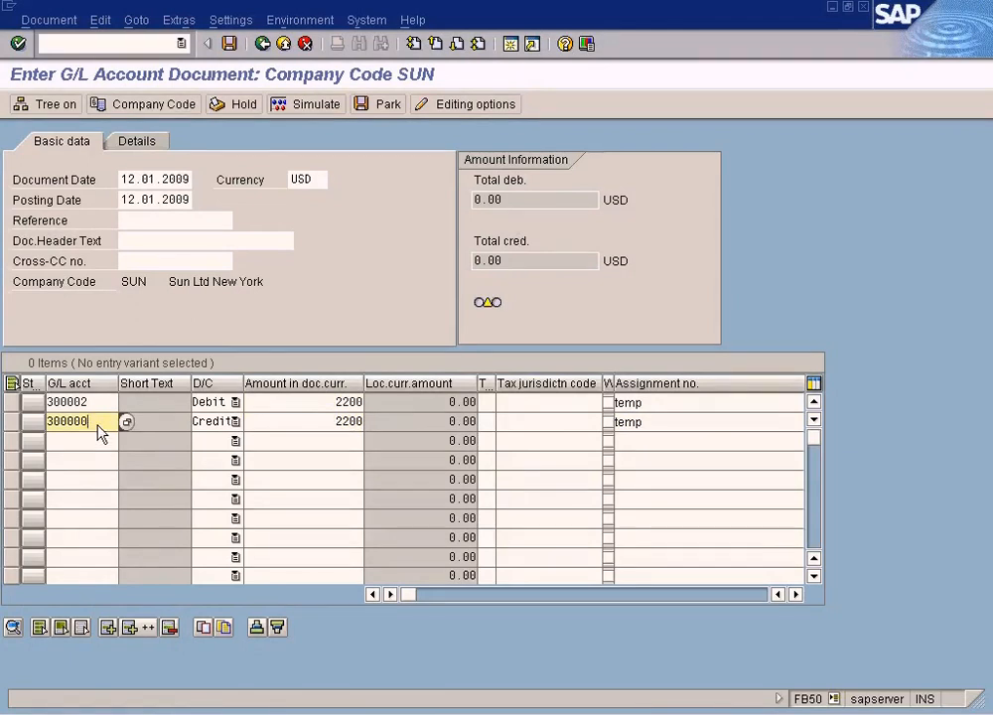
Step: Assign profit center SANFRANCIS to the Capital credit line and post the G/L document
{"action": "left_click", "coordinate": [706, 422]}
{"action": "key", "text": "Tab"}
{"action": "key", "text": "Tab"}
{"action": "key", "text": "Tab"}
{"action": "key", "text": "Tab"}
{"action": "key", "text": "Tab"}
{"action": "key", "text": "Tab"}
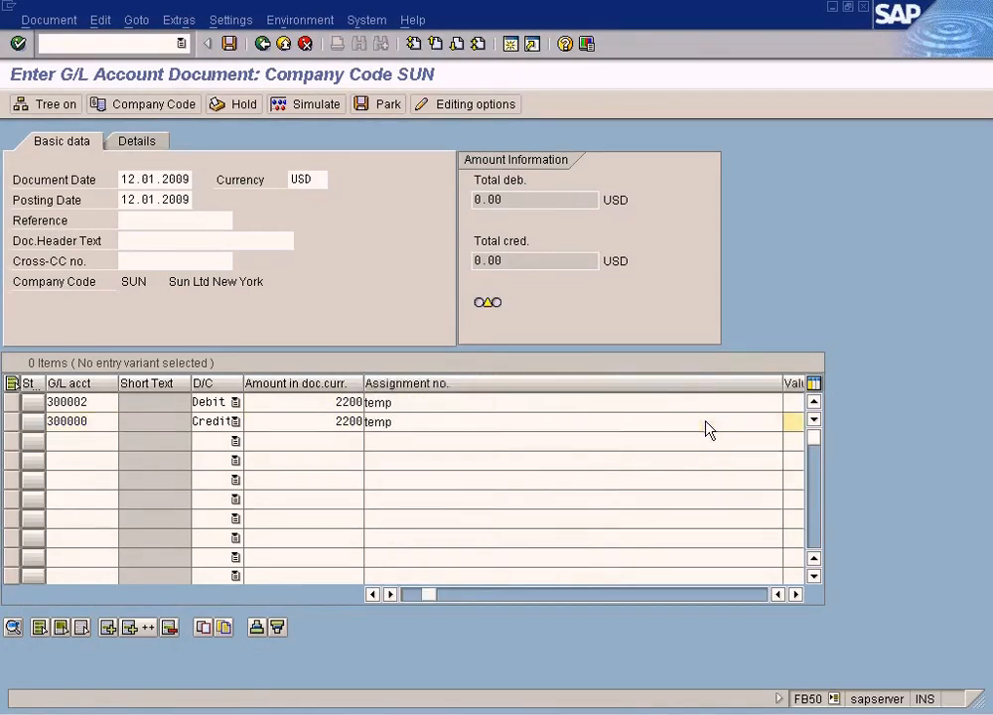
{"action": "key", "text": "Tab"}
{"action": "key", "text": "Tab"}
{"action": "key", "text": "Tab"}
{"action": "key", "text": "Tab"}
{"action": "key", "text": "Tab"}
{"action": "key", "text": "Tab"}
{"action": "key", "text": "Tab"}
{"action": "key", "text": "Tab"}
{"action": "key", "text": "Tab"}
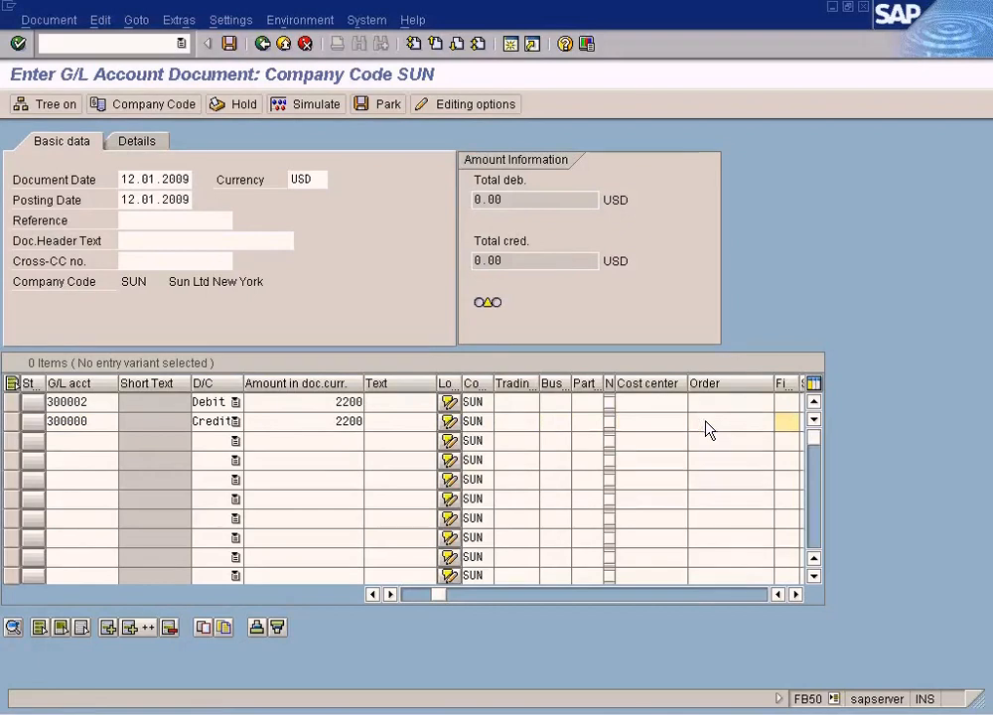
{"action": "key", "text": "Tab"}
{"action": "key", "text": "Tab"}
{"action": "key", "text": "Tab"}
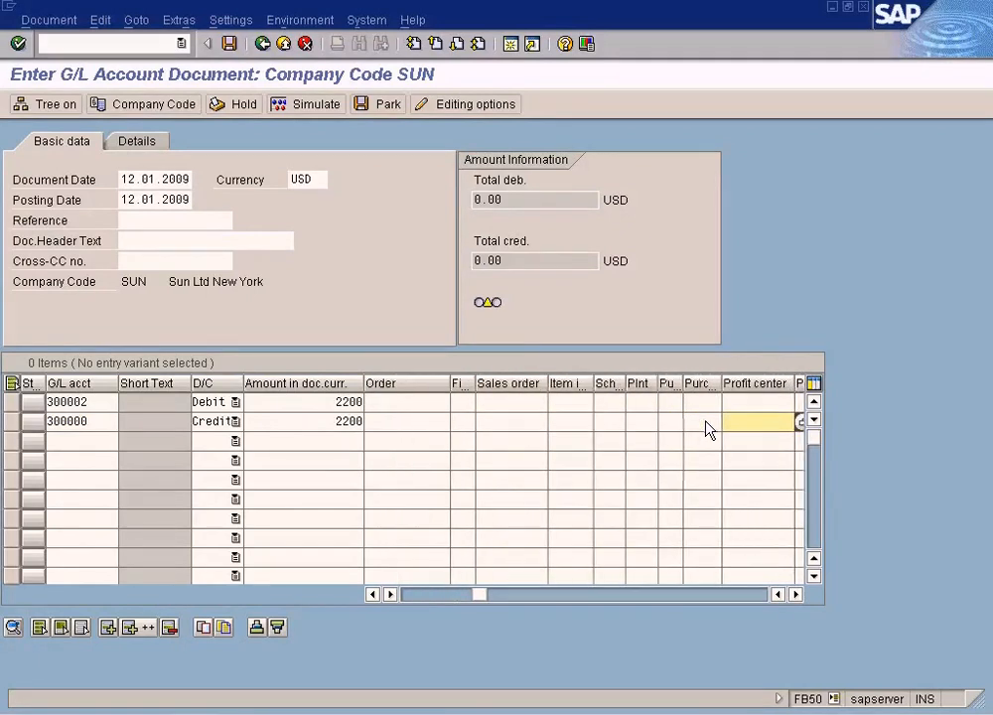
{"action": "left_click", "coordinate": [800, 422]}
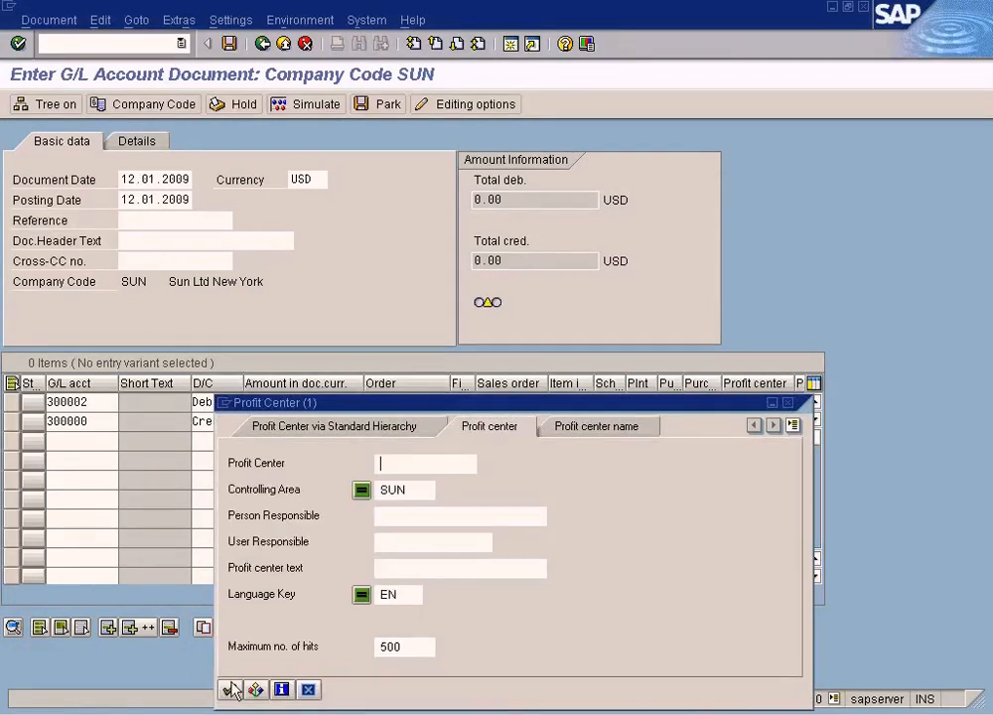
{"action": "left_click", "coordinate": [229, 689]}
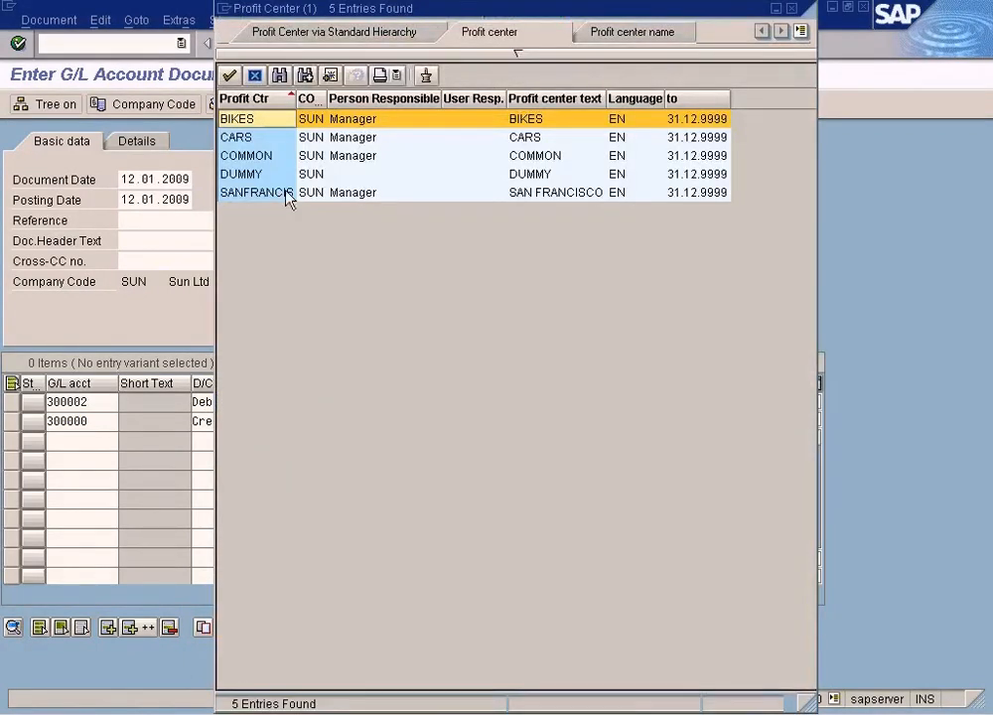
{"action": "double_click", "coordinate": [288, 195]}
{"action": "left_click", "coordinate": [309, 104]}
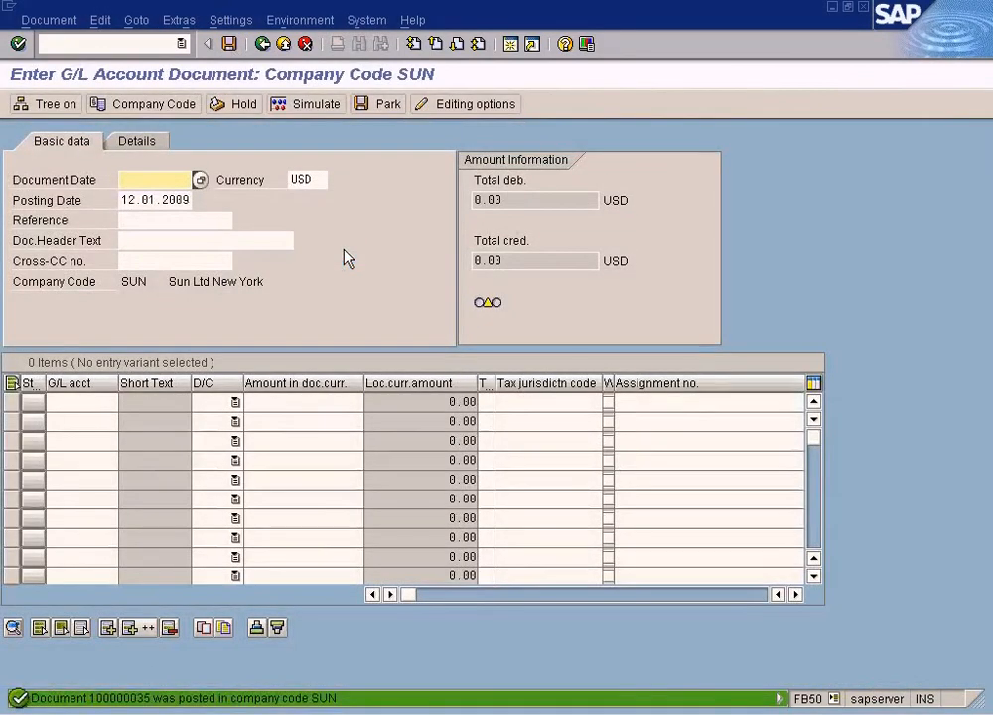
Step: Rerun the Sun Ltd financial statement to check the Capital balance, and compare it with the untitled transfer diagram in Paint
{"action": "left_click", "coordinate": [328, 714]}
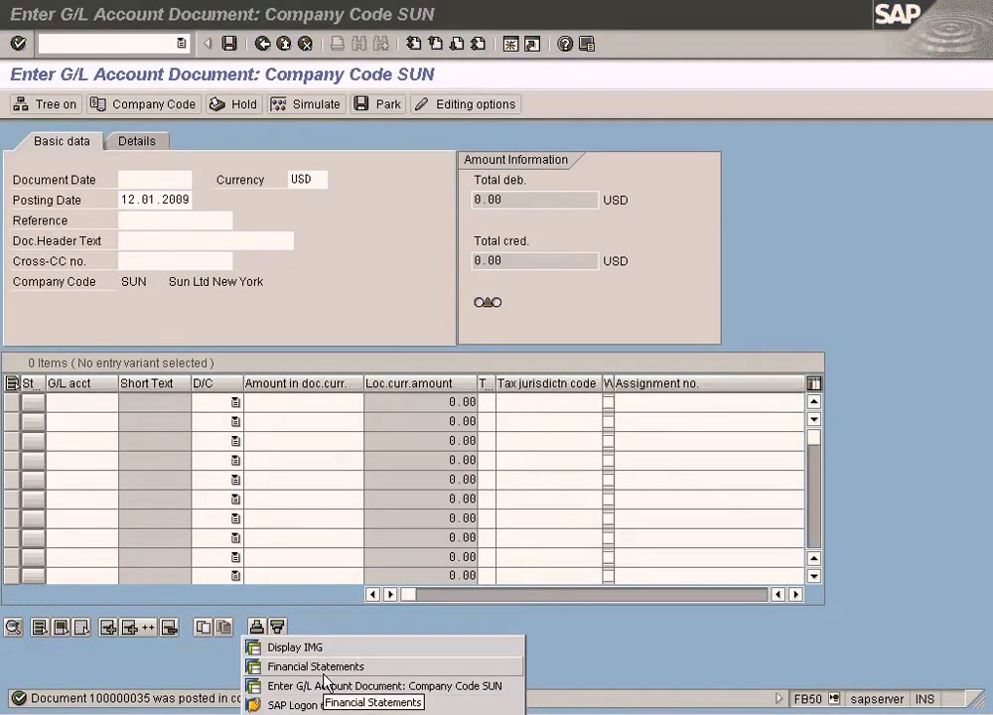
{"action": "left_click", "coordinate": [575, 634]}
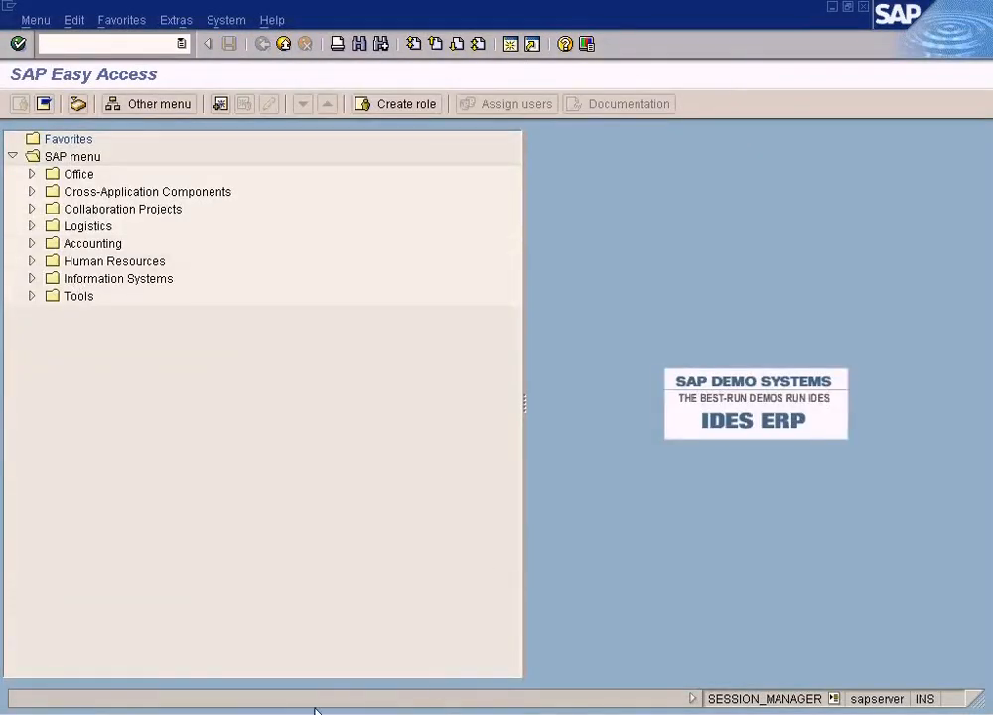
{"action": "left_click", "coordinate": [315, 710]}
{"action": "left_click", "coordinate": [316, 664]}
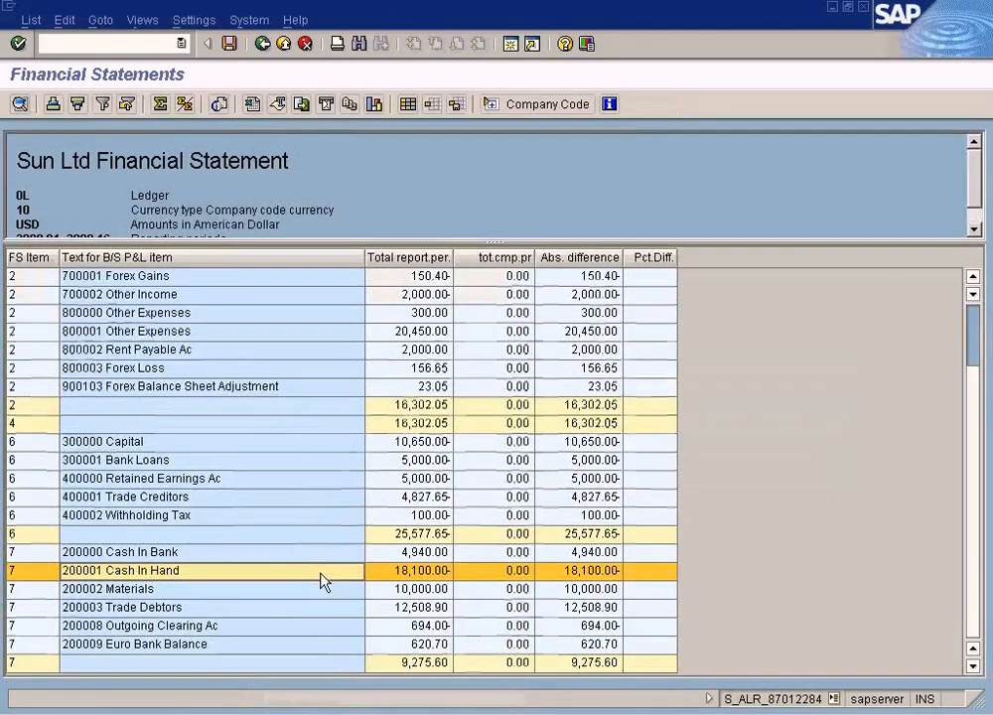
{"action": "left_click", "coordinate": [262, 44]}
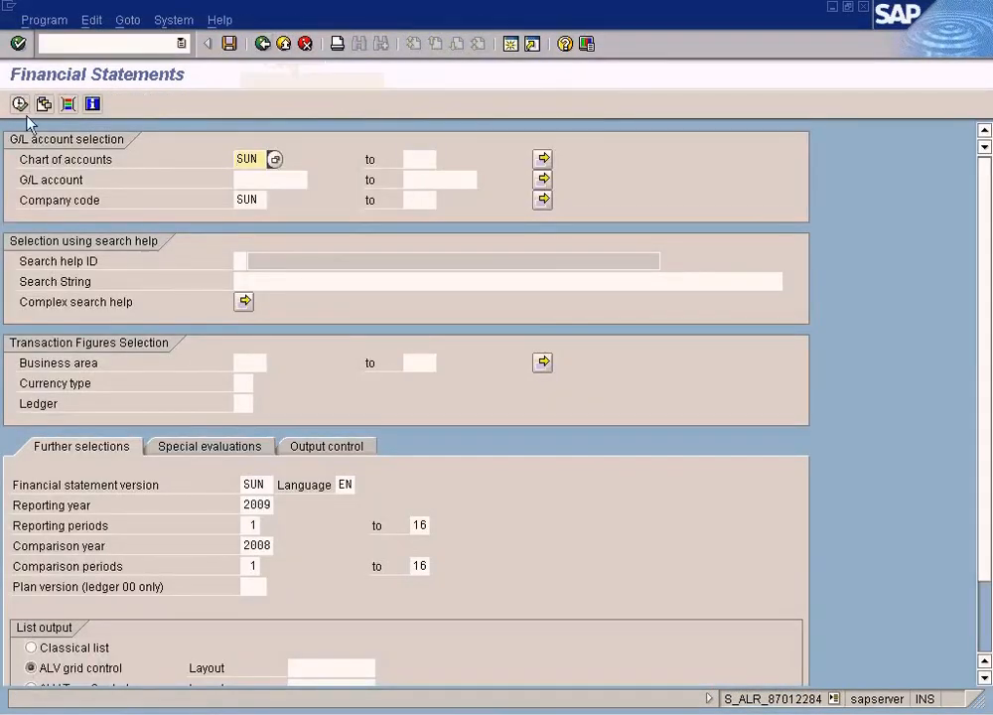
{"action": "left_click", "coordinate": [19, 104]}
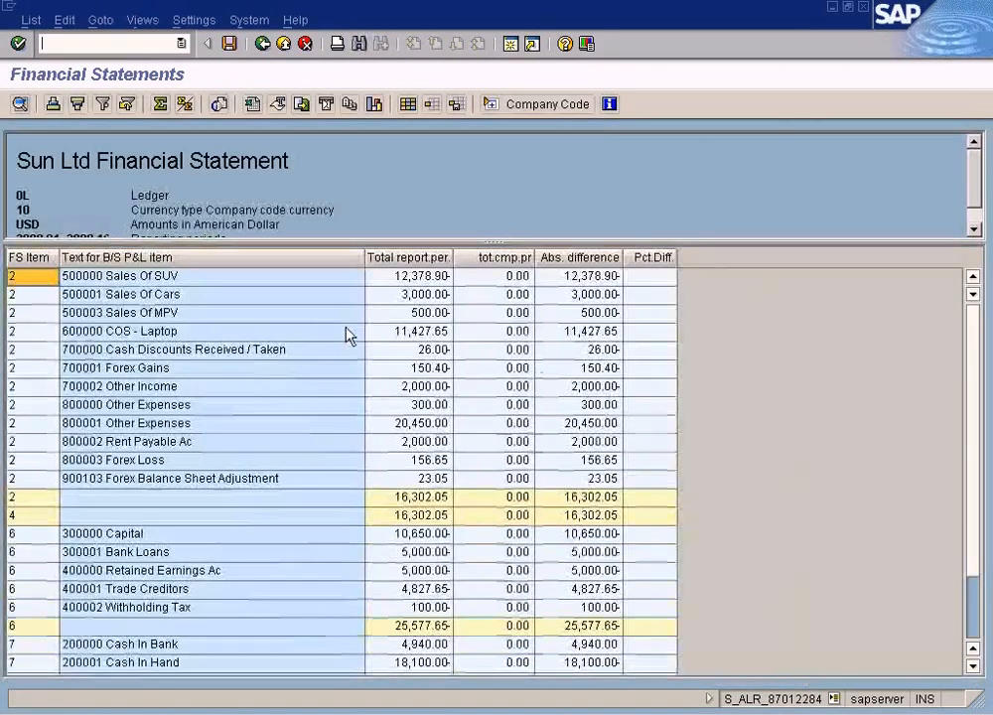
{"action": "left_click", "coordinate": [417, 539]}
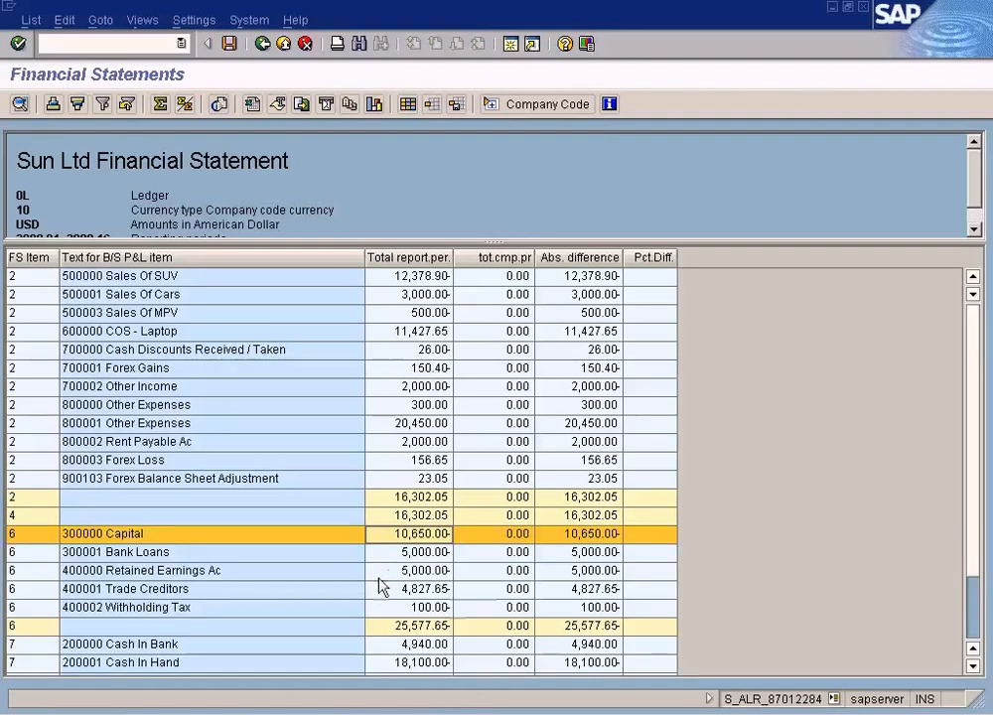
{"action": "left_click", "coordinate": [492, 709]}
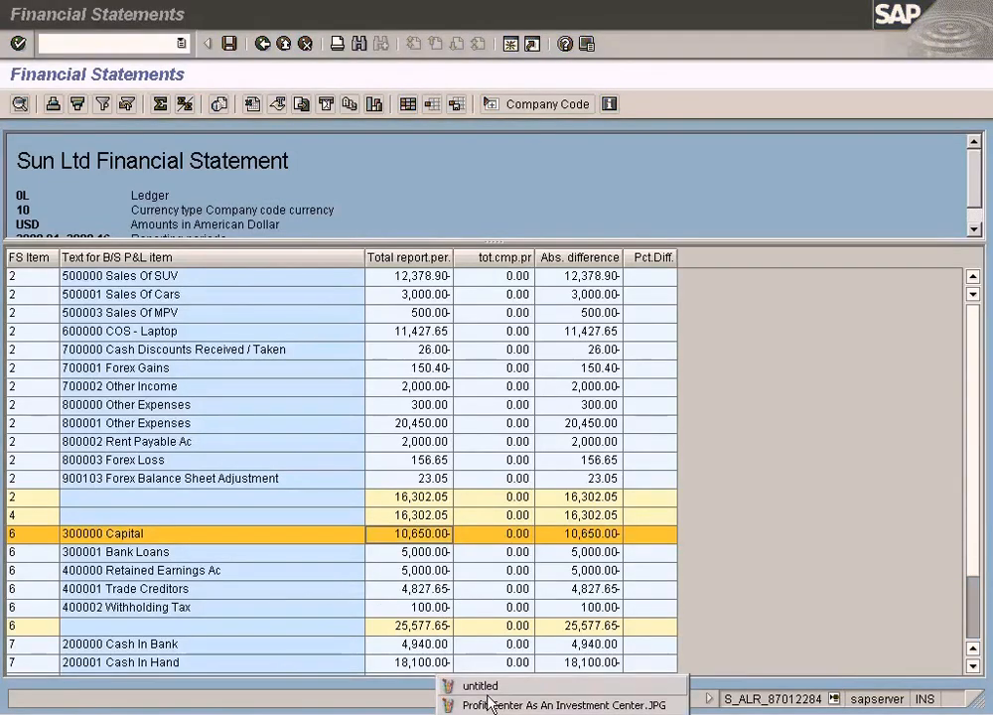
{"action": "left_click", "coordinate": [482, 685]}
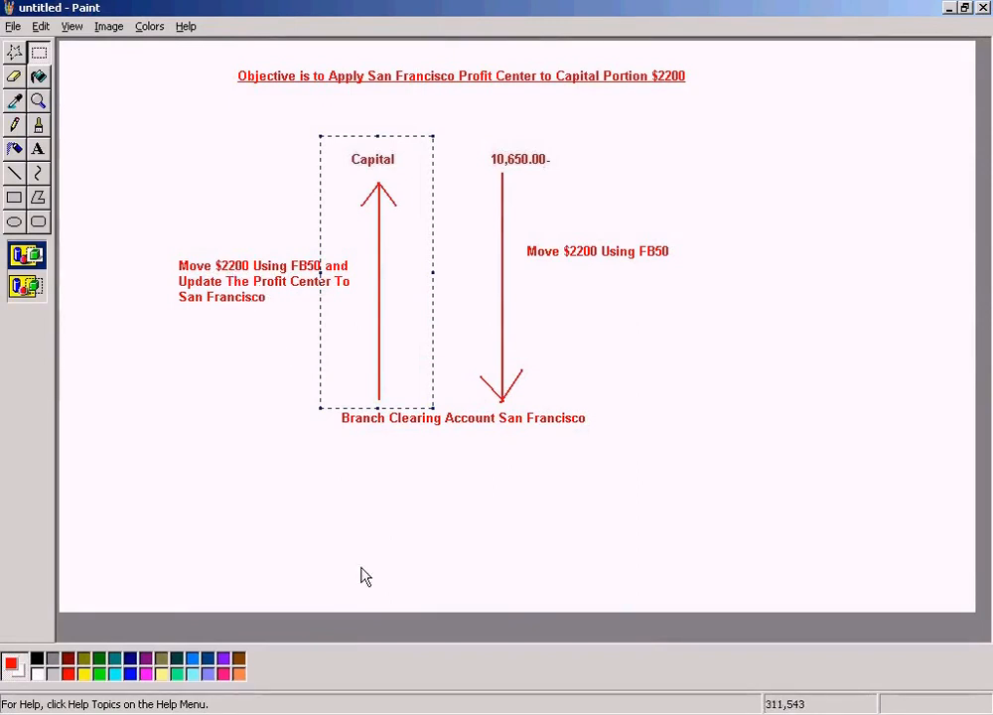
Step: Return to SAP Easy Access and open the actual line items report for Profit Center Accounting under Controlling
{"action": "left_click", "coordinate": [310, 707]}
{"action": "left_click", "coordinate": [316, 627]}
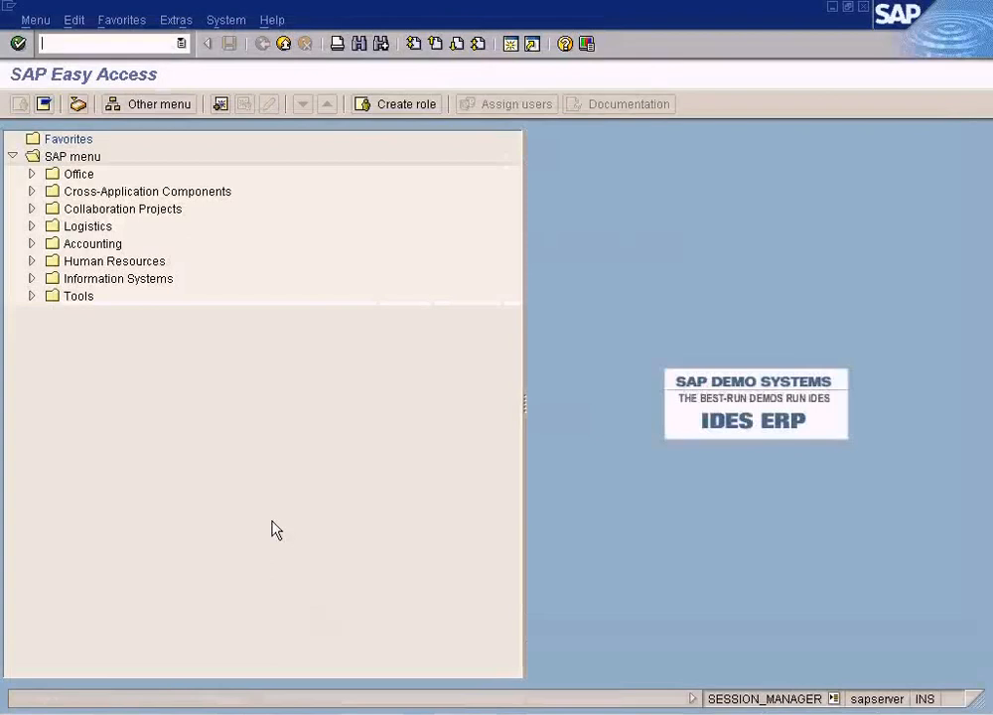
{"action": "left_click", "coordinate": [32, 244]}
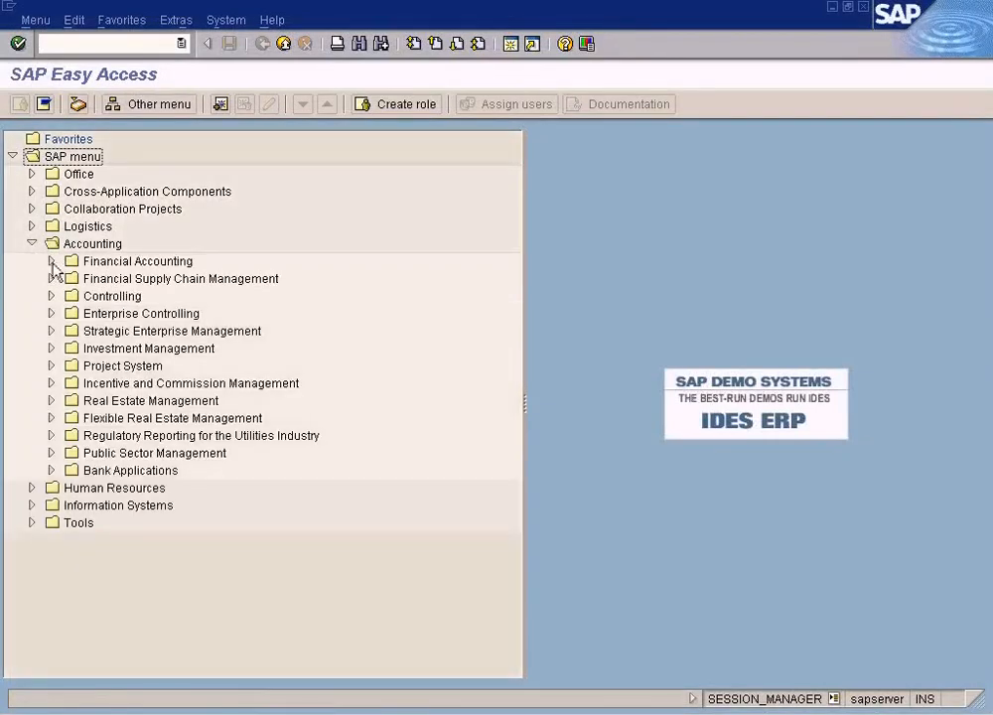
{"action": "left_click", "coordinate": [51, 261]}
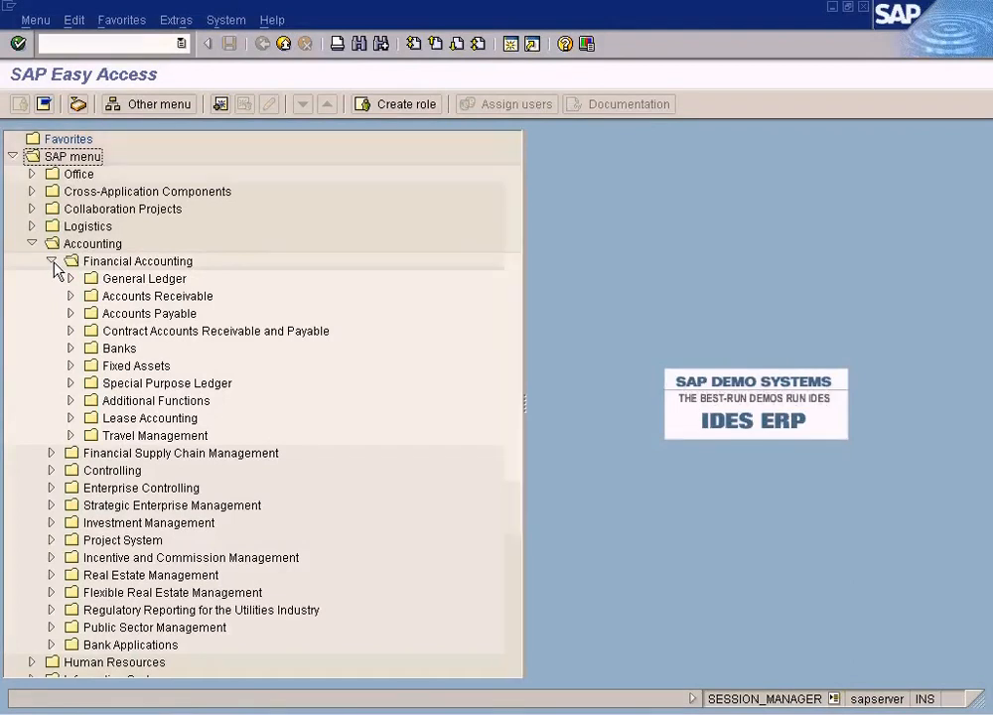
{"action": "left_click", "coordinate": [51, 261]}
{"action": "left_click", "coordinate": [52, 296]}
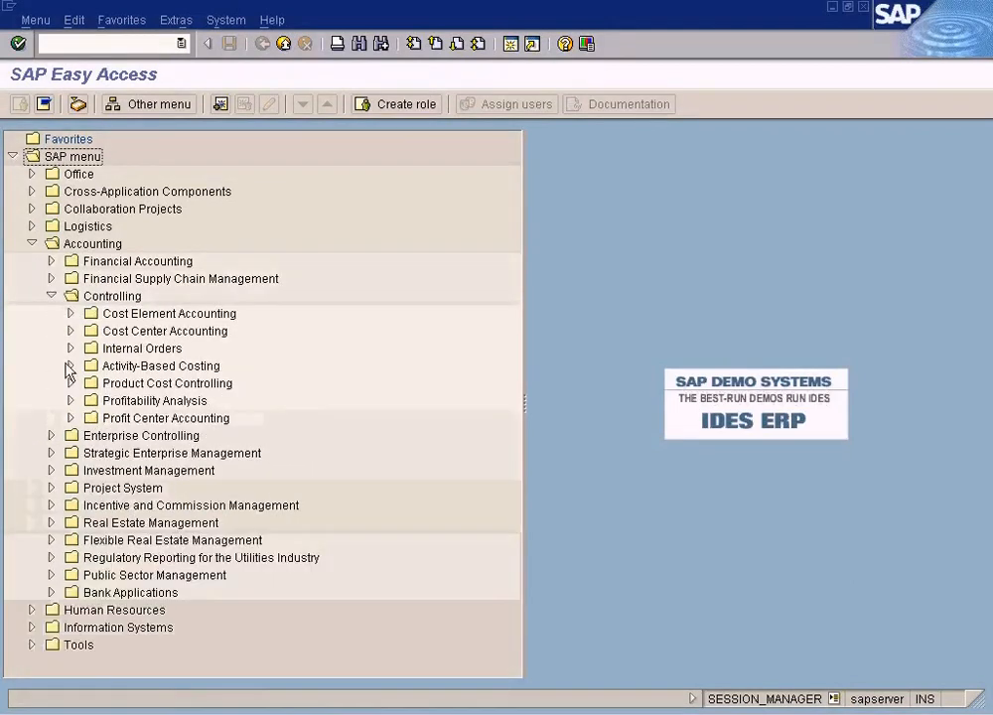
{"action": "left_click", "coordinate": [70, 418]}
{"action": "left_click", "coordinate": [91, 488]}
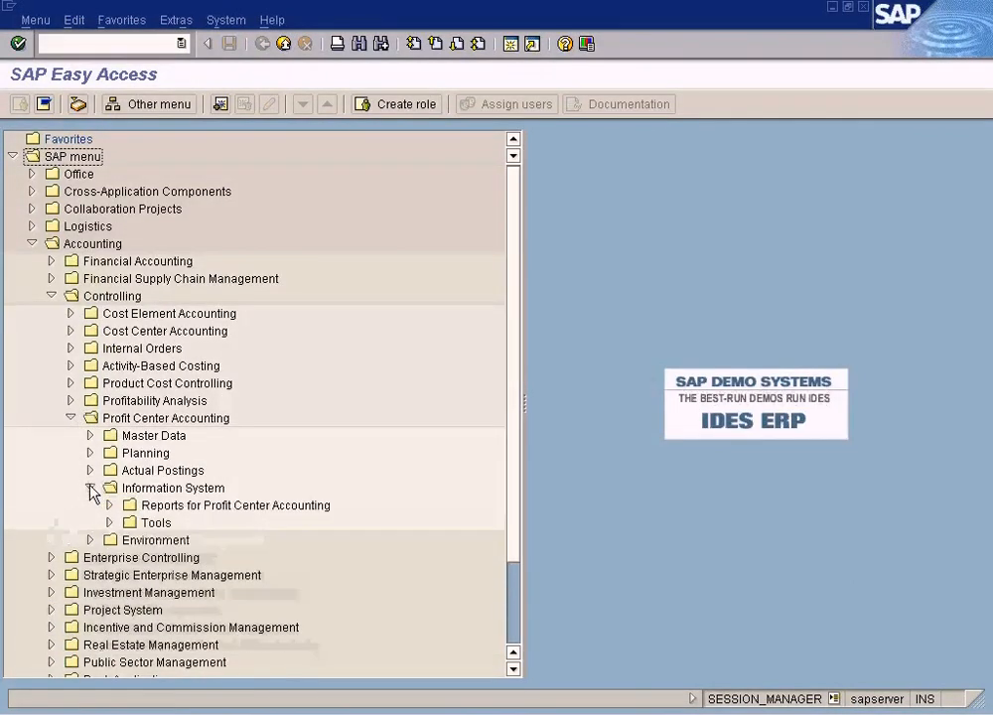
{"action": "scroll", "coordinate": [99, 487], "scroll_direction": "down", "scroll_amount": 1}
{"action": "left_click", "coordinate": [110, 470]}
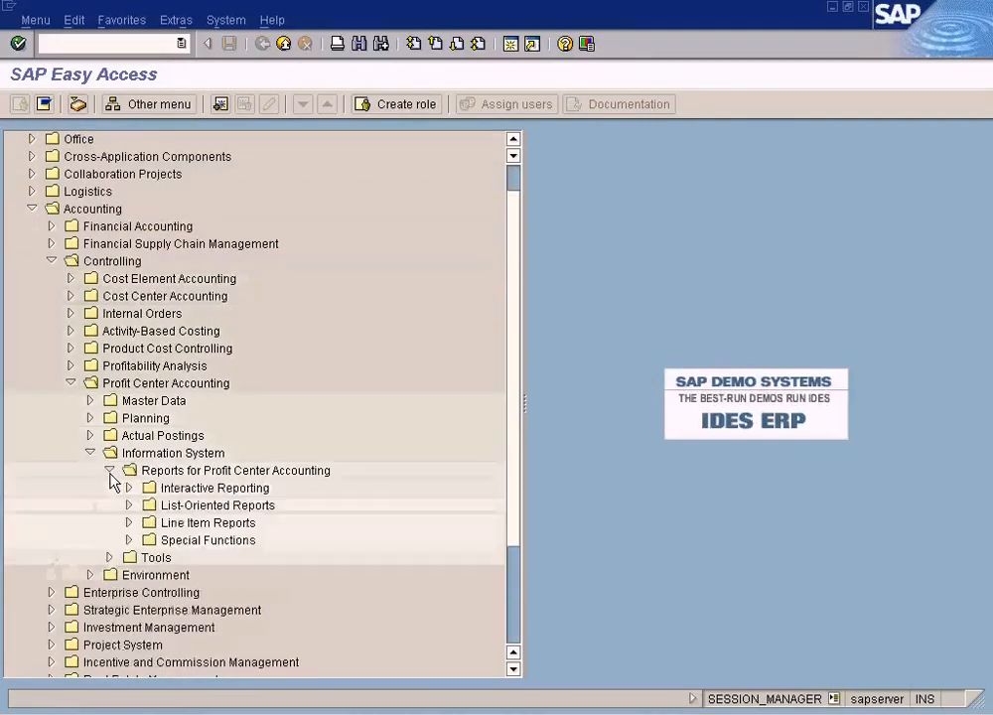
{"action": "left_click", "coordinate": [128, 522]}
{"action": "scroll", "coordinate": [263, 486], "scroll_direction": "down", "scroll_amount": 1}
{"action": "double_click", "coordinate": [263, 487]}
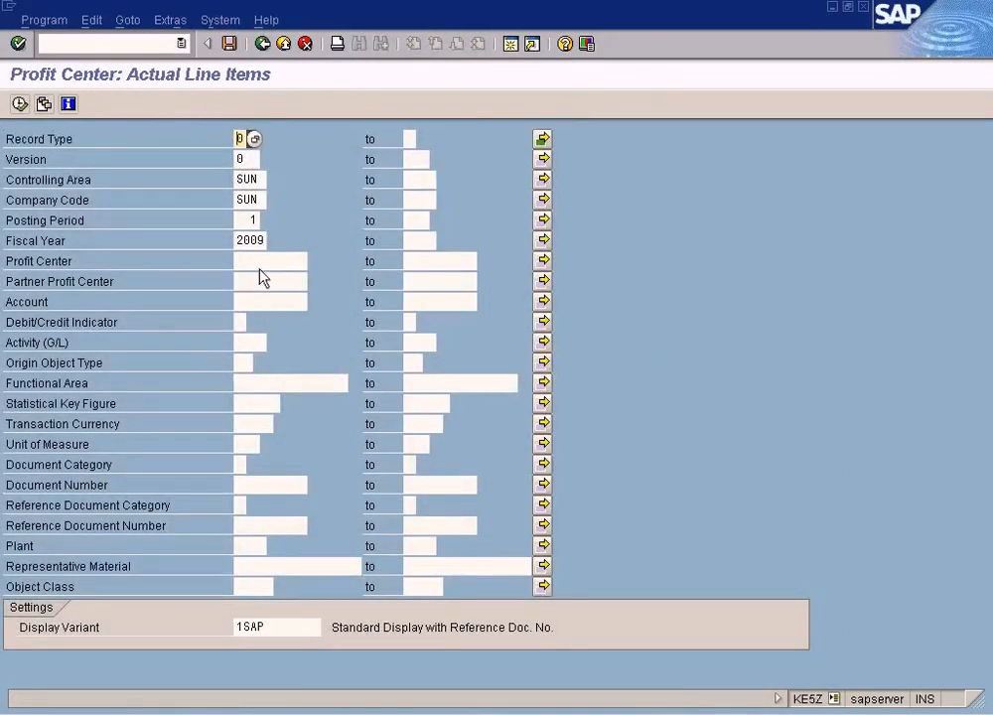
Step: Display the actual line items for profit center SANFRANCIS and check the amount posted to Capital
{"action": "left_click", "coordinate": [260, 262]}
{"action": "left_click", "coordinate": [313, 259]}
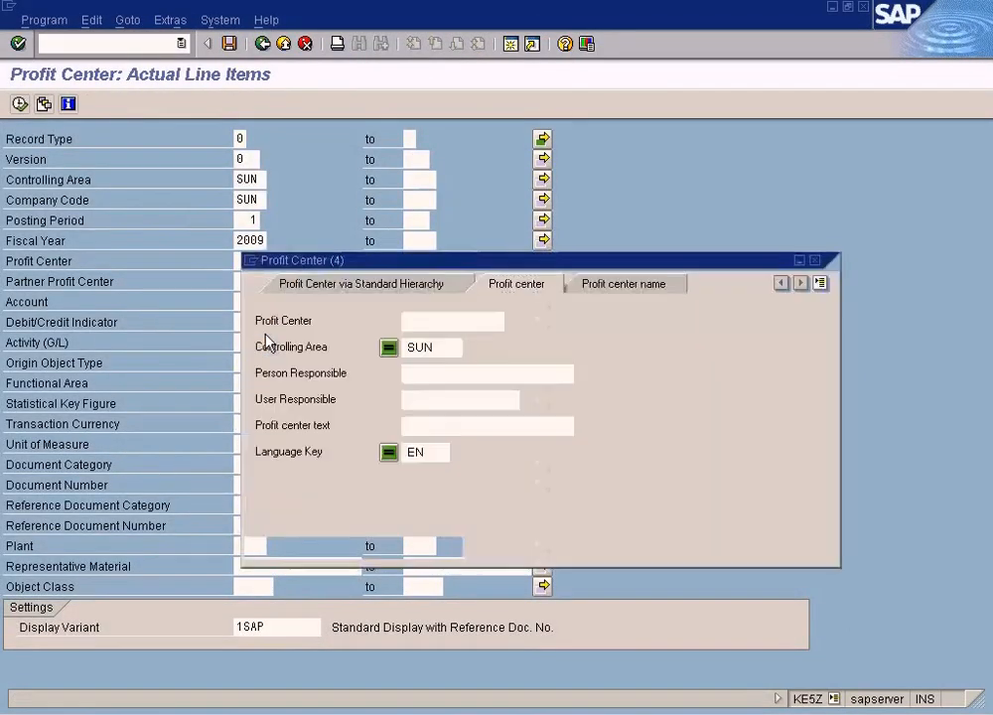
{"action": "left_click", "coordinate": [256, 548]}
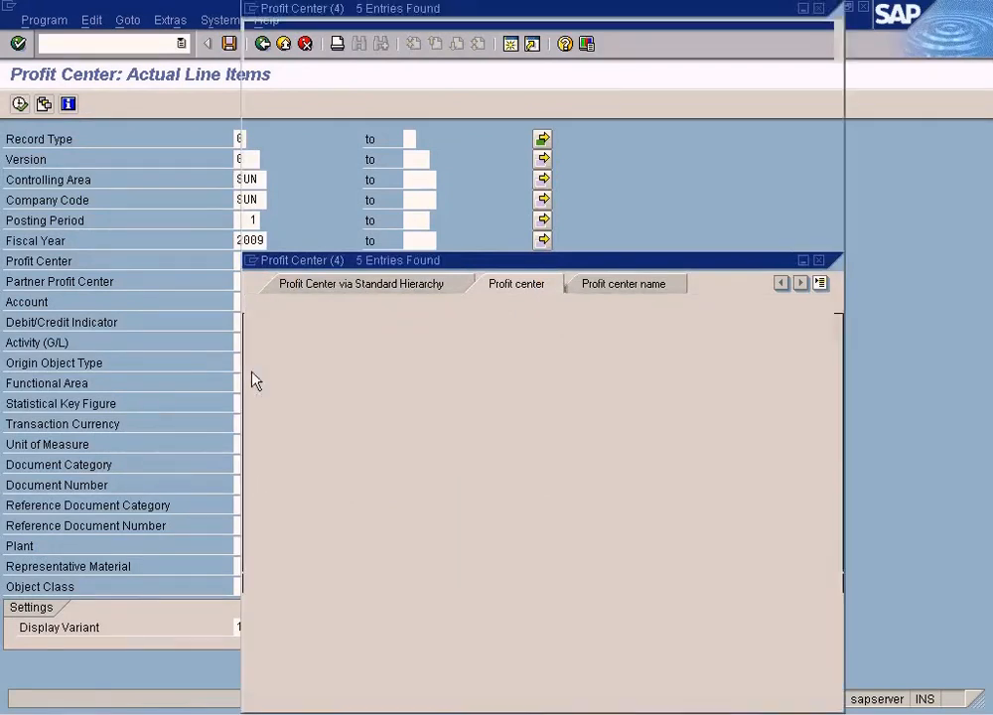
{"action": "left_click", "coordinate": [264, 193]}
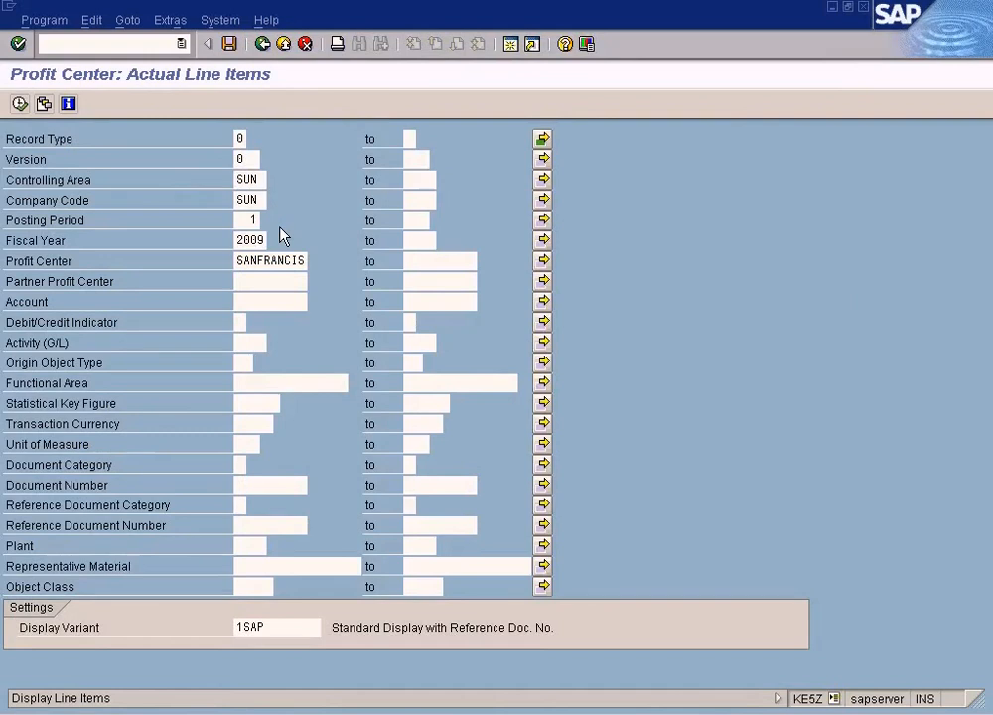
{"action": "key", "text": "F8"}
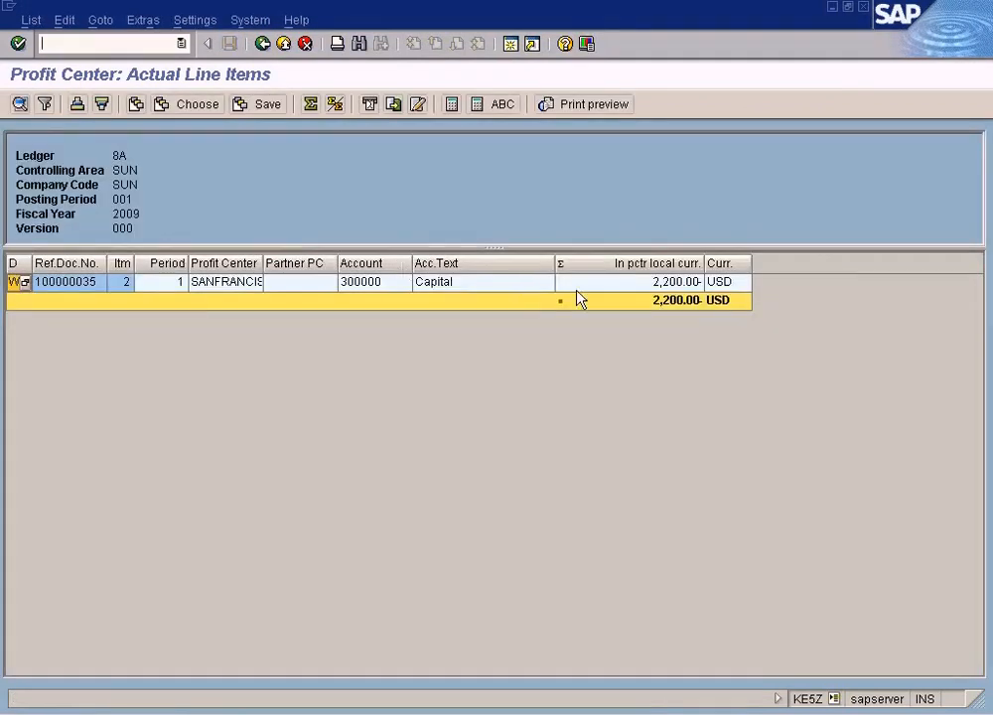
{"action": "left_click", "coordinate": [653, 295]}
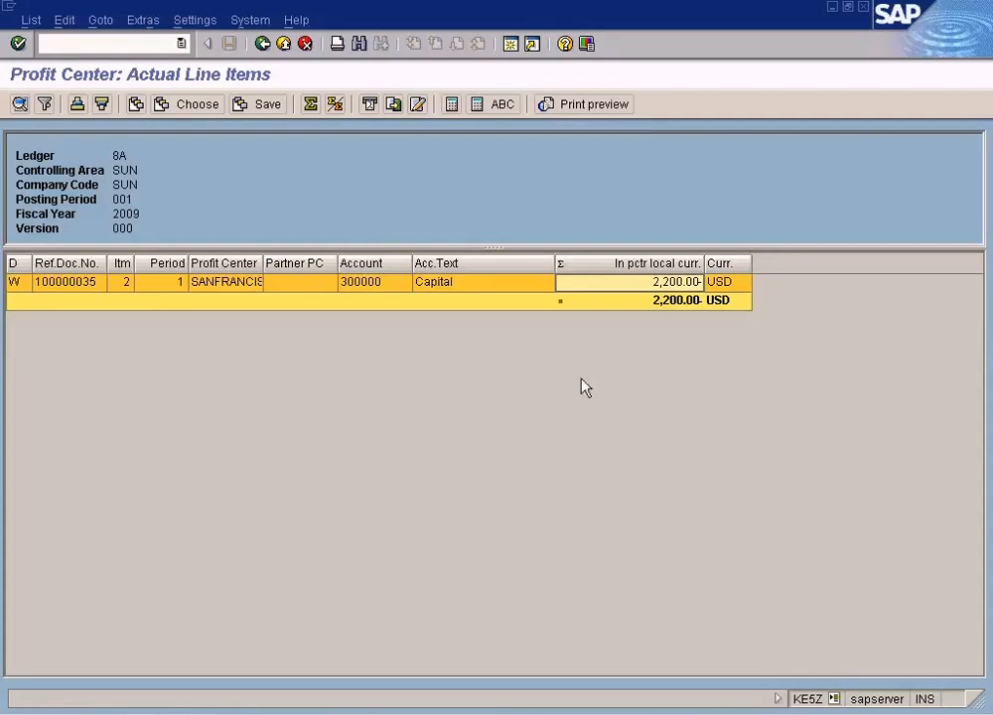
Step: Review the Profit Center As An Investment Center.JPG diagram in Paint and return to the untitled transfer diagram
{"action": "left_click", "coordinate": [497, 703]}
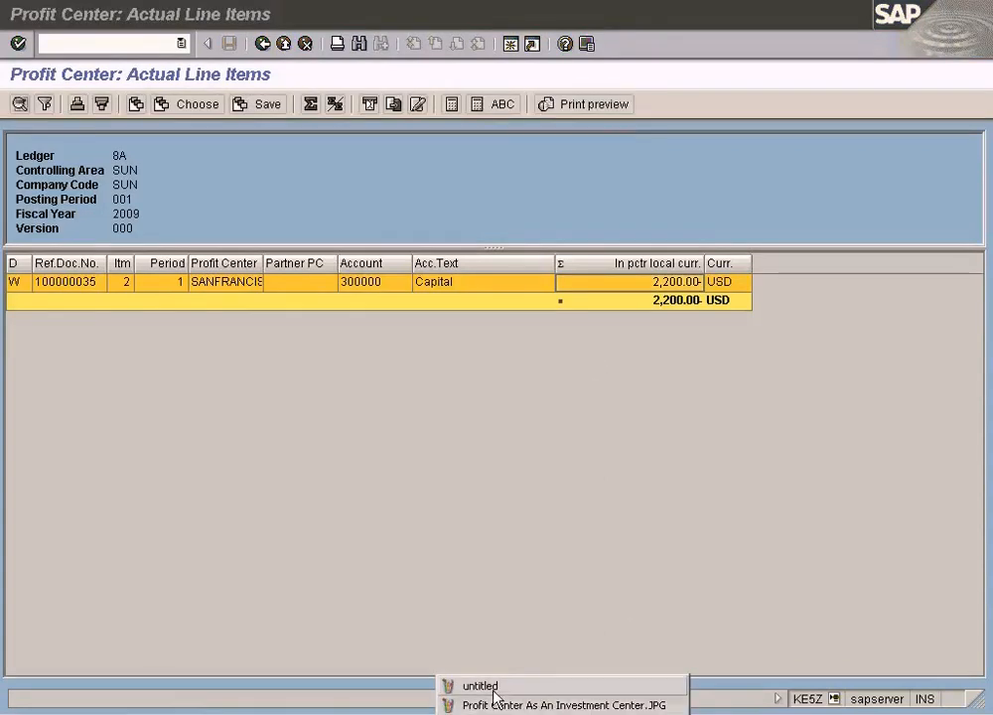
{"action": "left_click", "coordinate": [537, 705]}
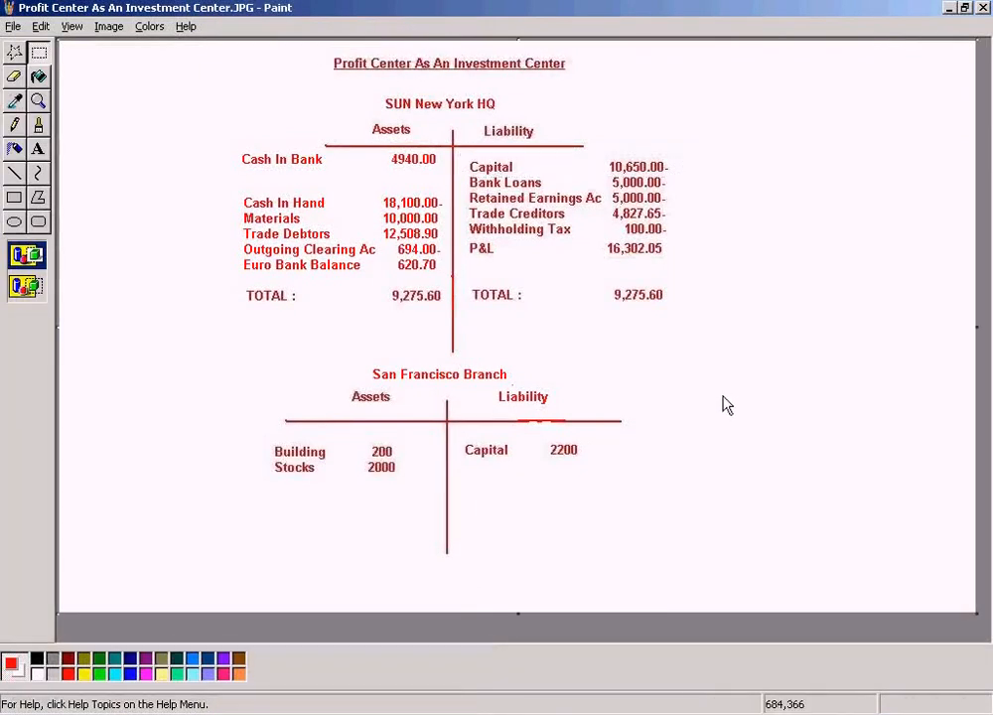
{"action": "left_click", "coordinate": [497, 709]}
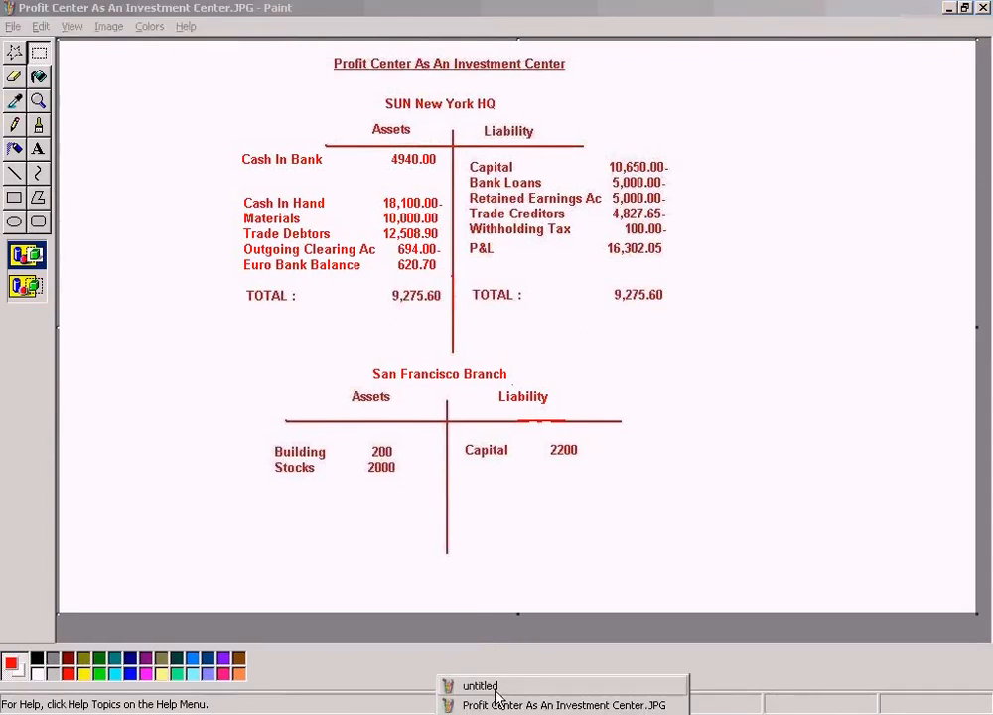
{"action": "left_click", "coordinate": [482, 686]}
{"action": "left_click", "coordinate": [725, 399]}
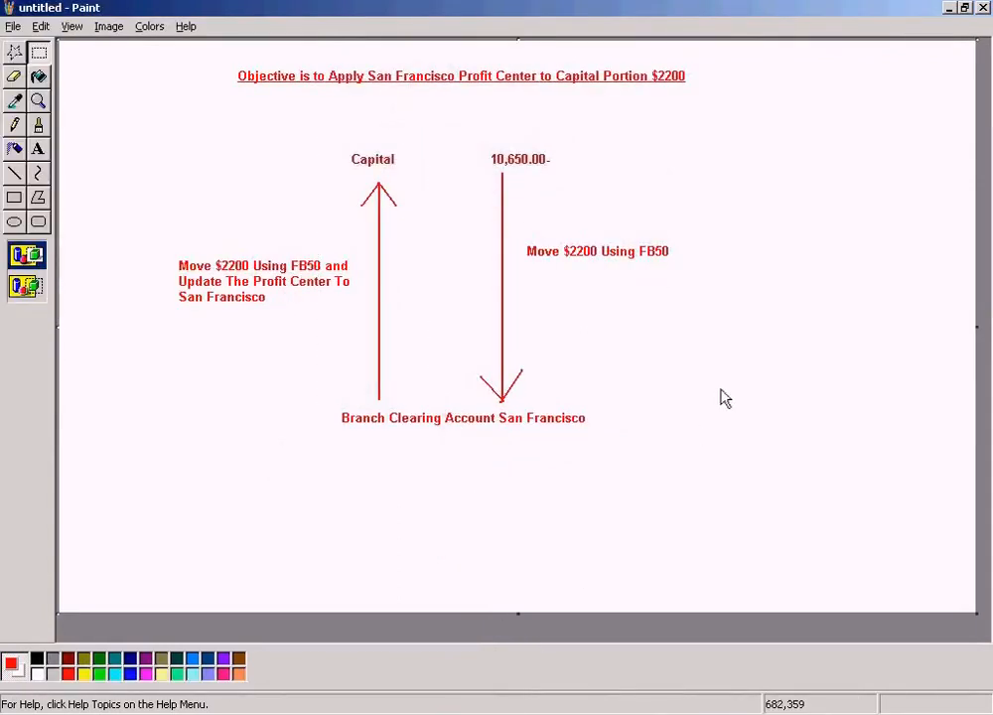
Step: Prepare to save the untitled transfer diagram under a new name, choosing JPEG as the file type and My Documents as the folder
{"action": "left_click", "coordinate": [13, 26]}
{"action": "left_click", "coordinate": [45, 95]}
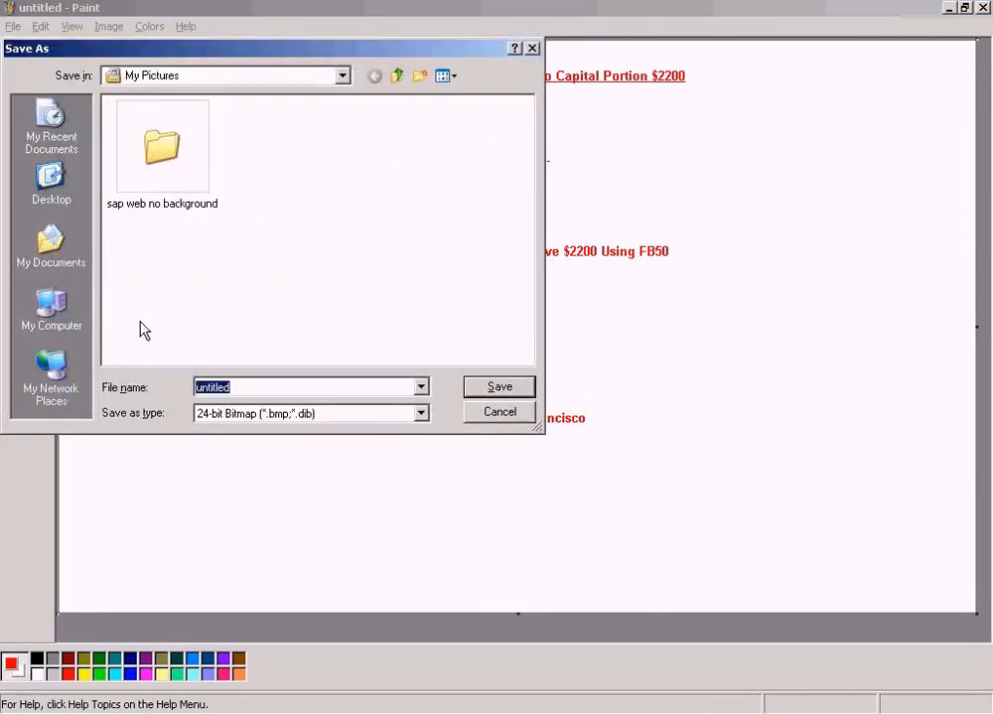
{"action": "left_click", "coordinate": [225, 422]}
{"action": "left_click", "coordinate": [229, 454]}
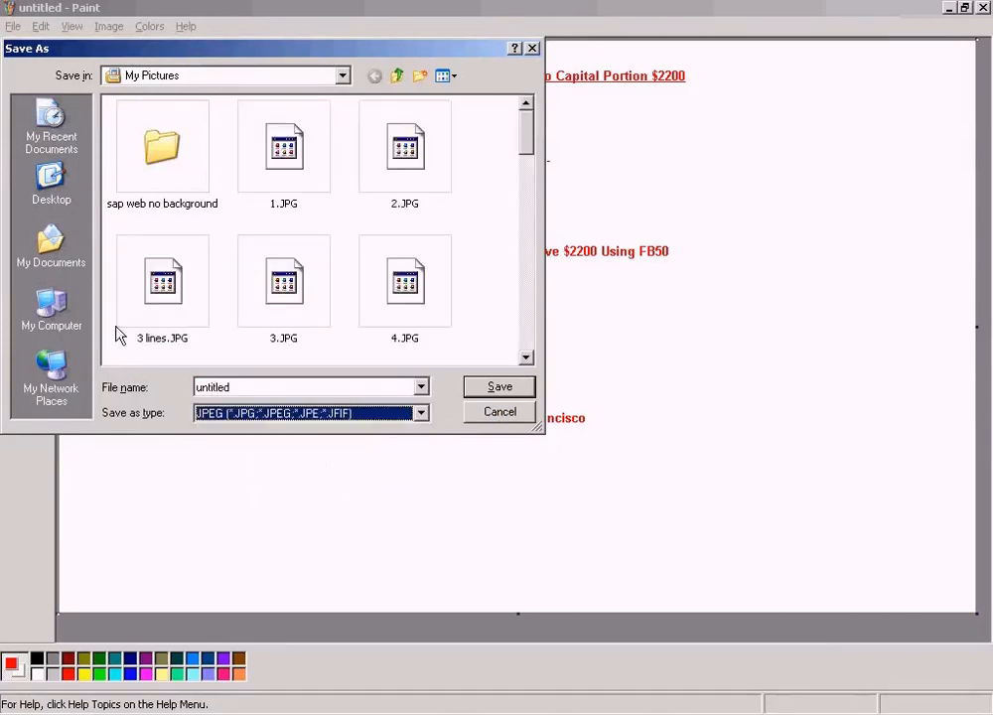
{"action": "left_click", "coordinate": [63, 256]}
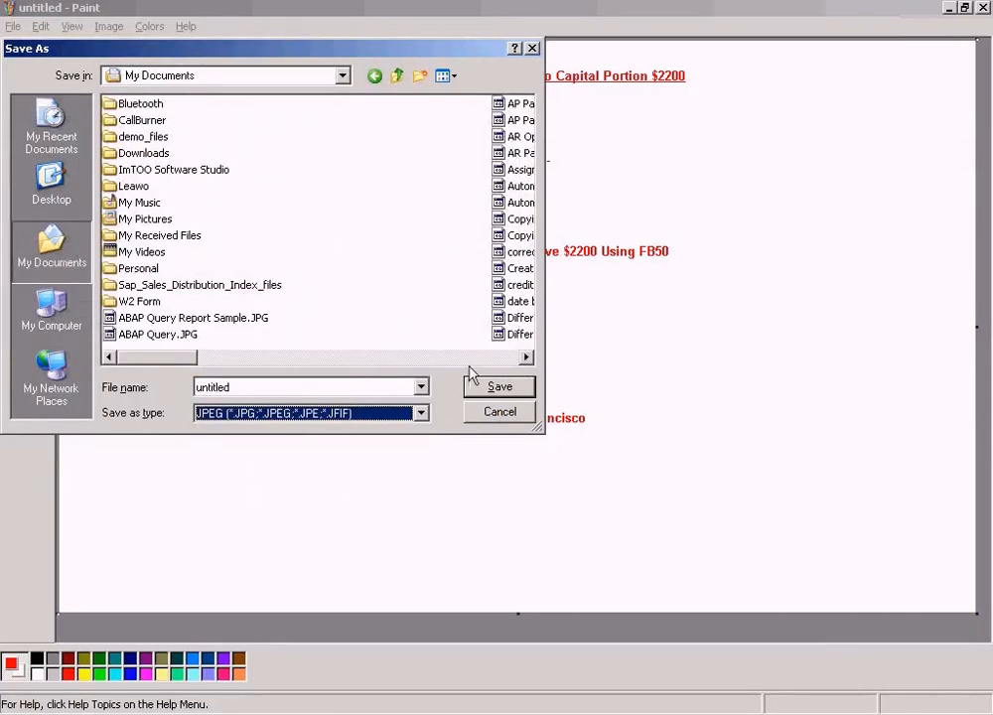
{"action": "scroll", "coordinate": [471, 370], "scroll_direction": "down", "scroll_amount": 2}
Step: Name the diagram "Applying Profit Center Info To the Branch Capital Account" and save it
{"action": "double_click", "coordinate": [278, 387]}
{"action": "left_click_drag", "start_coordinate": [309, 51], "coordinate": [472, 189]}
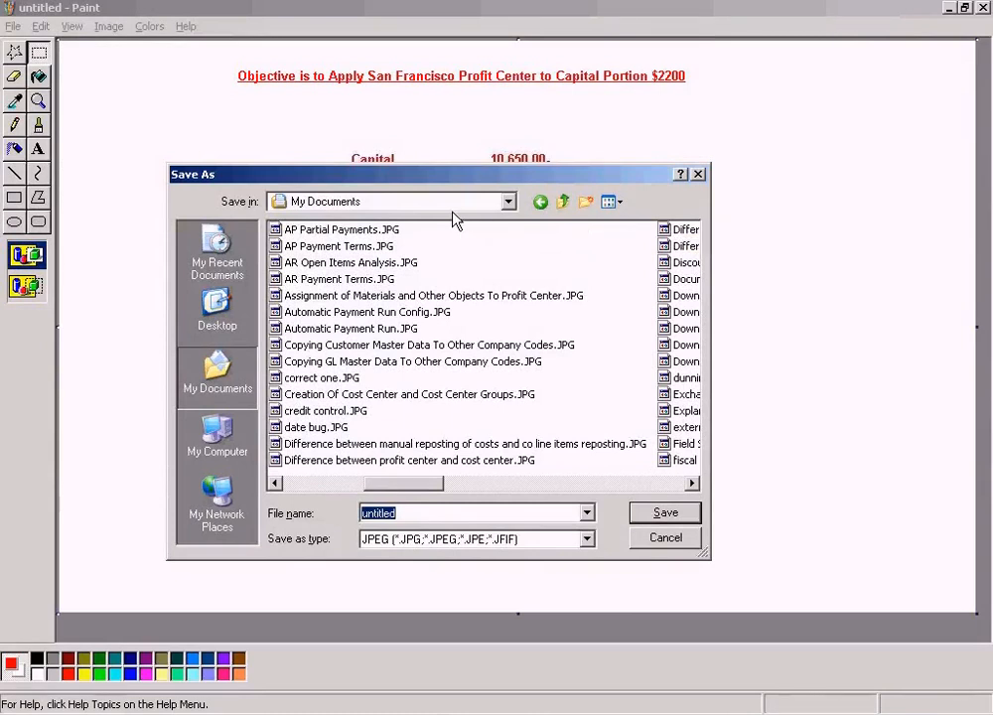
{"action": "type", "text": "Applying Profit C"}
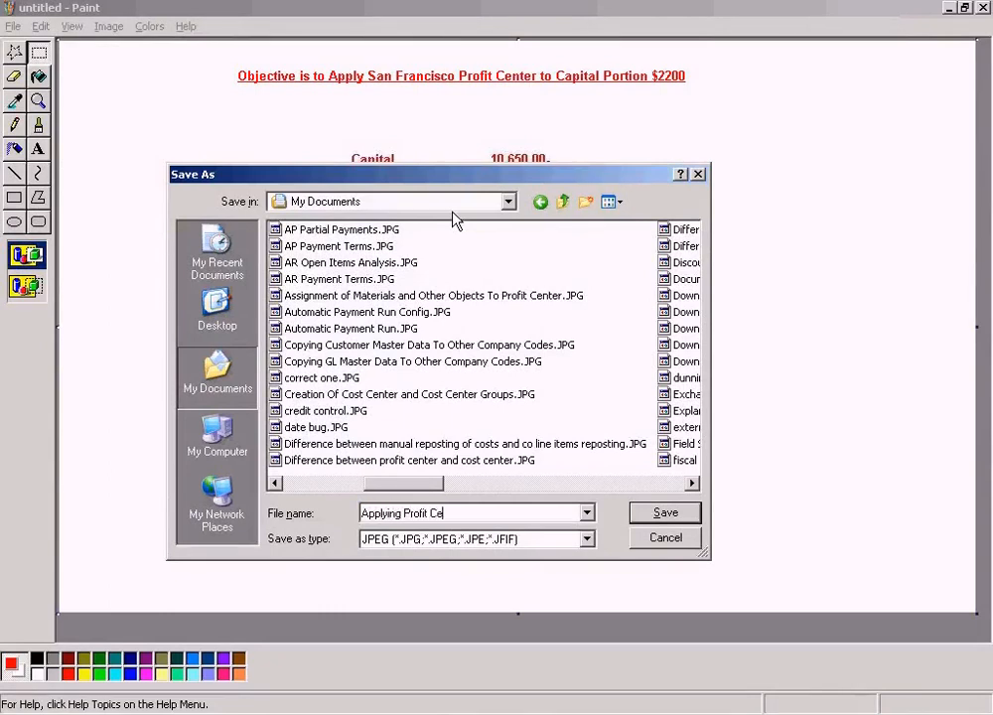
{"action": "type", "text": "enter Info To the Branch capi"}
{"action": "key", "text": "BackSpace"}
{"action": "key", "text": "BackSpace"}
{"action": "type", "text": "Capital Account"}
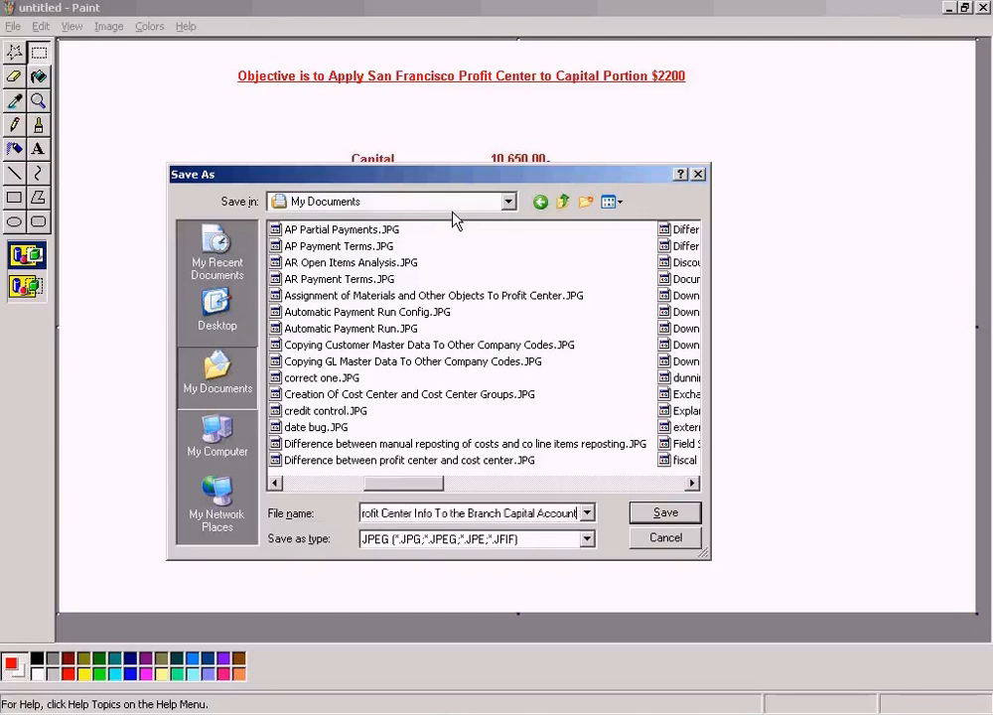
{"action": "key", "text": "Return"}
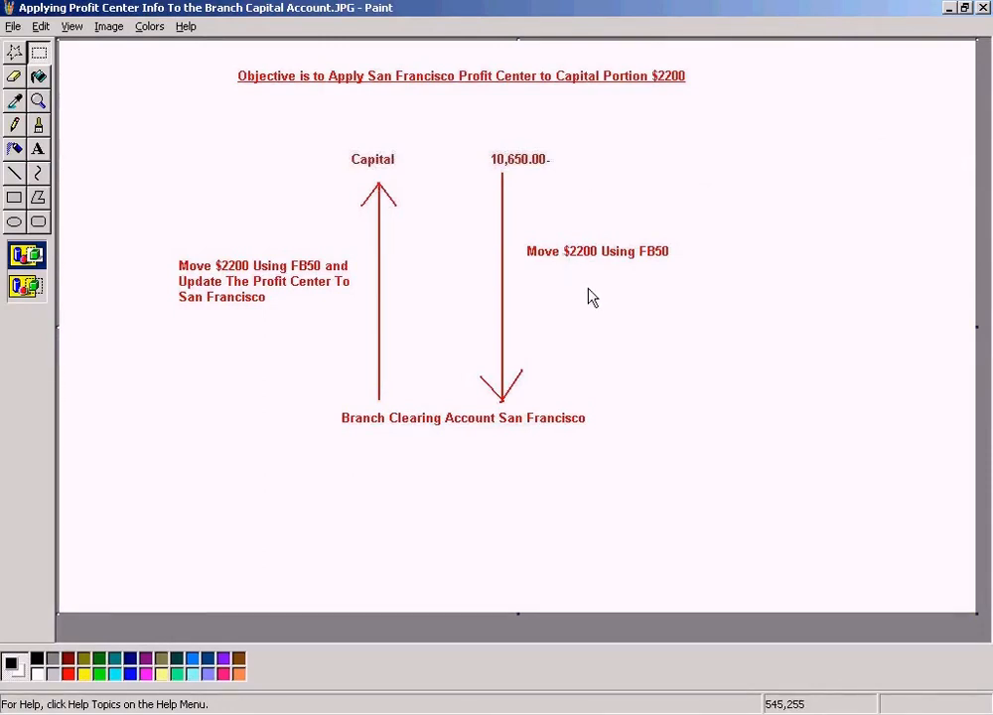
Step: Close the saved transfer diagram and return to the Profit Center As An Investment Center.JPG diagram
{"action": "left_click_drag", "start_coordinate": [524, 235], "coordinate": [692, 262]}
{"action": "left_click", "coordinate": [963, 7]}
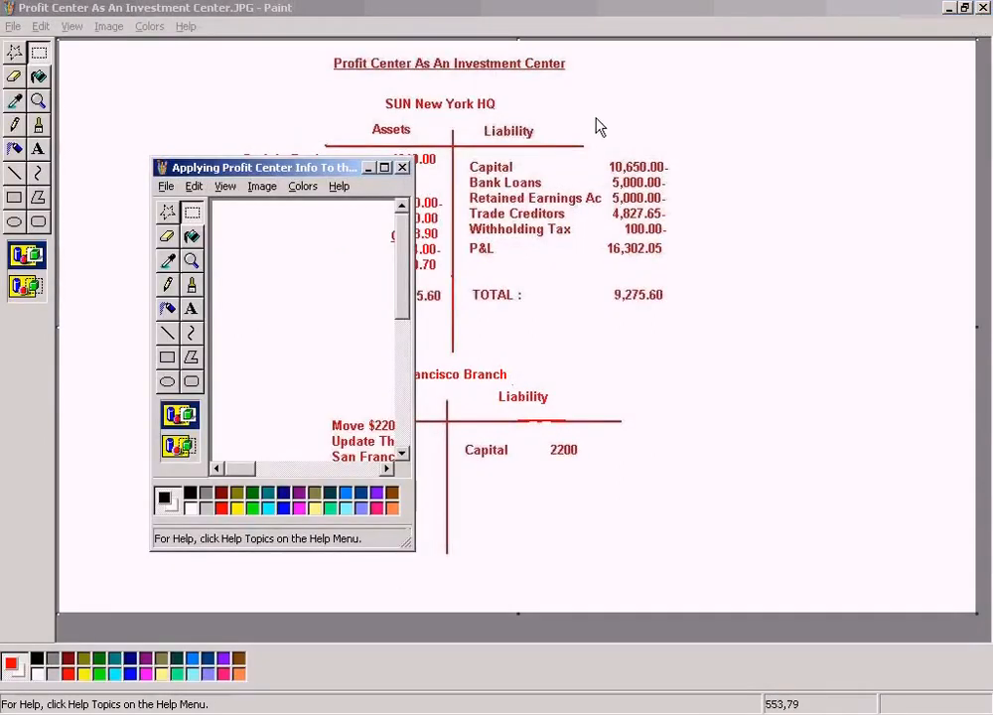
{"action": "left_click", "coordinate": [402, 168]}
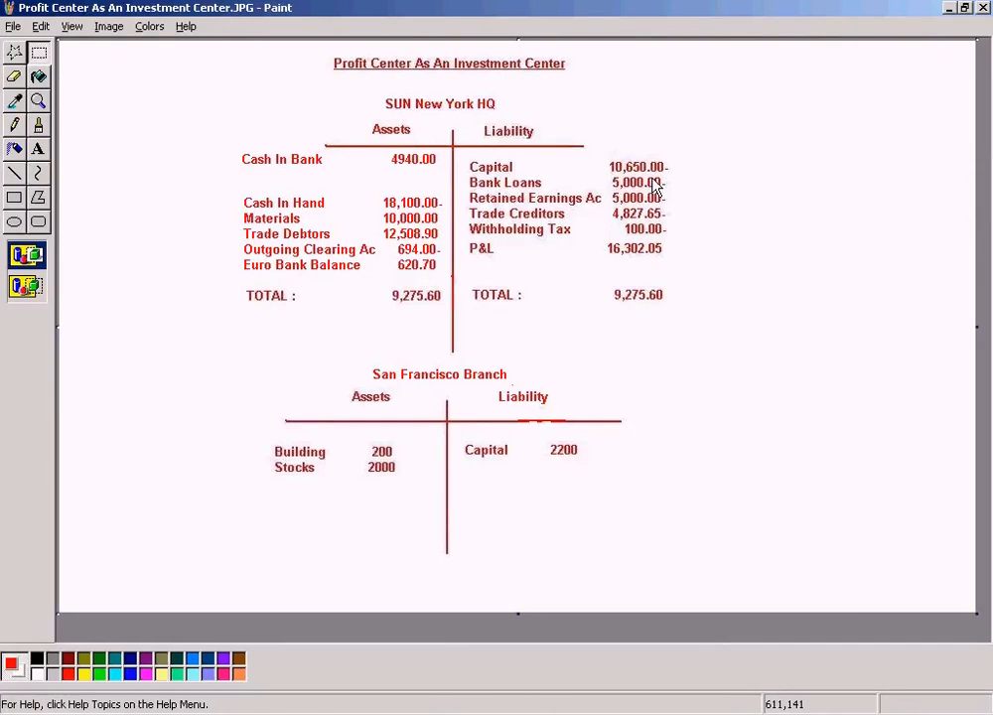
Step: Draw two red lines branching outward from the Capital amount 10,650.00- in the SUN New York HQ account
{"action": "left_click", "coordinate": [14, 173]}
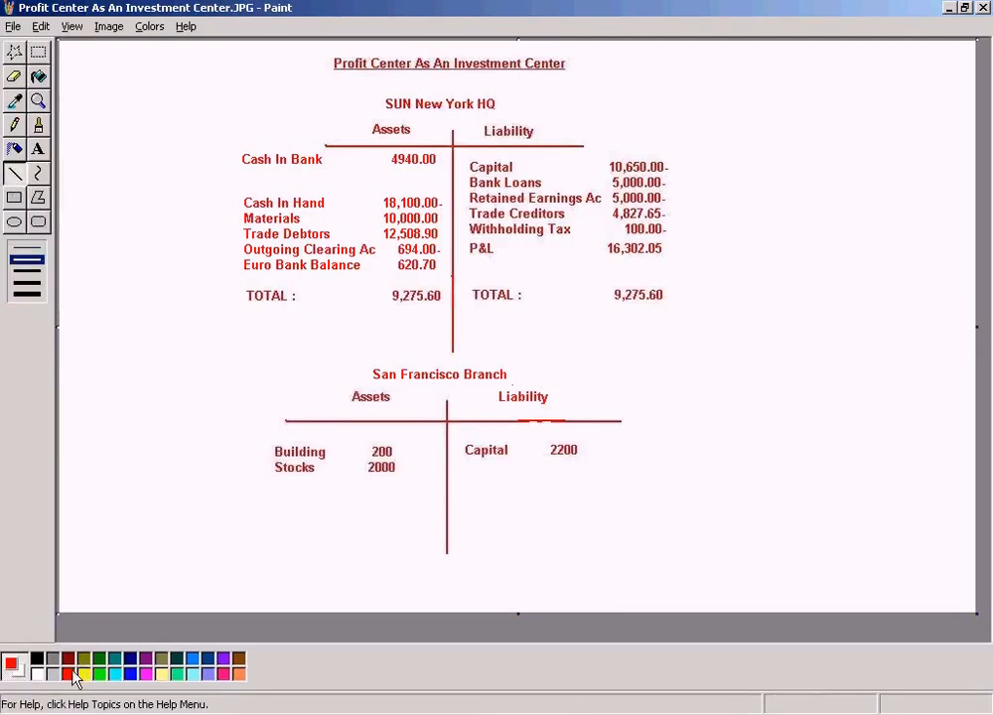
{"action": "left_click_drag", "start_coordinate": [672, 150], "coordinate": [808, 126]}
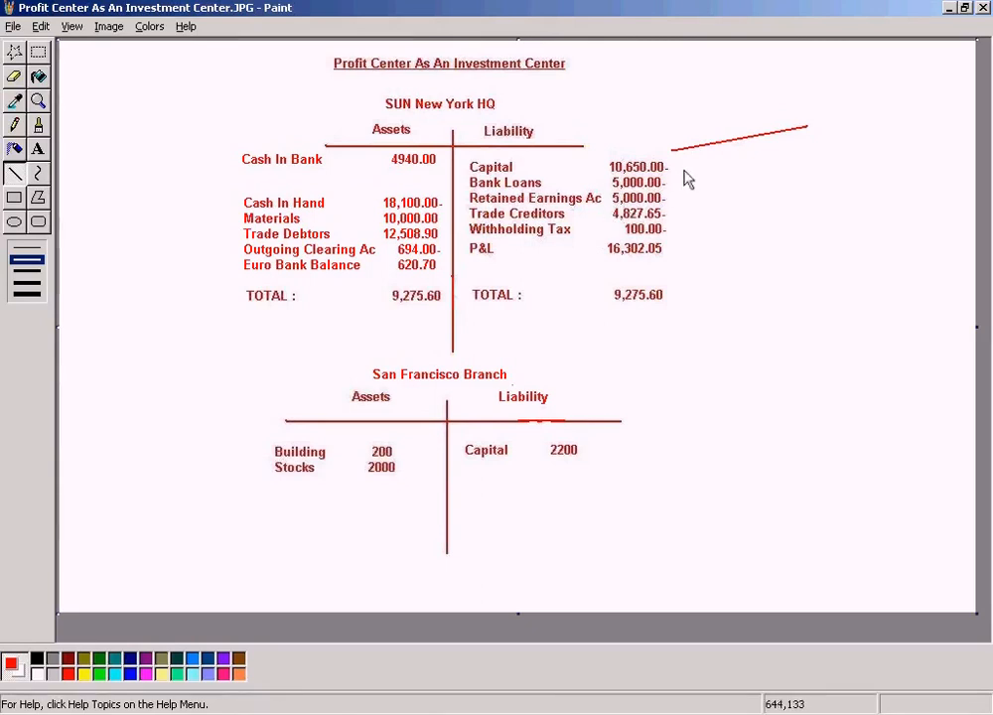
{"action": "mouse_move", "coordinate": [672, 156]}
{"action": "left_mouse_down"}
{"action": "mouse_move", "coordinate": [747, 210]}
{"action": "mouse_move", "coordinate": [782, 211]}
{"action": "left_mouse_up"}
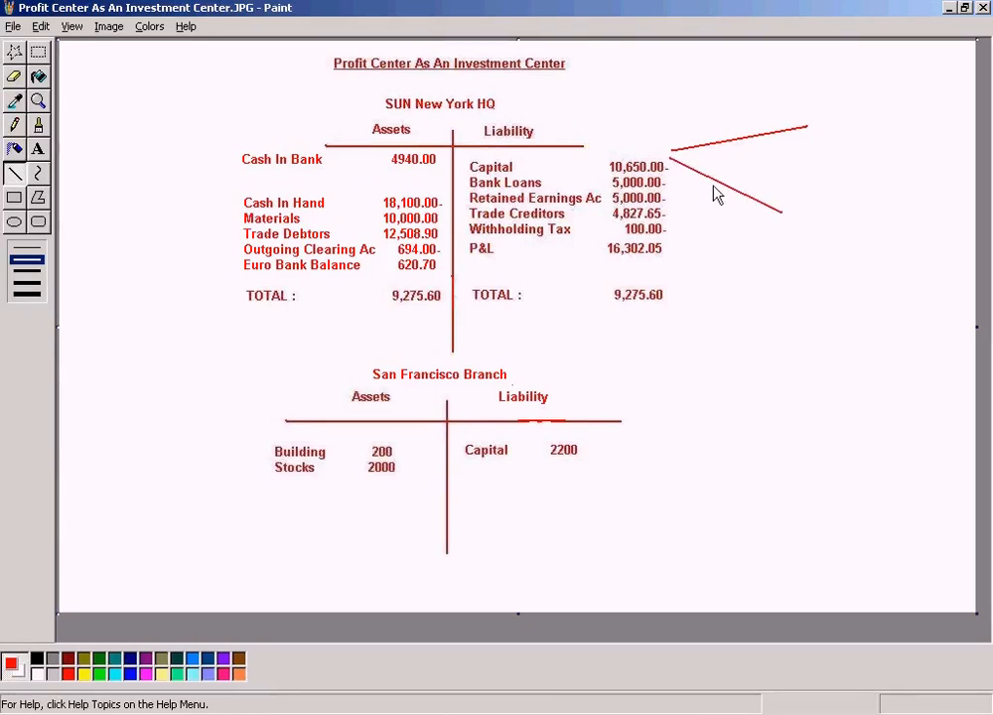
Step: Add the text "2200 San francisco" at the end of the upper branch line, widening the text box to fit one line
{"action": "left_click", "coordinate": [37, 149]}
{"action": "left_click_drag", "start_coordinate": [804, 119], "coordinate": [914, 149]}
{"action": "type", "text": "2200 "}
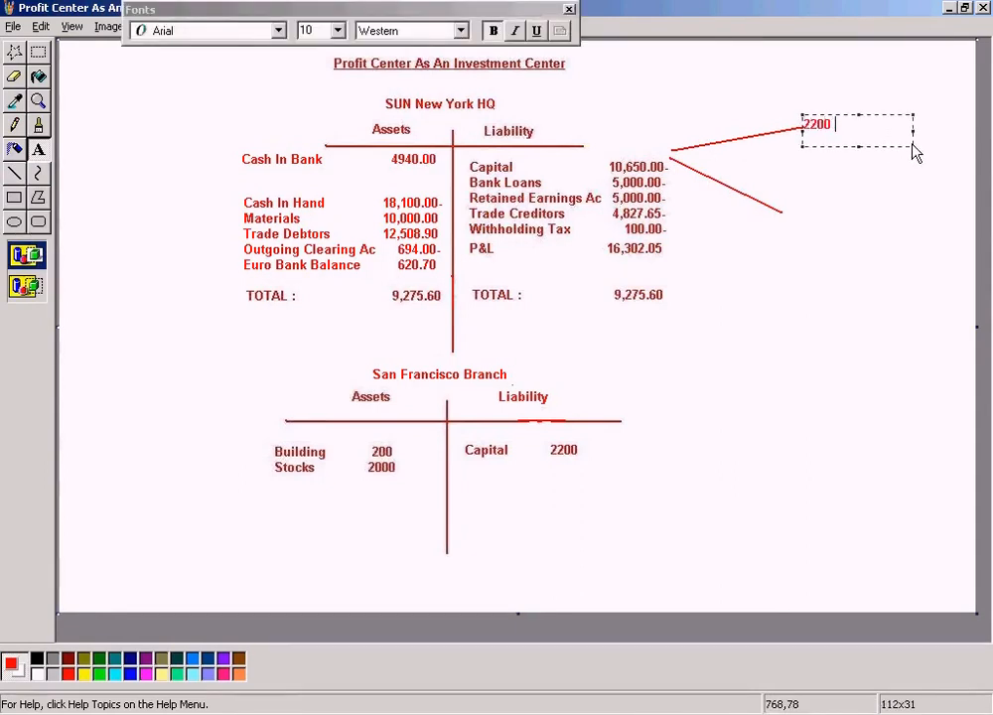
{"action": "type", "text": "San francisco"}
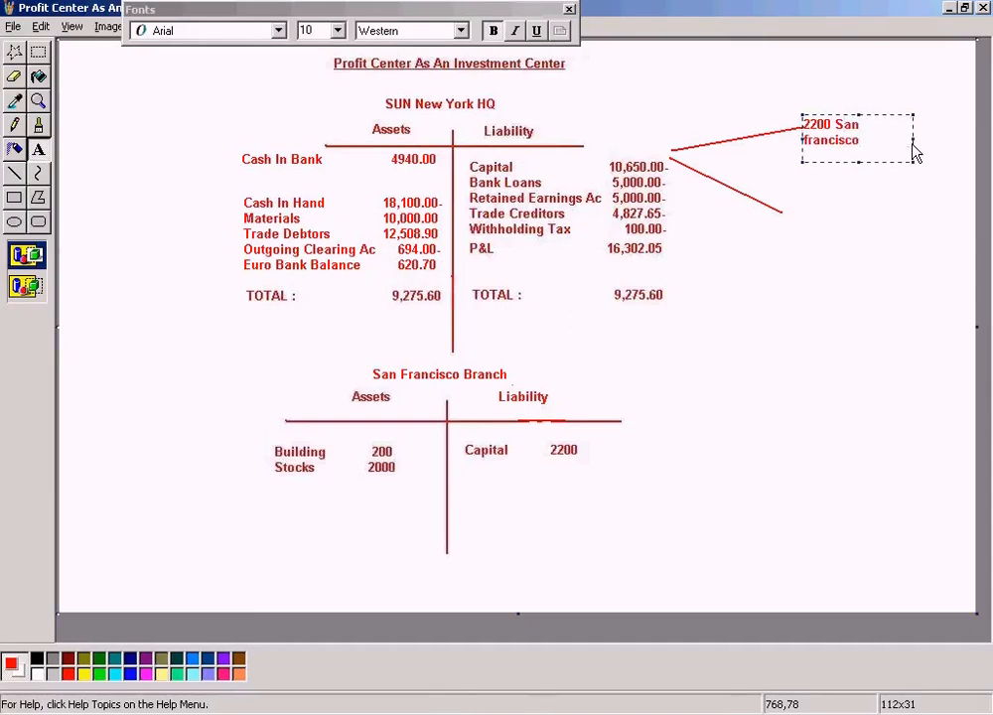
{"action": "left_click_drag", "start_coordinate": [913, 149], "coordinate": [949, 149]}
Step: Add the text "Balance has got no profit center" beside the end of the lower branch line
{"action": "key", "text": "Return"}
{"action": "key", "text": "Return"}
{"action": "type", "text": "Balance has got net profit center"}
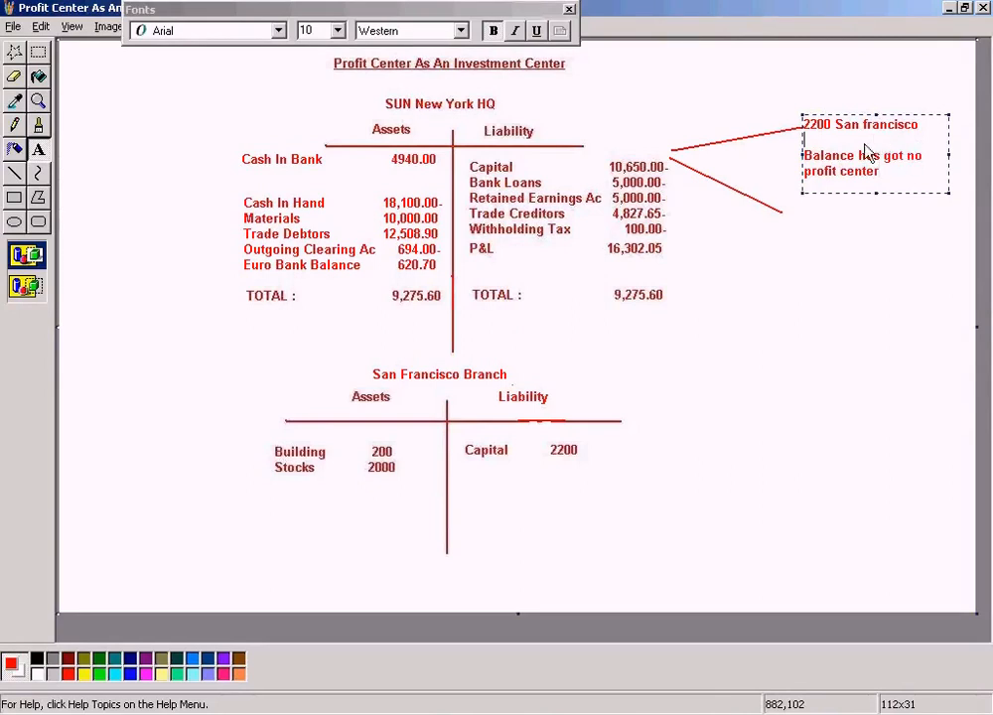
{"action": "key", "text": "Return"}
{"action": "key", "text": "Return"}
{"action": "key", "text": "Return"}
{"action": "key", "text": "Return"}
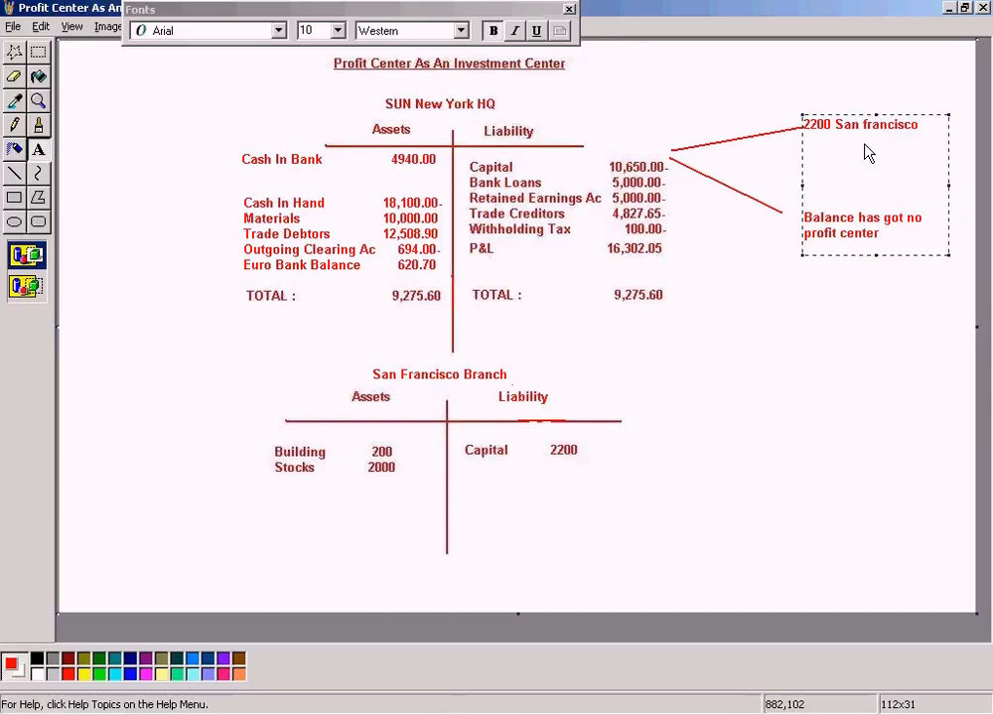
{"action": "left_click", "coordinate": [822, 87]}
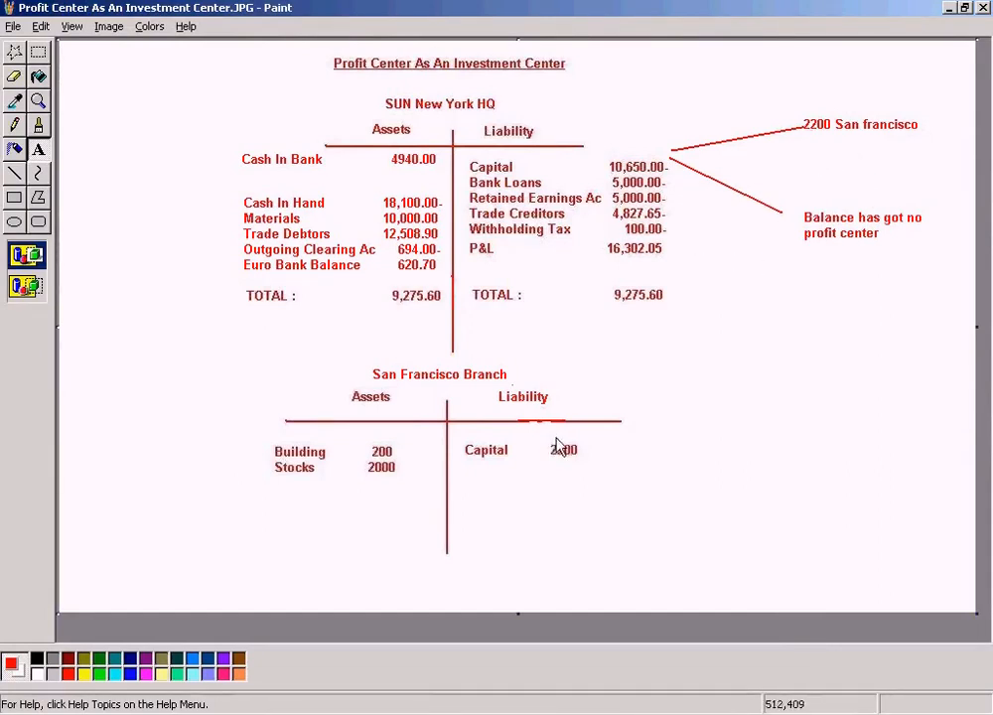
Step: Draw a red arrow from the "2200 San francisco" label to the San Francisco Branch's Capital 2200 entry
{"action": "left_click", "coordinate": [14, 172]}
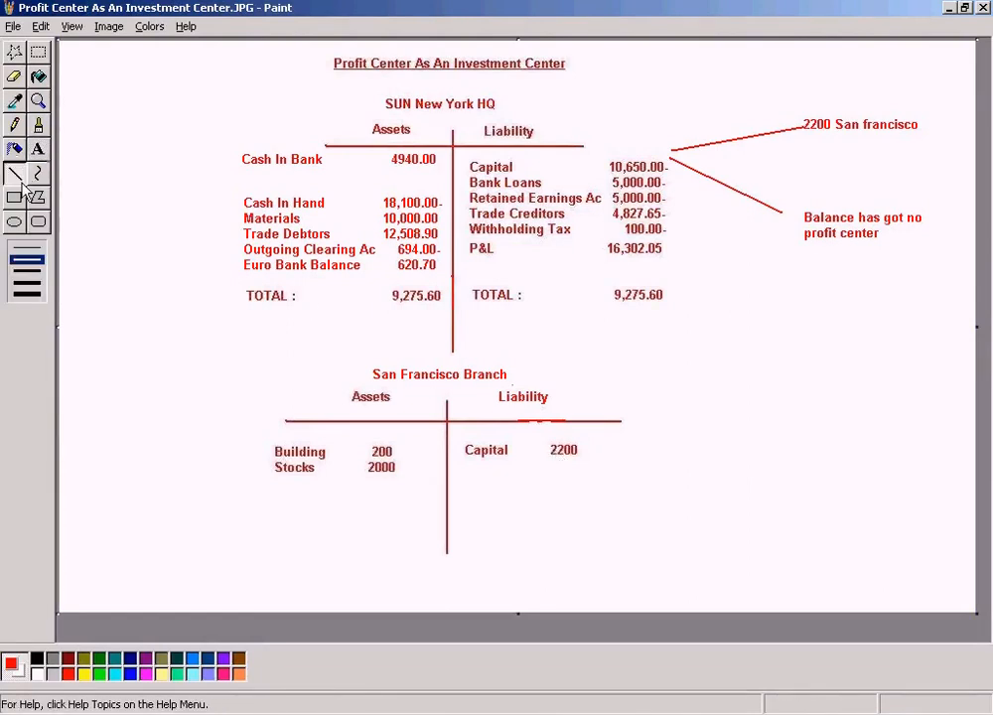
{"action": "mouse_move", "coordinate": [813, 138]}
{"action": "left_mouse_down"}
{"action": "mouse_move", "coordinate": [571, 435]}
{"action": "mouse_move", "coordinate": [579, 425]}
{"action": "mouse_move", "coordinate": [571, 435]}
{"action": "mouse_move", "coordinate": [595, 433]}
{"action": "left_mouse_up"}
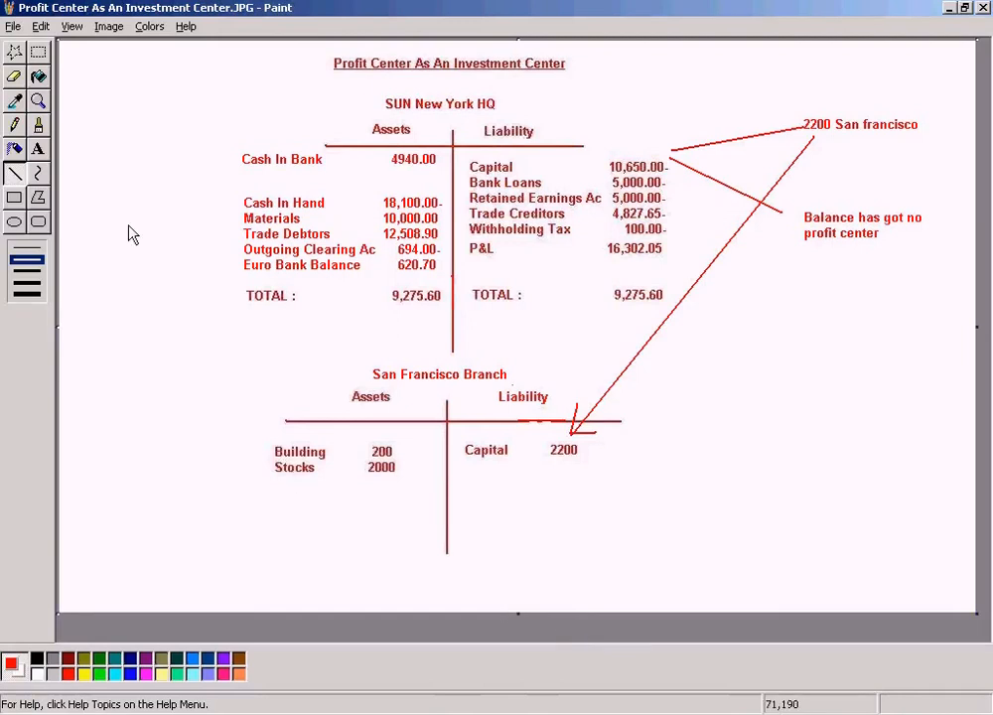
Step: Outline the Building and Stocks entries in the San Francisco Branch assets with a selection to examine them
{"action": "left_click", "coordinate": [37, 51]}
{"action": "left_click_drag", "start_coordinate": [258, 434], "coordinate": [416, 487]}
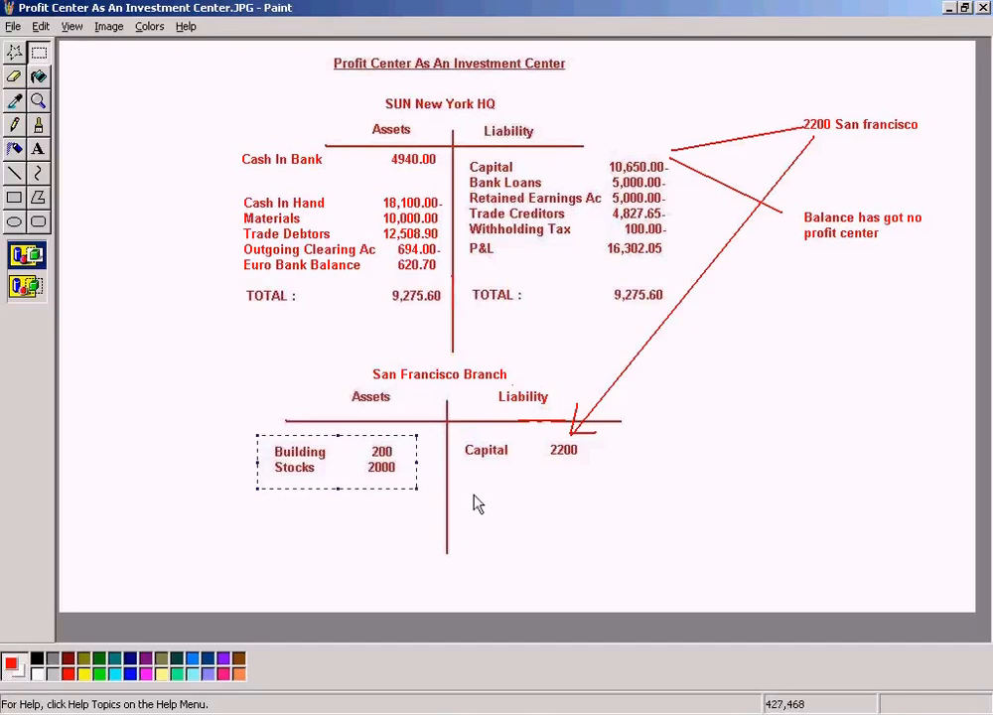
{"action": "left_click", "coordinate": [300, 714]}
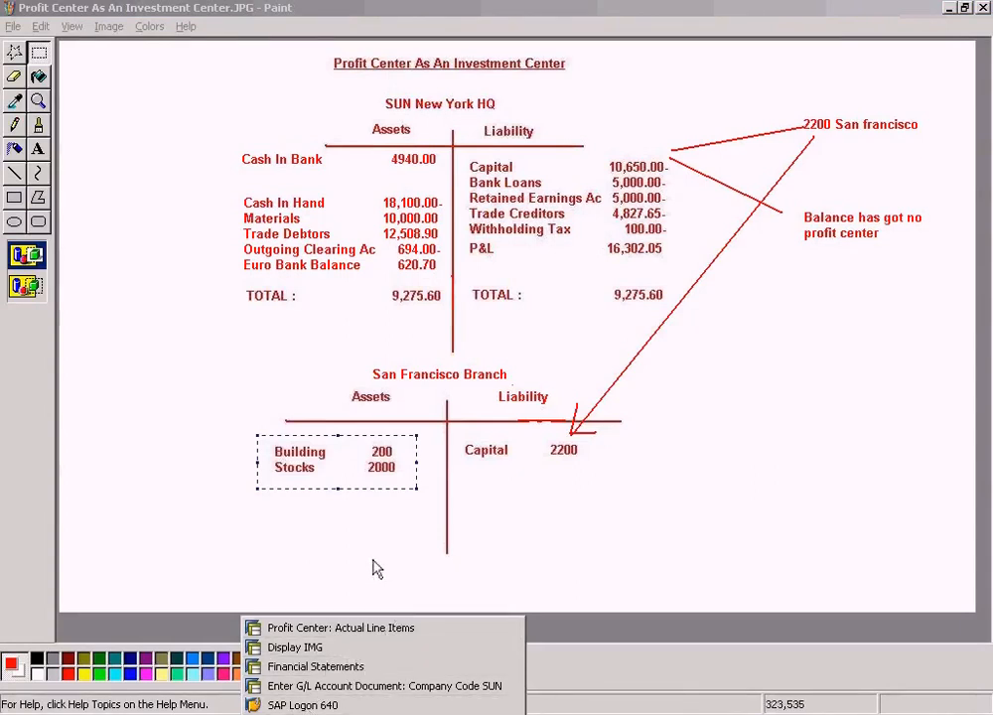
{"action": "left_click", "coordinate": [342, 517]}
{"action": "left_click_drag", "start_coordinate": [261, 438], "coordinate": [421, 484]}
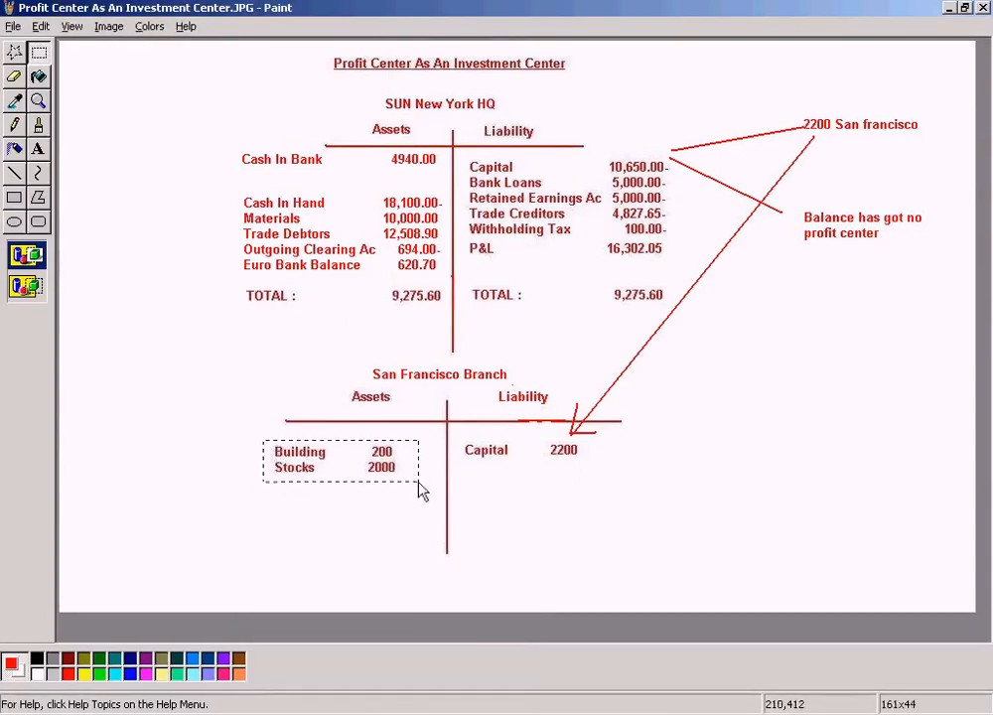
Step: Switch to the SAP G/L document entry window for company code SUN, create a new session and start transaction FS00 there
{"action": "left_click", "coordinate": [308, 714]}
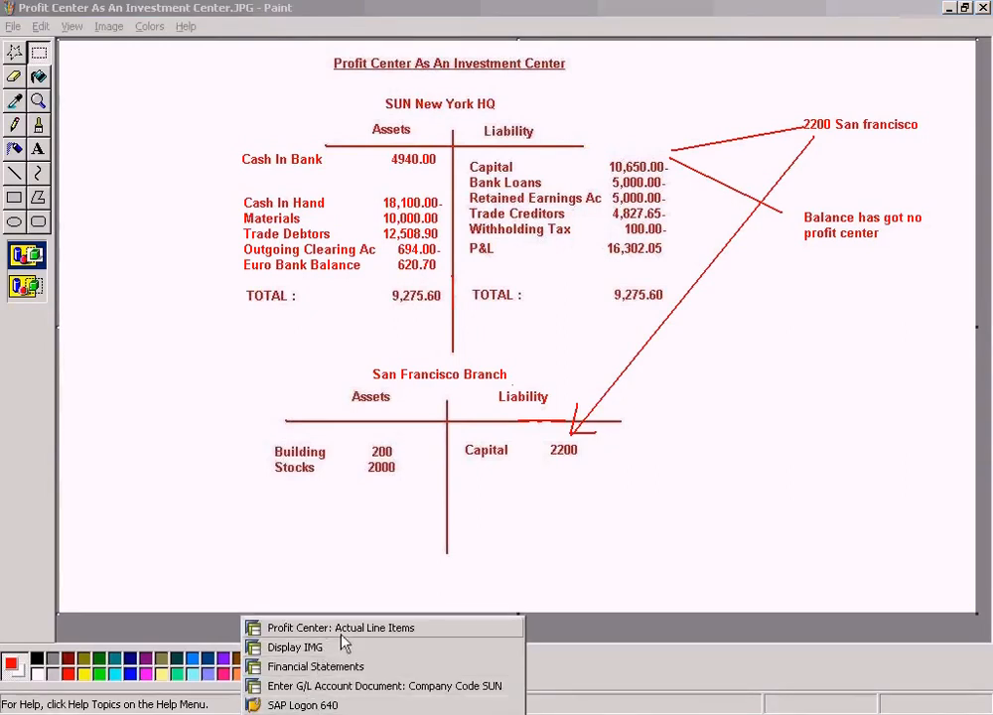
{"action": "left_click", "coordinate": [328, 687]}
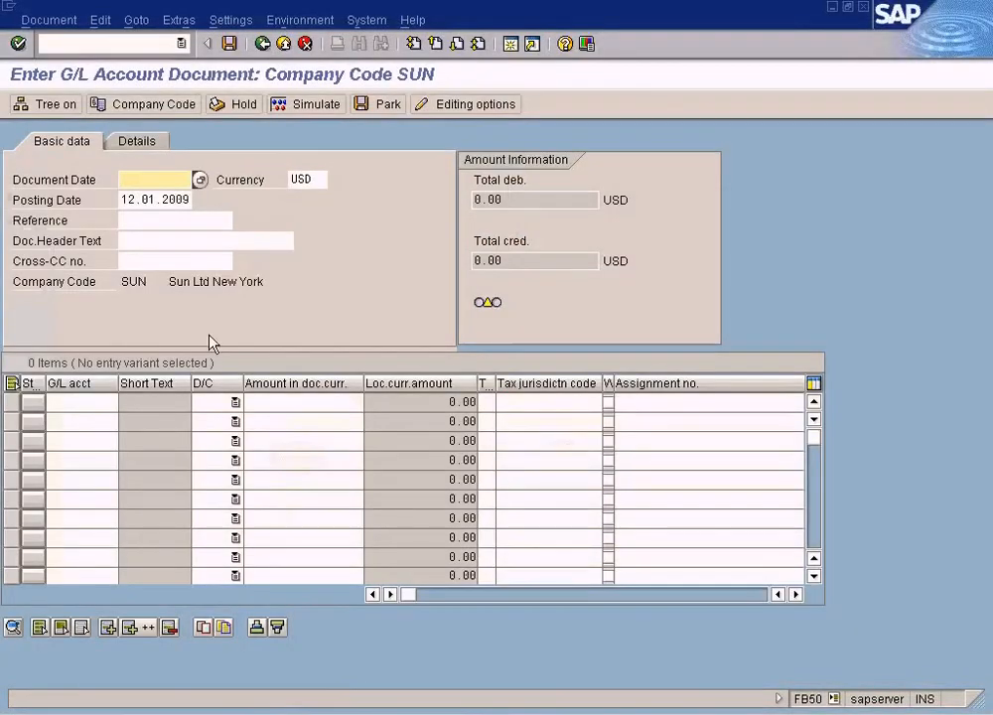
{"action": "left_click", "coordinate": [506, 49]}
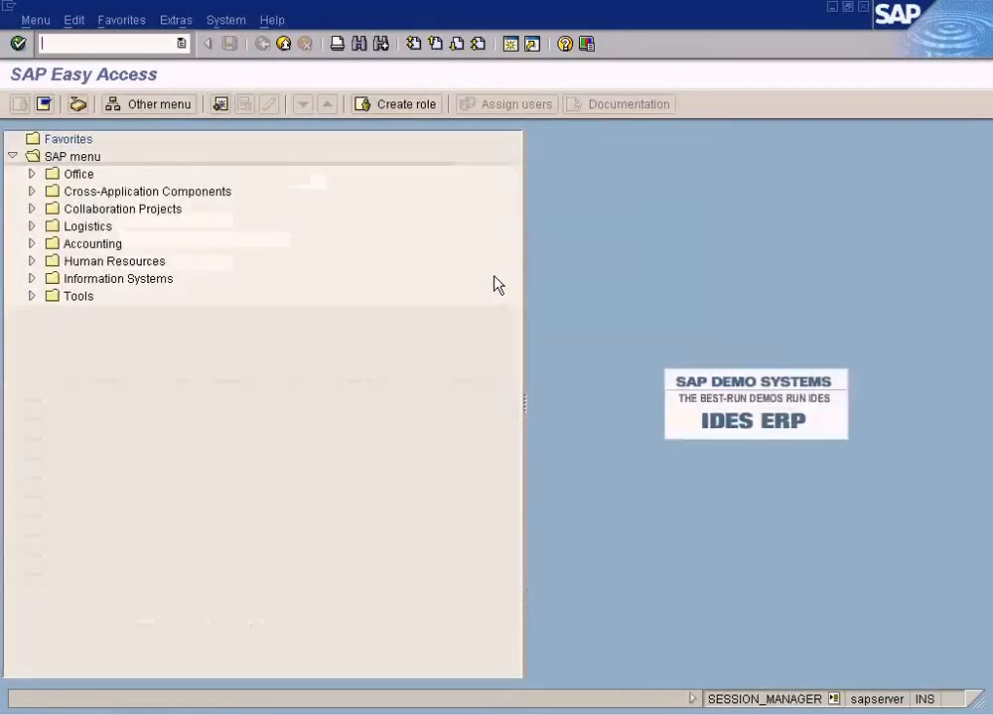
{"action": "type", "text": "/nfs00"}
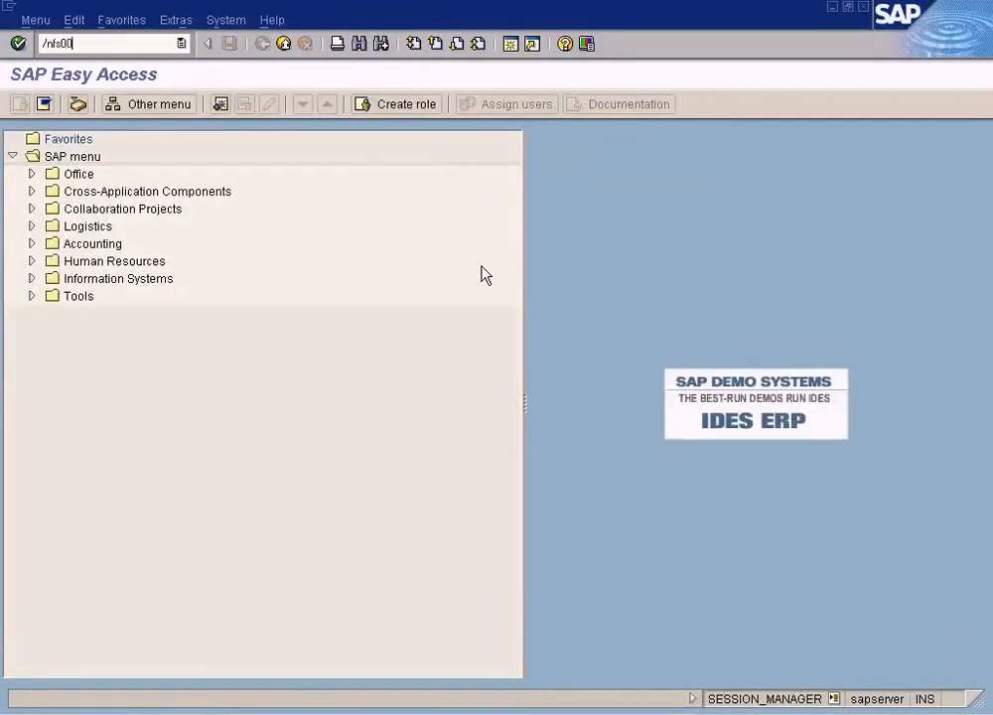
{"action": "key", "text": "Return"}
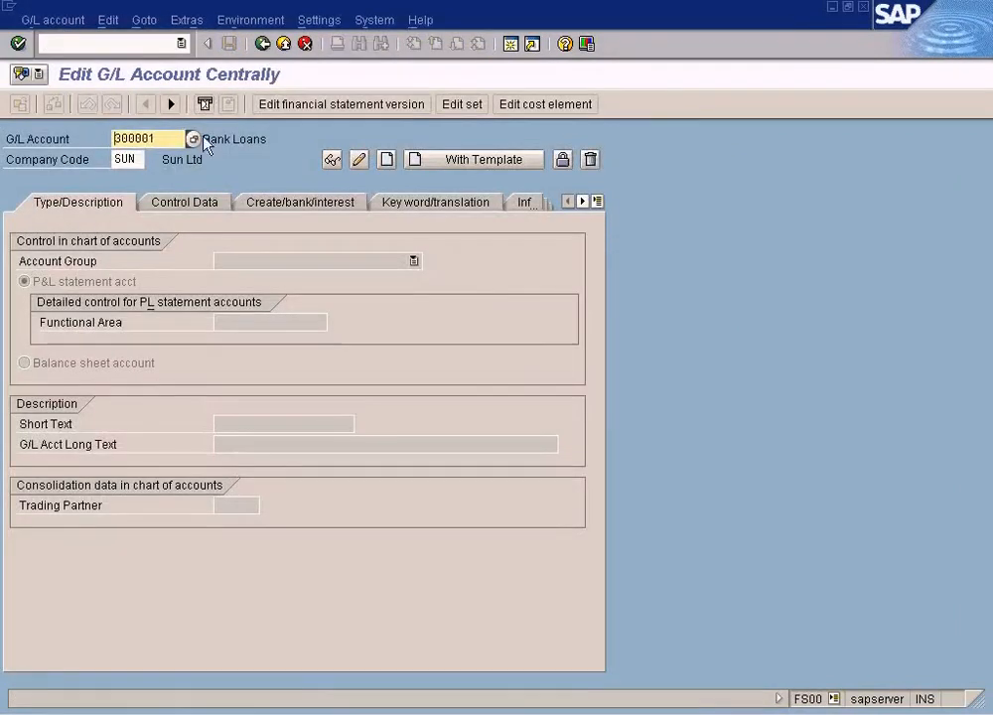
Step: List the G/L accounts of company code SUN, review the account names, and close the list without choosing one
{"action": "left_click", "coordinate": [194, 140]}
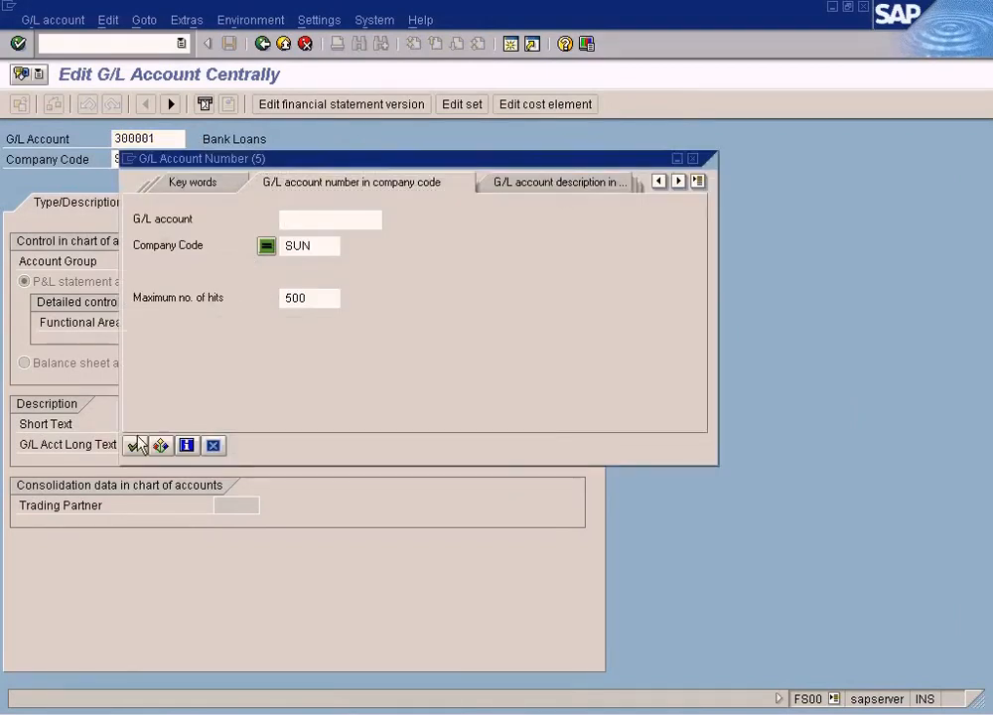
{"action": "key", "text": "Return"}
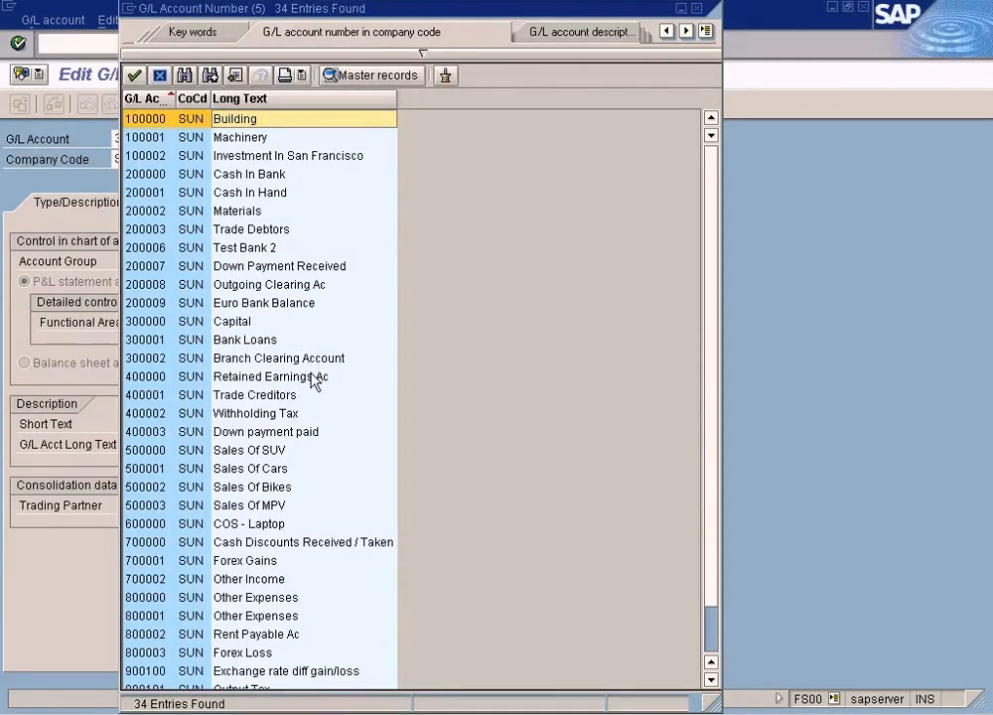
{"action": "scroll", "coordinate": [314, 381], "scroll_direction": "down", "scroll_amount": 1}
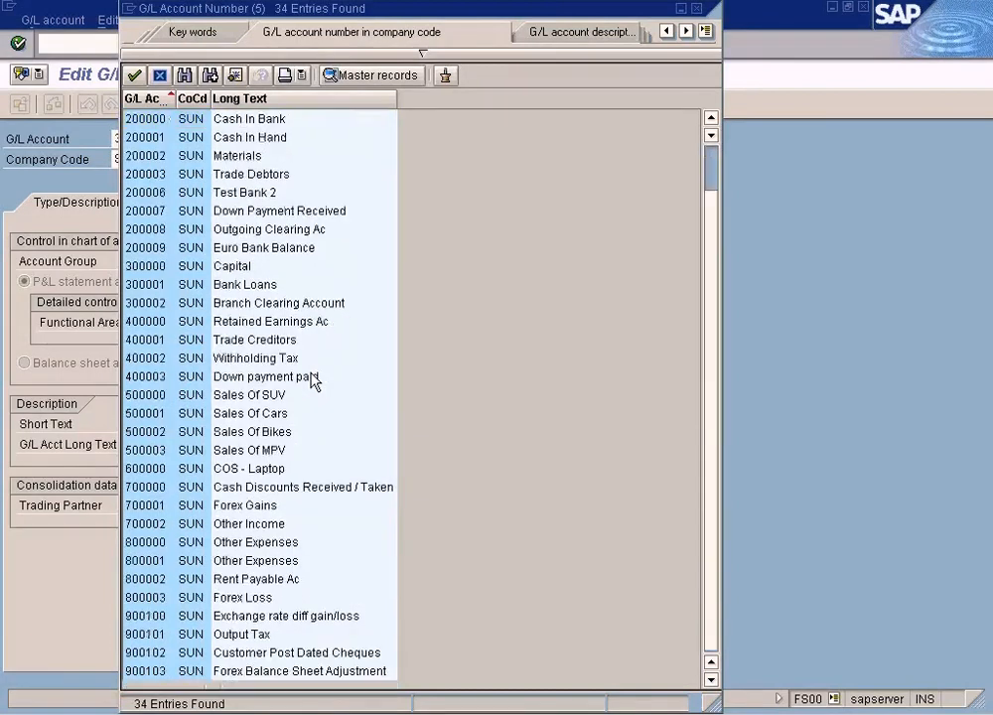
{"action": "scroll", "coordinate": [314, 382], "scroll_direction": "up", "scroll_amount": 1}
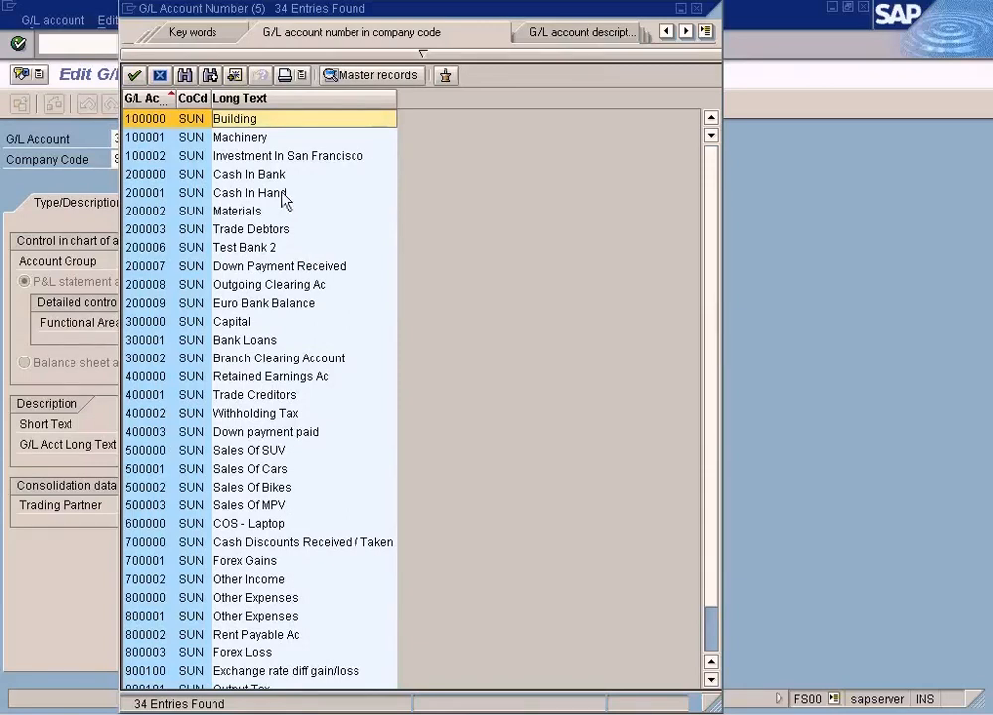
{"action": "left_click", "coordinate": [695, 10]}
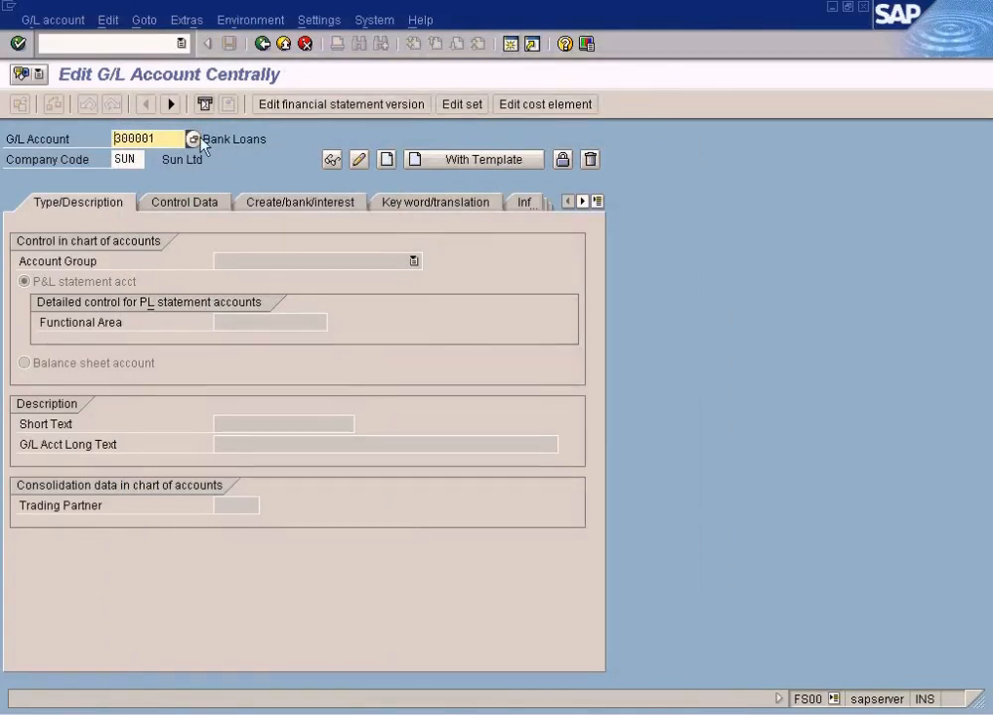
Step: Start transaction FS00 in a new session and choose account 200009 Euro Bank Balance from company code SUN's G/L account list
{"action": "left_click", "coordinate": [511, 46]}
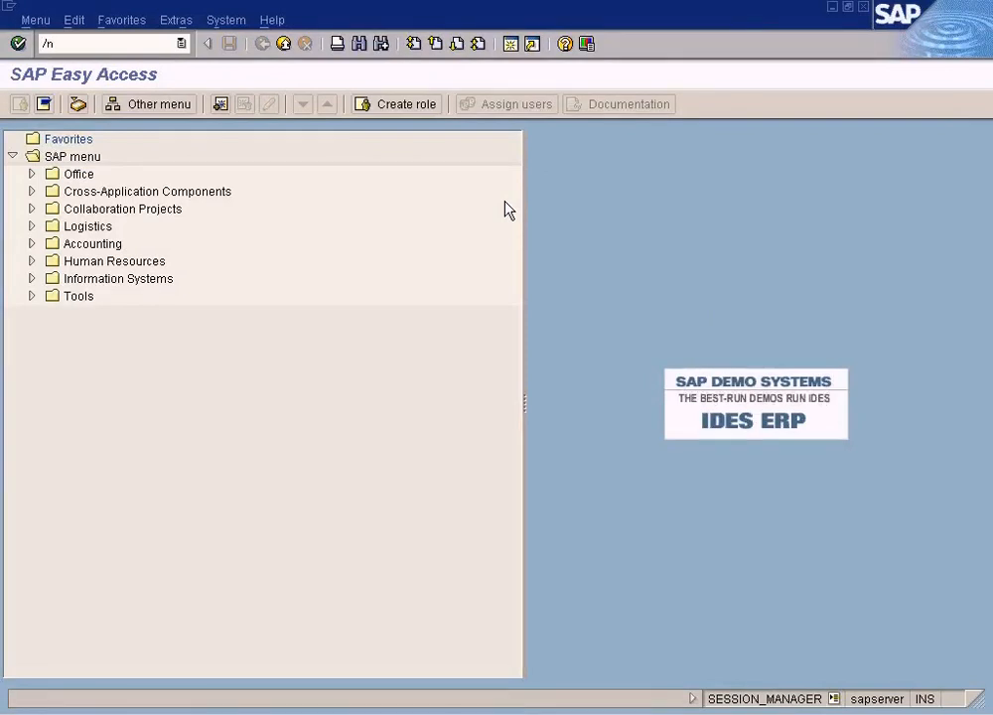
{"action": "type", "text": "/nfs00"}
{"action": "key", "text": "Return"}
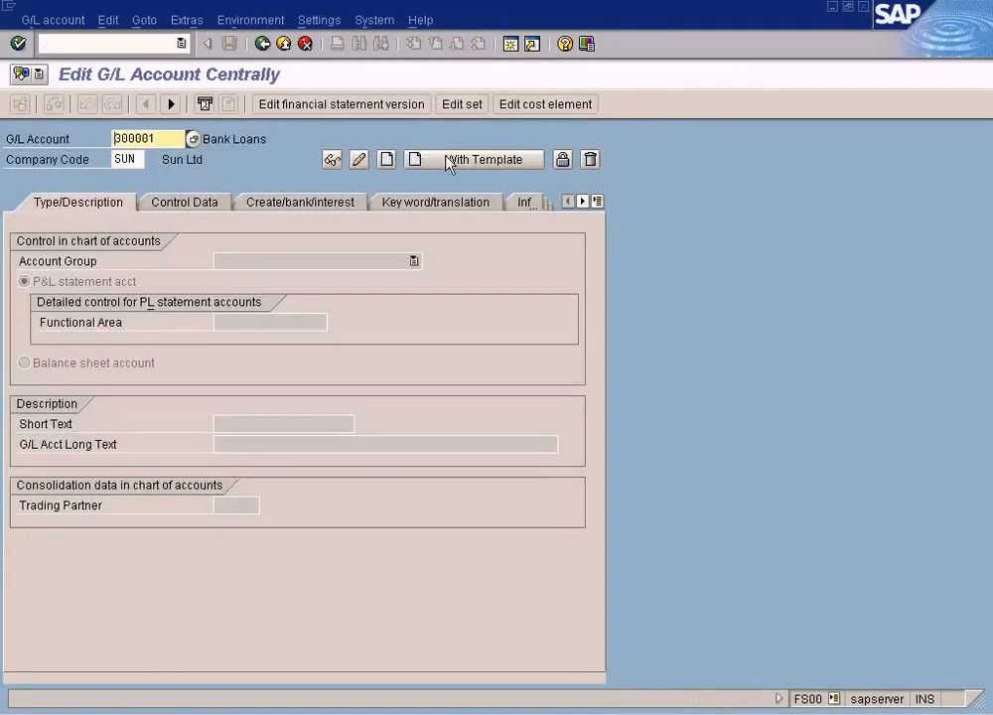
{"action": "left_click", "coordinate": [195, 140]}
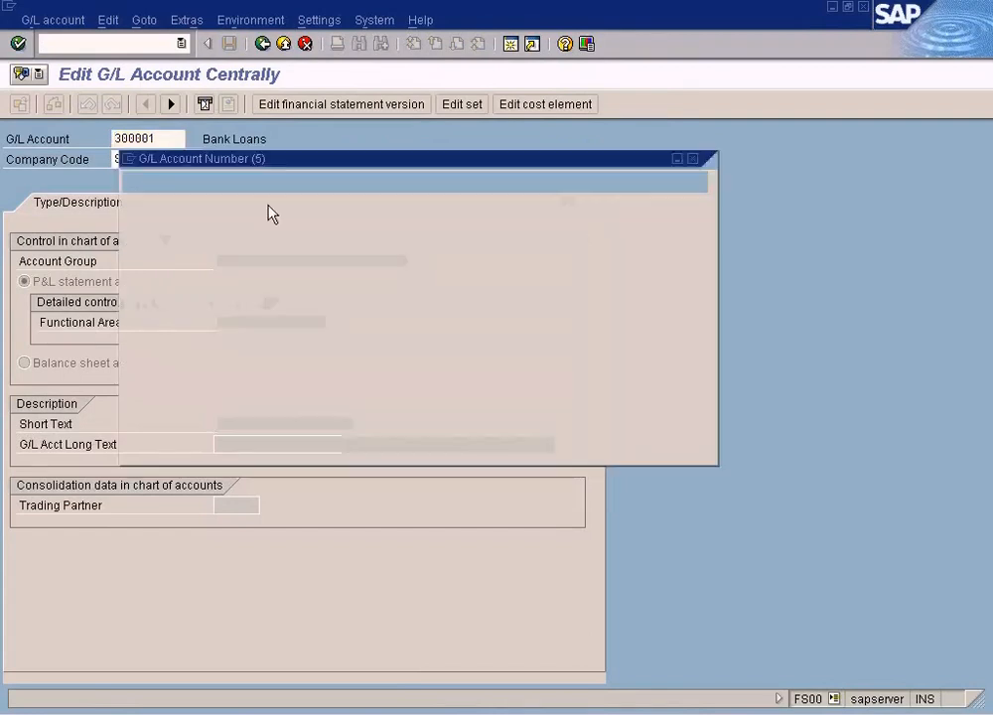
{"action": "left_click", "coordinate": [134, 446]}
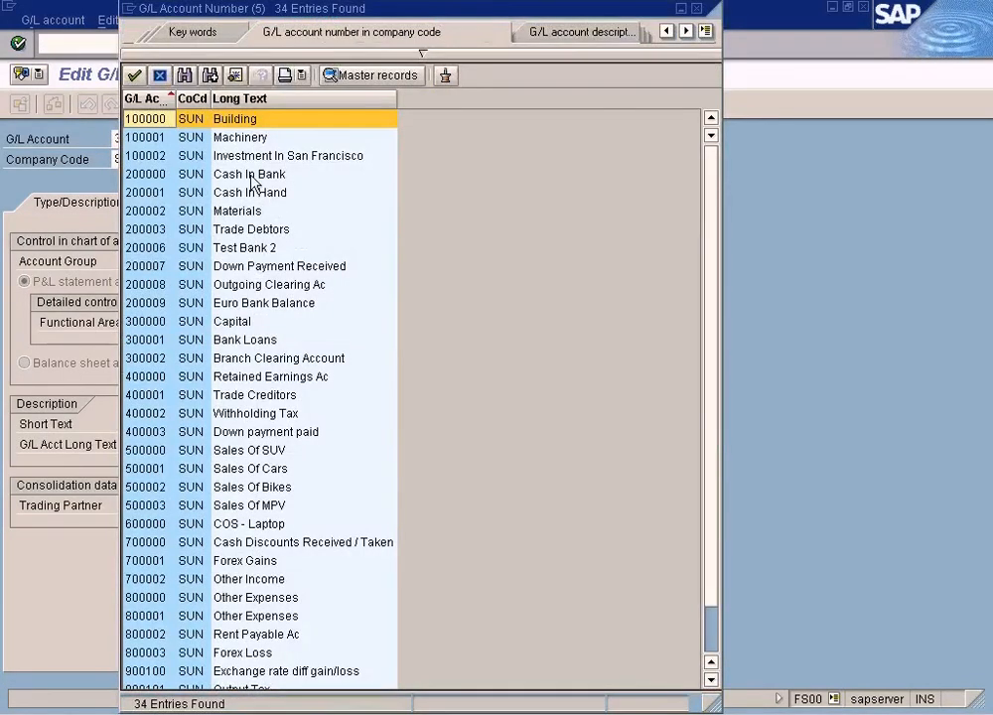
{"action": "left_click", "coordinate": [162, 175]}
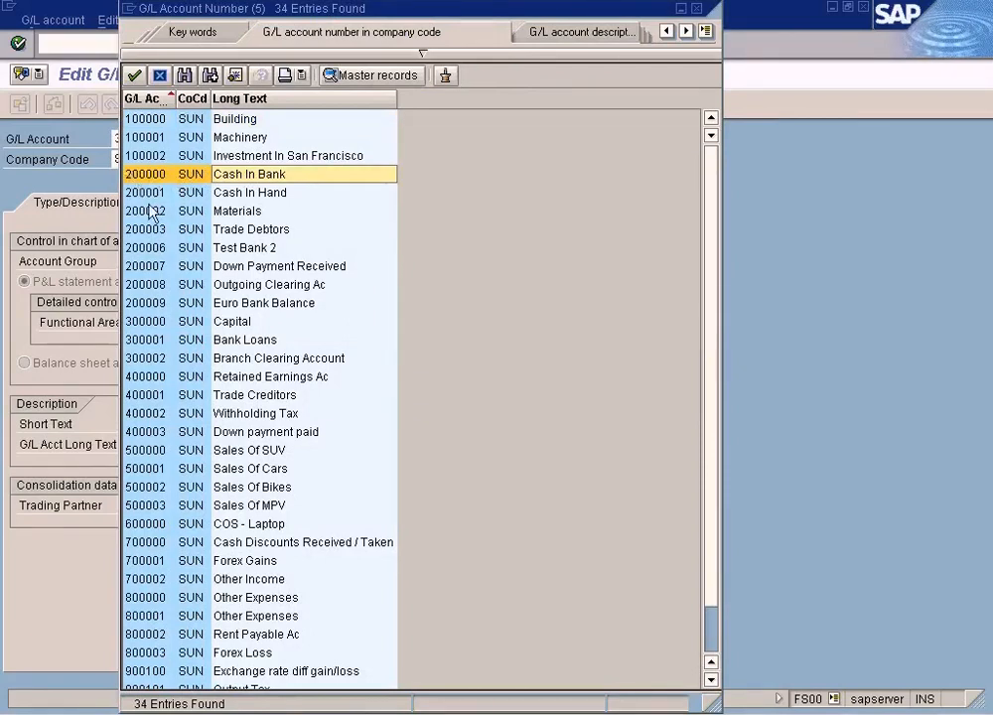
{"action": "left_click", "coordinate": [149, 304]}
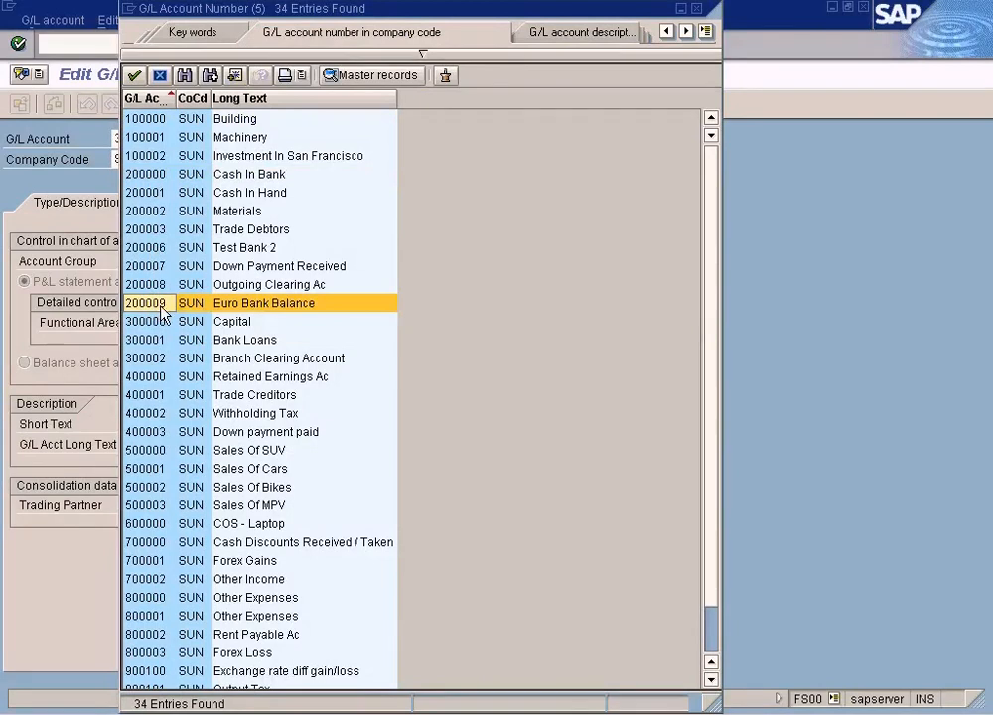
{"action": "double_click", "coordinate": [160, 303]}
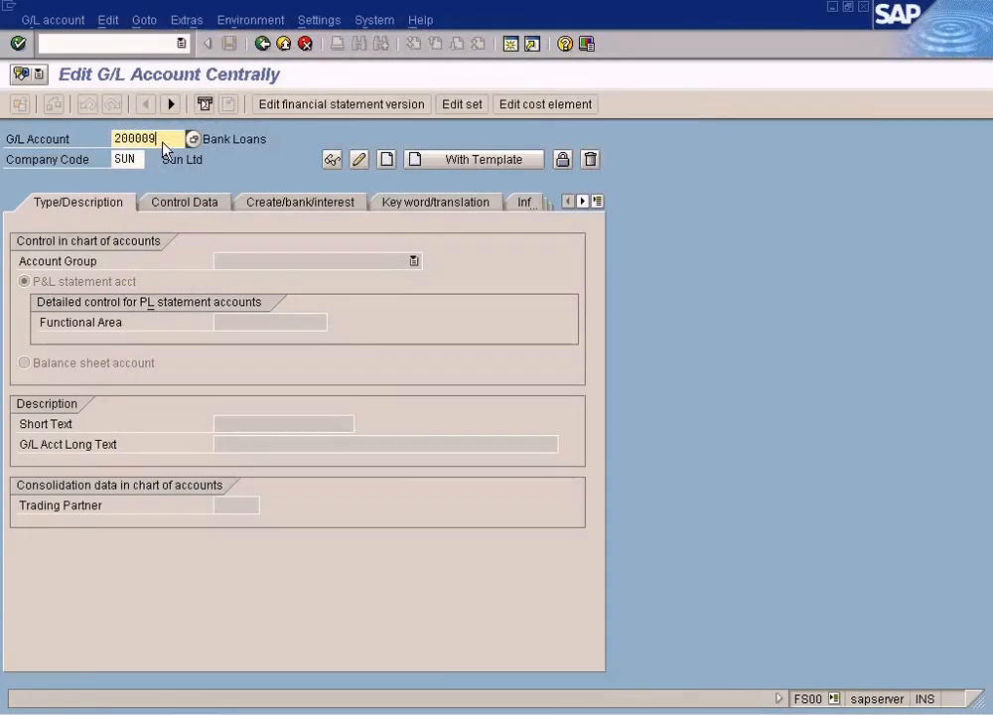
Step: Change the G/L account number to 200010 and start creating that account in company code SUN
{"action": "key", "text": "BackSpace"}
{"action": "key", "text": "BackSpace"}
{"action": "type", "text": "10"}
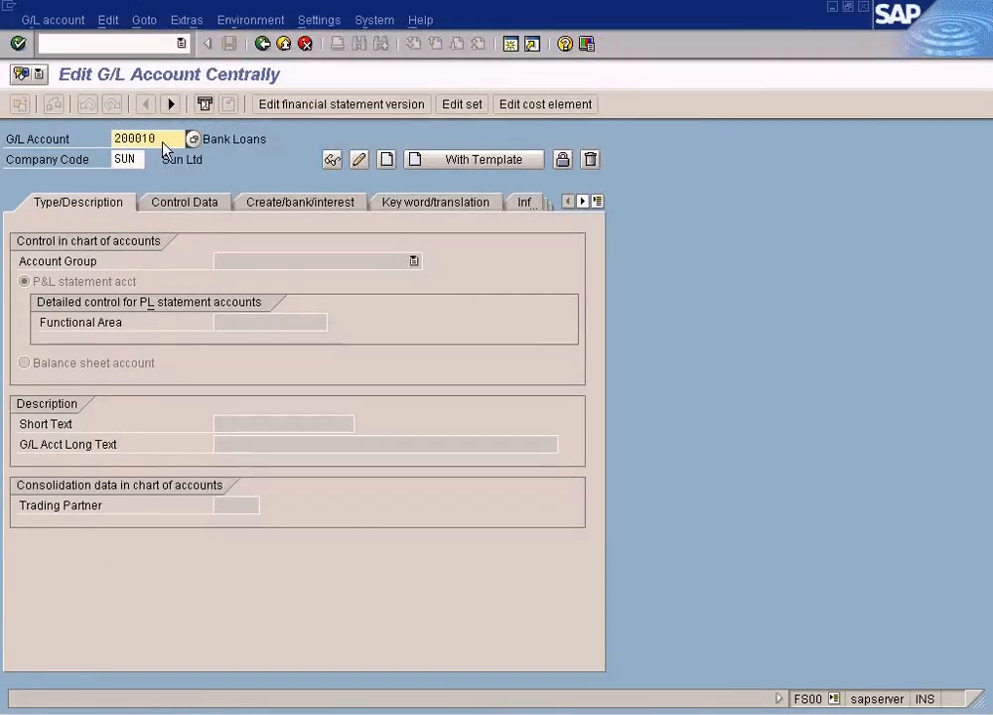
{"action": "key", "text": "Return"}
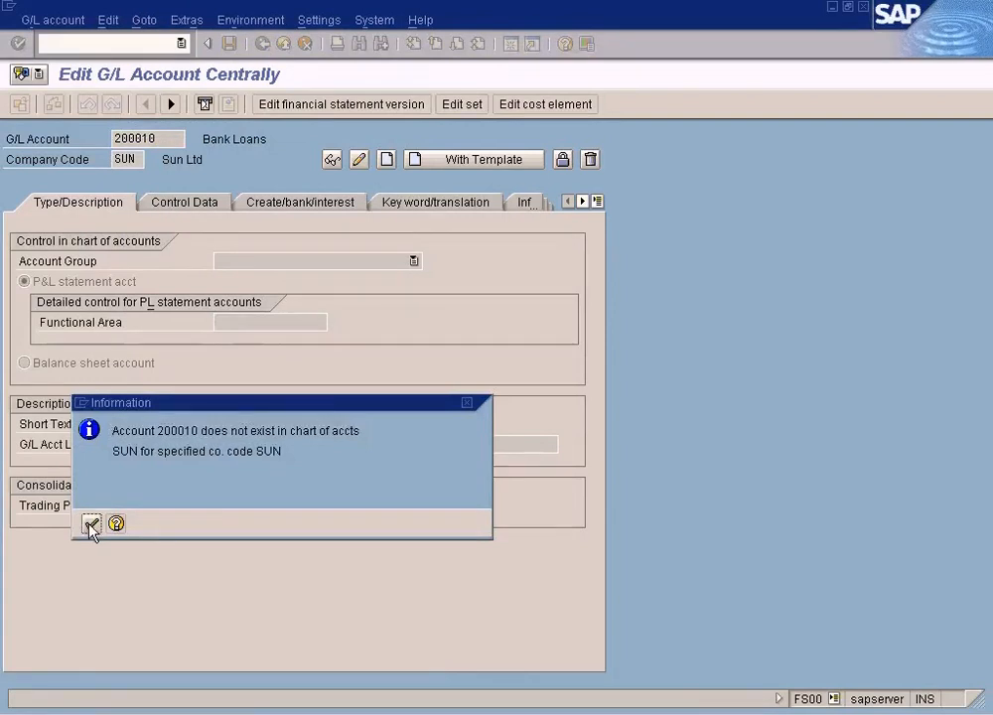
{"action": "left_click", "coordinate": [91, 523]}
{"action": "left_click", "coordinate": [53, 19]}
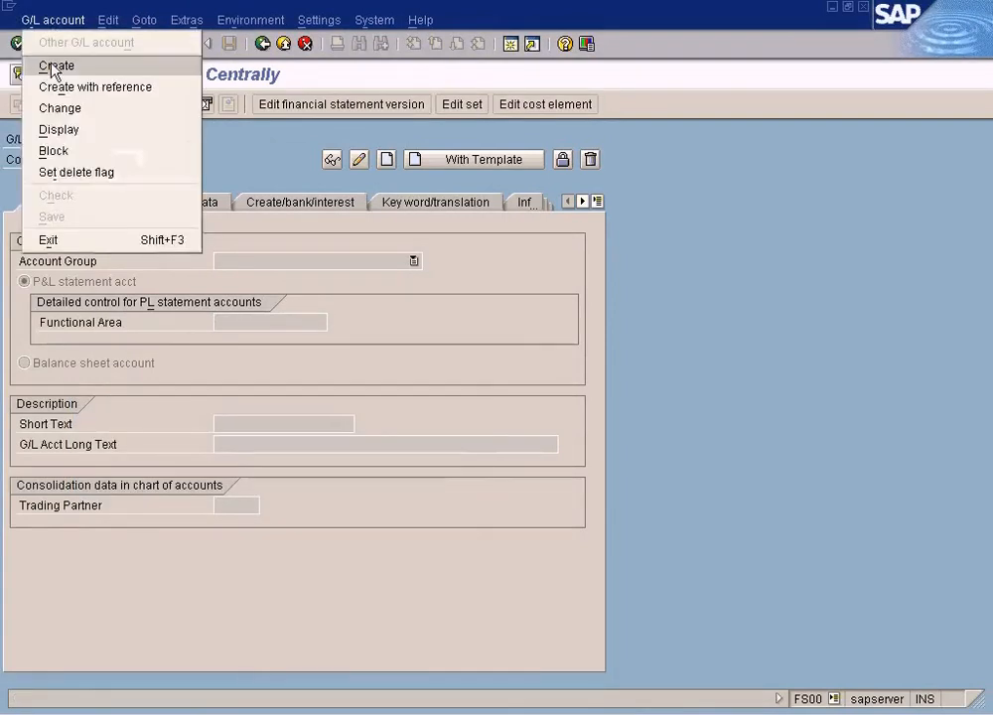
{"action": "left_click", "coordinate": [49, 66]}
Step: Assign account 200010 to the Current Assets group and enter "Stocks" as both its short text and long text
{"action": "left_click", "coordinate": [328, 274]}
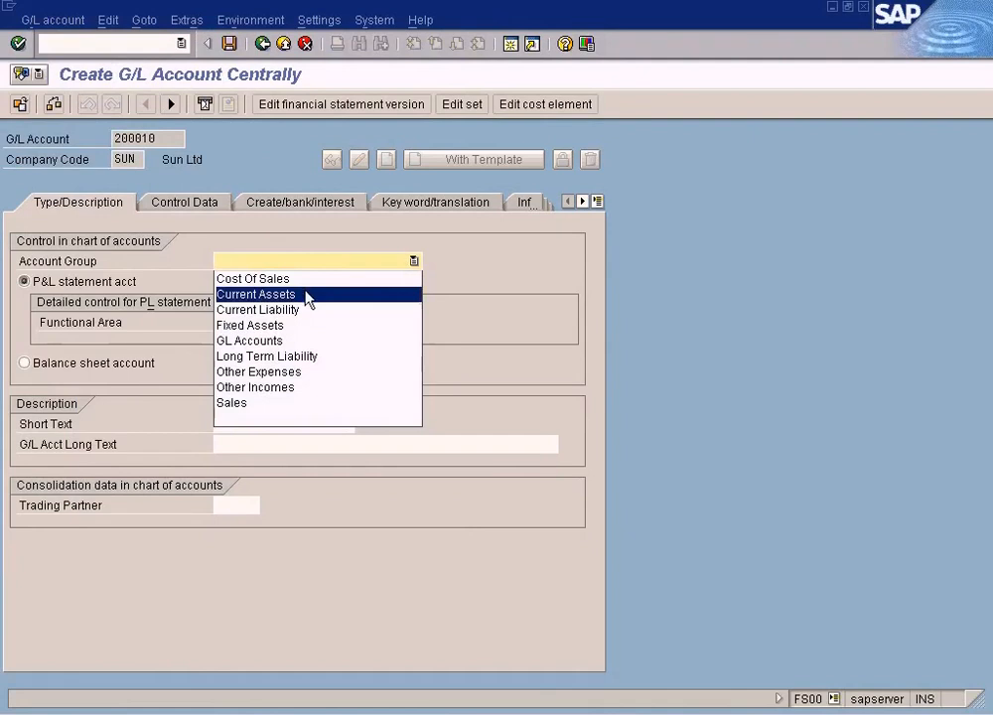
{"action": "left_click", "coordinate": [304, 298]}
{"action": "left_click", "coordinate": [255, 425]}
{"action": "type", "text": "Stocks"}
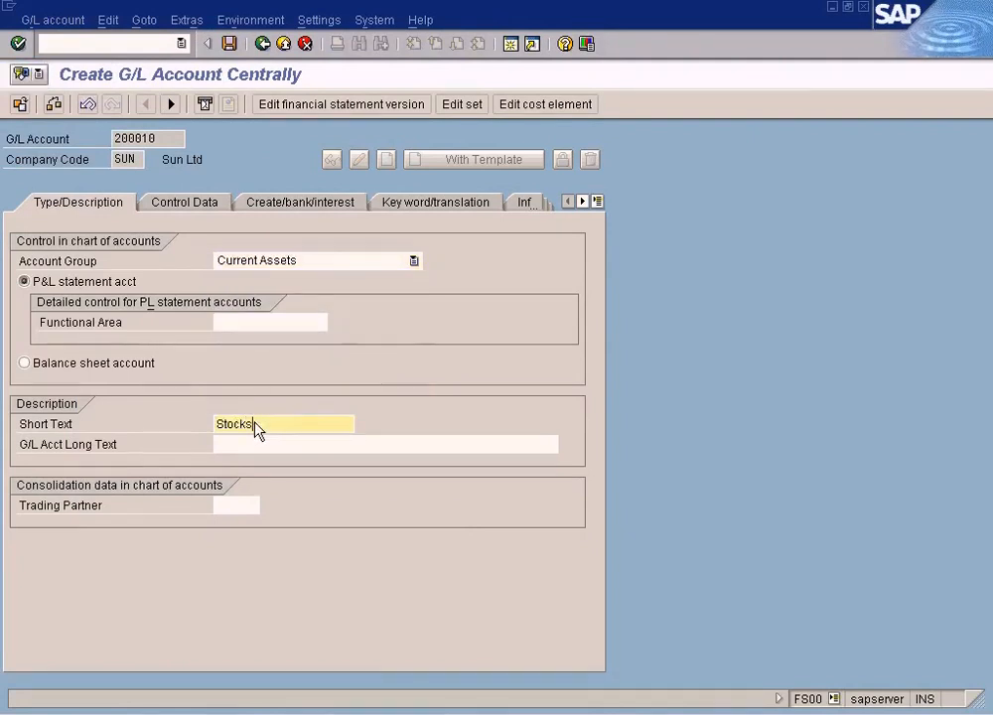
{"action": "double_click", "coordinate": [256, 427]}
{"action": "key", "text": "ctrl+c"}
{"action": "key", "text": "Tab"}
{"action": "key", "text": "ctrl+v"}
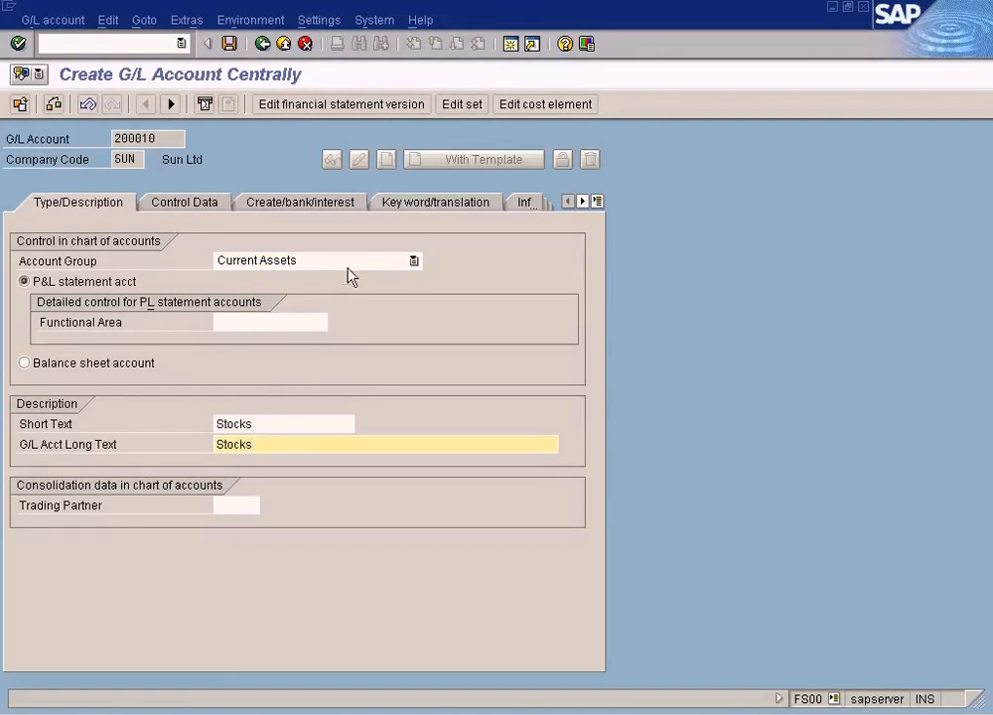
Step: Start FS00 in another session and view account 200009's document creation and bank settings as a reference for account 200010
{"action": "left_click", "coordinate": [311, 205]}
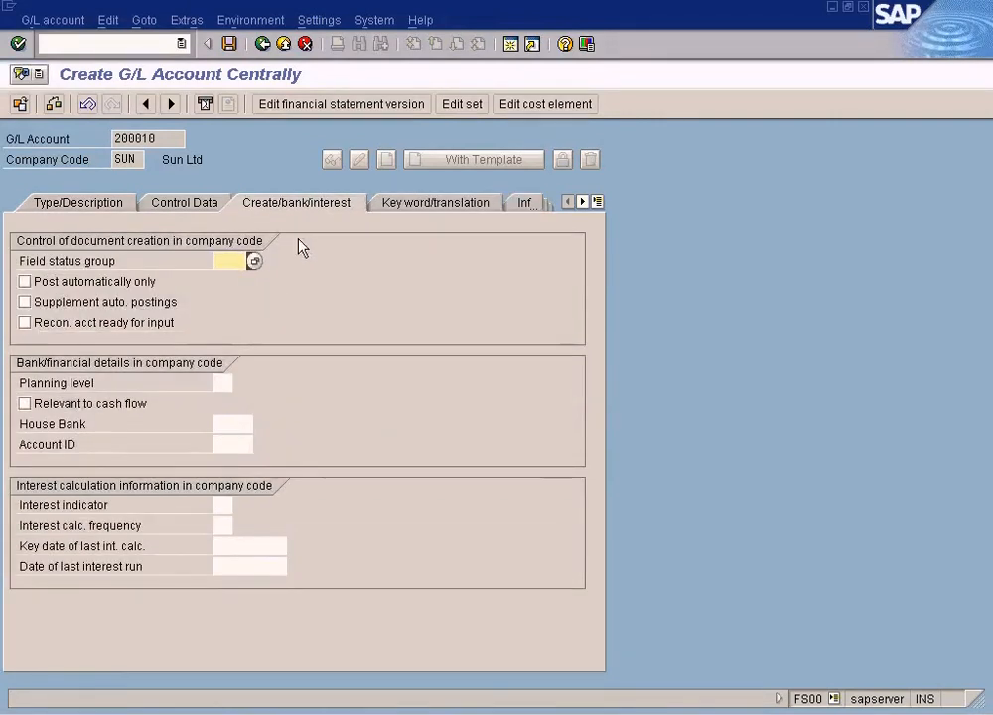
{"action": "left_click", "coordinate": [511, 44]}
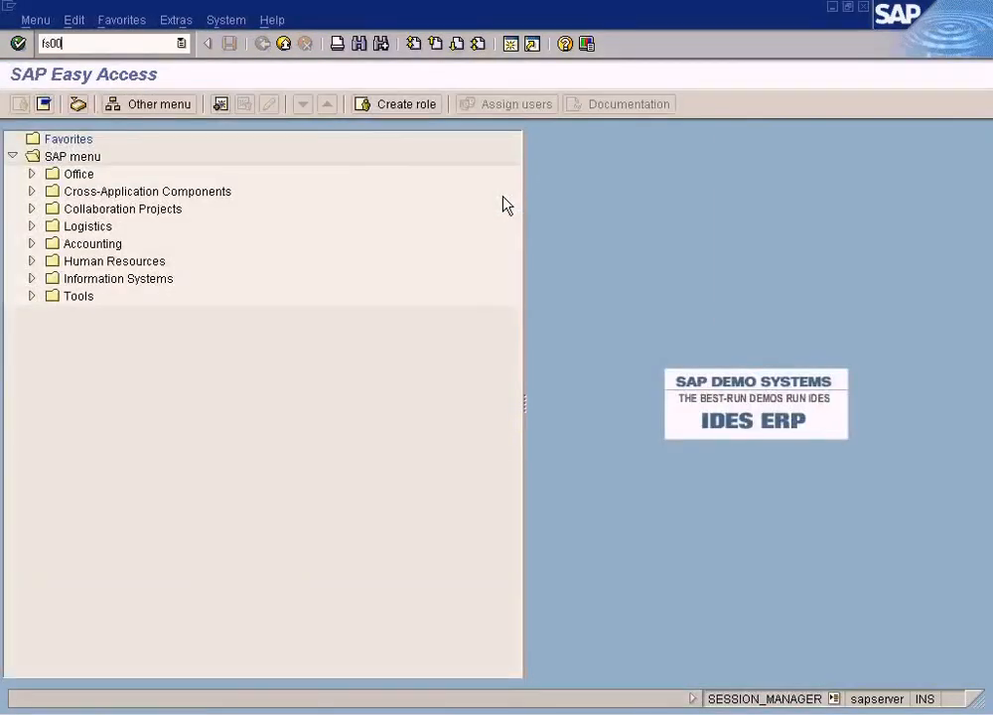
{"action": "type", "text": "fs00"}
{"action": "key", "text": "Return"}
{"action": "type", "text": "20001"}
{"action": "key", "text": "BackSpace"}
{"action": "type", "text": "09"}
{"action": "key", "text": "Return"}
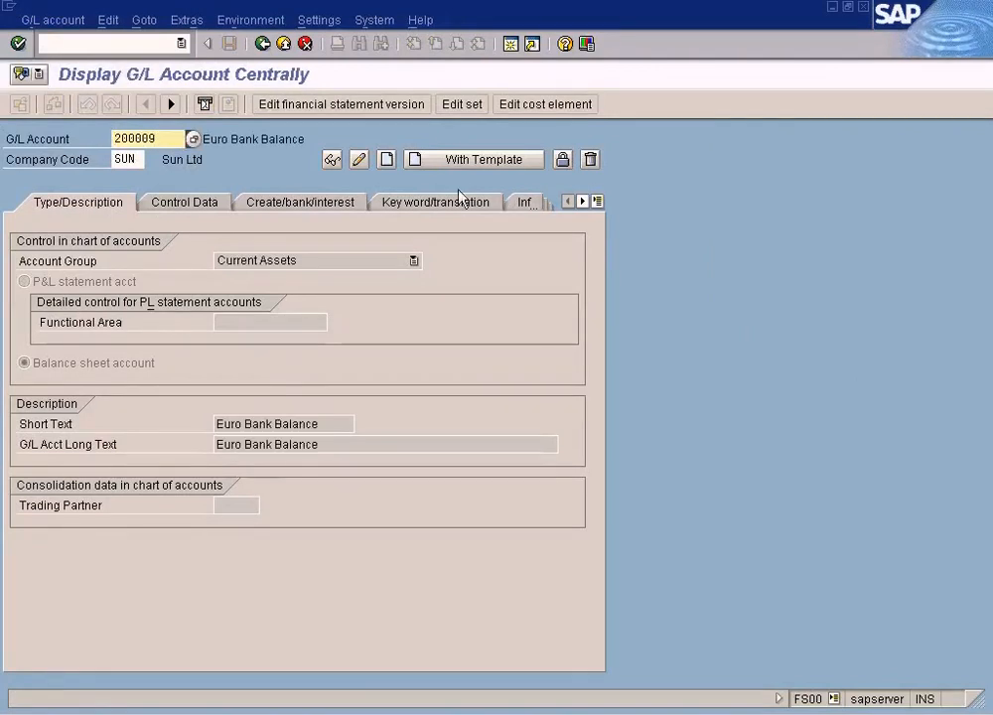
{"action": "left_click", "coordinate": [338, 203]}
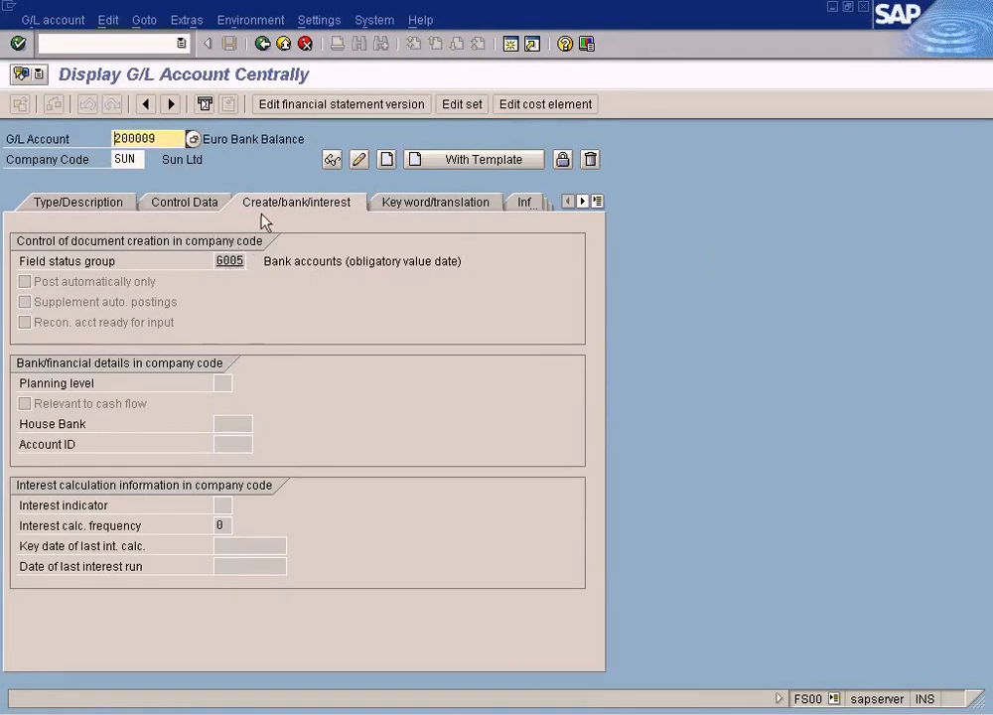
Step: Display accounts 200008 and 200007 in turn to check the field status group of each
{"action": "left_click", "coordinate": [194, 140]}
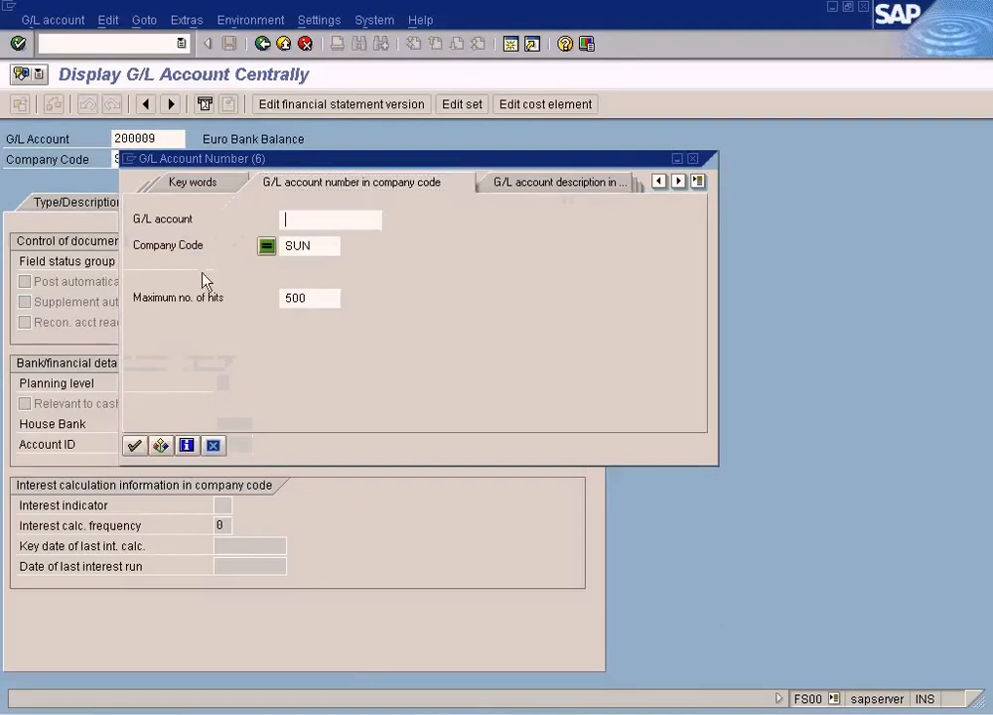
{"action": "left_click", "coordinate": [213, 444]}
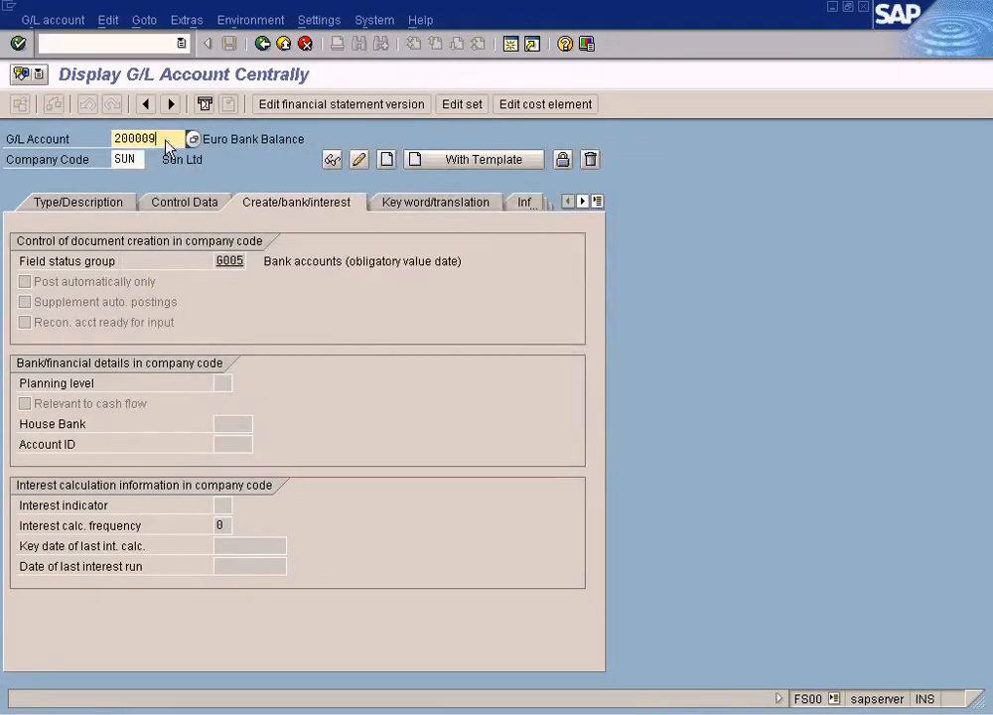
{"action": "key", "text": "BackSpace"}
{"action": "type", "text": "8"}
{"action": "key", "text": "Return"}
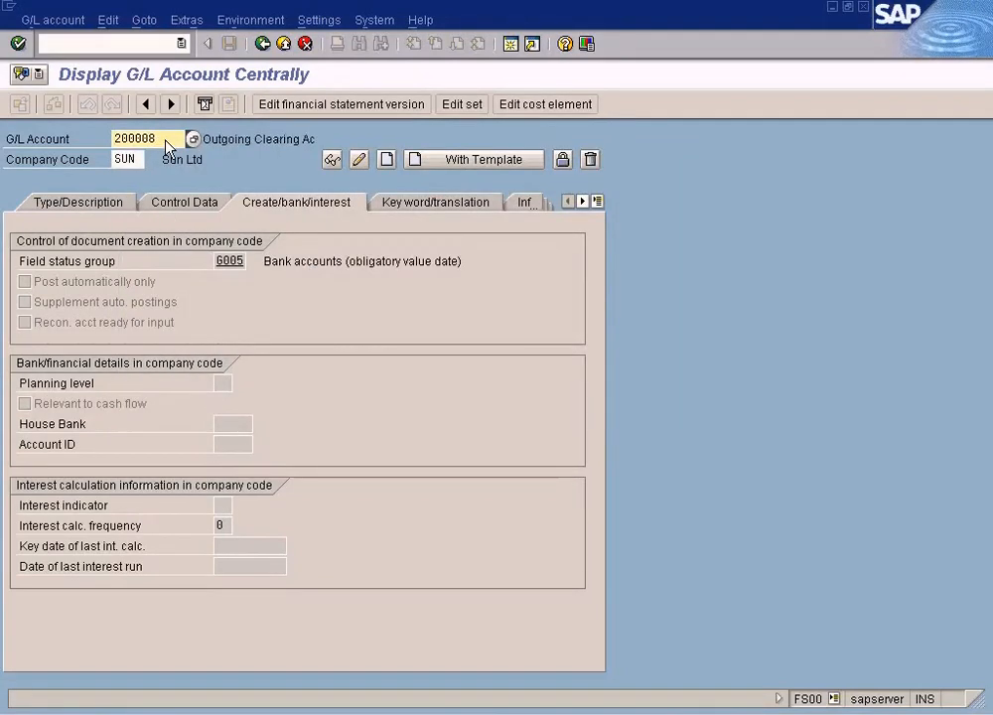
{"action": "type", "text": "7"}
{"action": "key", "text": "Return"}
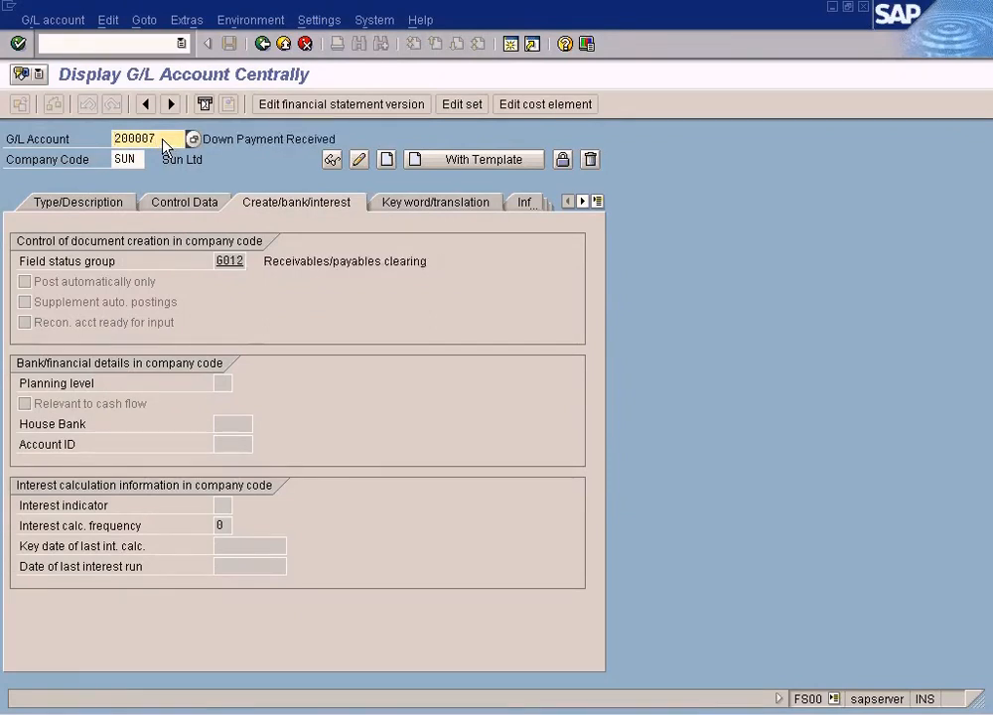
Step: Examine the available field status groups from account 200007, including G003, G004 and G006, and return to the creation of account 200010
{"action": "left_click", "coordinate": [228, 260]}
{"action": "left_click", "coordinate": [253, 263]}
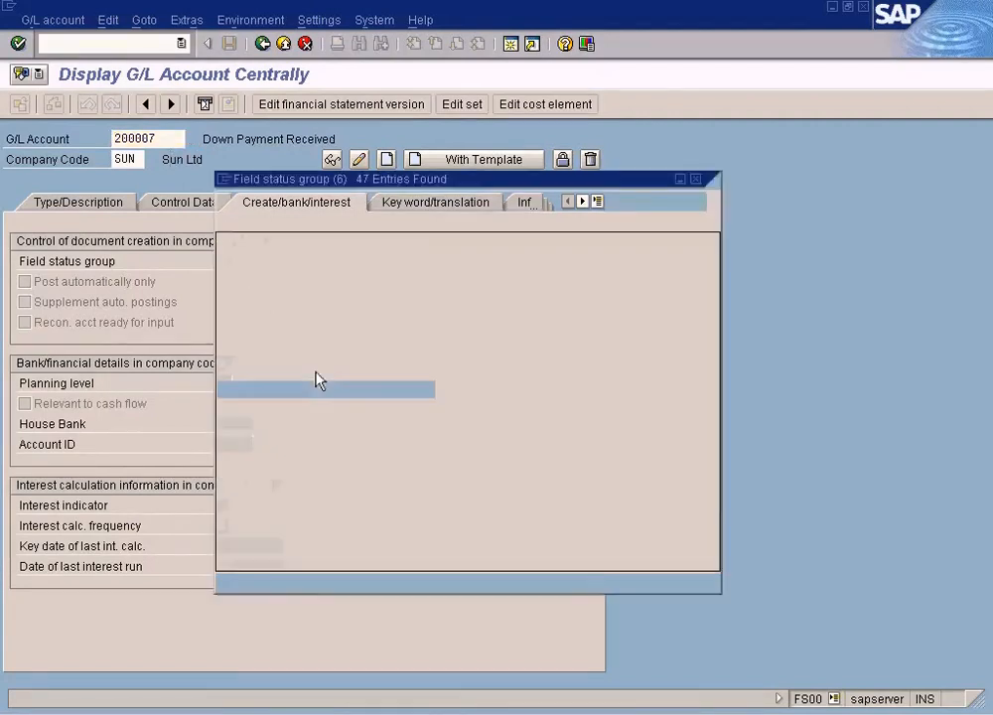
{"action": "left_click", "coordinate": [377, 404]}
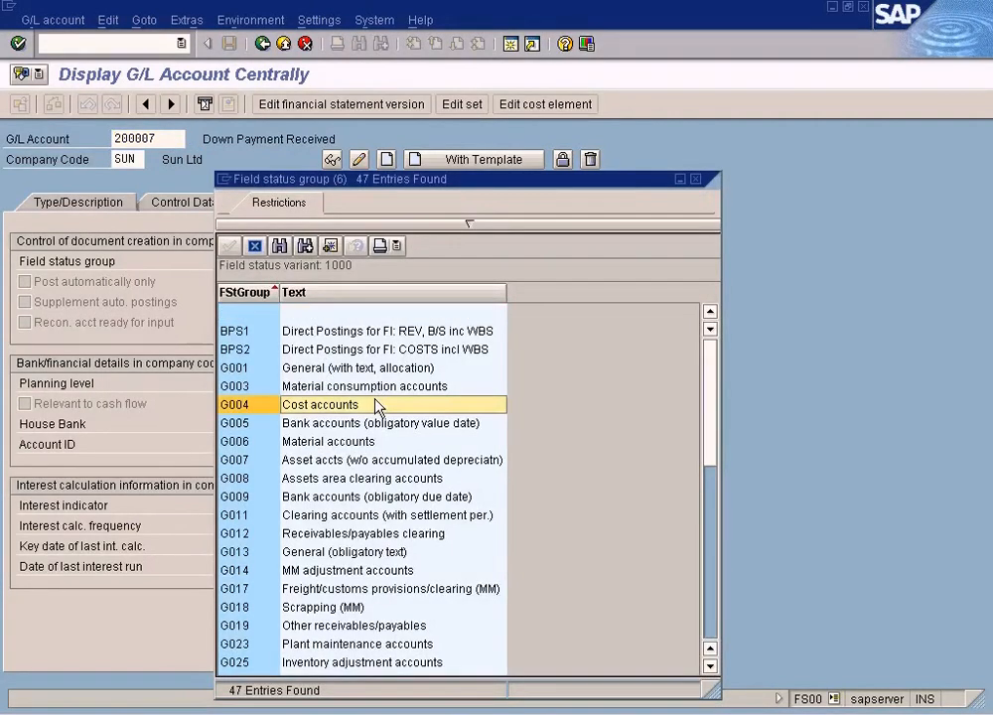
{"action": "left_click", "coordinate": [376, 390]}
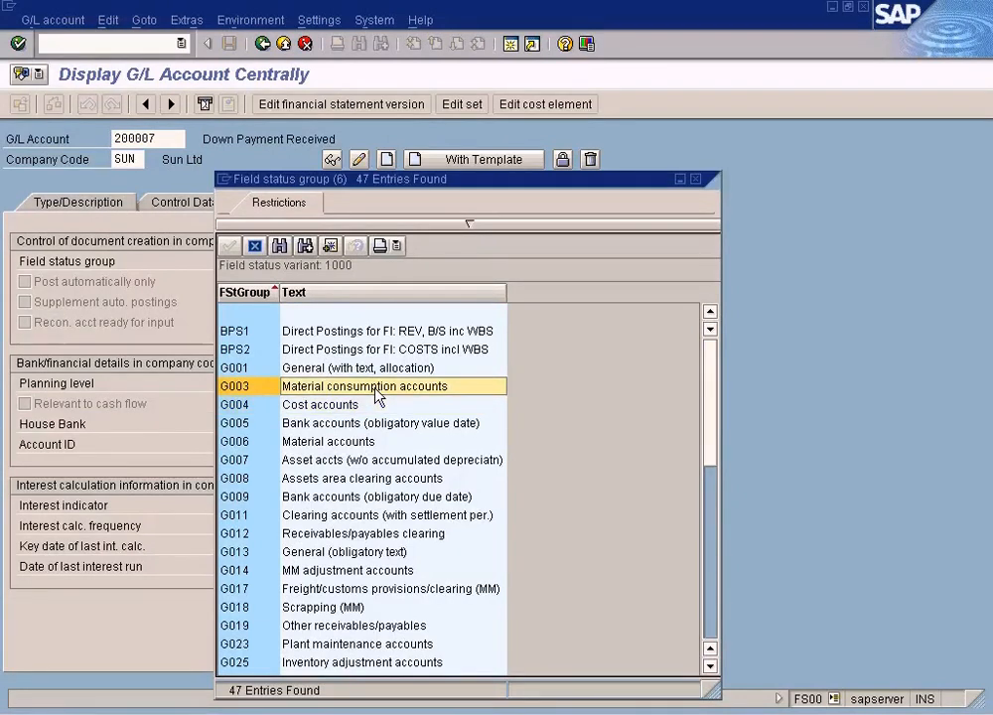
{"action": "left_click", "coordinate": [353, 443]}
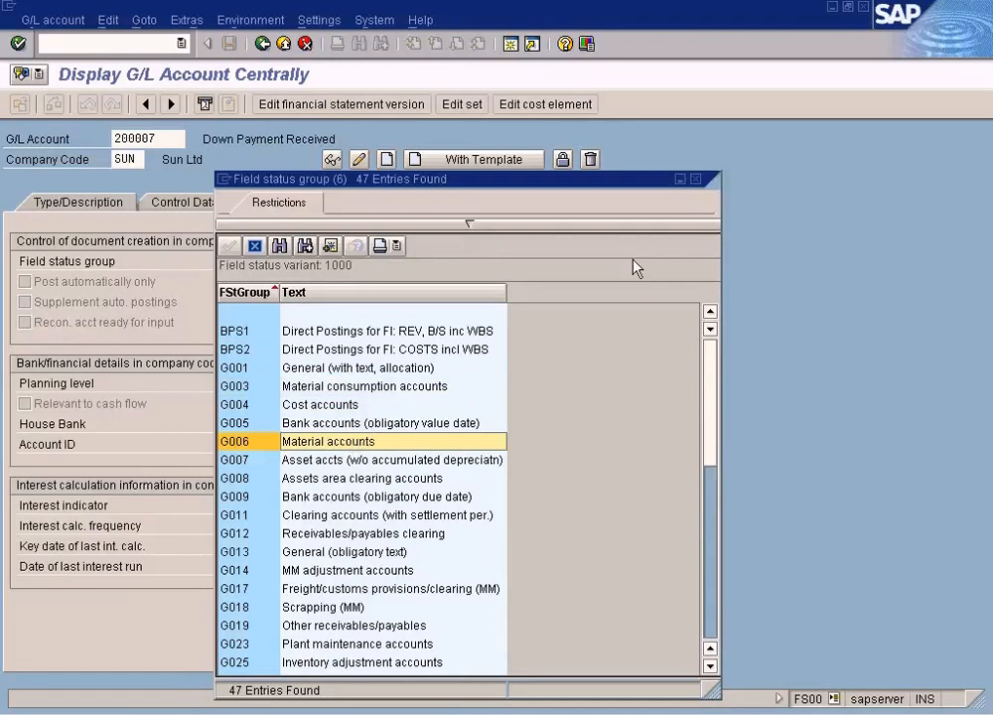
{"action": "left_click", "coordinate": [695, 179]}
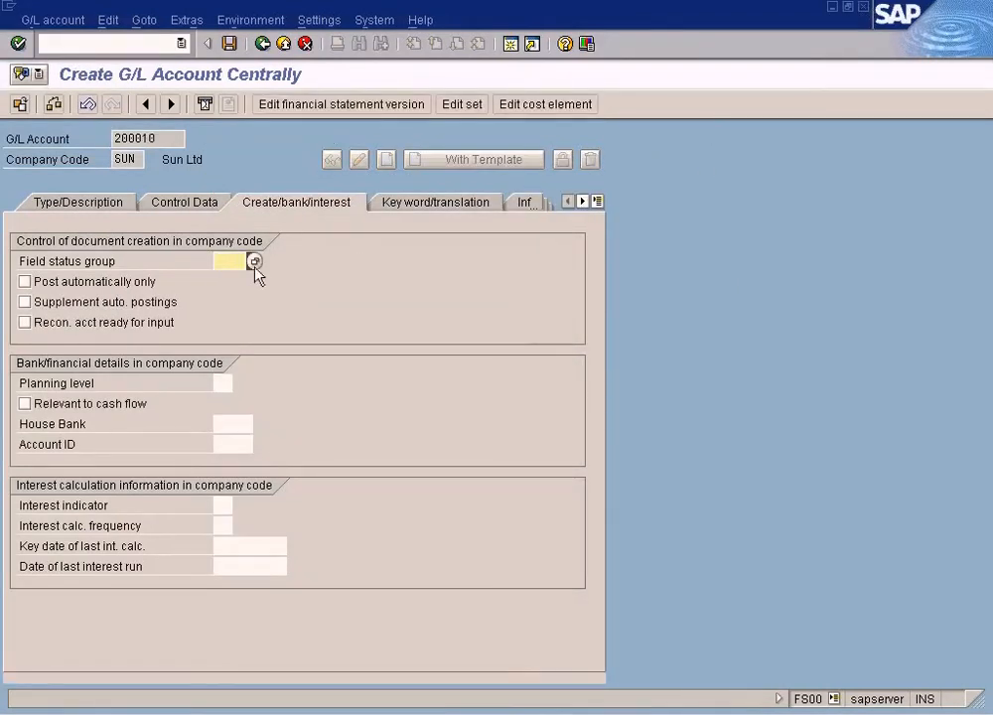
Step: Assign field status group G001 General (with text, allocation) to account 200010 and classify it as a balance sheet account
{"action": "left_click", "coordinate": [255, 261]}
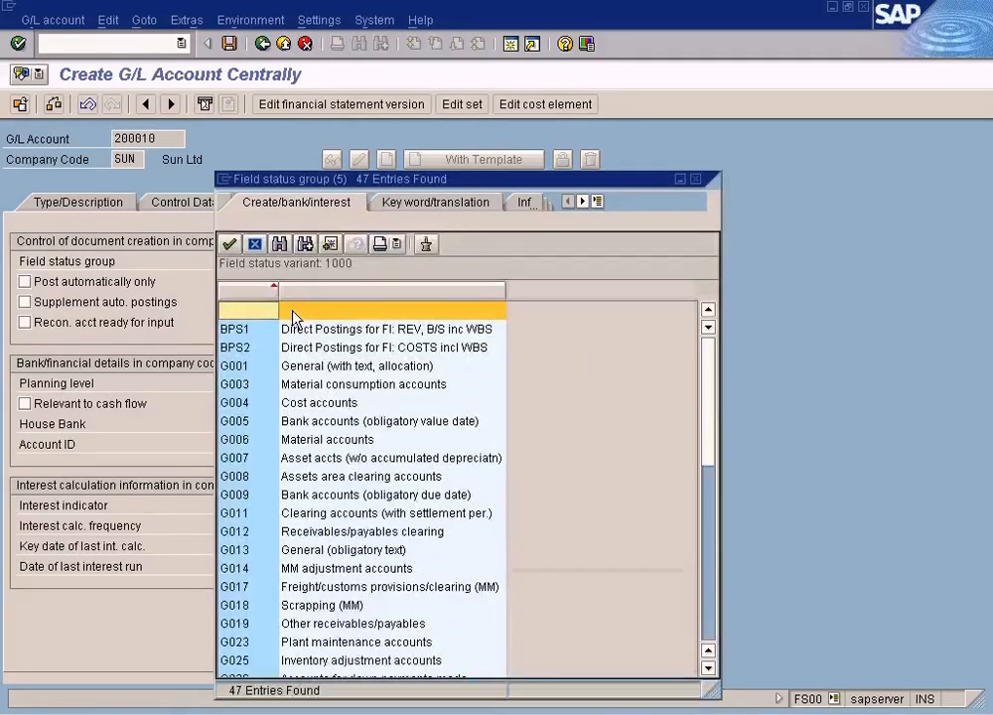
{"action": "double_click", "coordinate": [343, 368]}
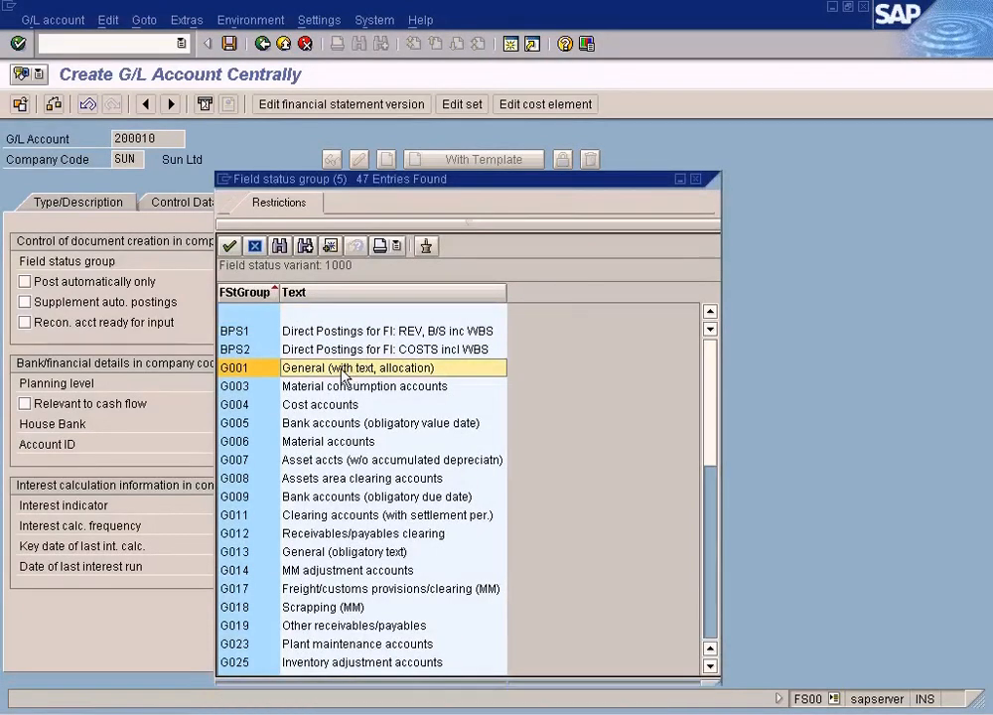
{"action": "left_click", "coordinate": [87, 204]}
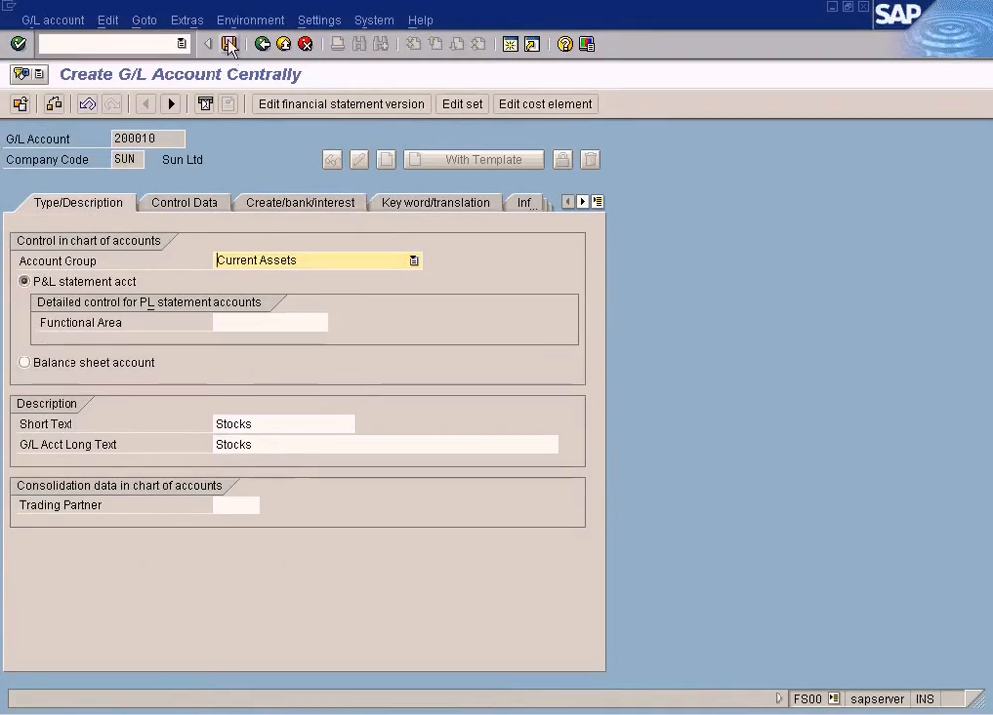
{"action": "left_click", "coordinate": [154, 363]}
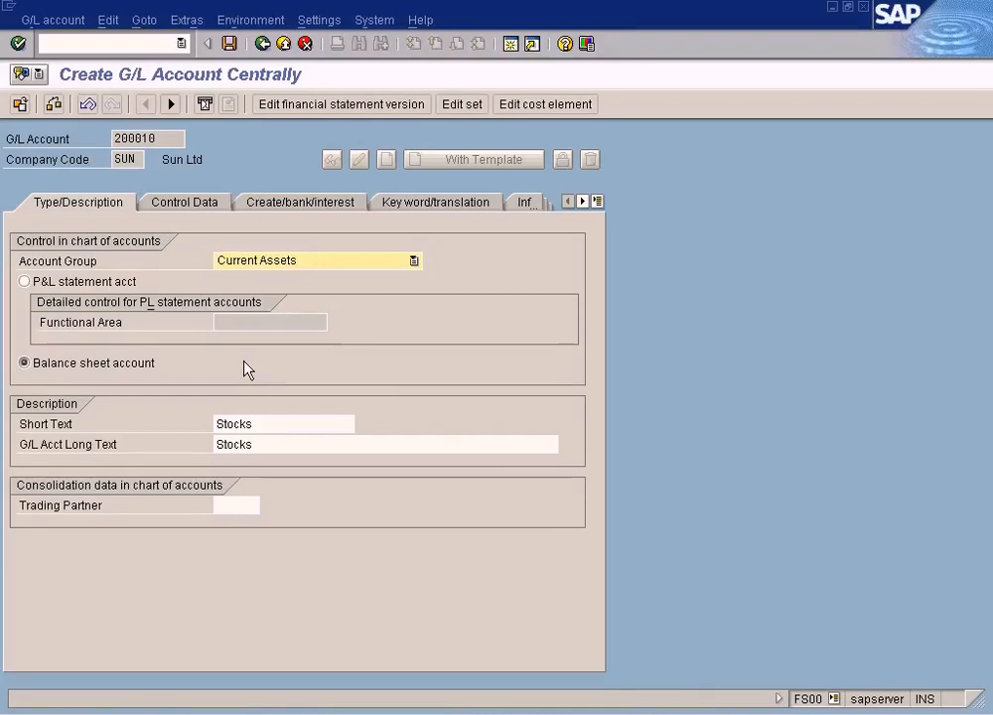
Step: Save the Stocks account 200010, accept the messages, and close its session to return to the G/L document entry for SUN
{"action": "left_click", "coordinate": [229, 43]}
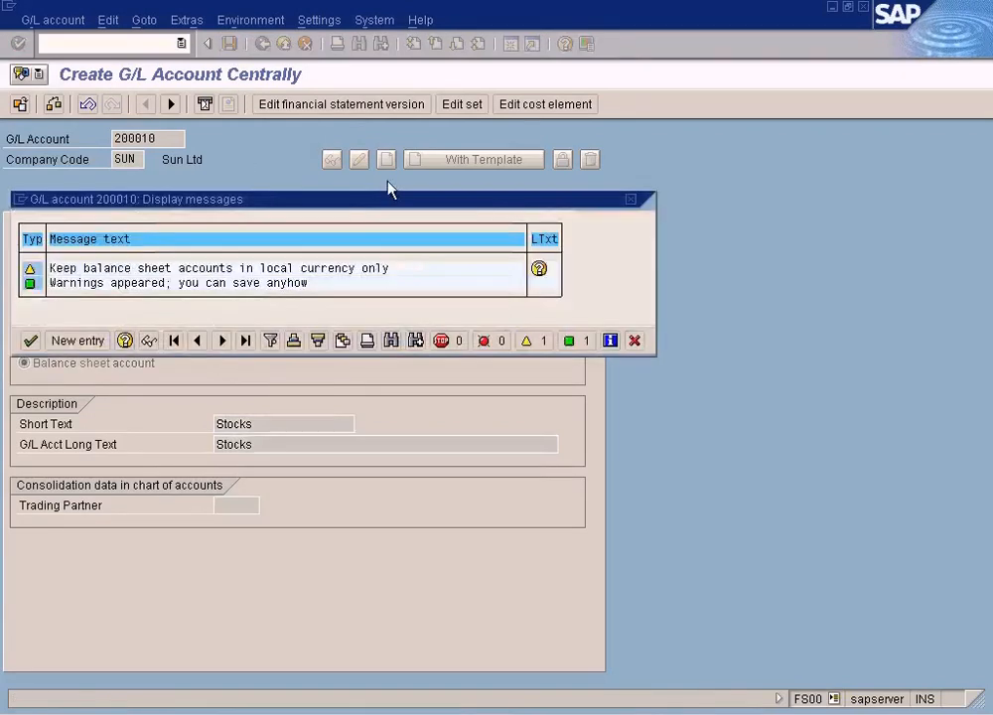
{"action": "left_click", "coordinate": [39, 338]}
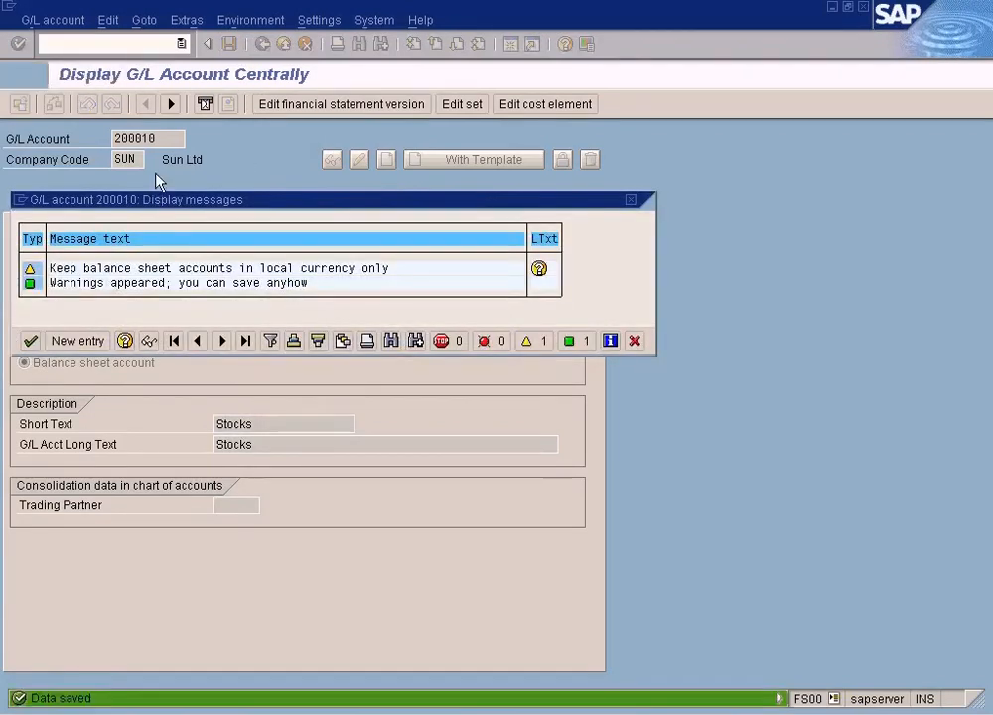
{"action": "left_click", "coordinate": [34, 215]}
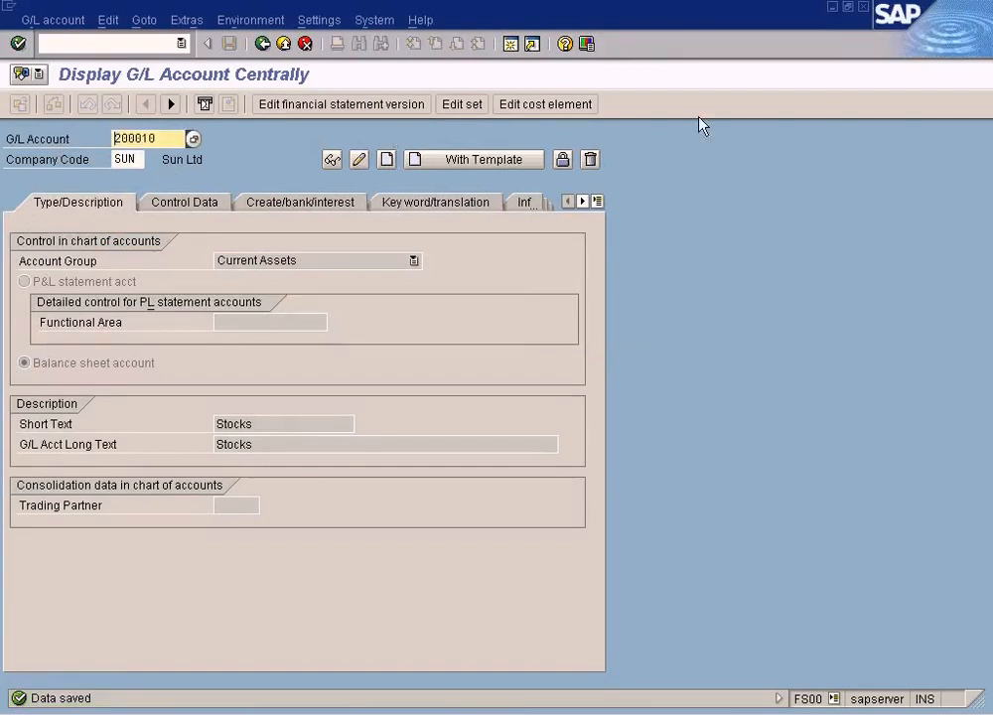
{"action": "left_click", "coordinate": [864, 8]}
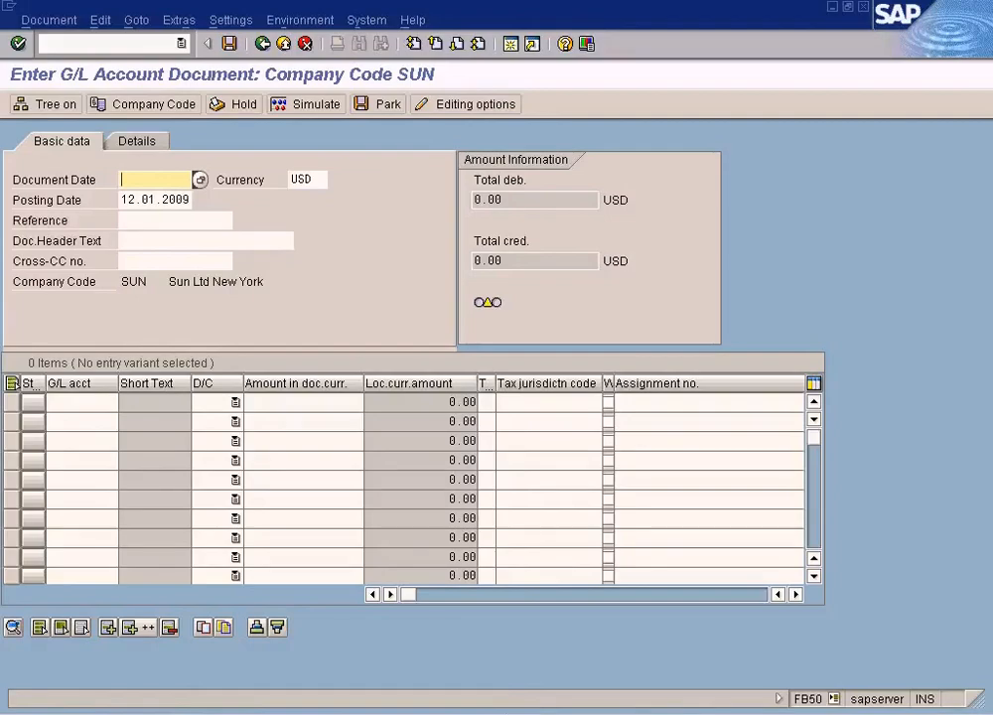
Step: Switch to the branch diagram, outline part of it with a selection to examine it, and return to the SAP document entry window
{"action": "key", "text": "alt+Tab"}
{"action": "mouse_move", "coordinate": [265, 437]}
{"action": "left_mouse_down"}
{"action": "mouse_move", "coordinate": [335, 474]}
{"action": "mouse_move", "coordinate": [421, 488]}
{"action": "left_mouse_up"}
{"action": "key", "text": "alt+Tab"}
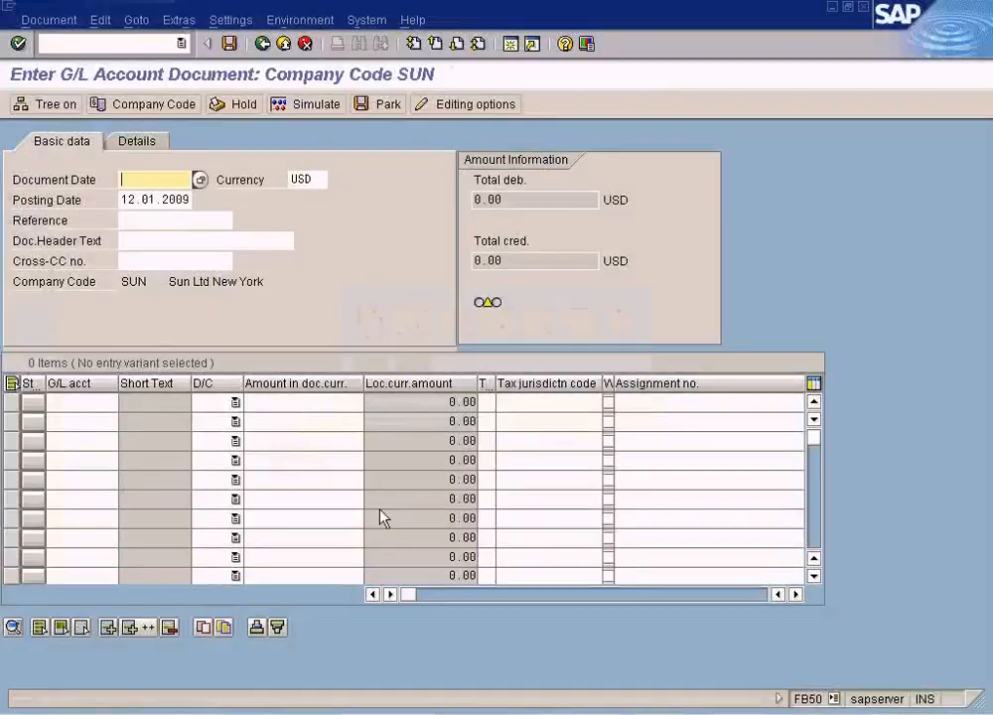
Step: Switch to the Display IMG session and begin new entries in Choose Accounts under Profit Center Accounting's additional balance sheet and P&L accounts
{"action": "left_click", "coordinate": [355, 711]}
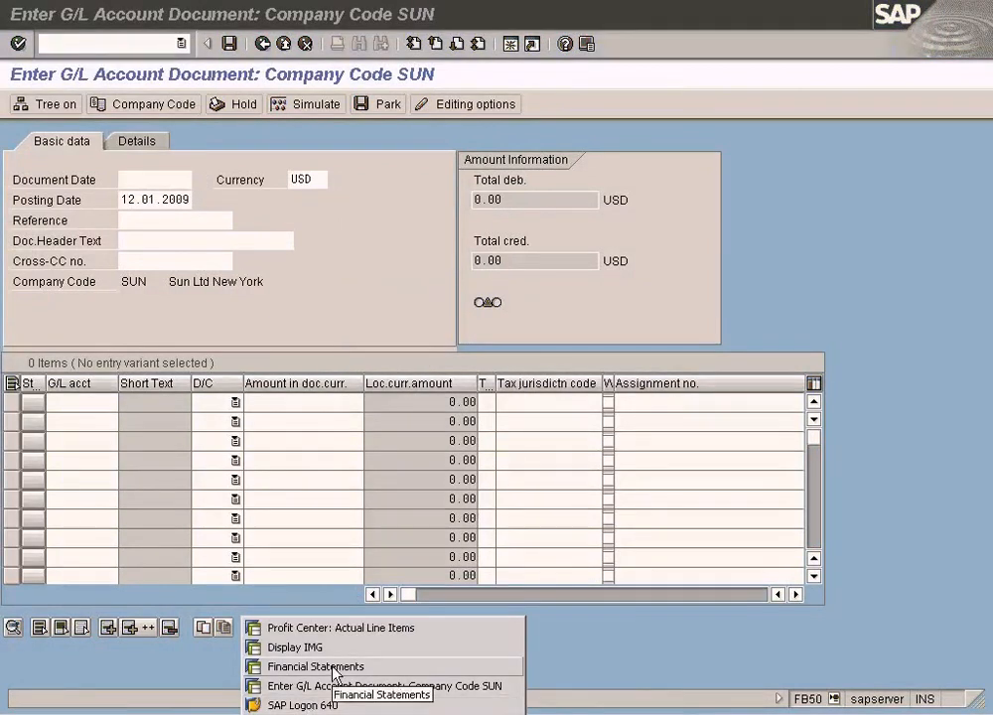
{"action": "left_click", "coordinate": [328, 648]}
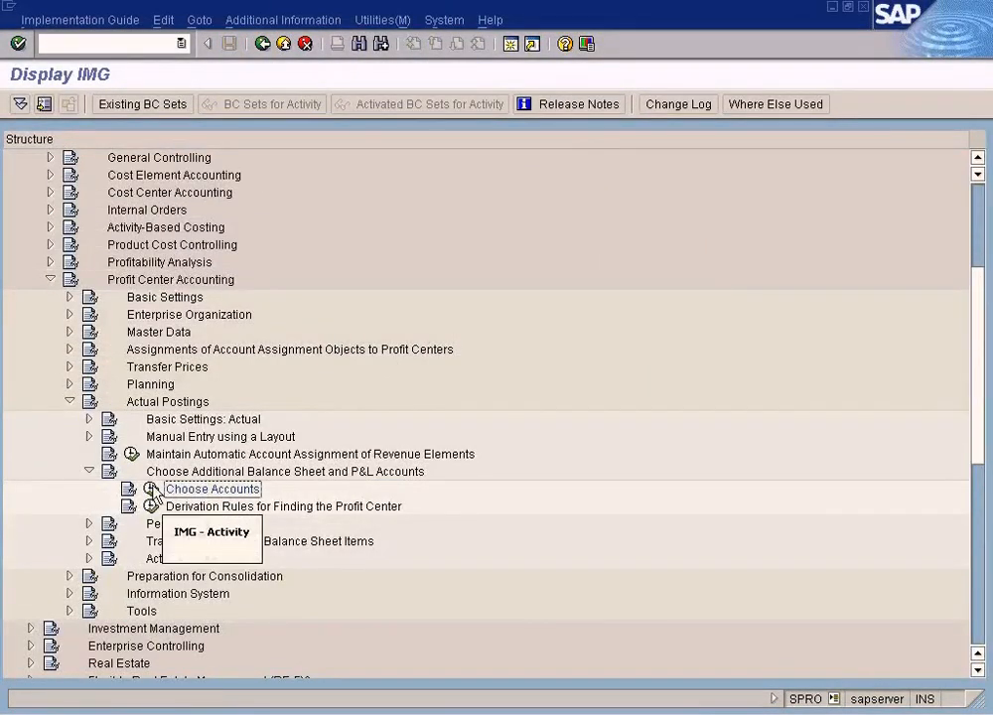
{"action": "left_click", "coordinate": [150, 488]}
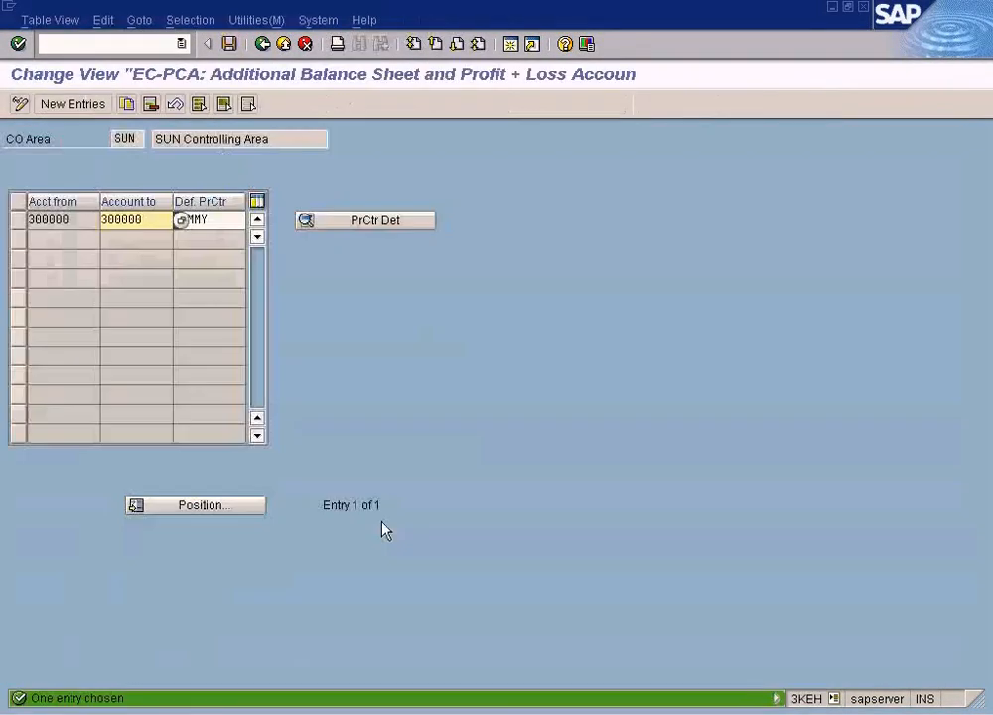
{"action": "left_click", "coordinate": [53, 104]}
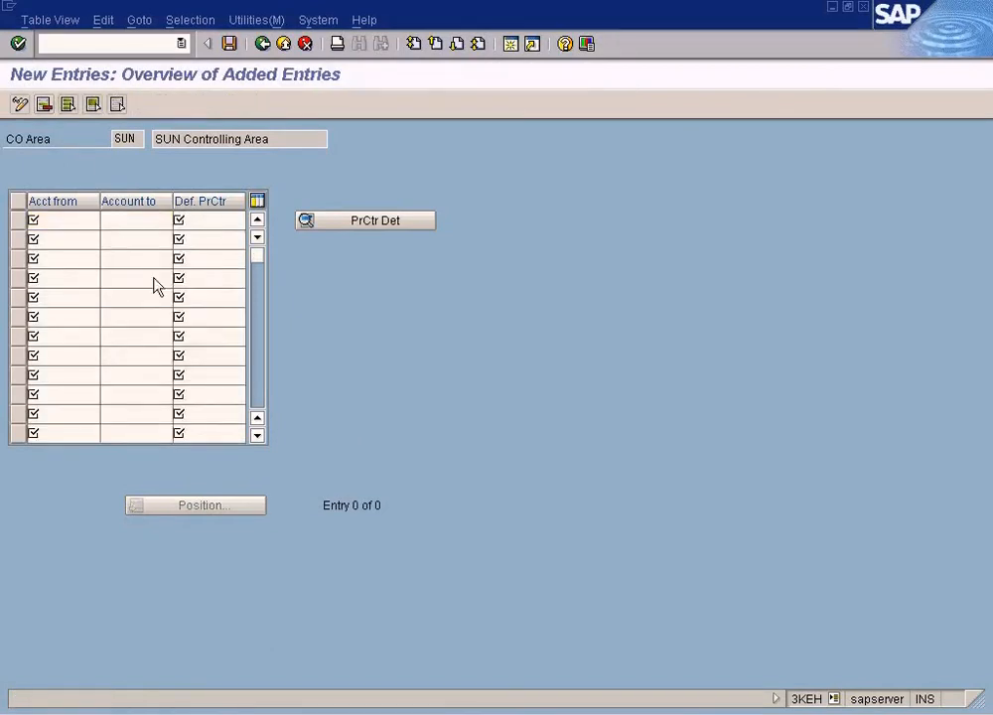
Step: Enter the Building account 100000 as both the from and to account in the first new entry row
{"action": "key", "text": "F4"}
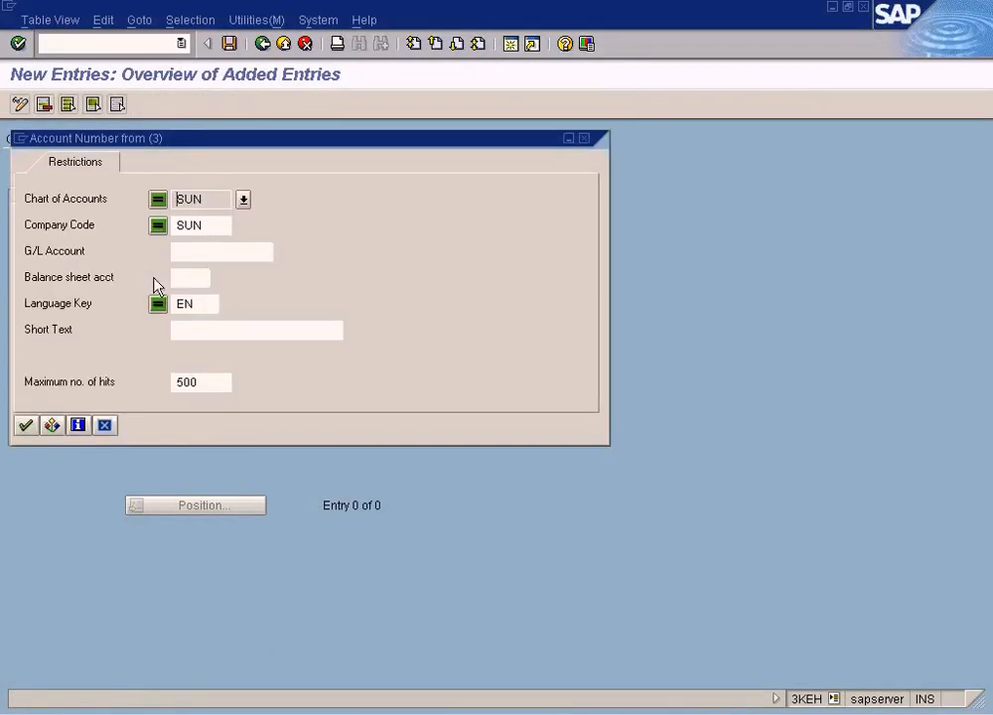
{"action": "left_click", "coordinate": [26, 426]}
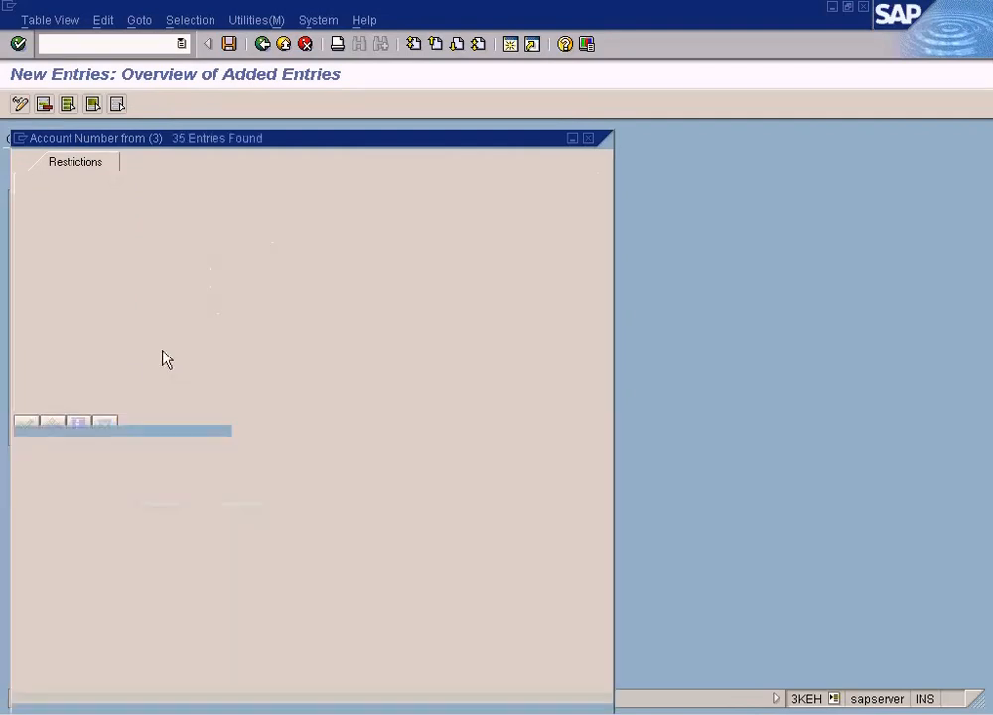
{"action": "double_click", "coordinate": [218, 164]}
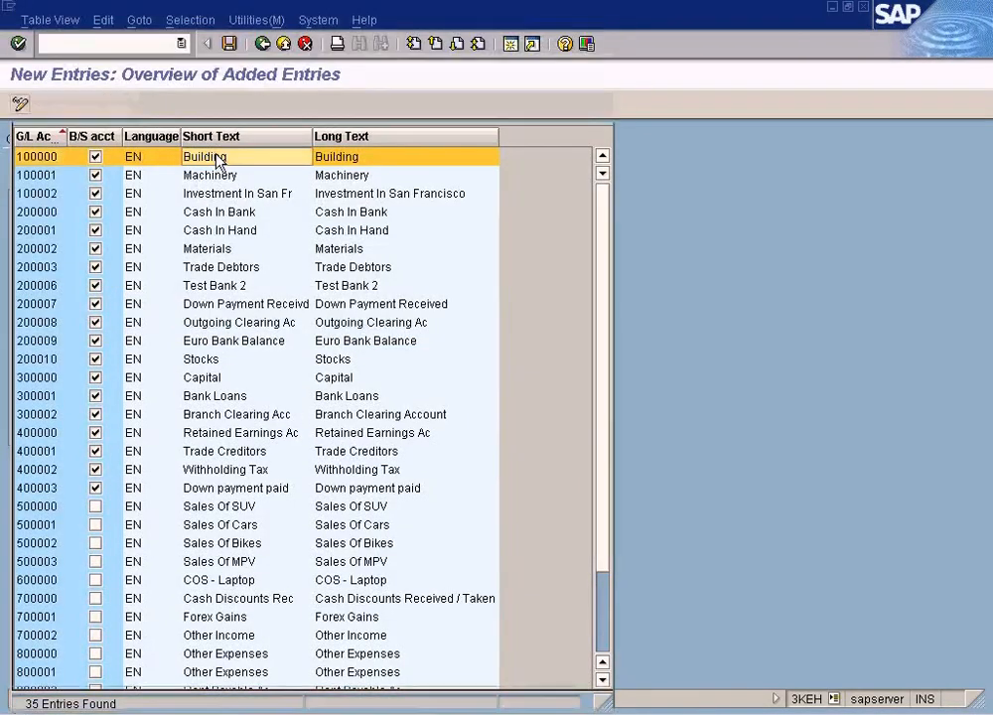
{"action": "left_click", "coordinate": [149, 221]}
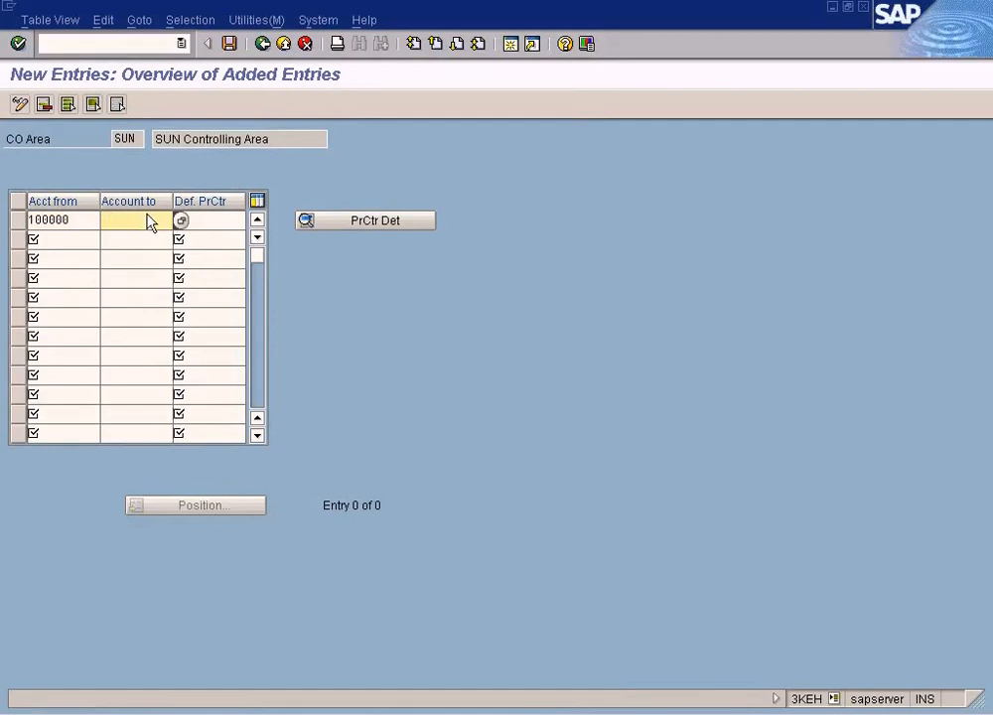
{"action": "left_click", "coordinate": [95, 220]}
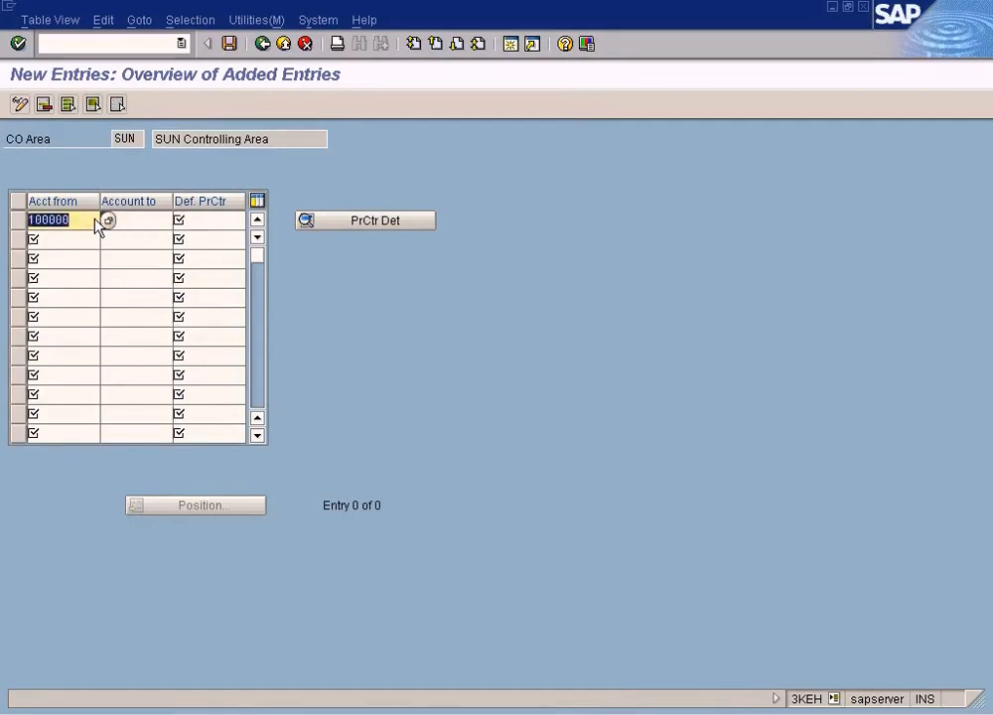
{"action": "left_click", "coordinate": [119, 223]}
{"action": "type", "text": "100000"}
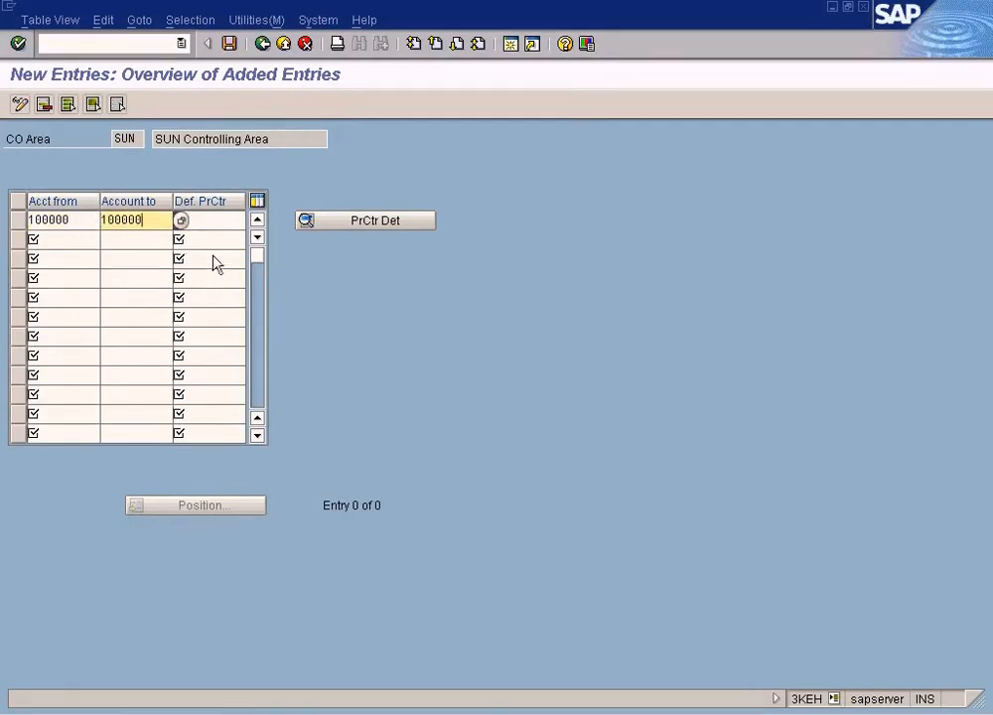
Step: Enter the Stocks account 200010 as both the from and to account in the second row
{"action": "left_click", "coordinate": [84, 240]}
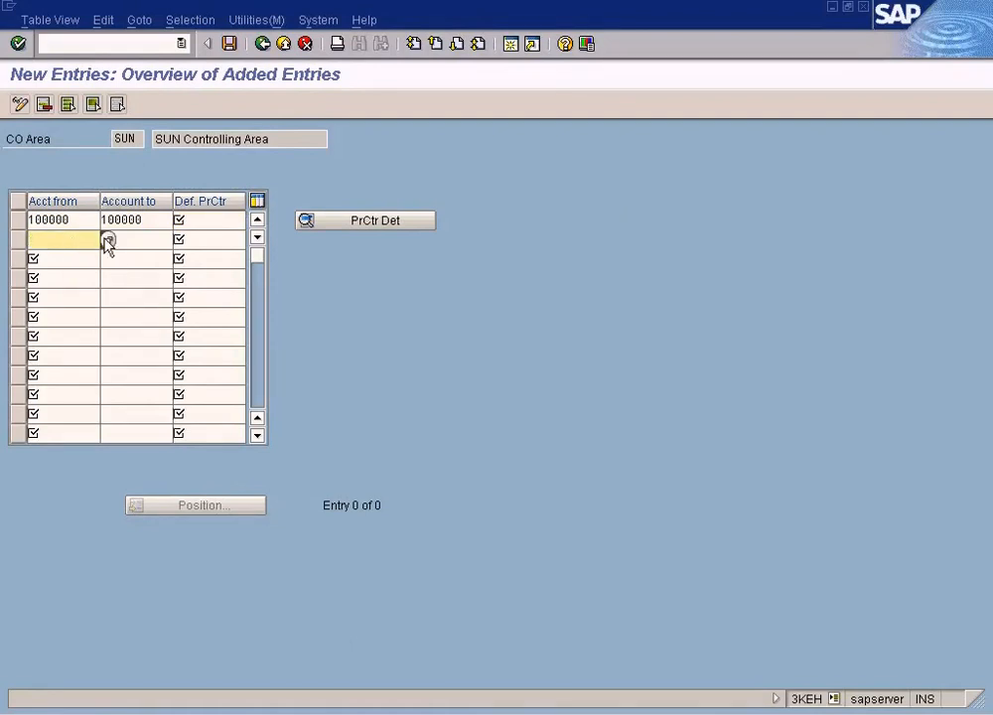
{"action": "left_click", "coordinate": [107, 240]}
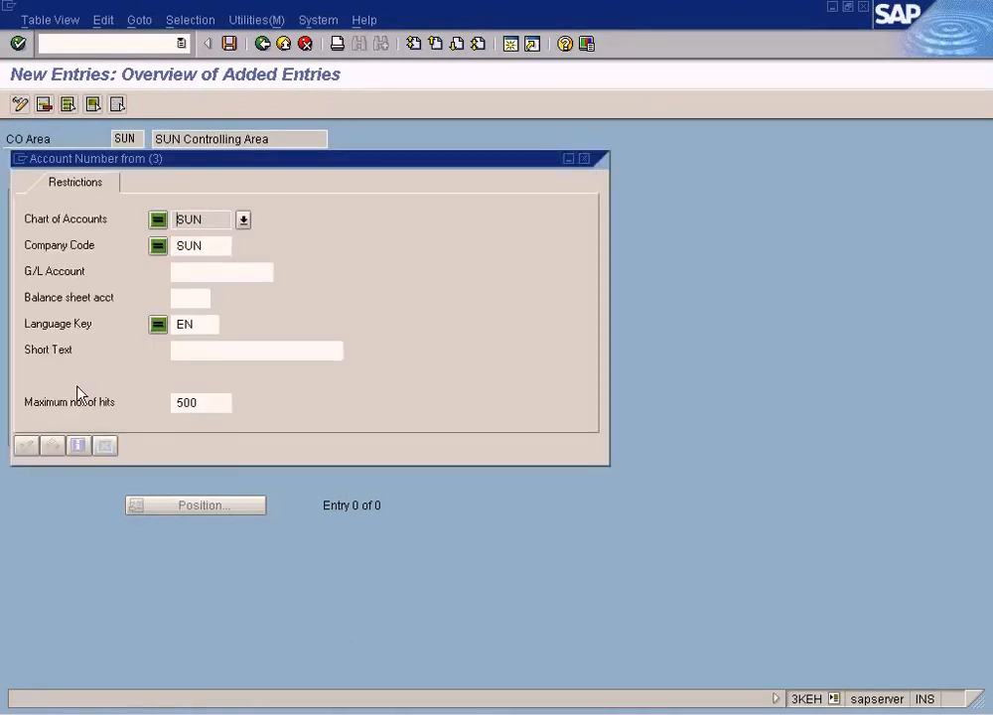
{"action": "key", "text": "Return"}
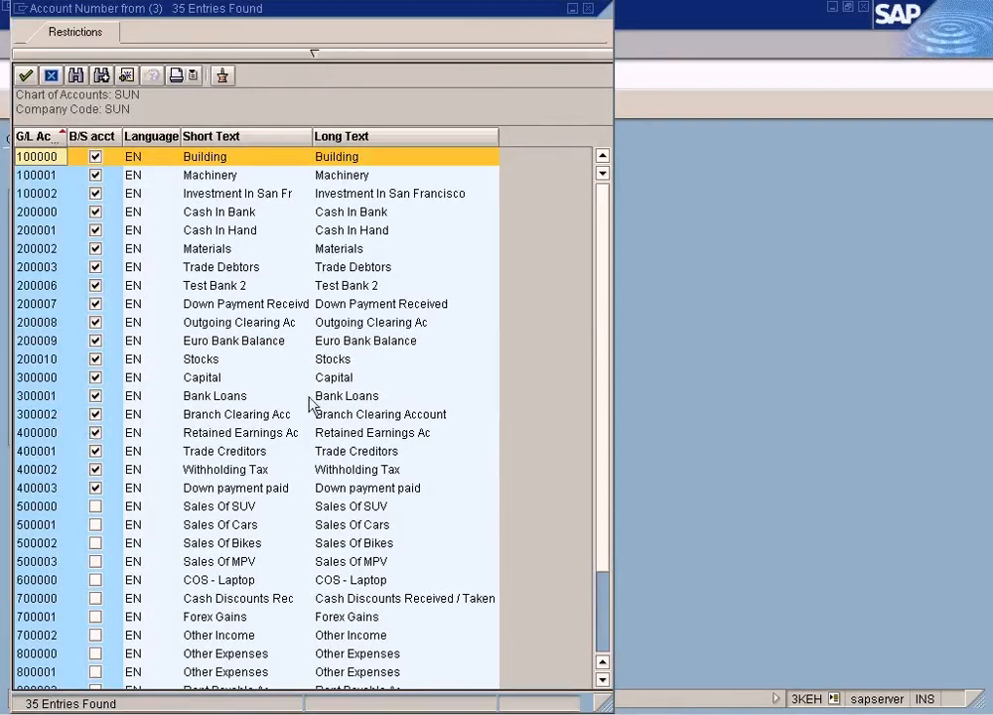
{"action": "left_click", "coordinate": [200, 360]}
{"action": "double_click", "coordinate": [201, 359]}
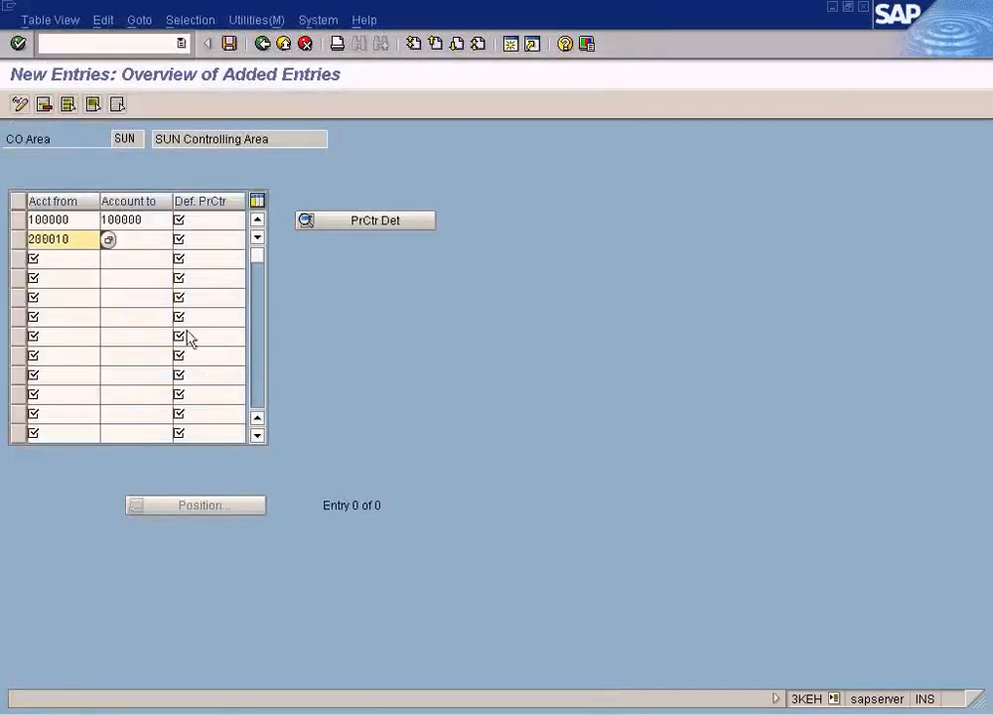
{"action": "left_click_drag", "start_coordinate": [81, 241], "coordinate": [39, 239]}
{"action": "key", "text": "ctrl+c"}
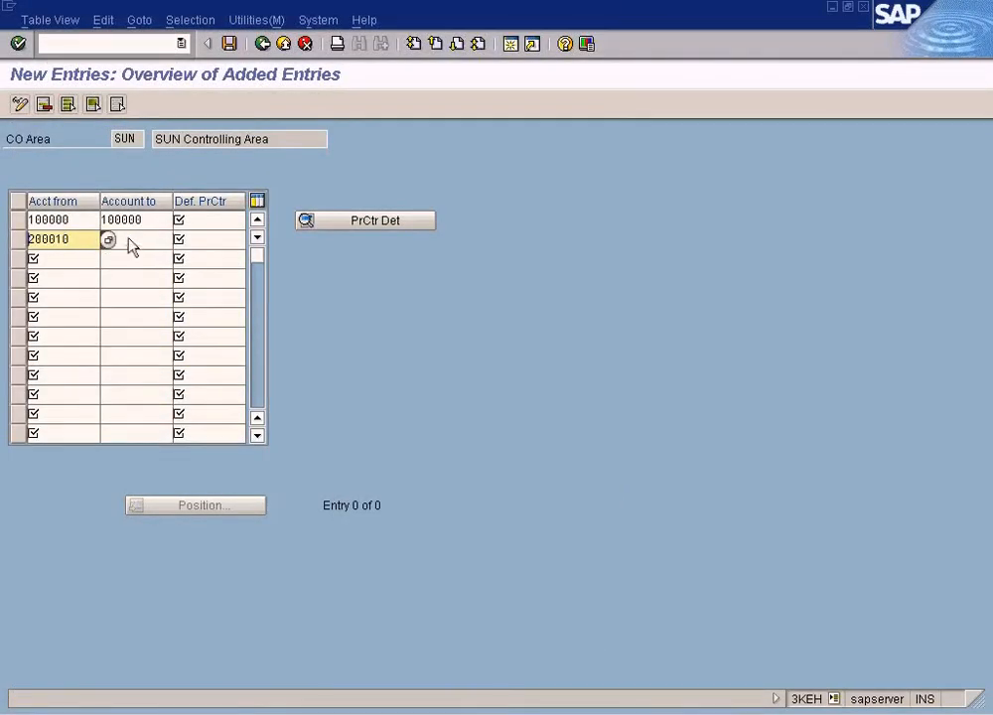
{"action": "left_click", "coordinate": [128, 246]}
{"action": "key", "text": "ctrl+v"}
Step: Assign default profit center DUMMY to both new rows, save the entries, and close the IMG session
{"action": "left_click", "coordinate": [212, 223]}
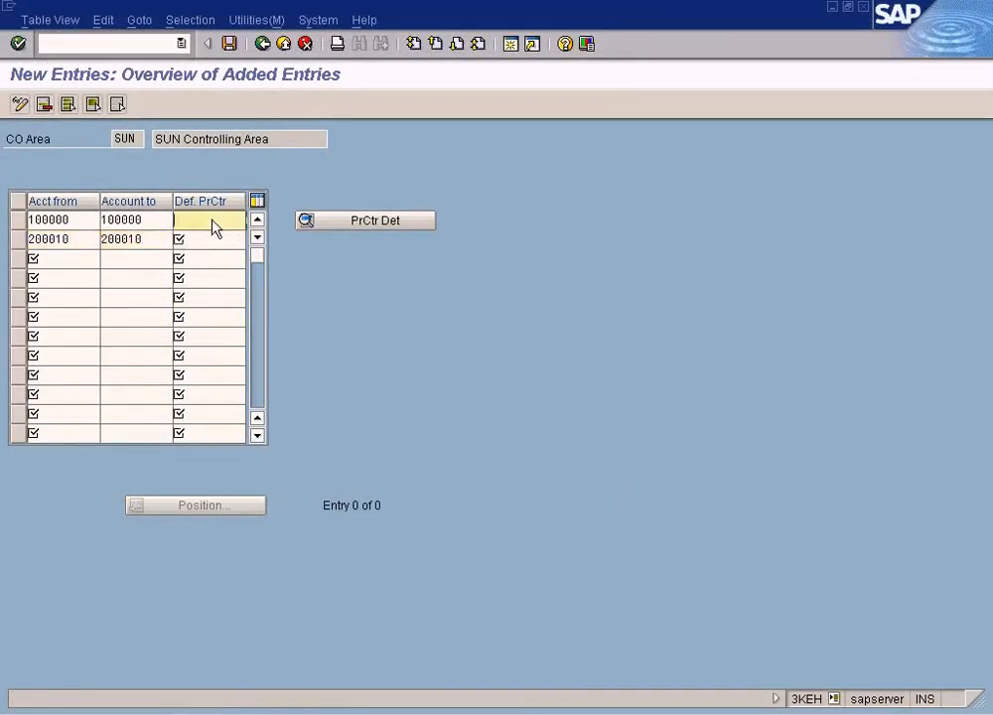
{"action": "type", "text": "dummy"}
{"action": "left_click", "coordinate": [214, 243]}
{"action": "type", "text": "du"}
{"action": "left_click", "coordinate": [229, 44]}
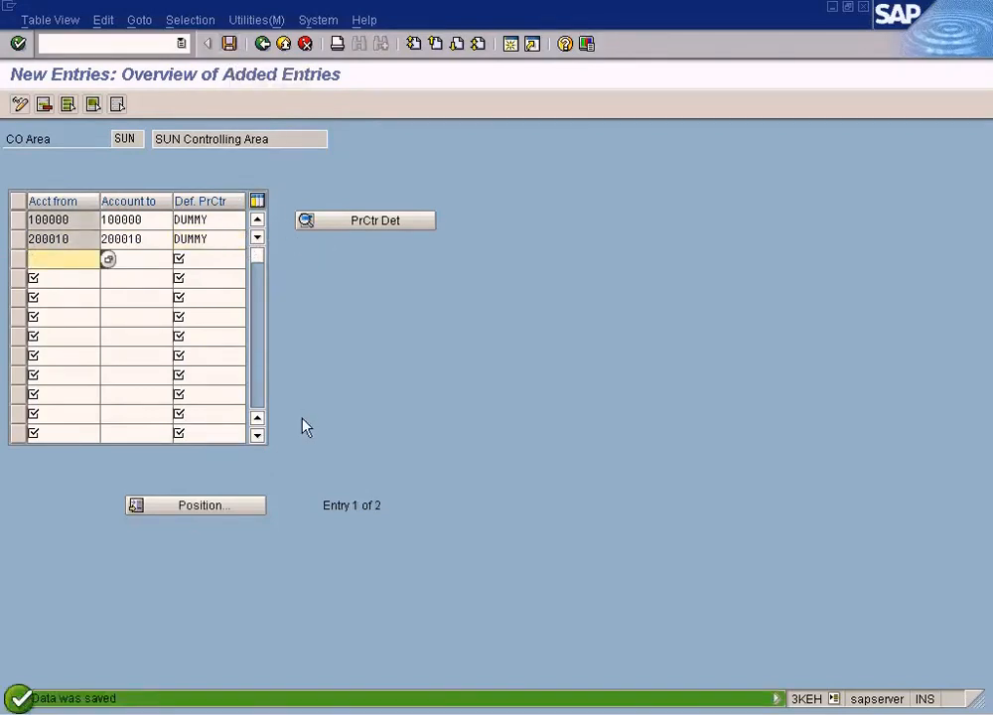
{"action": "left_click", "coordinate": [283, 44]}
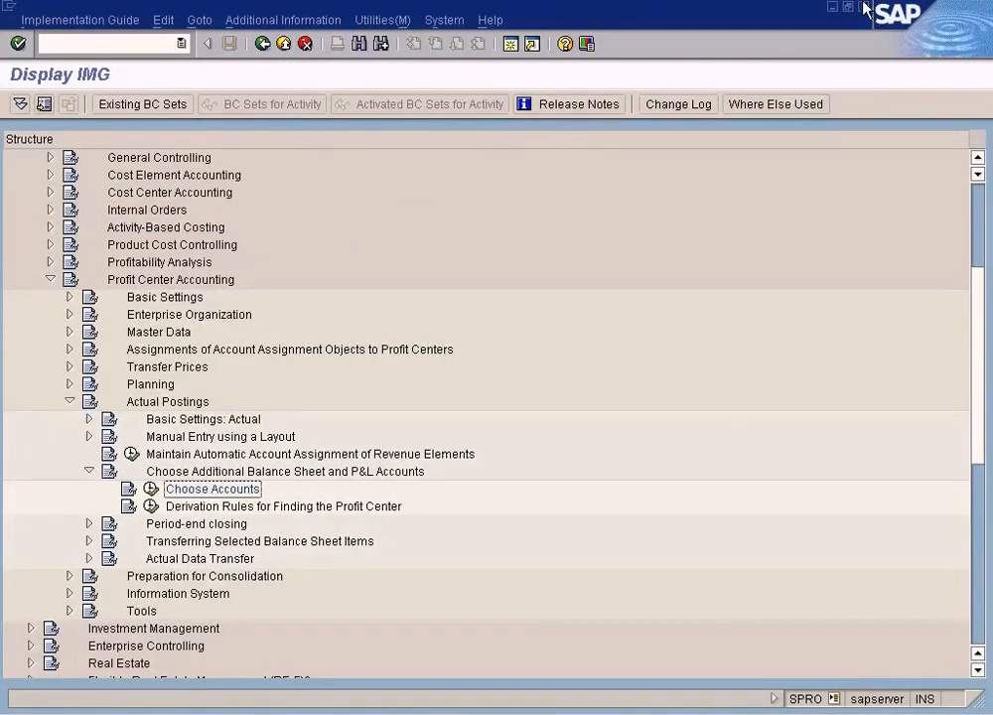
{"action": "left_click", "coordinate": [863, 8]}
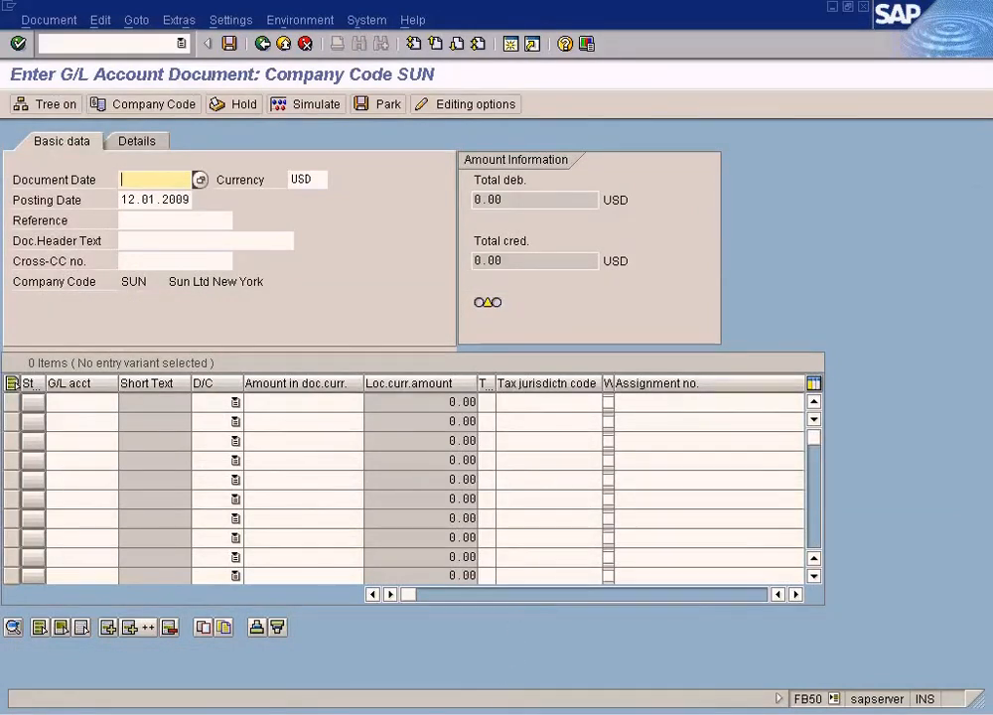
Step: Check the San Francisco branch diagram in Paint, return to SAP, and set the G/L document's date to 12.01.2009
{"action": "key", "text": "alt+Tab"}
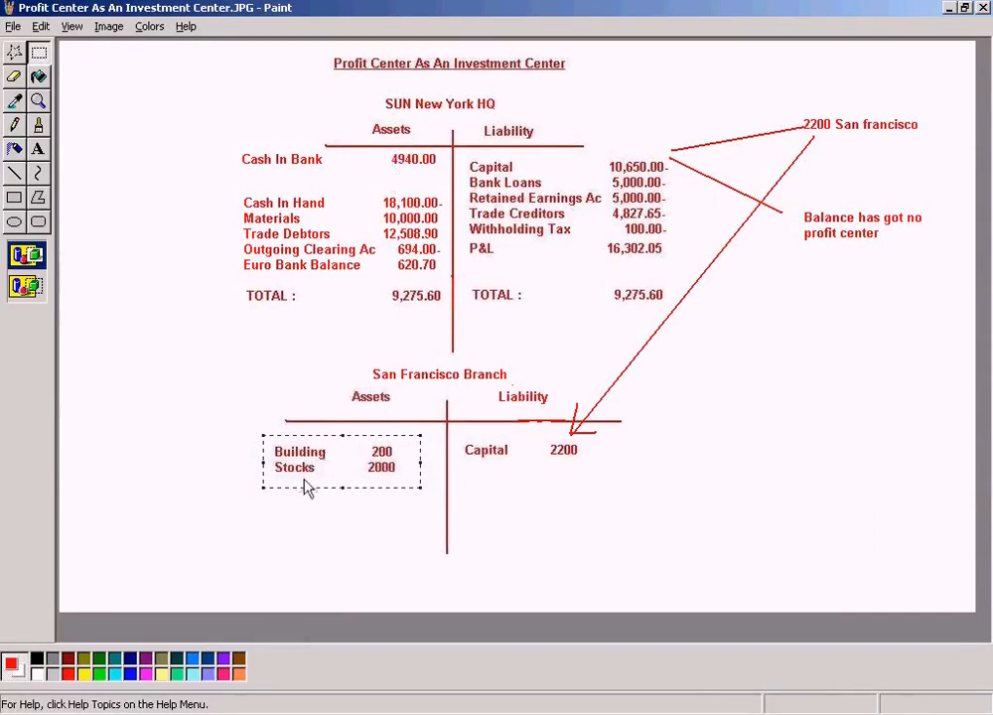
{"action": "key", "text": "alt+Tab"}
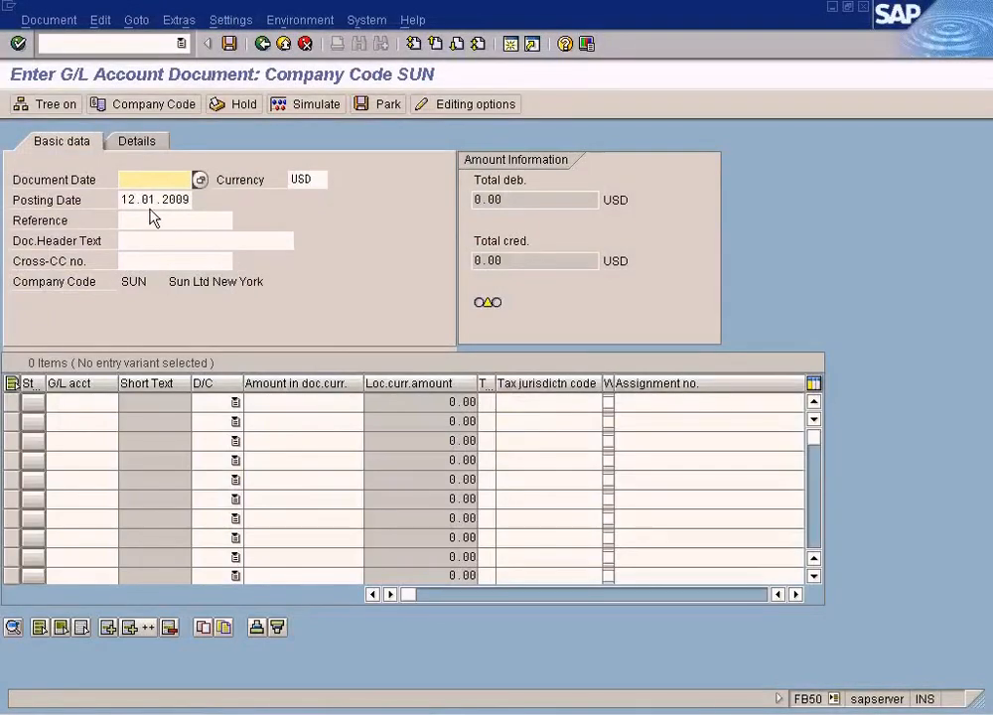
{"action": "left_click_drag", "start_coordinate": [124, 199], "coordinate": [246, 206]}
{"action": "left_click", "coordinate": [178, 179]}
{"action": "key", "text": "ctrl+v"}
Step: Enter the first line item as a credit of 2200 USD to Cash In Bank, account 200000
{"action": "left_click", "coordinate": [94, 401]}
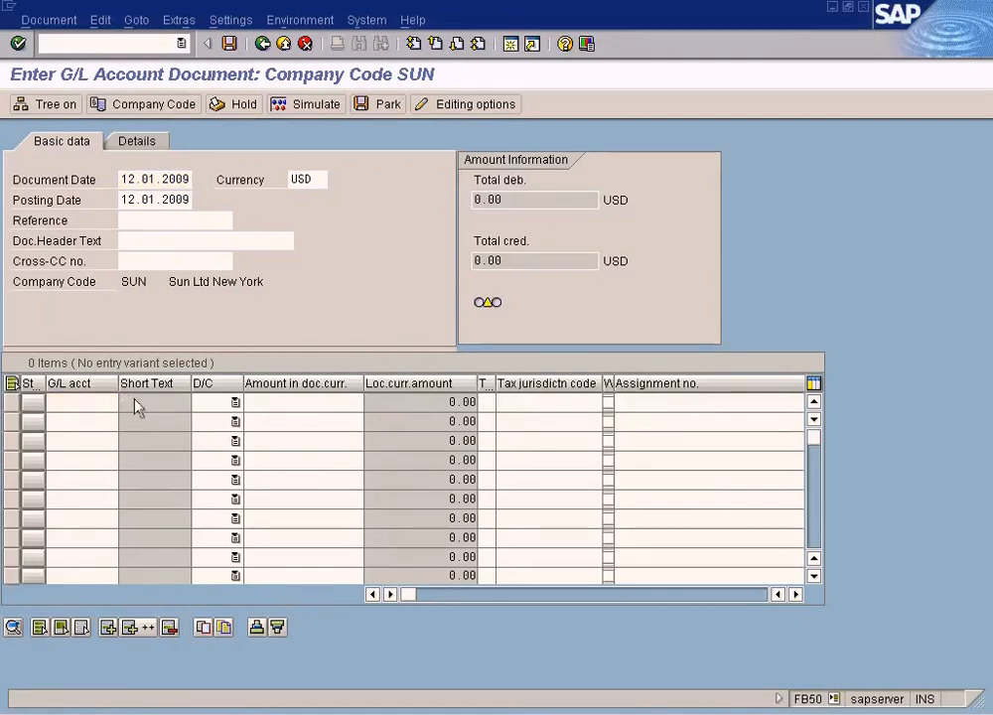
{"action": "key", "text": "F4"}
{"action": "key", "text": "Return"}
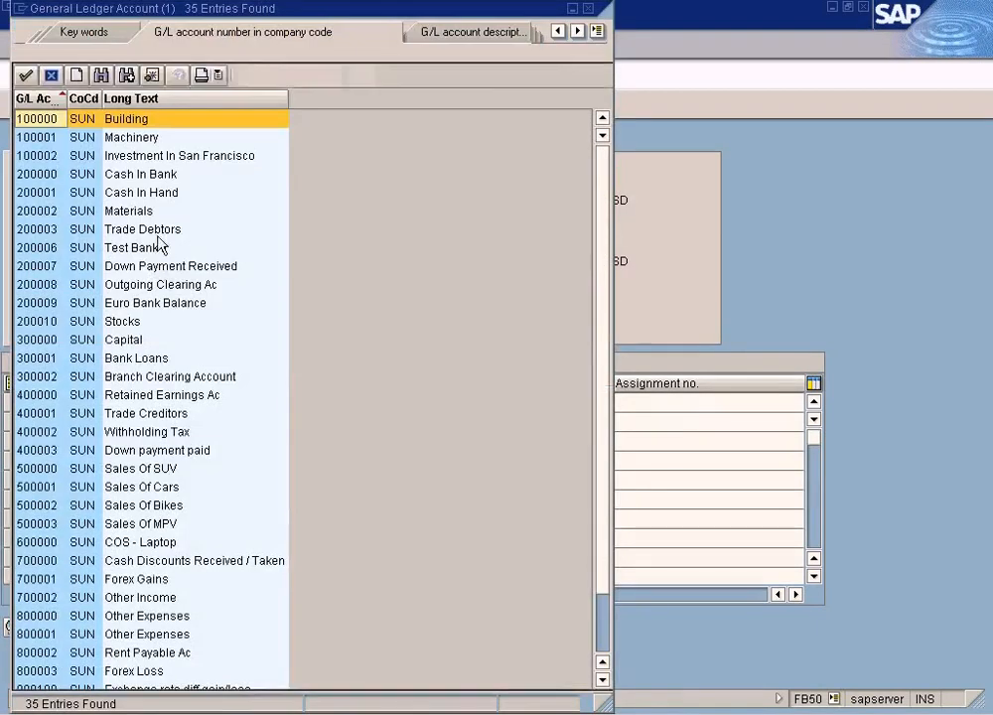
{"action": "double_click", "coordinate": [166, 177]}
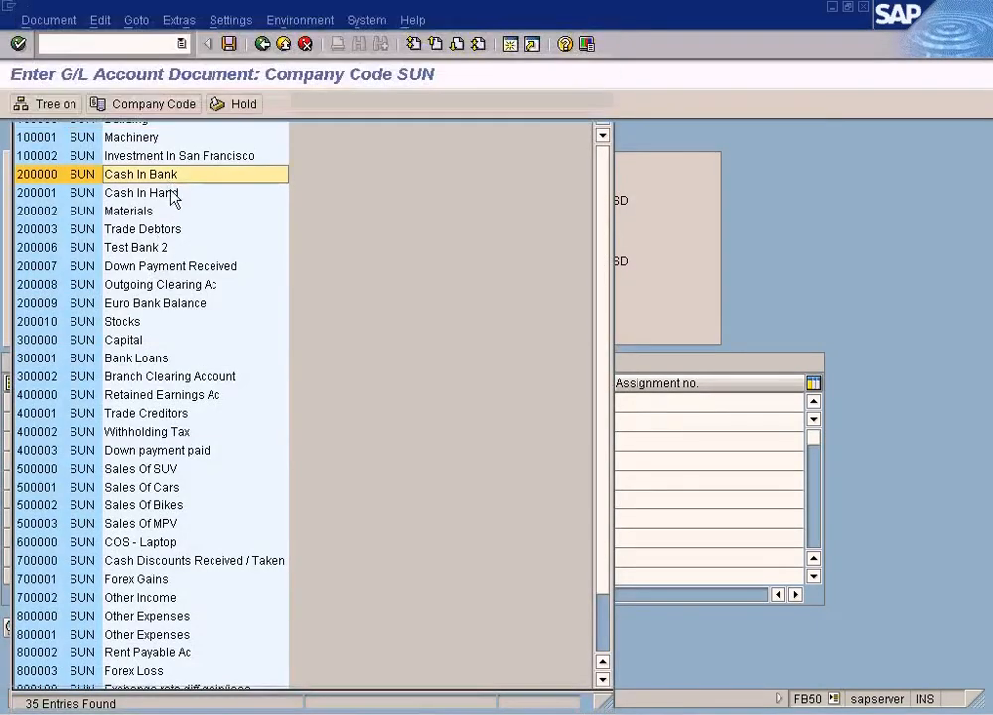
{"action": "left_click", "coordinate": [236, 403]}
{"action": "left_click", "coordinate": [209, 418]}
{"action": "left_click", "coordinate": [308, 411]}
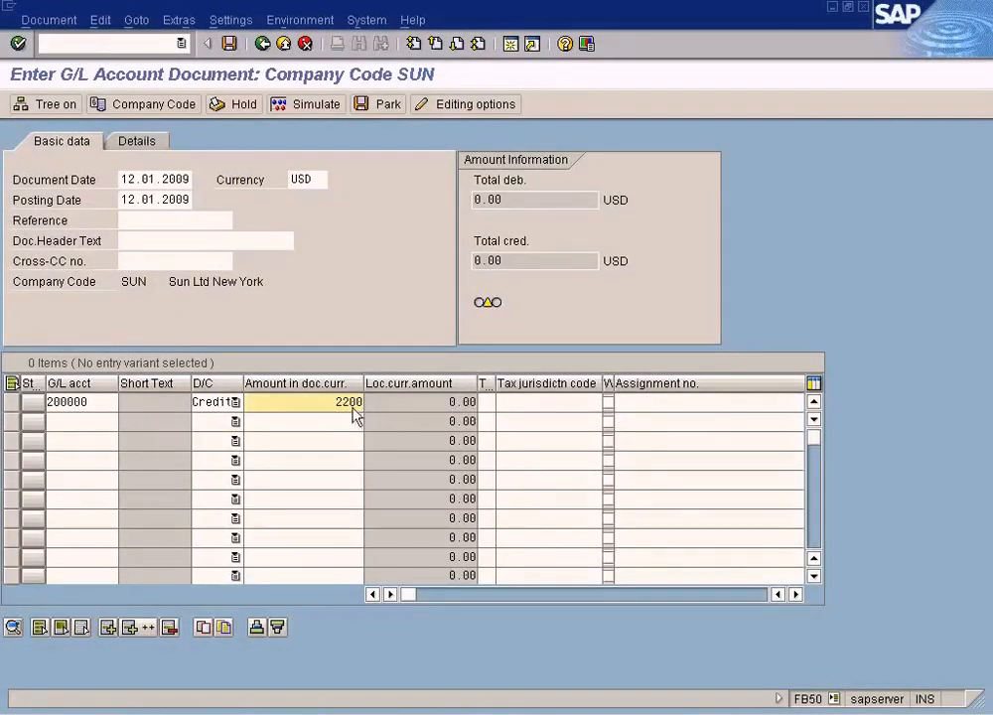
Step: Set the due date of the Cash In Bank item to 12.01.2009 in its details and return to the document
{"action": "double_click", "coordinate": [353, 413]}
{"action": "left_click", "coordinate": [414, 324]}
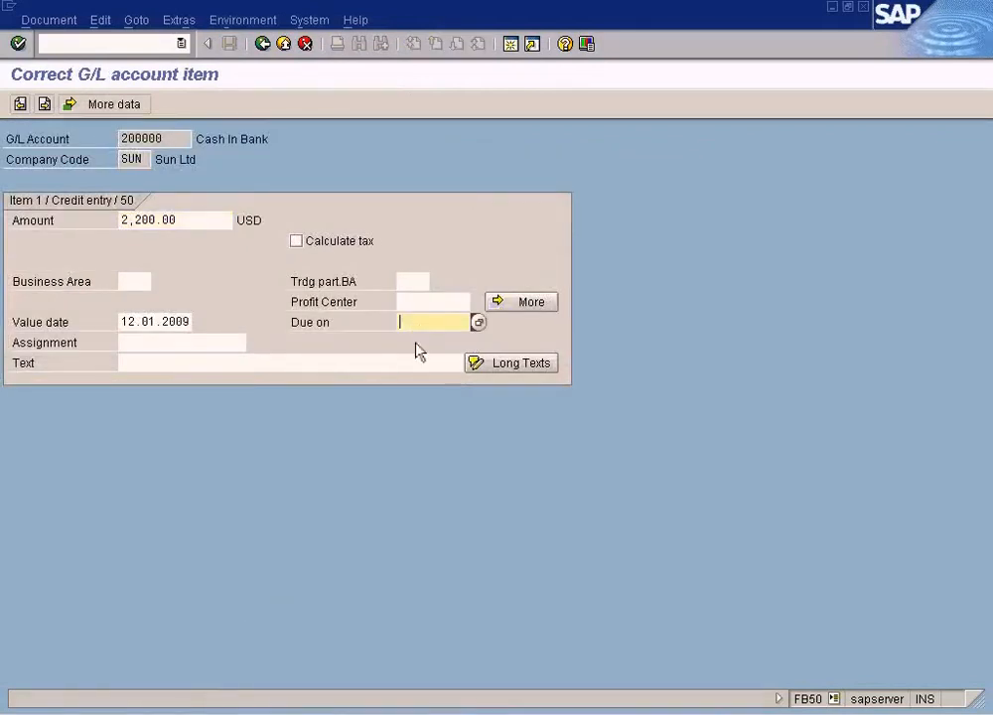
{"action": "key", "text": "F4"}
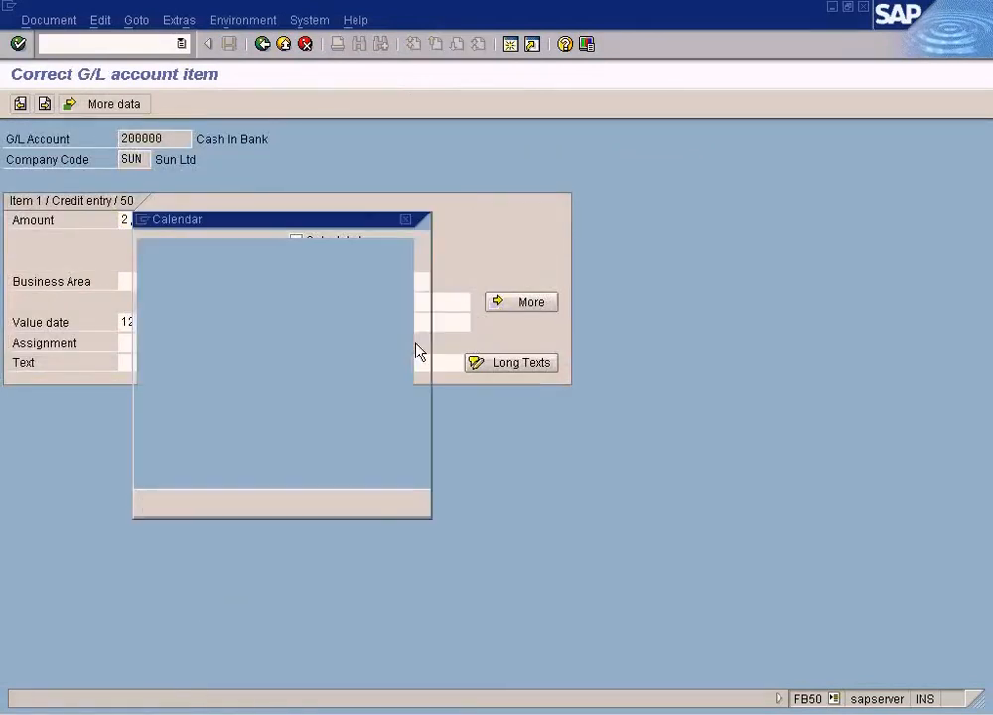
{"action": "key", "text": "Return"}
{"action": "left_click", "coordinate": [263, 44]}
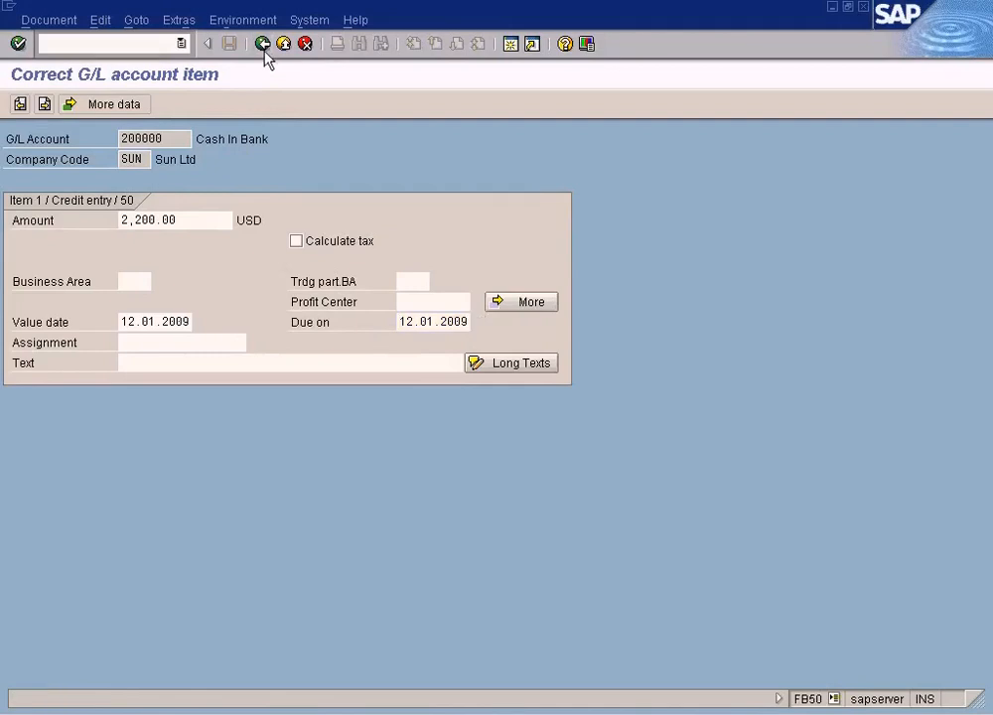
Step: Enter the second line item as a debit of 200 USD to Building, account 100000
{"action": "left_click", "coordinate": [73, 428]}
{"action": "left_click", "coordinate": [126, 431]}
{"action": "left_click", "coordinate": [25, 689]}
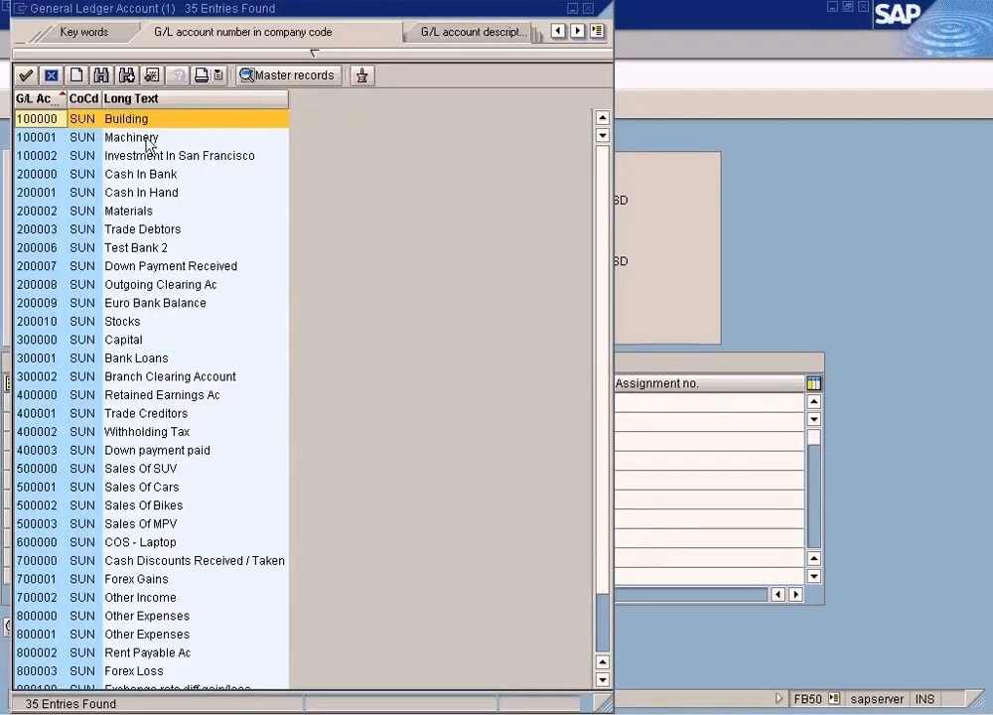
{"action": "double_click", "coordinate": [209, 120]}
{"action": "left_click", "coordinate": [235, 421]}
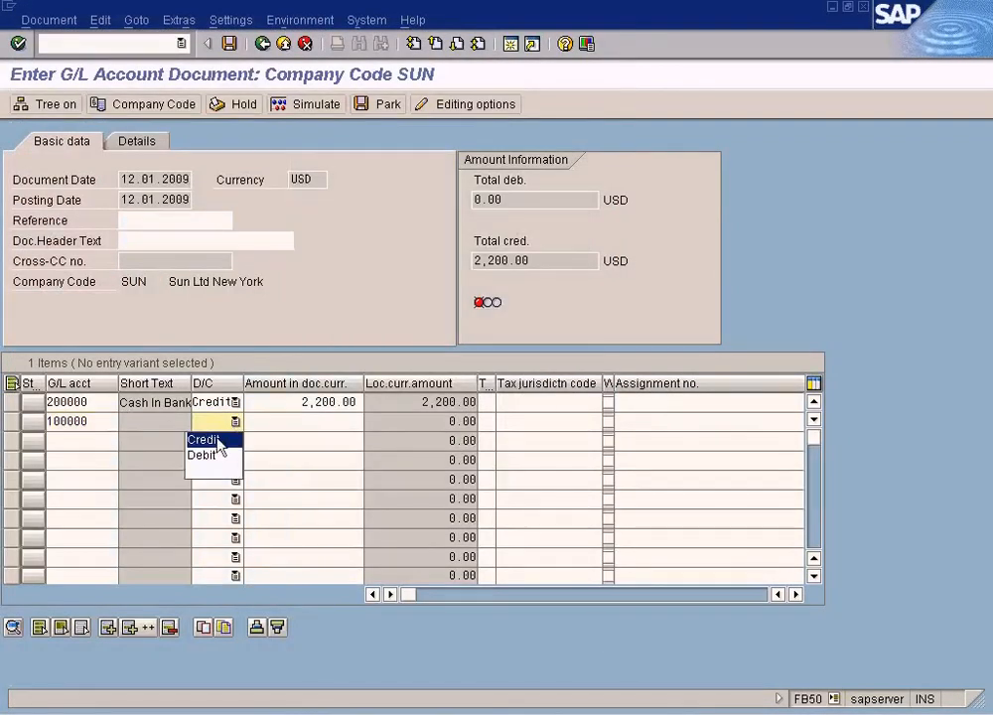
{"action": "left_click", "coordinate": [203, 456]}
{"action": "left_click", "coordinate": [308, 425]}
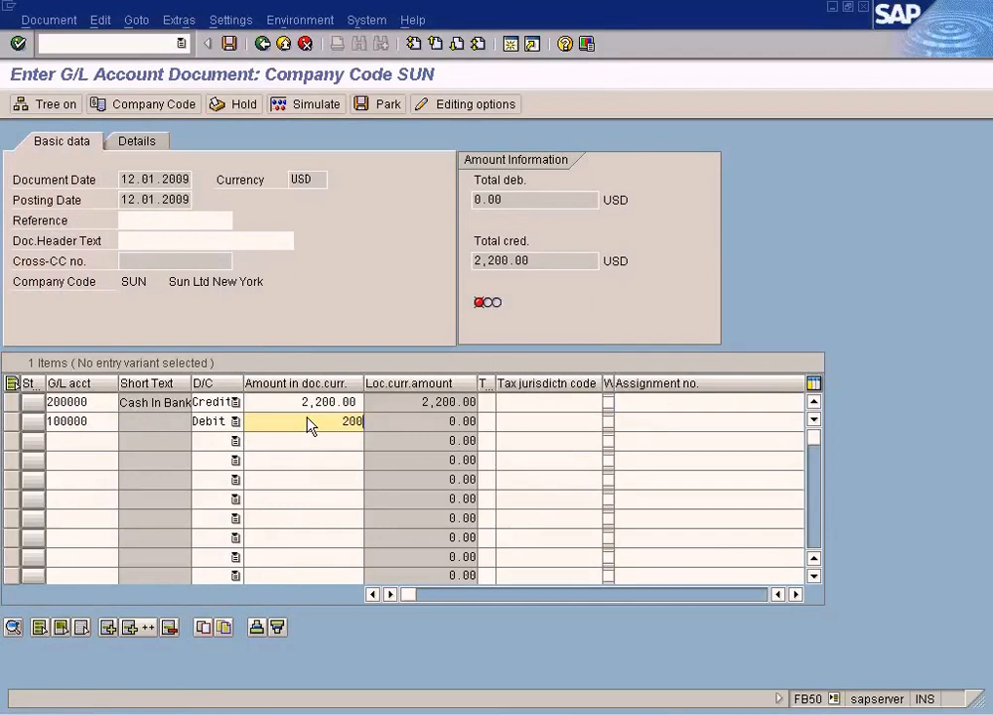
Step: Enter the third line item as a debit of 200 USD to Stocks, account 200010
{"action": "left_click", "coordinate": [113, 445]}
{"action": "left_click", "coordinate": [128, 442]}
{"action": "left_click", "coordinate": [26, 698]}
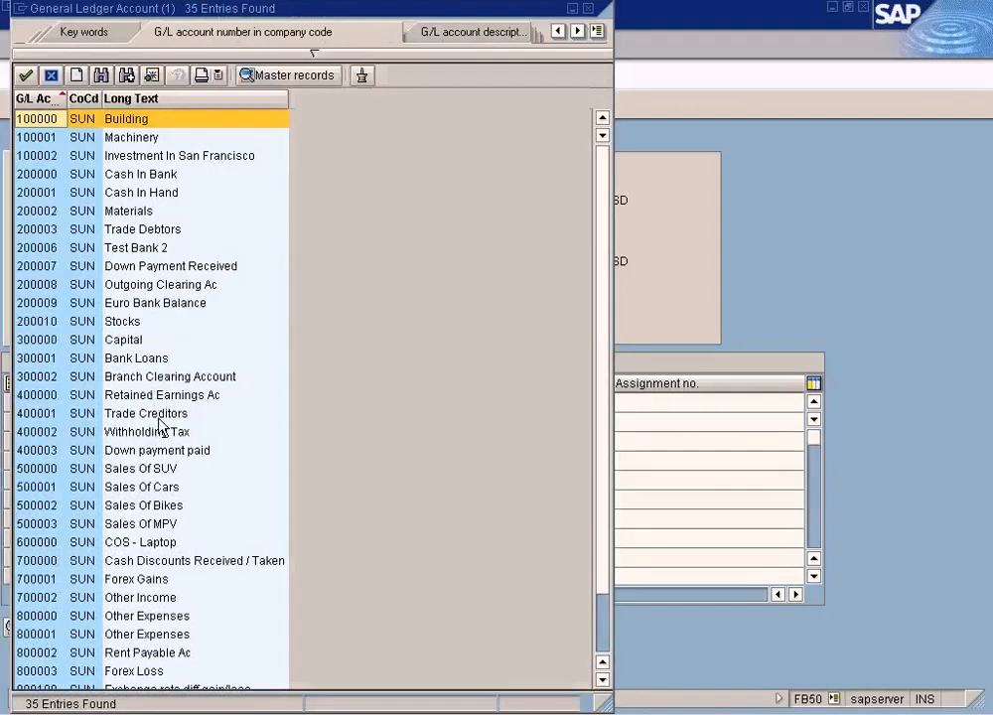
{"action": "left_click", "coordinate": [130, 323]}
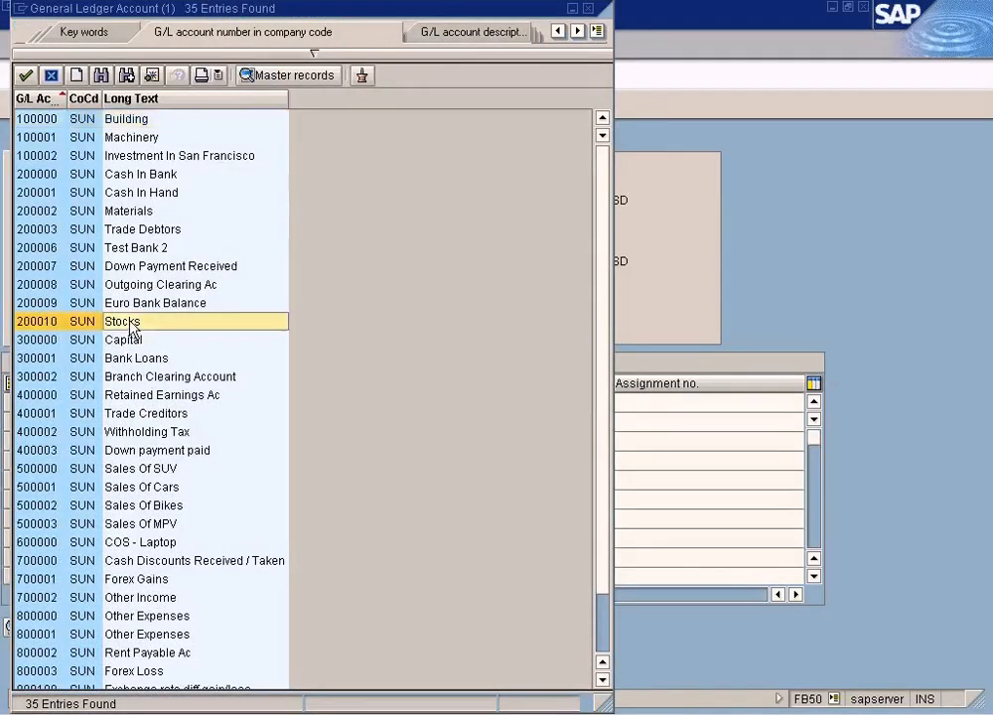
{"action": "double_click", "coordinate": [130, 323]}
{"action": "left_click", "coordinate": [237, 441]}
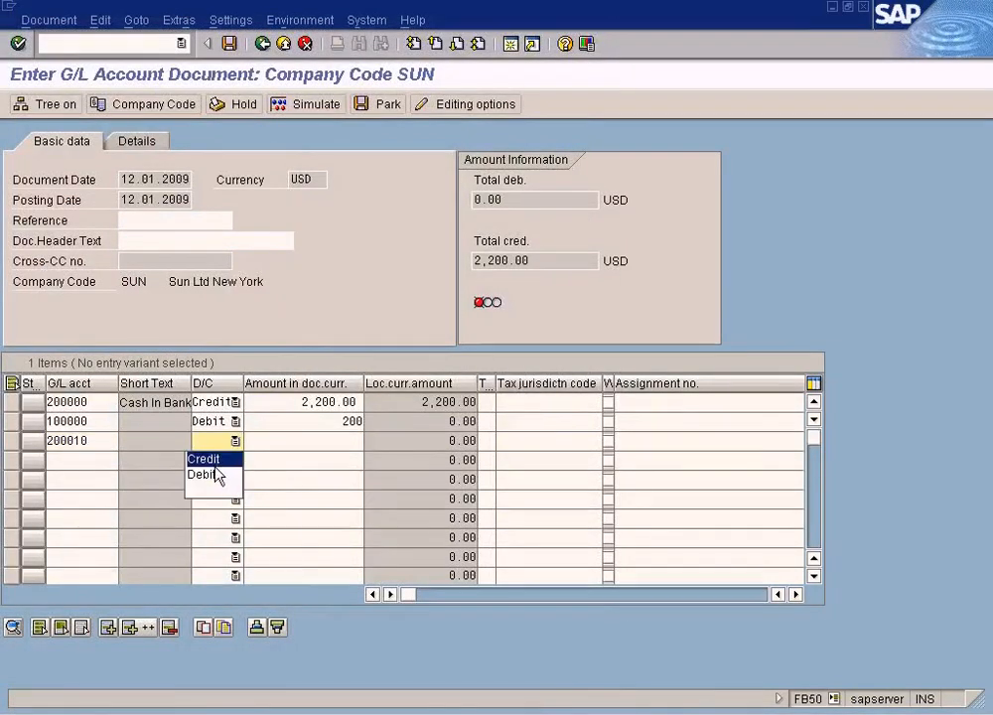
{"action": "left_click", "coordinate": [216, 474]}
{"action": "left_click", "coordinate": [310, 448]}
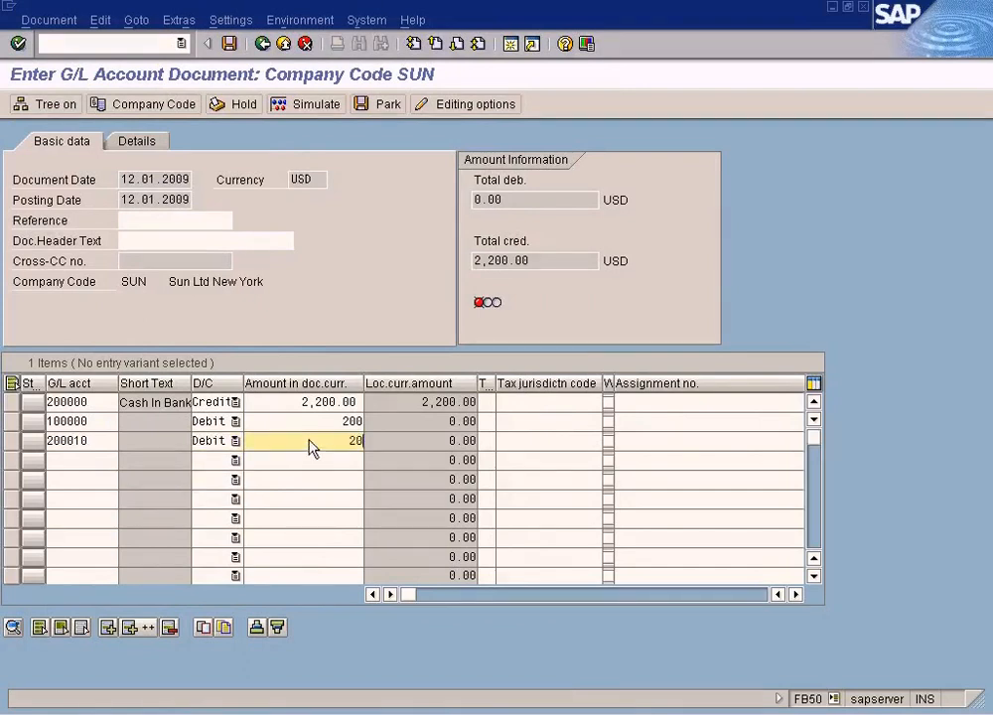
Step: Validate the document's Building and Stocks debit line items
{"action": "left_click", "coordinate": [315, 430]}
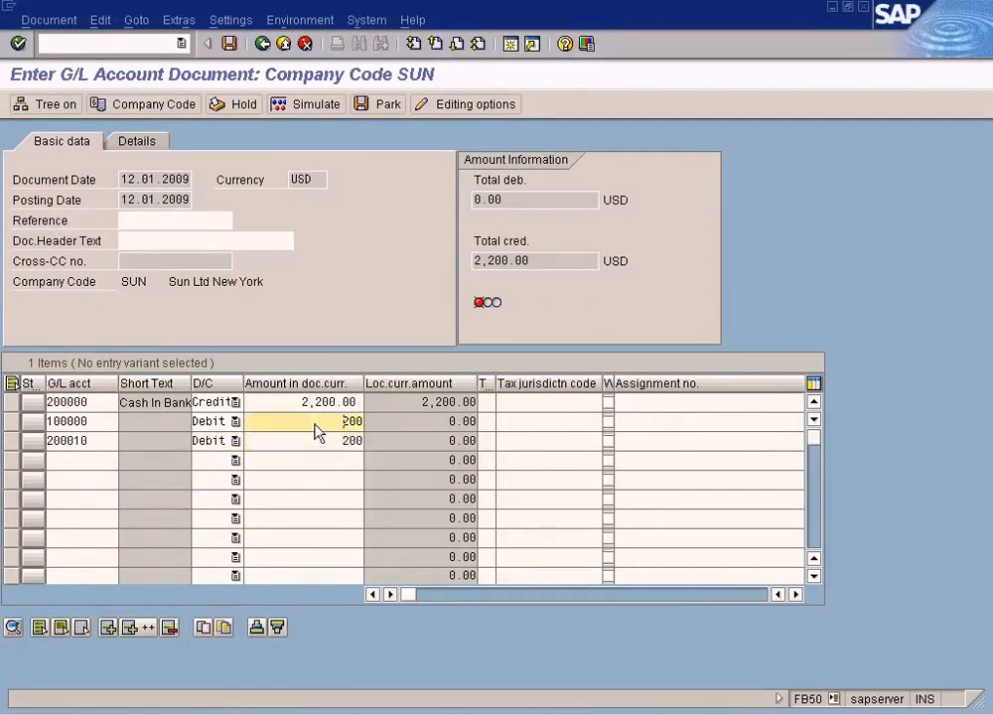
{"action": "key", "text": "Tab"}
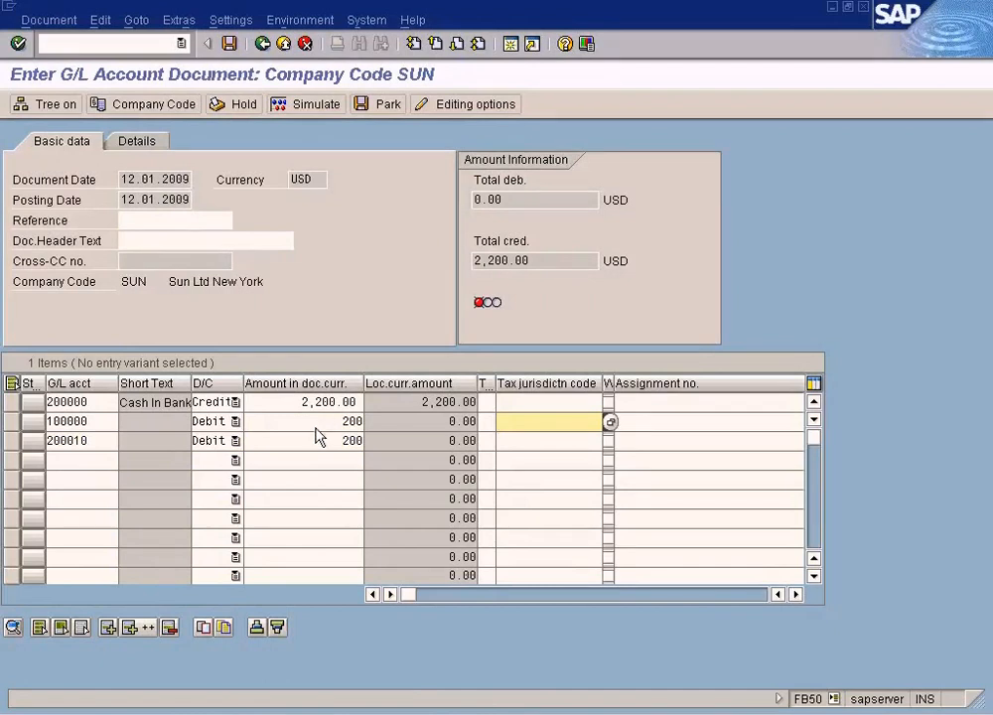
{"action": "left_click", "coordinate": [335, 440]}
{"action": "key", "text": "Return"}
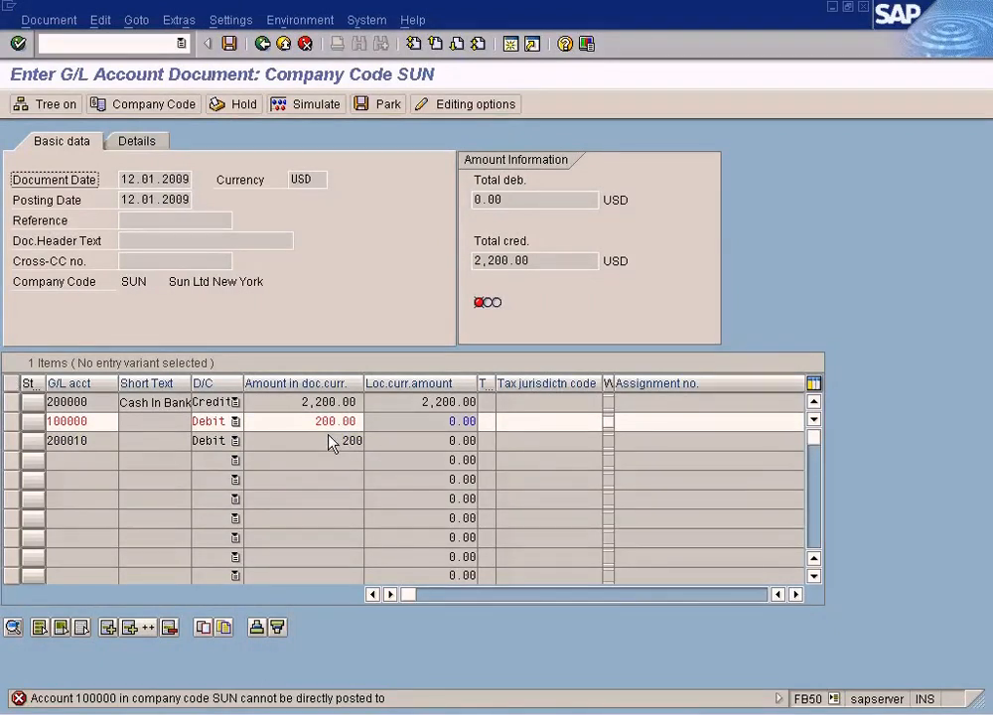
Step: Check company code SUN's G/L account list for the account used in the Building line item
{"action": "left_click", "coordinate": [99, 422]}
{"action": "left_click", "coordinate": [124, 422]}
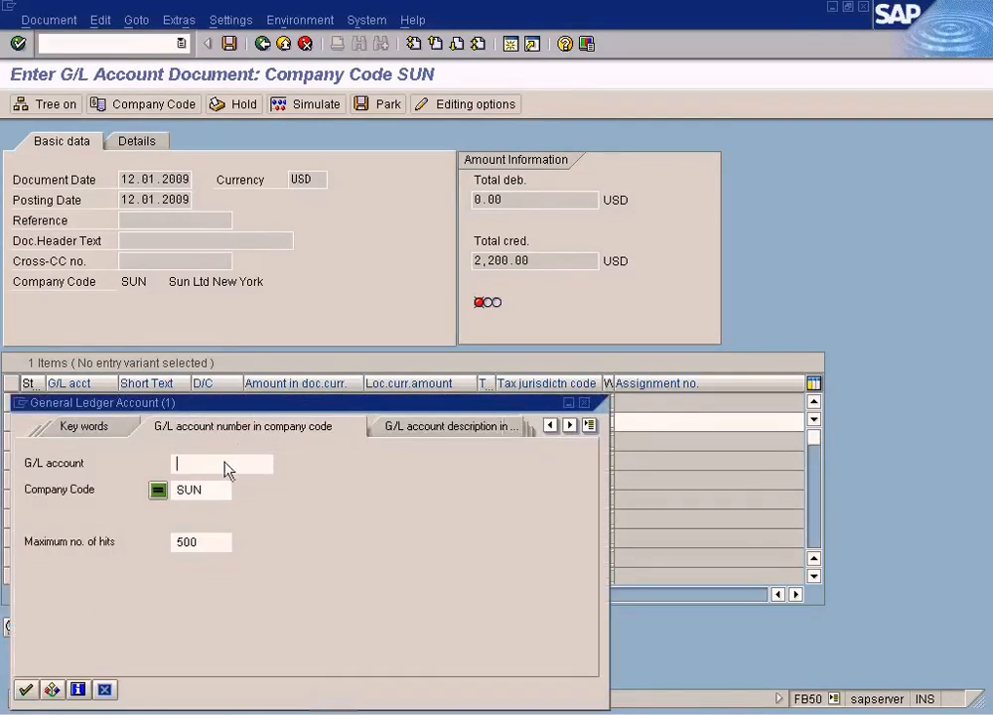
{"action": "left_click", "coordinate": [26, 689]}
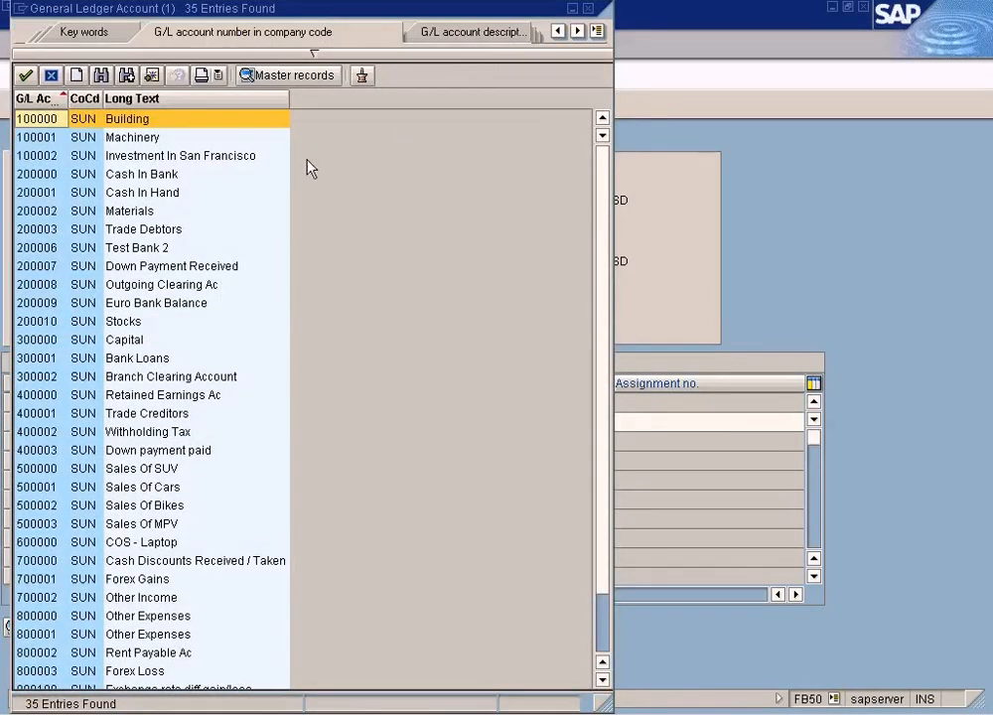
{"action": "key", "text": "Return"}
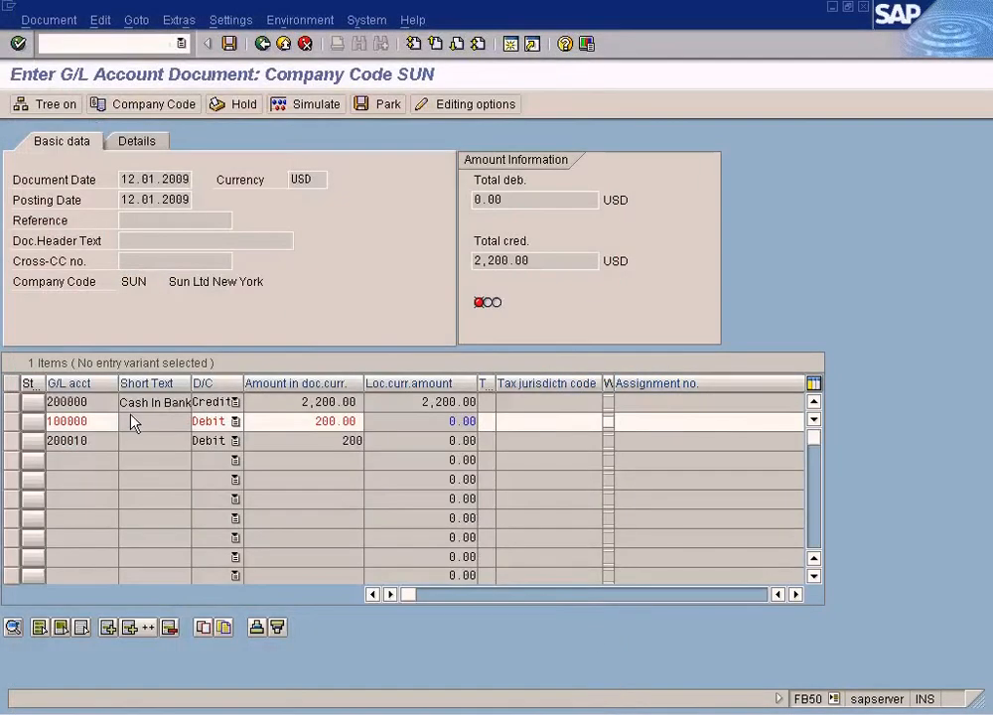
Step: Start transaction FS00 in a new session and display G/L account 100000 for company code SUN
{"action": "left_click_drag", "start_coordinate": [92, 421], "coordinate": [3, 402]}
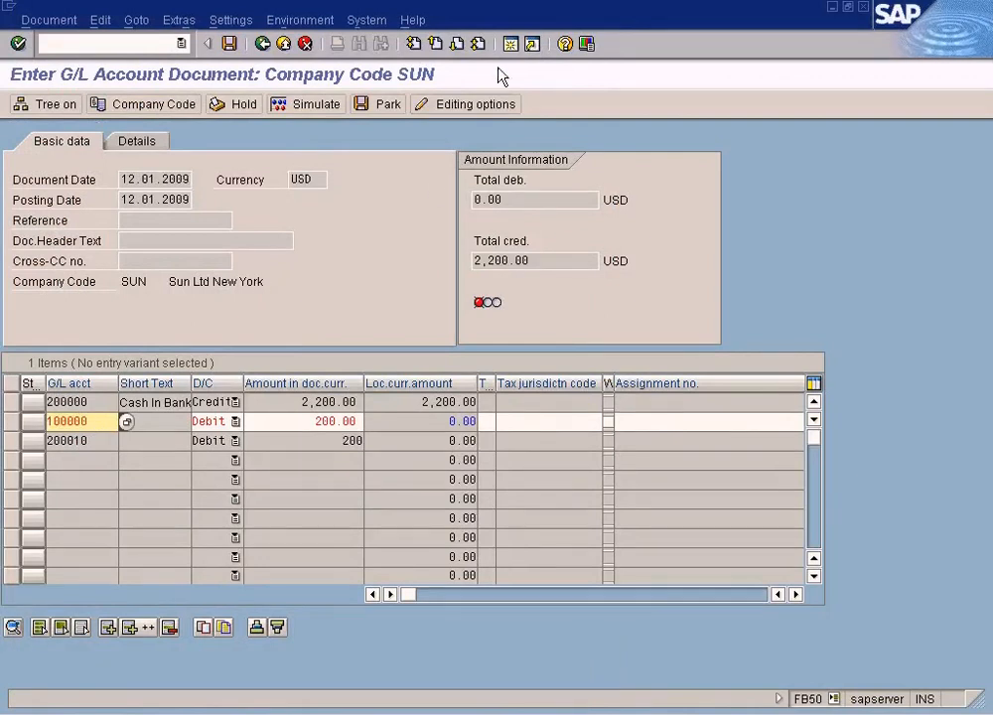
{"action": "left_click", "coordinate": [524, 45]}
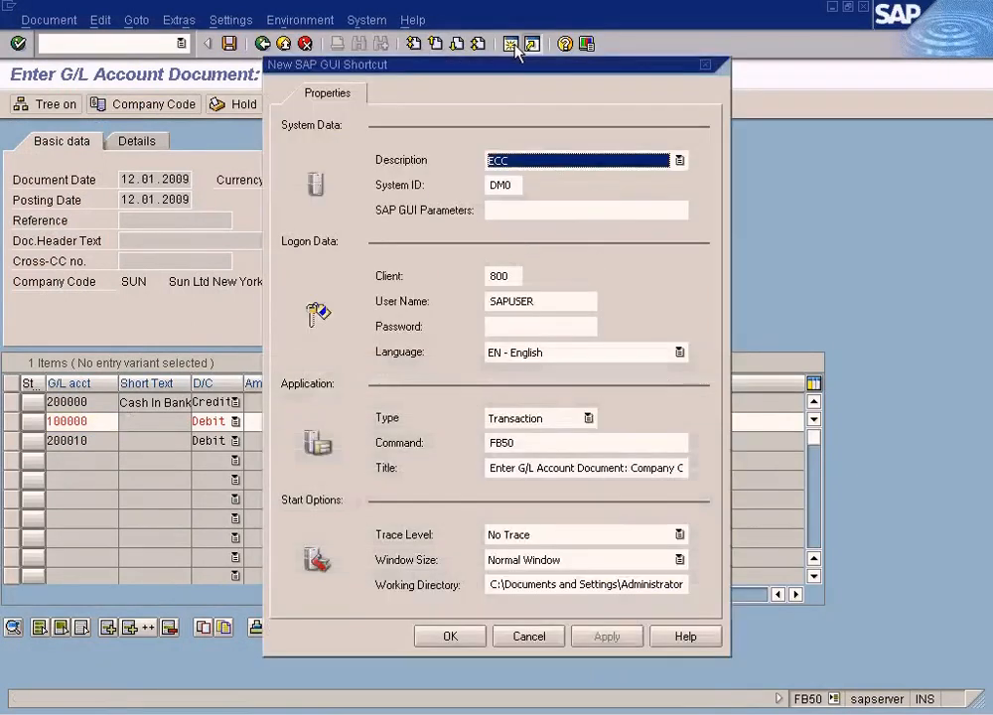
{"action": "left_click", "coordinate": [705, 66]}
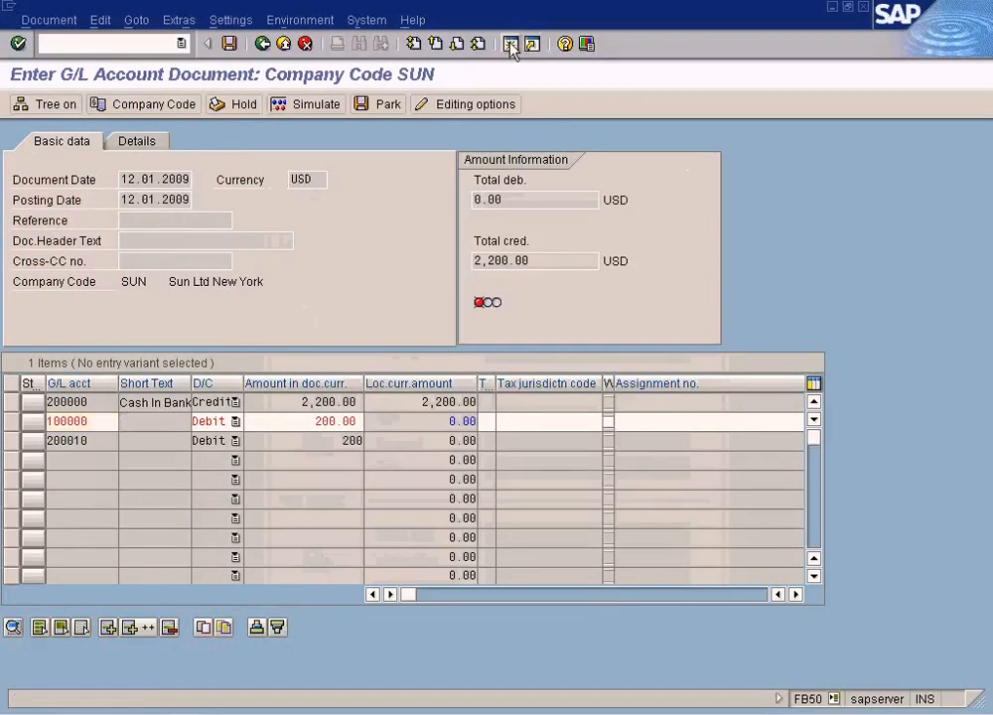
{"action": "type", "text": "fs00"}
{"action": "key", "text": "Return"}
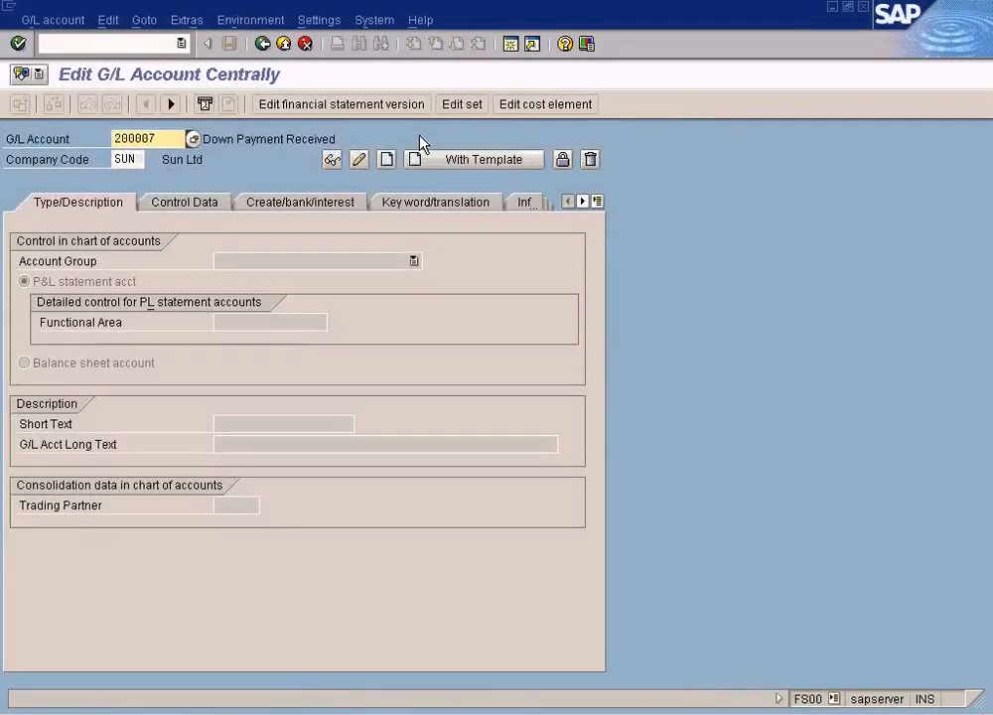
{"action": "type", "text": "100000"}
{"action": "key", "text": "Return"}
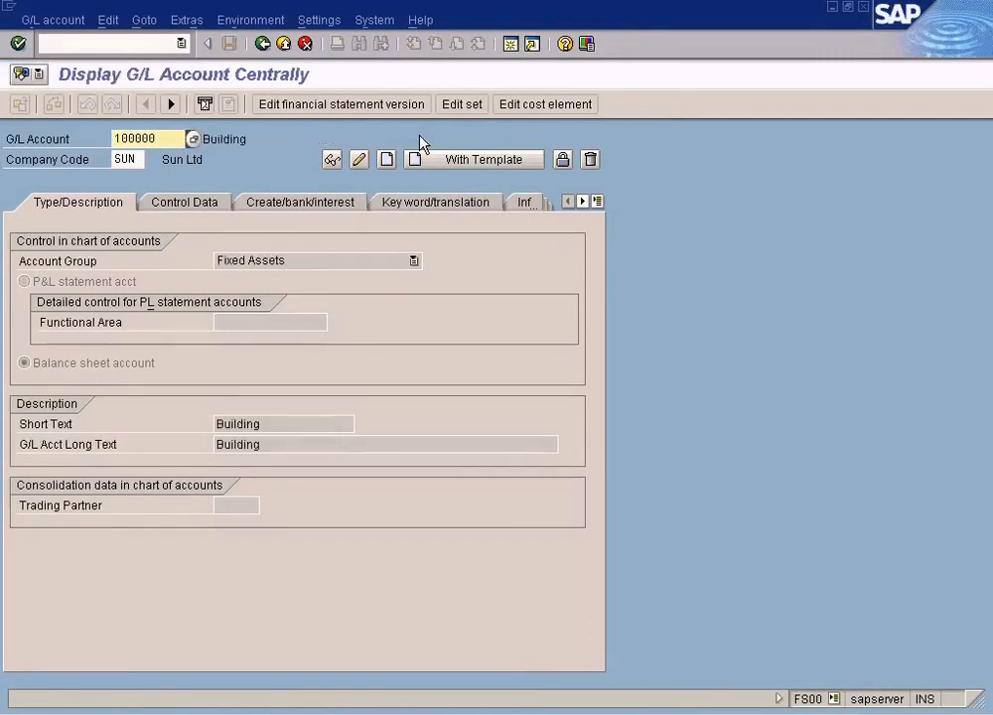
Step: Examine the Building account's control data, particularly its reconciliation account type
{"action": "left_click", "coordinate": [210, 208]}
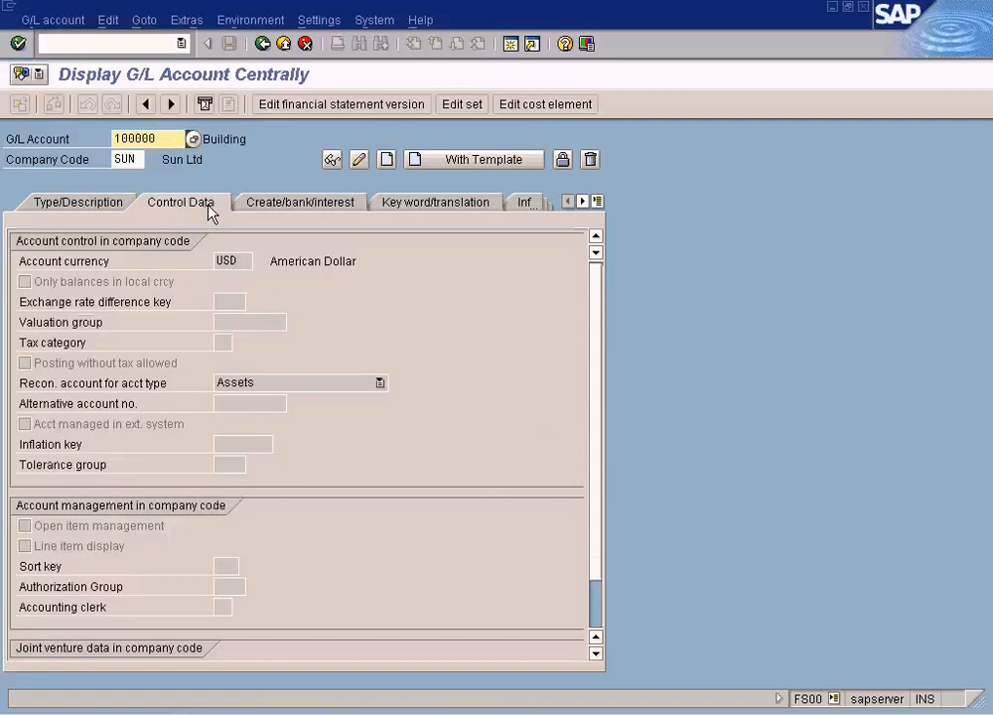
{"action": "left_click", "coordinate": [275, 384]}
{"action": "left_click", "coordinate": [357, 348]}
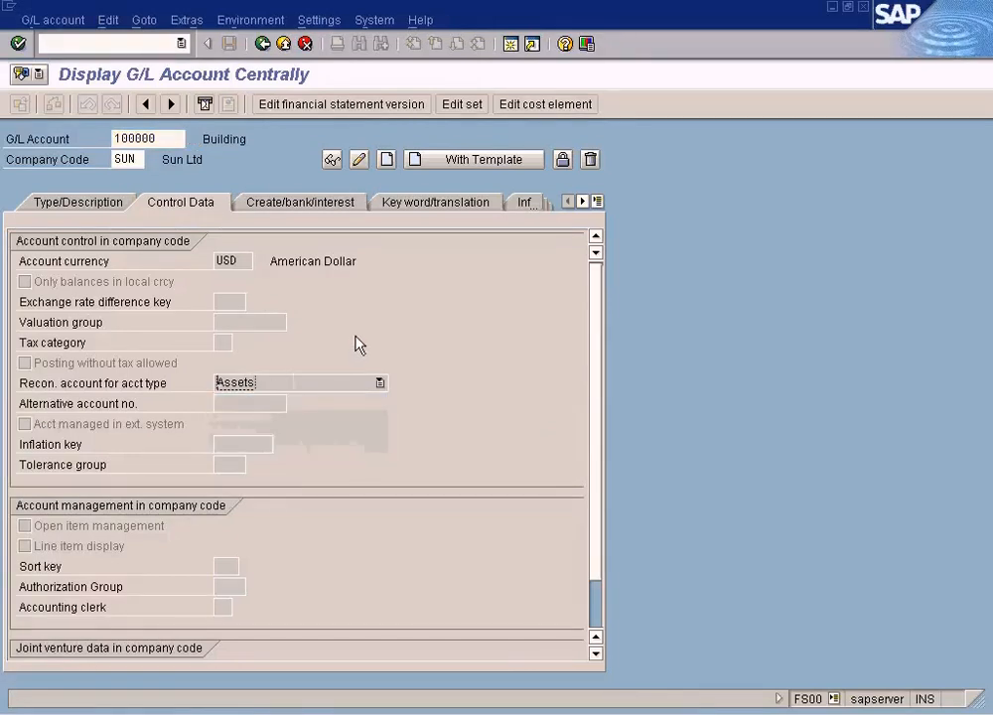
Step: Look up Investment In San Francisco in SUN's G/L account list and start editing the displayed account number
{"action": "left_click", "coordinate": [193, 140]}
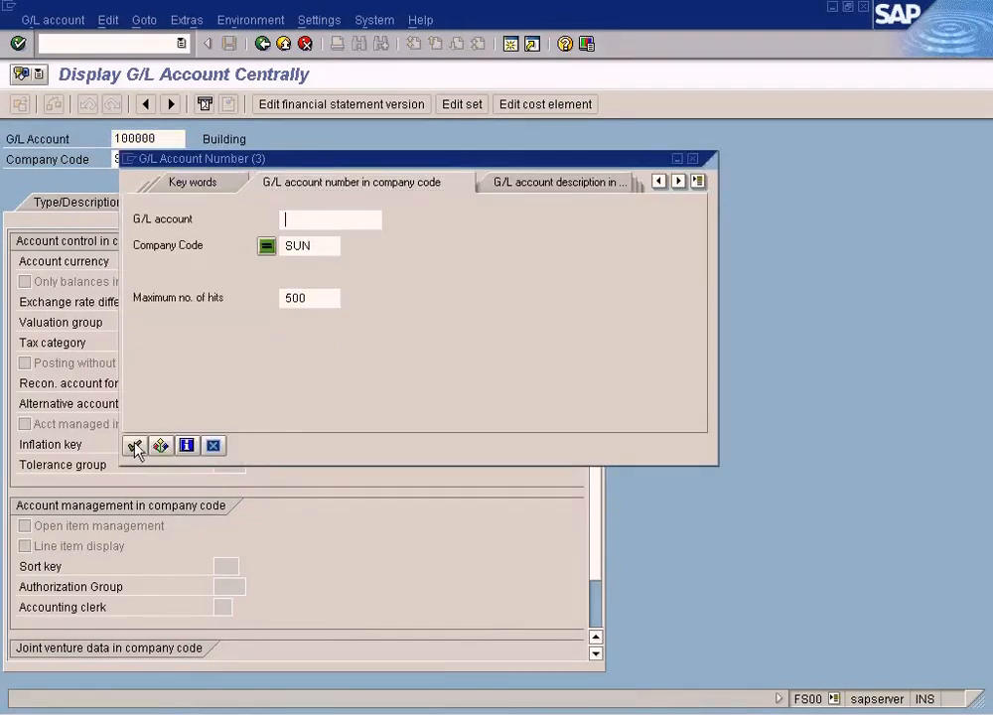
{"action": "left_click", "coordinate": [133, 446]}
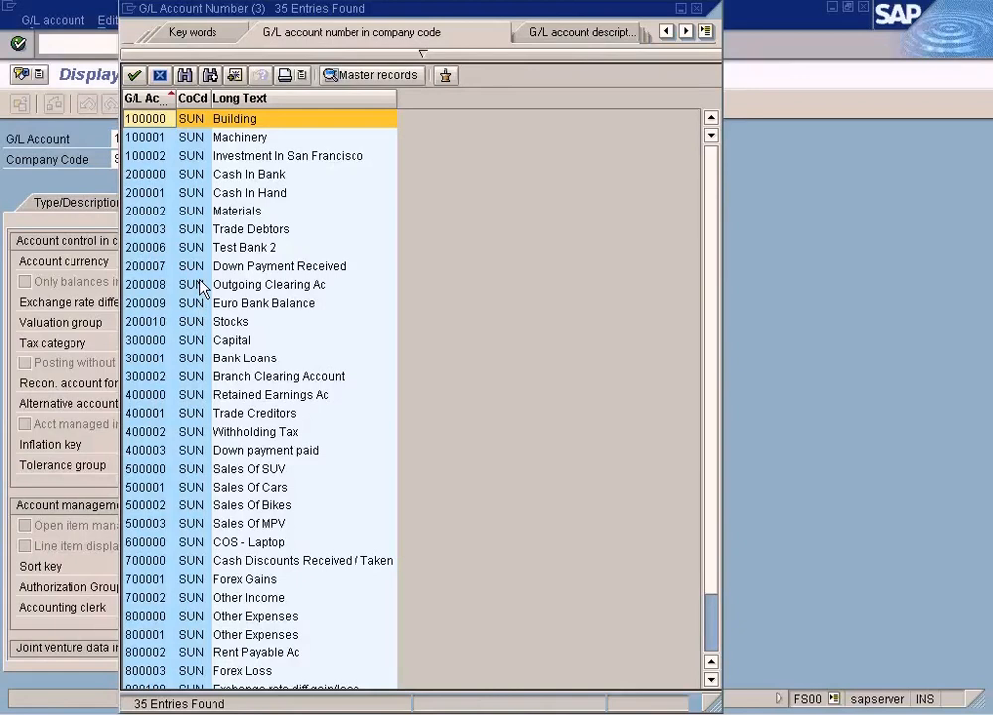
{"action": "left_click", "coordinate": [276, 157]}
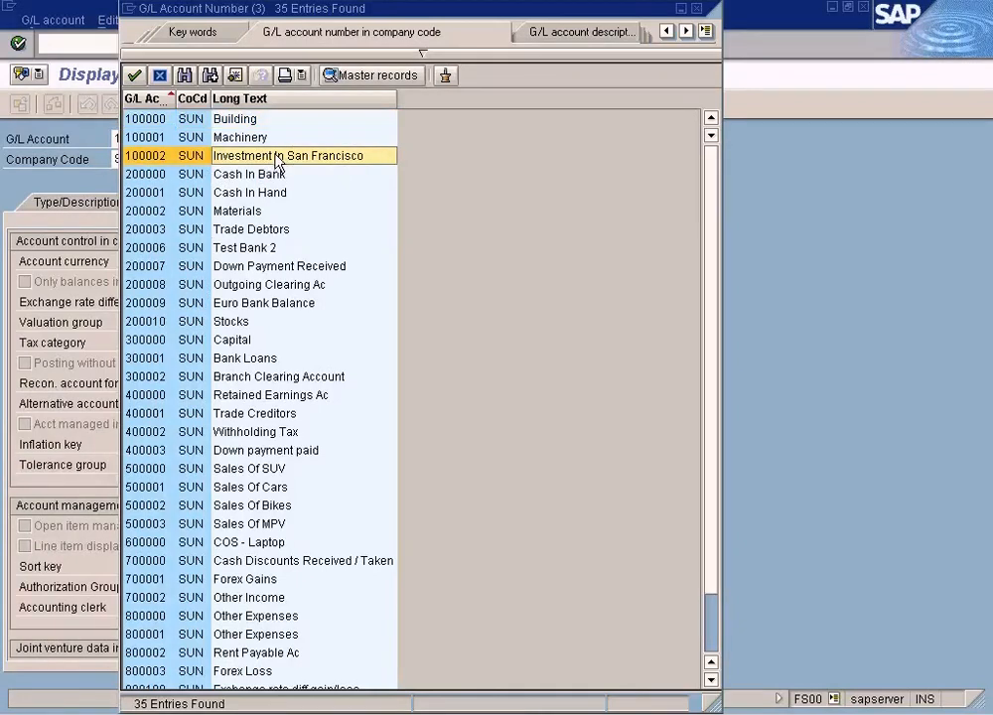
{"action": "double_click", "coordinate": [175, 159]}
{"action": "key", "text": "BackSpace"}
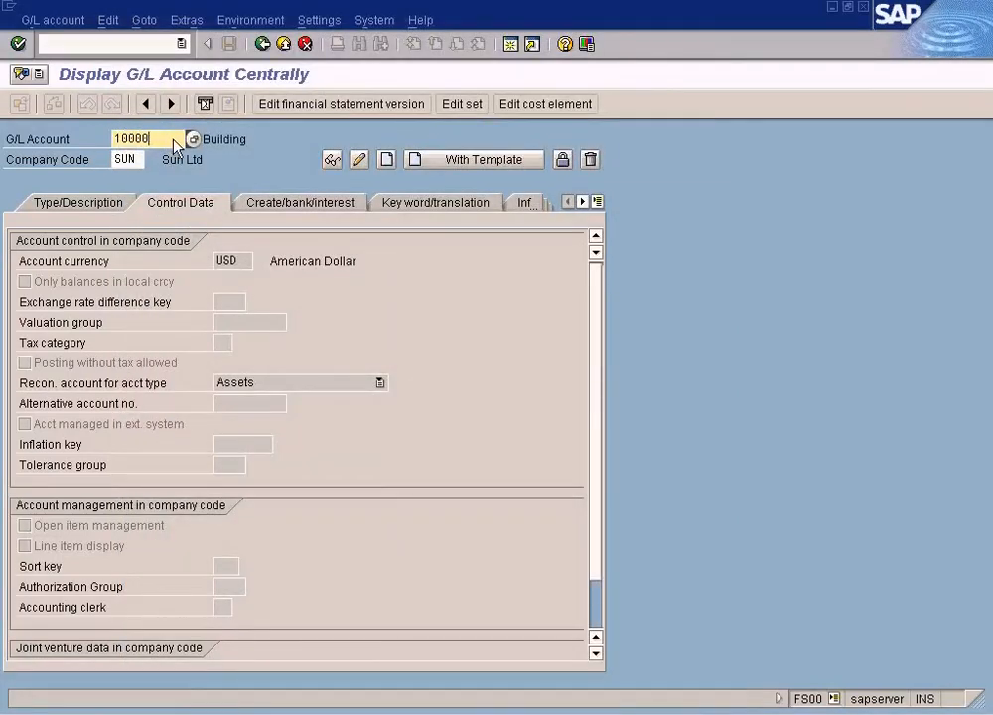
Step: Look up G/L account 100003 in company code SUN and open its type and description data
{"action": "type", "text": "3"}
{"action": "key", "text": "Return"}
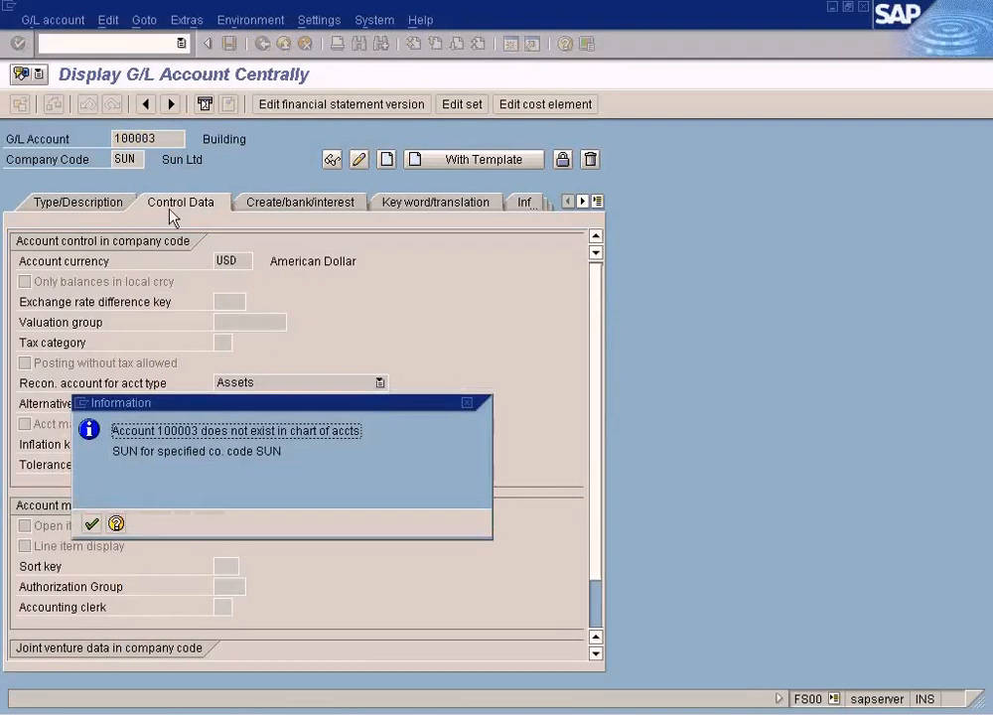
{"action": "key", "text": "Return"}
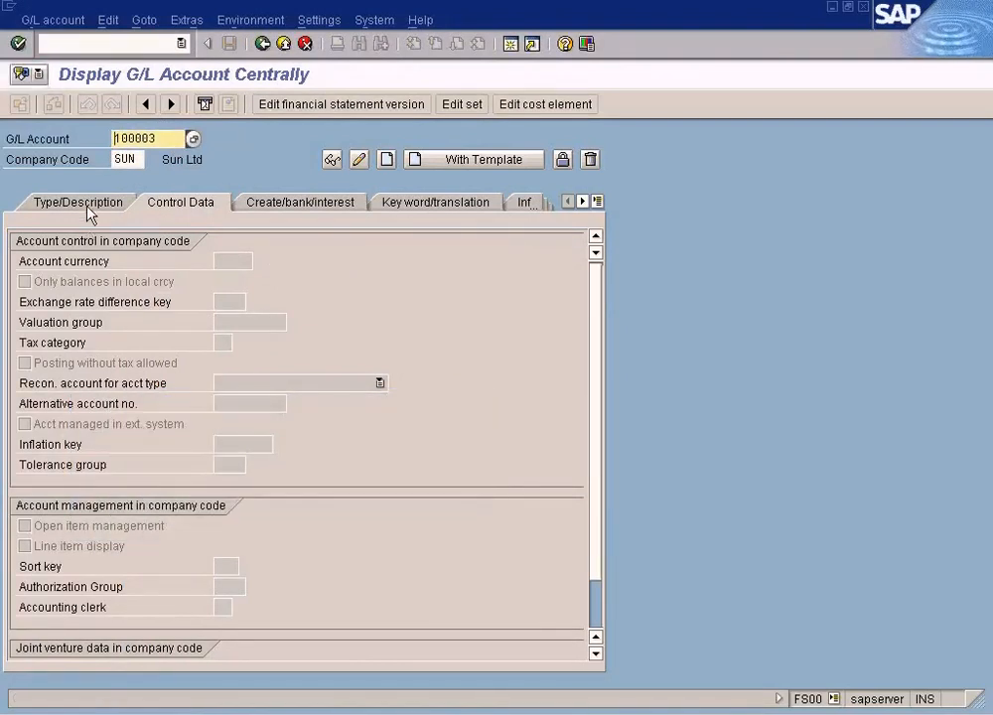
{"action": "key", "text": "Return"}
{"action": "left_click", "coordinate": [91, 522]}
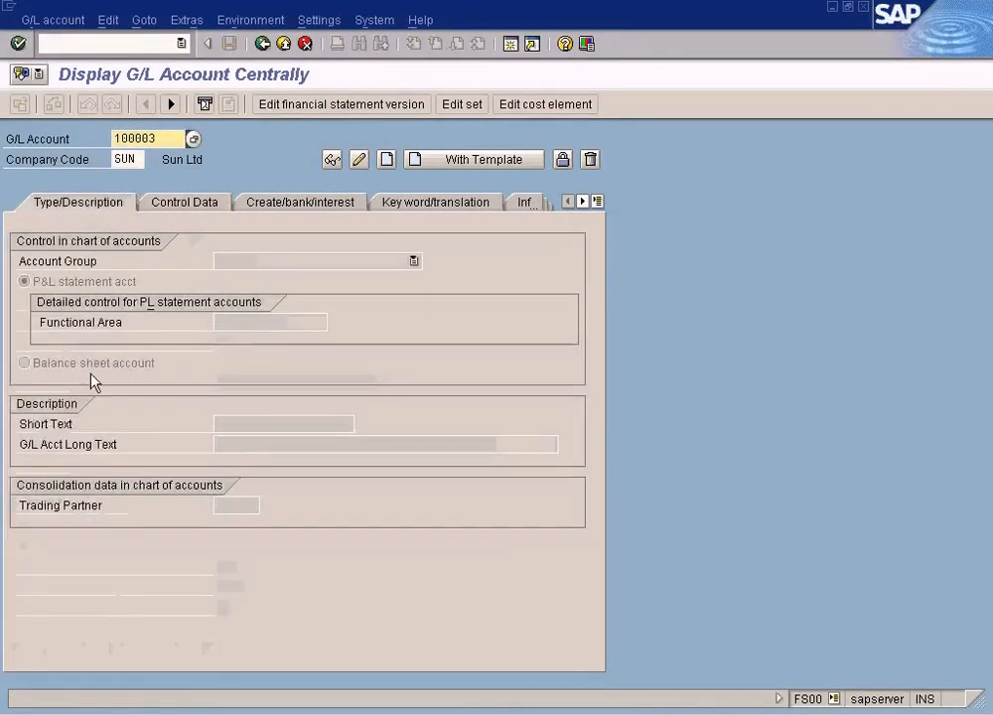
Step: Start creating G/L account 100003 with account group Fixed Assets and the short text Building
{"action": "left_click", "coordinate": [52, 21]}
{"action": "left_click", "coordinate": [60, 66]}
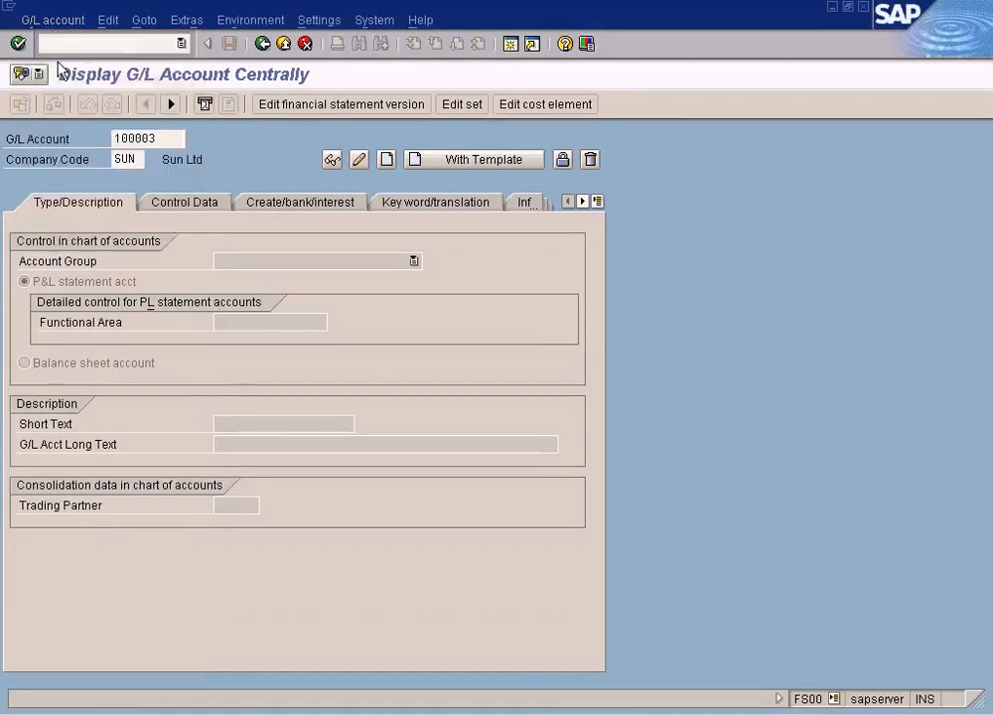
{"action": "left_click", "coordinate": [306, 261]}
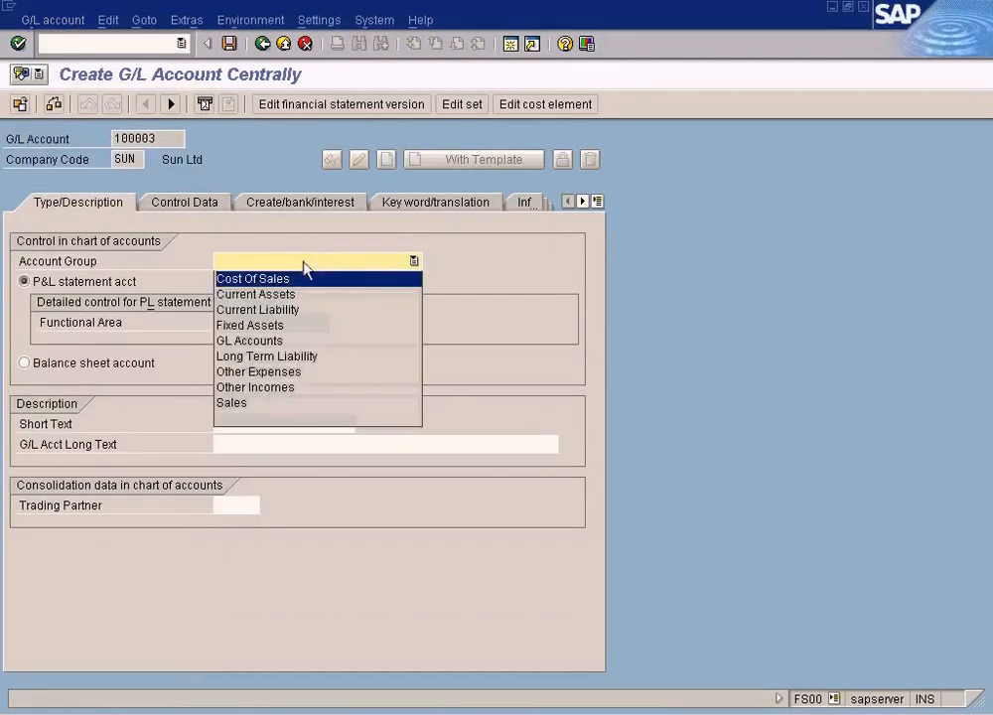
{"action": "left_click", "coordinate": [288, 326]}
{"action": "left_click", "coordinate": [258, 424]}
{"action": "type", "text": "Building"}
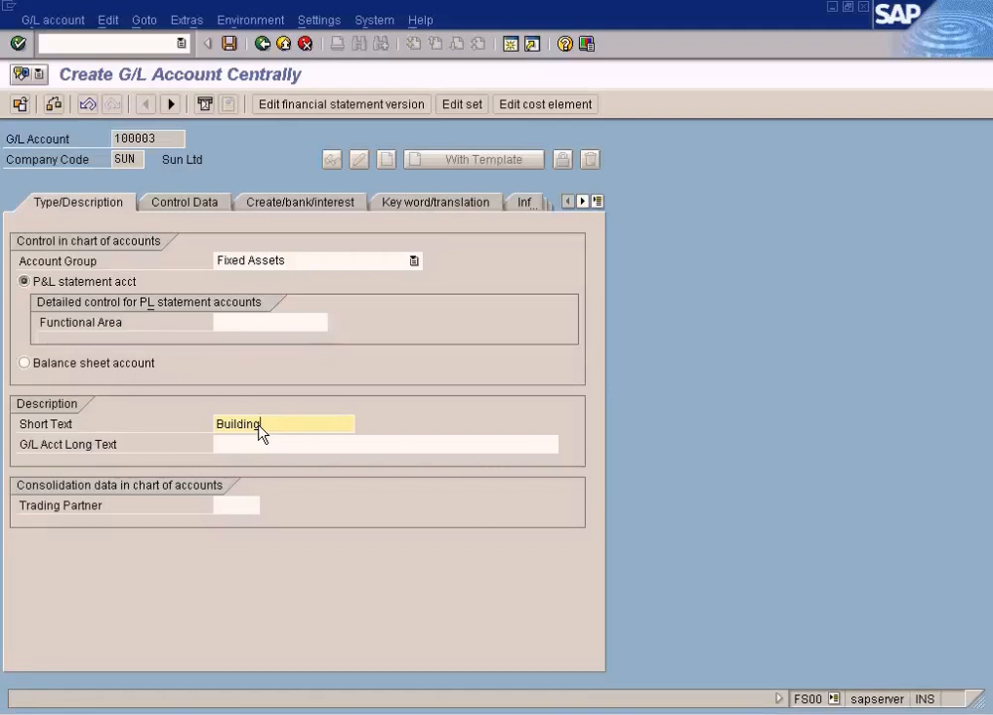
Step: Check the San Francisco Branch assets in Paint, and set the account's short text and long text to Building2
{"action": "left_click", "coordinate": [436, 713]}
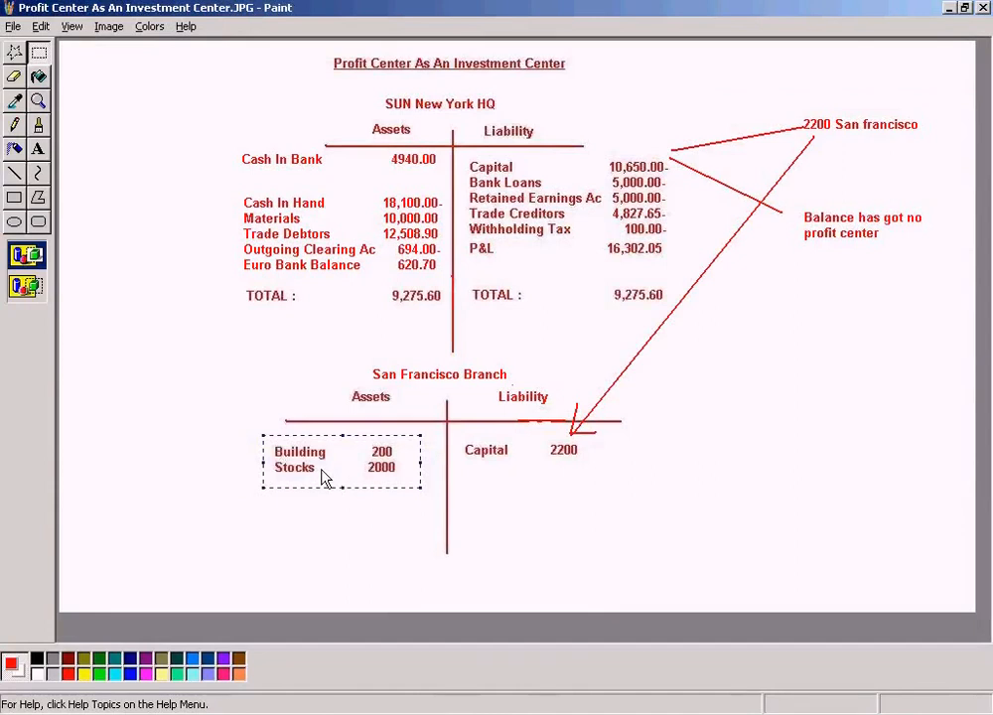
{"action": "key", "text": "alt+Tab"}
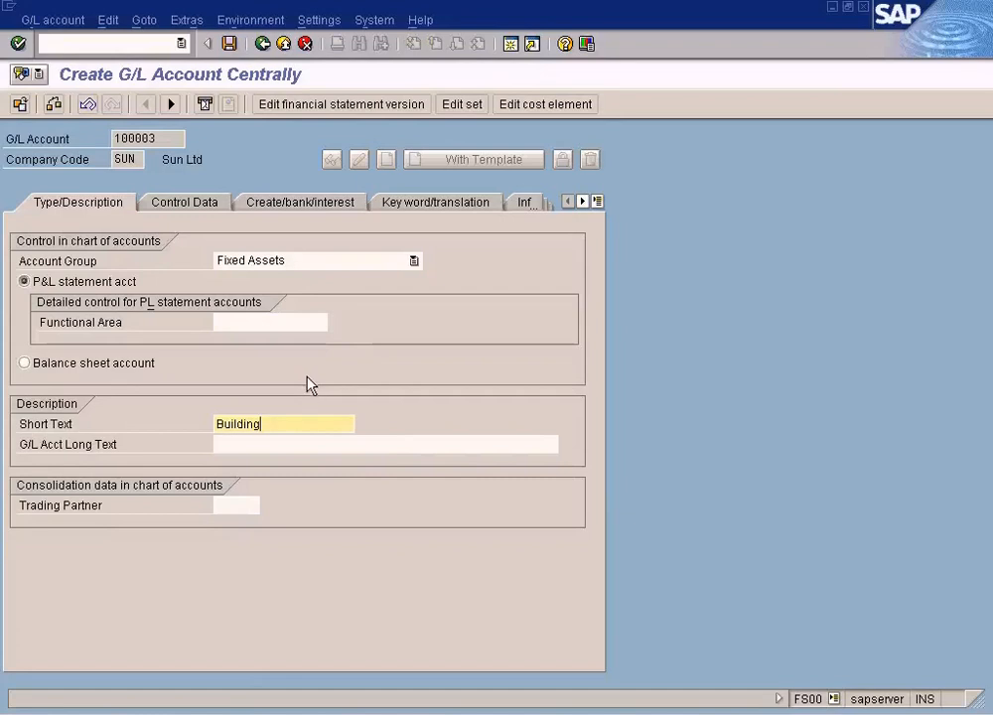
{"action": "type", "text": "2"}
{"action": "key", "text": "shift+End"}
{"action": "key", "text": "ctrl+c"}
{"action": "key", "text": "End"}
{"action": "left_click", "coordinate": [270, 449]}
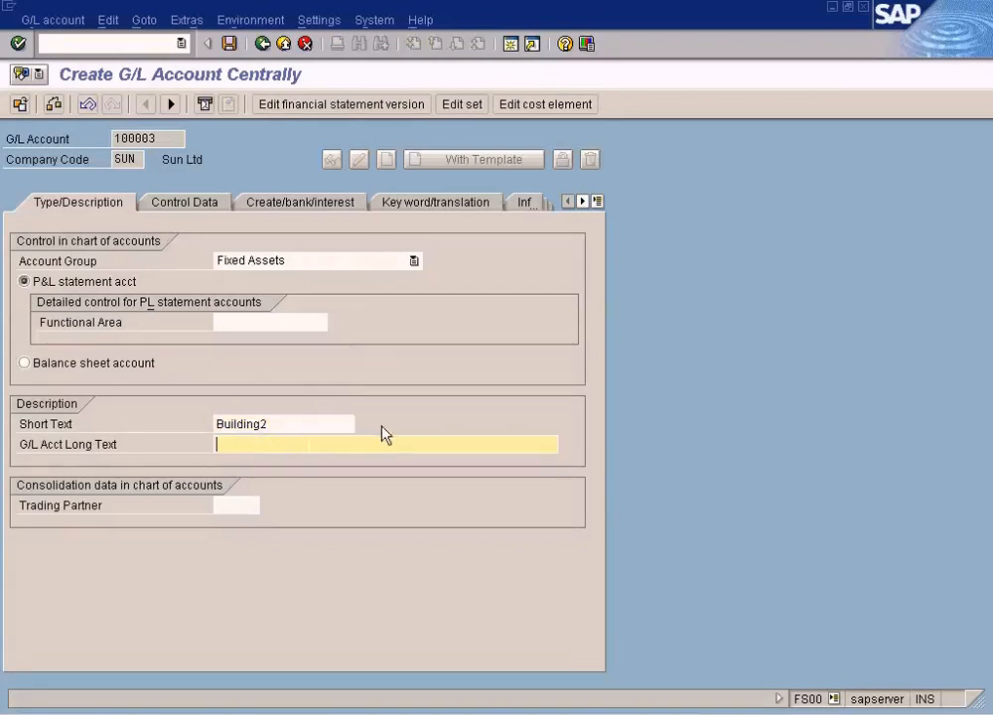
{"action": "key", "text": "ctrl+v"}
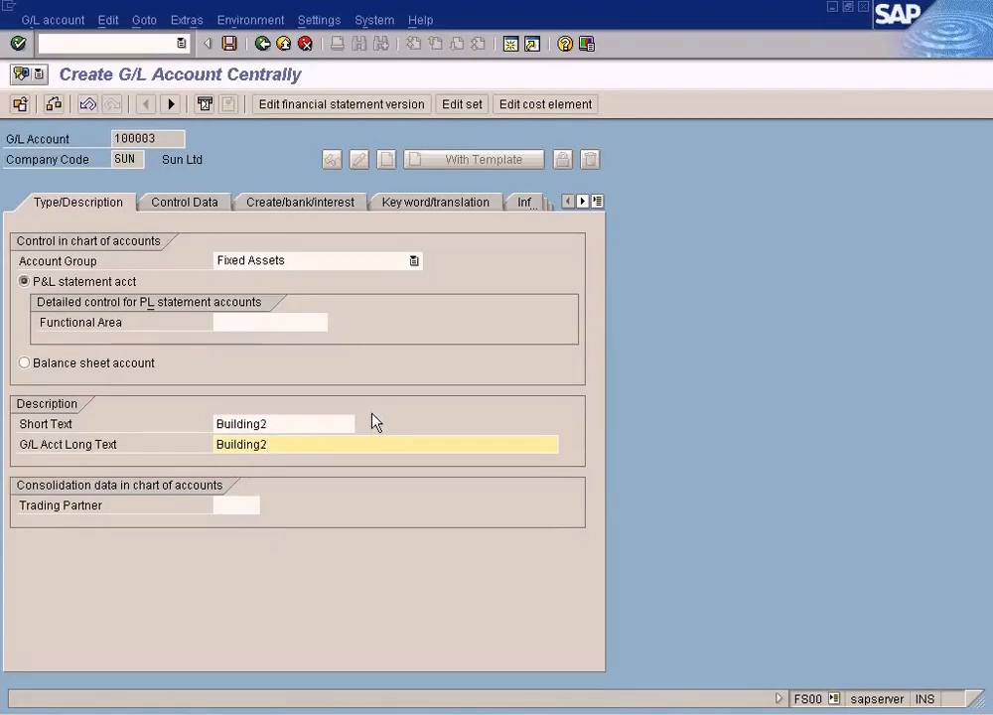
Step: Remove the trailing 2 so that both the short text and the long text read Building
{"action": "left_click", "coordinate": [300, 424]}
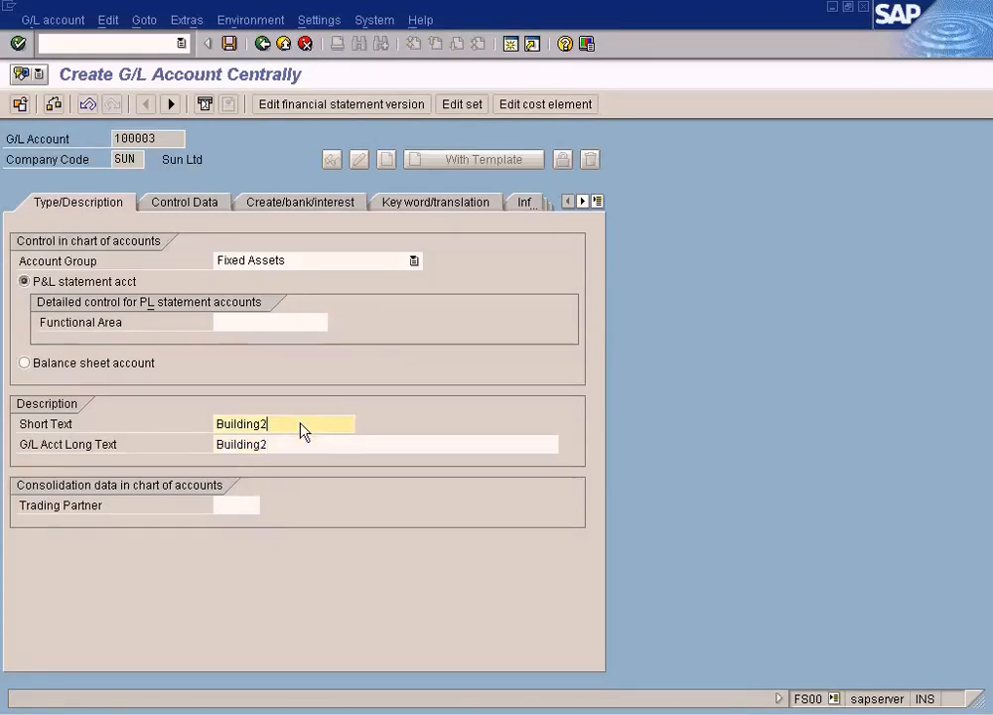
{"action": "key", "text": "Tab"}
{"action": "key", "text": "End"}
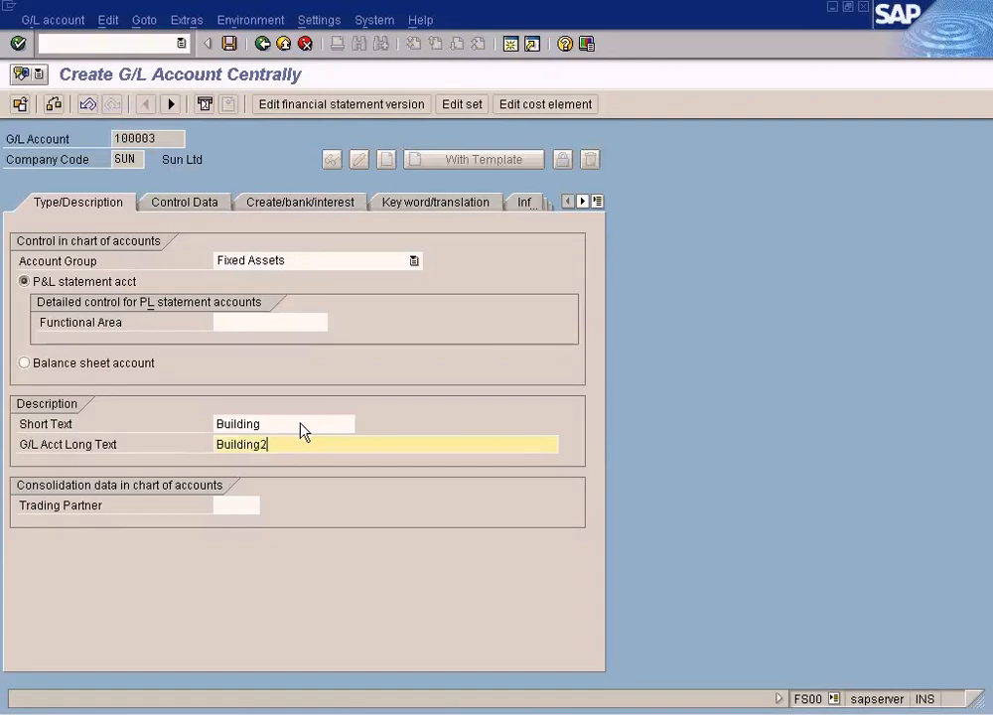
Step: Set the field status group of account 100003 to G001 and save the account
{"action": "left_click", "coordinate": [281, 204]}
{"action": "left_click", "coordinate": [254, 261]}
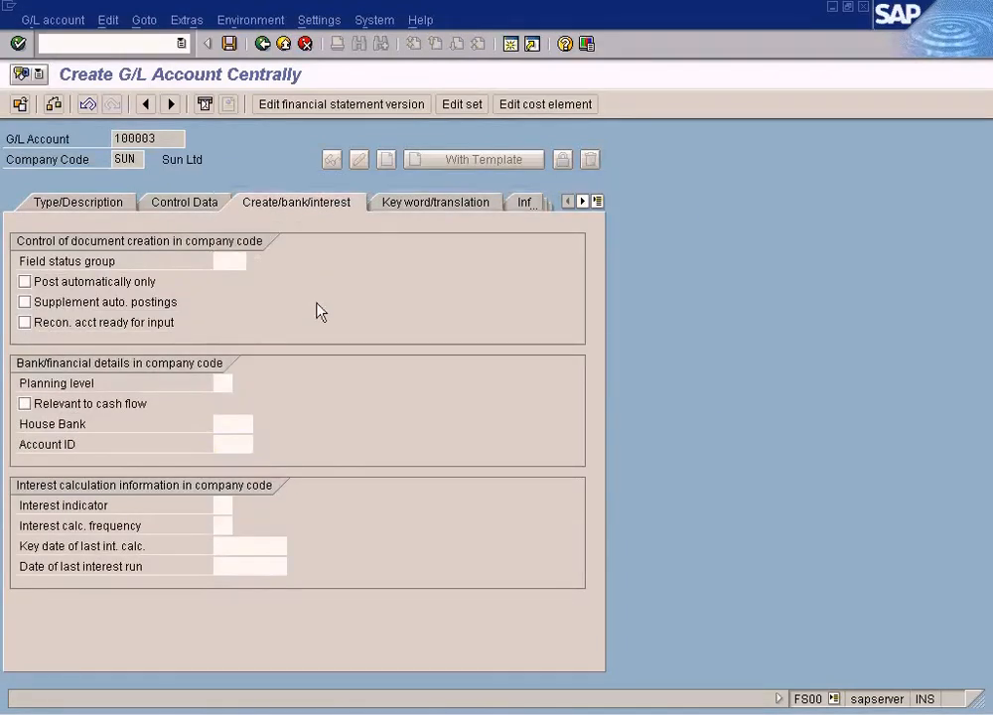
{"action": "double_click", "coordinate": [338, 366]}
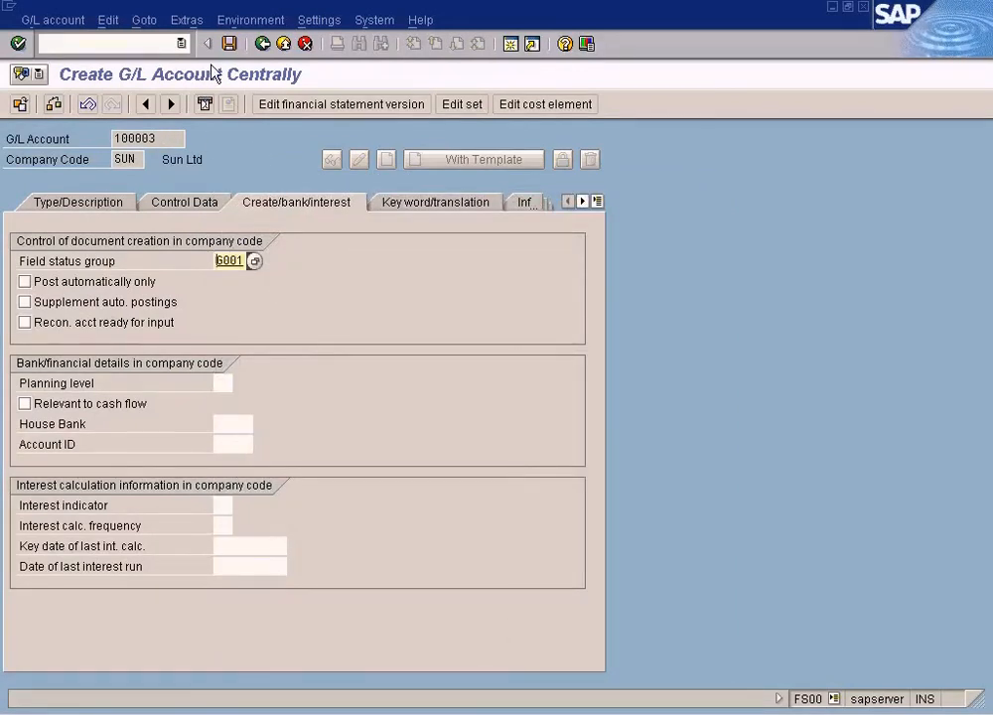
{"action": "left_click", "coordinate": [230, 44]}
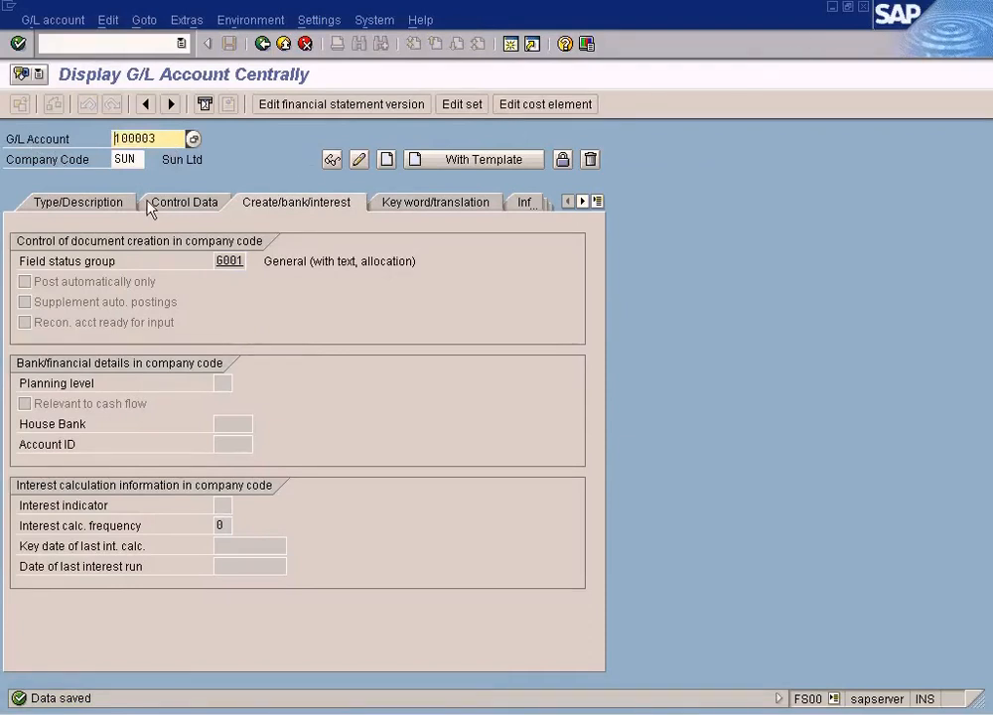
Step: Change account 100003 to a balance sheet account and save the change
{"action": "left_click", "coordinate": [110, 203]}
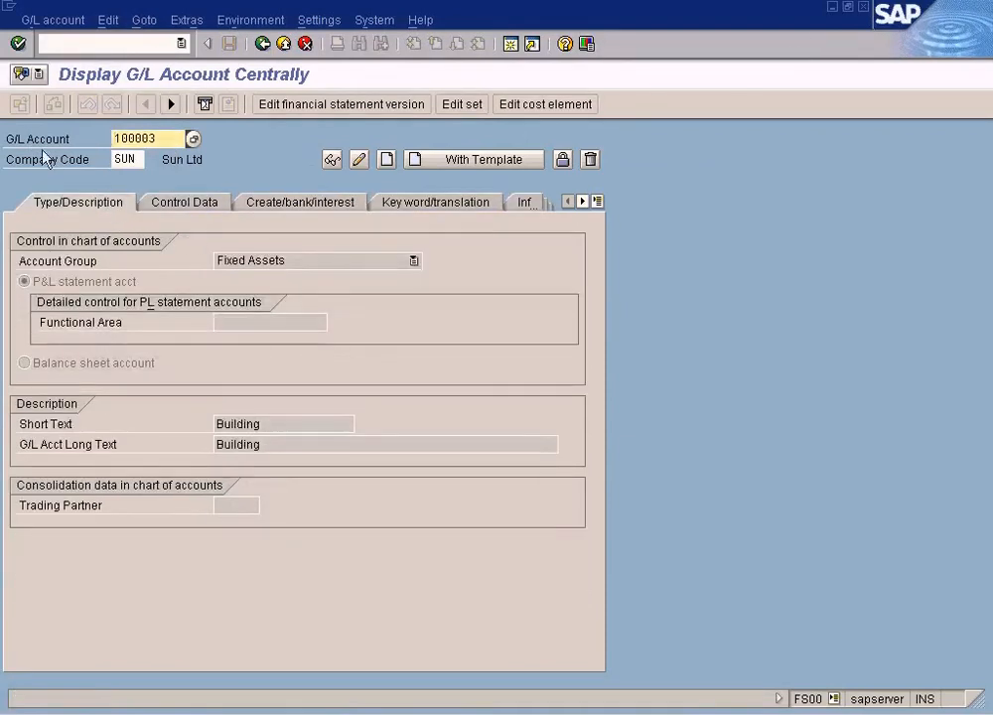
{"action": "left_click", "coordinate": [44, 21]}
{"action": "left_click", "coordinate": [59, 109]}
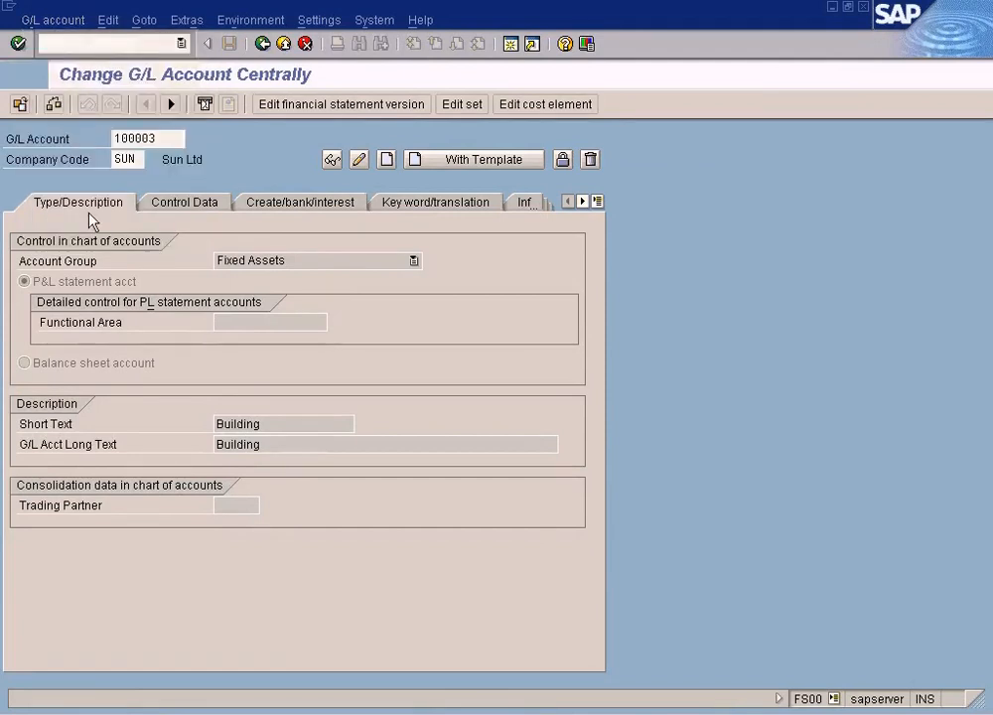
{"action": "left_click", "coordinate": [70, 361]}
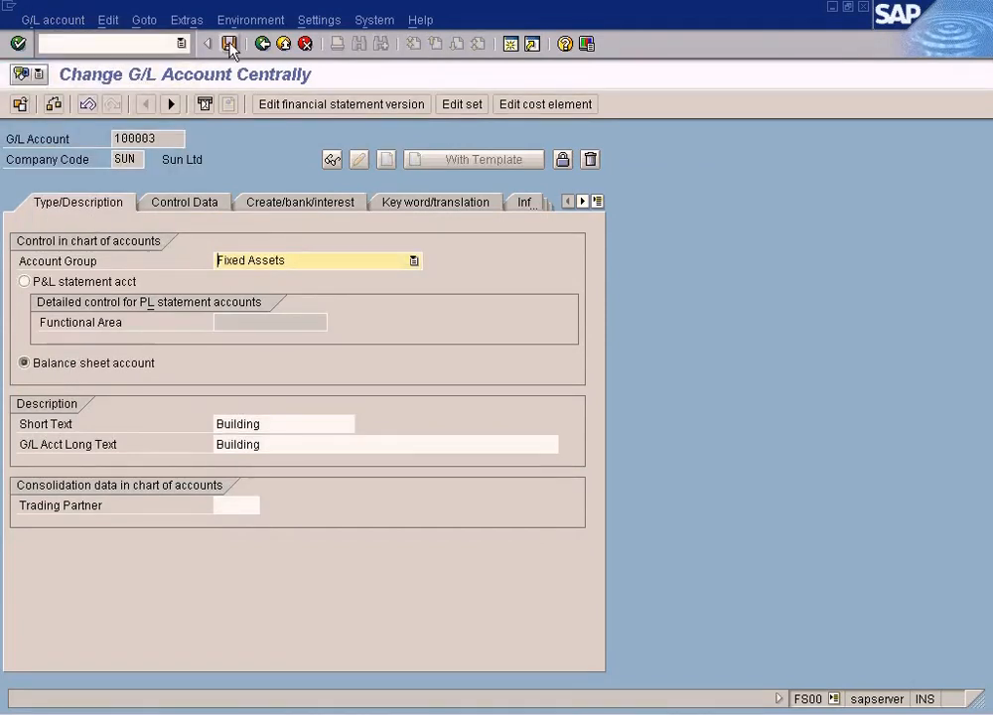
{"action": "left_click", "coordinate": [228, 43]}
{"action": "left_click", "coordinate": [31, 342]}
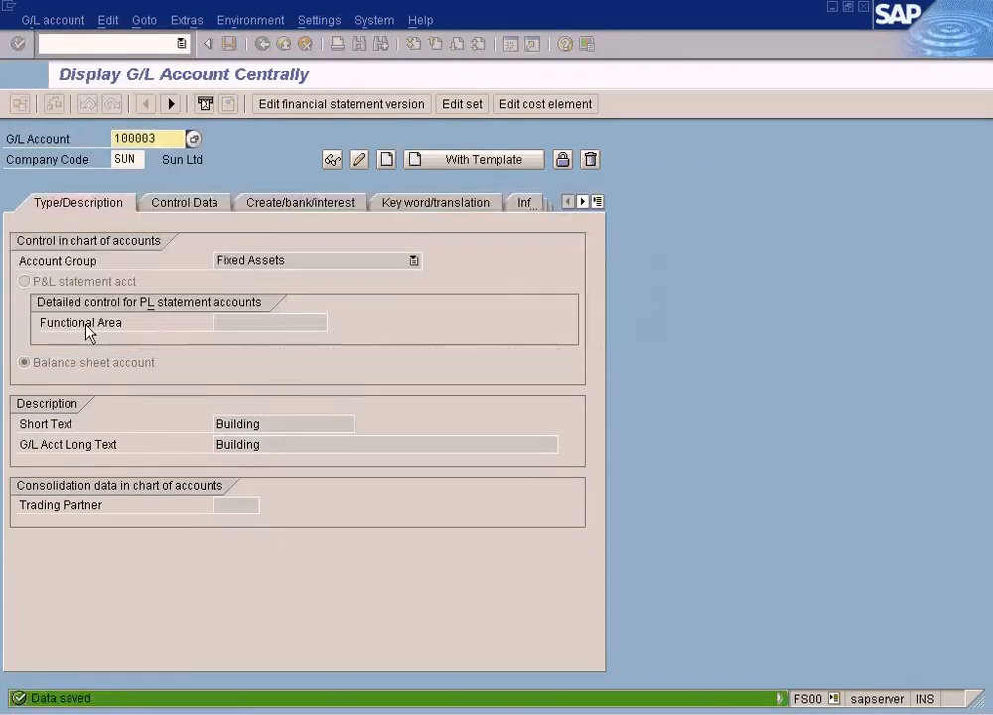
{"action": "left_click", "coordinate": [218, 176]}
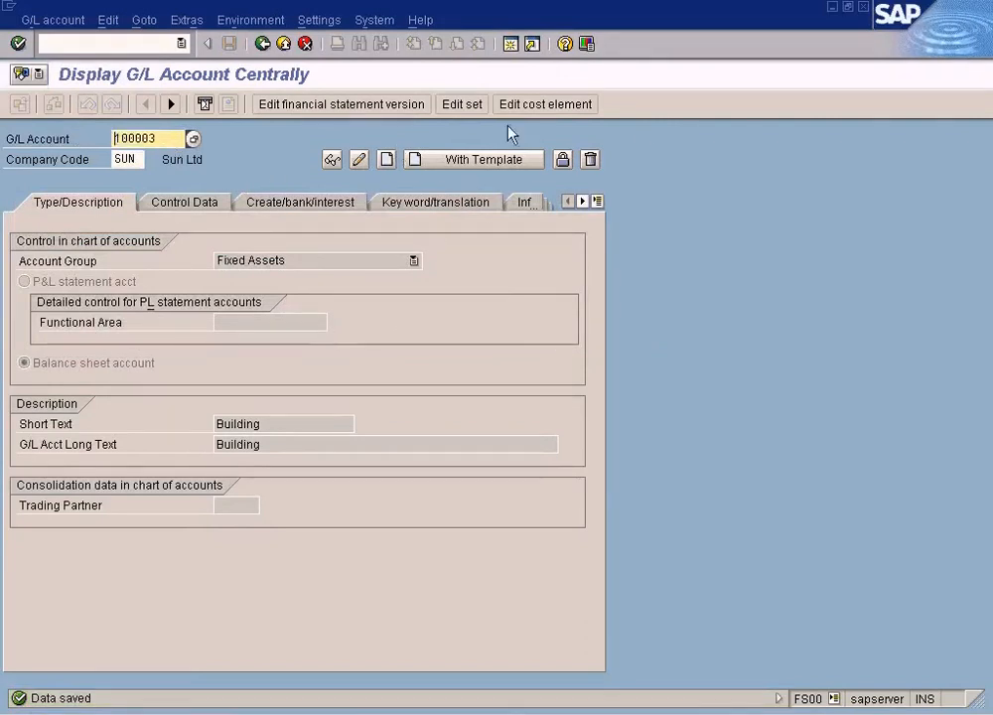
Step: Return to the open G/L account document for company code SUN and set the second line's account to 100003
{"action": "left_click", "coordinate": [862, 10]}
{"action": "left_click", "coordinate": [303, 705]}
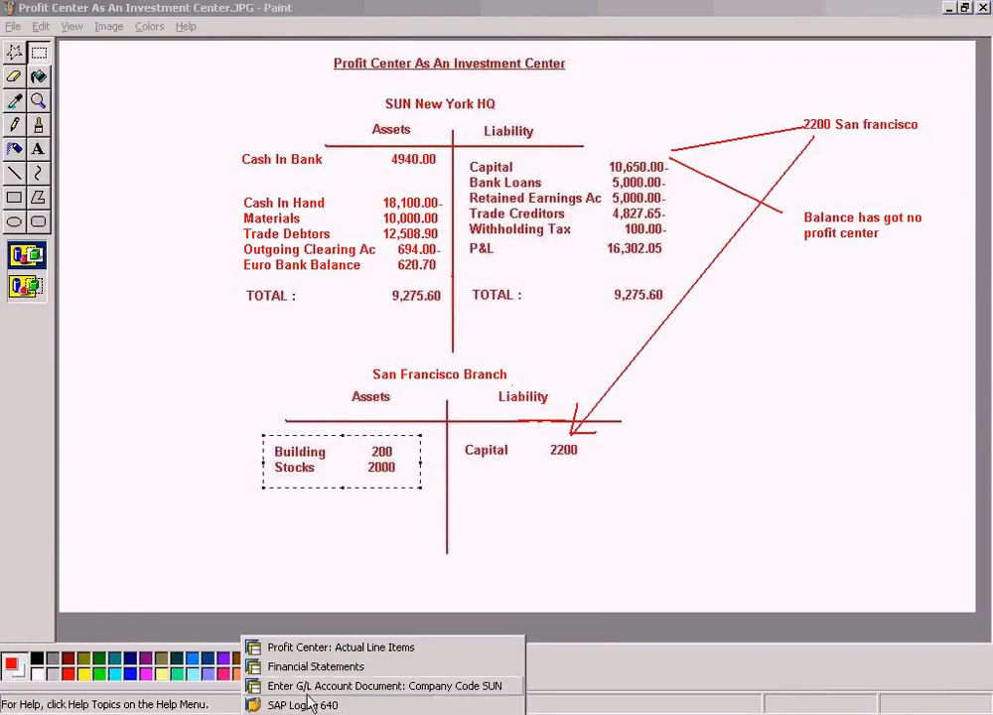
{"action": "left_click", "coordinate": [250, 687]}
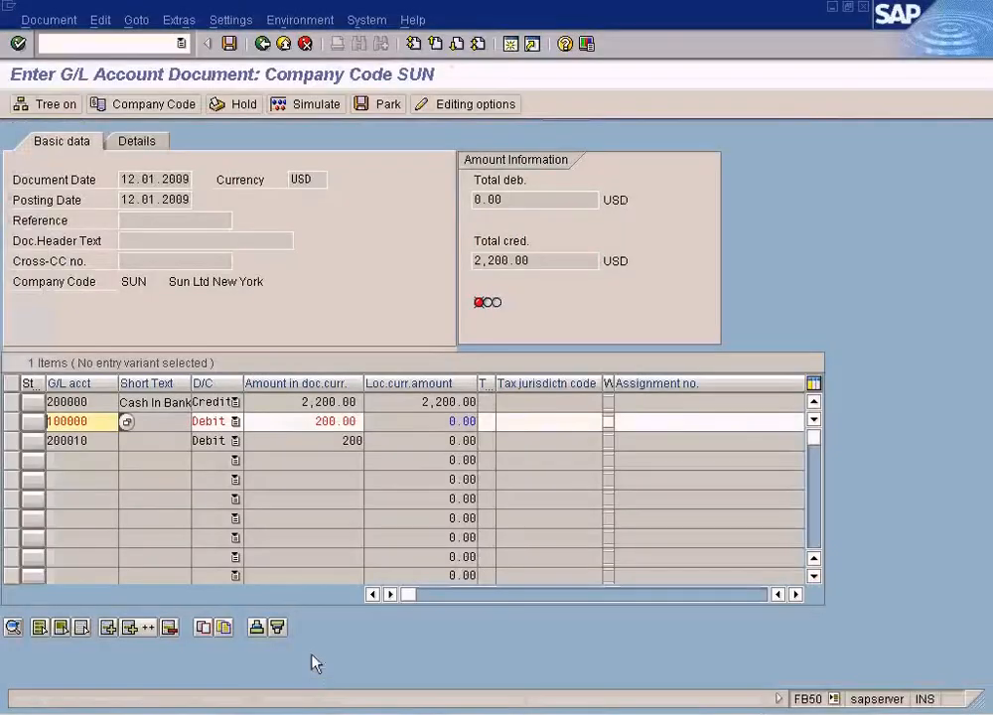
{"action": "left_click_drag", "start_coordinate": [103, 429], "coordinate": [2, 421]}
{"action": "type", "text": "100003"}
{"action": "key", "text": "Tab"}
{"action": "key", "text": "Tab"}
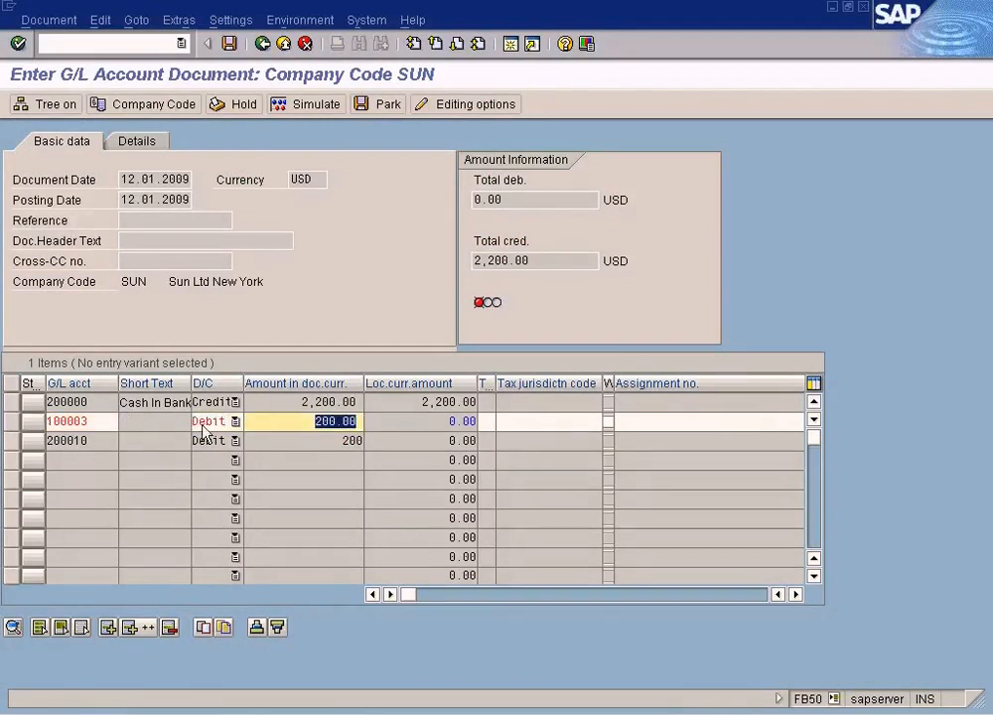
Step: Enter the assignment test for the Stocks item and set its debit amount to 2000
{"action": "double_click", "coordinate": [299, 440]}
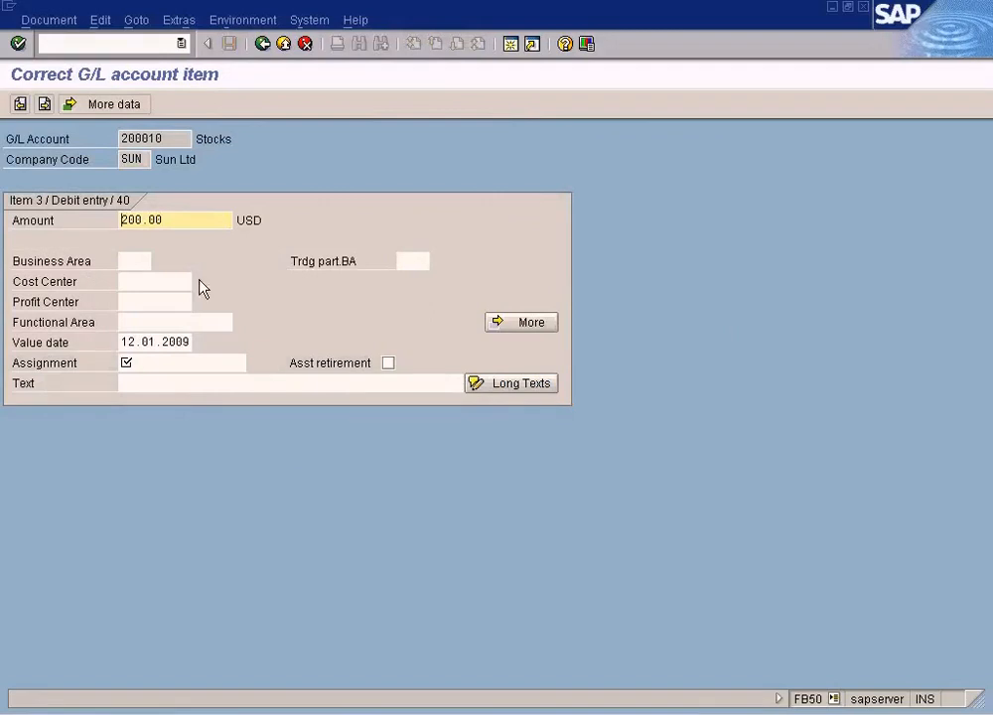
{"action": "left_click", "coordinate": [262, 44]}
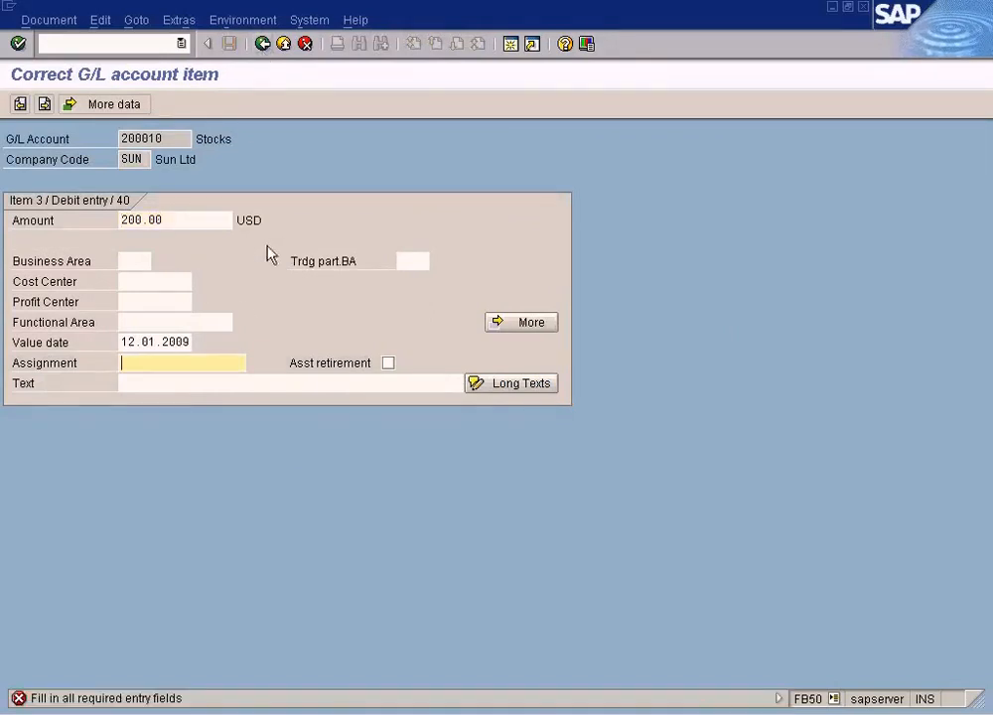
{"action": "type", "text": "test"}
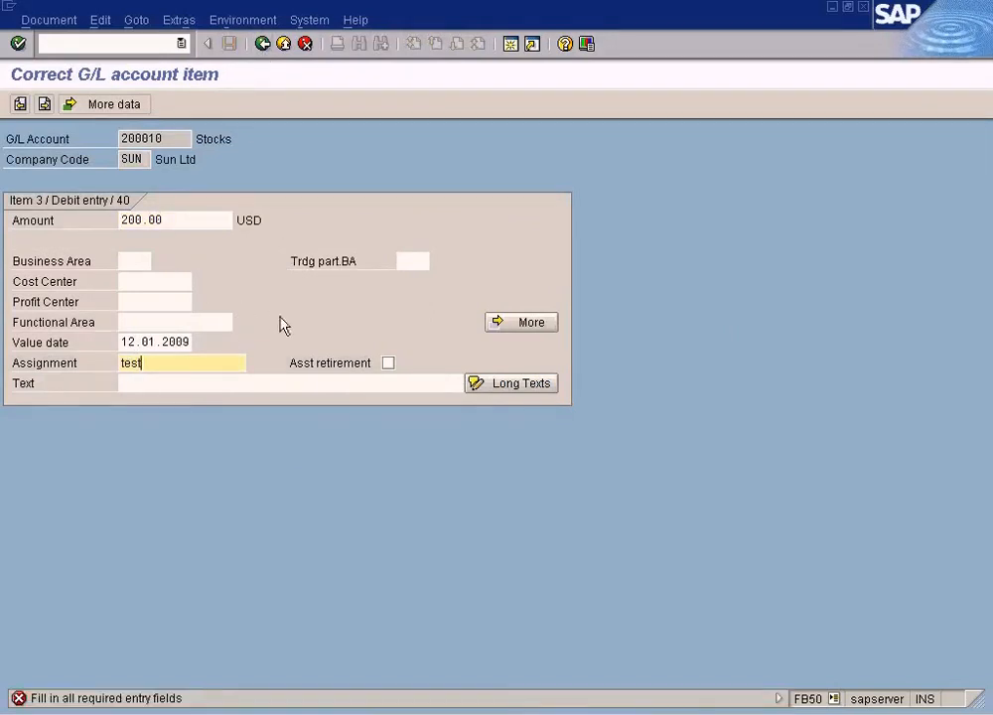
{"action": "left_click", "coordinate": [263, 43]}
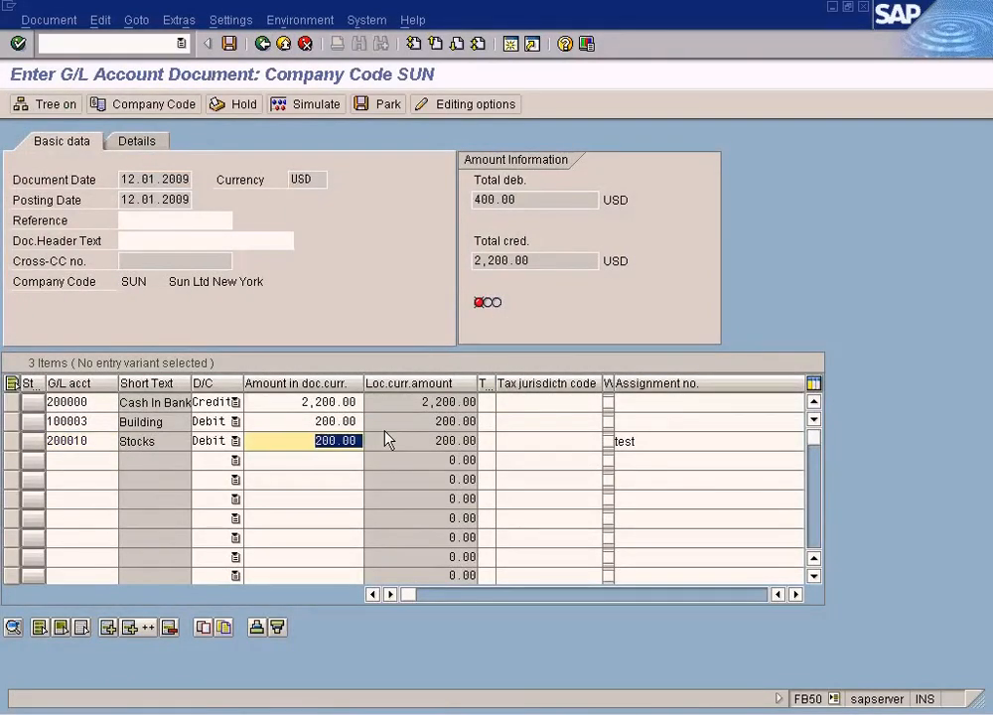
{"action": "type", "text": "2000"}
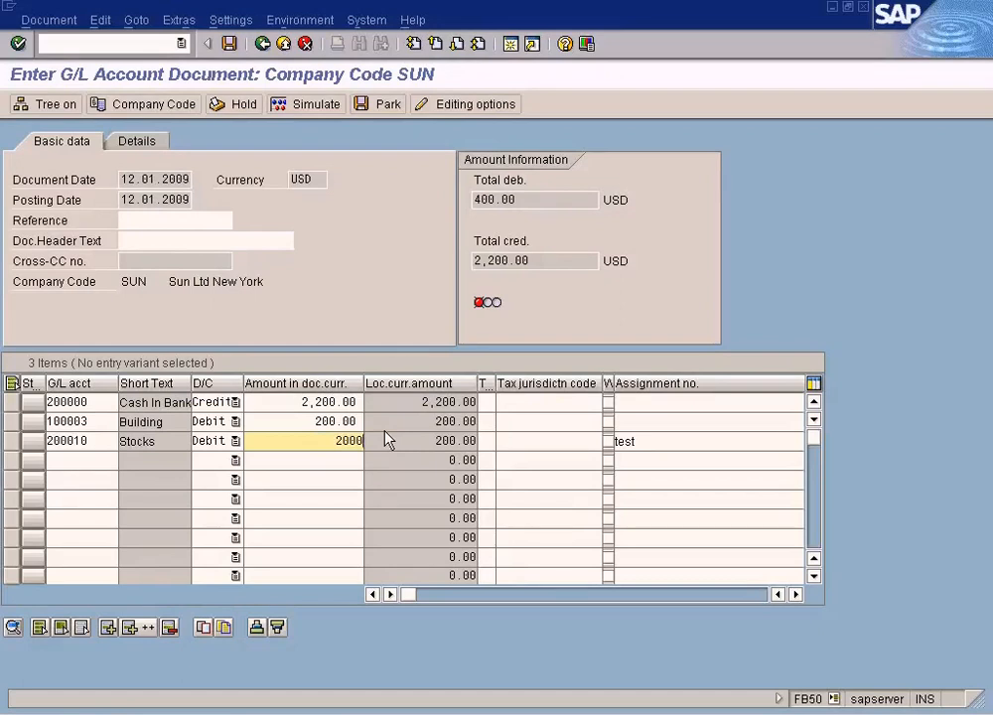
{"action": "left_click", "coordinate": [343, 427]}
{"action": "left_click", "coordinate": [336, 444]}
{"action": "left_click", "coordinate": [334, 430]}
{"action": "left_click", "coordinate": [311, 440]}
{"action": "left_click", "coordinate": [311, 427]}
{"action": "left_click", "coordinate": [311, 440]}
{"action": "left_click", "coordinate": [311, 425]}
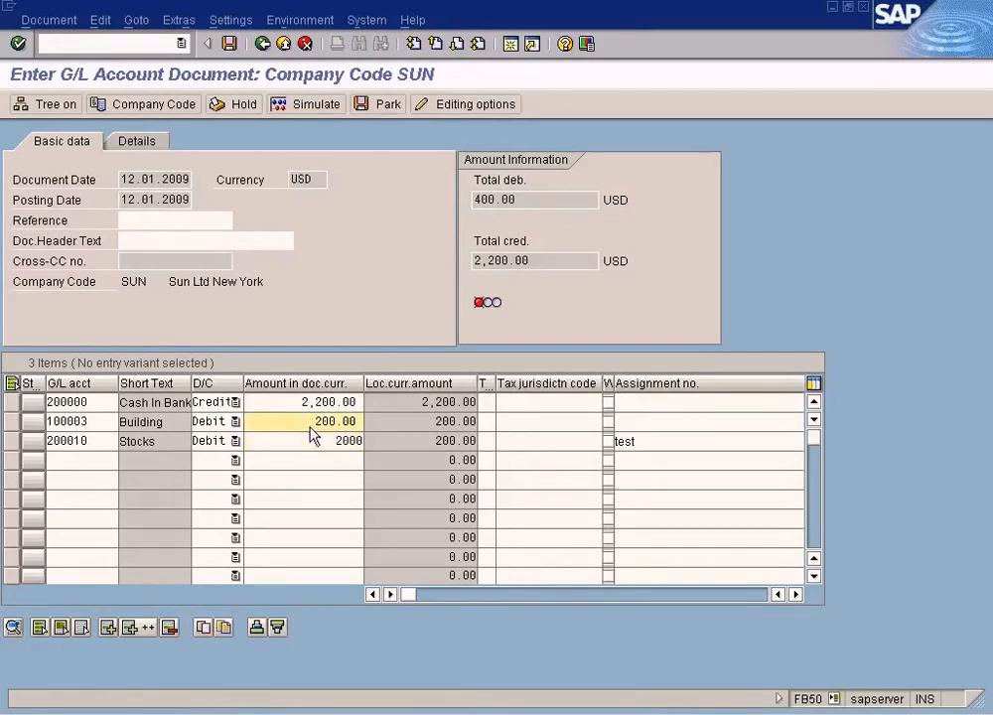
{"action": "left_click", "coordinate": [310, 440]}
{"action": "left_click", "coordinate": [311, 427]}
{"action": "left_click", "coordinate": [313, 445]}
Step: Look up the profit centers of controlling area SUN and assign SANFRANCIS to the Building debit line
{"action": "left_click", "coordinate": [313, 425]}
{"action": "key", "text": "Tab"}
{"action": "key", "text": "Tab"}
{"action": "key", "text": "Tab"}
{"action": "key", "text": "Tab"}
{"action": "key", "text": "Tab"}
{"action": "key", "text": "Tab"}
{"action": "key", "text": "Tab"}
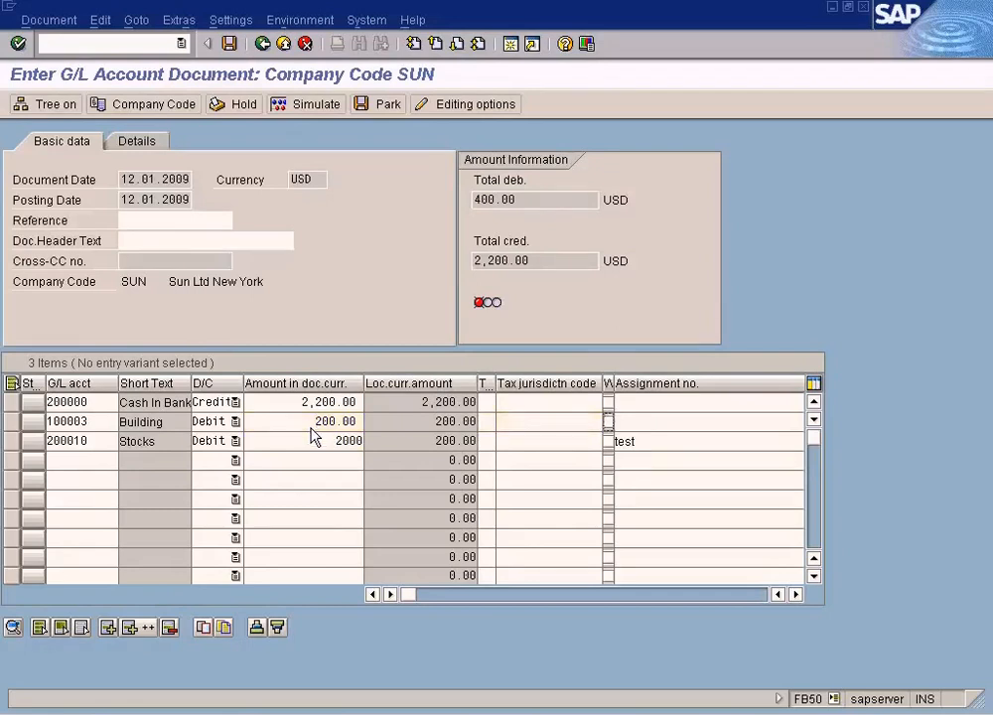
{"action": "key", "text": "Tab"}
{"action": "key", "text": "Tab"}
{"action": "key", "text": "Tab"}
{"action": "key", "text": "Tab"}
{"action": "key", "text": "Tab"}
{"action": "key", "text": "Tab"}
{"action": "key", "text": "Tab"}
{"action": "key", "text": "Tab"}
{"action": "key", "text": "Tab"}
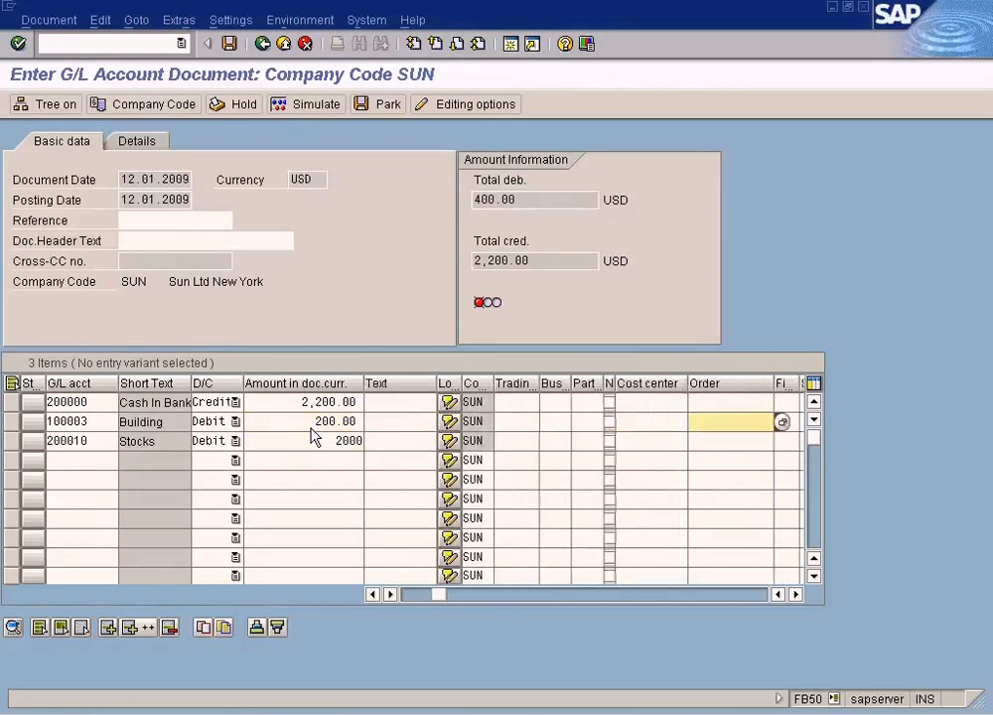
{"action": "key", "text": "Tab"}
{"action": "key", "text": "Tab"}
{"action": "key", "text": "Tab"}
{"action": "key", "text": "Tab"}
{"action": "key", "text": "Tab"}
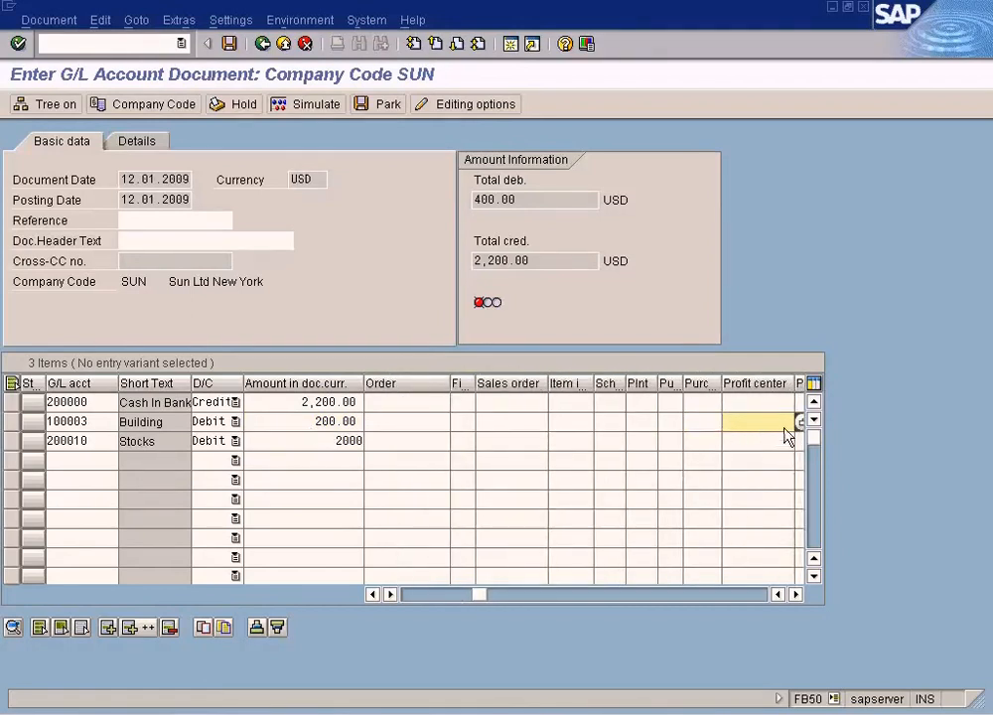
{"action": "left_click", "coordinate": [801, 423]}
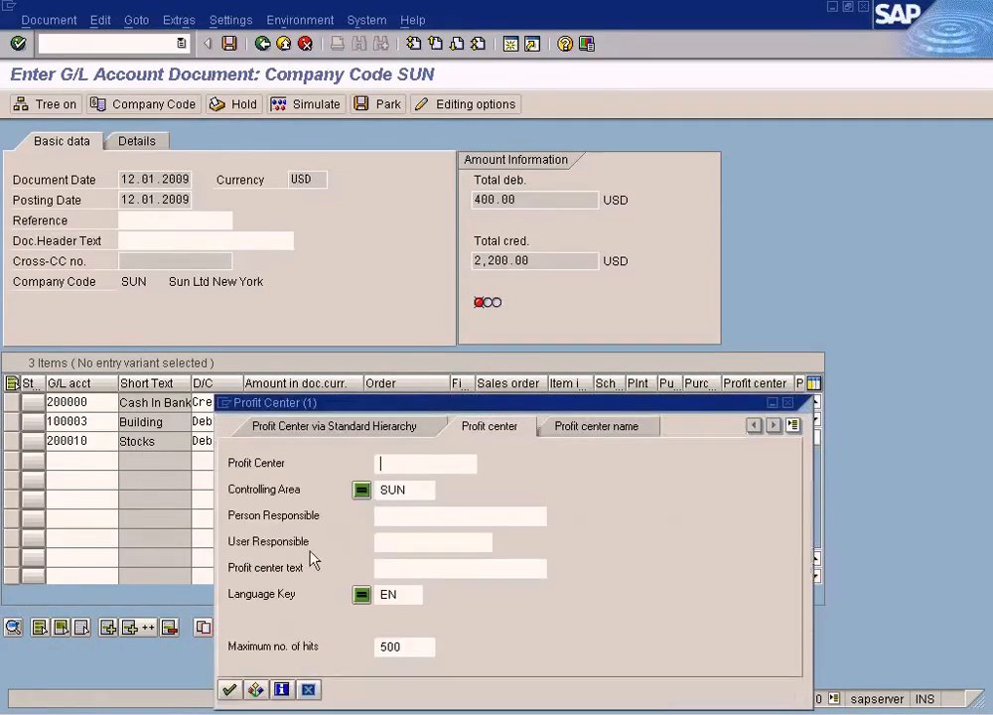
{"action": "left_click", "coordinate": [230, 689]}
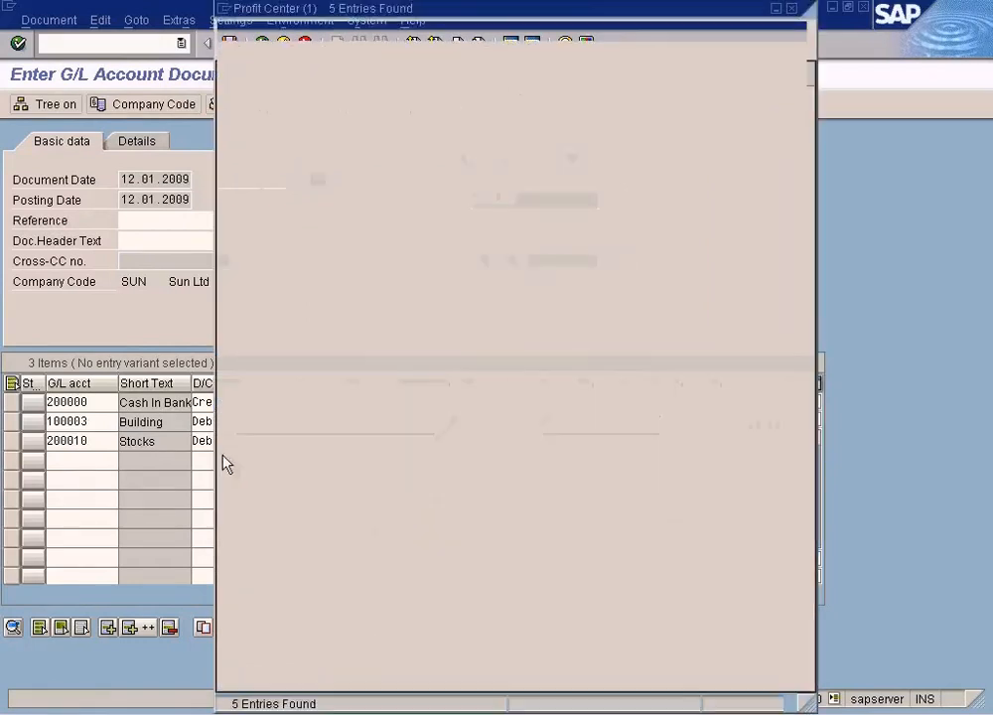
{"action": "double_click", "coordinate": [280, 194]}
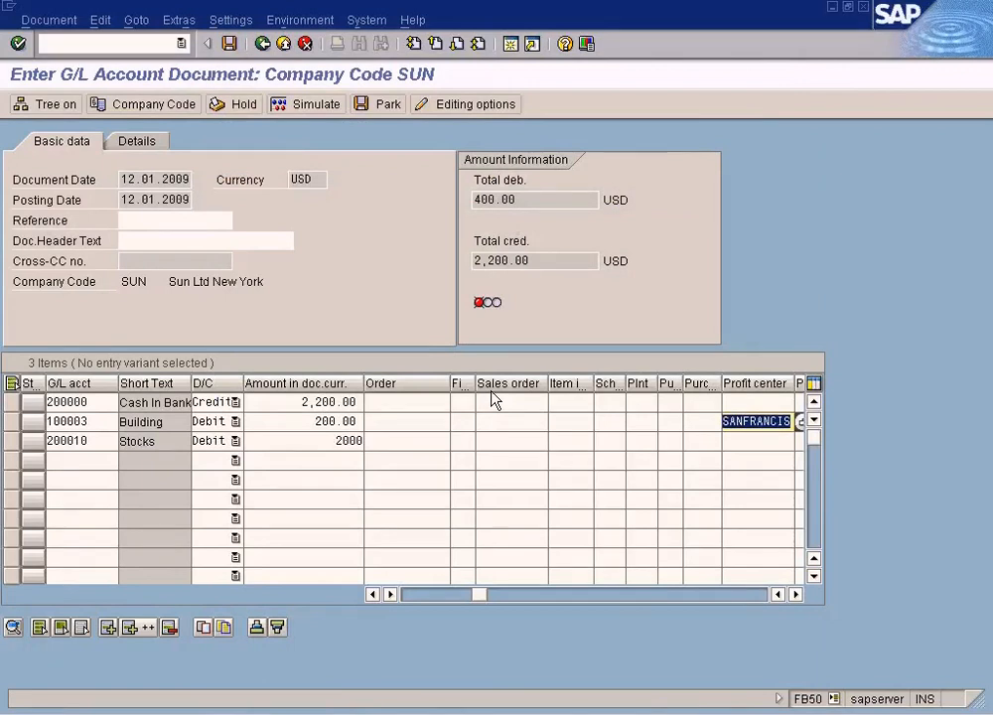
Step: Assign profit center SANFRANCIS to the Stocks debit line
{"action": "left_click", "coordinate": [748, 442]}
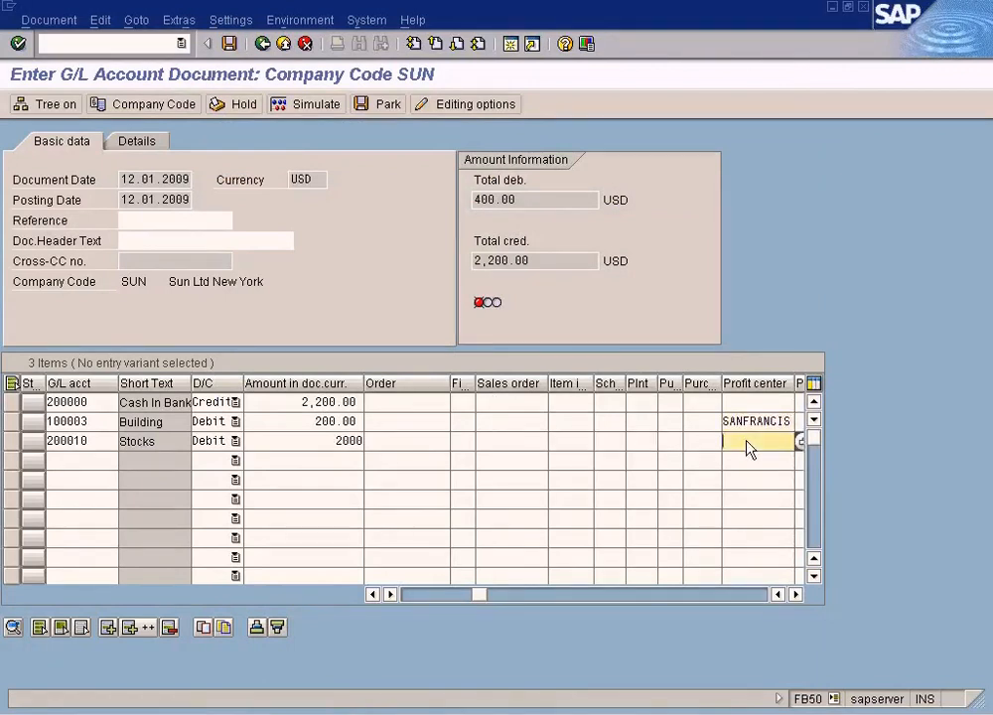
{"action": "type", "text": "SANFRANCIS"}
{"action": "left_click", "coordinate": [334, 425]}
{"action": "left_click", "coordinate": [338, 441]}
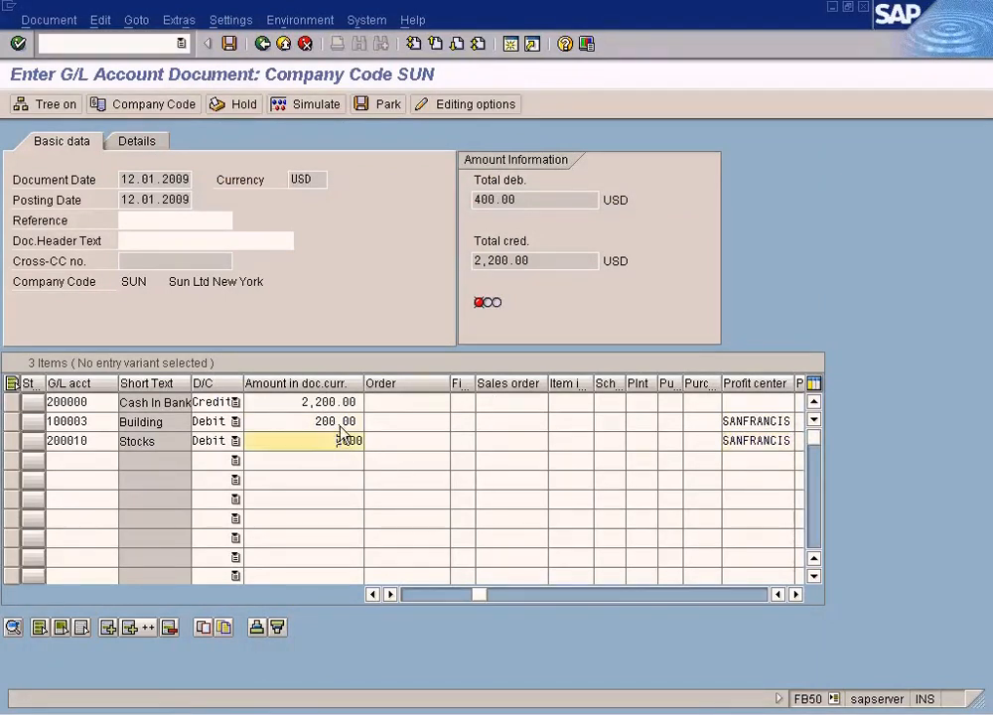
Step: Enter the assignment test for the Building item and post the G/L document
{"action": "left_click", "coordinate": [229, 44]}
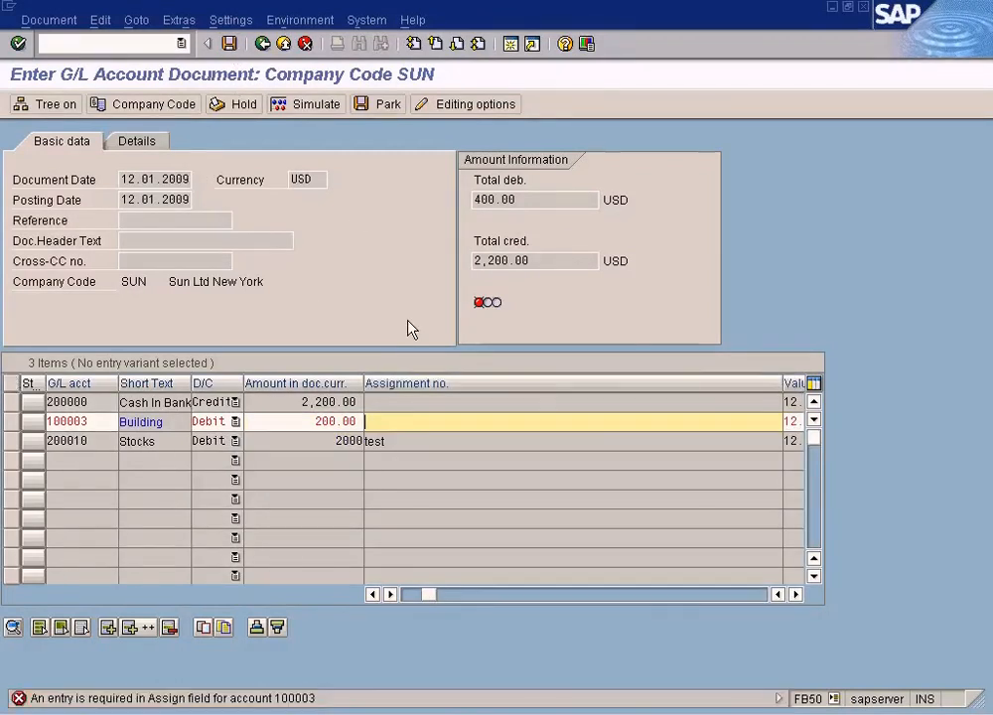
{"action": "type", "text": "test"}
{"action": "left_click", "coordinate": [229, 43]}
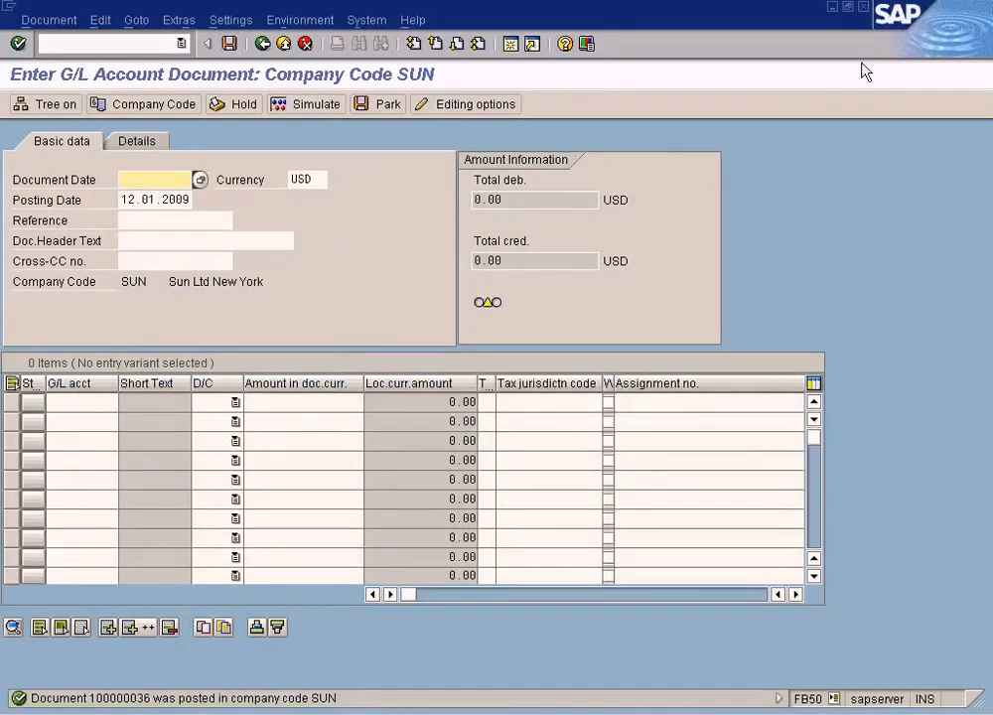
Step: Refresh the actual line items report for profit center SANFRANCIS and examine the items from the posted document
{"action": "left_click", "coordinate": [315, 713]}
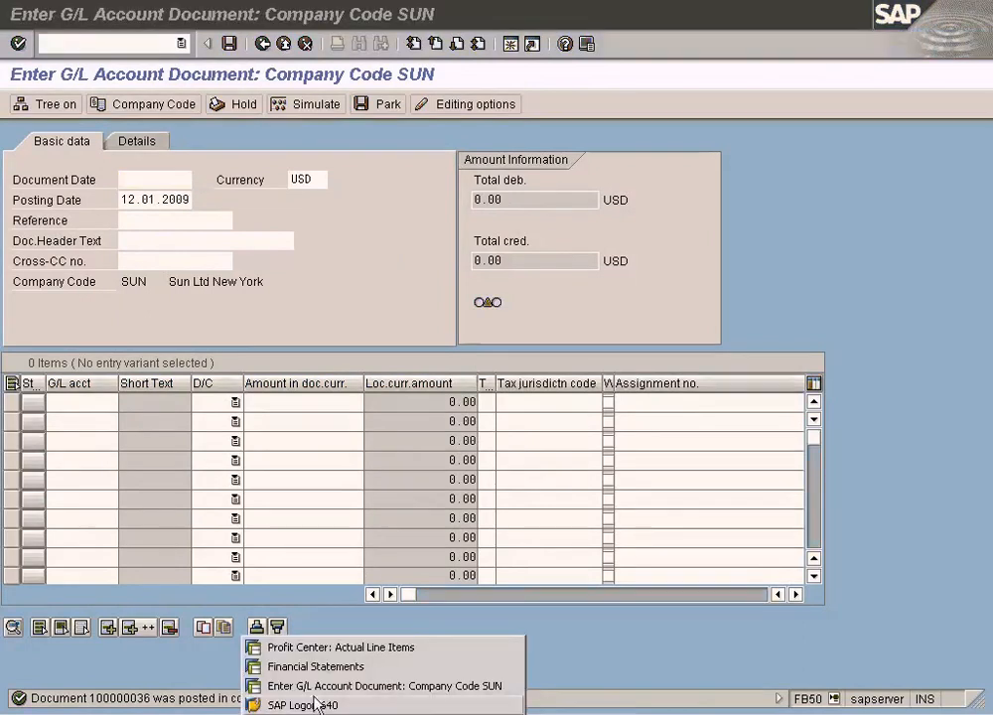
{"action": "left_click", "coordinate": [344, 651]}
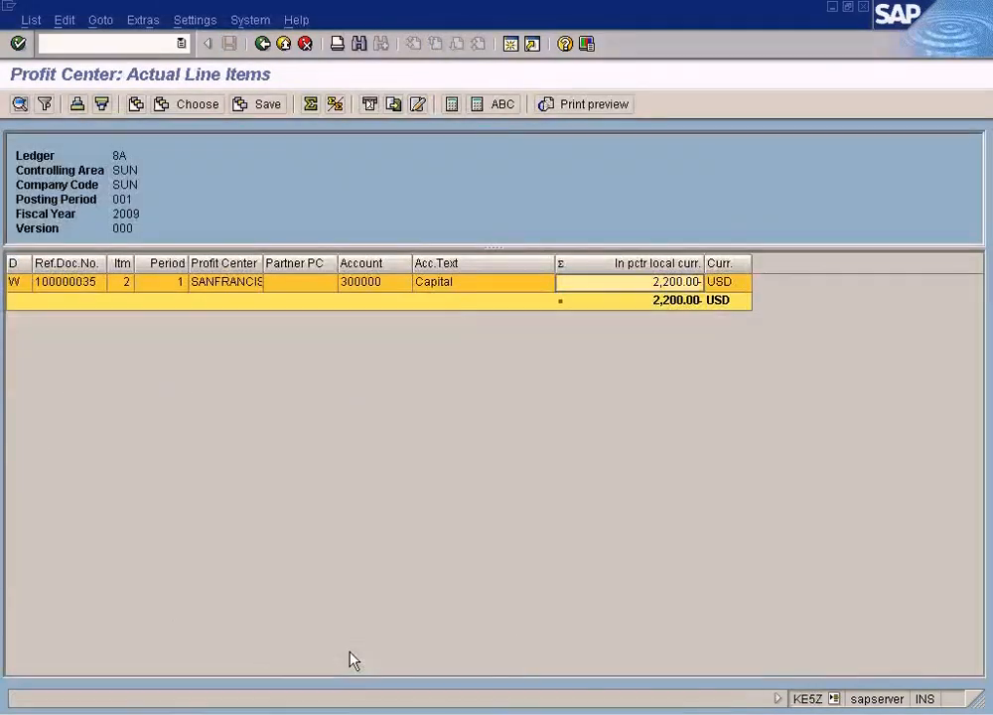
{"action": "left_click", "coordinate": [264, 48]}
{"action": "left_click", "coordinate": [19, 103]}
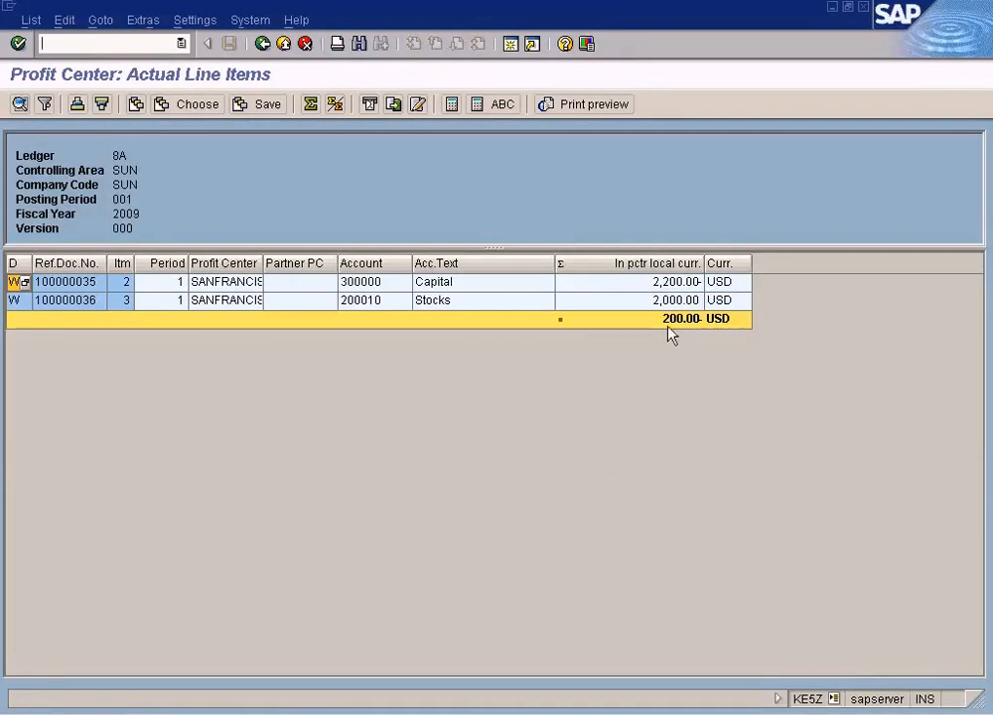
{"action": "left_click", "coordinate": [328, 713]}
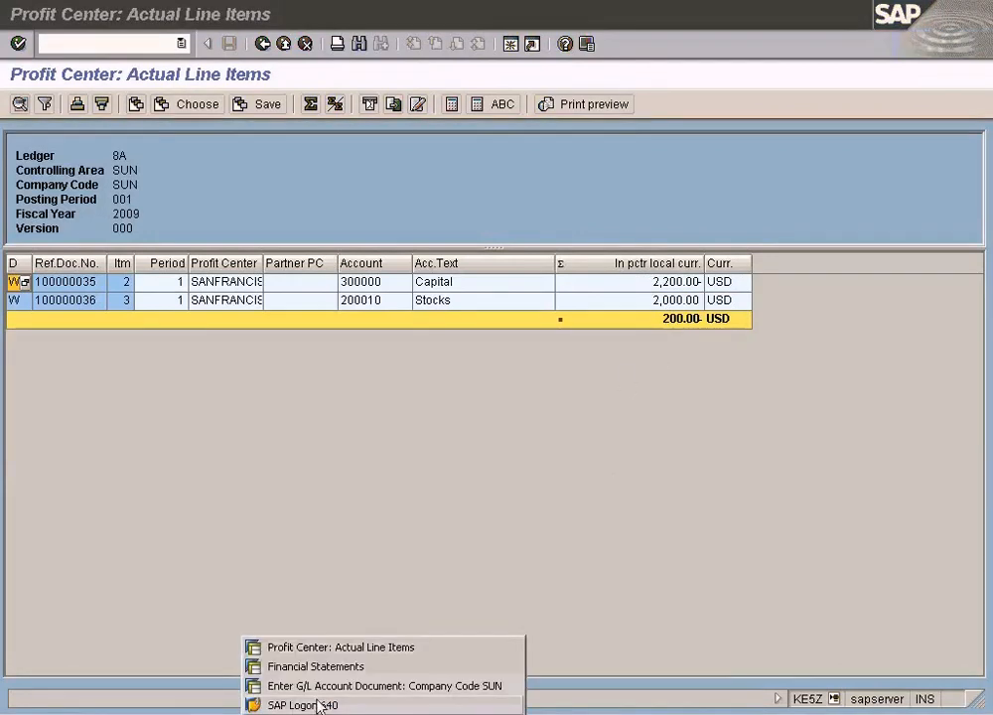
{"action": "left_click", "coordinate": [532, 538]}
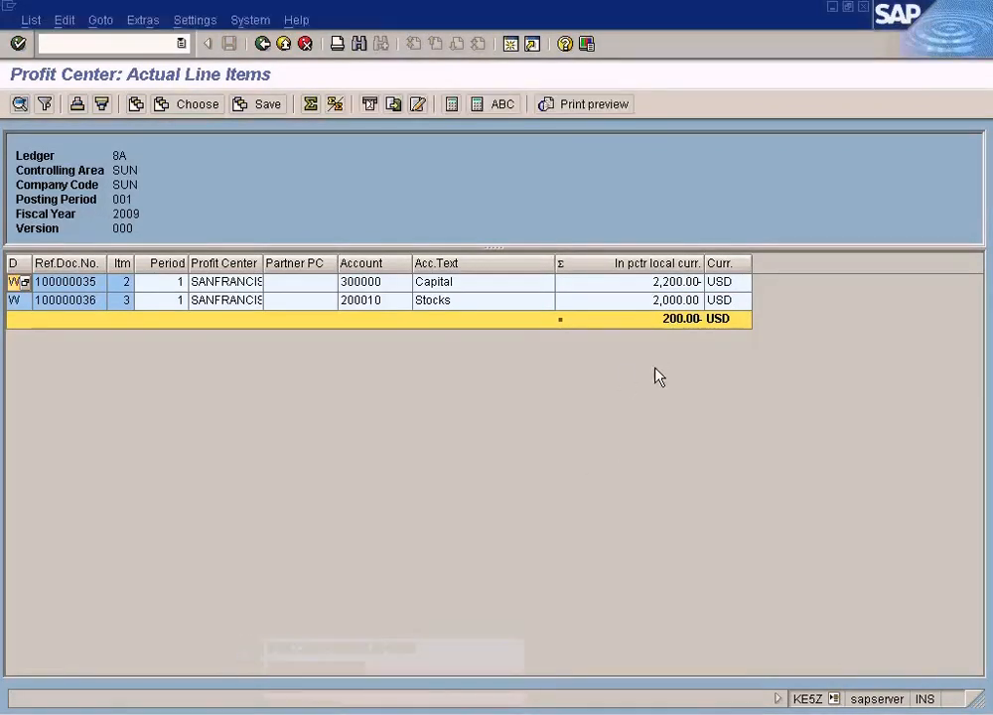
{"action": "left_click", "coordinate": [665, 303]}
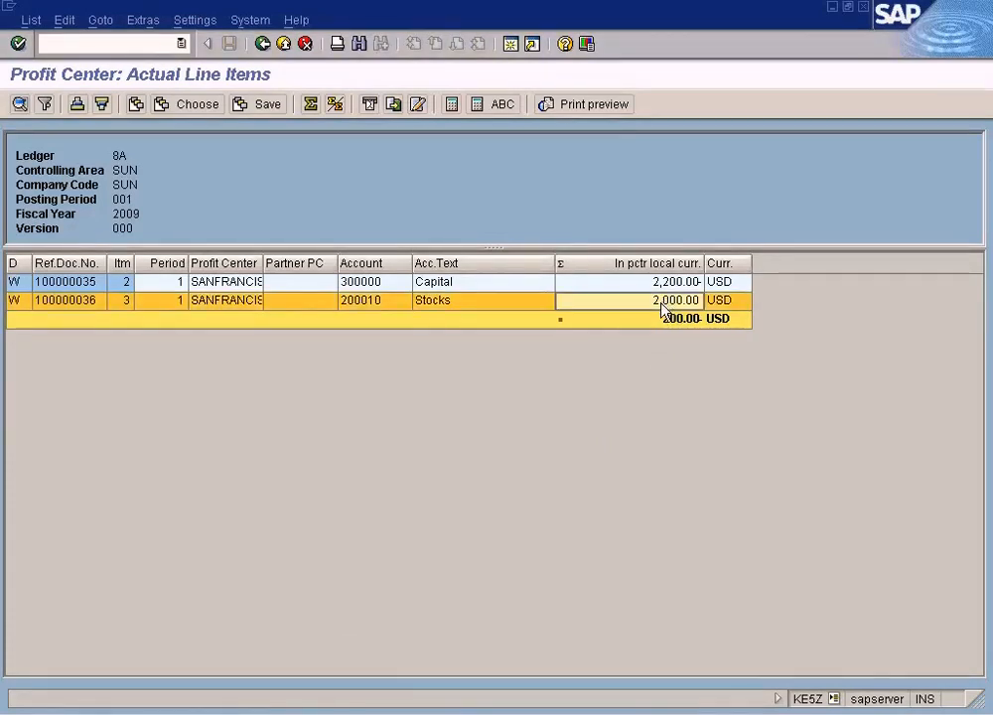
Step: Display the document just posted in company code SUN and check the account on its Building line
{"action": "left_click", "coordinate": [328, 711]}
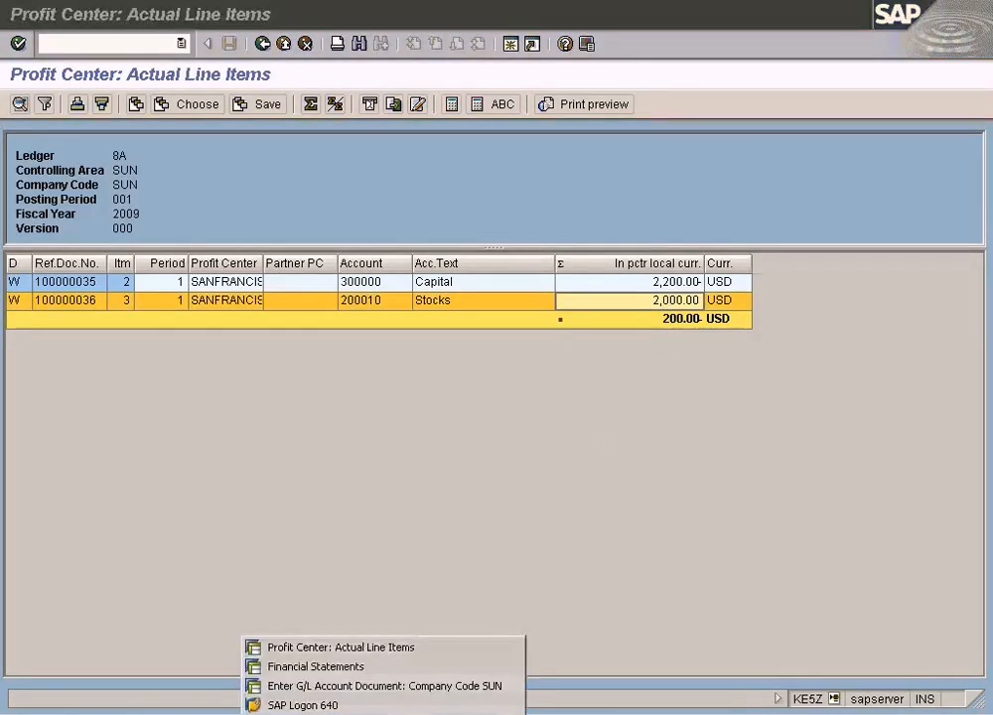
{"action": "left_click", "coordinate": [328, 685]}
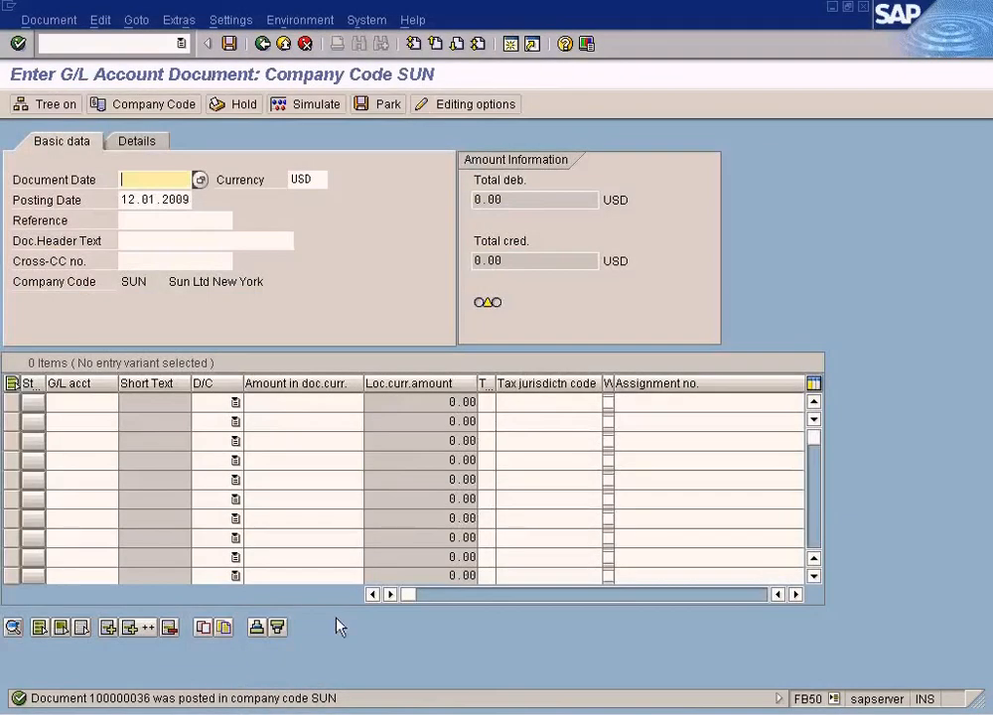
{"action": "left_click", "coordinate": [50, 21]}
{"action": "left_click", "coordinate": [62, 64]}
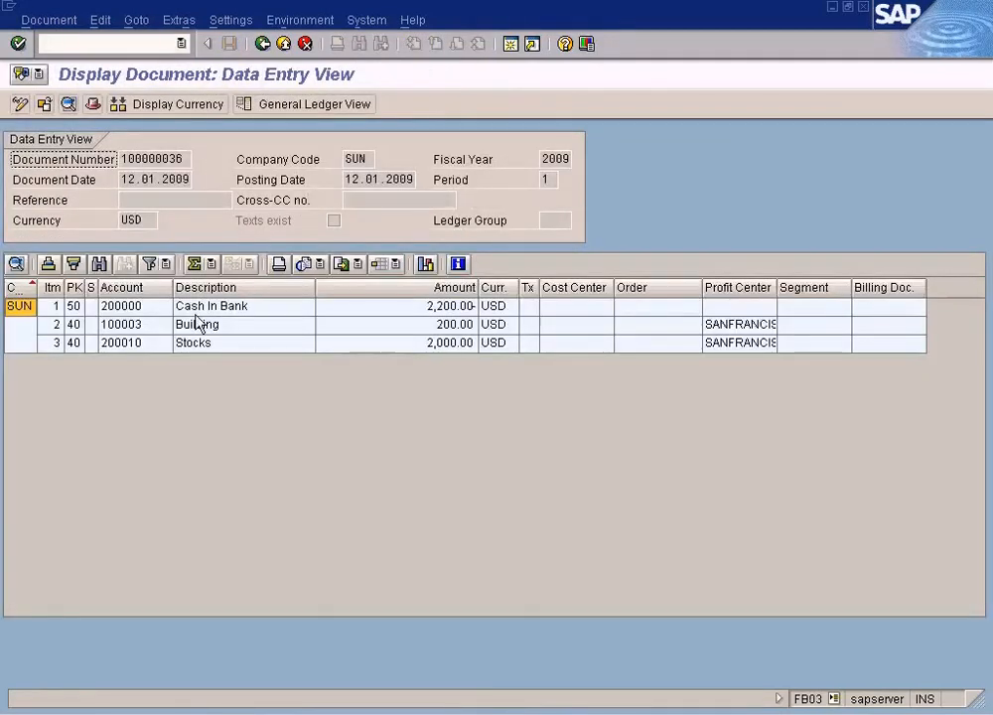
{"action": "left_click", "coordinate": [139, 327]}
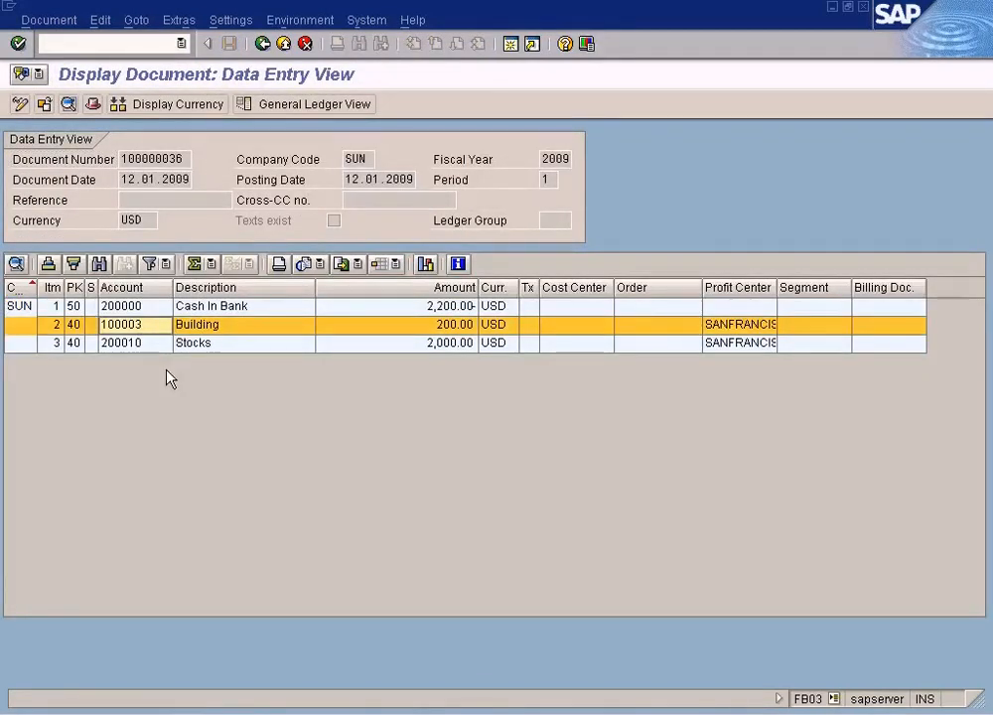
{"action": "left_click", "coordinate": [168, 377]}
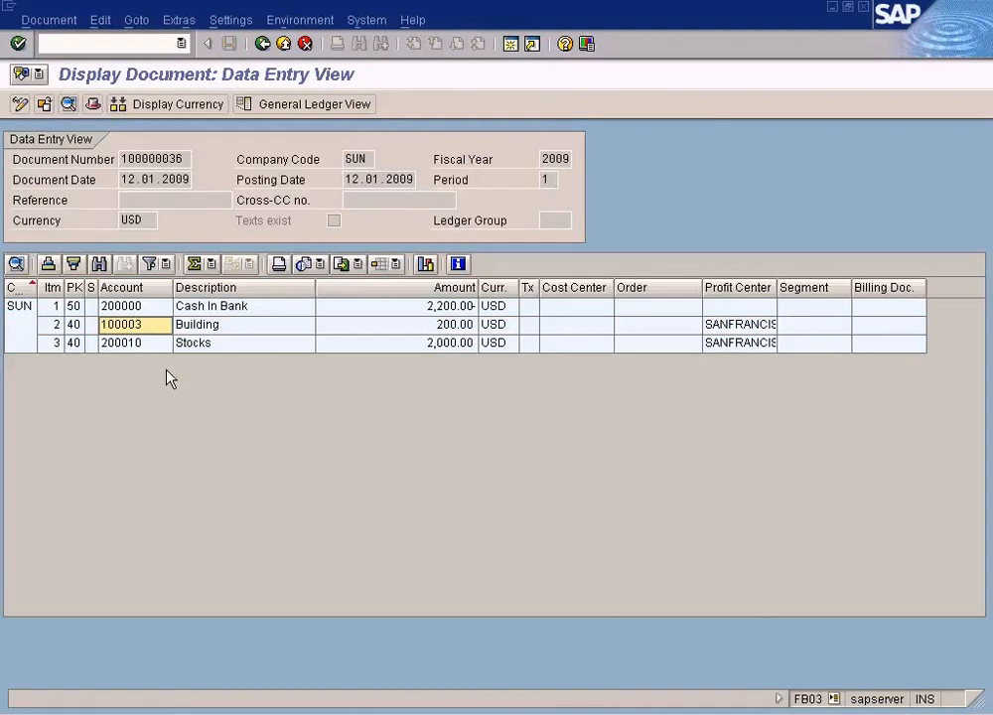
{"action": "left_click", "coordinate": [305, 712]}
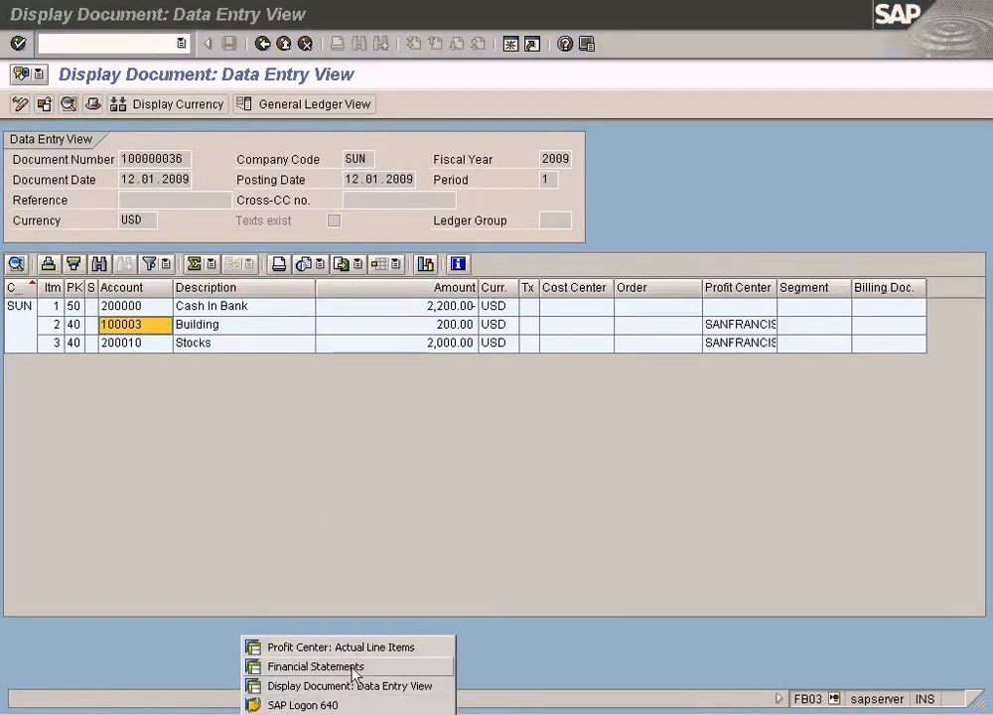
{"action": "left_click", "coordinate": [434, 594]}
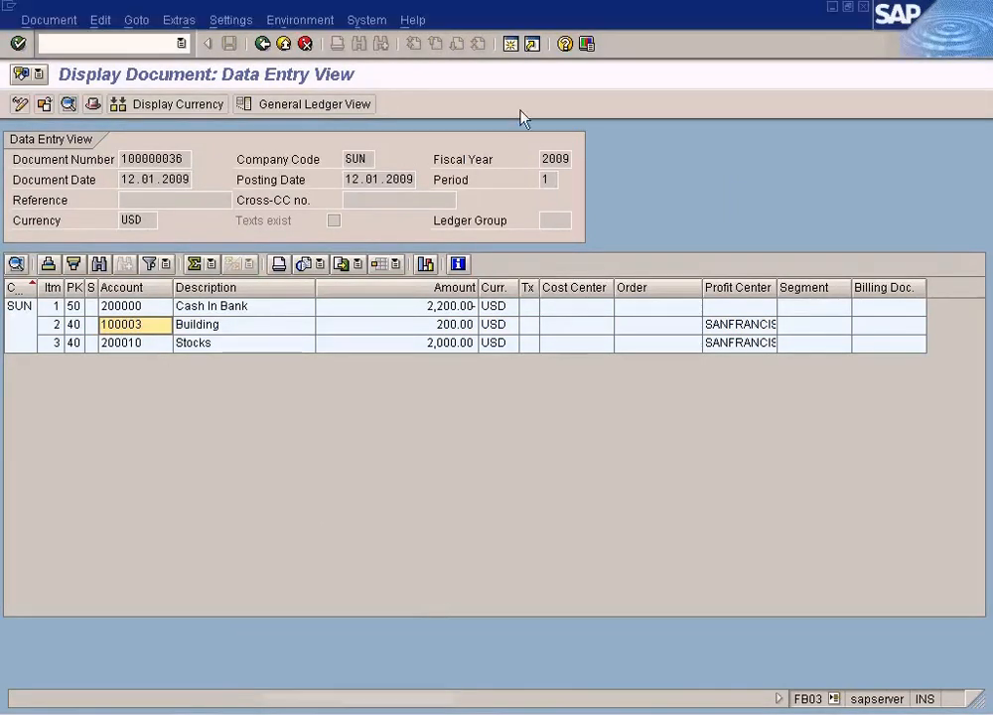
Step: Open a new session and display the SAP Reference IMG through transaction SPRO
{"action": "left_click", "coordinate": [512, 50]}
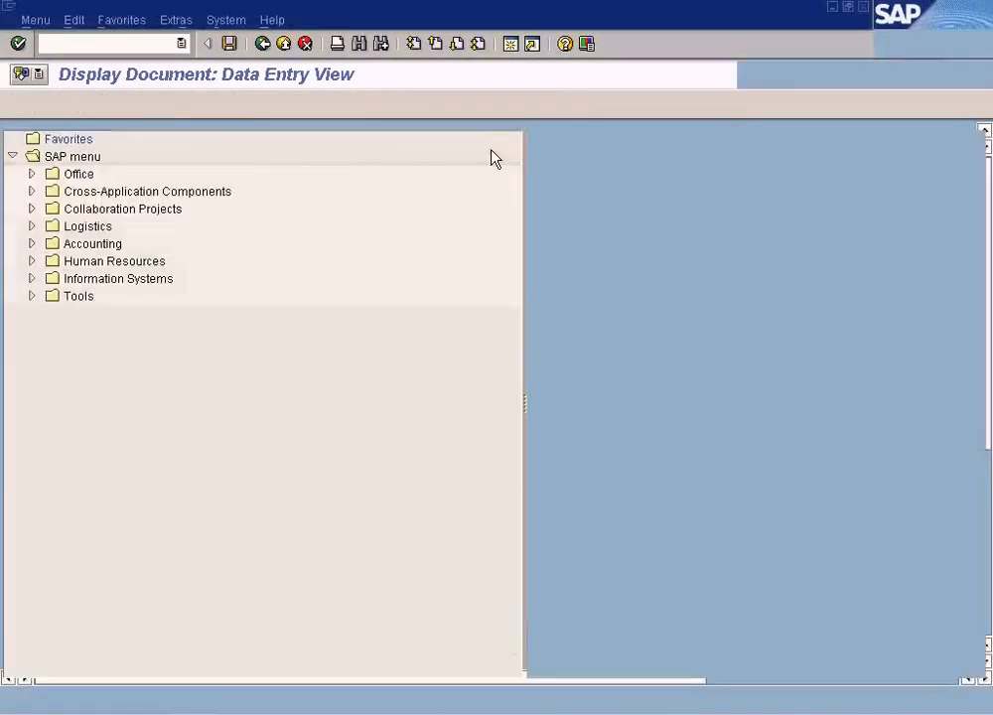
{"action": "type", "text": "/nspr"}
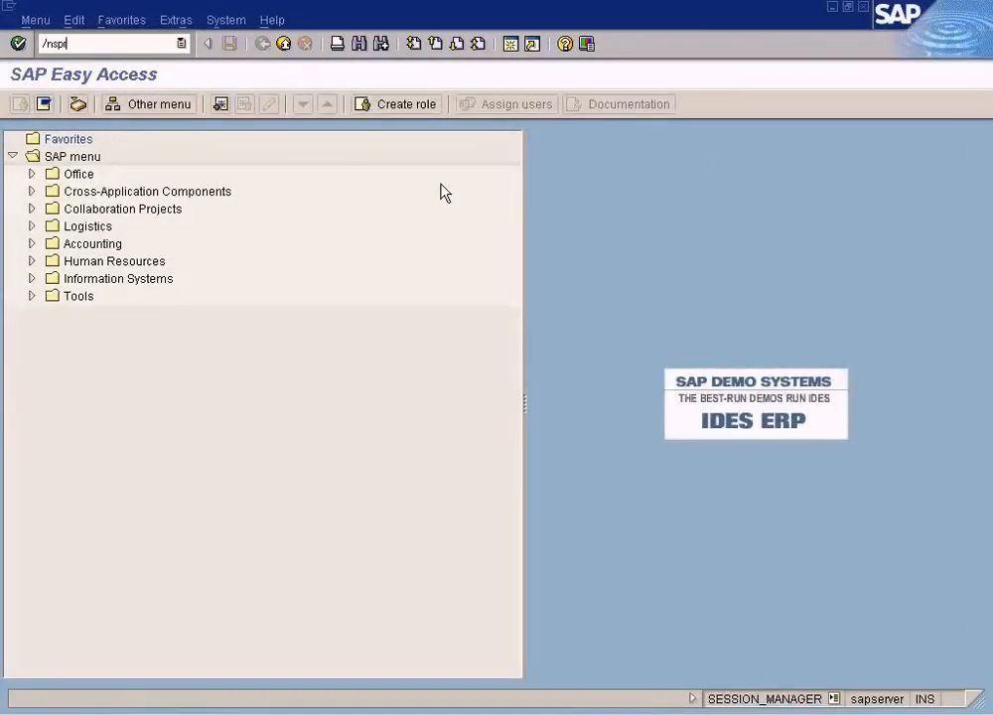
{"action": "type", "text": "o"}
{"action": "key", "text": "Return"}
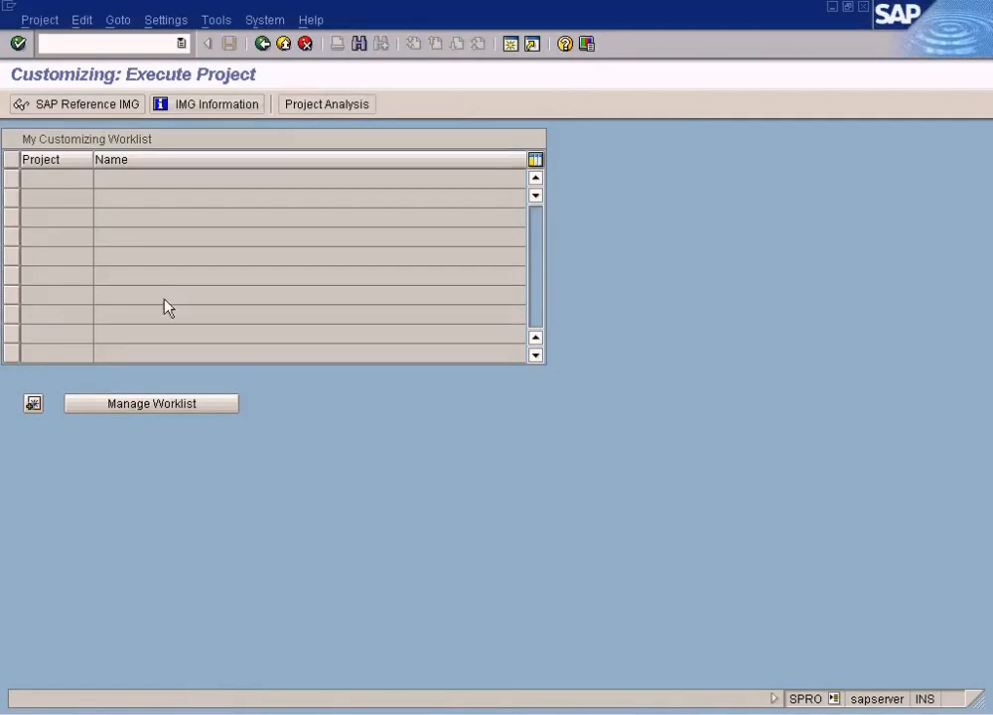
{"action": "key", "text": "F5"}
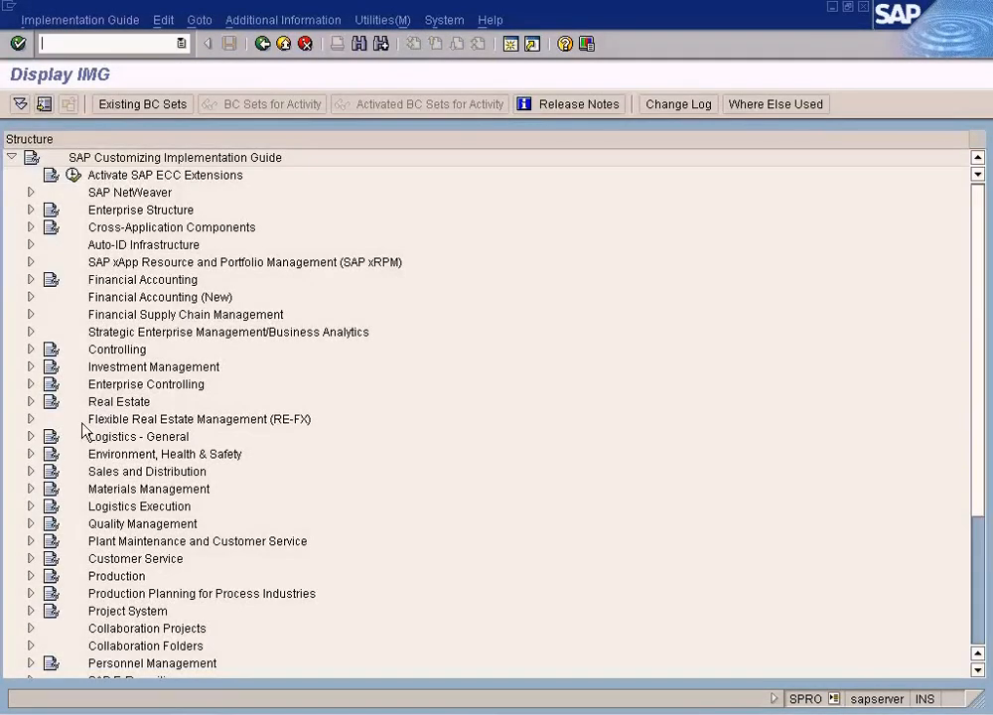
Step: Open the activity for choosing additional balance sheet and P&L accounts under the actual postings of Profit Center Accounting in Controlling
{"action": "left_click", "coordinate": [31, 349]}
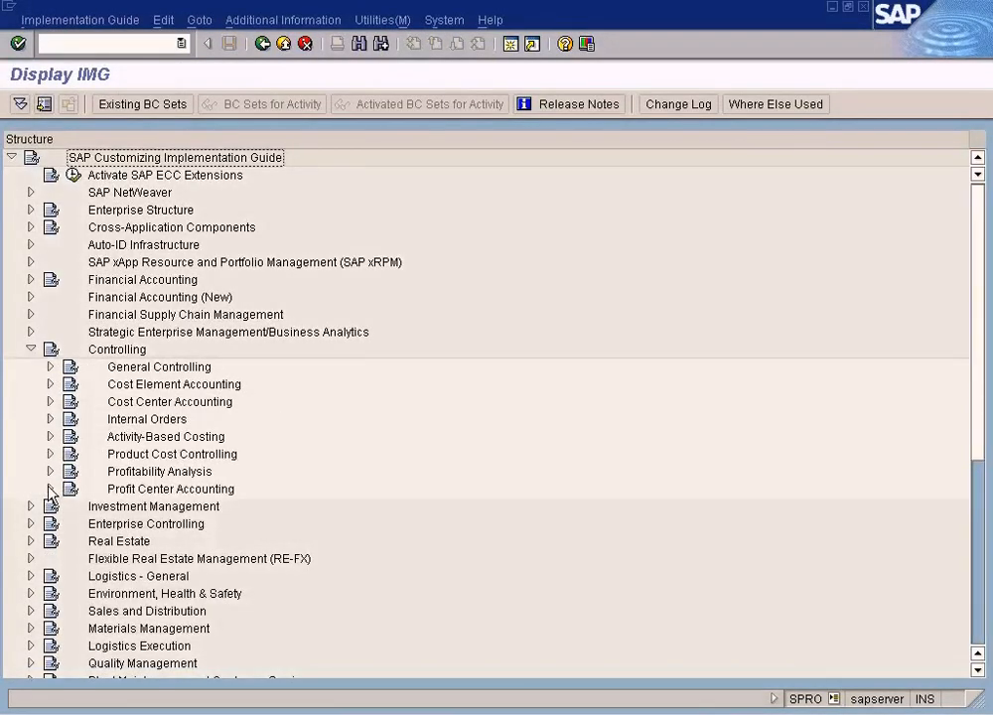
{"action": "left_click", "coordinate": [51, 489]}
{"action": "scroll", "coordinate": [50, 491], "scroll_direction": "down", "scroll_amount": 3}
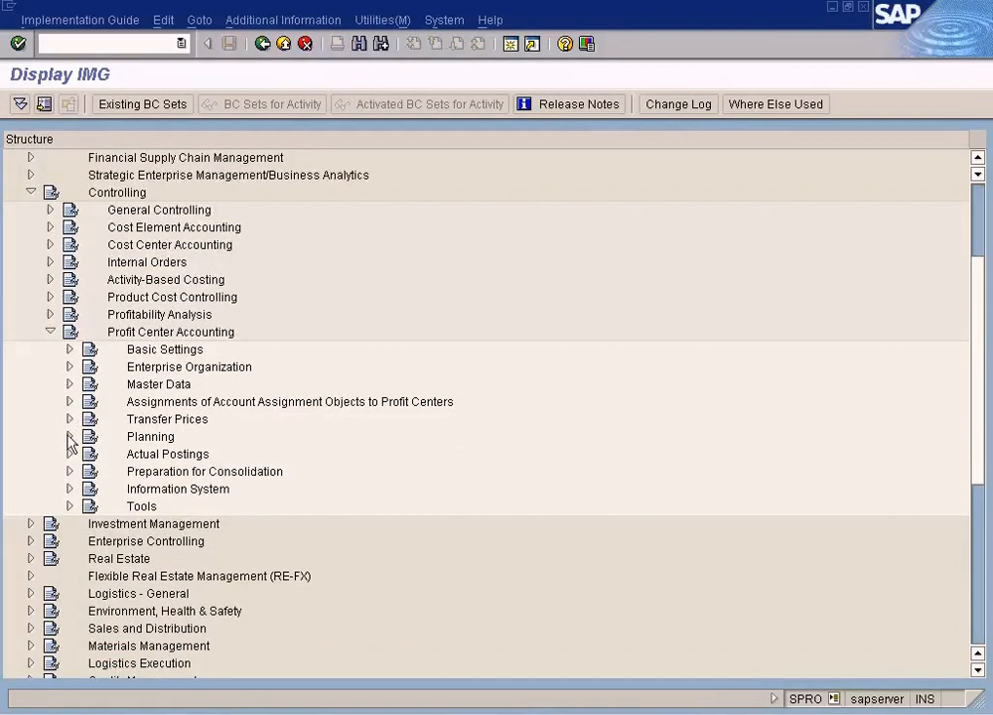
{"action": "left_click", "coordinate": [70, 454]}
{"action": "scroll", "coordinate": [71, 451], "scroll_direction": "down", "scroll_amount": 1}
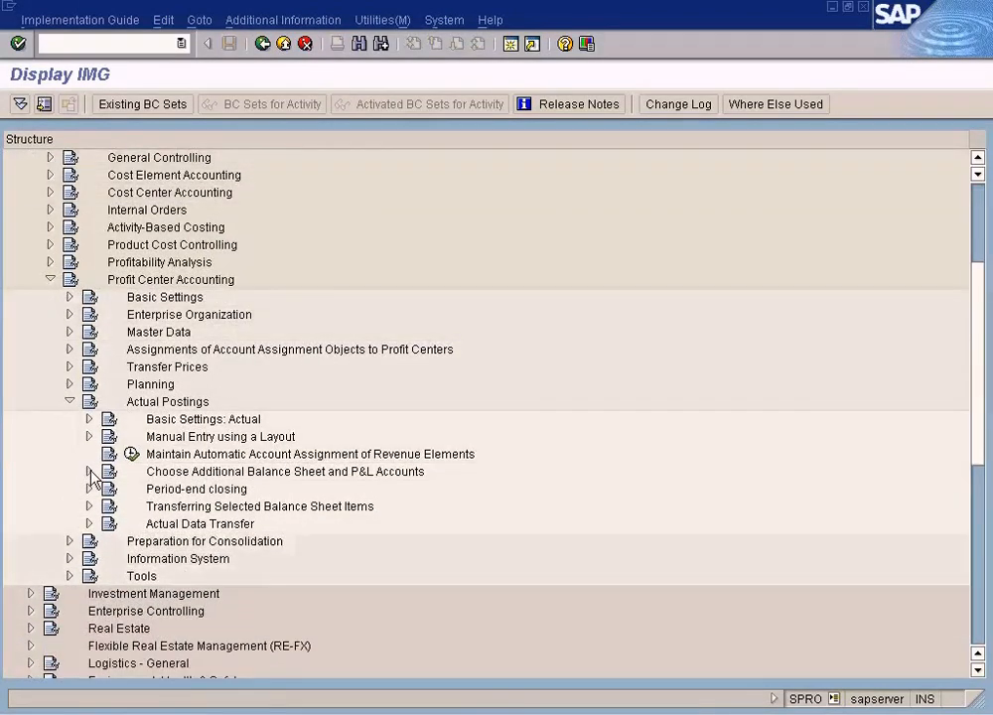
{"action": "left_click", "coordinate": [89, 473]}
{"action": "scroll", "coordinate": [109, 476], "scroll_direction": "down", "scroll_amount": 1}
{"action": "left_click", "coordinate": [151, 436]}
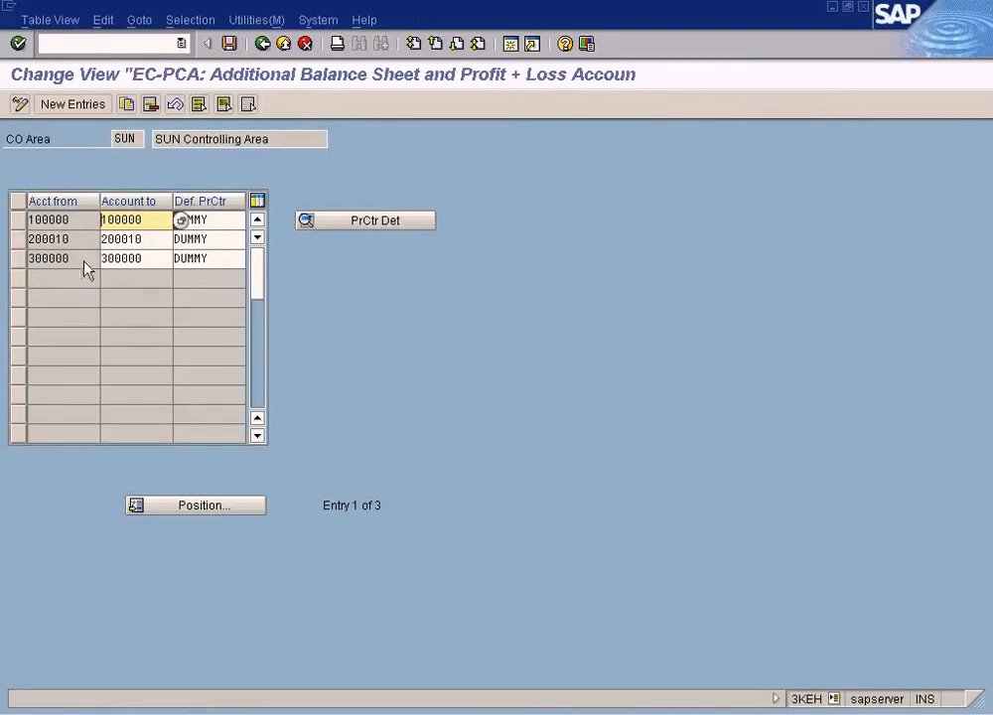
Step: Look up the G/L accounts of company code SUN to check which account the 100000 entry refers to
{"action": "left_click", "coordinate": [84, 263]}
{"action": "left_click", "coordinate": [108, 262]}
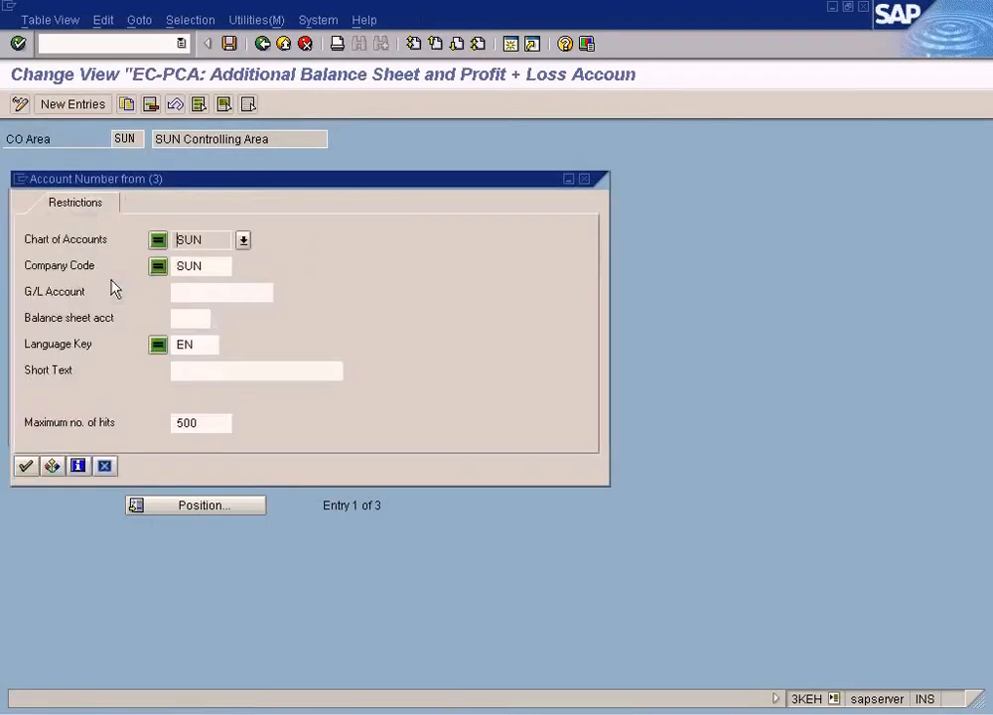
{"action": "left_click", "coordinate": [106, 468]}
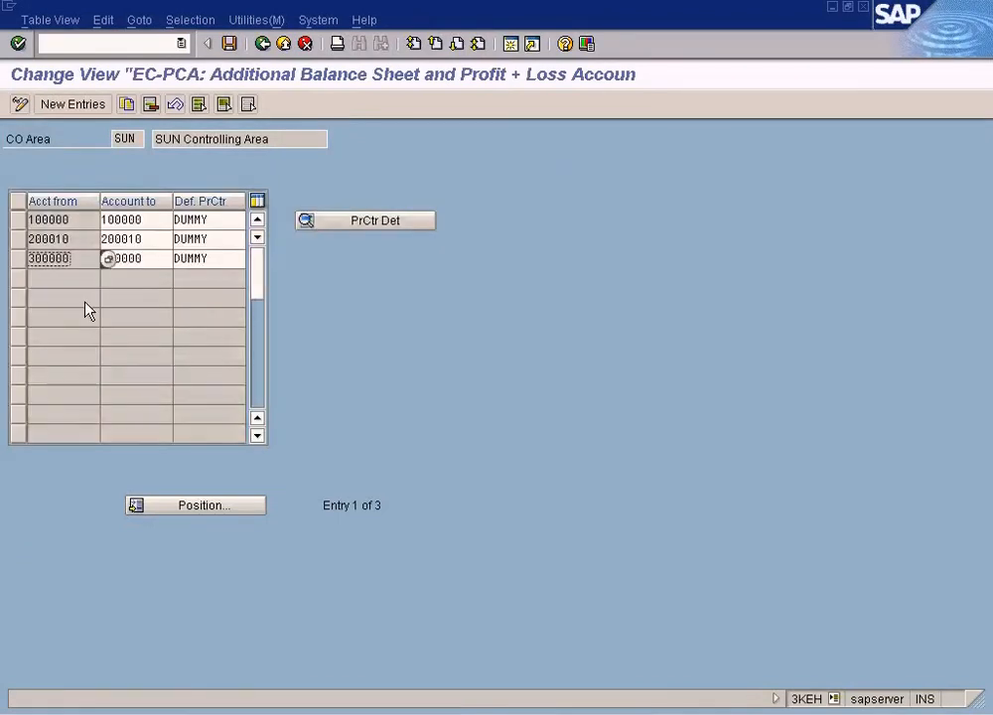
{"action": "left_click", "coordinate": [82, 224]}
{"action": "left_click", "coordinate": [111, 223]}
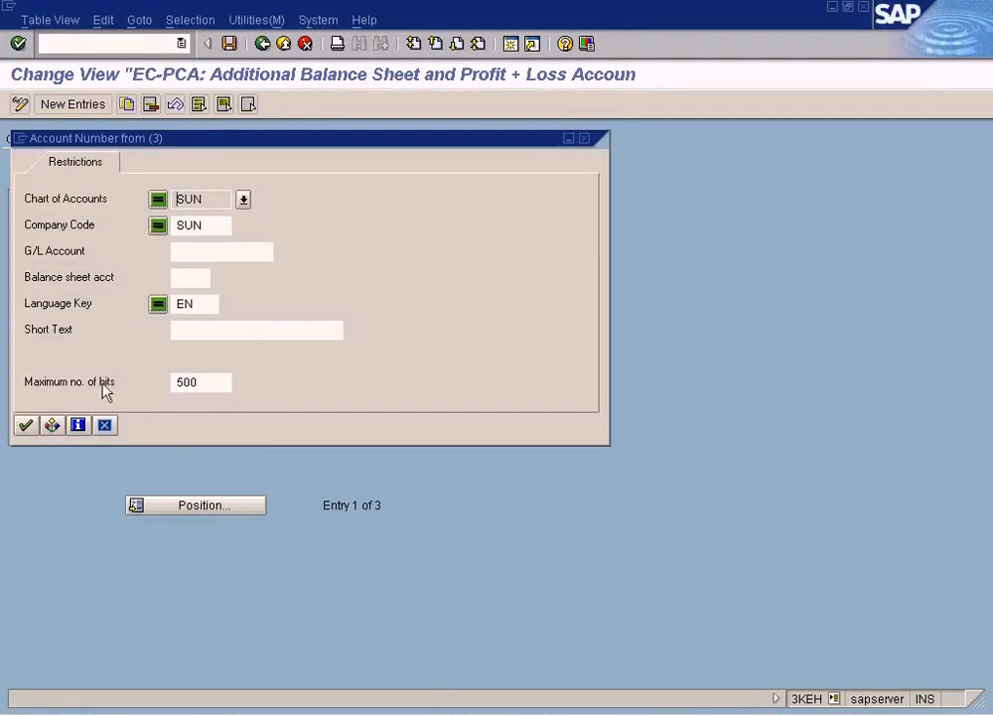
{"action": "left_click", "coordinate": [26, 424]}
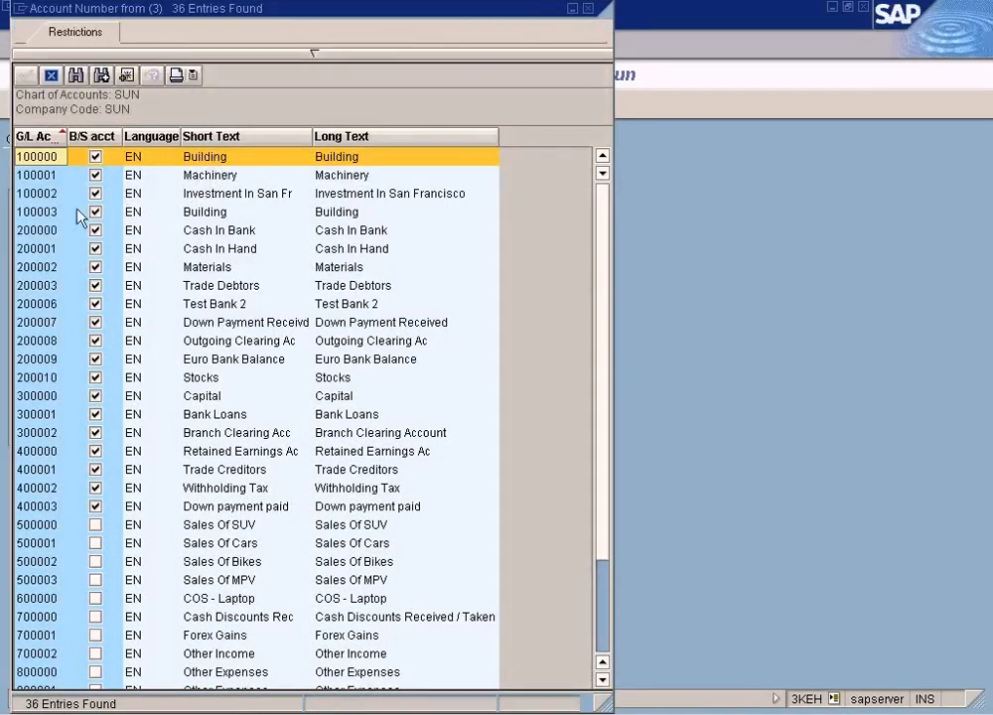
{"action": "left_click", "coordinate": [587, 9]}
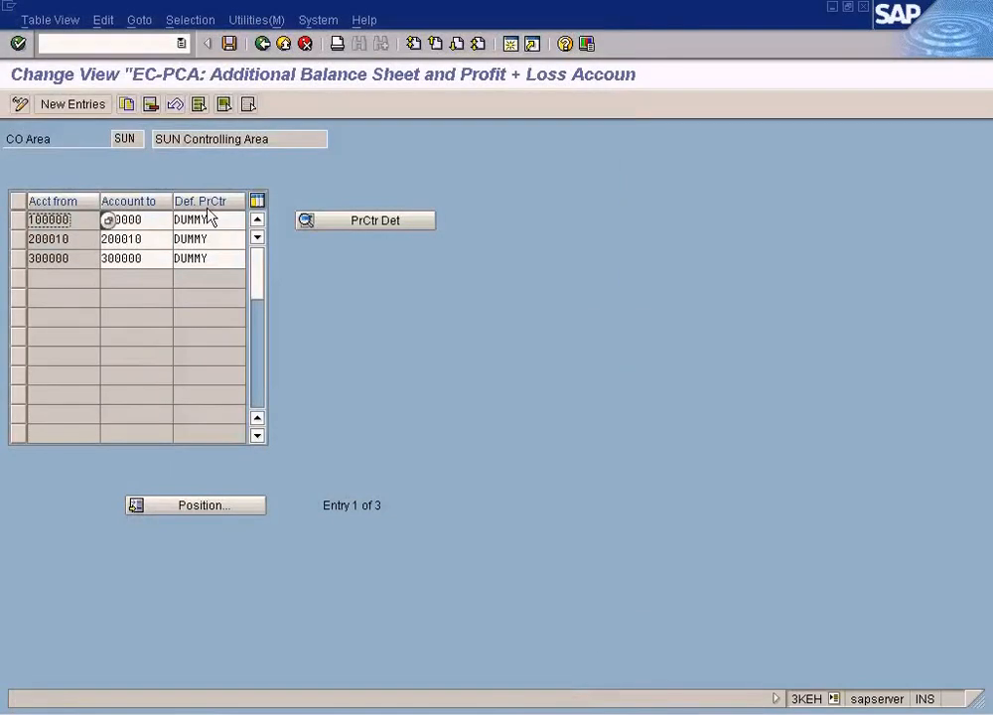
Step: Delete the account 100000 entry from the additional balance sheet and profit and loss accounts of controlling area SUN
{"action": "left_click", "coordinate": [110, 223]}
{"action": "left_click", "coordinate": [91, 219]}
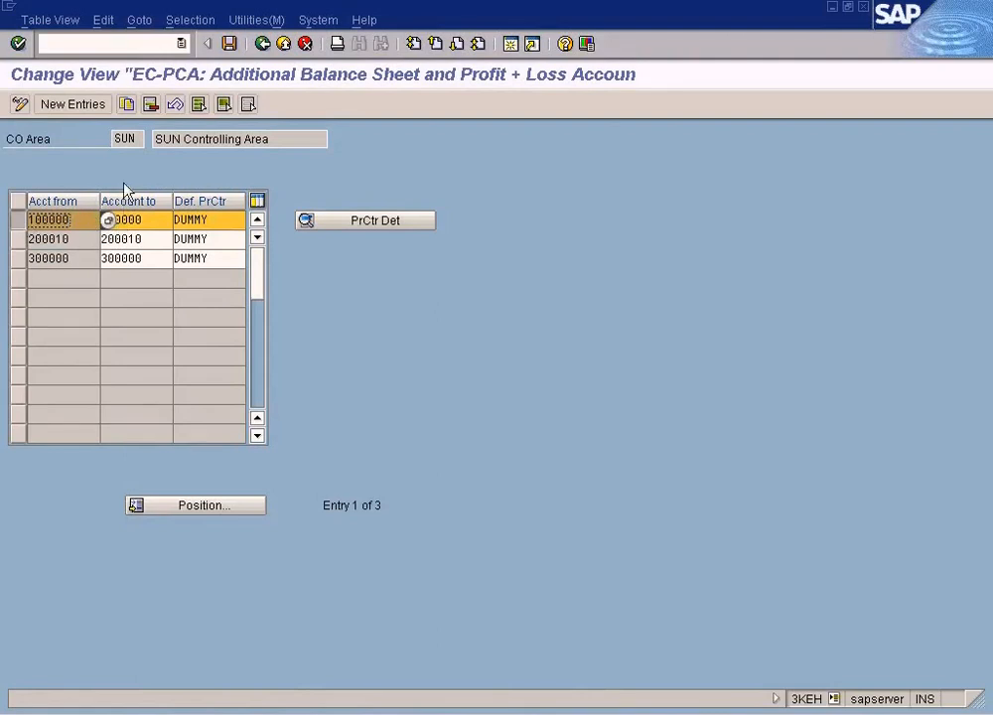
{"action": "left_click", "coordinate": [150, 105]}
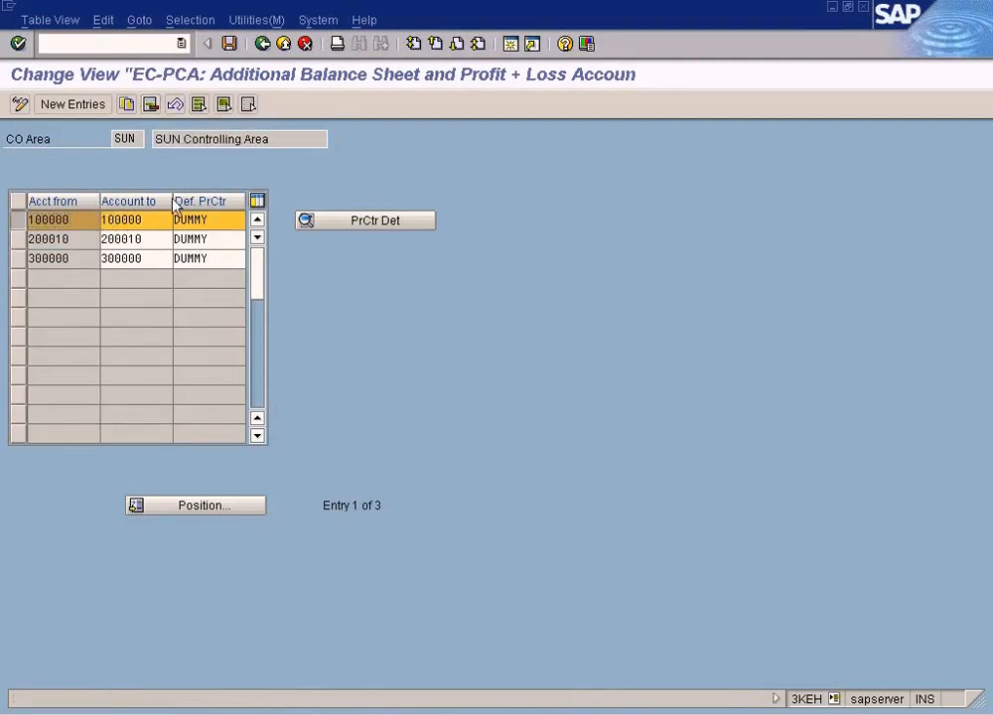
Step: Add the Building account 100003 to 100003 with default profit center DUMMY to controlling area SUN's additional accounts, and save
{"action": "left_click", "coordinate": [88, 105]}
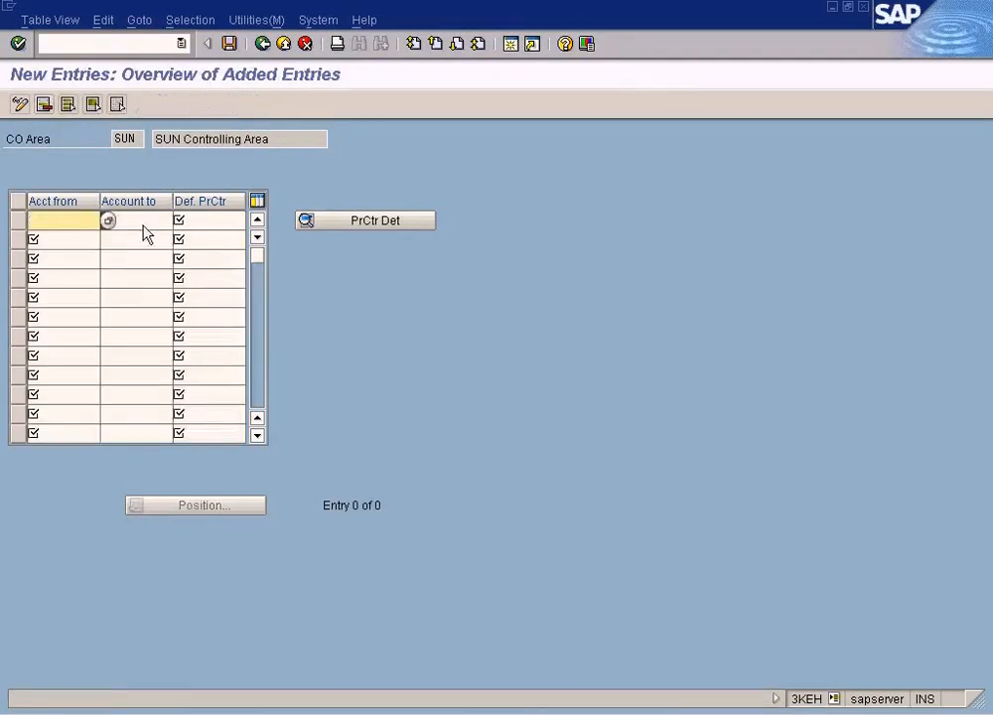
{"action": "left_click", "coordinate": [108, 222]}
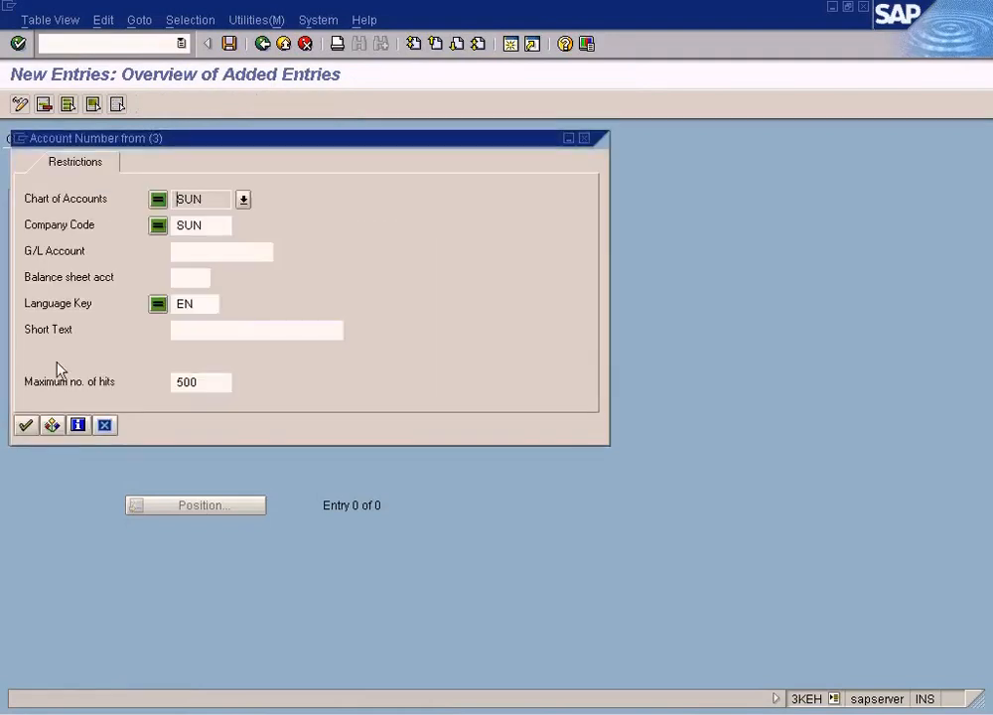
{"action": "left_click", "coordinate": [27, 425]}
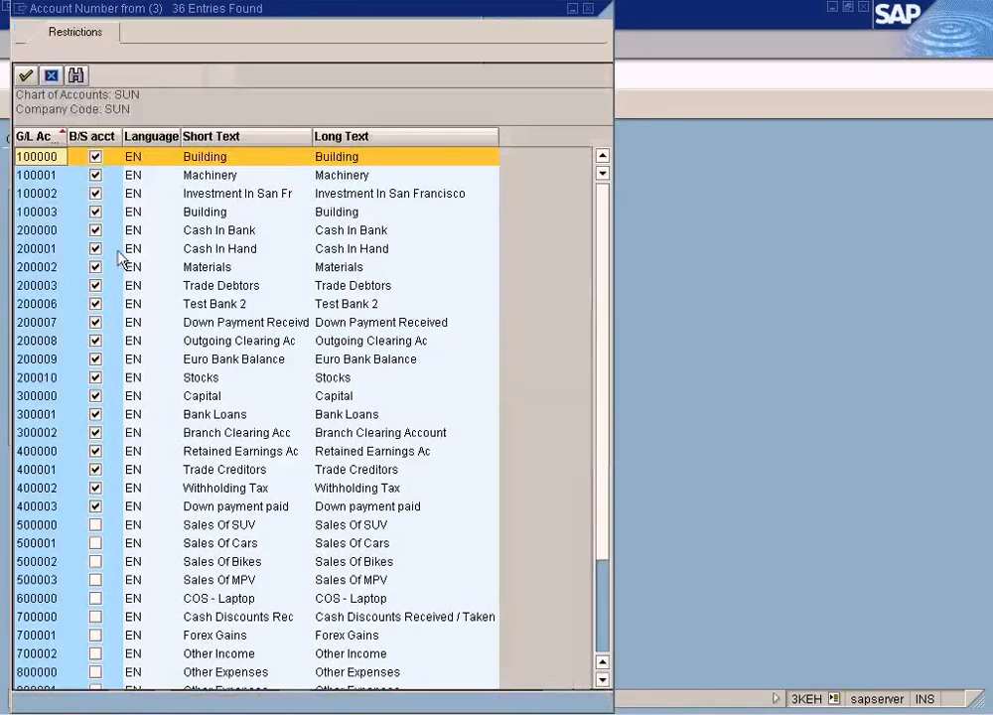
{"action": "double_click", "coordinate": [191, 212]}
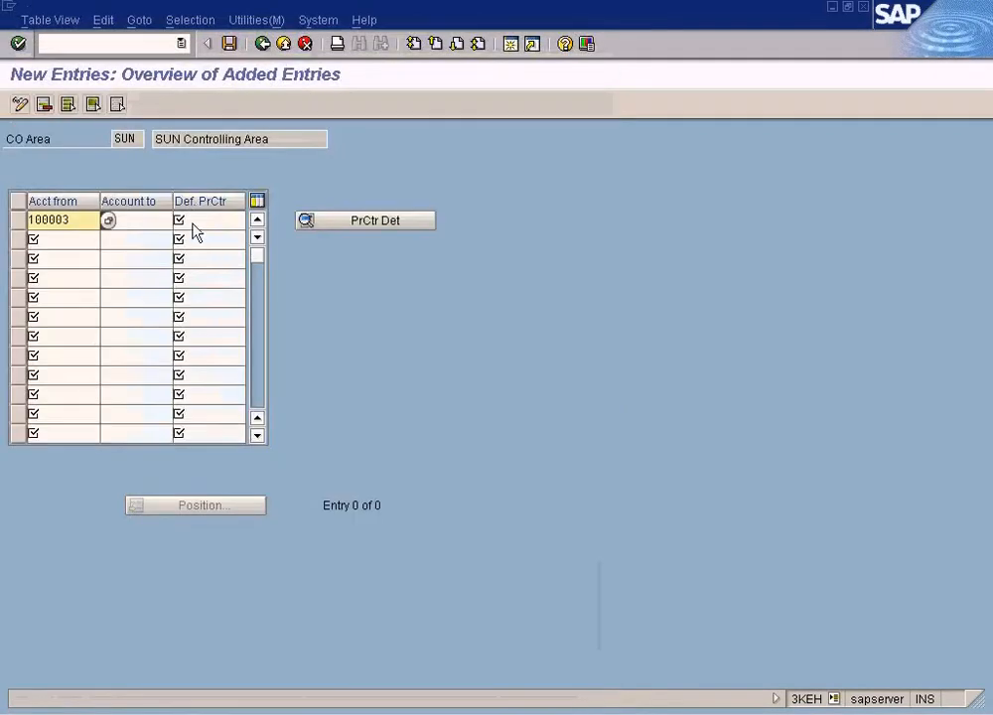
{"action": "left_click", "coordinate": [137, 224]}
{"action": "type", "text": "100003"}
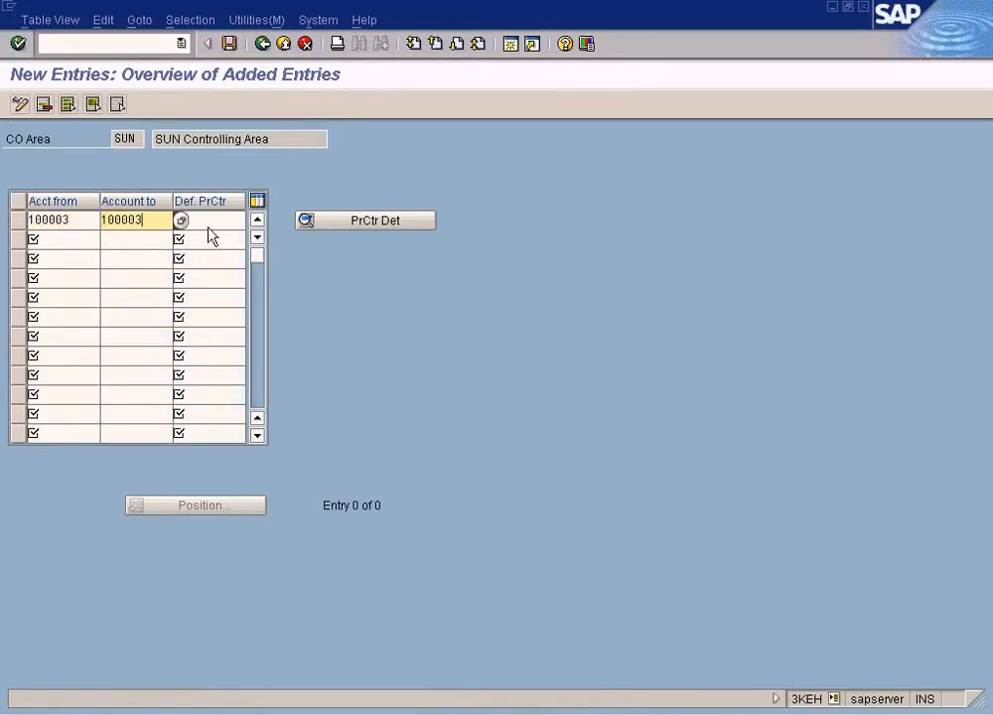
{"action": "left_click", "coordinate": [211, 224]}
{"action": "type", "text": "dumm"}
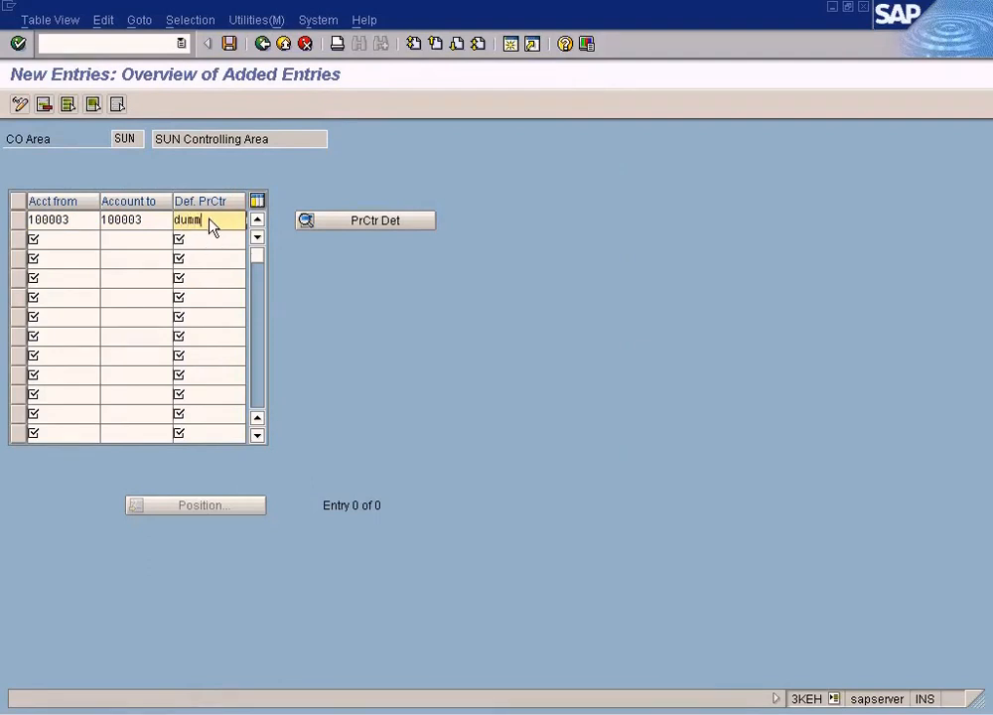
{"action": "type", "text": "y"}
{"action": "left_click", "coordinate": [229, 44]}
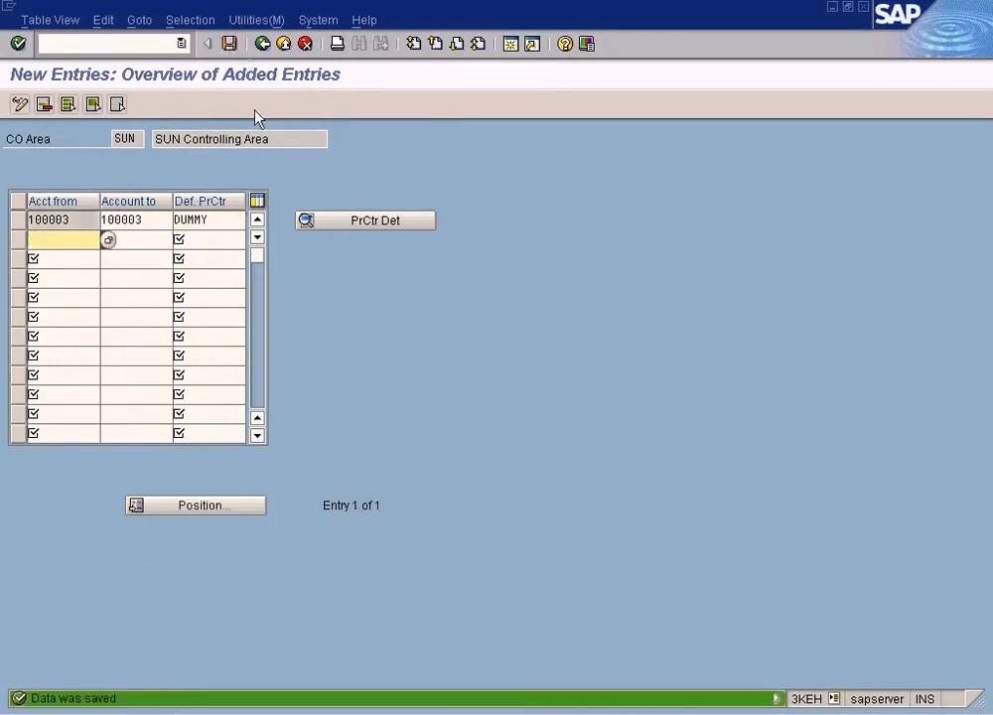
{"action": "left_click", "coordinate": [262, 44]}
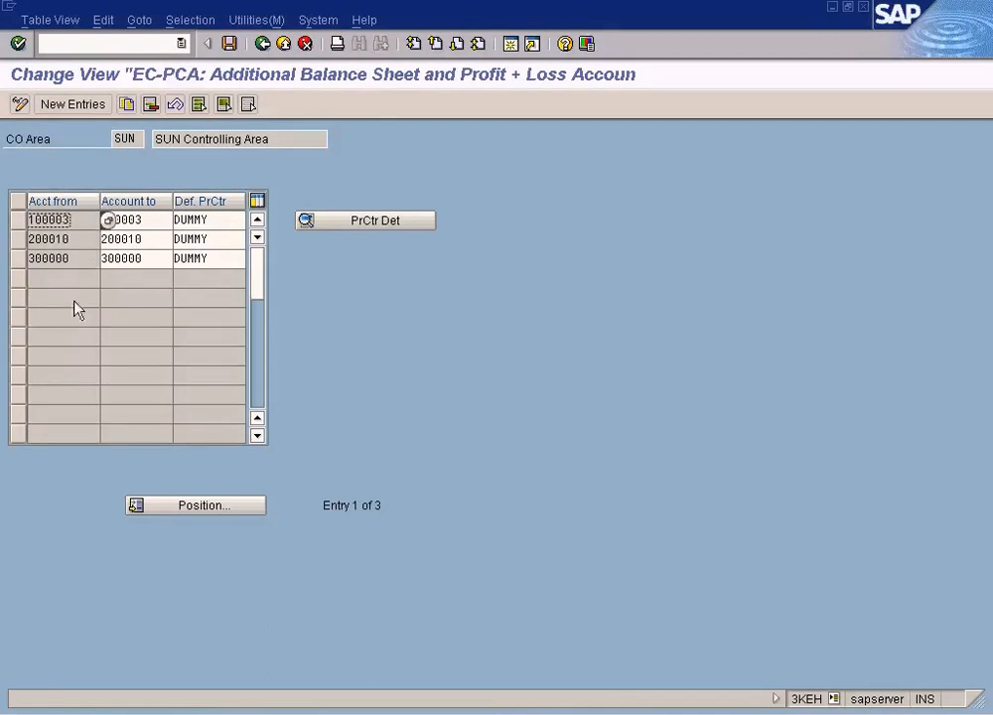
{"action": "left_click", "coordinate": [284, 47]}
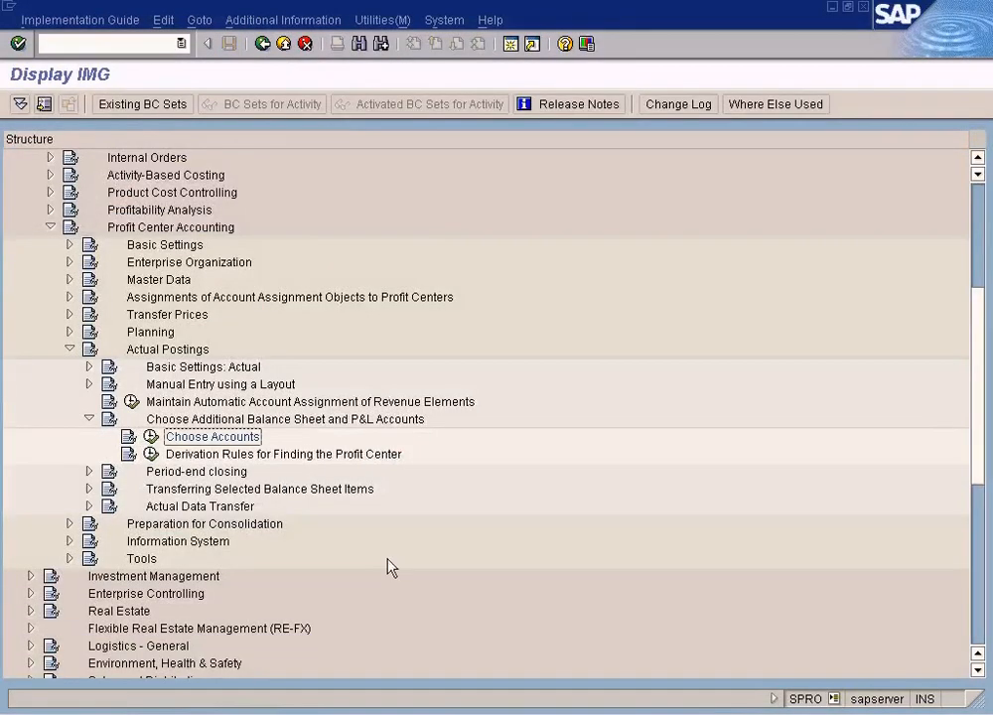
Step: Rerun the profit center actual line items report for SANFRANCIS to check for the Building posting
{"action": "left_click", "coordinate": [308, 713]}
{"action": "left_click", "coordinate": [293, 649]}
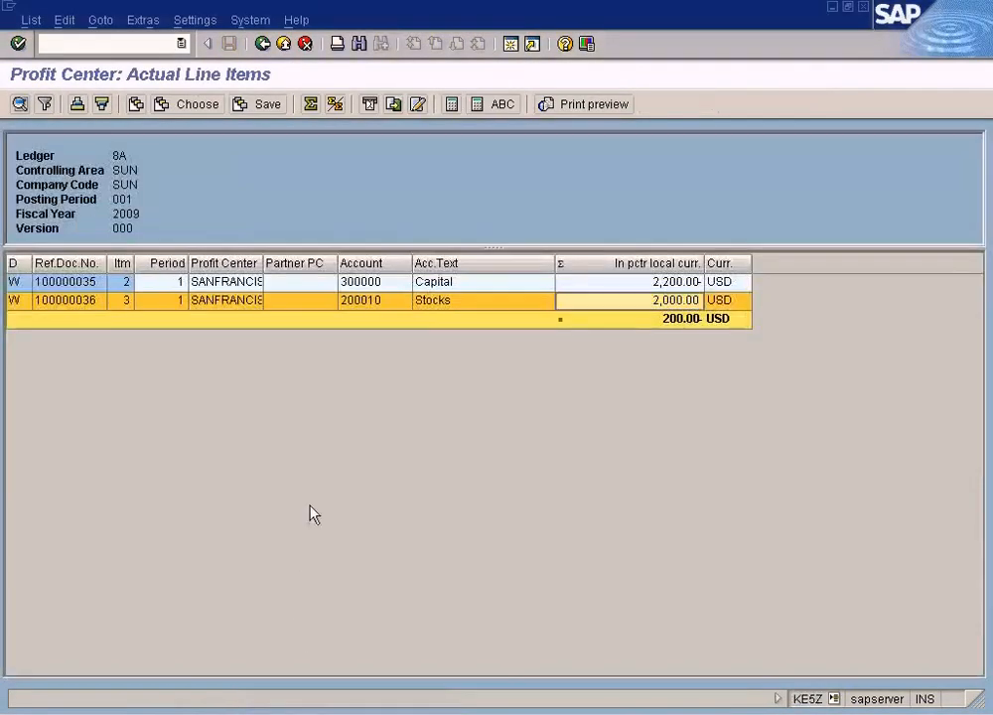
{"action": "left_click", "coordinate": [262, 44]}
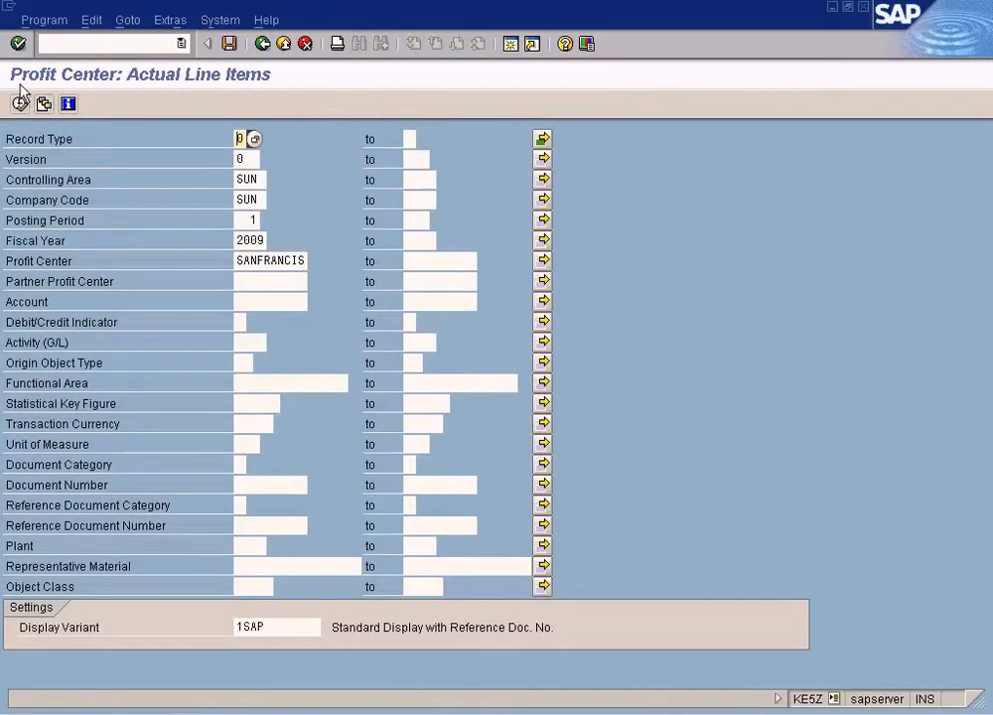
{"action": "left_click", "coordinate": [18, 103]}
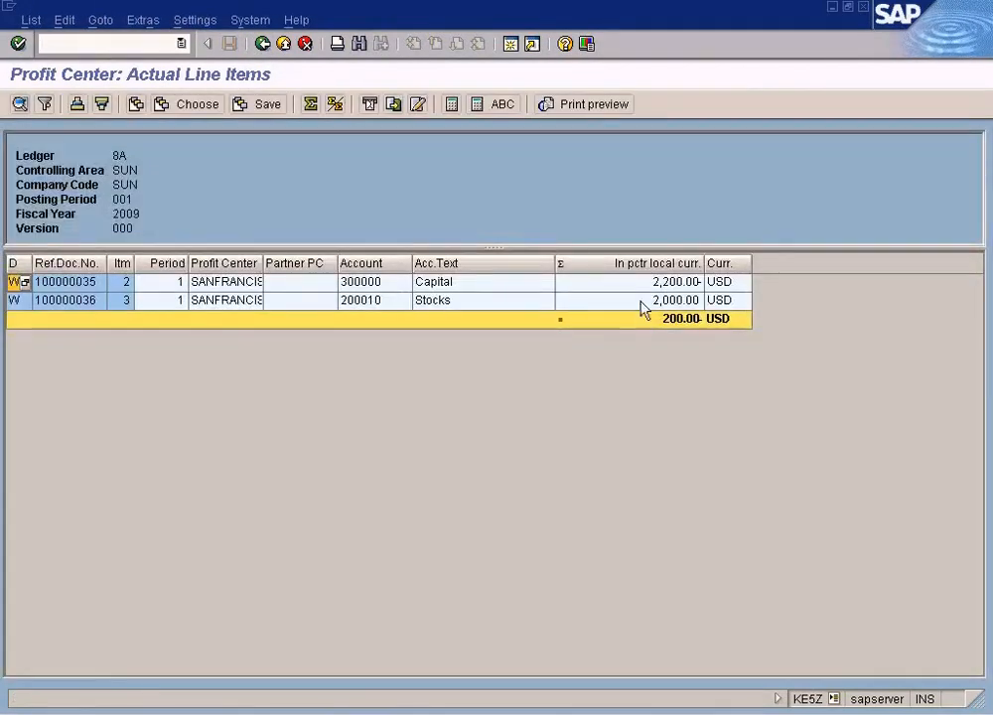
{"action": "left_click", "coordinate": [262, 44]}
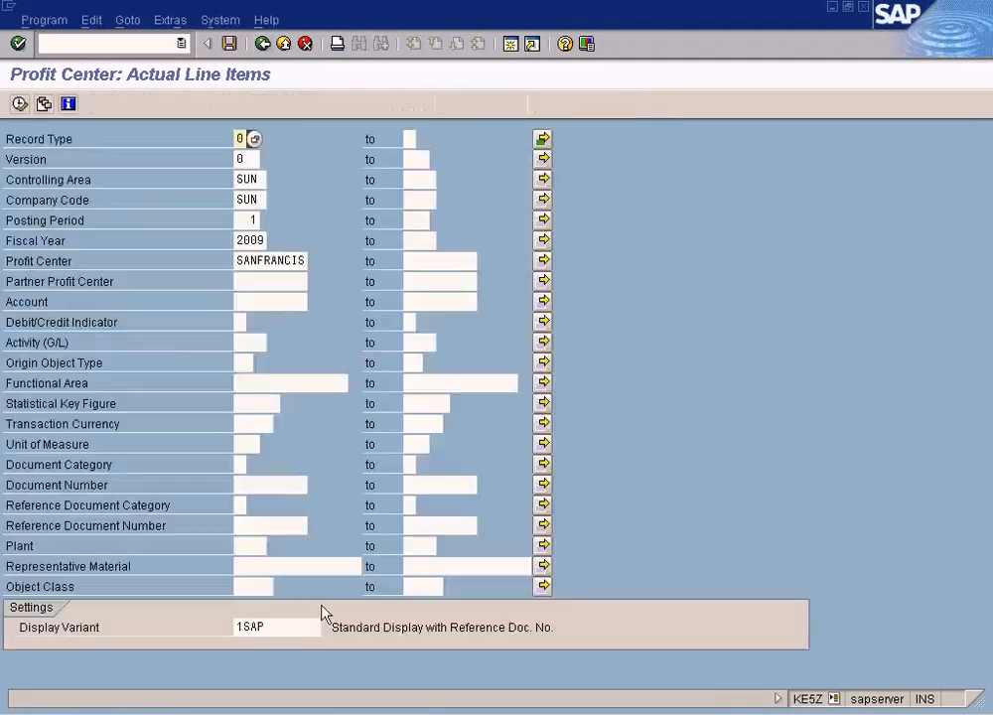
Step: Return to the displayed asset transfer document in company code SUN and copy its document number
{"action": "left_click", "coordinate": [304, 711]}
{"action": "left_click", "coordinate": [323, 685]}
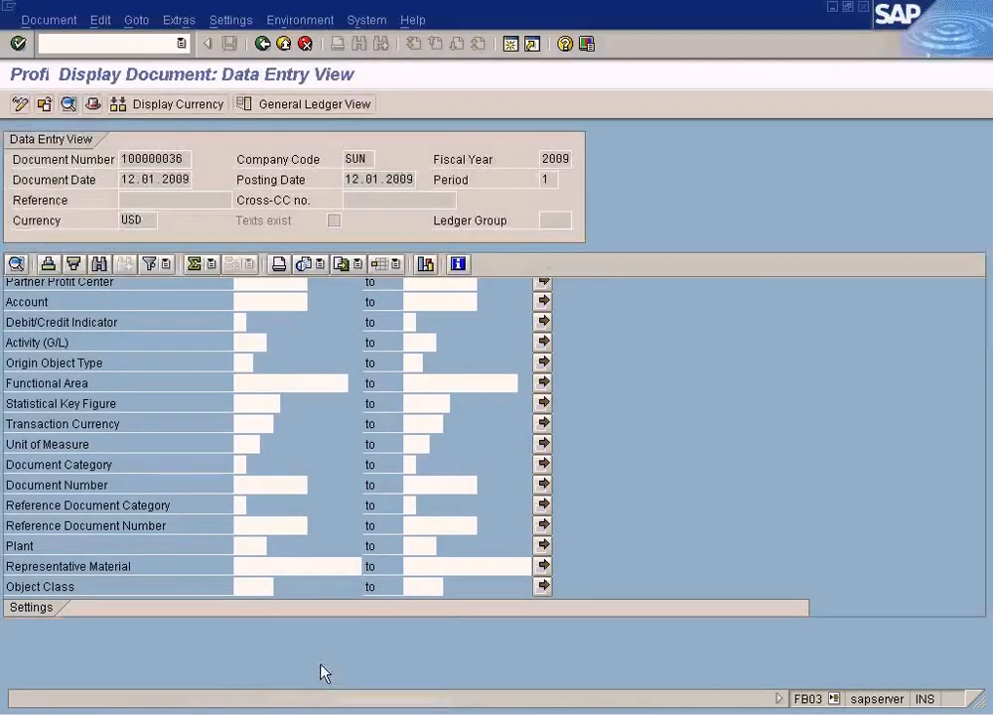
{"action": "left_click_drag", "start_coordinate": [190, 163], "coordinate": [23, 145]}
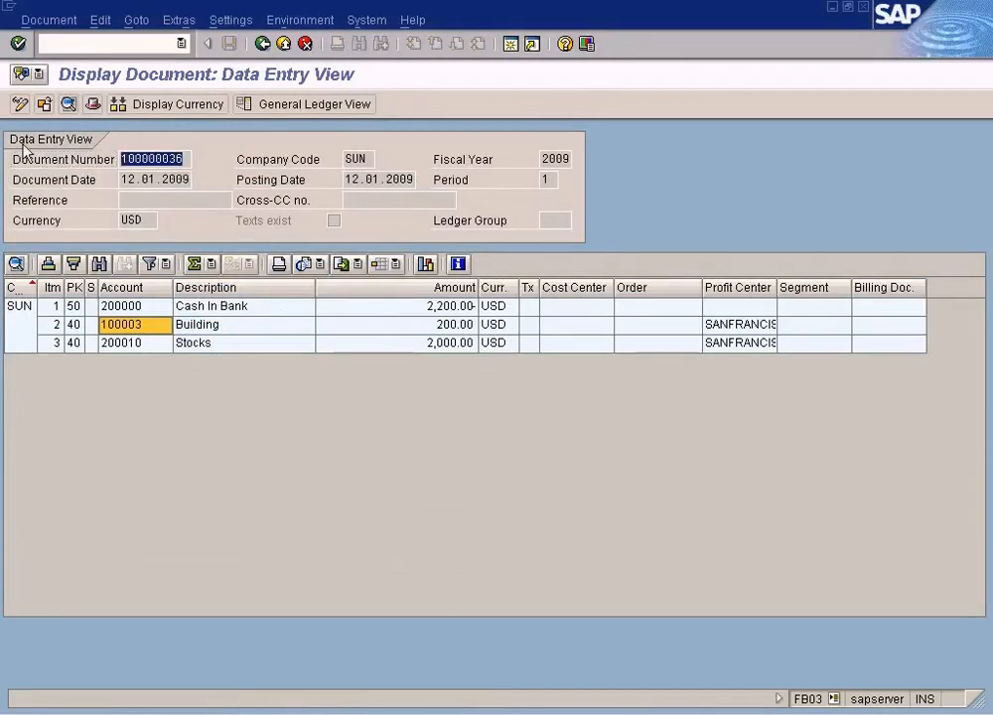
{"action": "left_click", "coordinate": [178, 247]}
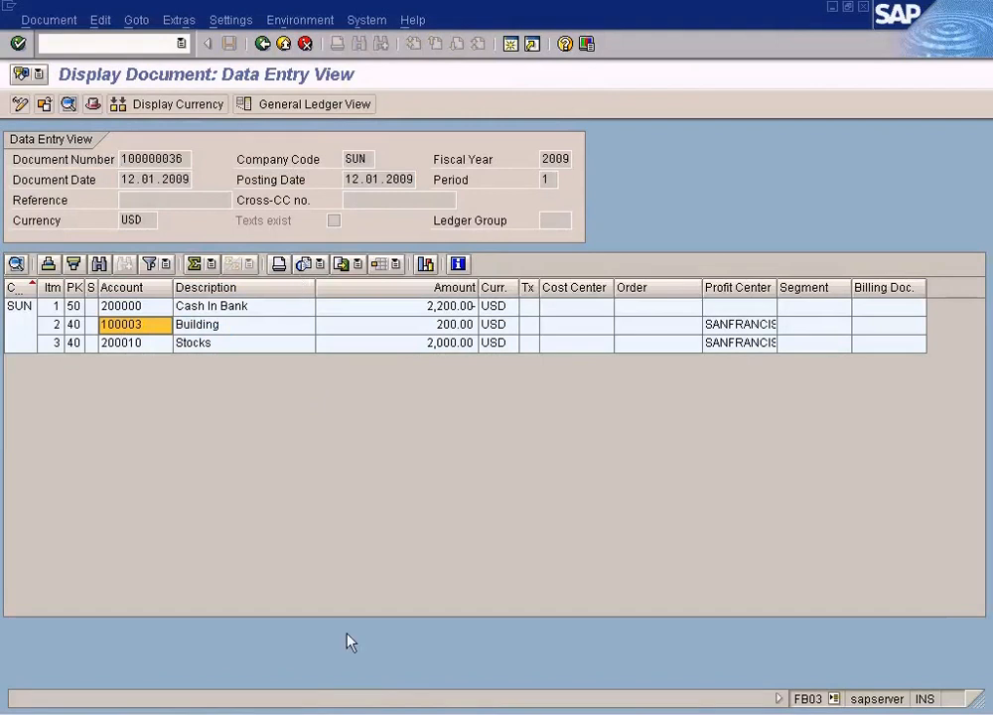
Step: Delete the account 100003 entry from the additional balance sheet and P&L accounts of controlling area SUN, and save
{"action": "left_click", "coordinate": [322, 709]}
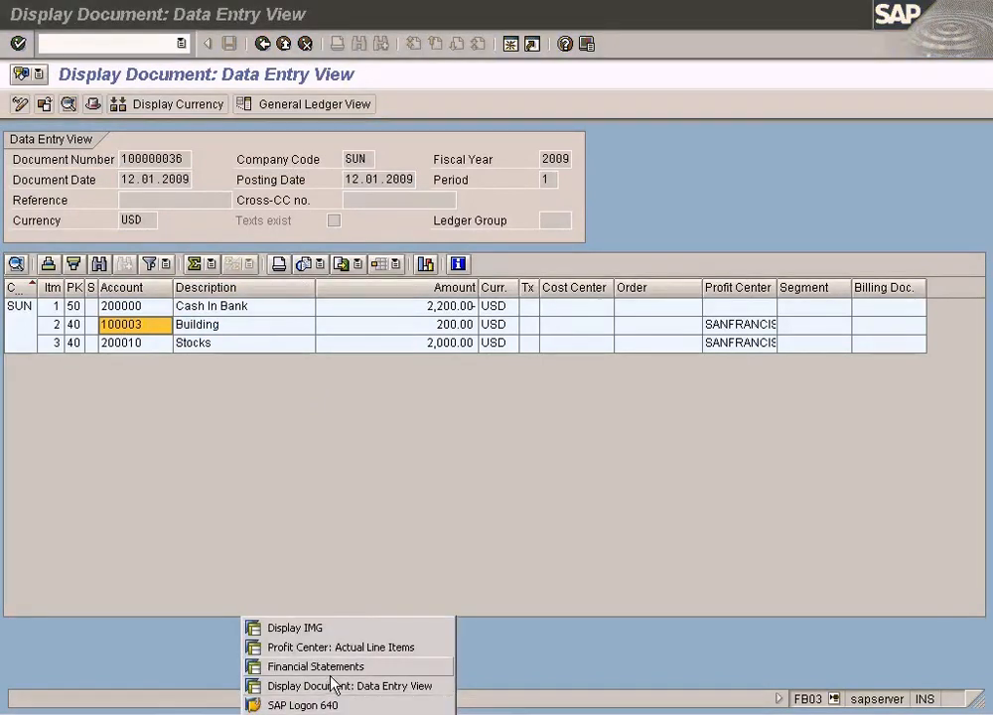
{"action": "left_click", "coordinate": [342, 630]}
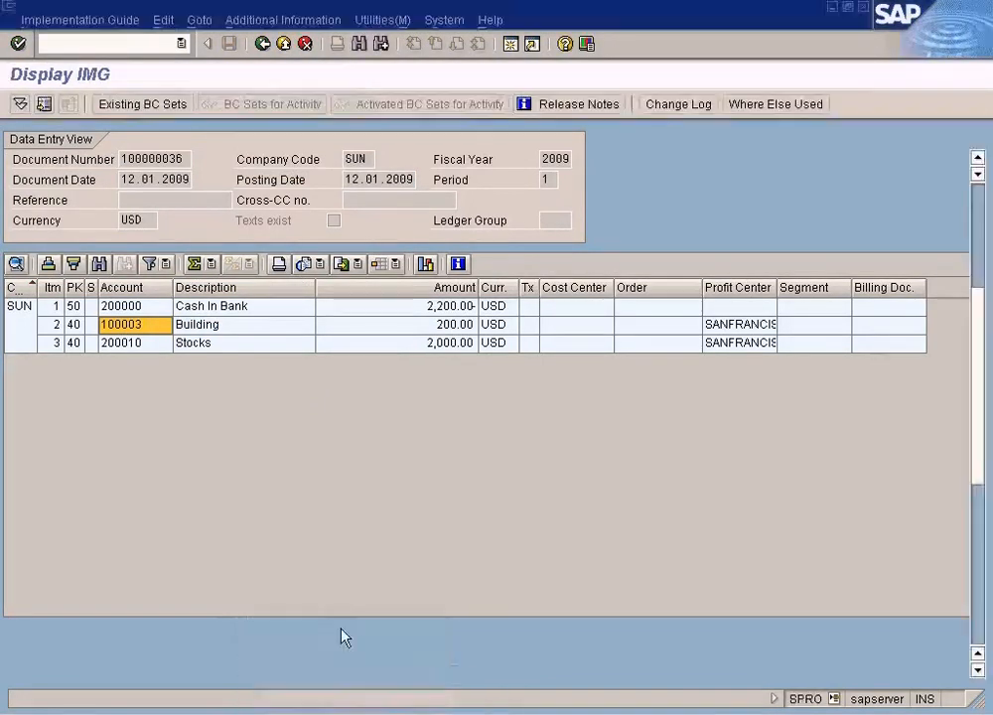
{"action": "left_click", "coordinate": [151, 437]}
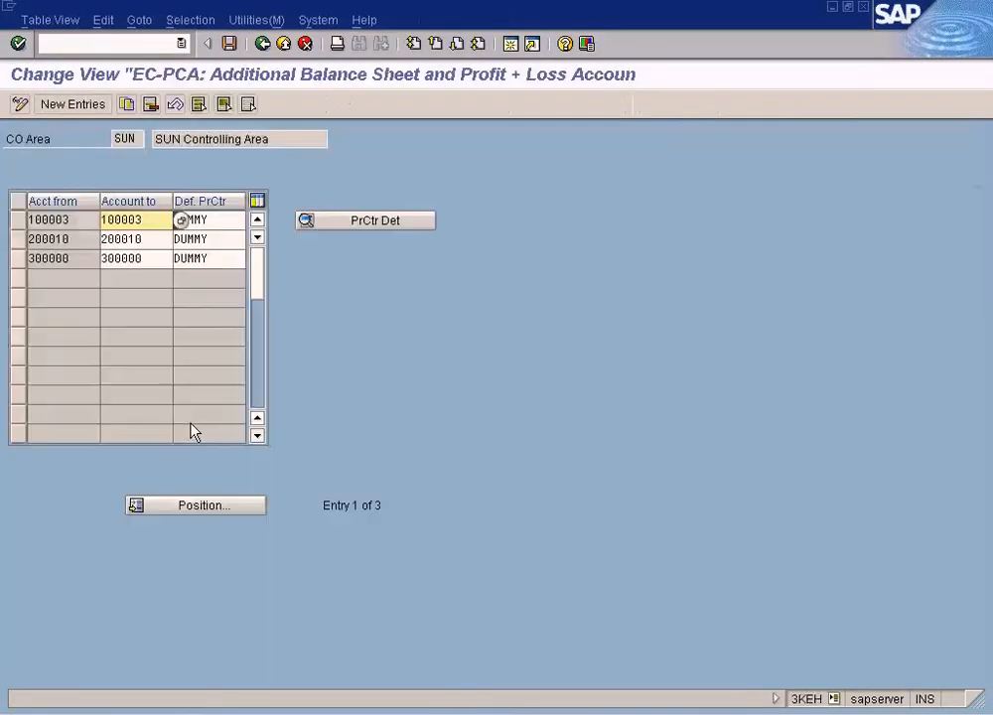
{"action": "left_click", "coordinate": [17, 220]}
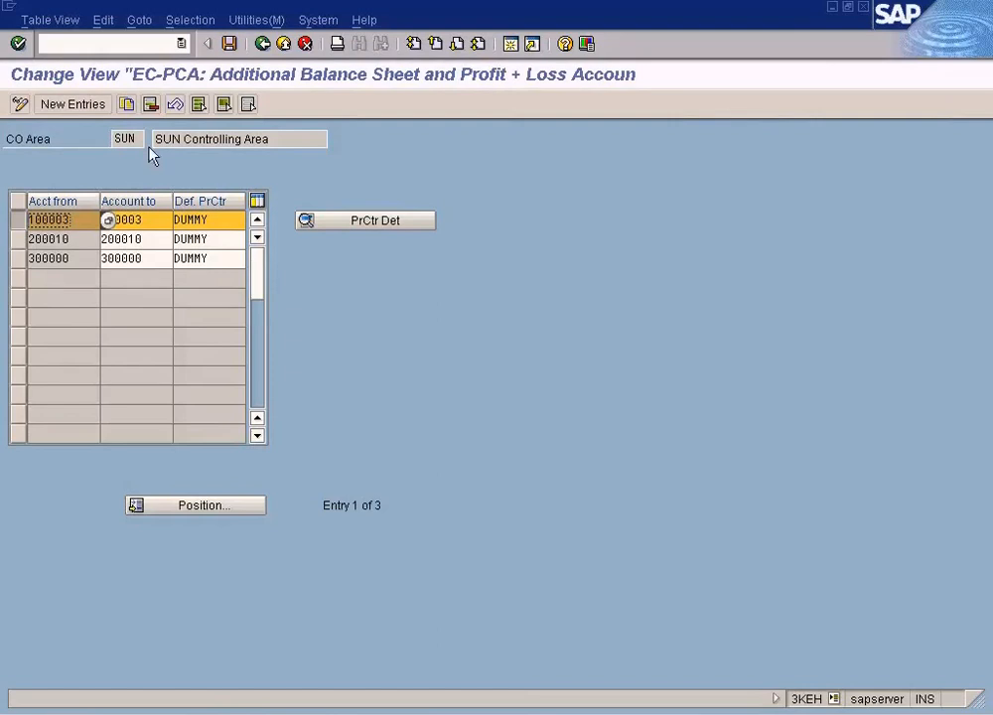
{"action": "left_click", "coordinate": [151, 105]}
{"action": "left_click", "coordinate": [229, 44]}
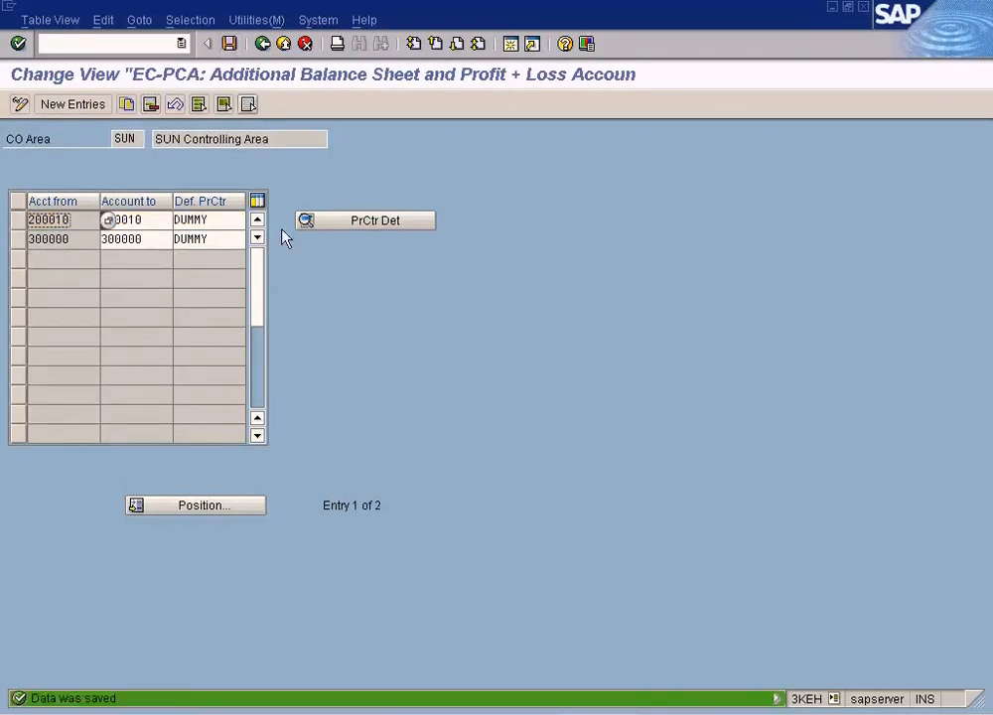
{"action": "left_click", "coordinate": [263, 45]}
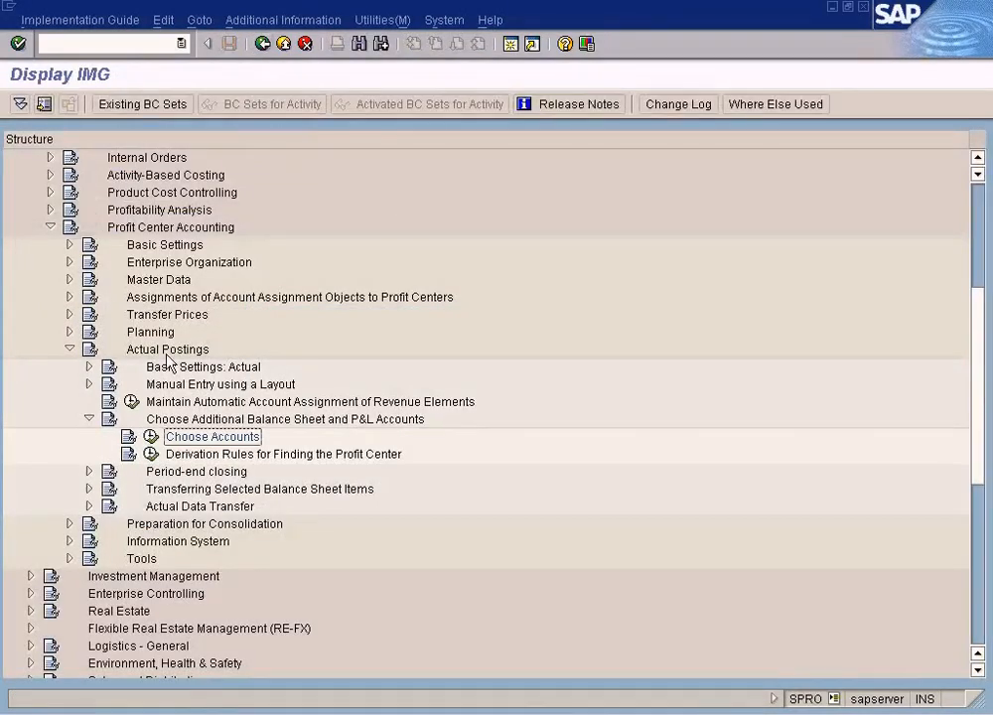
{"action": "left_click", "coordinate": [151, 437]}
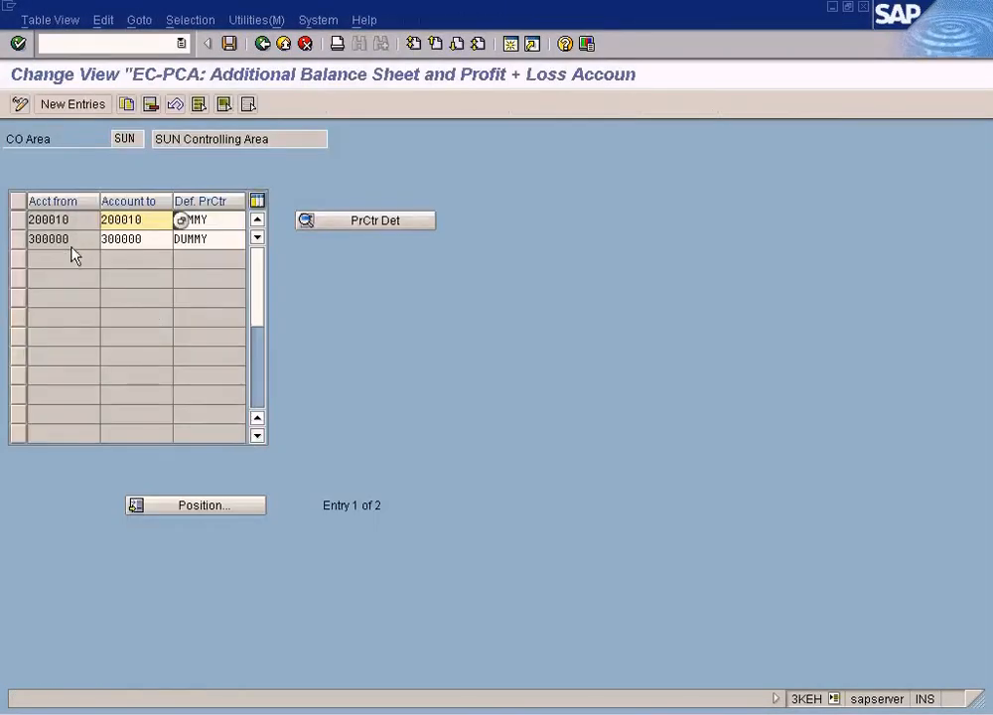
{"action": "left_click", "coordinate": [284, 45]}
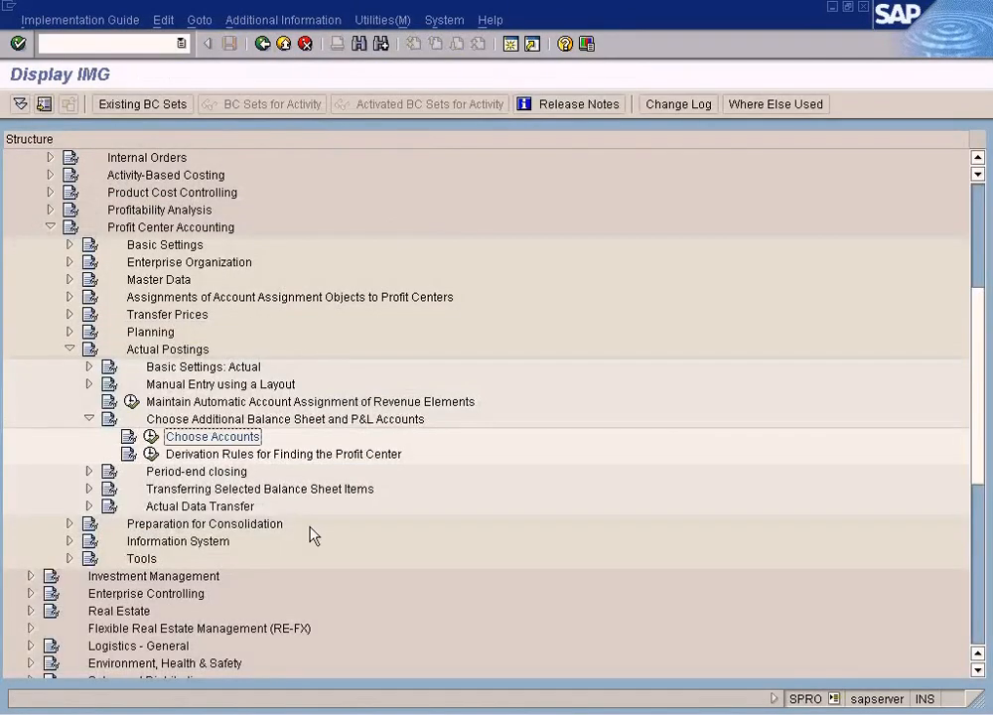
Step: Reverse document 100000036 of company code SUN, fiscal year 2009, with reversal reason 01 through transaction FB08, and close that session
{"action": "left_click", "coordinate": [286, 714]}
{"action": "left_click", "coordinate": [310, 686]}
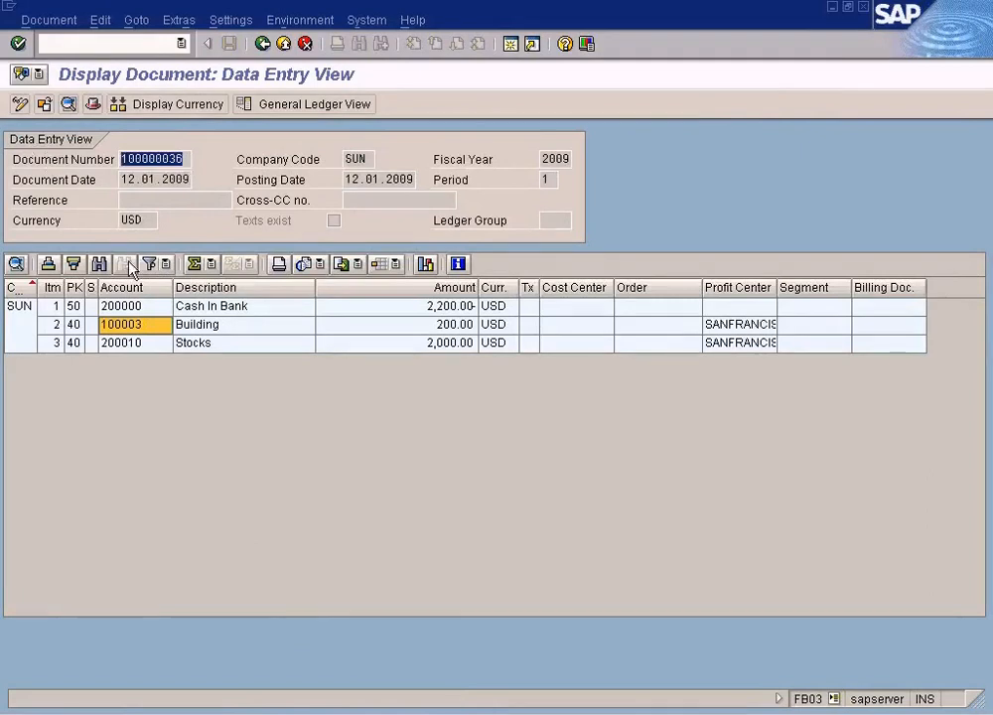
{"action": "type", "text": "/nfb08"}
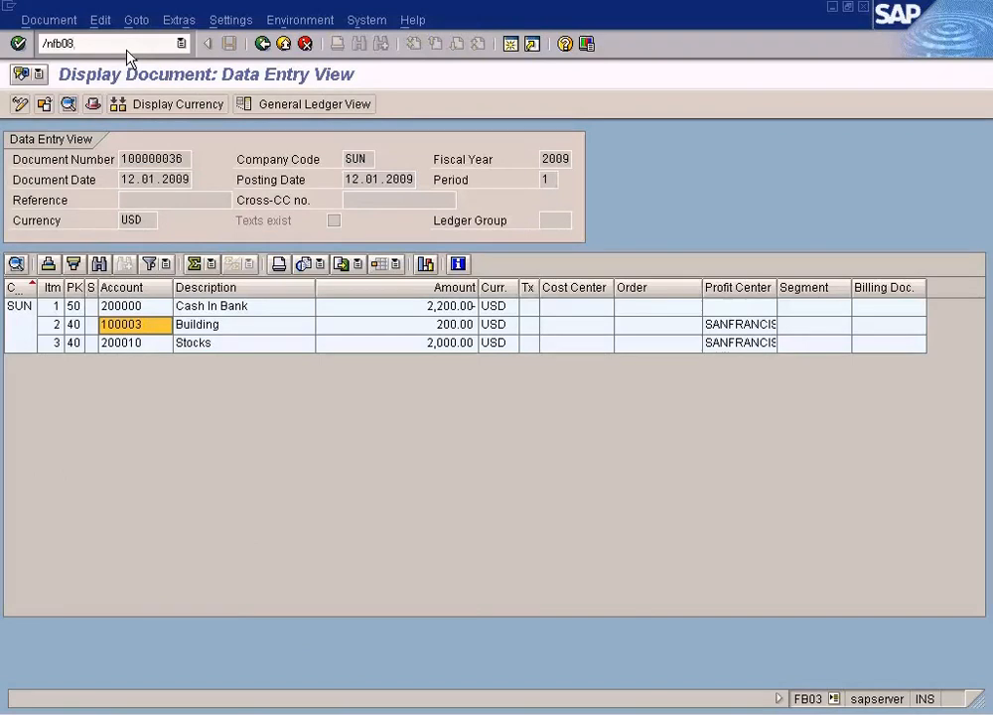
{"action": "key", "text": "Return"}
{"action": "type", "text": "100000036"}
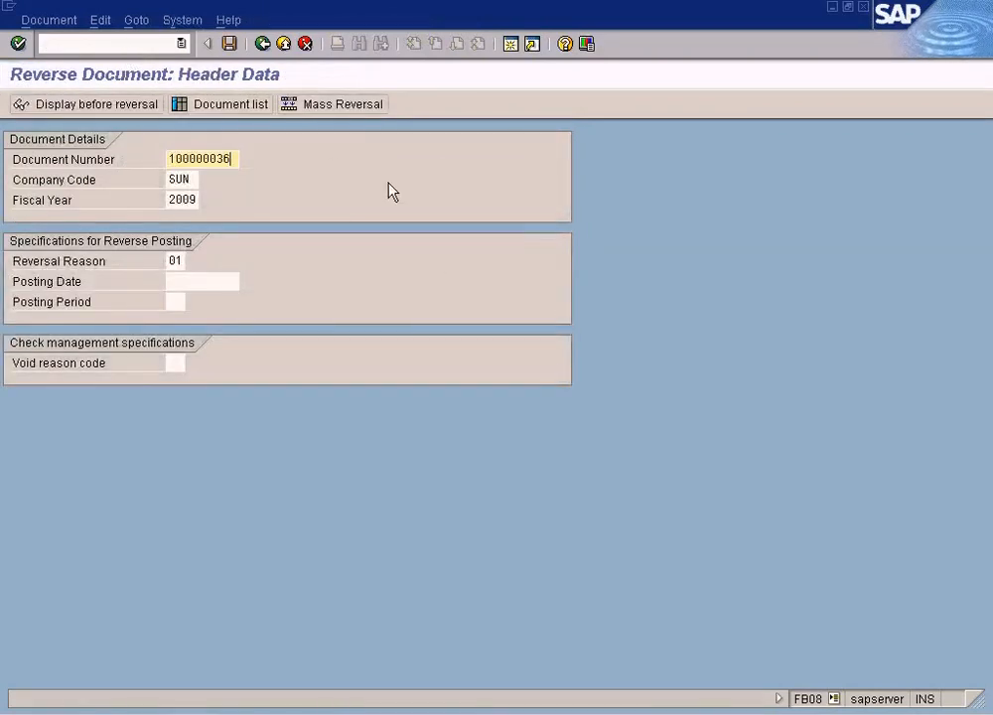
{"action": "left_click", "coordinate": [229, 44]}
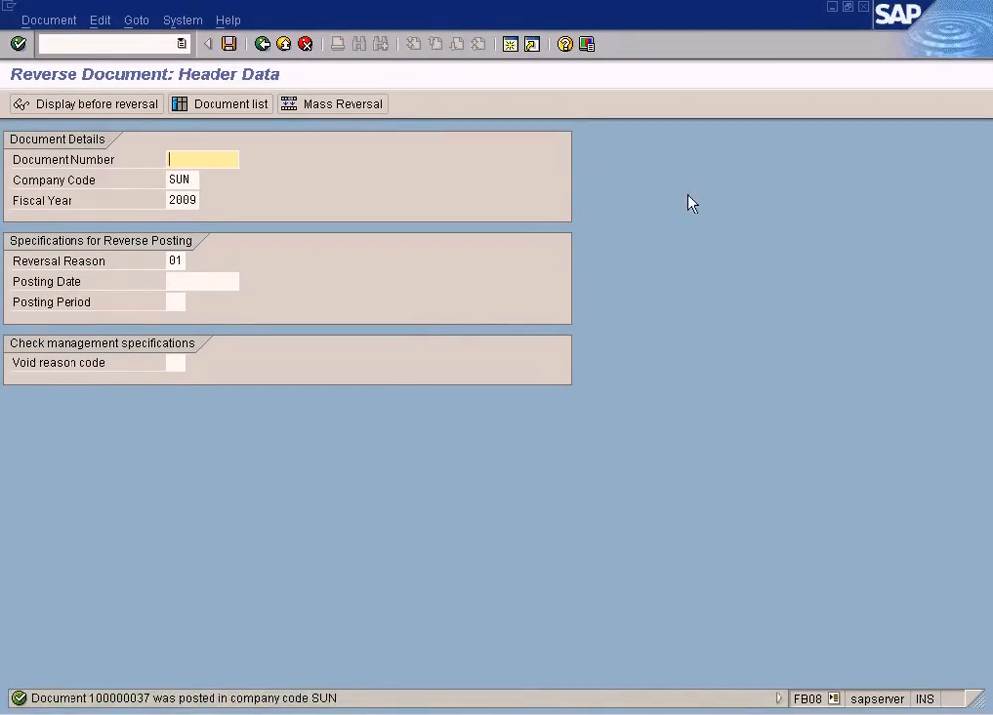
{"action": "left_click", "coordinate": [863, 8]}
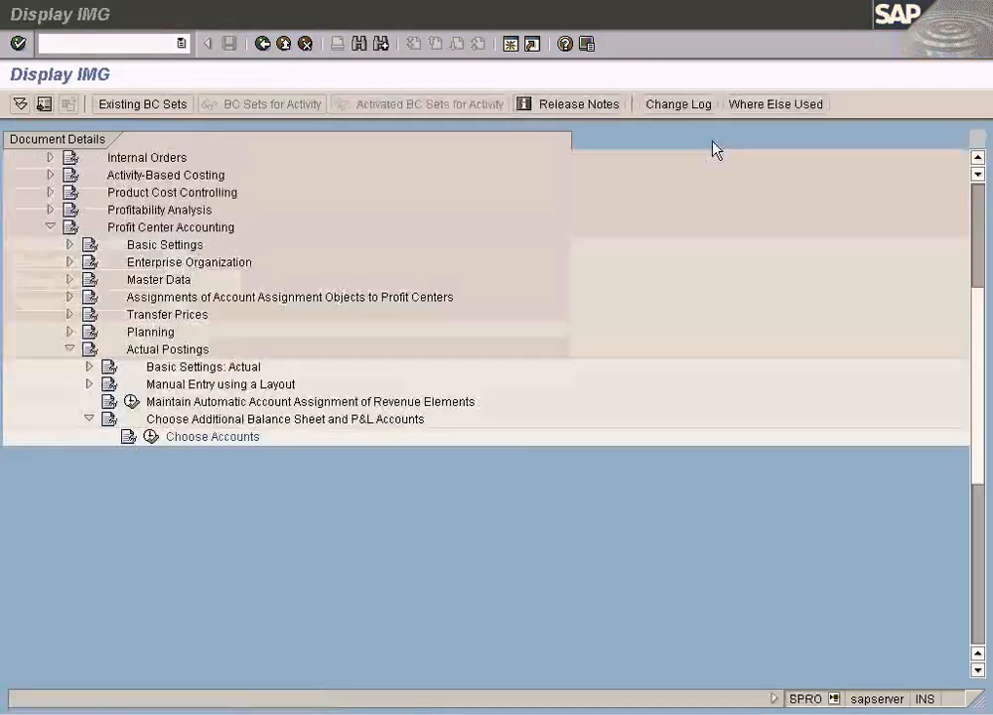
Step: Rerun the profit center actual line items report for SANFRANCIS and compare the Stocks items of the original and reversal documents
{"action": "left_click", "coordinate": [307, 709]}
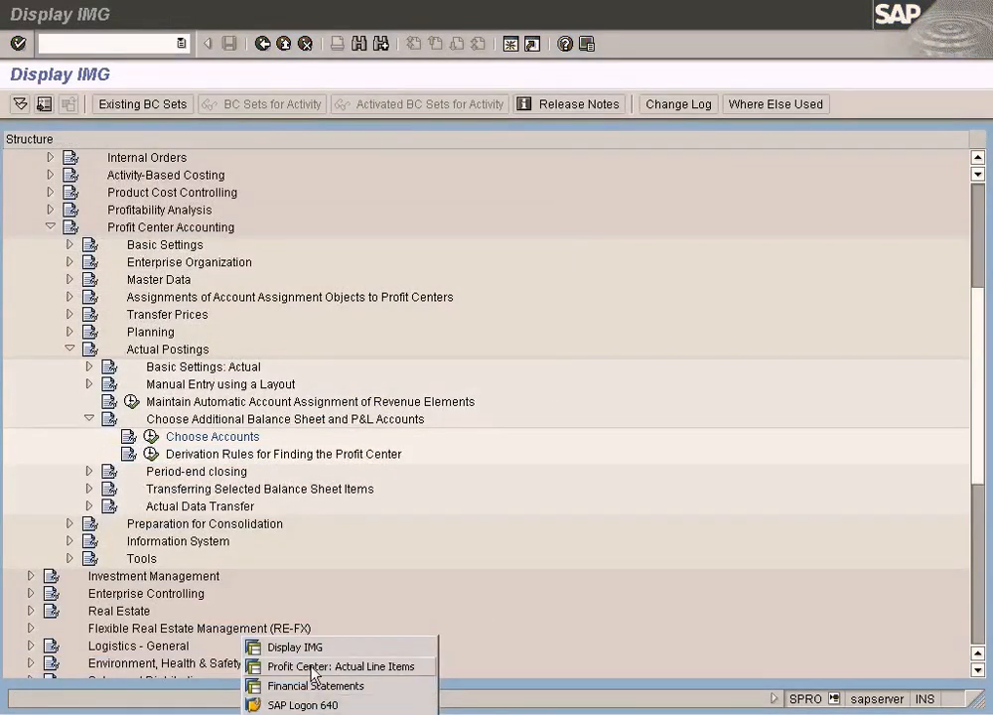
{"action": "left_click", "coordinate": [318, 662]}
{"action": "left_click", "coordinate": [20, 104]}
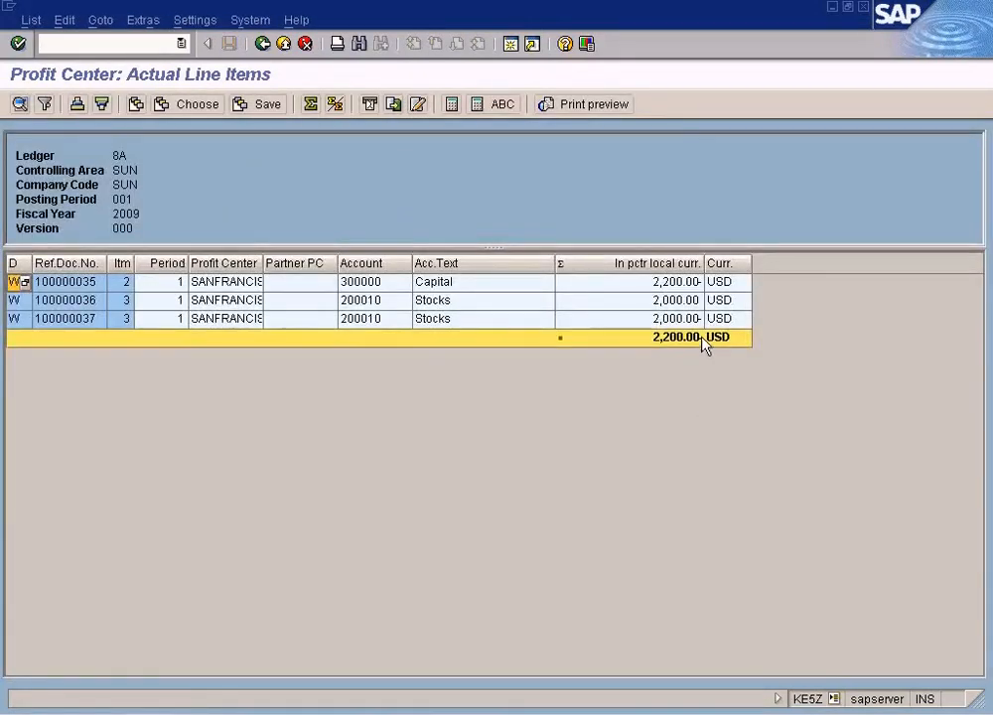
{"action": "left_click", "coordinate": [689, 304]}
{"action": "left_click", "coordinate": [687, 317]}
{"action": "left_click", "coordinate": [687, 301]}
{"action": "left_click", "coordinate": [691, 319]}
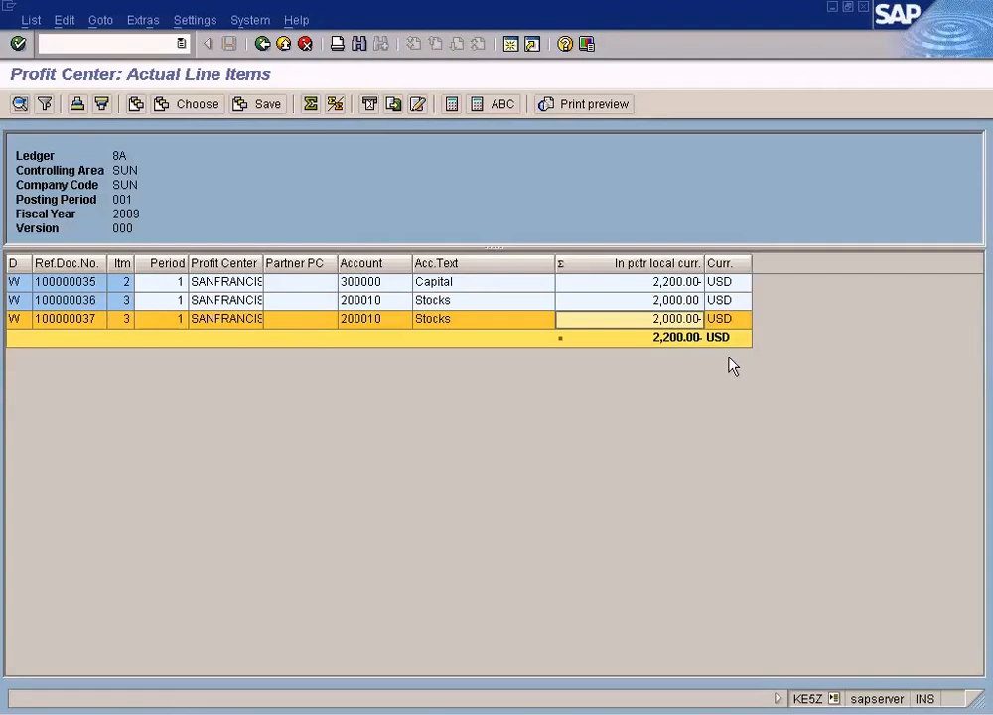
Step: Start a new entry in controlling area SUN's additional balance sheet and P&L accounts with Building account 100003 as the starting account
{"action": "key", "text": "alt+Tab"}
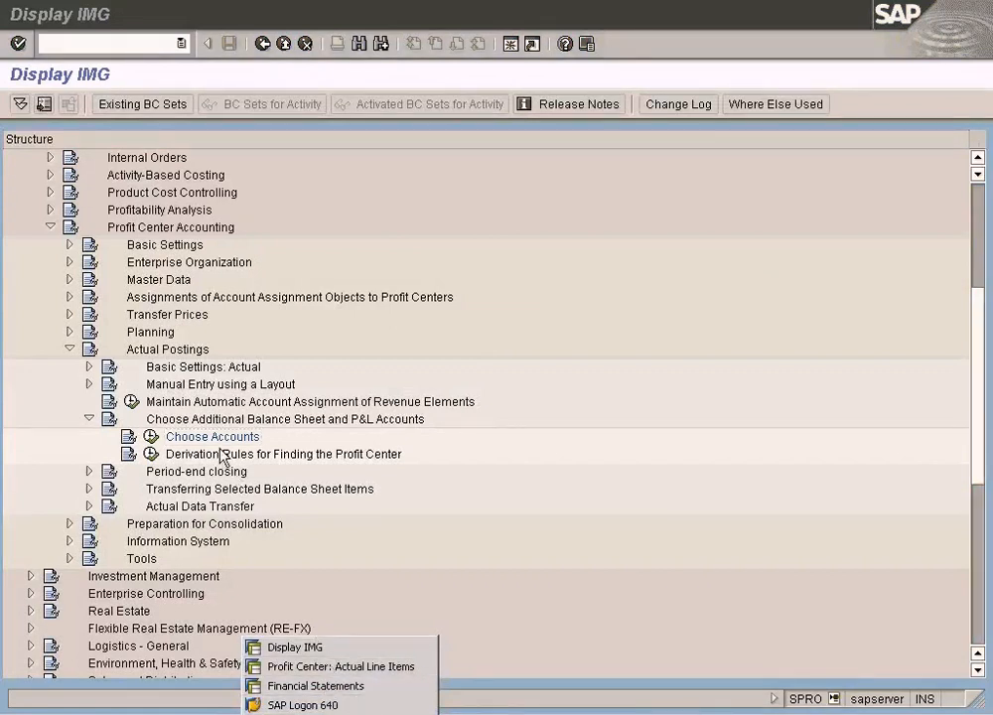
{"action": "left_click", "coordinate": [159, 438]}
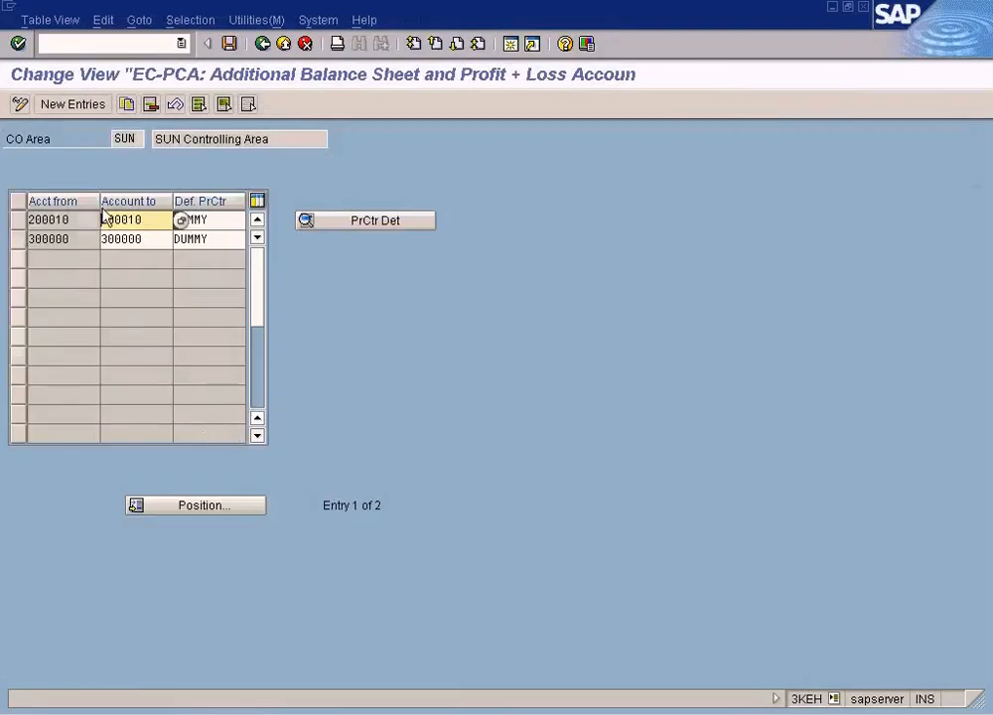
{"action": "left_click", "coordinate": [68, 105]}
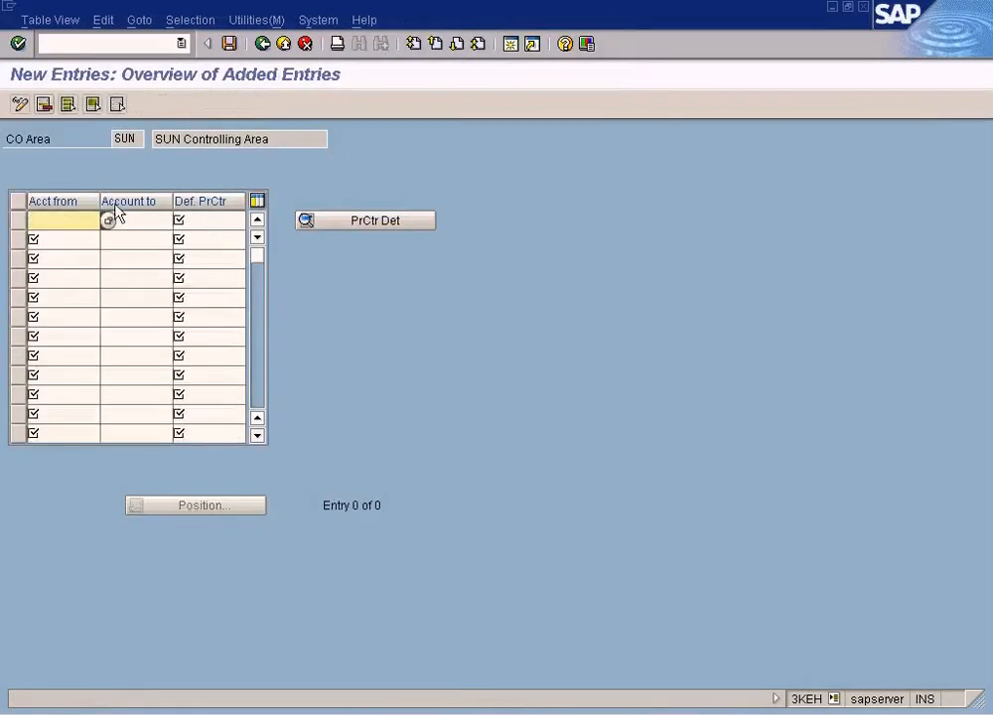
{"action": "left_click", "coordinate": [99, 298]}
{"action": "key", "text": "F4"}
{"action": "left_click", "coordinate": [27, 425]}
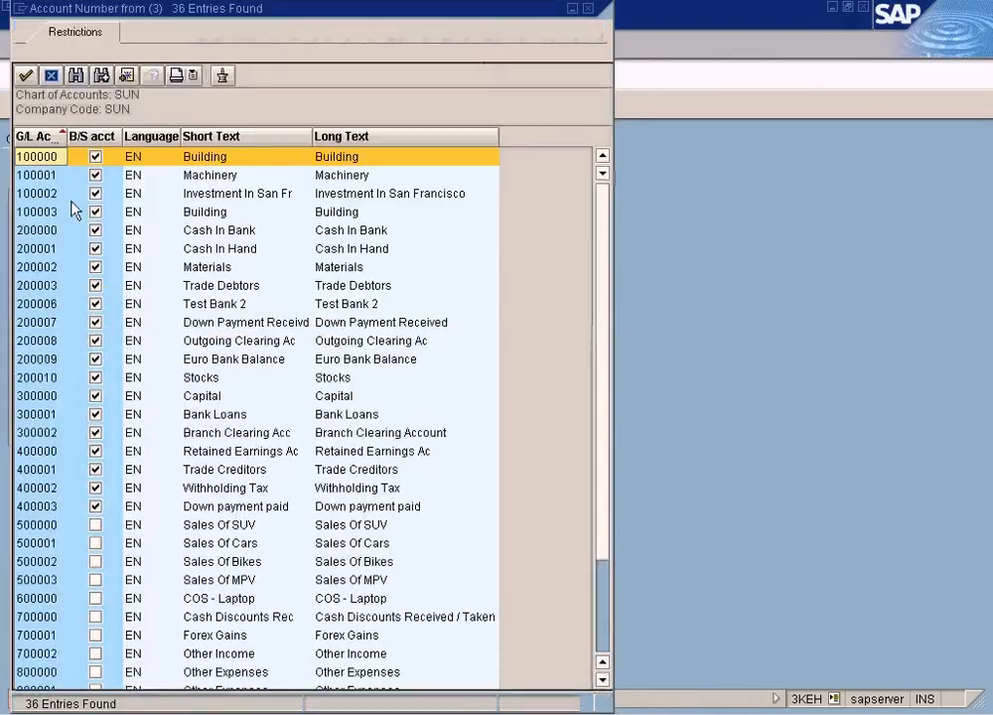
{"action": "left_click", "coordinate": [52, 212]}
Step: Complete the new entry with 100003 as the end account and DUMMY as default profit center, save it, and exit the table
{"action": "left_click_drag", "start_coordinate": [84, 222], "coordinate": [7, 210]}
{"action": "key", "text": "ctrl+c"}
{"action": "left_click", "coordinate": [130, 226]}
{"action": "key", "text": "ctrl+v"}
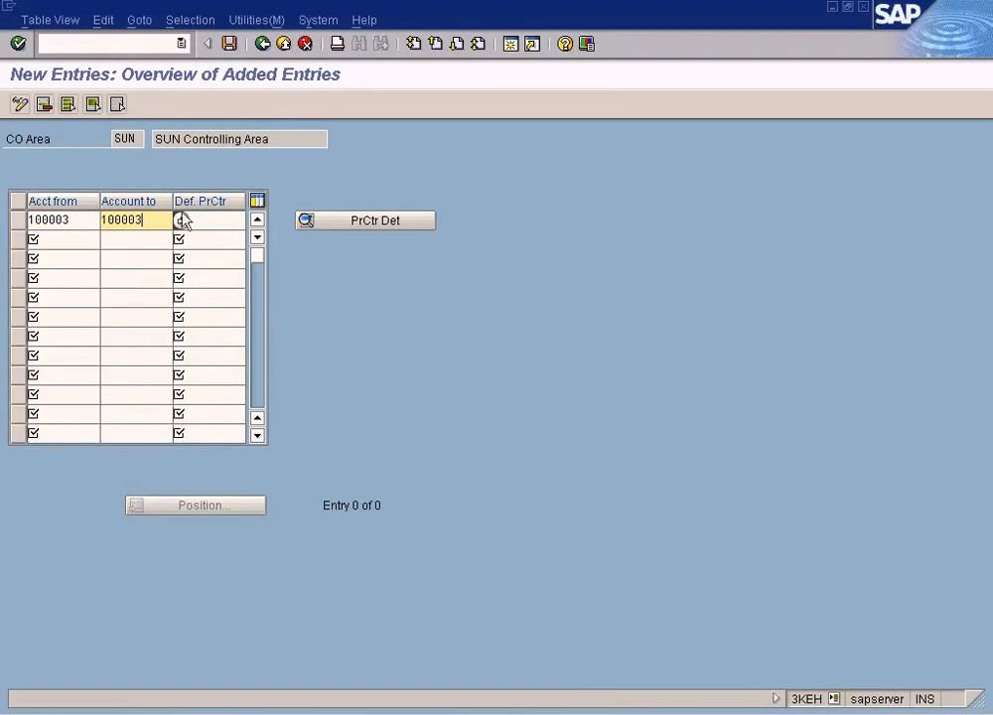
{"action": "left_click", "coordinate": [231, 45]}
{"action": "type", "text": "dummy"}
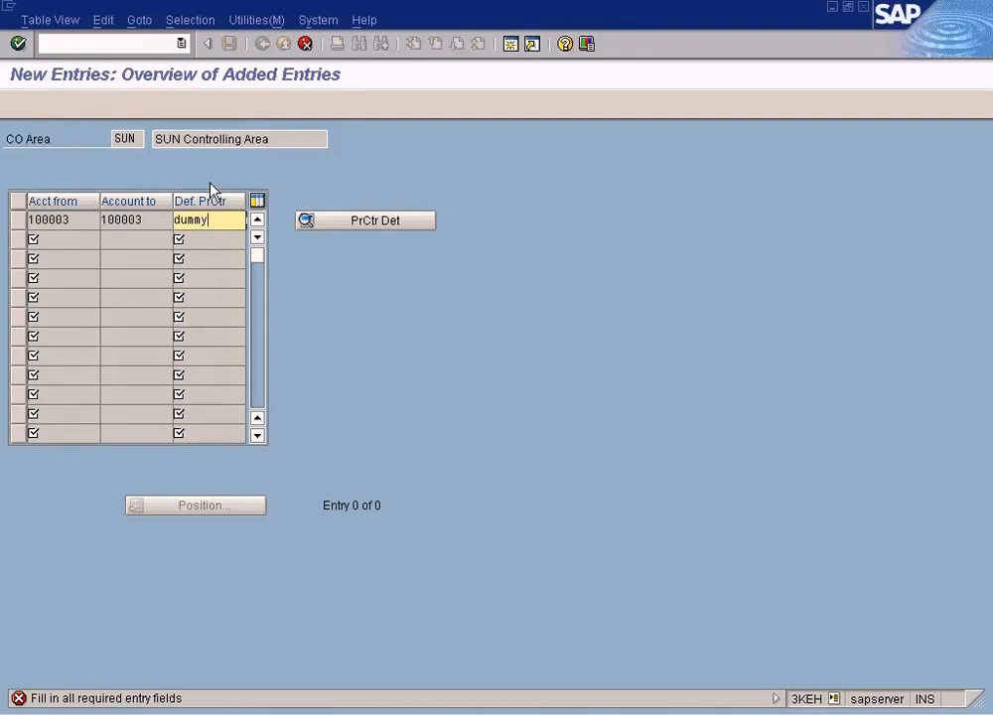
{"action": "key", "text": "ctrl+s"}
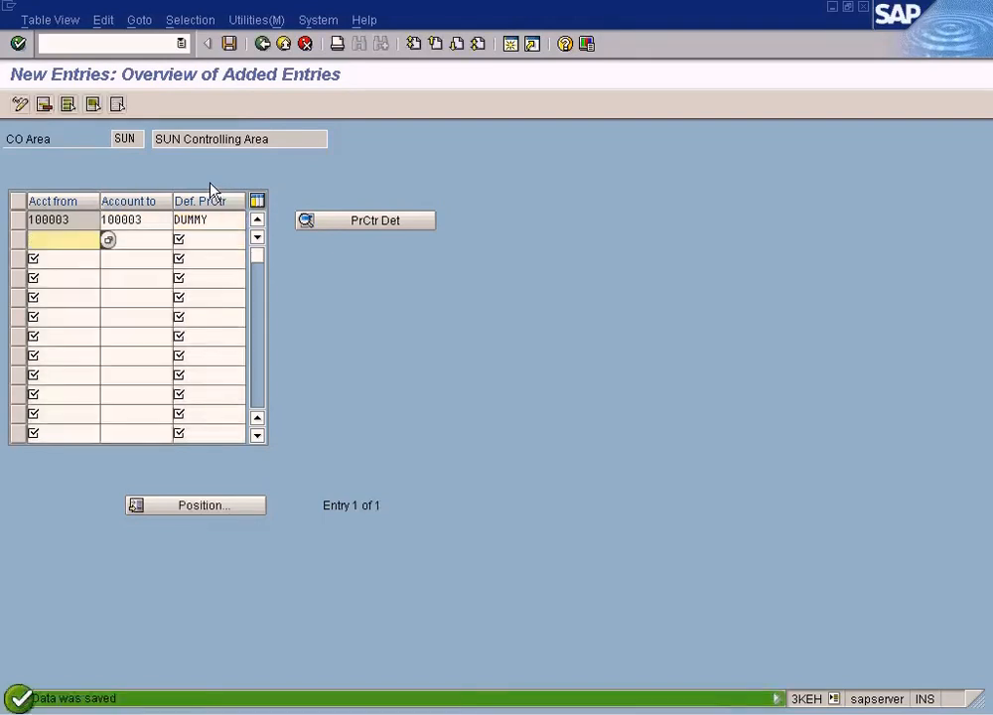
{"action": "left_click", "coordinate": [263, 44]}
{"action": "left_click", "coordinate": [262, 43]}
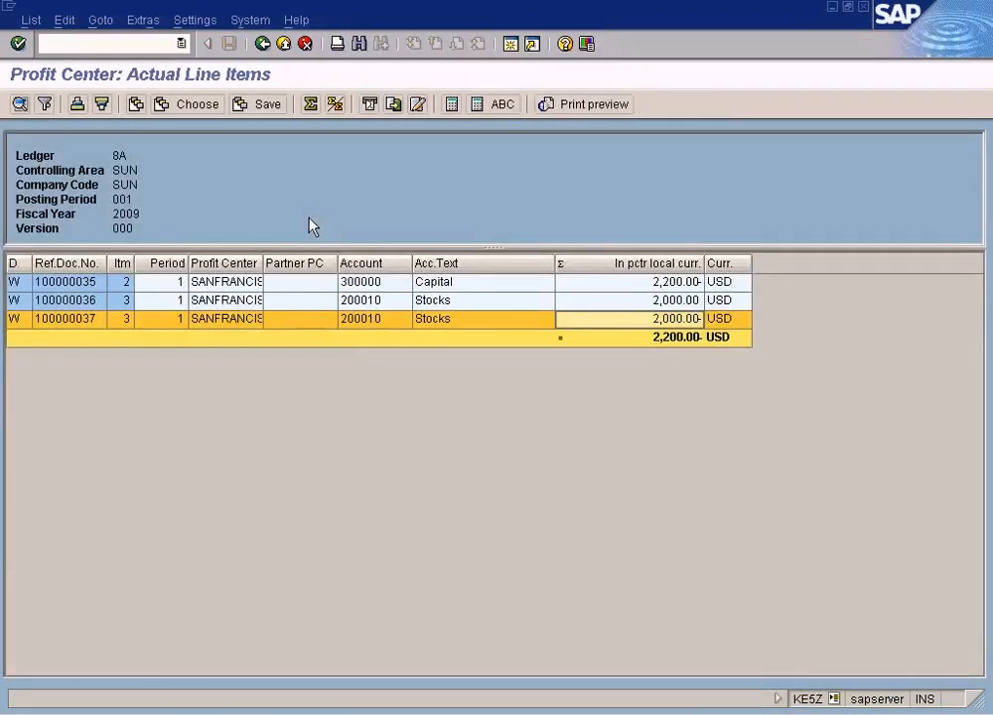
Step: Open G/L account document entry (FB50) for company code SUN in a new session and set the document date to 12.01.2009
{"action": "left_click", "coordinate": [262, 43]}
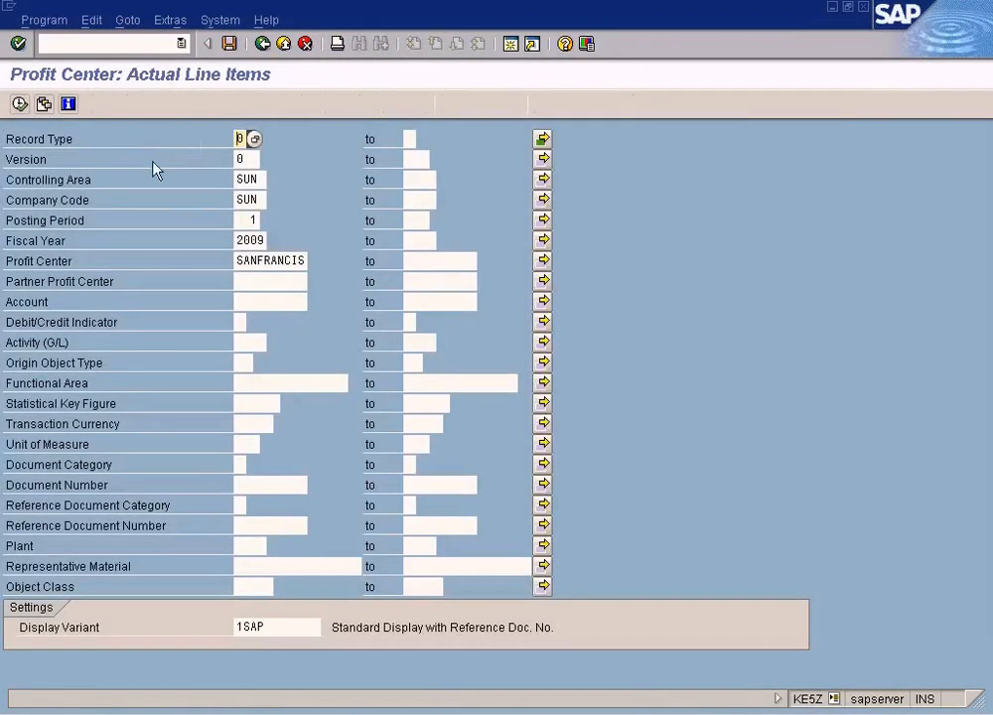
{"action": "left_click", "coordinate": [320, 713]}
{"action": "left_click", "coordinate": [612, 262]}
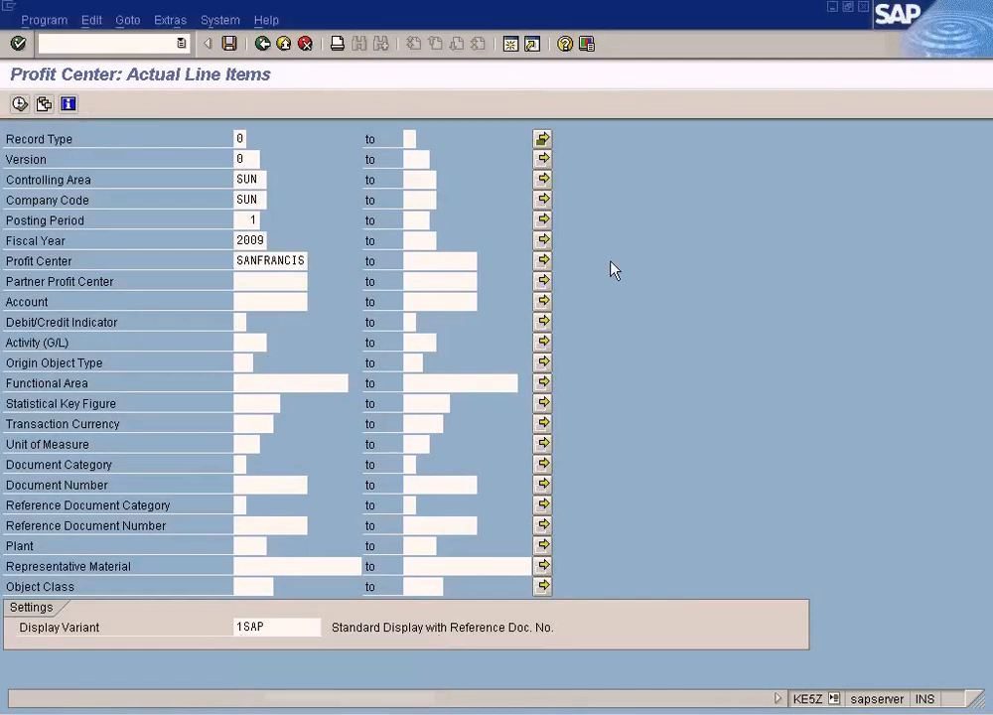
{"action": "left_click", "coordinate": [510, 45]}
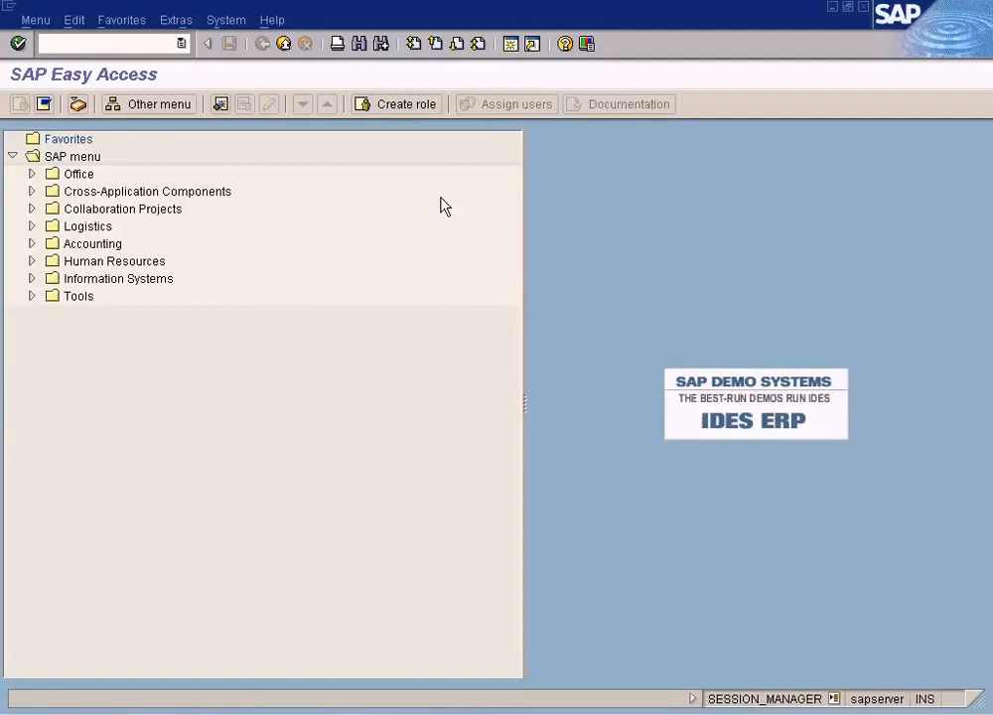
{"action": "key", "text": "Return"}
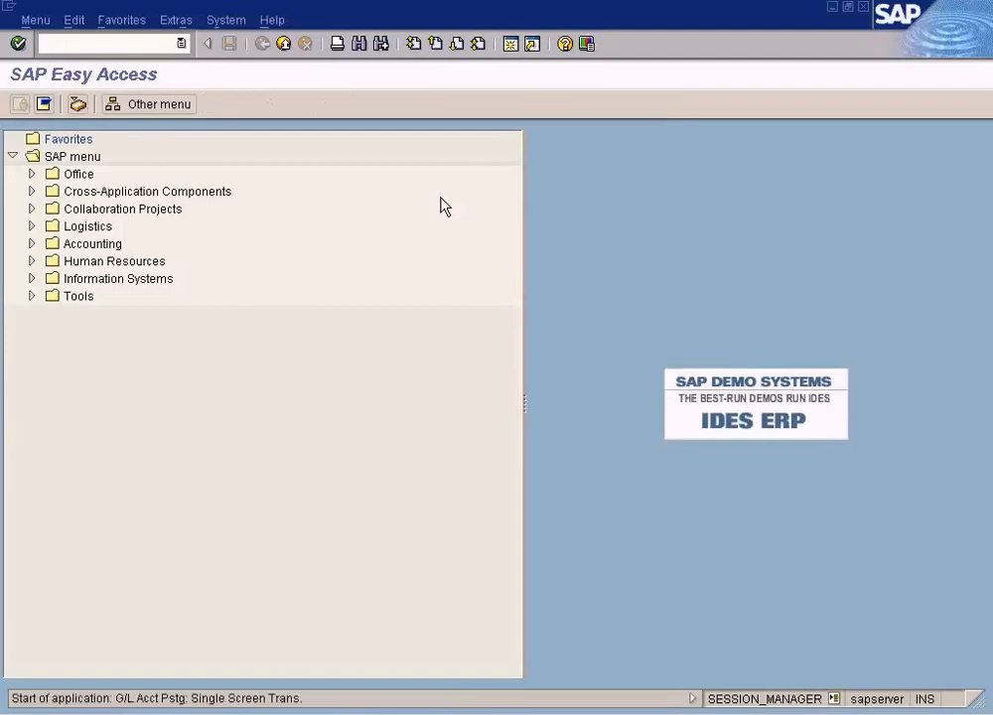
{"action": "left_click_drag", "start_coordinate": [125, 199], "coordinate": [194, 199]}
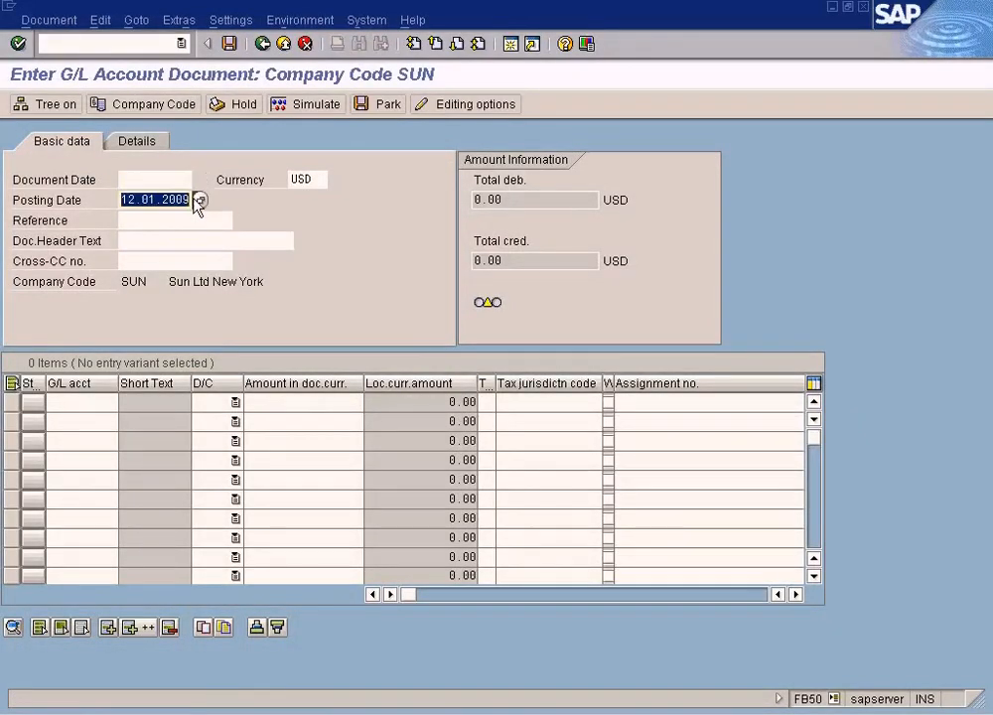
{"action": "key", "text": "ctrl+c"}
{"action": "left_click", "coordinate": [162, 185]}
{"action": "key", "text": "ctrl+v"}
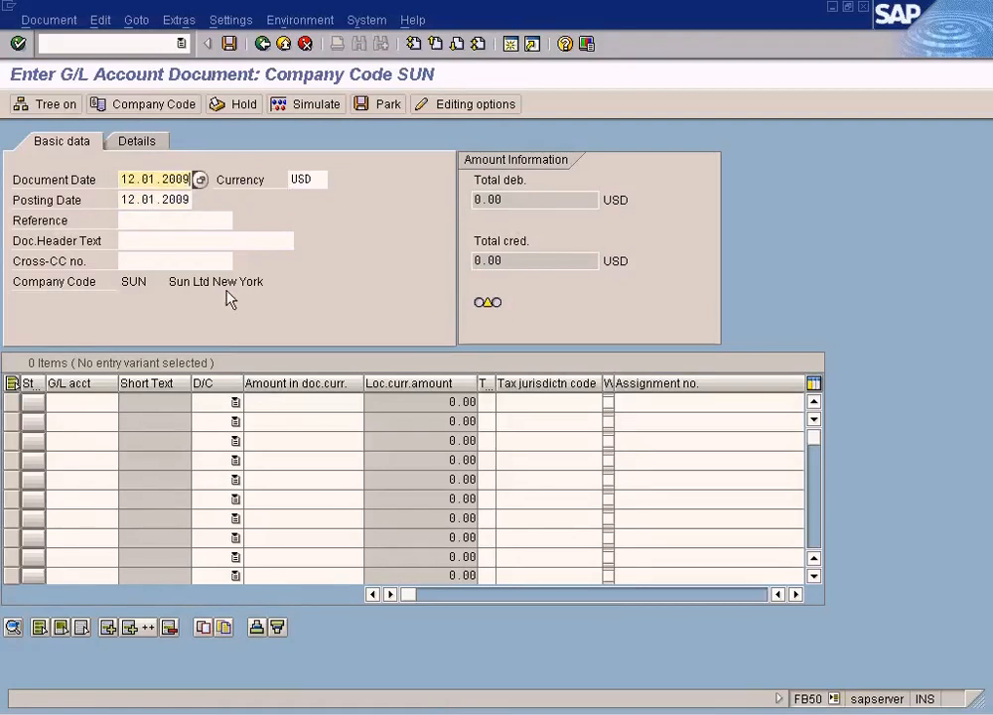
Step: Enter a credit line of 2200 USD to the Cash In Bank account 200000 in the G/L document
{"action": "left_click", "coordinate": [109, 411]}
{"action": "left_click", "coordinate": [124, 402]}
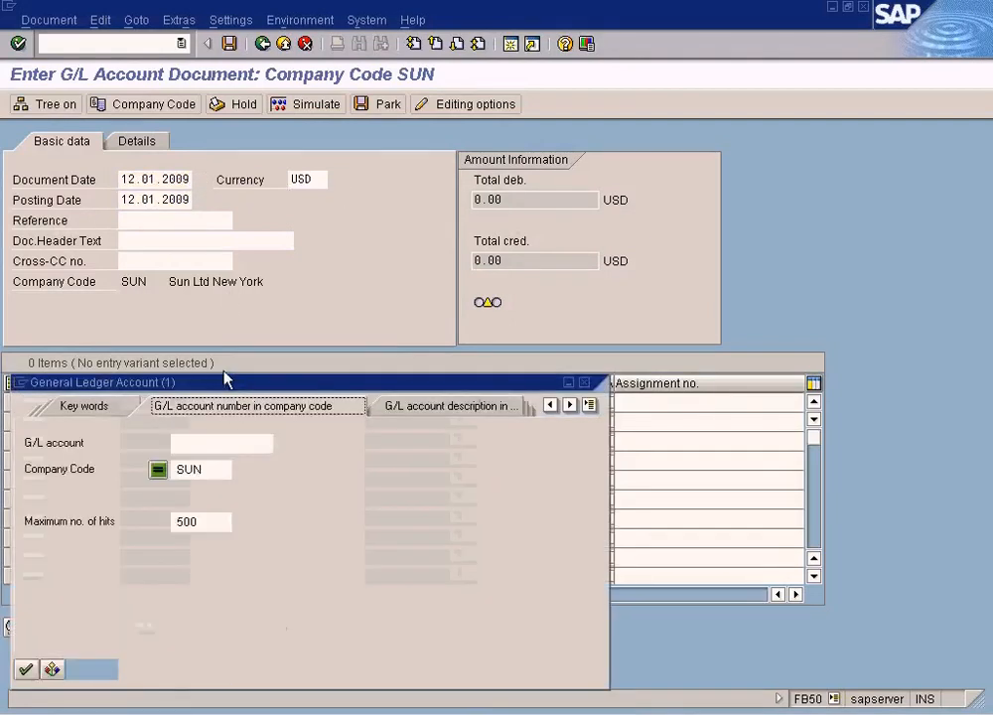
{"action": "left_click", "coordinate": [26, 669]}
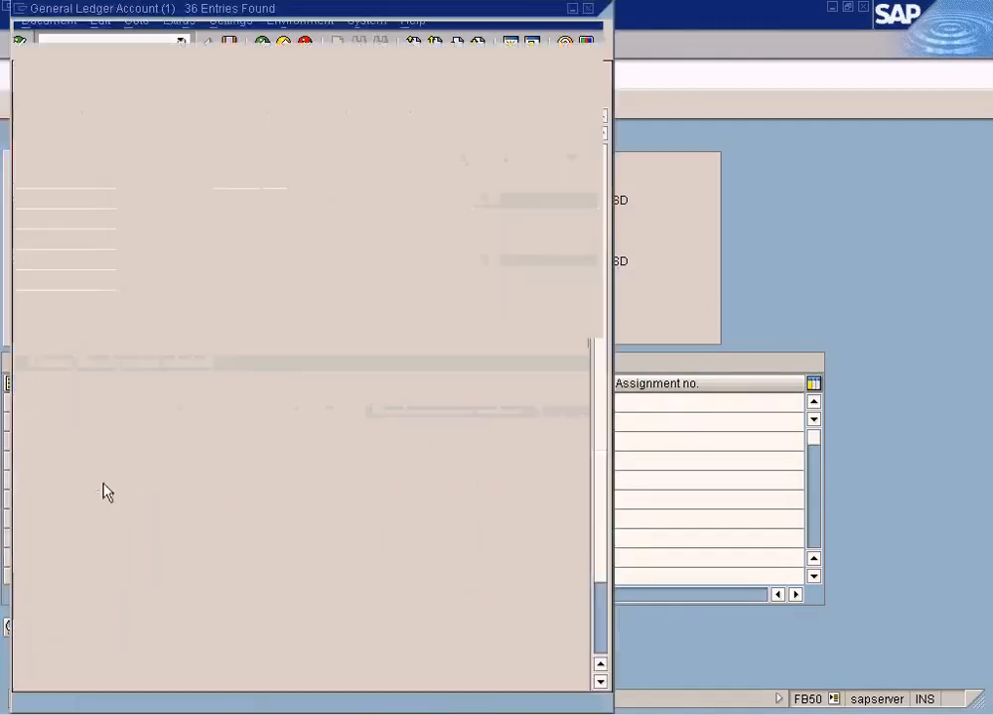
{"action": "double_click", "coordinate": [163, 193]}
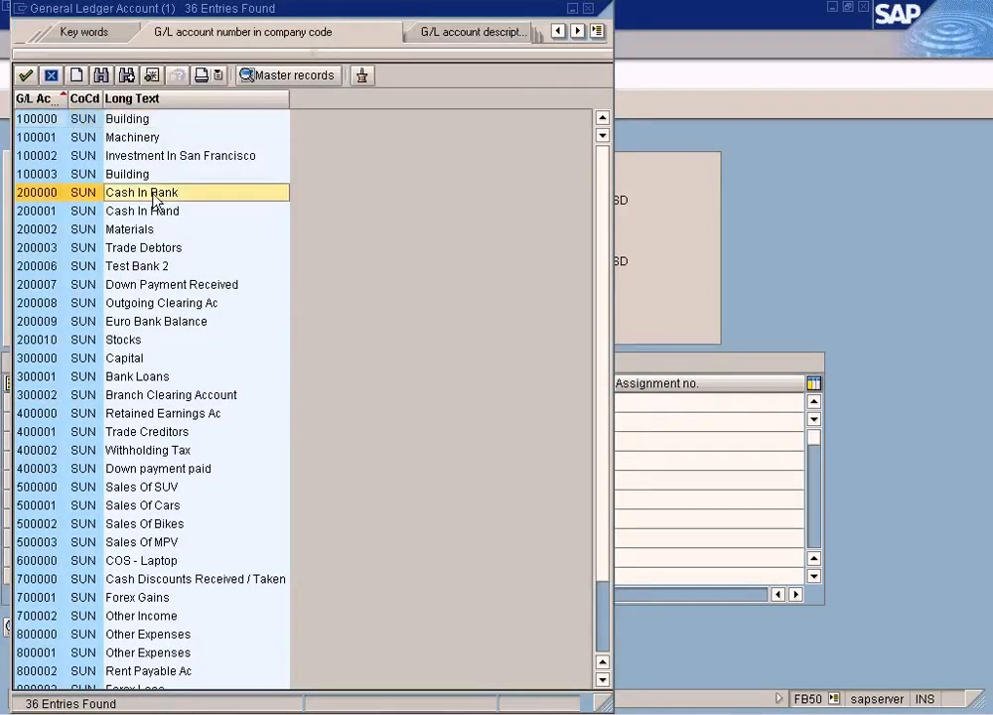
{"action": "left_click", "coordinate": [235, 402]}
{"action": "left_click", "coordinate": [235, 416]}
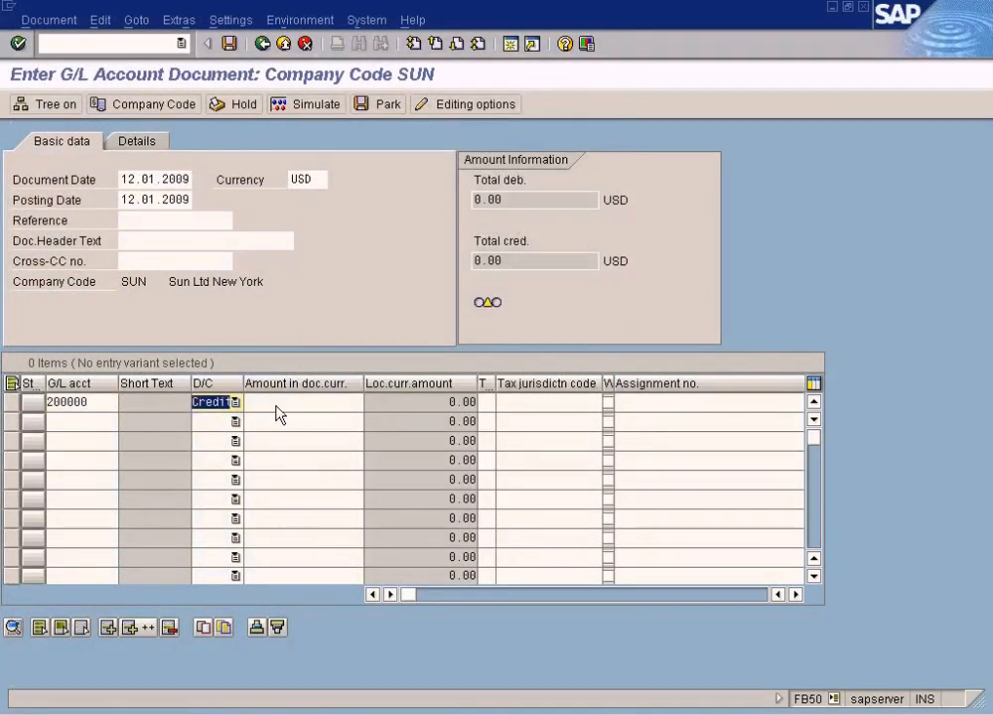
{"action": "left_click", "coordinate": [302, 407]}
{"action": "type", "text": "2"}
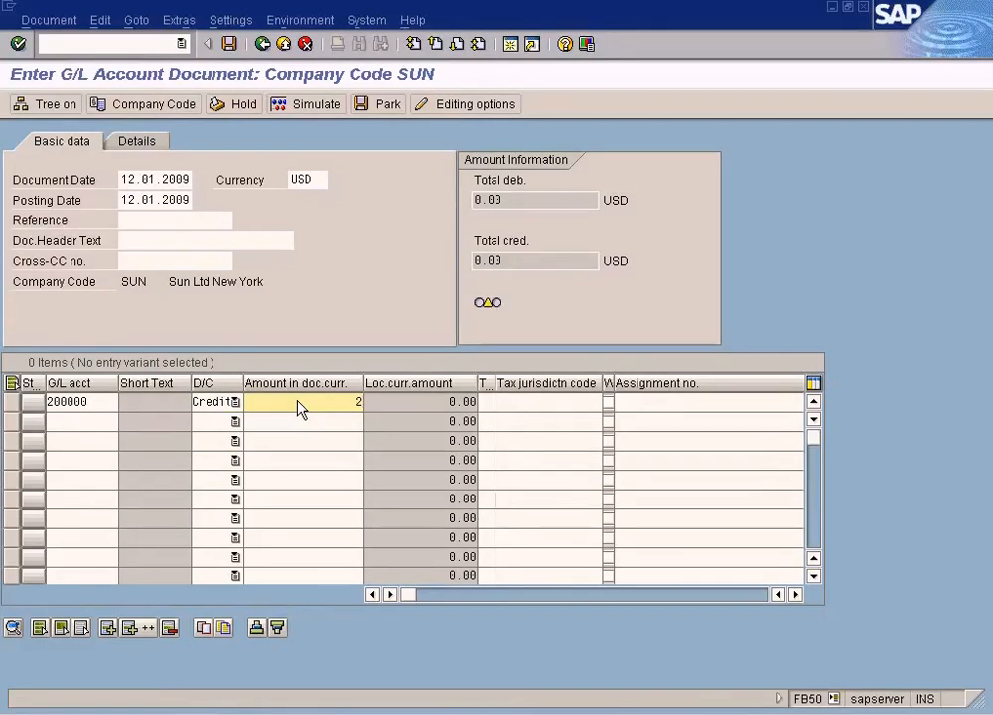
{"action": "type", "text": "200"}
{"action": "key", "text": "Tab"}
Step: Fill in the due date in the Cash In Bank item's details and return to the document entry
{"action": "double_click", "coordinate": [303, 410]}
{"action": "left_click", "coordinate": [421, 328]}
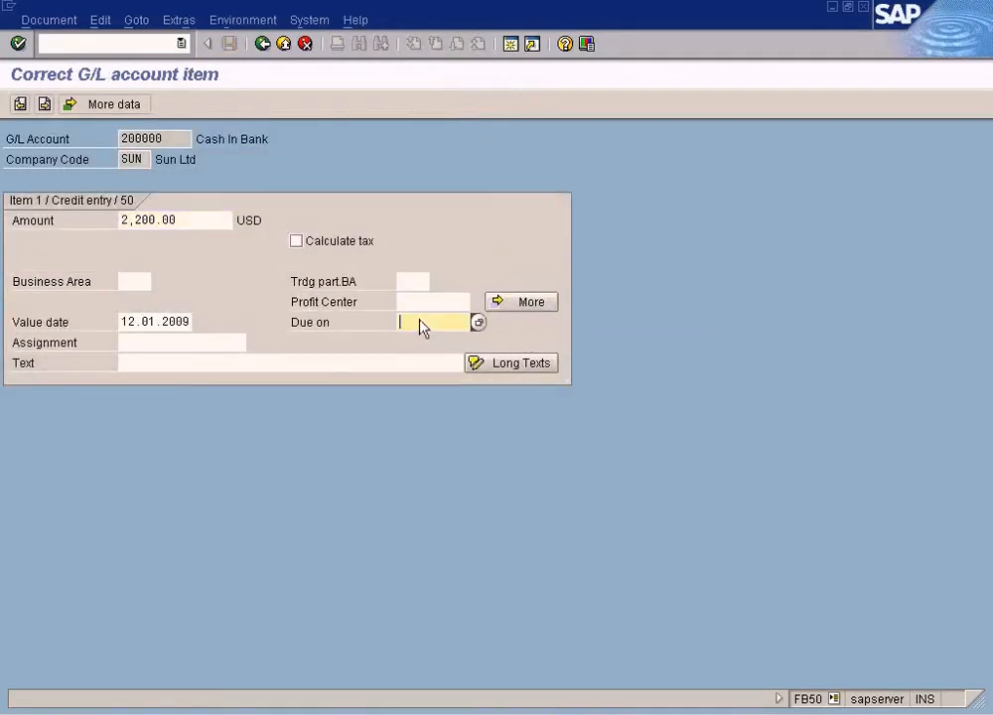
{"action": "key", "text": "F4"}
{"action": "key", "text": "Return"}
{"action": "left_click", "coordinate": [262, 50]}
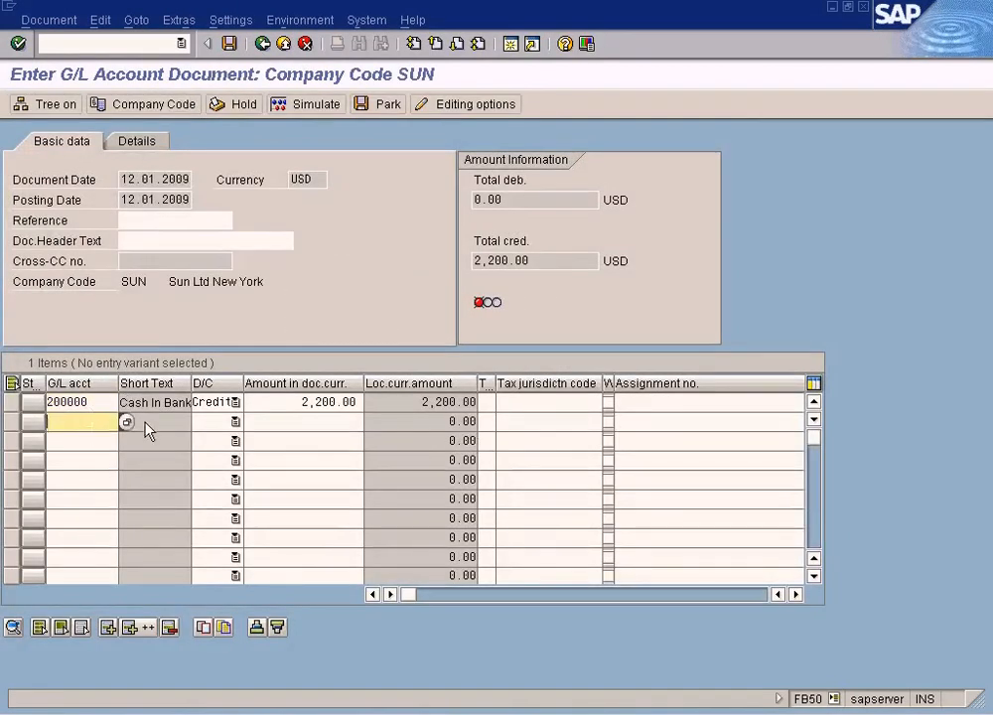
Step: Enter a debit line of 200 USD to the Building account 100003 as the second document item
{"action": "left_click", "coordinate": [125, 422]}
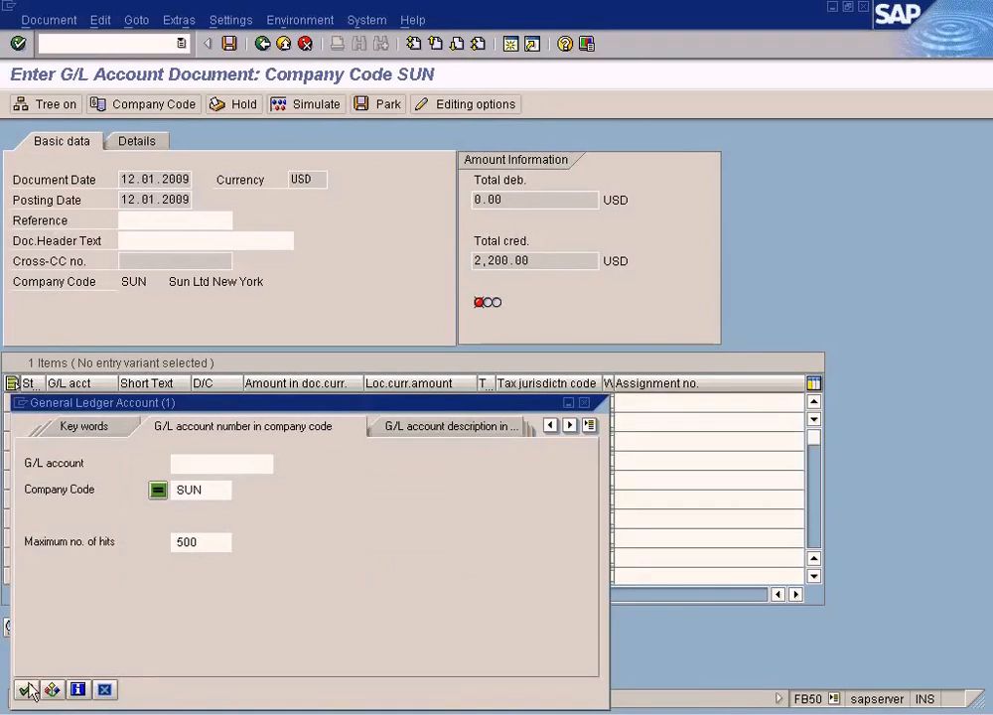
{"action": "key", "text": "Return"}
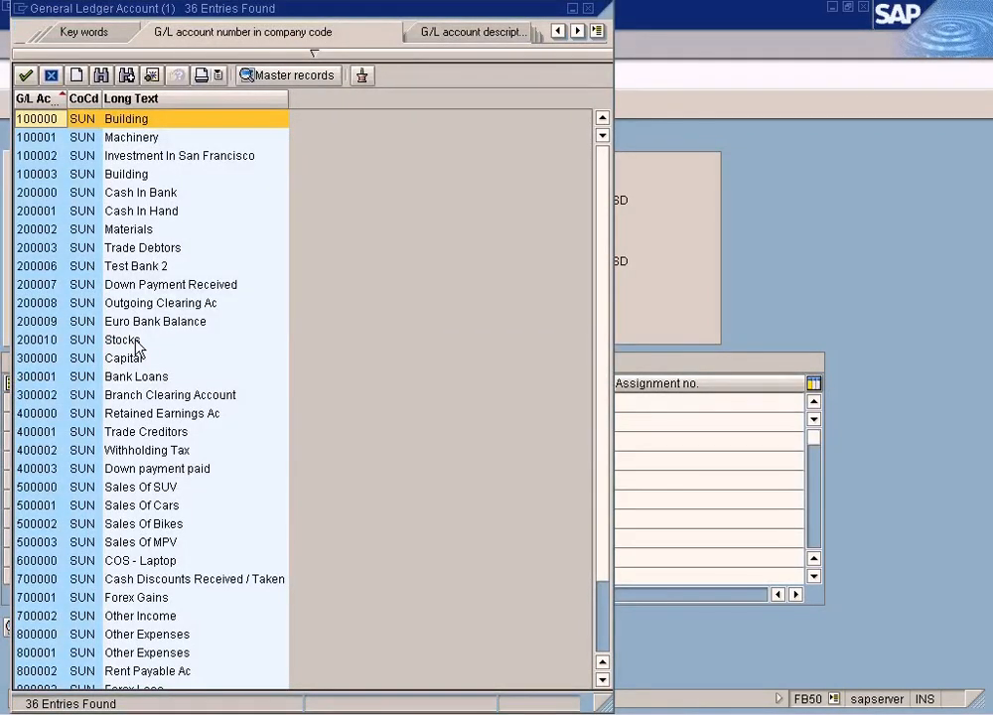
{"action": "double_click", "coordinate": [130, 182]}
{"action": "left_click", "coordinate": [236, 422]}
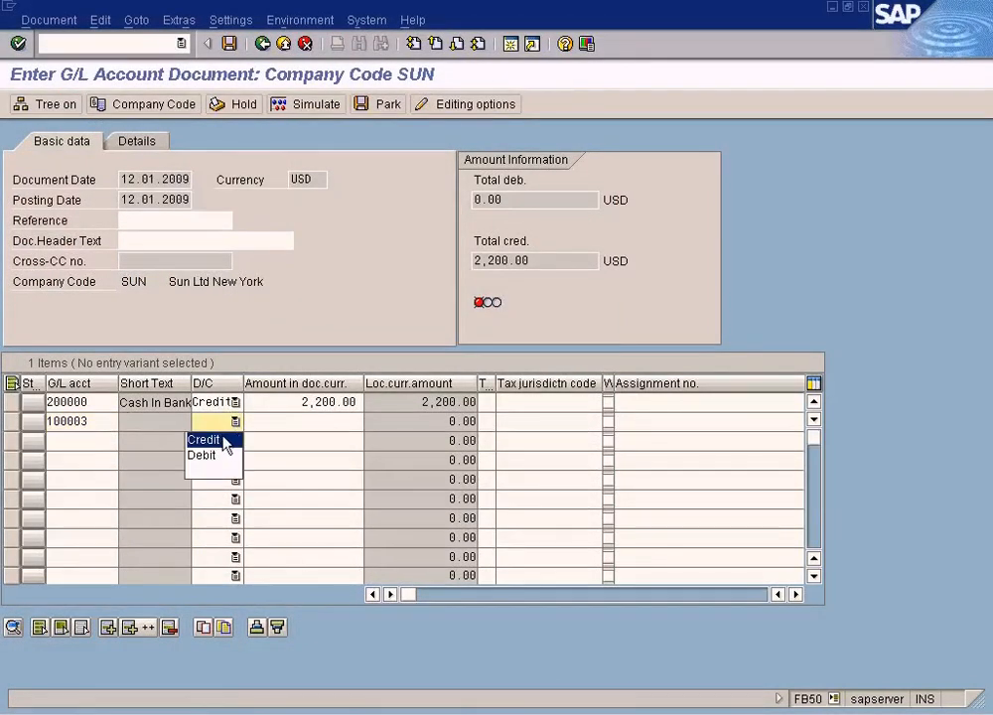
{"action": "left_click", "coordinate": [208, 455]}
{"action": "left_click", "coordinate": [301, 428]}
{"action": "type", "text": "200"}
Step: Enter a debit line of 2000 USD to the Stocks account 200010 as the third document item
{"action": "left_click", "coordinate": [74, 439]}
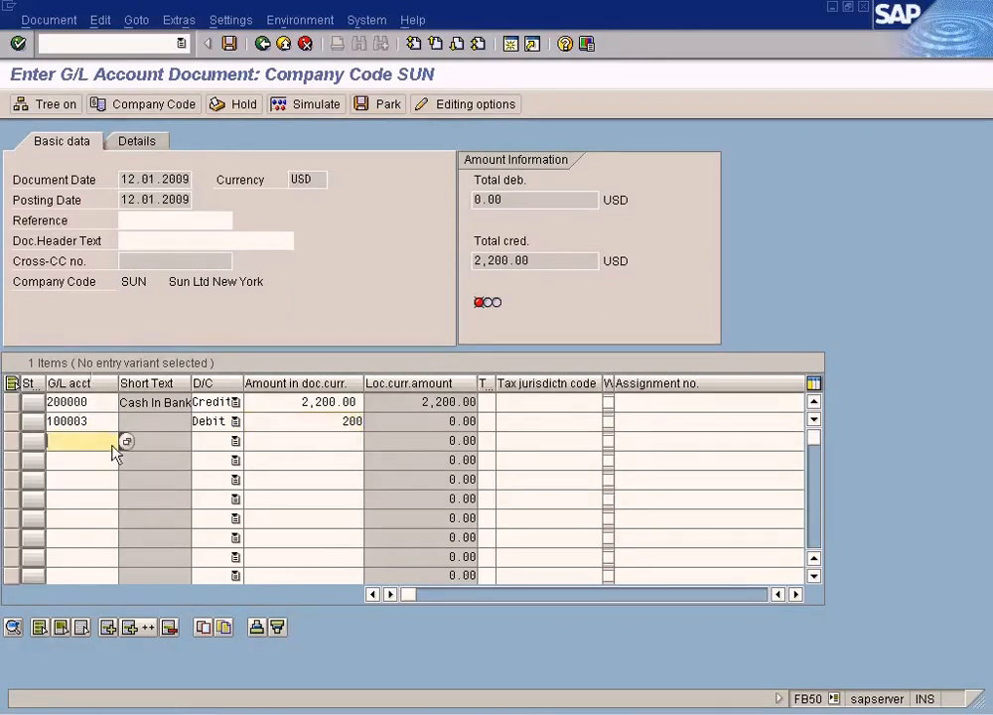
{"action": "left_click", "coordinate": [126, 441]}
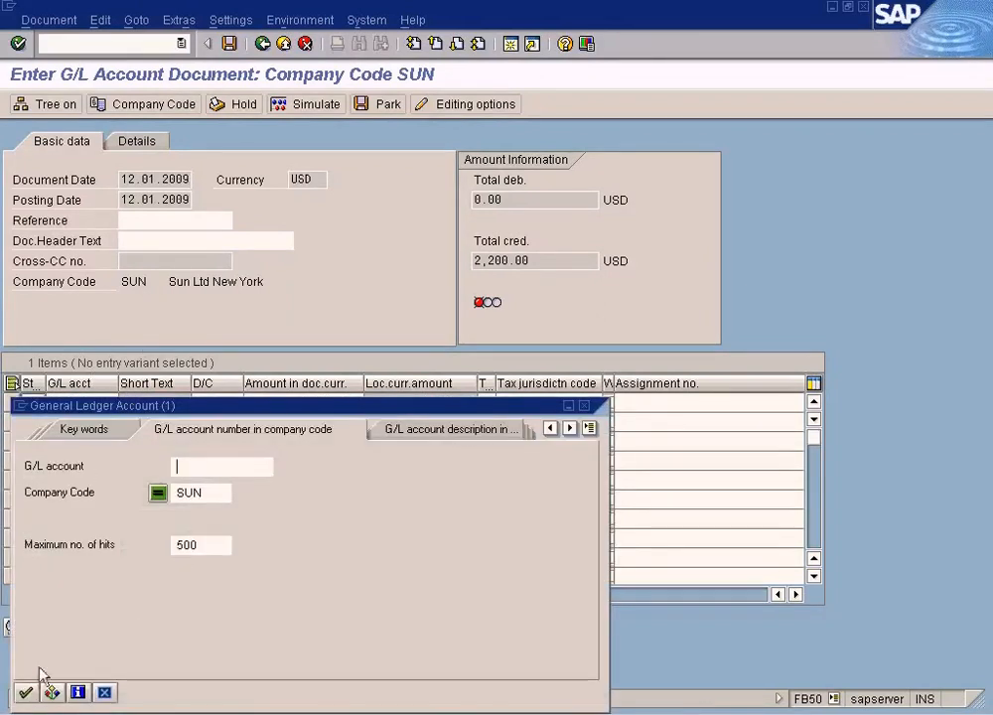
{"action": "key", "text": "Return"}
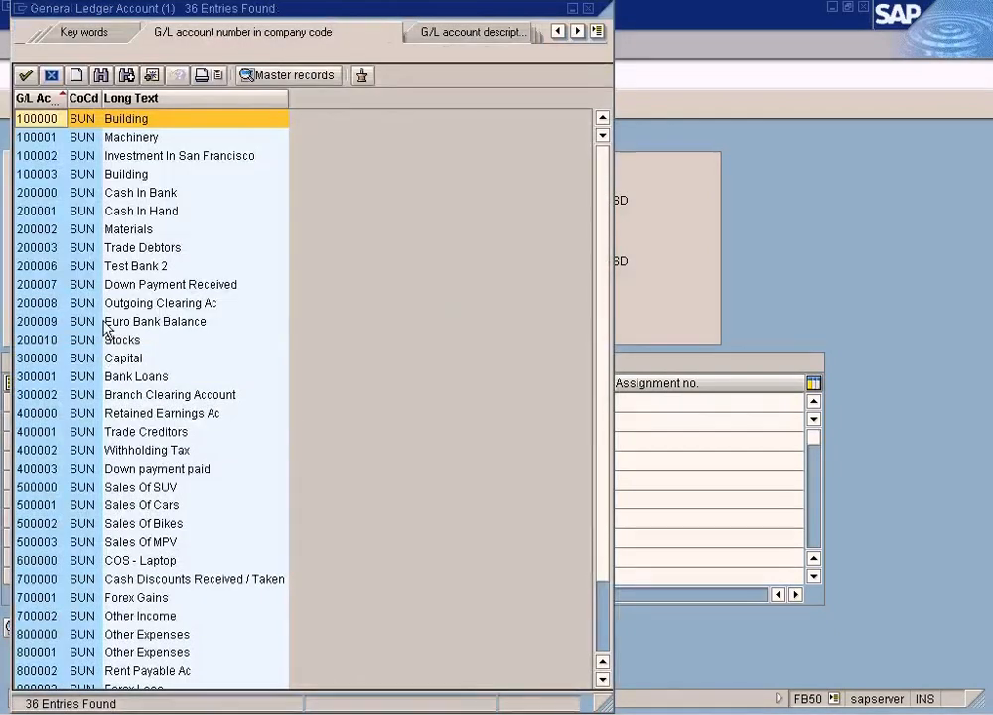
{"action": "double_click", "coordinate": [130, 342]}
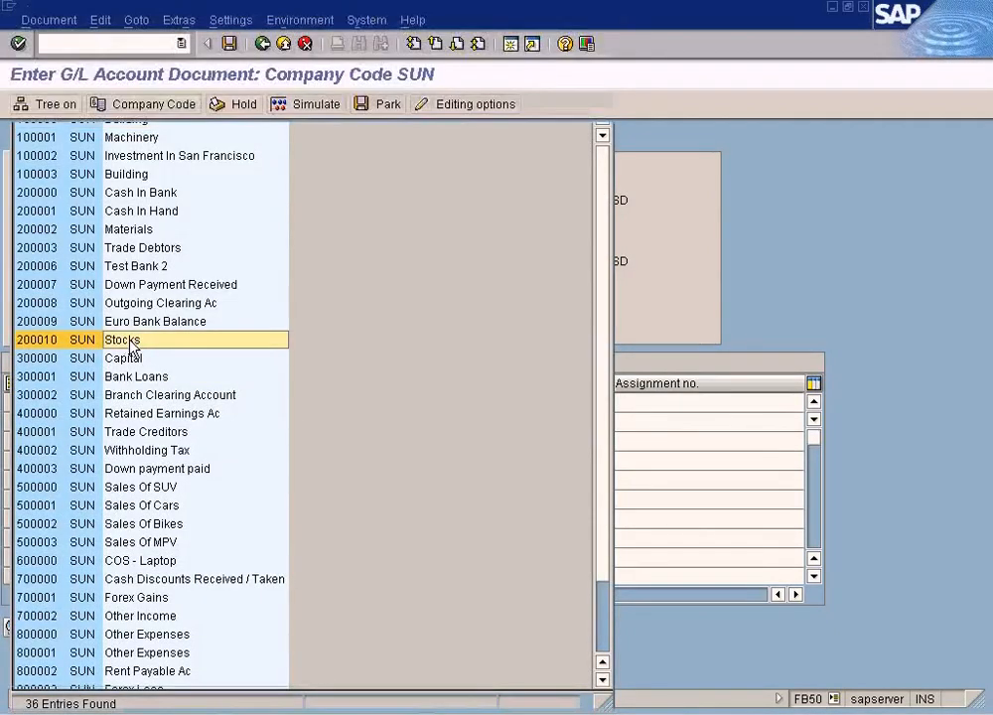
{"action": "left_click", "coordinate": [235, 440]}
{"action": "left_click", "coordinate": [227, 482]}
{"action": "left_click", "coordinate": [288, 446]}
{"action": "type", "text": "2000"}
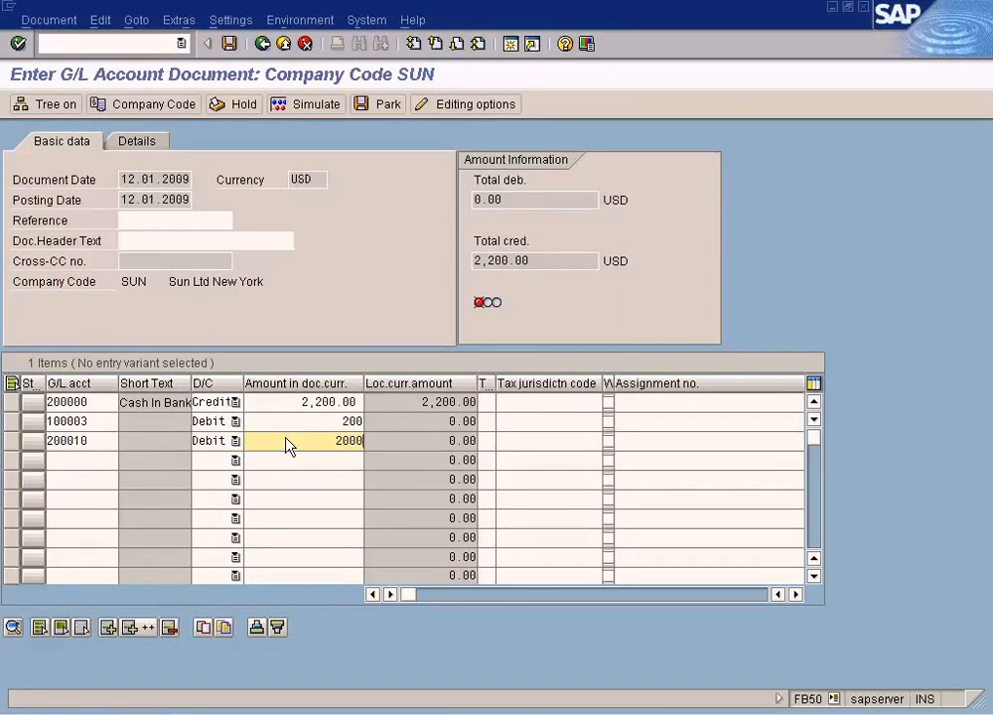
Step: Assign profit center SANFRANCIS to the Building account 100003 item, choosing it from the list of profit centers
{"action": "key", "text": "Return"}
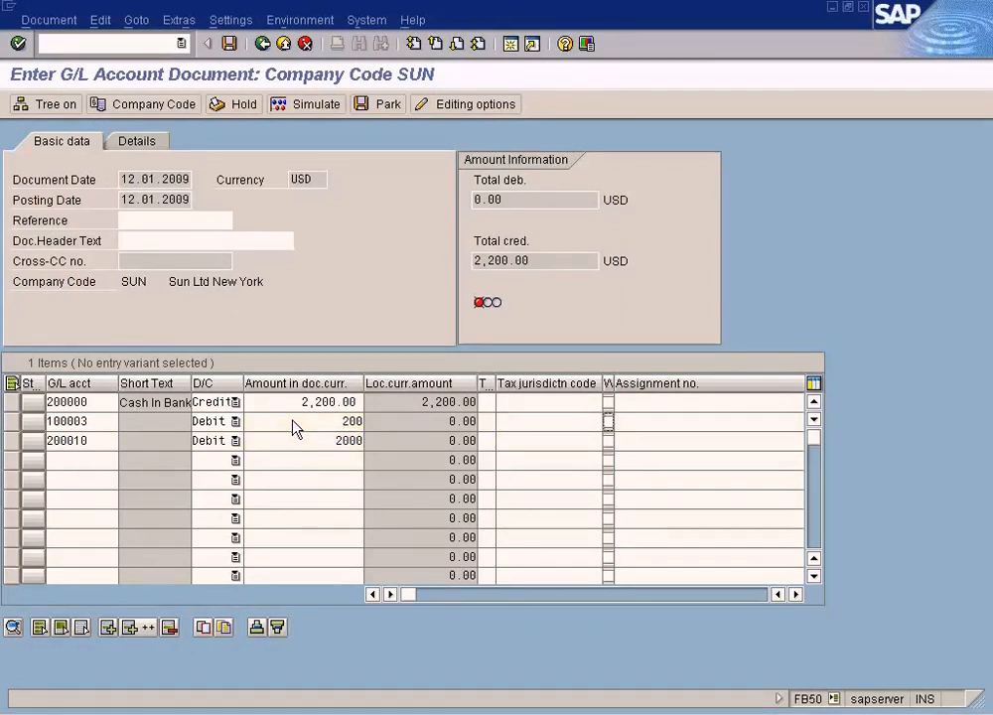
{"action": "key", "text": "Tab"}
{"action": "key", "text": "Tab"}
{"action": "key", "text": "Tab"}
{"action": "key", "text": "Tab"}
{"action": "key", "text": "Tab"}
{"action": "key", "text": "Tab"}
{"action": "key", "text": "Tab"}
{"action": "key", "text": "Tab"}
{"action": "key", "text": "Tab"}
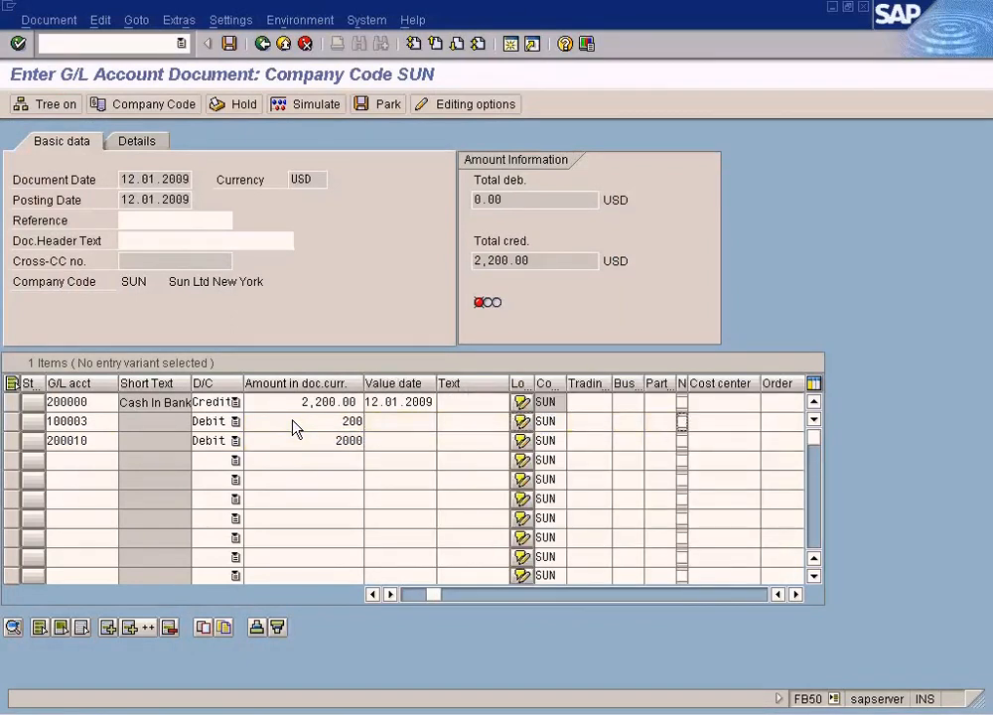
{"action": "key", "text": "Tab"}
{"action": "key", "text": "Tab"}
{"action": "key", "text": "Tab"}
{"action": "key", "text": "Tab"}
{"action": "key", "text": "Tab"}
{"action": "key", "text": "Tab"}
{"action": "key", "text": "Tab"}
{"action": "key", "text": "Tab"}
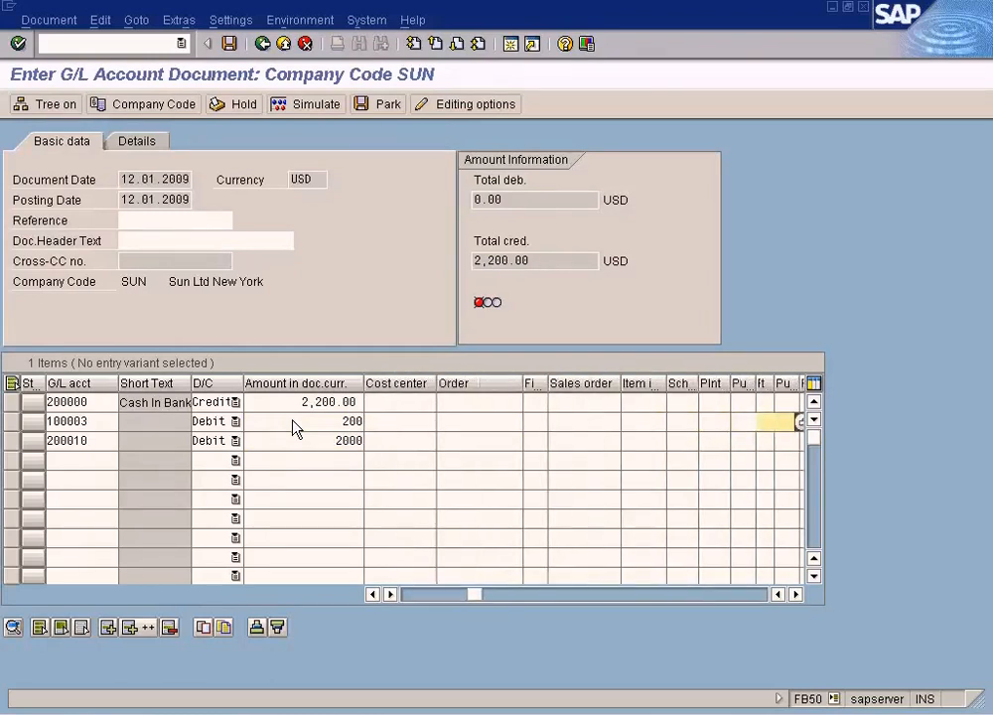
{"action": "key", "text": "Tab"}
{"action": "key", "text": "F4"}
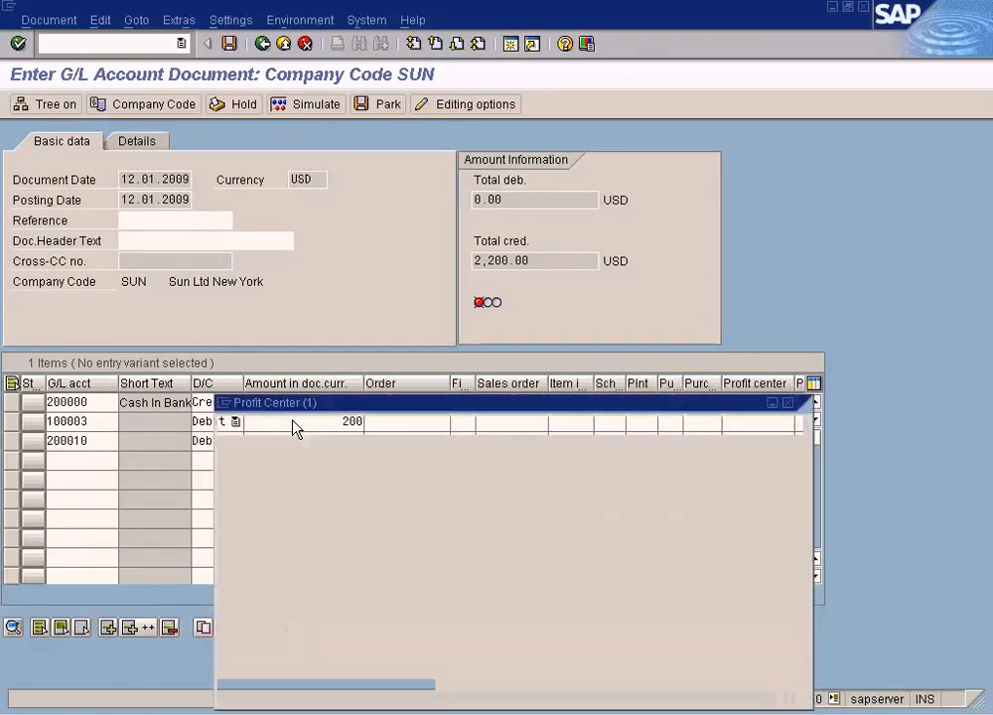
{"action": "key", "text": "F4"}
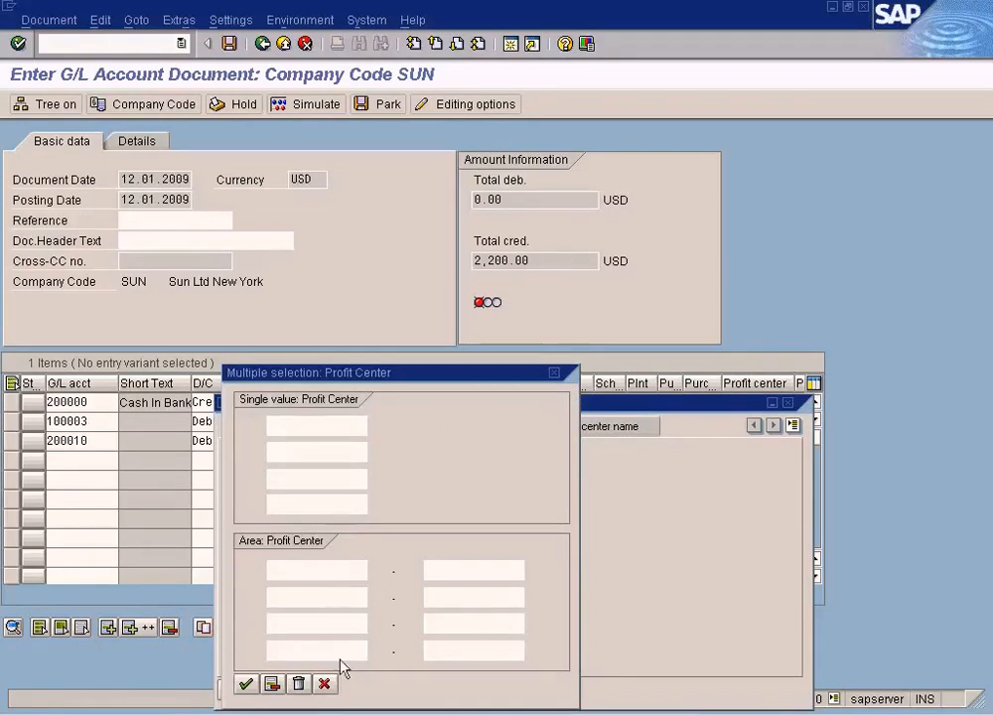
{"action": "left_click", "coordinate": [324, 683]}
{"action": "left_click", "coordinate": [228, 688]}
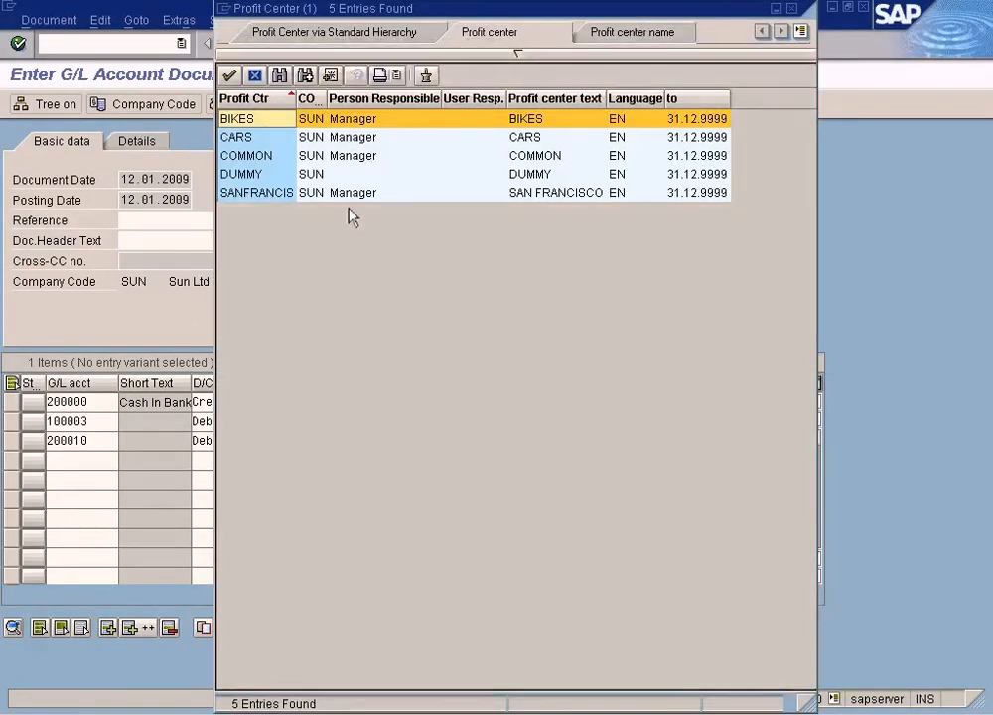
{"action": "double_click", "coordinate": [347, 193]}
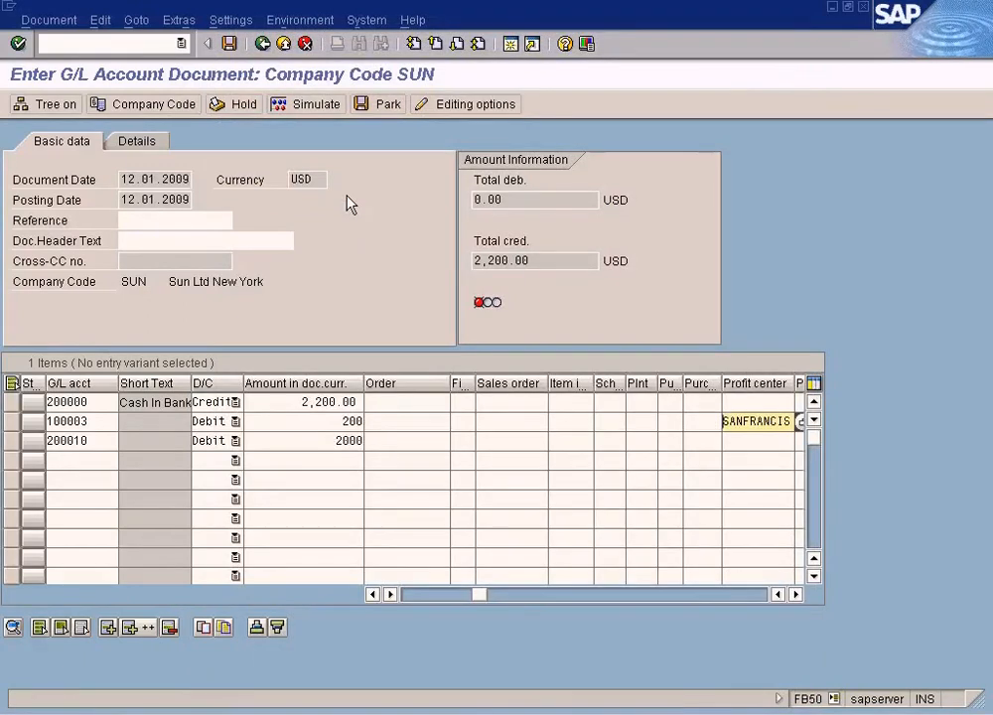
{"action": "key", "text": "End"}
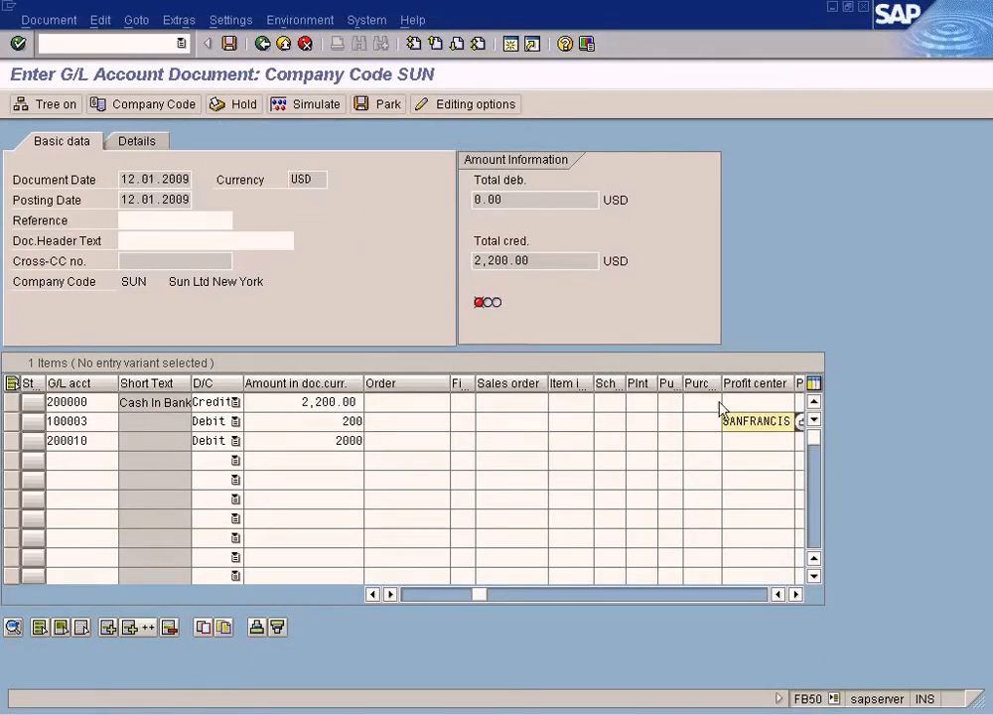
Step: Assign profit center SANFRANCIS to the Stocks account 200010 item
{"action": "left_click", "coordinate": [746, 443]}
{"action": "type", "text": "SANFRANCIS"}
{"action": "left_click", "coordinate": [97, 423]}
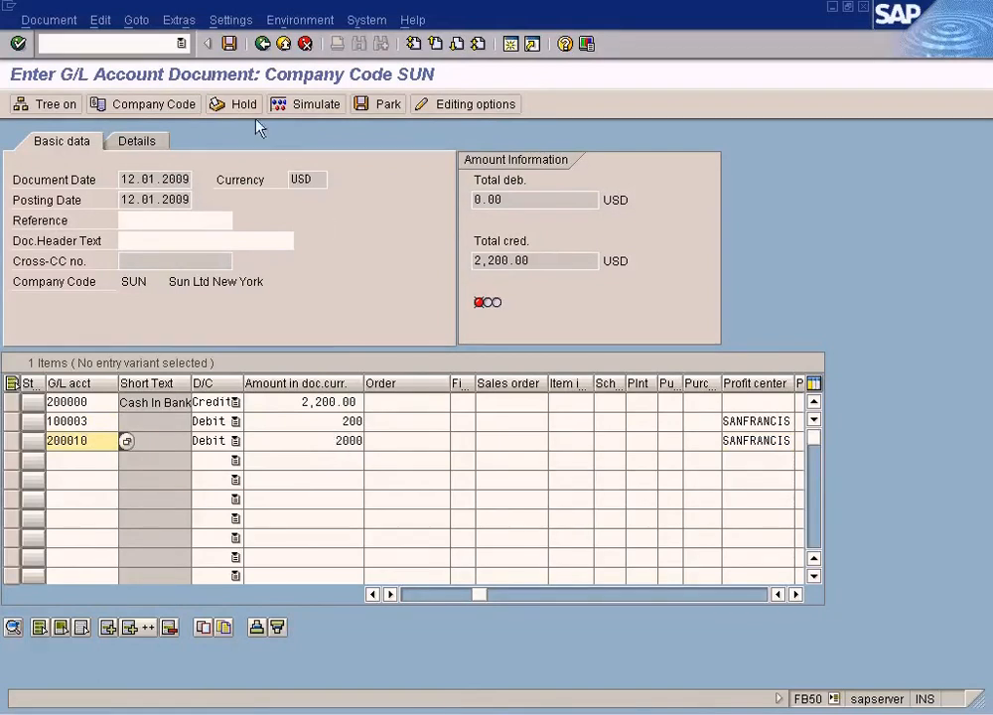
Step: Enter the assignment "test" for both the Building and Stocks items and post the G/L document
{"action": "left_click", "coordinate": [229, 45]}
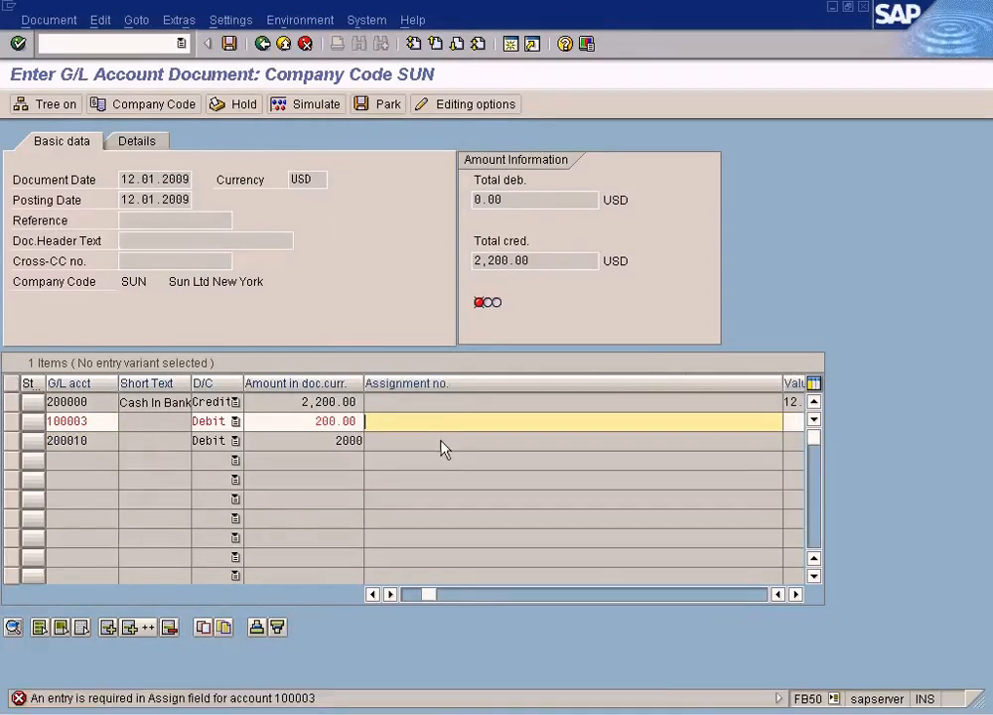
{"action": "type", "text": "test"}
{"action": "key", "text": "Return"}
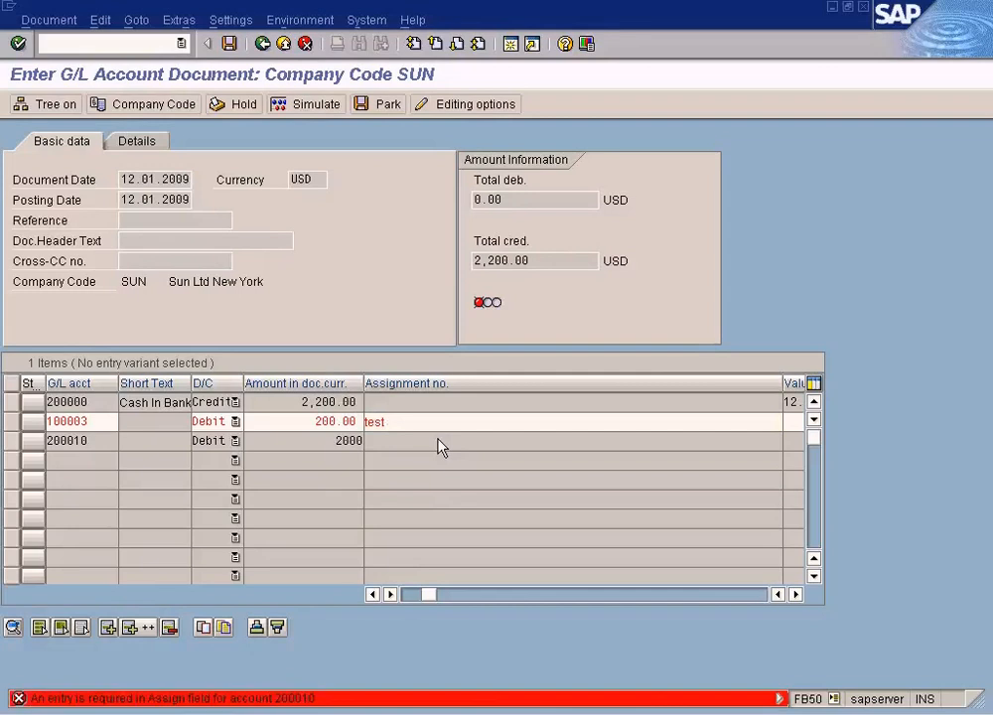
{"action": "type", "text": "test"}
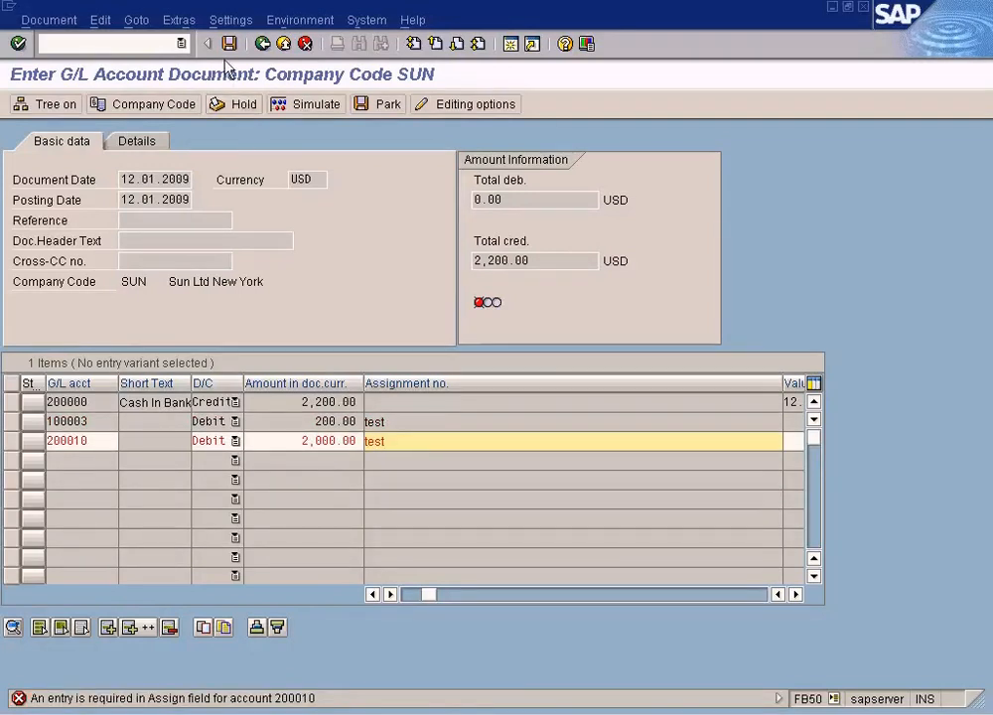
{"action": "left_click", "coordinate": [230, 44]}
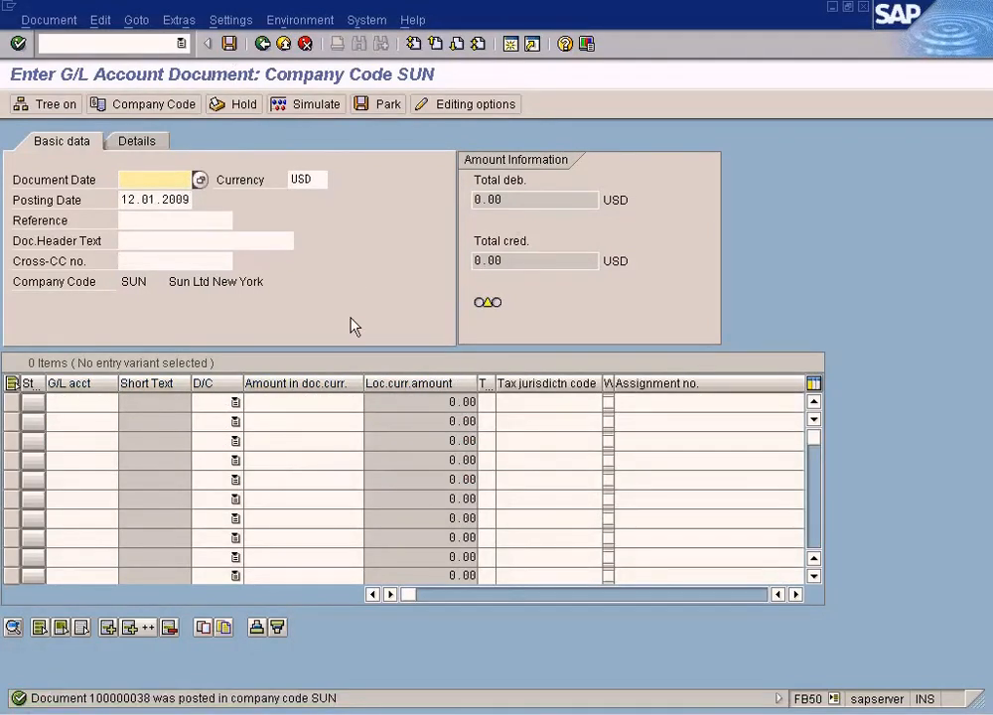
Step: Bring up the updated Profit Center: Actual Line Items report and examine the amount of each SANFRANCIS posting
{"action": "left_click", "coordinate": [333, 713]}
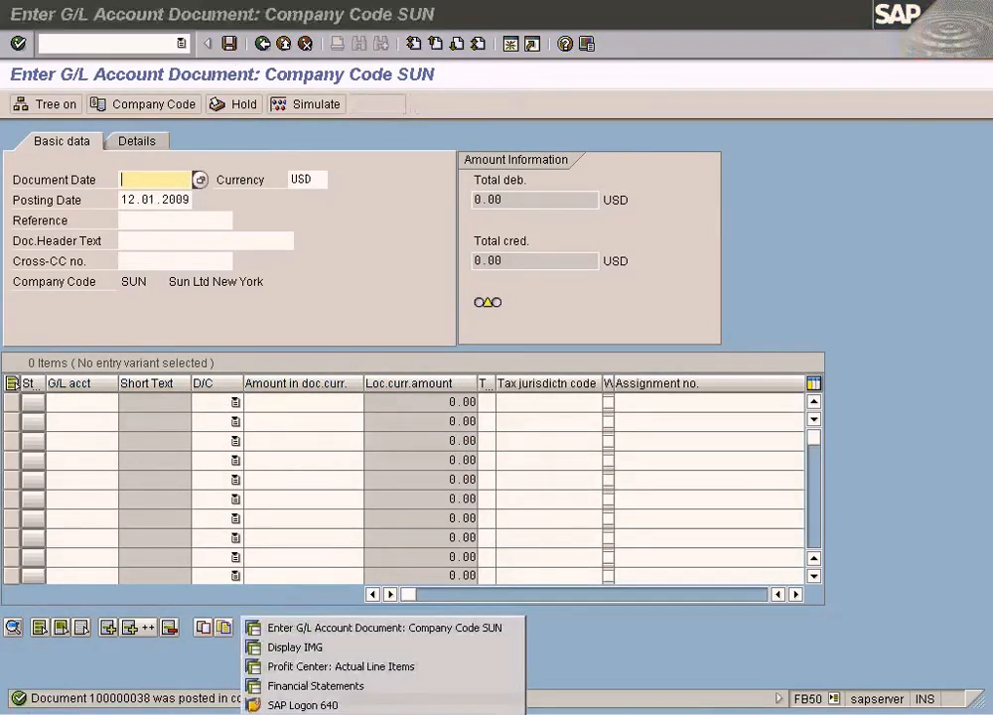
{"action": "left_click", "coordinate": [336, 669]}
{"action": "left_click", "coordinate": [20, 104]}
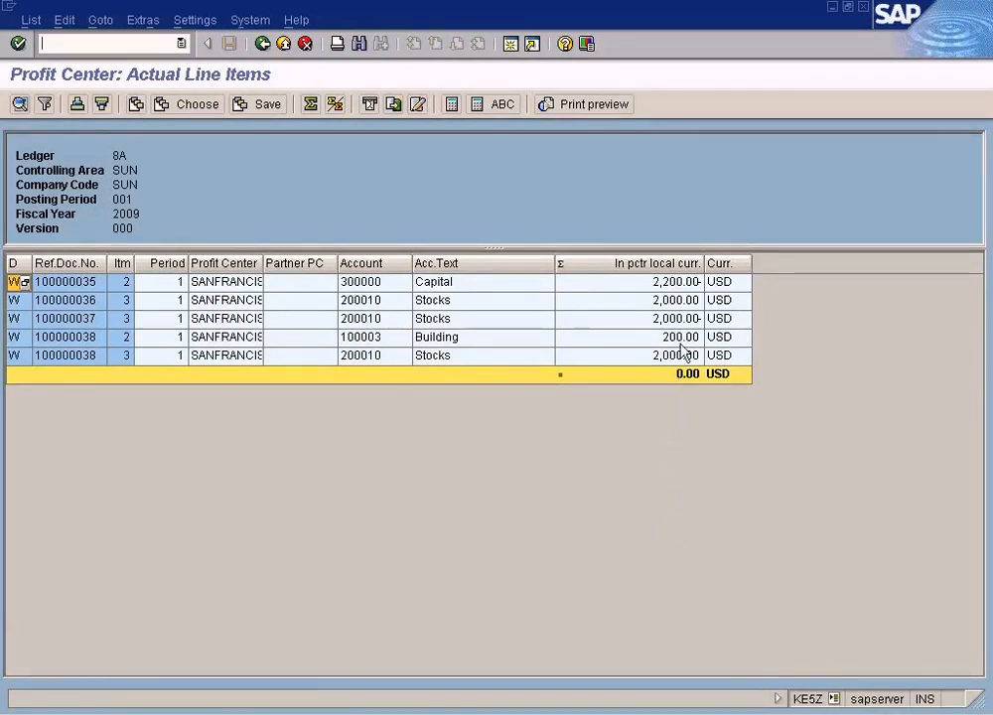
{"action": "left_click", "coordinate": [677, 284]}
{"action": "left_click", "coordinate": [677, 301]}
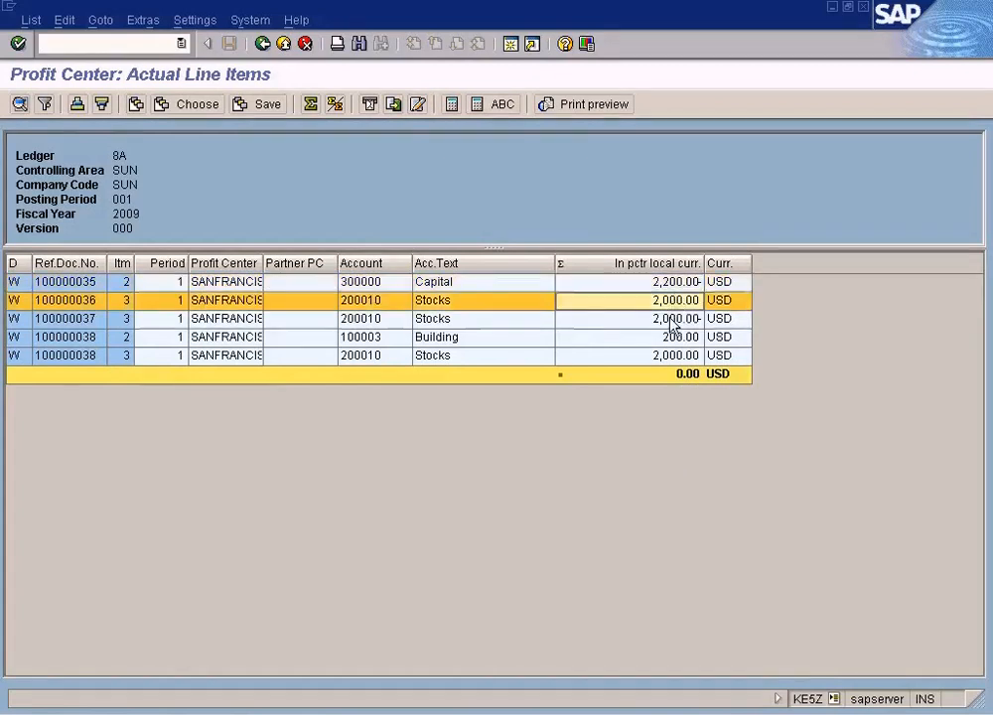
{"action": "left_click", "coordinate": [673, 321]}
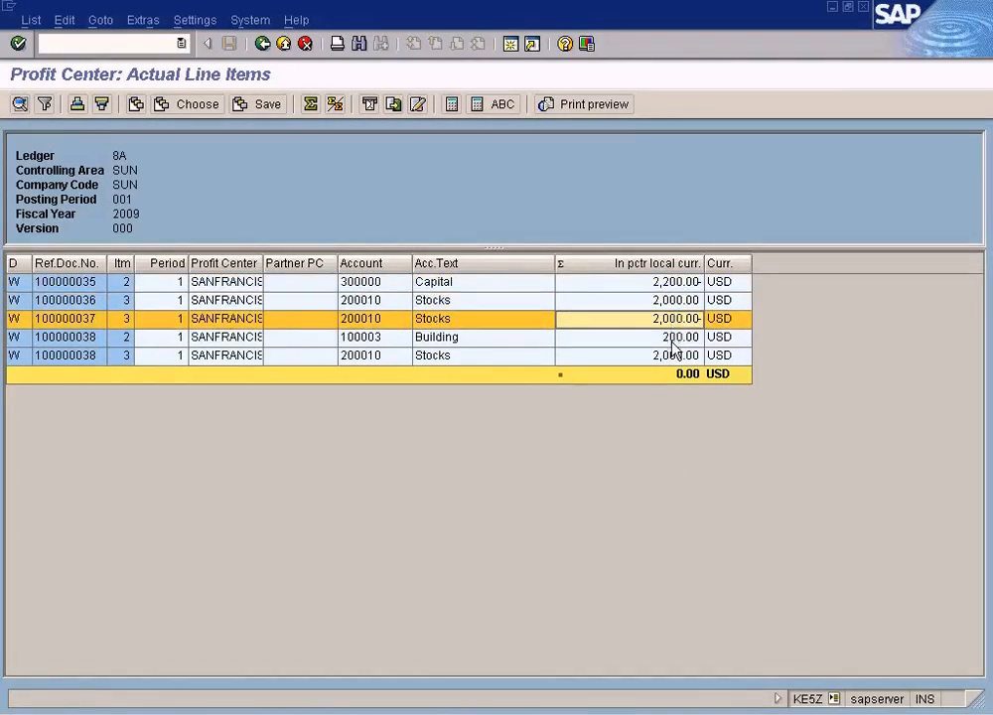
{"action": "left_click", "coordinate": [674, 337]}
{"action": "left_click", "coordinate": [676, 357]}
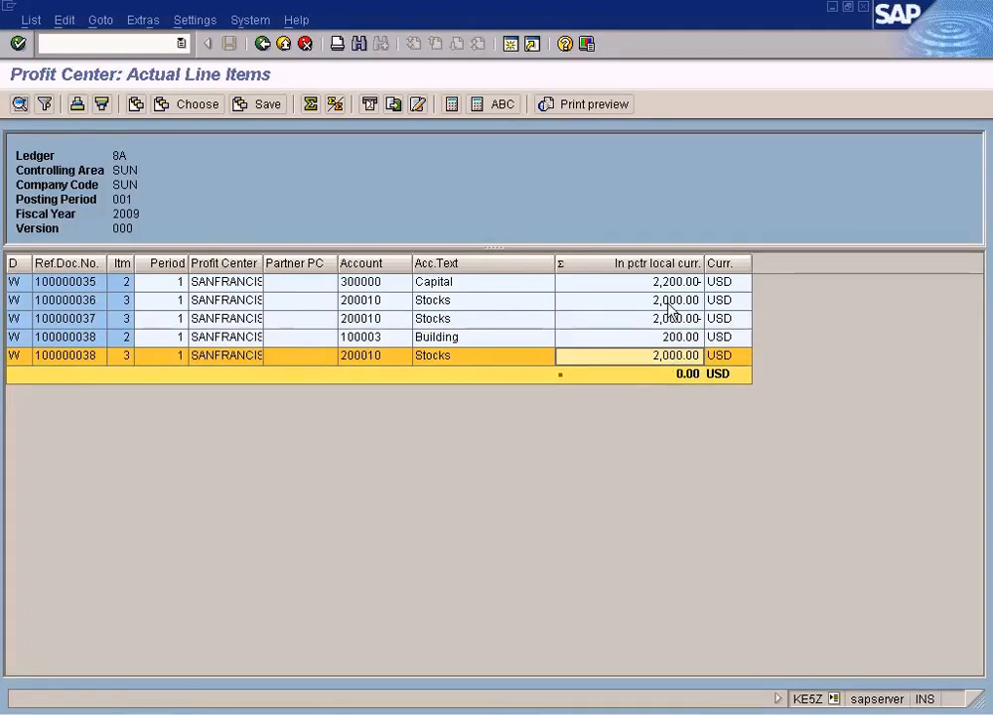
{"action": "left_click", "coordinate": [659, 318]}
{"action": "left_click", "coordinate": [661, 302]}
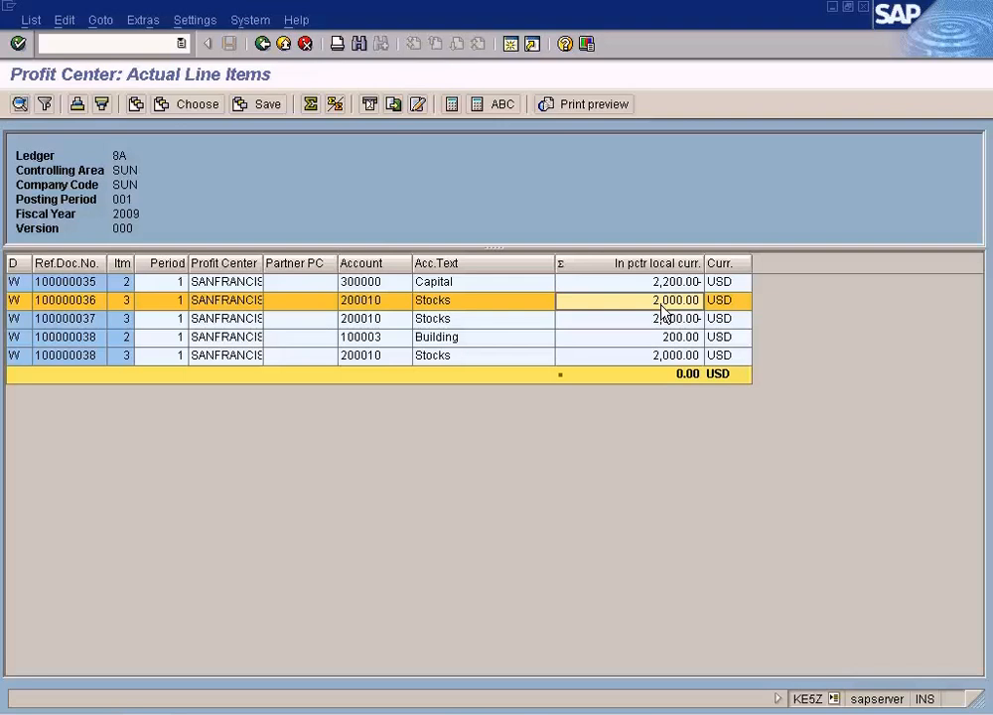
Step: Subtotal the profit center line items by account
{"action": "left_click", "coordinate": [381, 264]}
{"action": "left_click", "coordinate": [336, 107]}
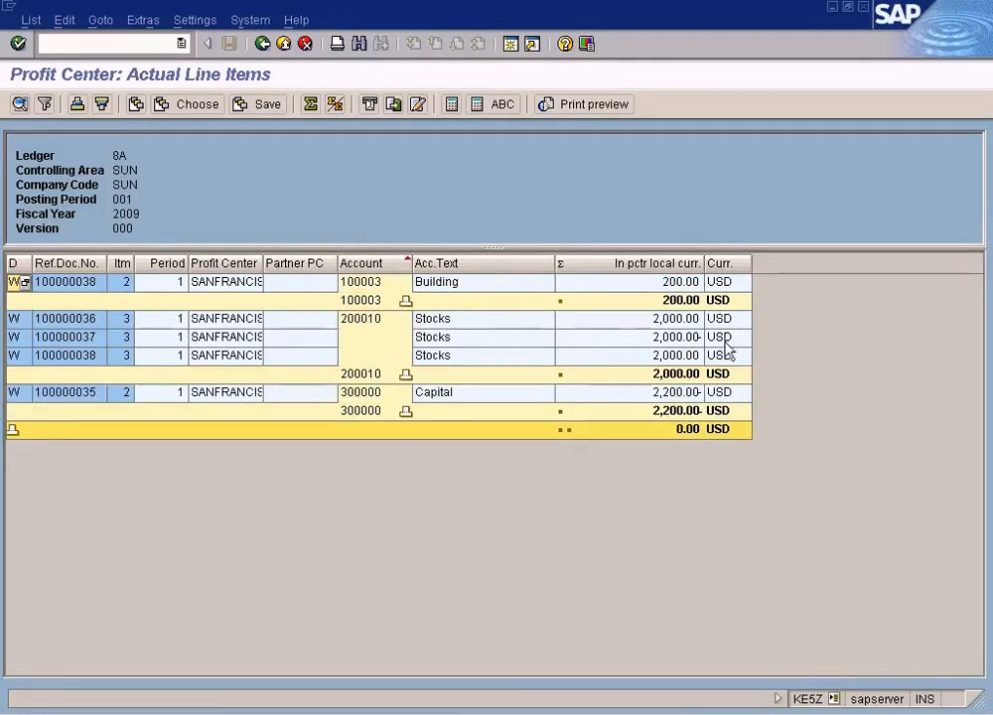
Step: Examine the Building, Stocks and Capital subtotals and the individual Stocks postings behind them
{"action": "left_click", "coordinate": [693, 373]}
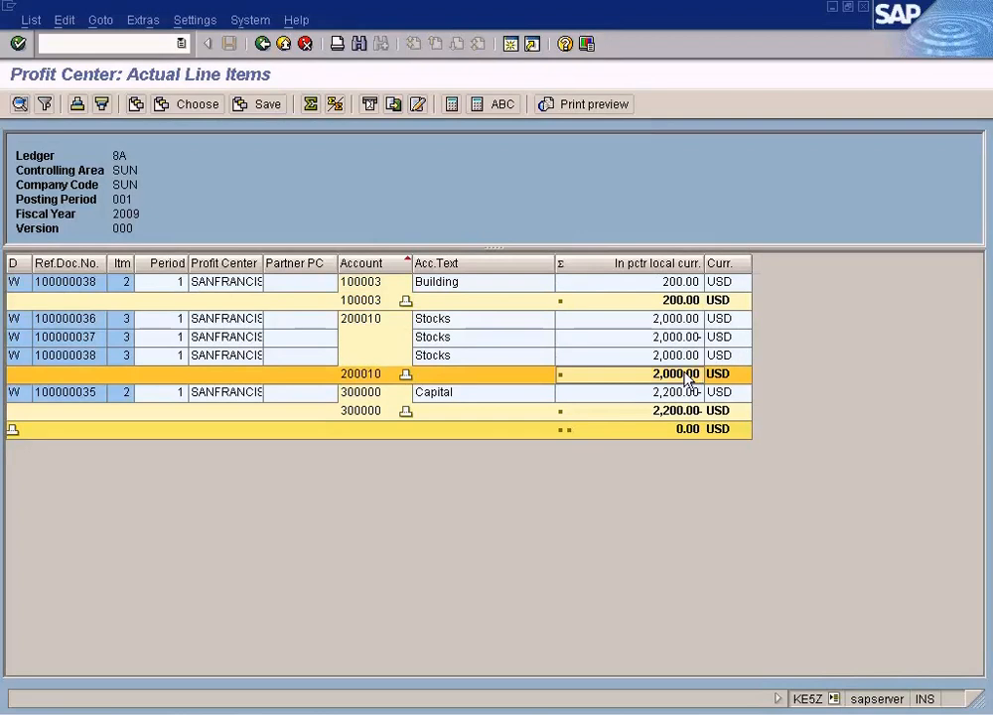
{"action": "left_click", "coordinate": [685, 303]}
{"action": "left_click", "coordinate": [691, 372]}
{"action": "left_click", "coordinate": [690, 299]}
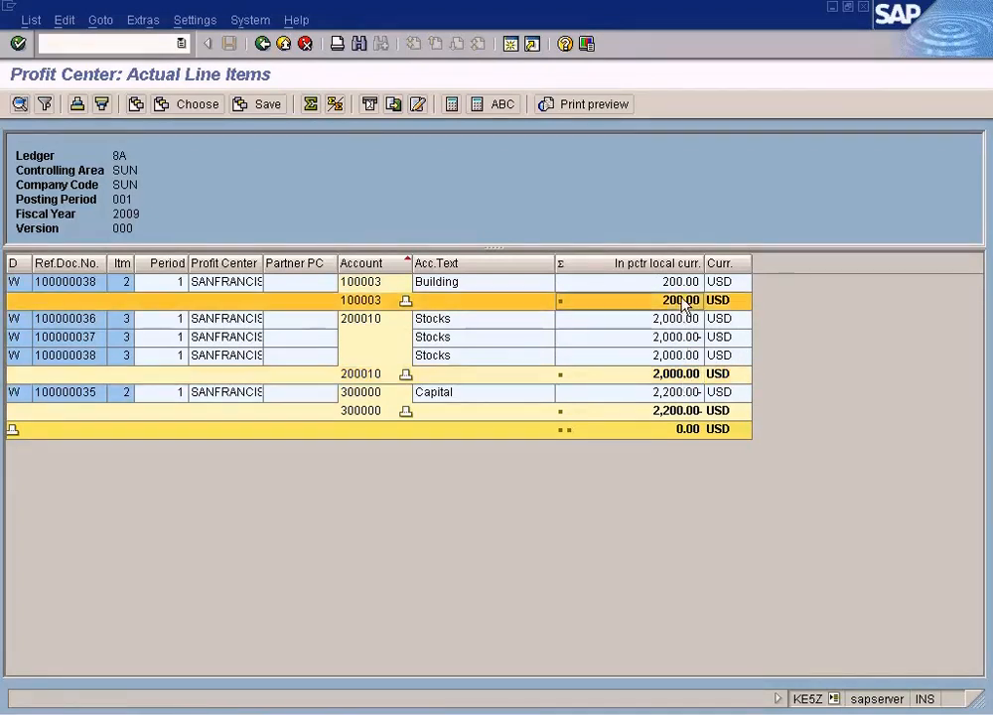
{"action": "left_click", "coordinate": [683, 410]}
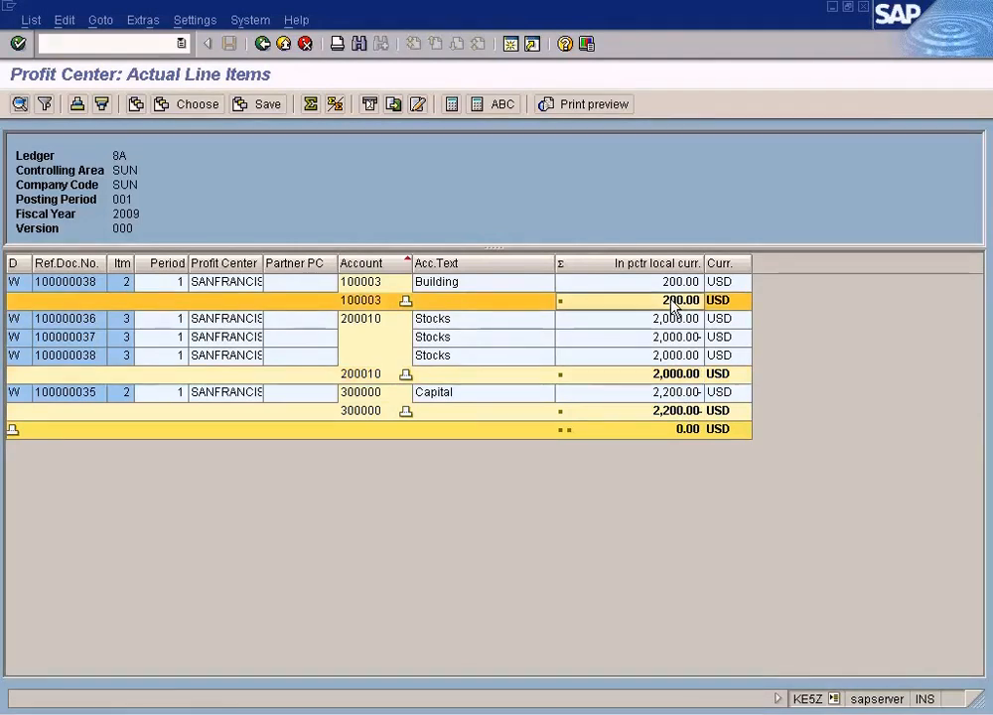
{"action": "left_click", "coordinate": [685, 322]}
{"action": "left_click", "coordinate": [685, 335]}
{"action": "left_click", "coordinate": [685, 321]}
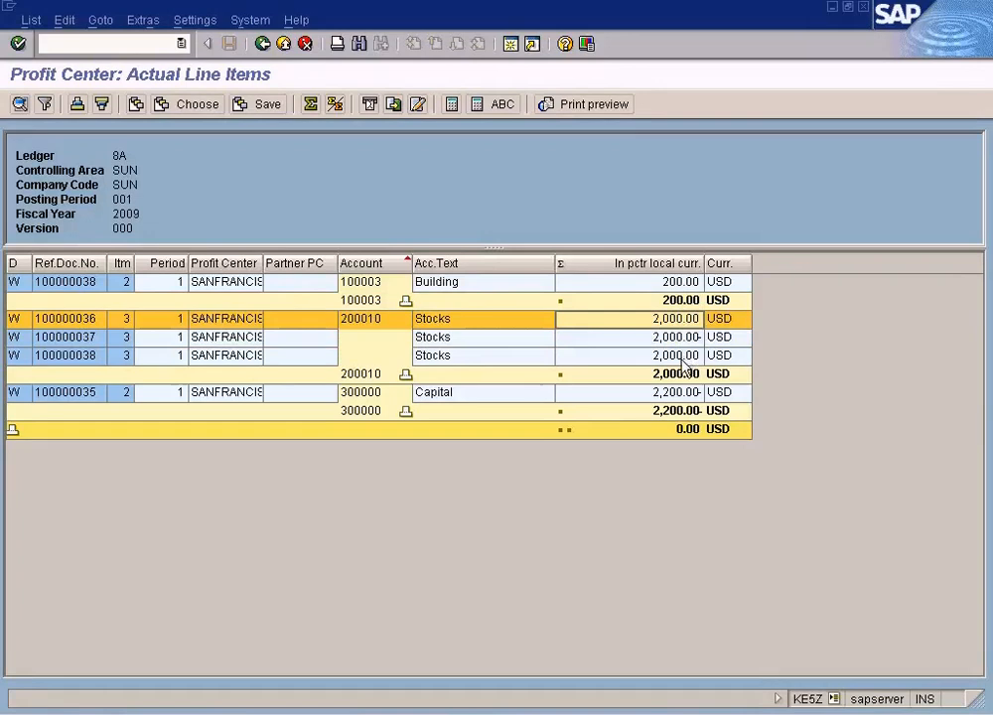
{"action": "left_click", "coordinate": [683, 359]}
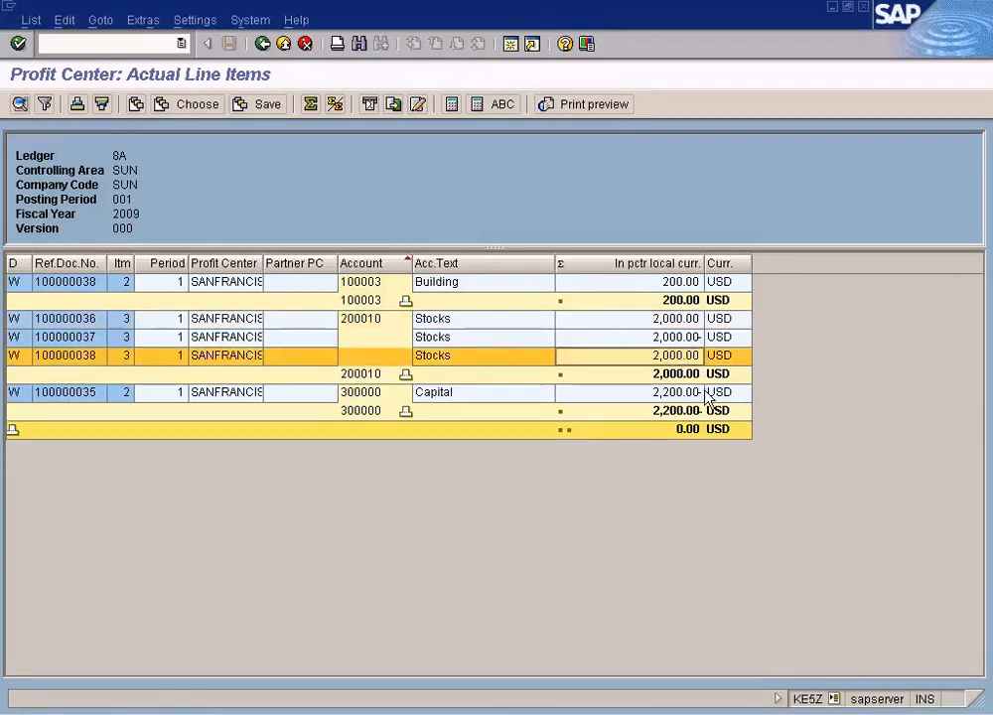
Step: Switch to the Profit Center As An Investment Center diagram in Paint and mark the San Francisco Branch balance sheet
{"action": "left_click", "coordinate": [517, 711]}
{"action": "left_click", "coordinate": [514, 535]}
{"action": "left_click_drag", "start_coordinate": [235, 390], "coordinate": [688, 524]}
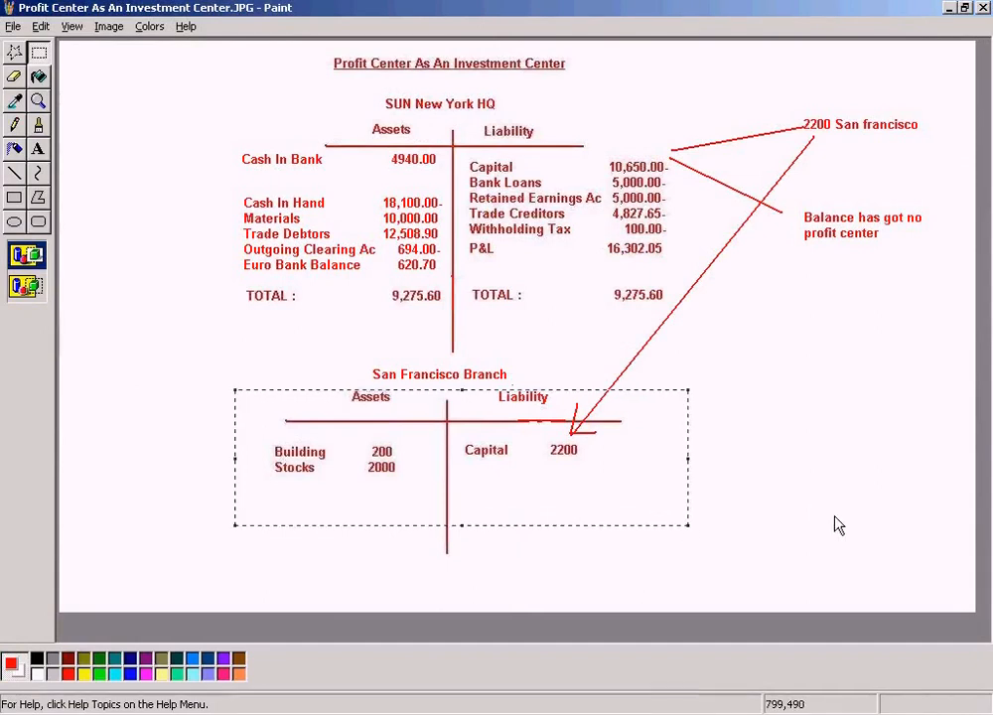
Step: Compare the Capital account 300000 subtotal in the SAP report with the branch's Capital entry, marking that entry in the Paint diagram
{"action": "key", "text": "alt+Tab"}
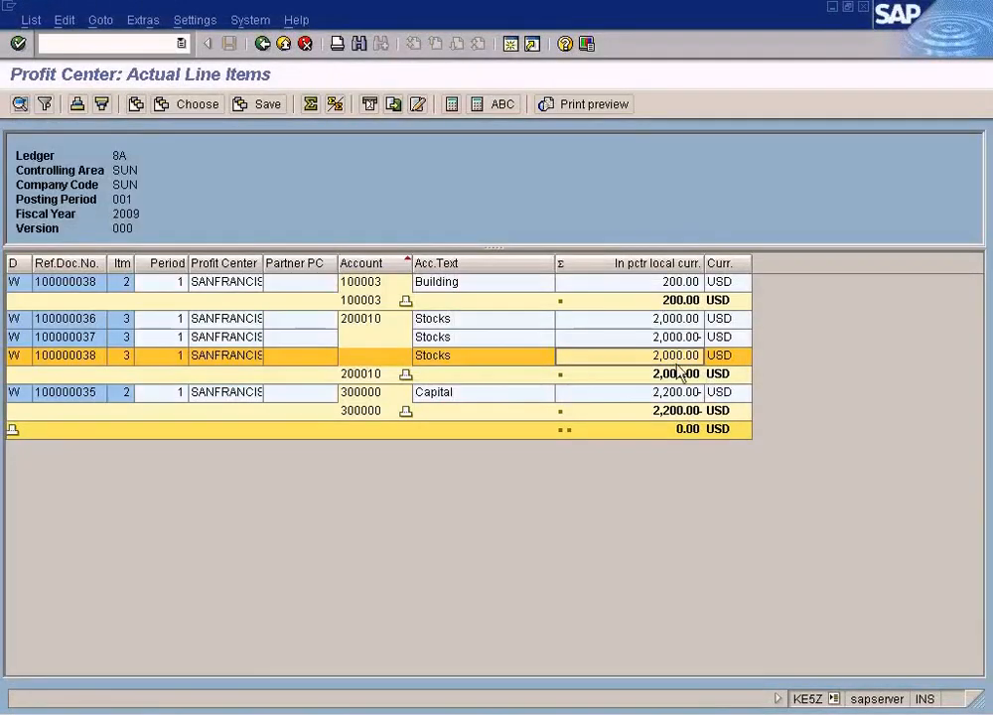
{"action": "left_click", "coordinate": [697, 412]}
{"action": "key", "text": "alt+Tab"}
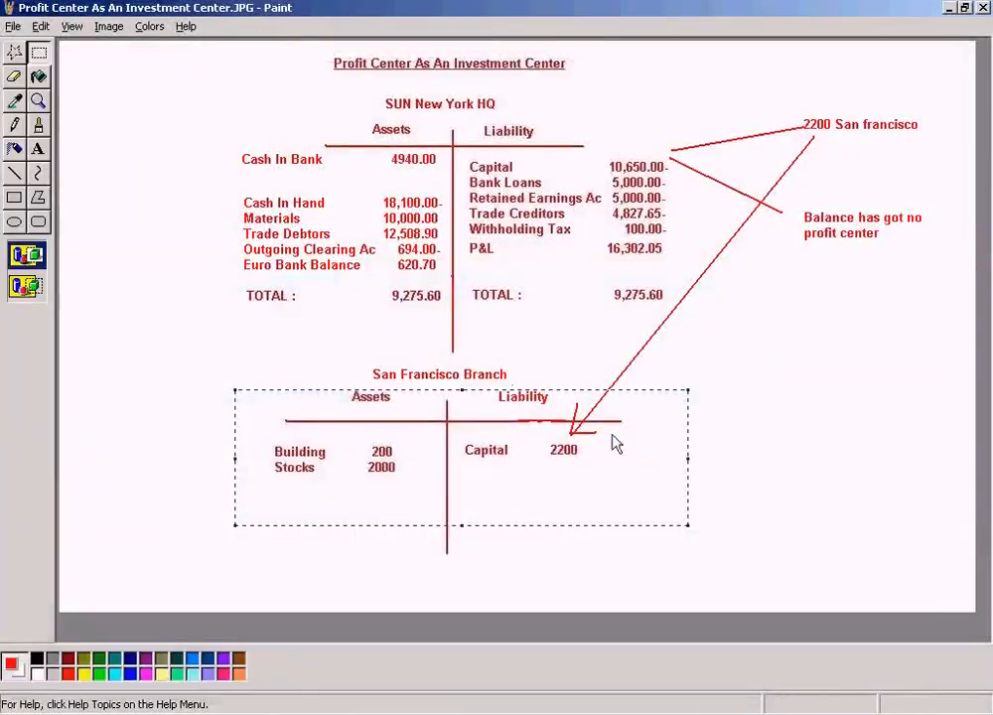
{"action": "left_click", "coordinate": [714, 477]}
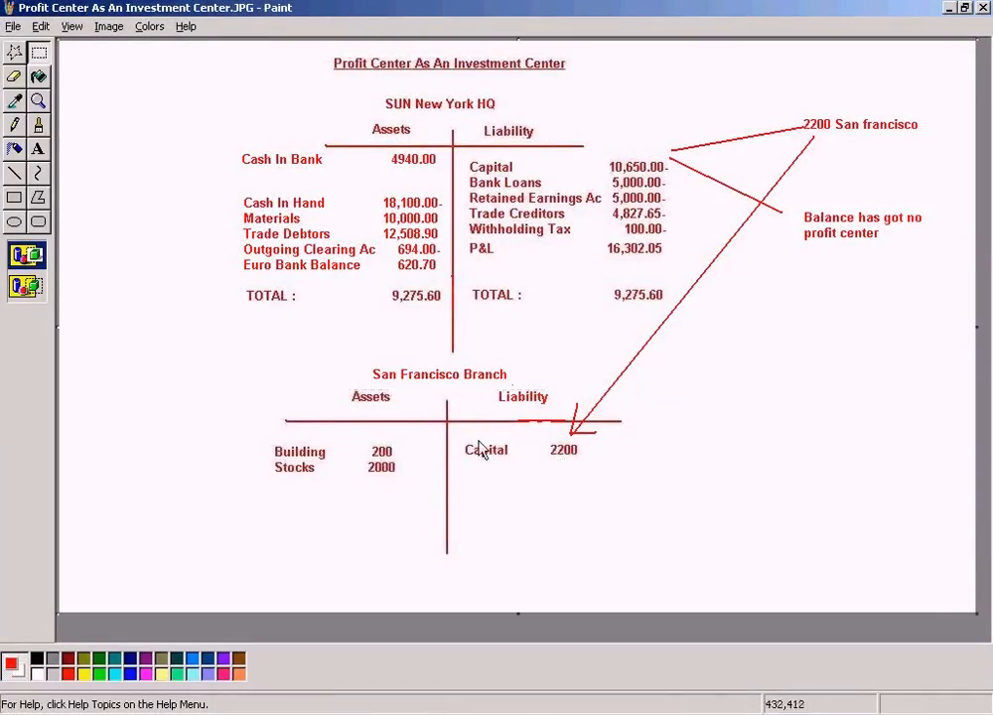
{"action": "left_click_drag", "start_coordinate": [458, 434], "coordinate": [599, 471]}
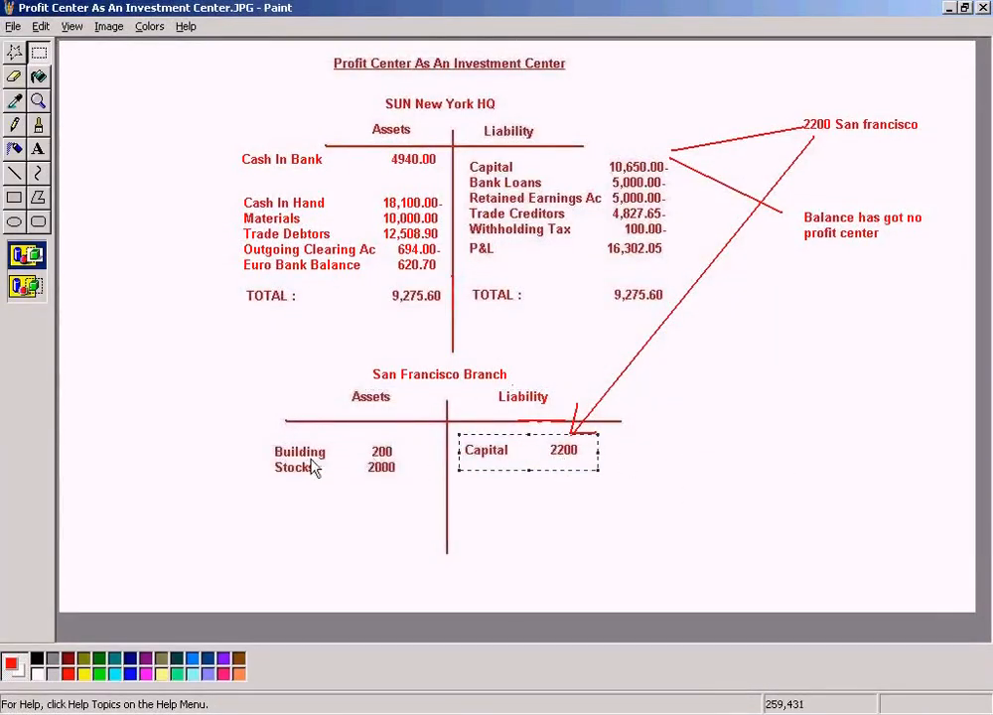
Step: Compare the Building and Stocks subtotals in the SAP report with the San Francisco Branch assets in the Paint diagram
{"action": "key", "text": "alt+Tab"}
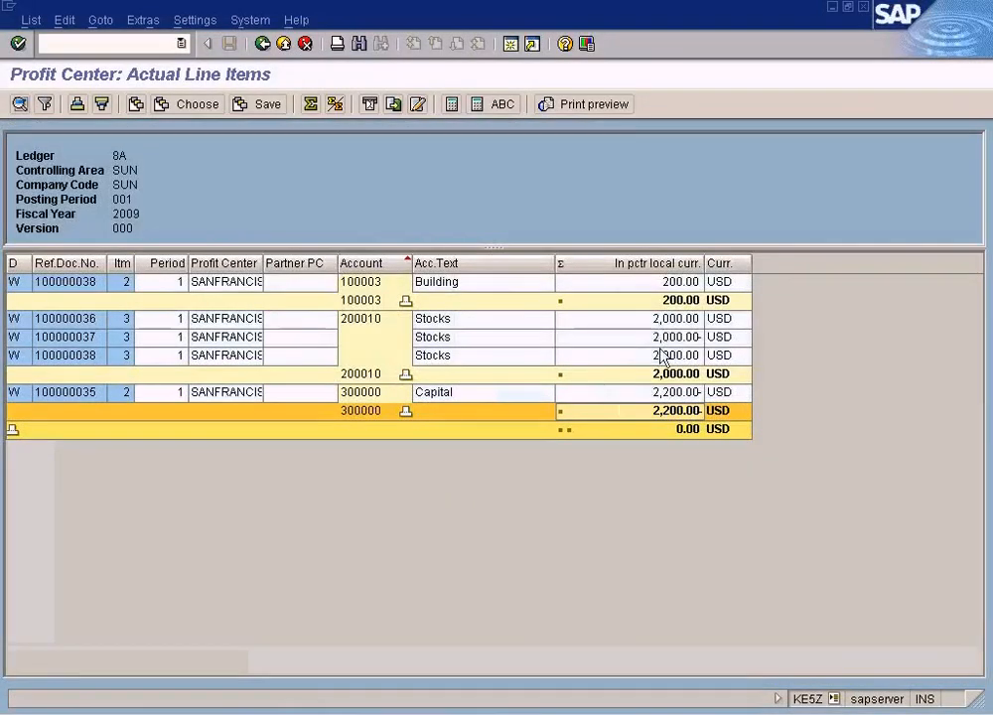
{"action": "left_click", "coordinate": [663, 375]}
{"action": "left_click", "coordinate": [671, 298]}
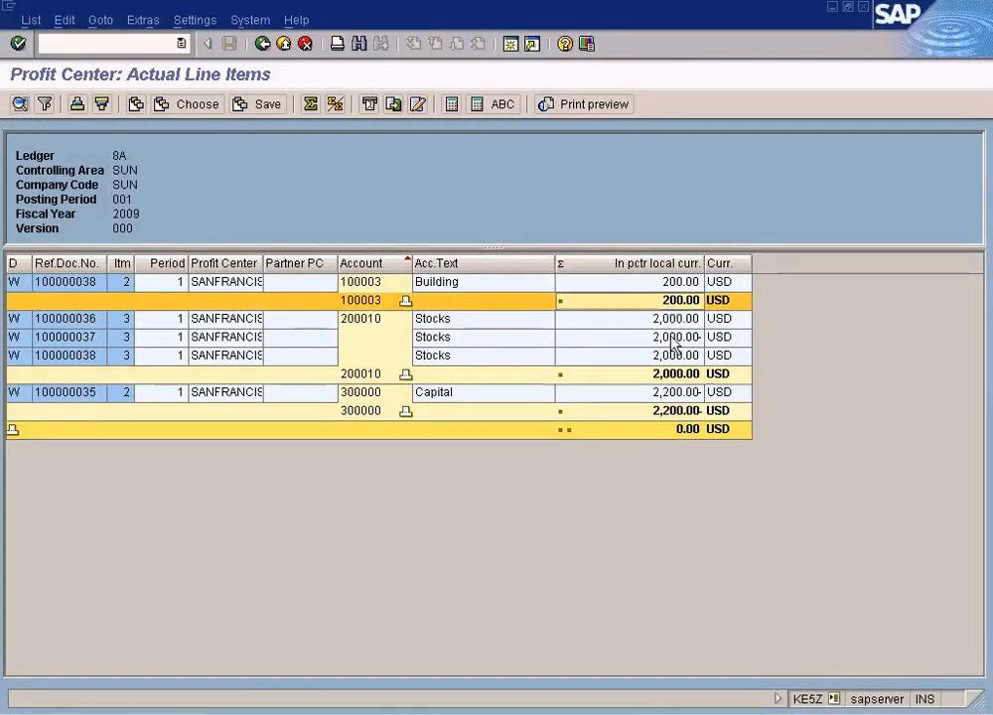
{"action": "left_click", "coordinate": [675, 377]}
{"action": "left_click", "coordinate": [664, 299]}
{"action": "key", "text": "alt+Tab"}
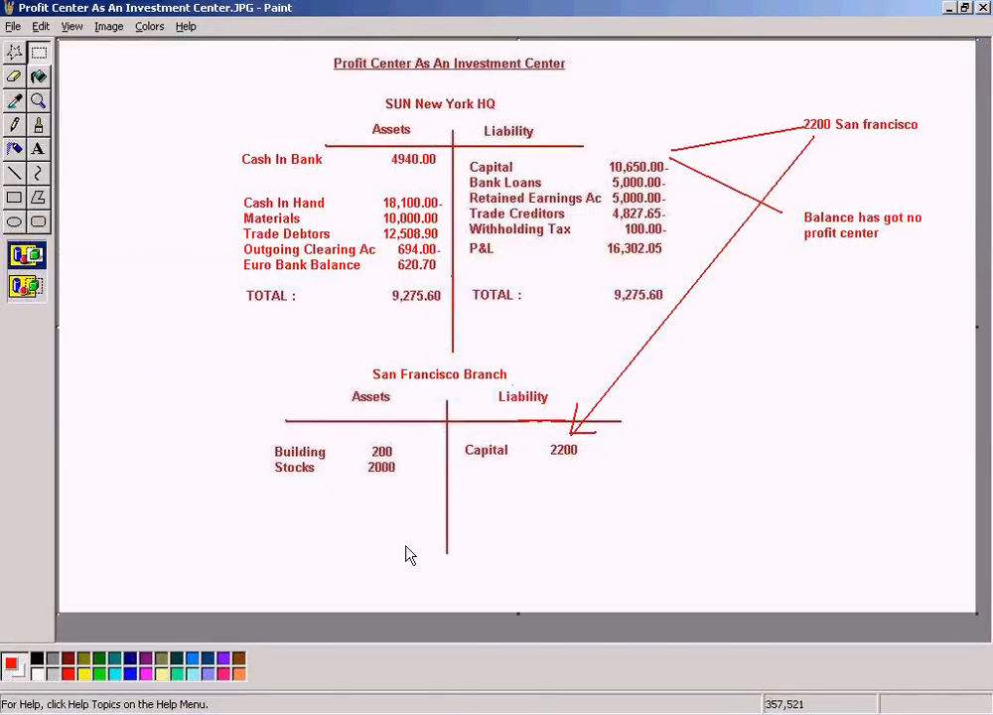
{"action": "key", "text": "alt+Tab"}
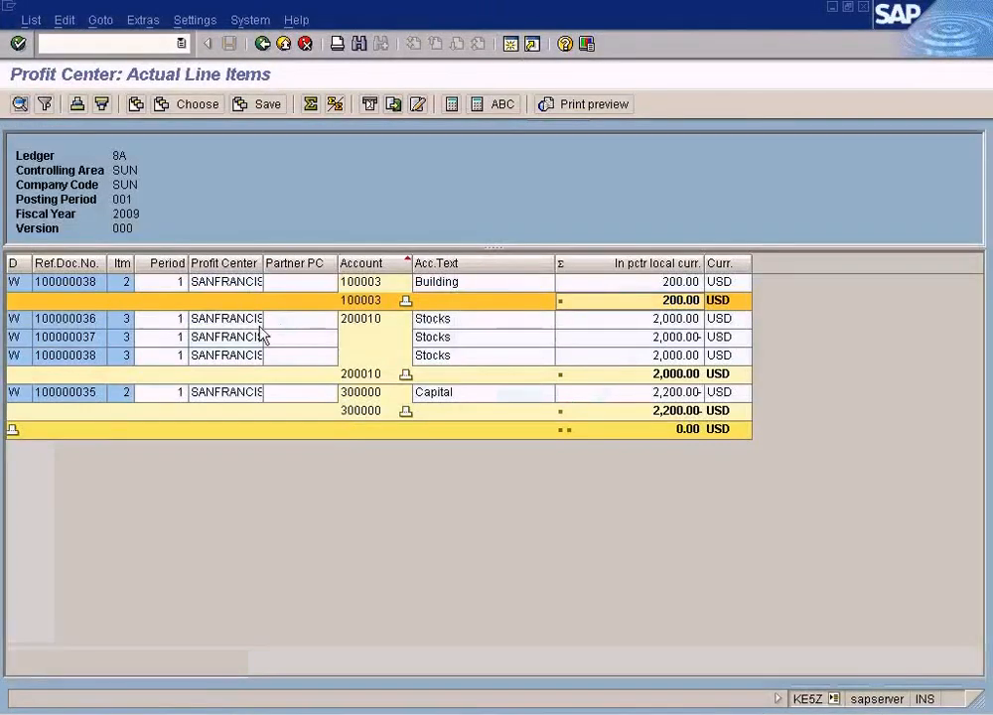
{"action": "key", "text": "alt+Tab"}
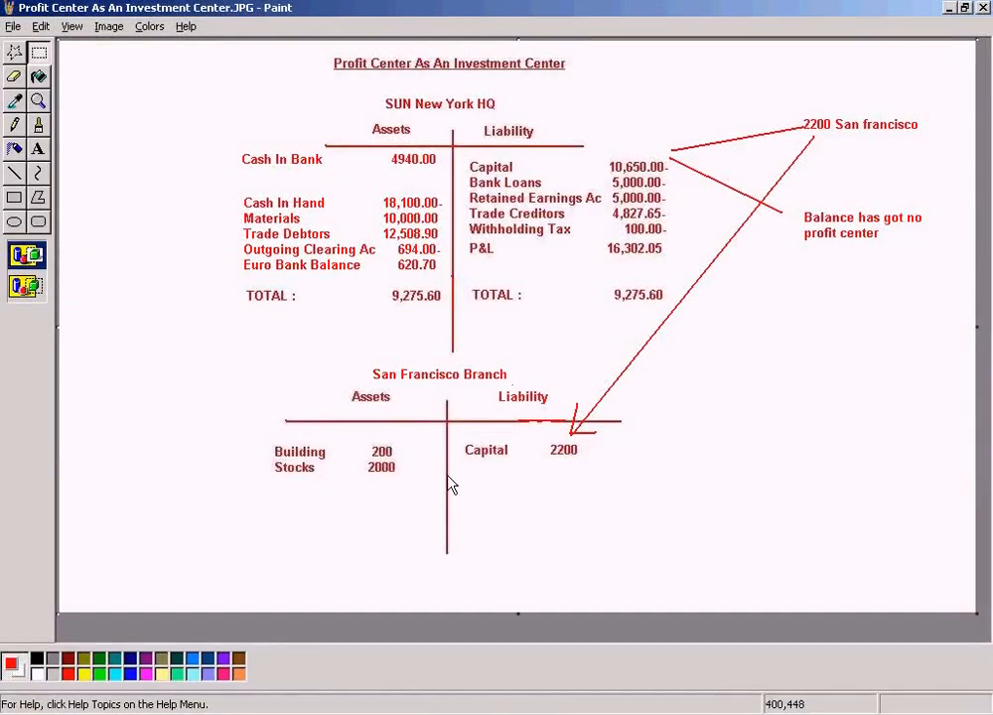
Step: Recheck the line item report against the branch diagram and open G/L account document entry (FB50) for company code SUN
{"action": "key", "text": "alt+Tab"}
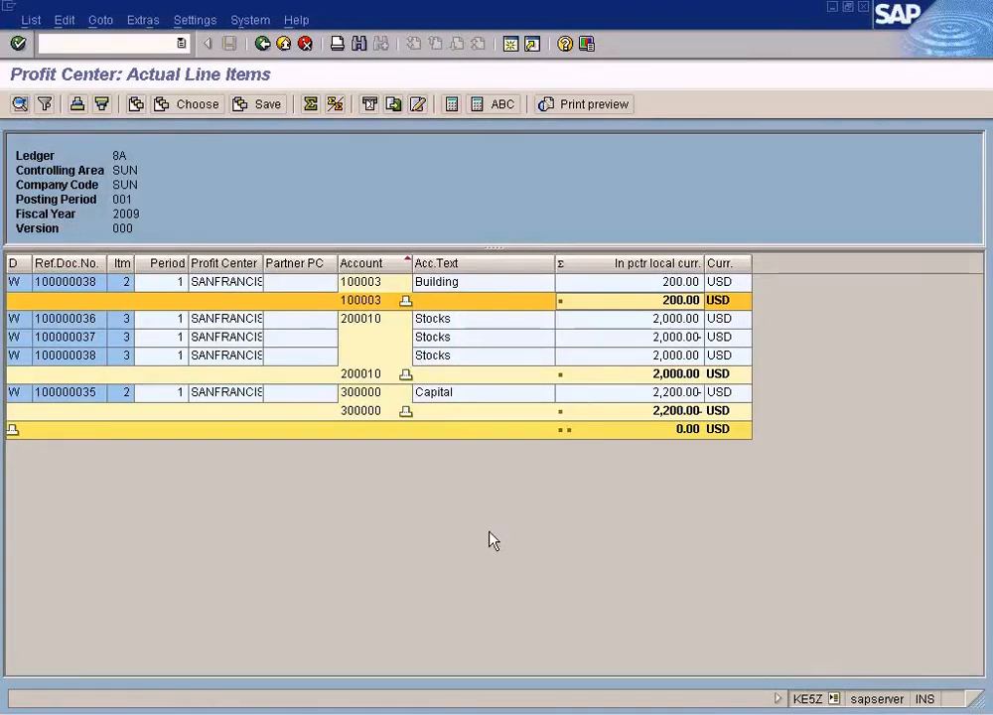
{"action": "key", "text": "alt+Tab"}
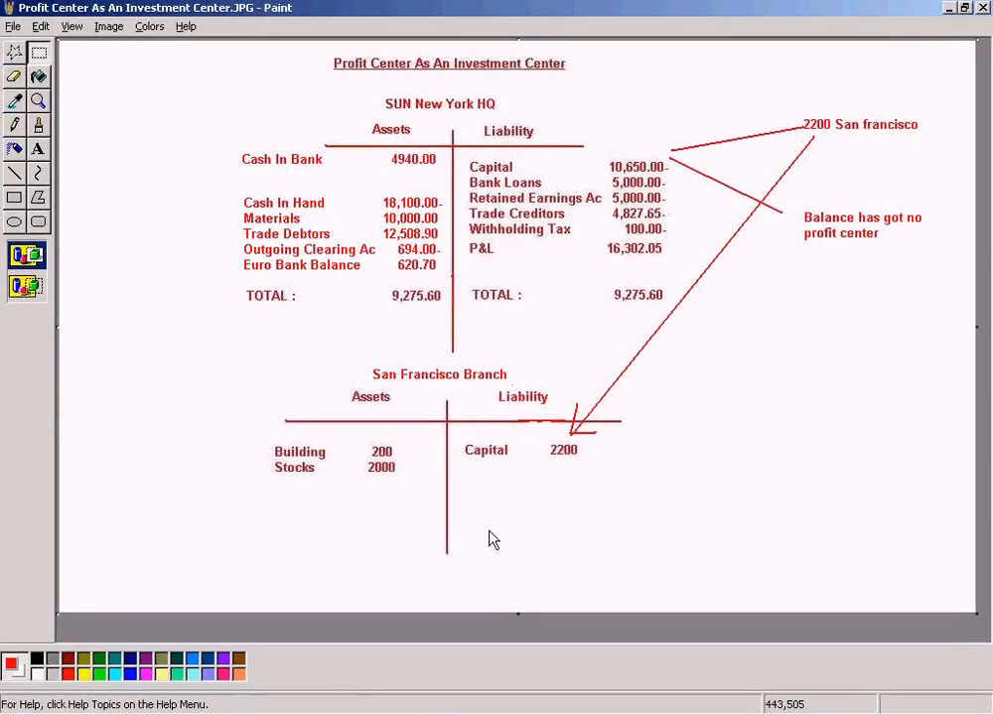
{"action": "key", "text": "alt+Tab"}
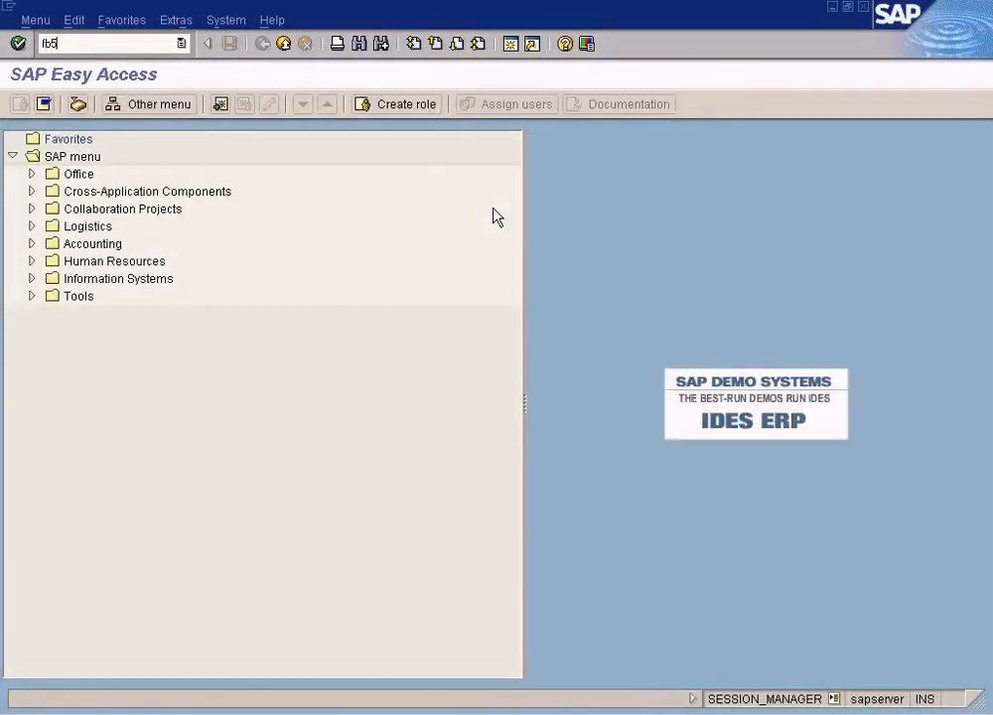
{"action": "key", "text": "Return"}
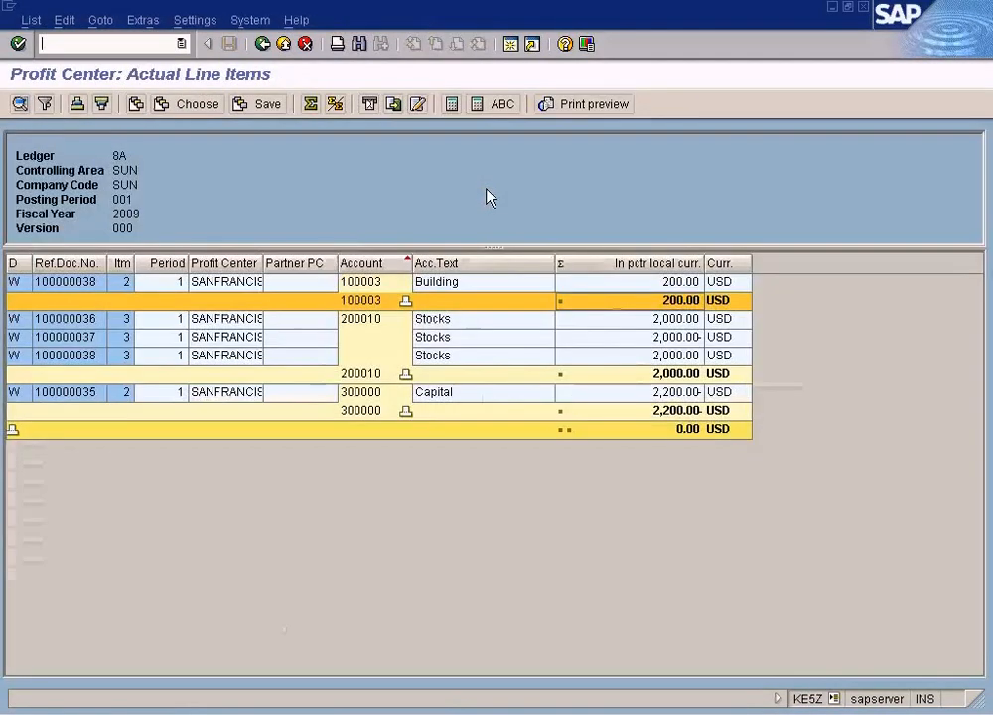
{"action": "key", "text": "alt+Tab"}
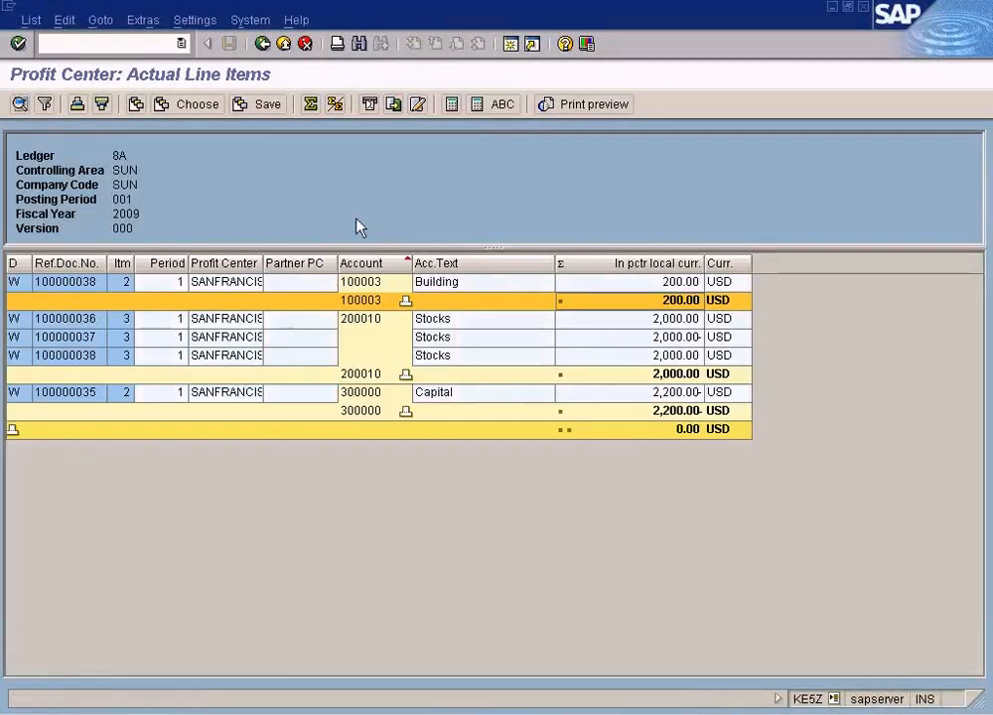
{"action": "key", "text": "alt+Tab"}
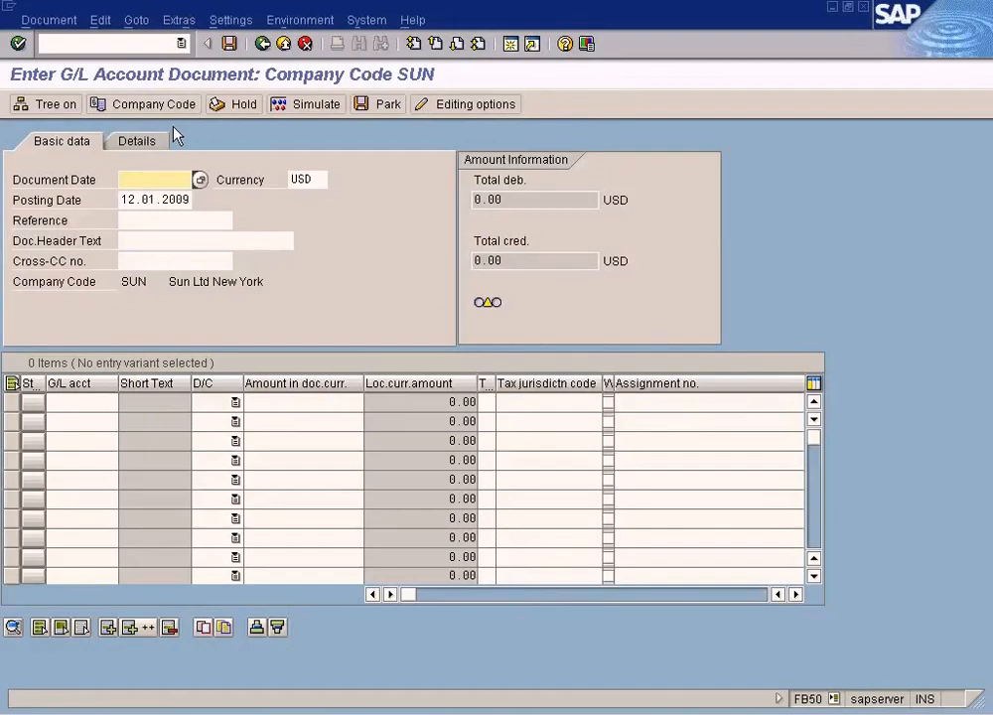
Step: Return to the Paint diagram and outline the whole San Francisco Branch balance sheet
{"action": "key", "text": "alt+Tab"}
{"action": "key", "text": "alt+Tab"}
{"action": "key", "text": "alt+Tab"}
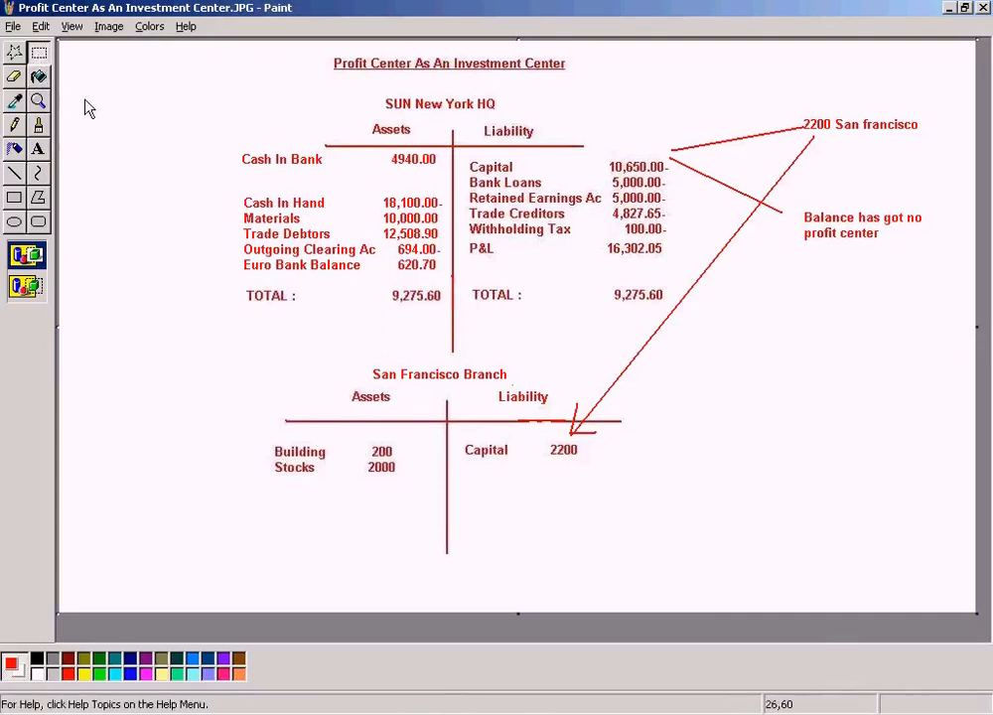
{"action": "left_click_drag", "start_coordinate": [246, 350], "coordinate": [669, 554]}
{"action": "left_click", "coordinate": [695, 511]}
{"action": "left_click_drag", "start_coordinate": [253, 363], "coordinate": [643, 517]}
{"action": "left_click", "coordinate": [640, 530]}
Step: Close both open G/L account document entry sessions in SAP and bring up the Display IMG session
{"action": "left_click", "coordinate": [314, 713]}
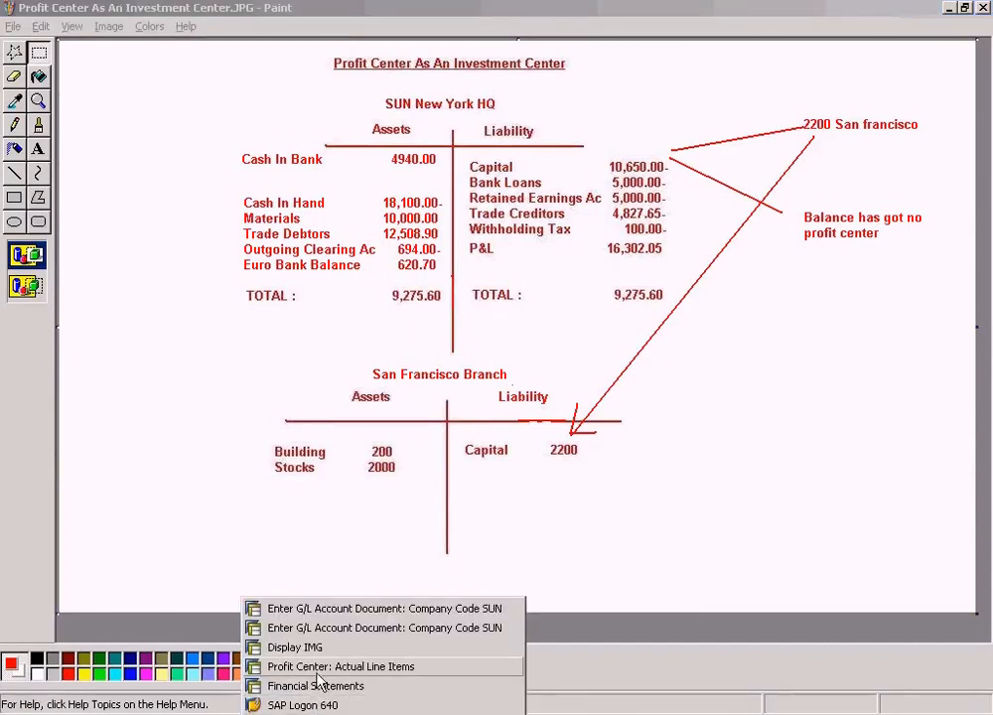
{"action": "left_click", "coordinate": [362, 627]}
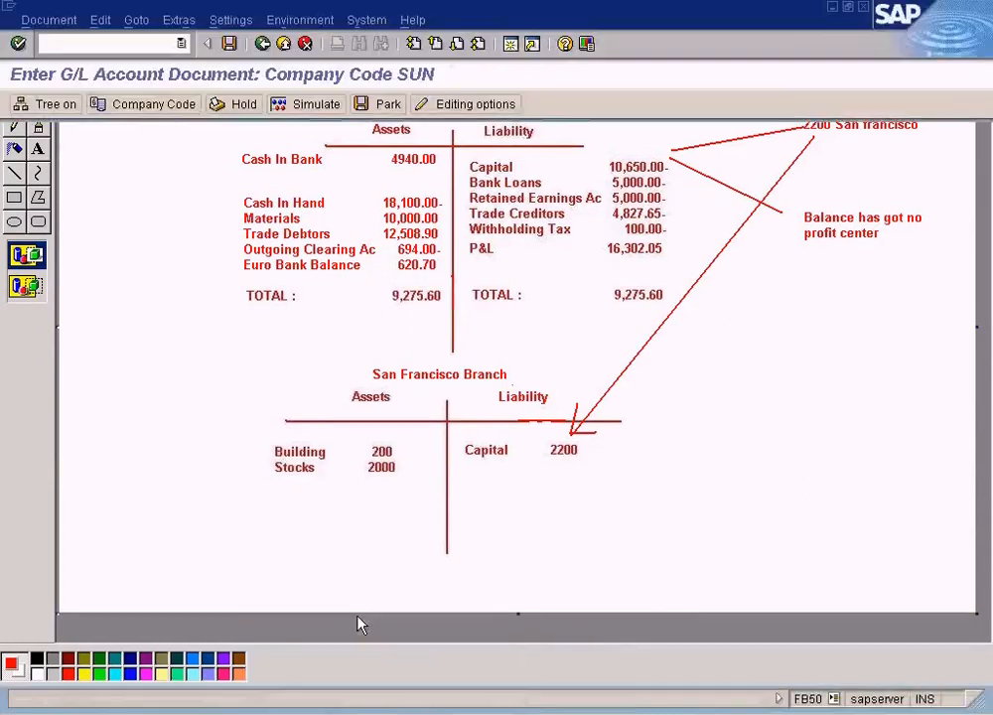
{"action": "left_click", "coordinate": [832, 7]}
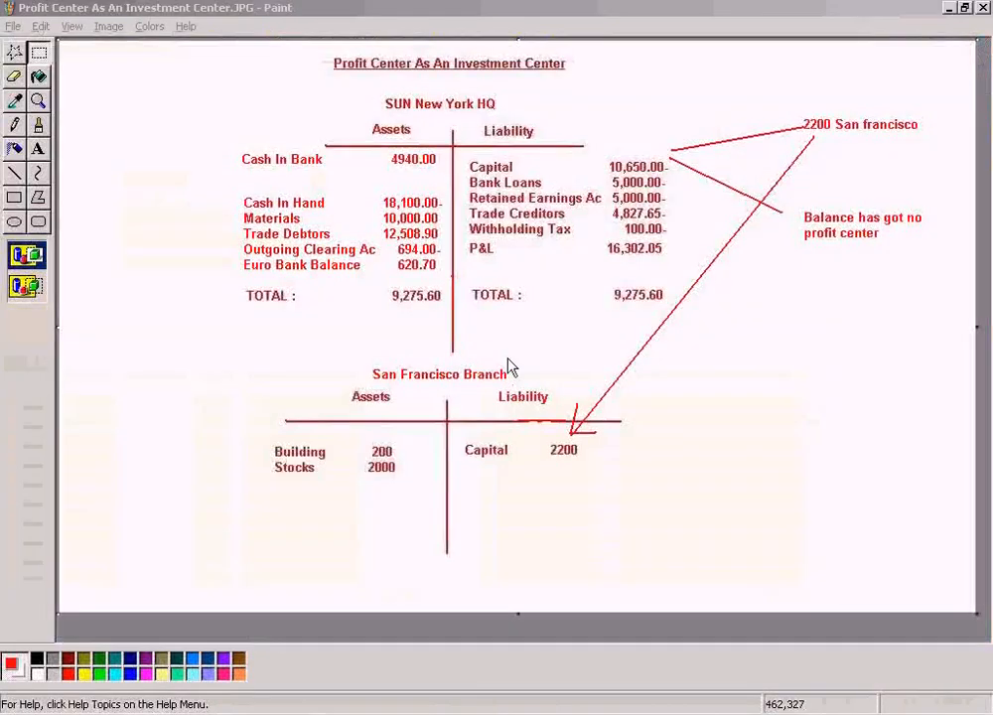
{"action": "left_click", "coordinate": [313, 713]}
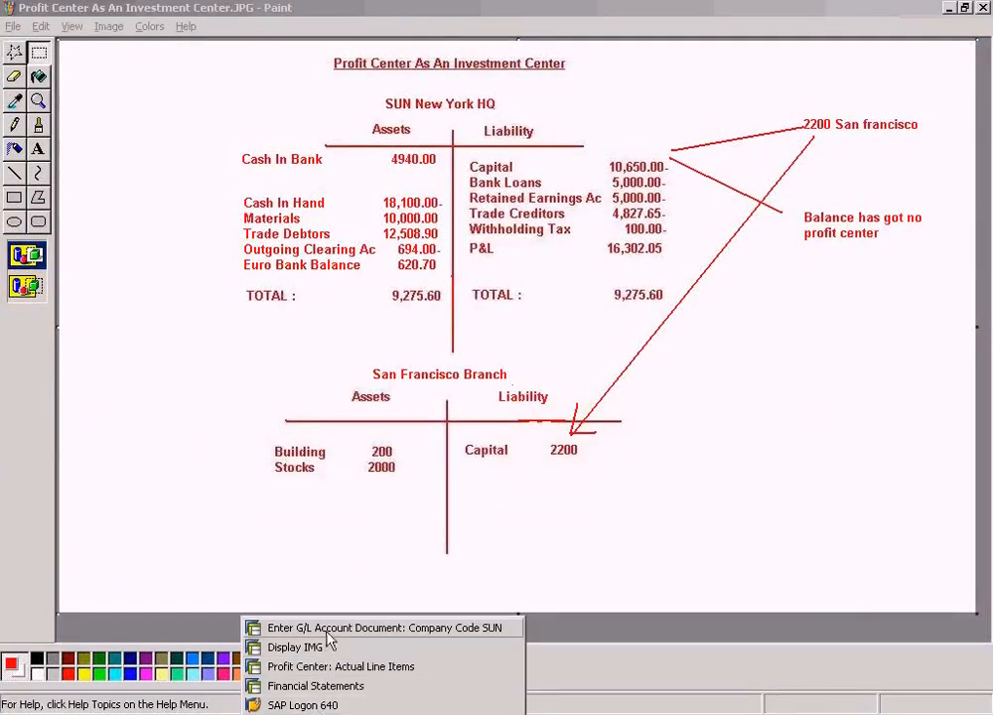
{"action": "left_click", "coordinate": [333, 628]}
{"action": "left_click", "coordinate": [861, 8]}
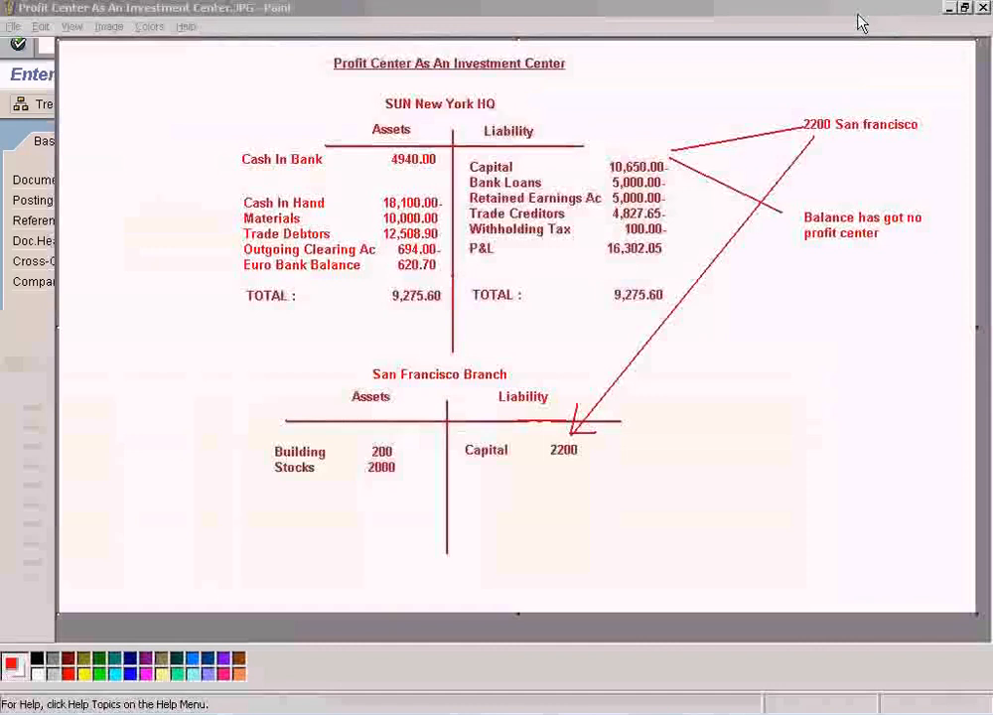
{"action": "left_click", "coordinate": [336, 713]}
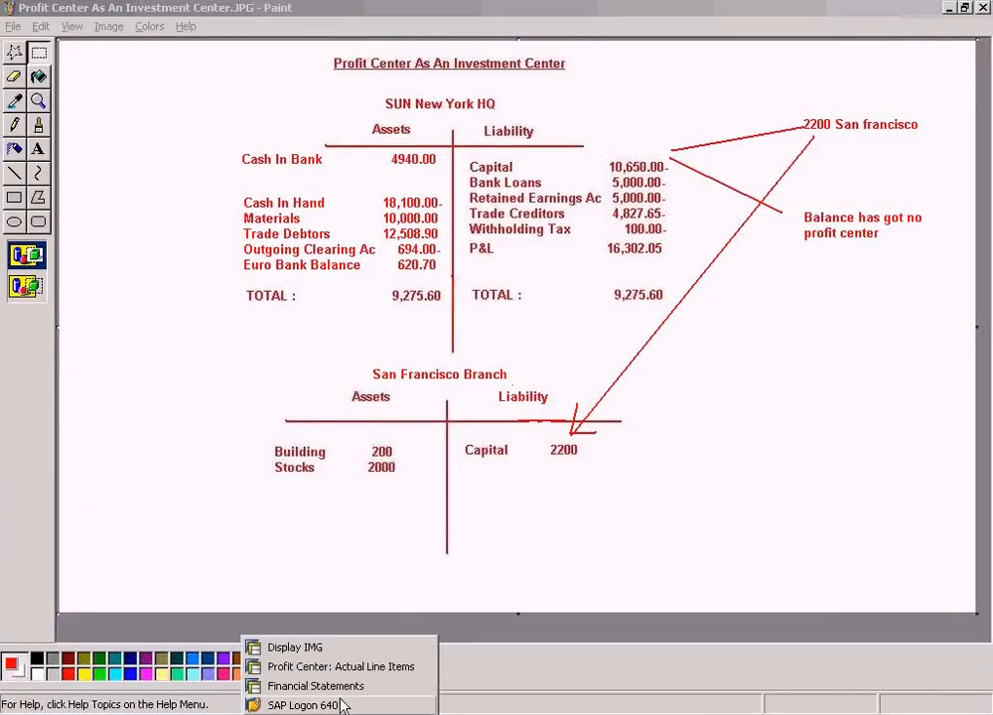
{"action": "left_click", "coordinate": [345, 650]}
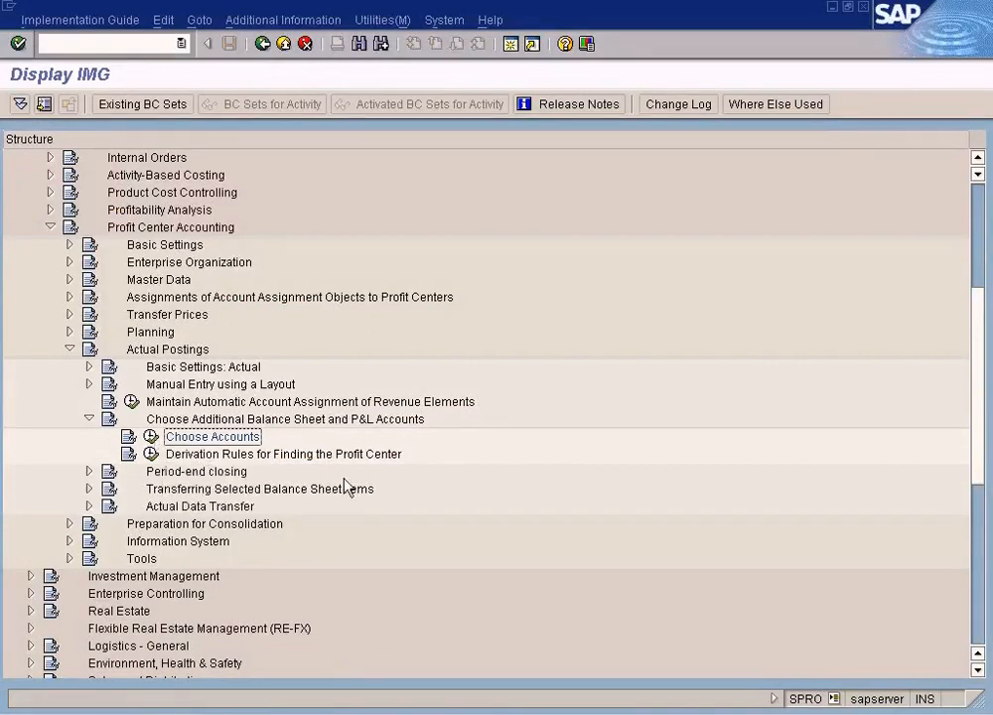
Step: Switch to the Paint diagram and outline the empty areas below the San Francisco Branch's assets and capital
{"action": "key", "text": "alt+Tab"}
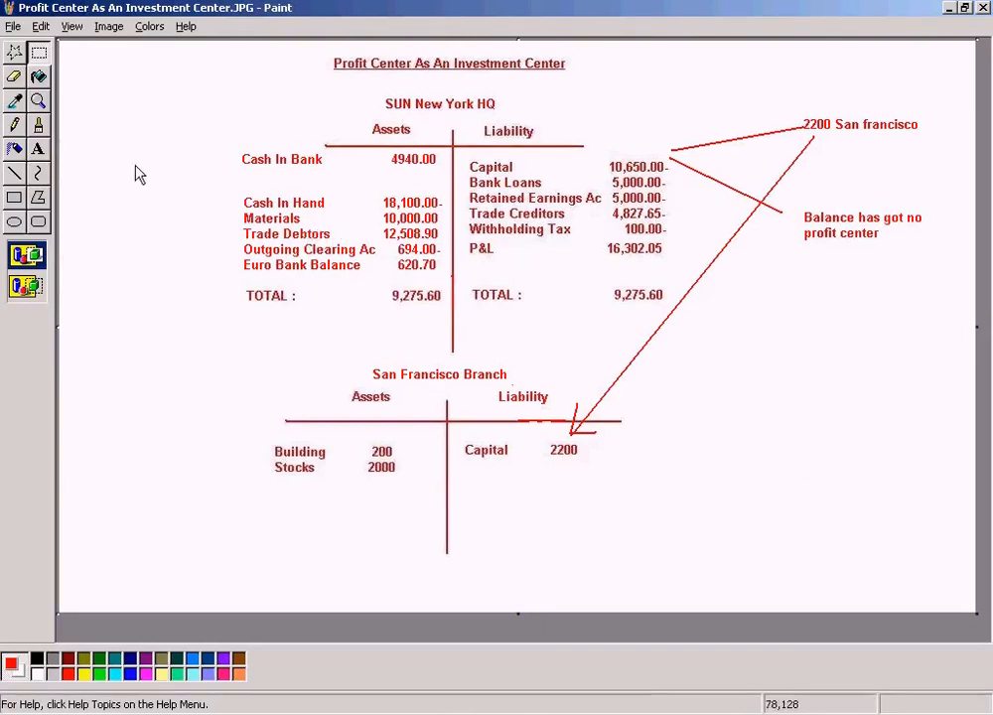
{"action": "left_click_drag", "start_coordinate": [255, 487], "coordinate": [382, 512]}
{"action": "left_click_drag", "start_coordinate": [461, 487], "coordinate": [621, 525]}
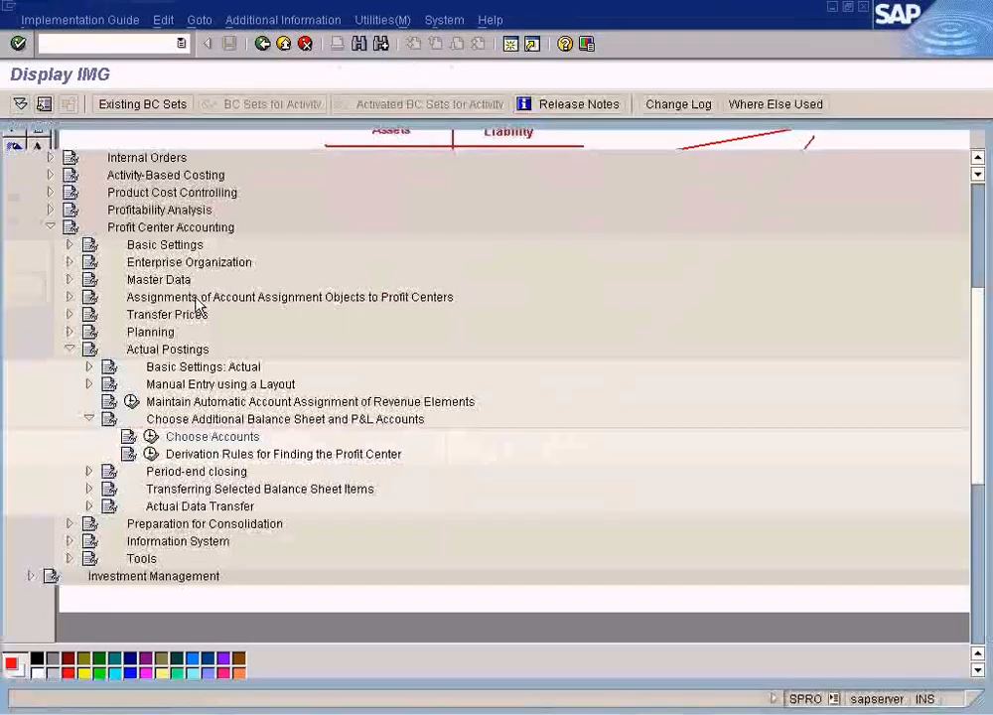
Step: In the SAP IMG's Choose Accounts activity, add a Trade Debtors entry from account 200003 to 200003 with default profit center dummy
{"action": "left_click", "coordinate": [151, 437]}
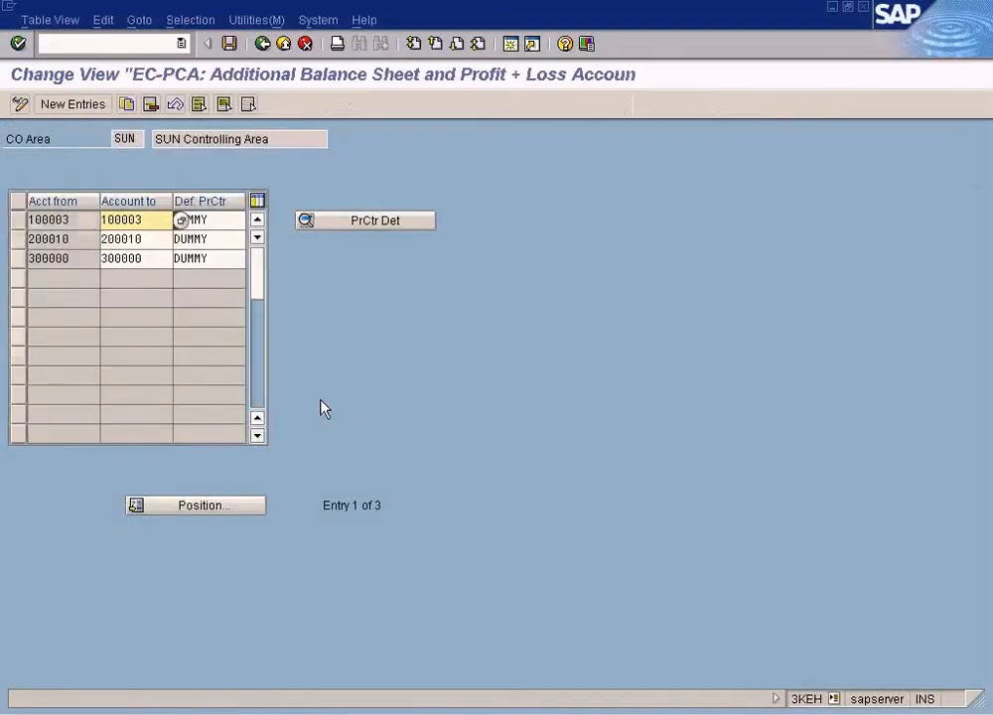
{"action": "left_click", "coordinate": [84, 106]}
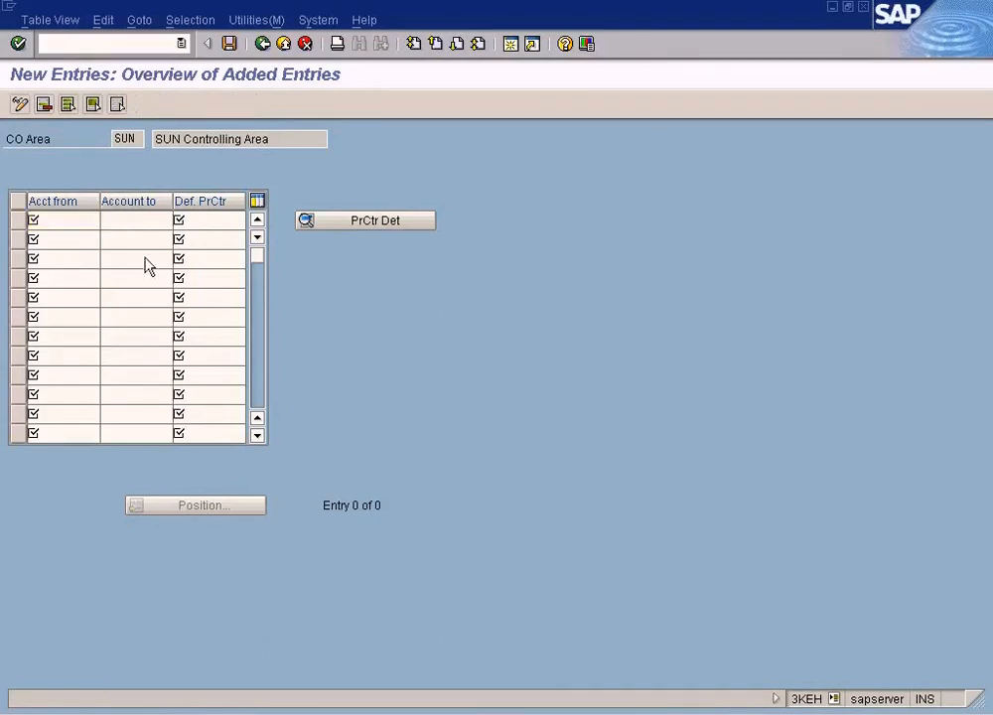
{"action": "key", "text": "F4"}
{"action": "left_click", "coordinate": [26, 425]}
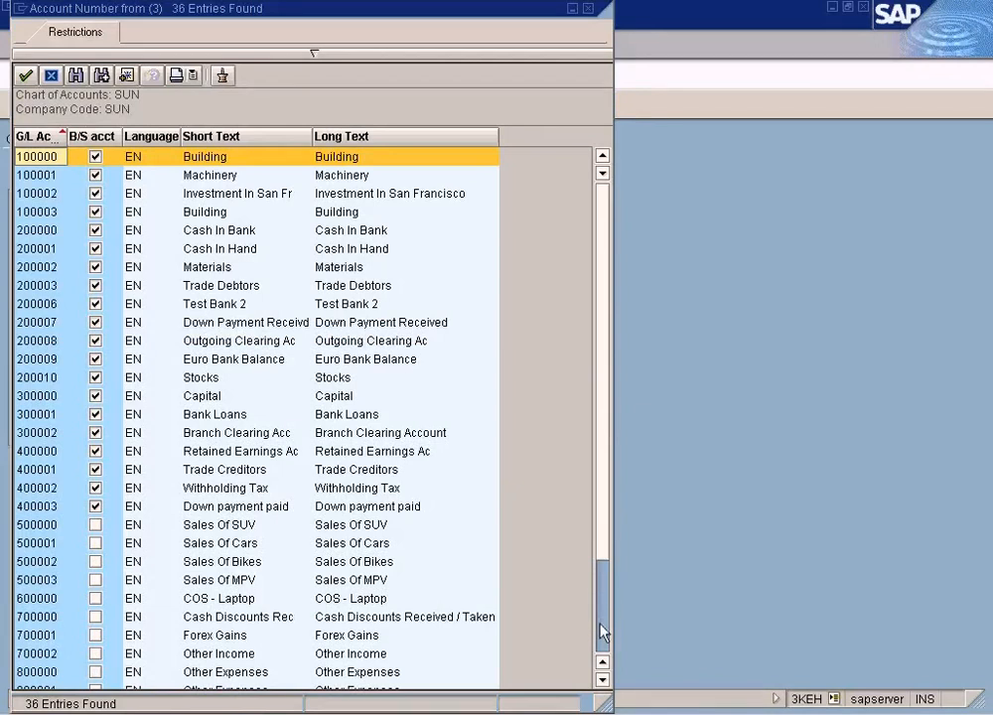
{"action": "scroll", "coordinate": [602, 625], "scroll_direction": "down", "scroll_amount": 3}
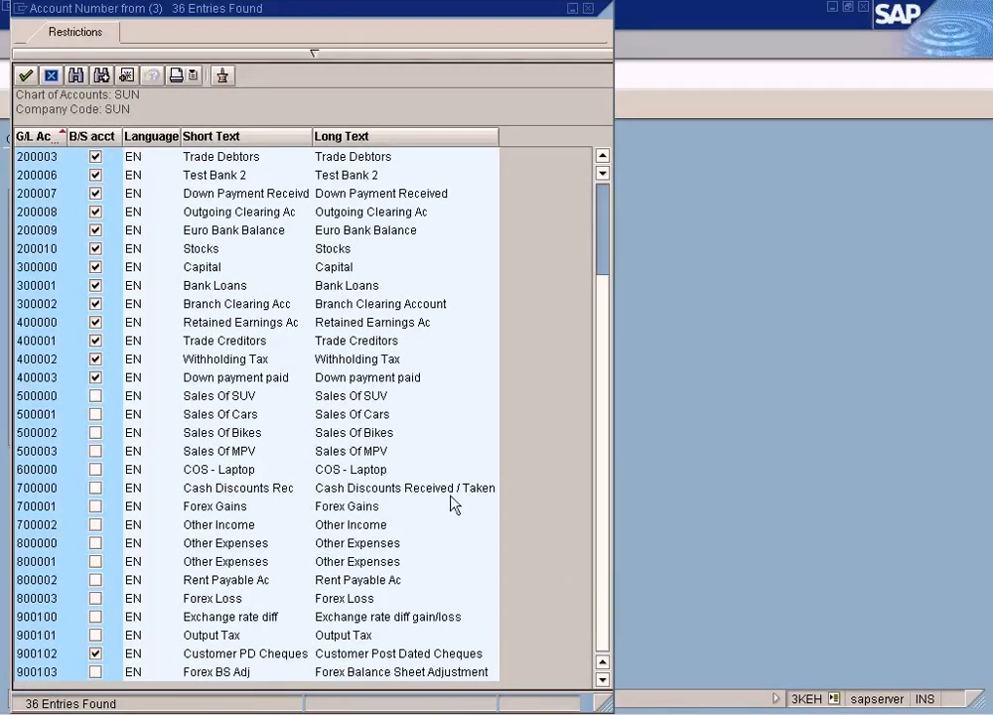
{"action": "scroll", "coordinate": [450, 506], "scroll_direction": "up", "scroll_amount": 3}
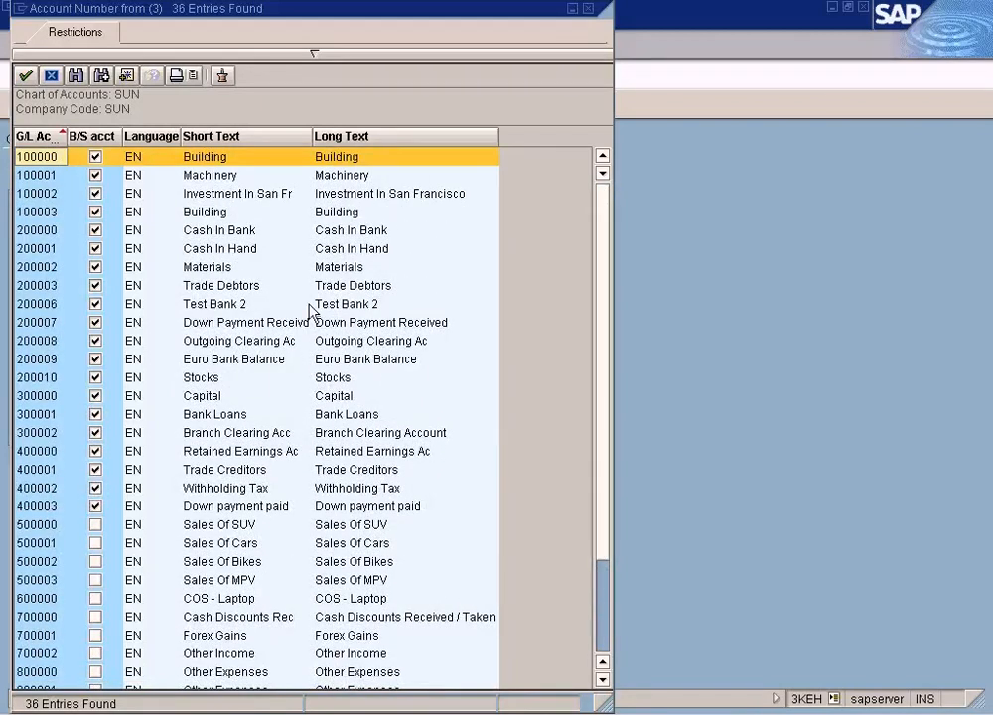
{"action": "left_click", "coordinate": [255, 286]}
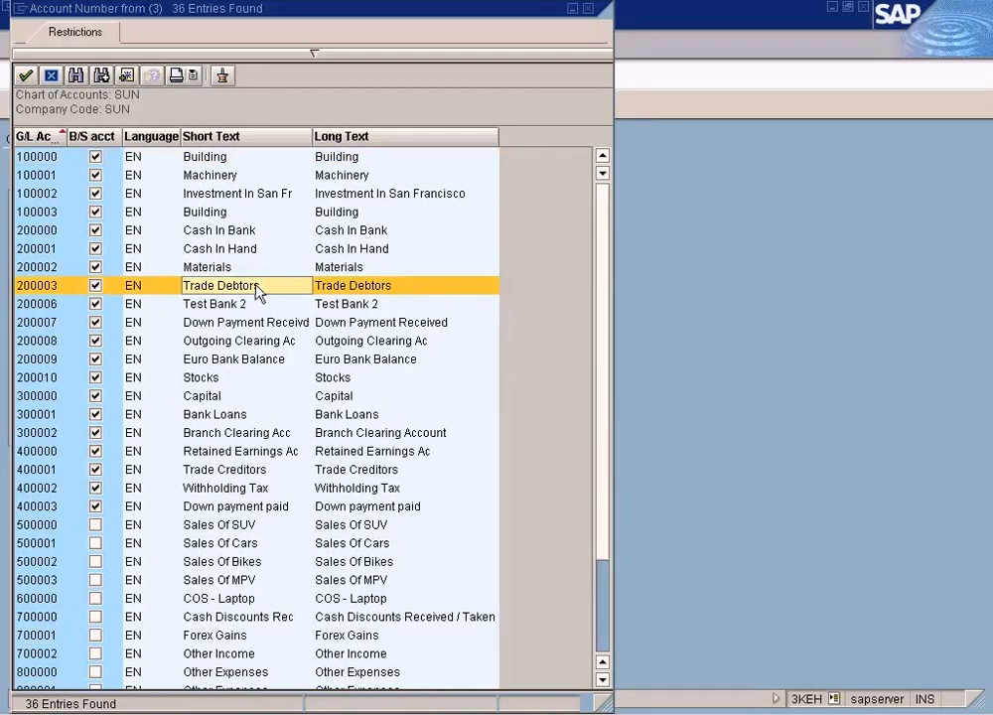
{"action": "double_click", "coordinate": [256, 286]}
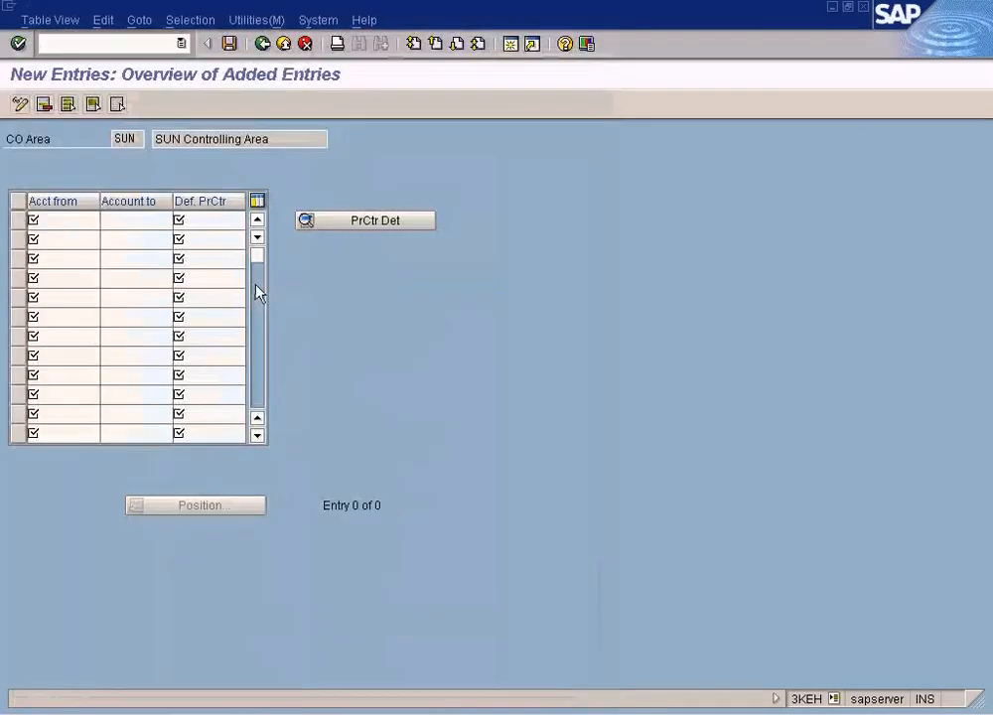
{"action": "left_click", "coordinate": [153, 227]}
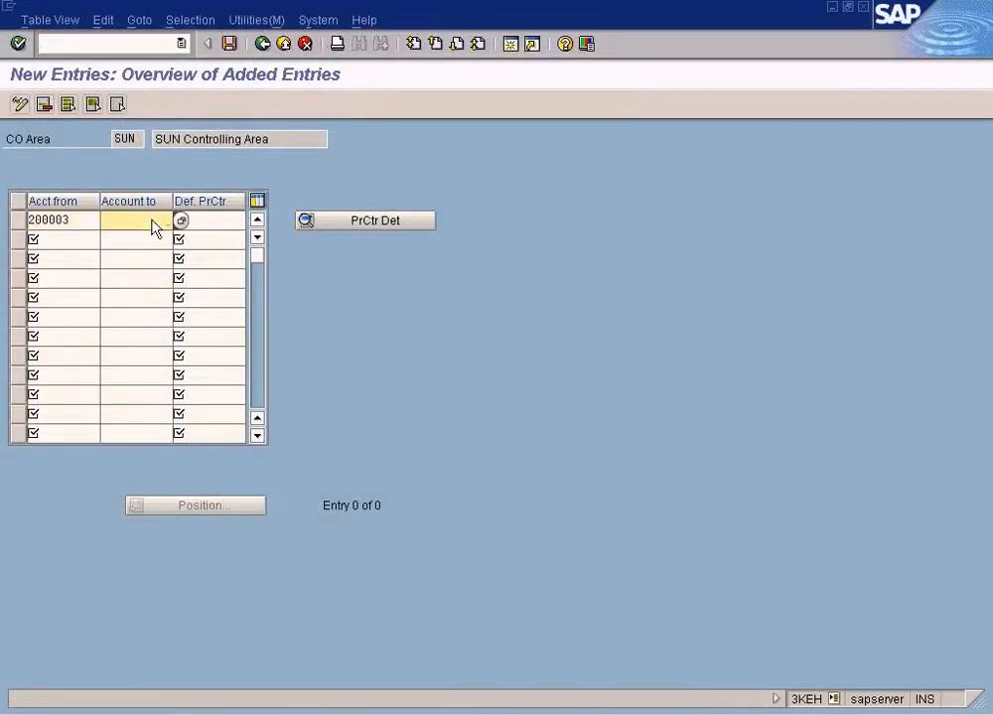
{"action": "type", "text": "200003"}
{"action": "left_click", "coordinate": [218, 228]}
{"action": "type", "text": "dummy"}
Step: Add a Trade Creditors entry from account 400001 to 400001 with default profit center dummy
{"action": "left_click", "coordinate": [70, 241]}
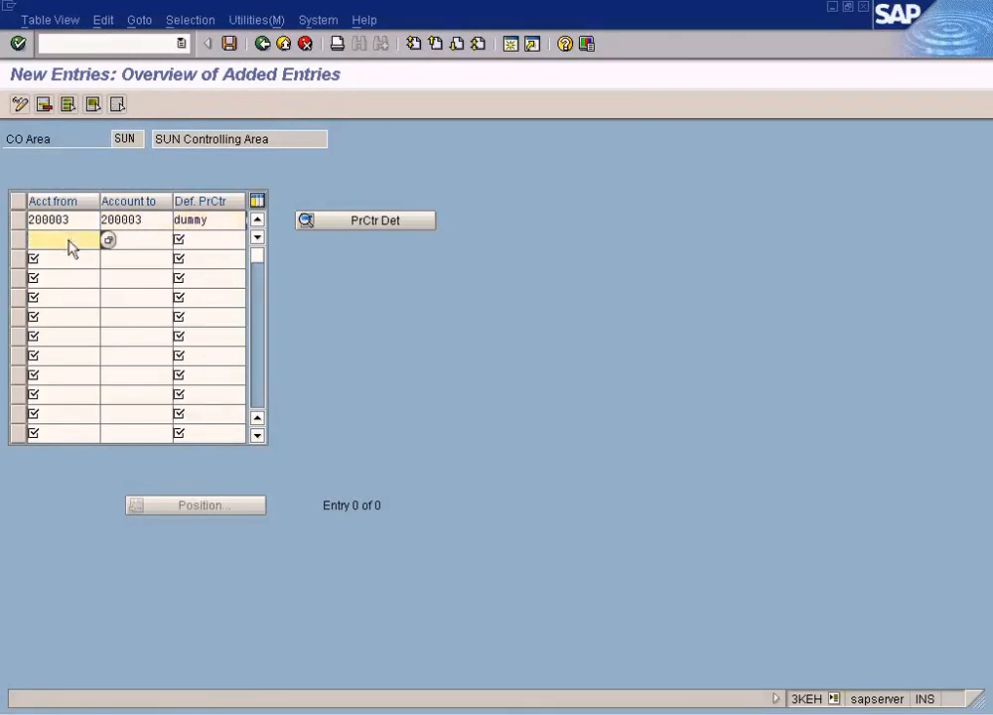
{"action": "left_click", "coordinate": [107, 239]}
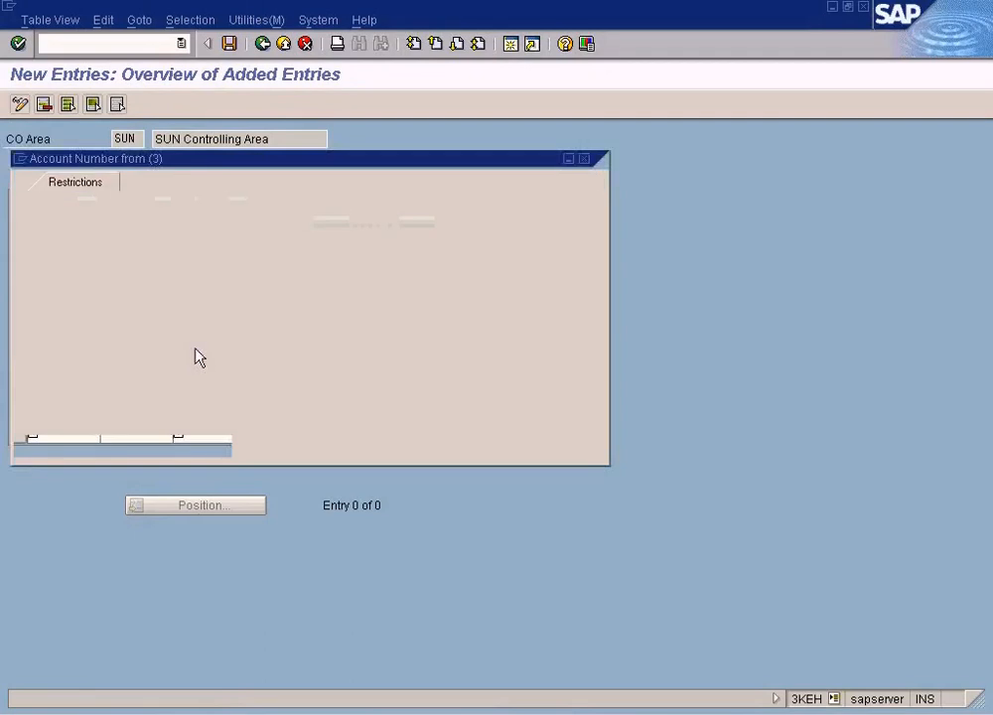
{"action": "left_click", "coordinate": [30, 445]}
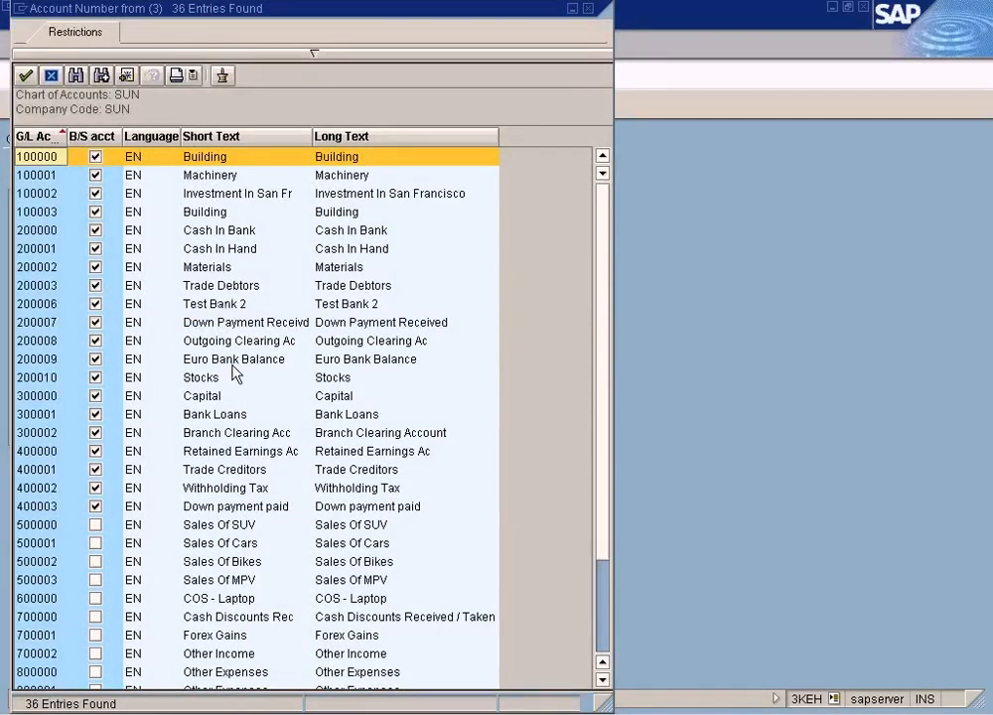
{"action": "left_click", "coordinate": [230, 470]}
{"action": "scroll", "coordinate": [229, 471], "scroll_direction": "down", "scroll_amount": 3}
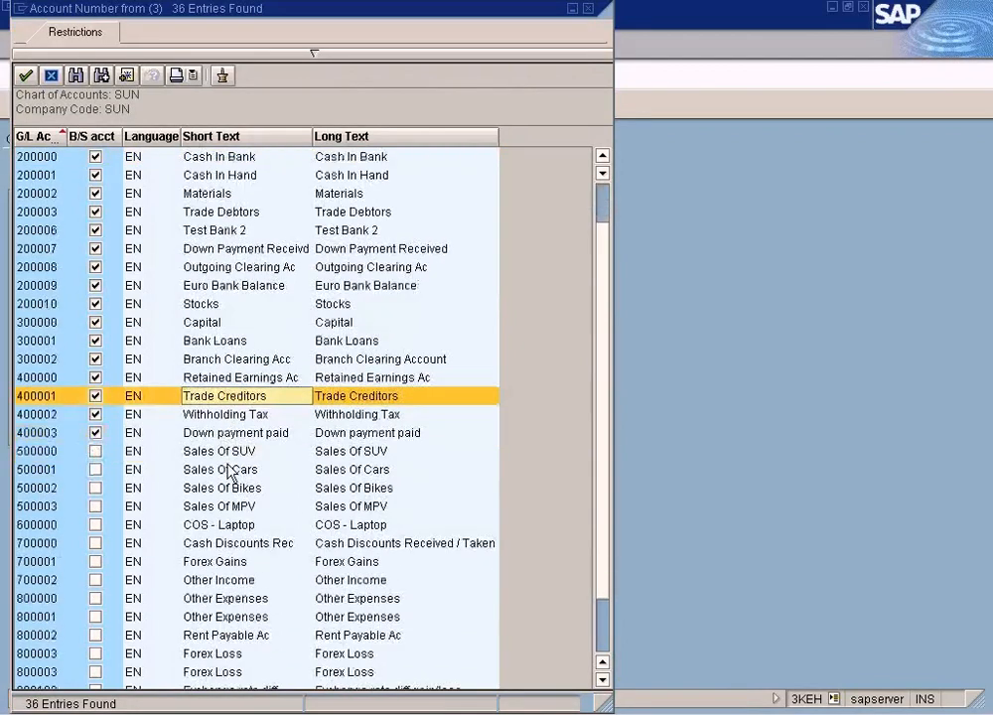
{"action": "scroll", "coordinate": [229, 470], "scroll_direction": "up", "scroll_amount": 1}
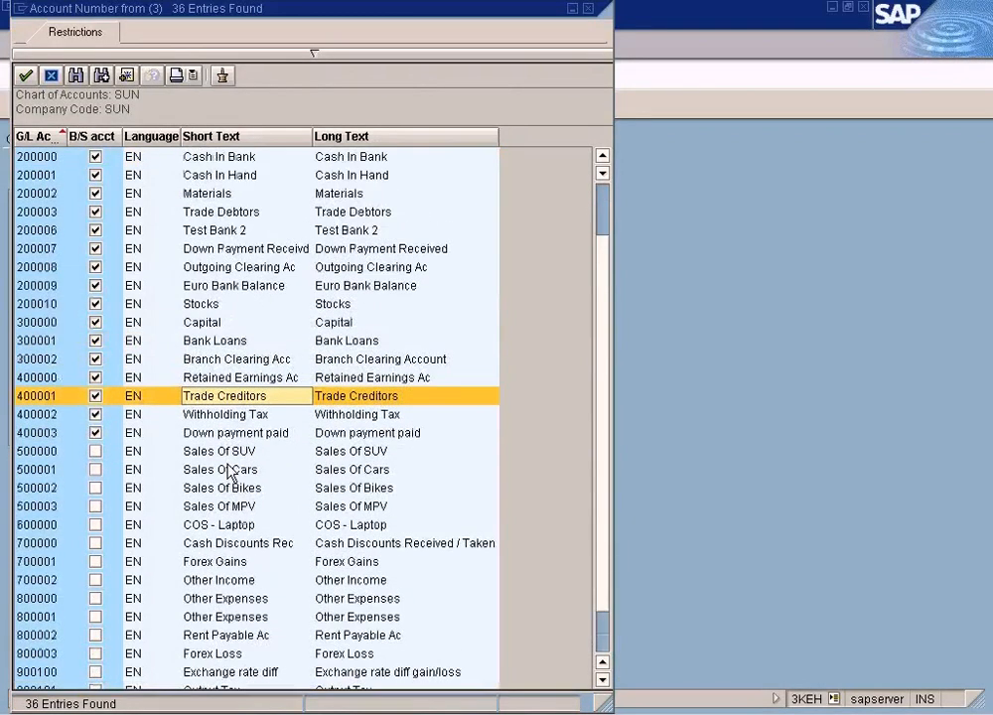
{"action": "double_click", "coordinate": [243, 407]}
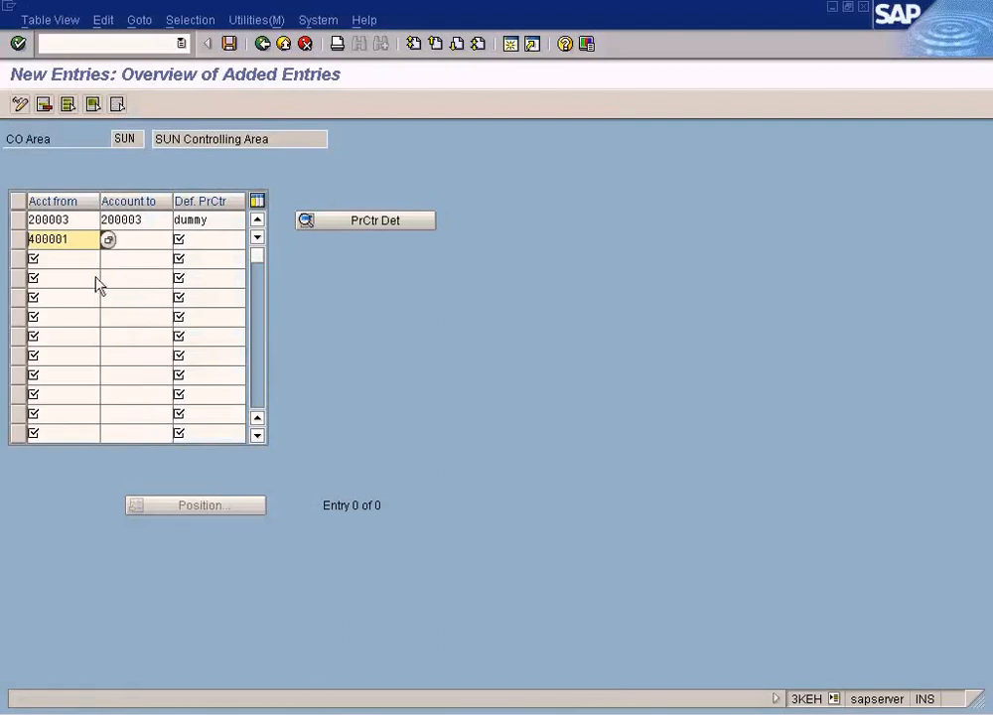
{"action": "double_click", "coordinate": [58, 239]}
{"action": "key", "text": "ctrl+c"}
{"action": "left_click", "coordinate": [147, 241]}
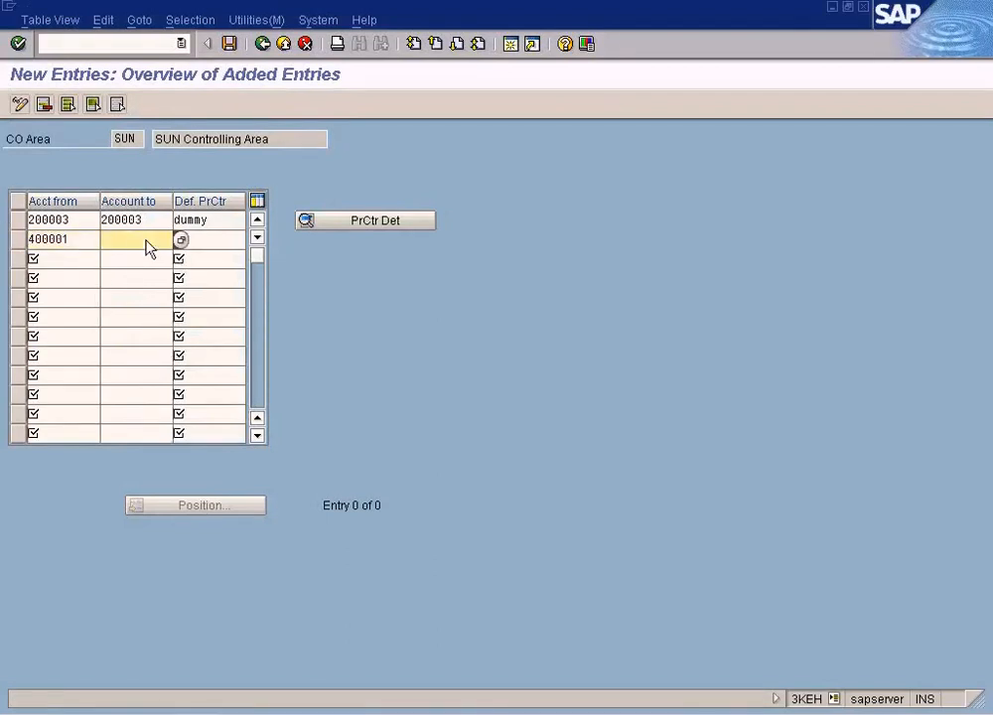
{"action": "key", "text": "ctrl+v"}
{"action": "left_click", "coordinate": [203, 241]}
Step: Add a Retained Earnings entry from account 400000 to 400000 with default profit center dummy, save the entries and return to the IMG
{"action": "left_click", "coordinate": [97, 261]}
{"action": "left_click", "coordinate": [101, 259]}
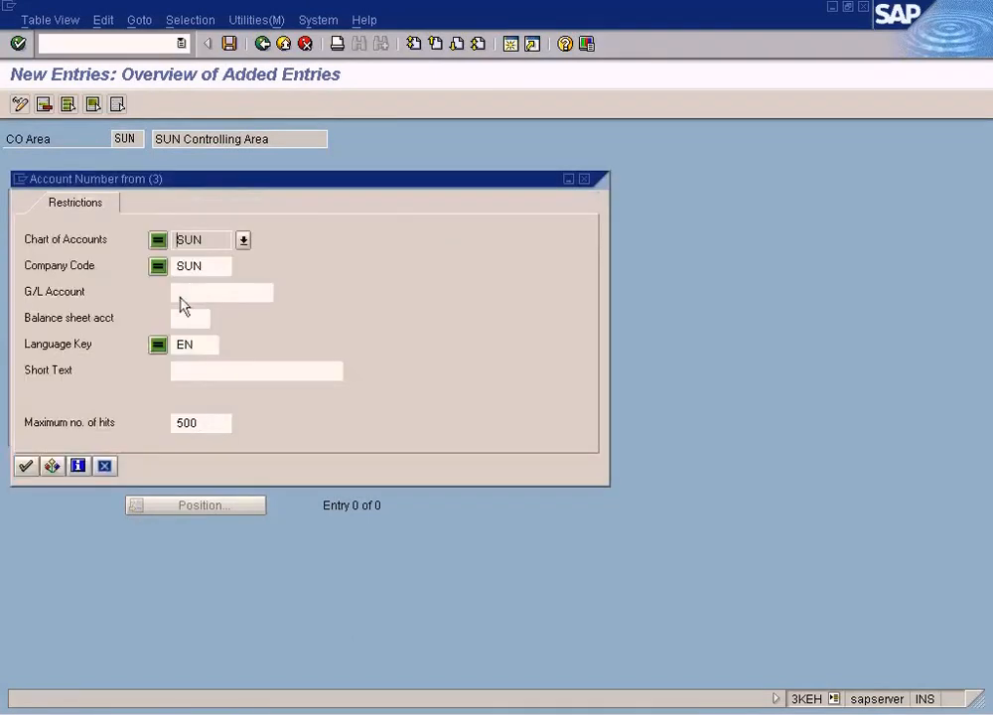
{"action": "left_click", "coordinate": [25, 468]}
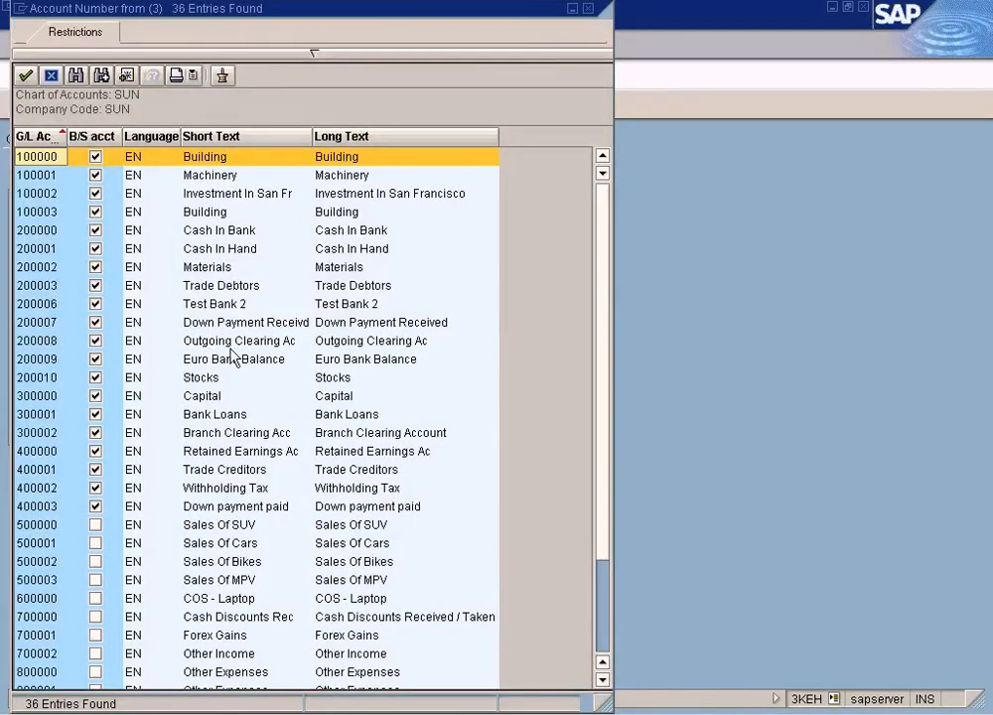
{"action": "left_click", "coordinate": [370, 453]}
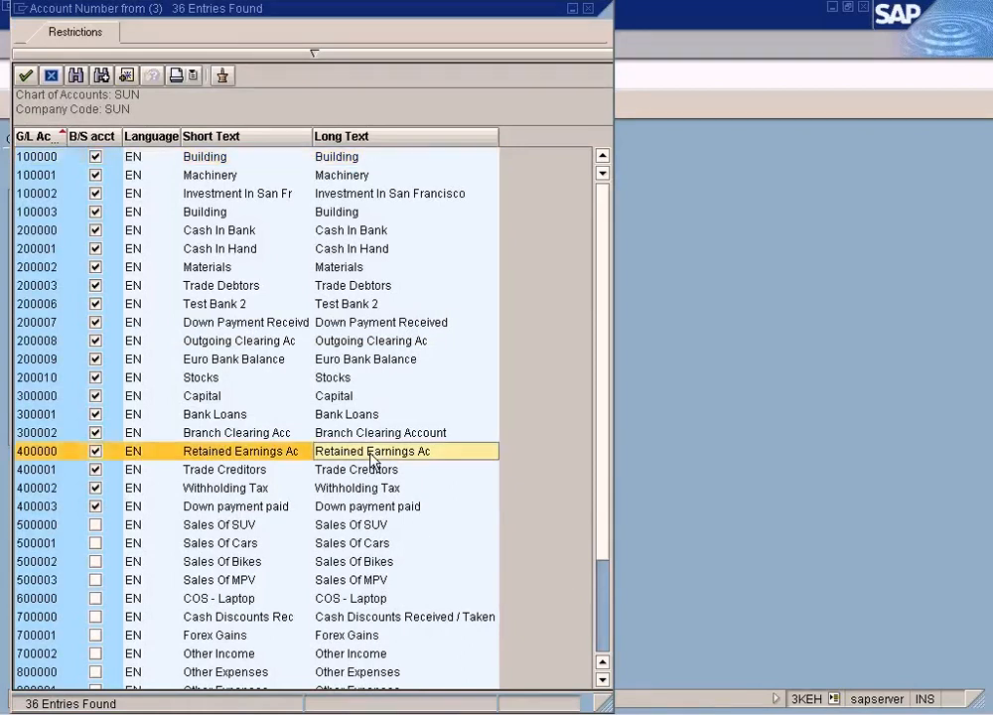
{"action": "double_click", "coordinate": [281, 455]}
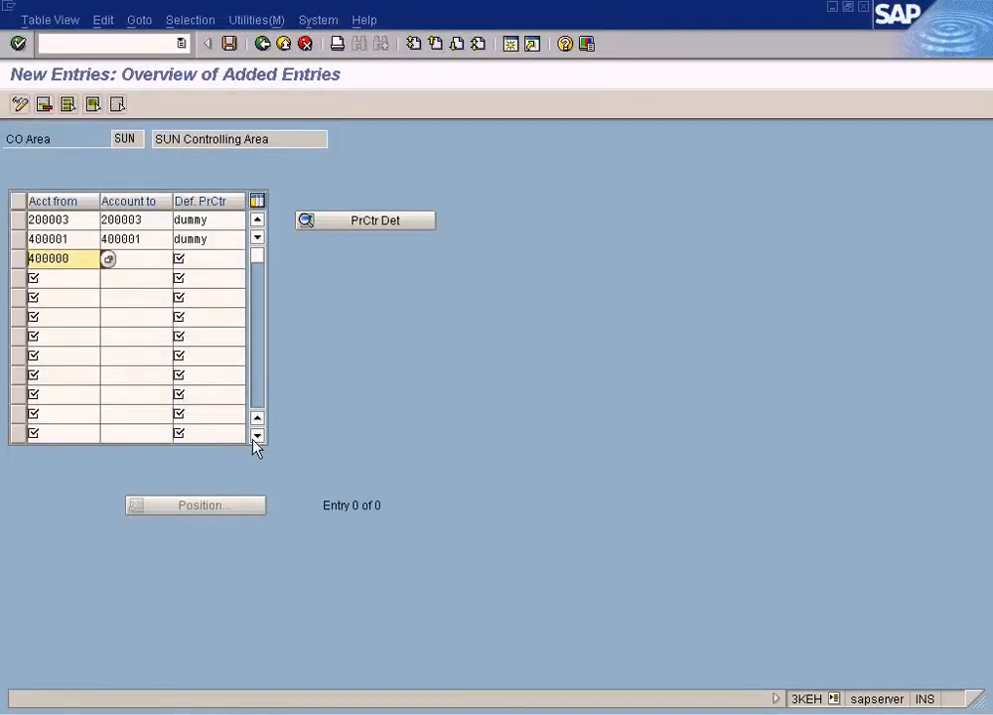
{"action": "key", "text": "Tab"}
{"action": "type", "text": "400000"}
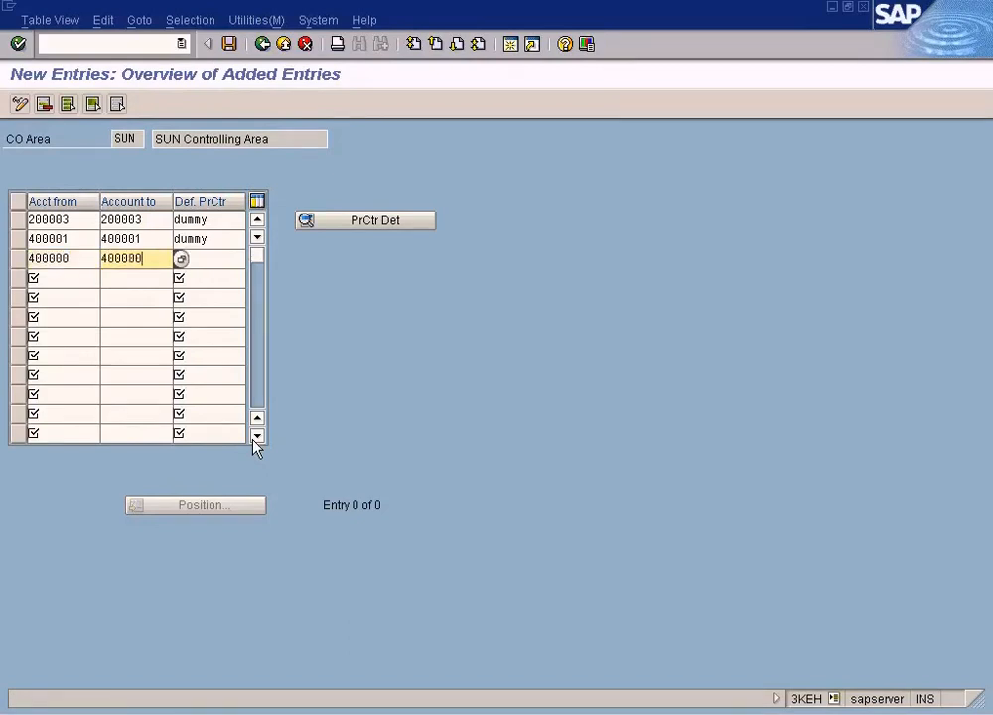
{"action": "left_click", "coordinate": [209, 262]}
{"action": "type", "text": "dummy"}
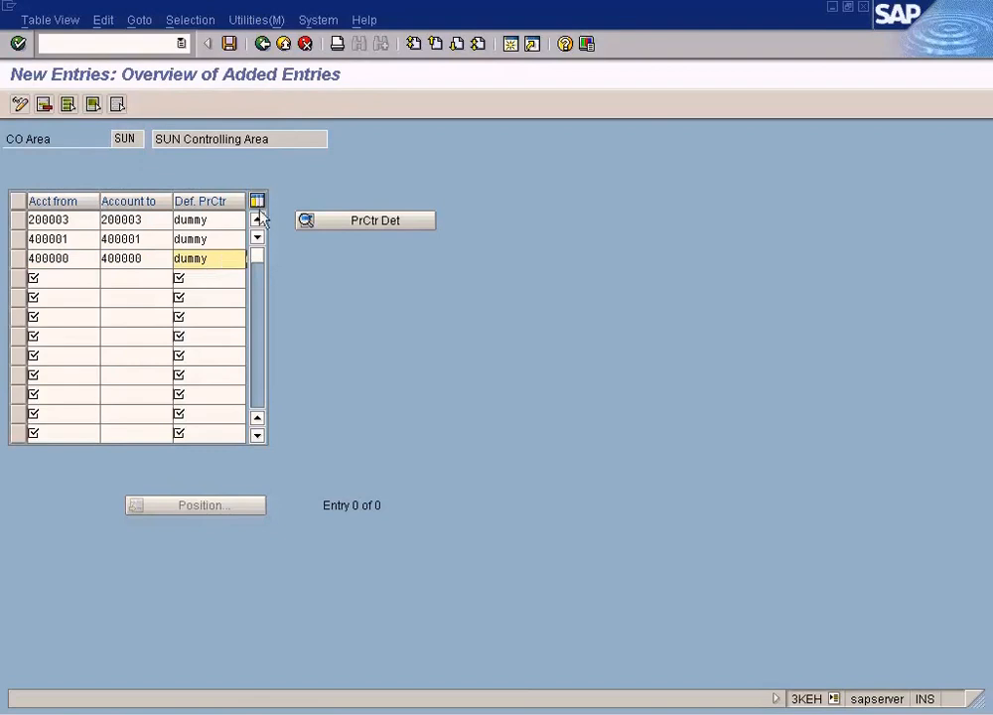
{"action": "left_click", "coordinate": [229, 44]}
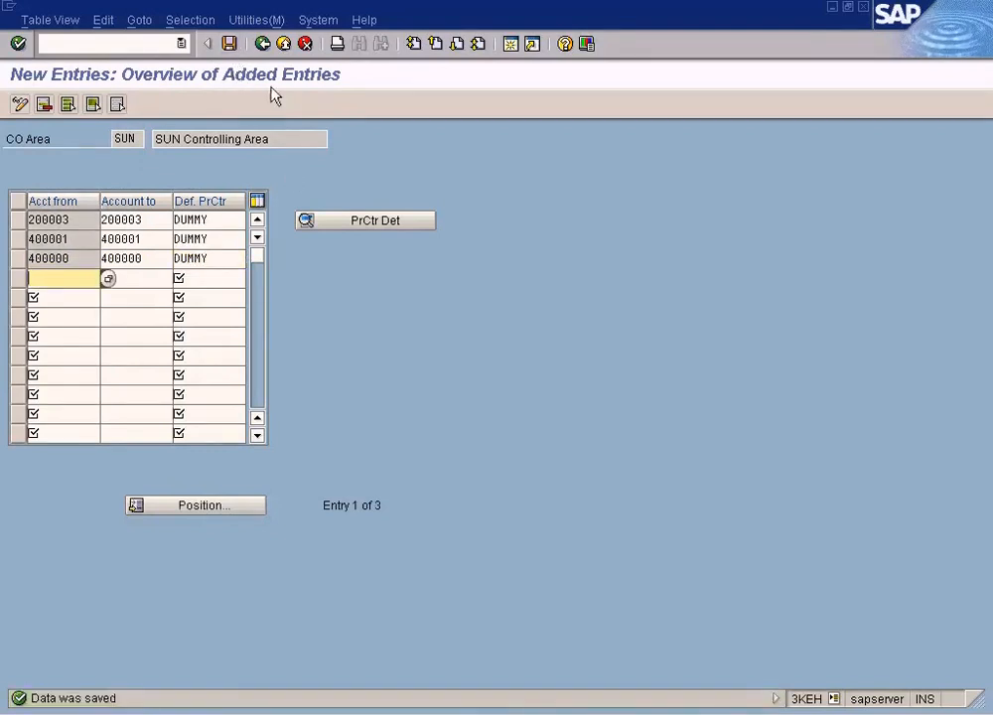
{"action": "left_click", "coordinate": [264, 44]}
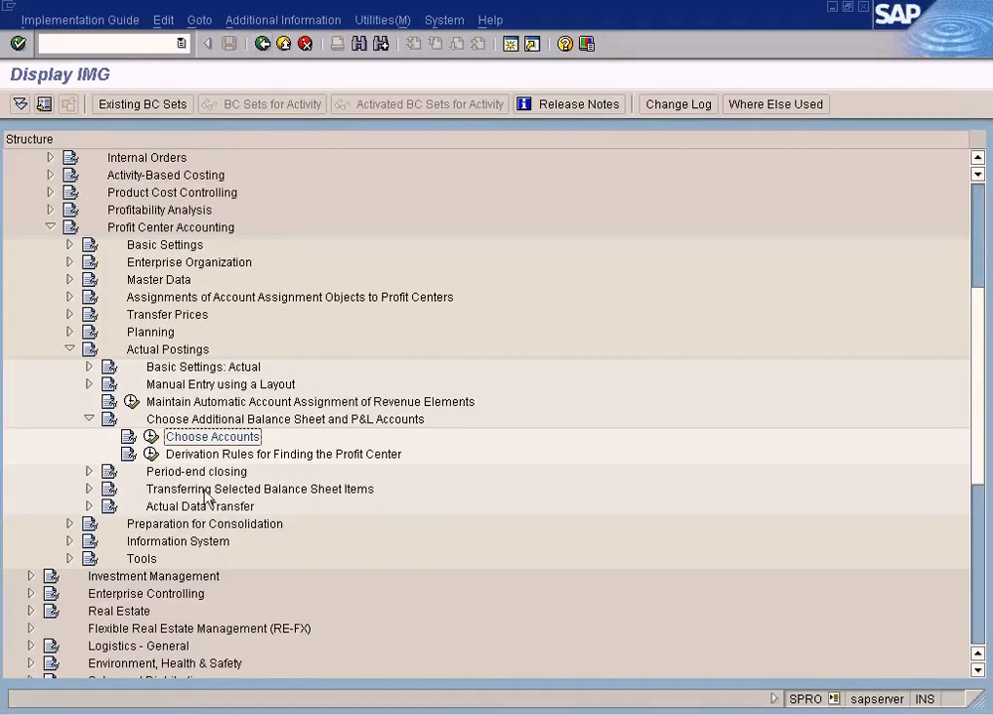
Step: Start the vendor invoice transaction FB60 for company code SUN and choose Vendor A as the vendor
{"action": "left_click", "coordinate": [277, 711]}
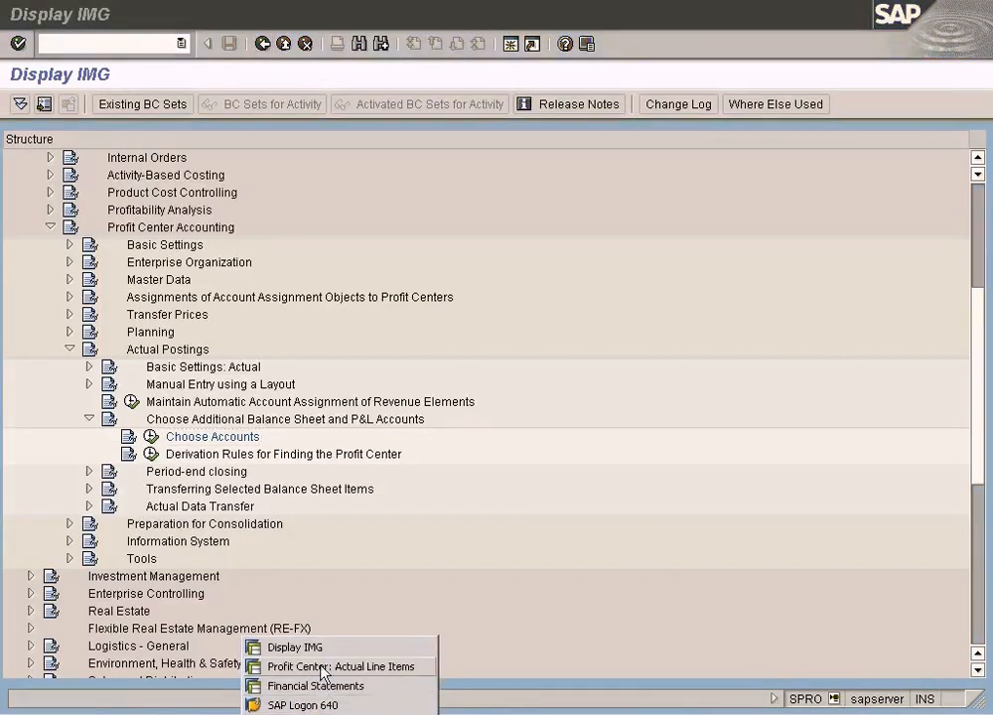
{"action": "left_click", "coordinate": [126, 52]}
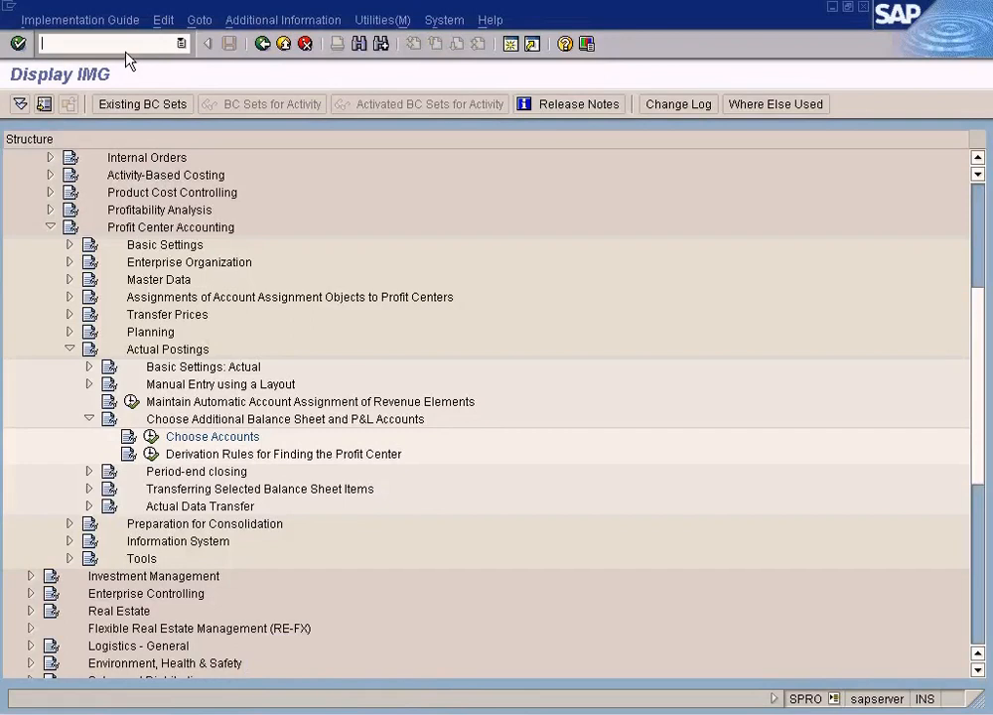
{"action": "type", "text": "/n1kek"}
{"action": "key", "text": "Return"}
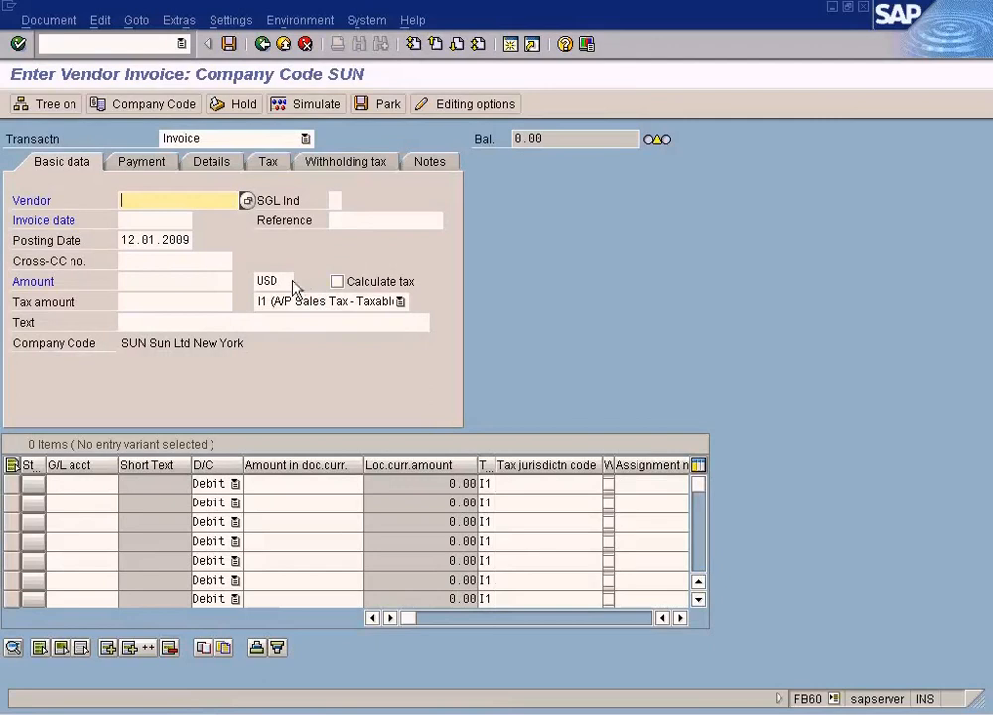
{"action": "left_click", "coordinate": [248, 201]}
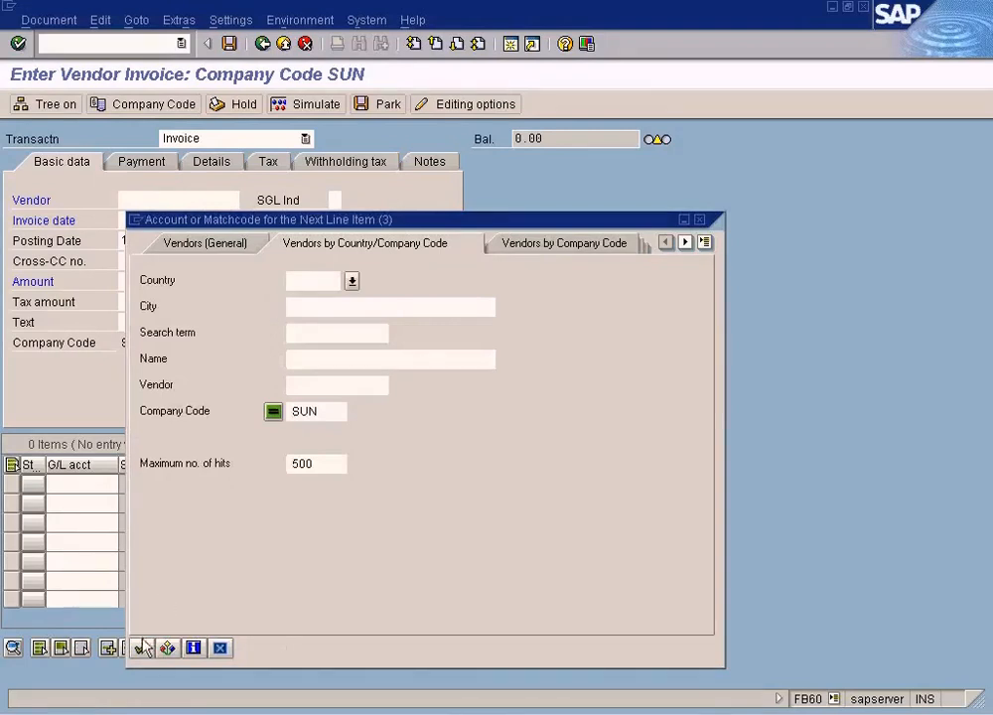
{"action": "key", "text": "Return"}
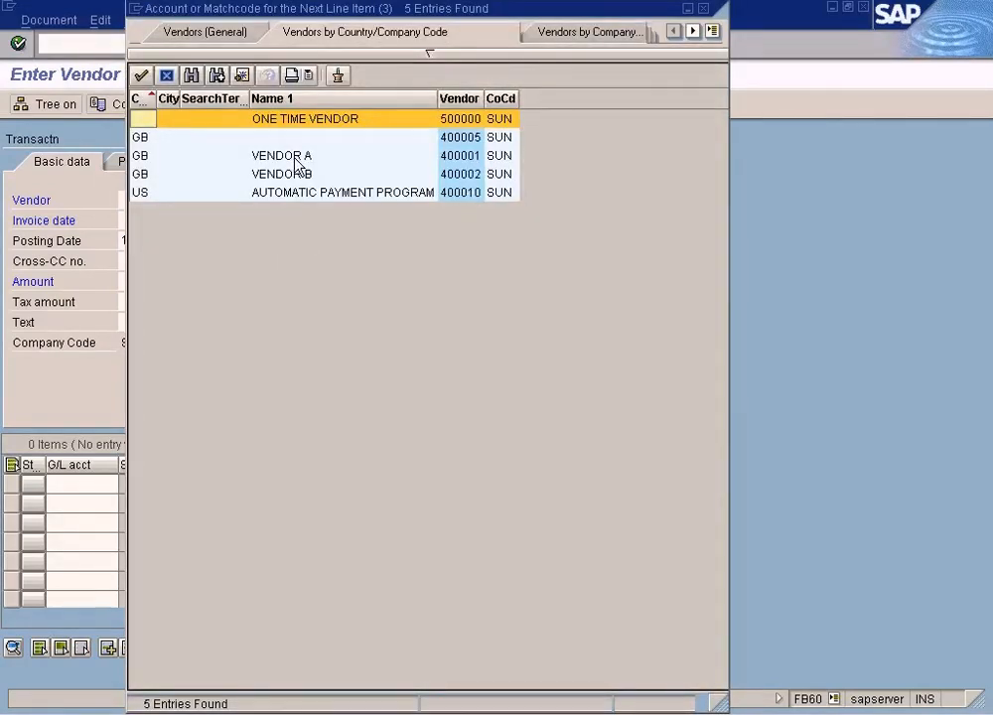
{"action": "double_click", "coordinate": [295, 158]}
Step: Give the invoice the date 12.01.2009, an amount of 1000 USD and a blank tax code, and confirm the header data
{"action": "left_click", "coordinate": [175, 220]}
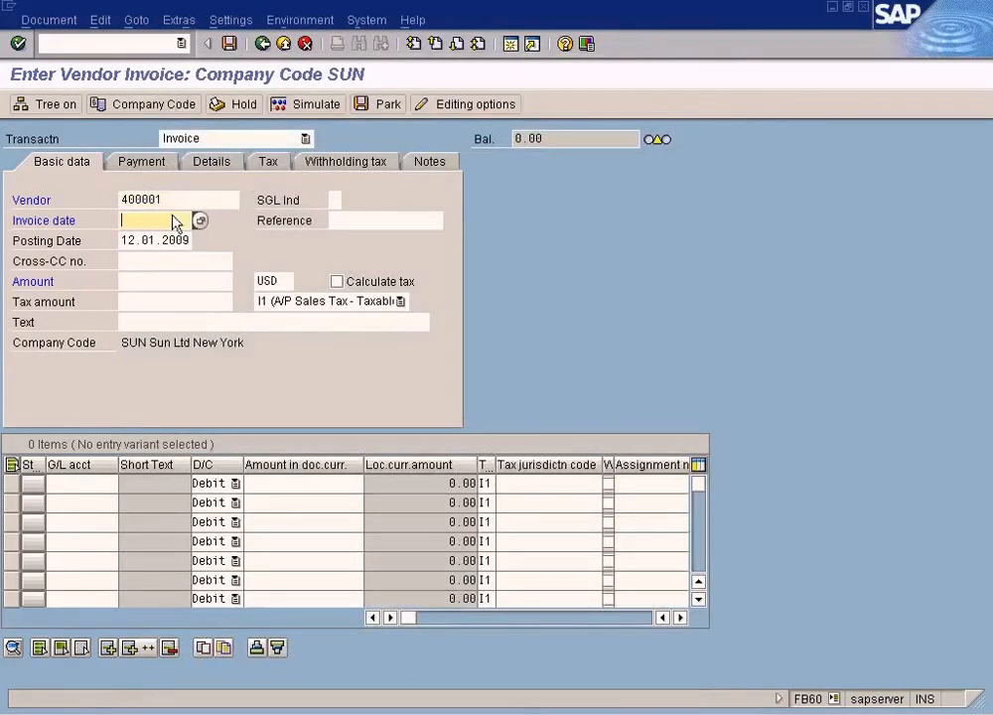
{"action": "left_click_drag", "start_coordinate": [121, 240], "coordinate": [243, 245]}
{"action": "key", "text": "ctrl+c"}
{"action": "left_click", "coordinate": [166, 219]}
{"action": "key", "text": "ctrl+v"}
{"action": "left_click", "coordinate": [174, 284]}
{"action": "type", "text": "100"}
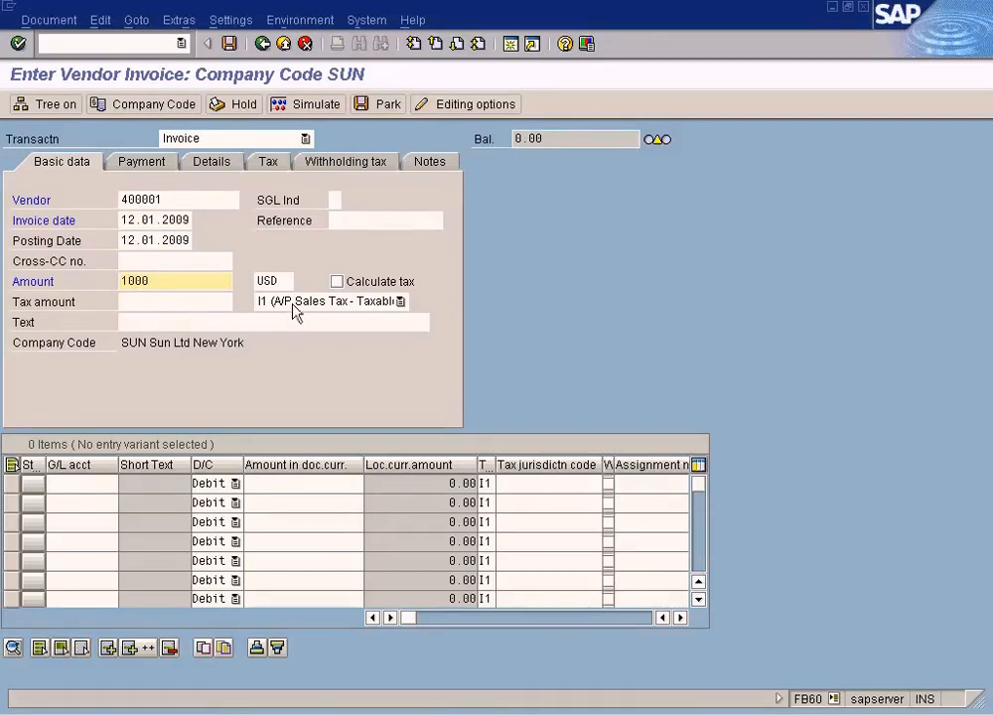
{"action": "left_click", "coordinate": [353, 303]}
{"action": "left_click", "coordinate": [279, 398]}
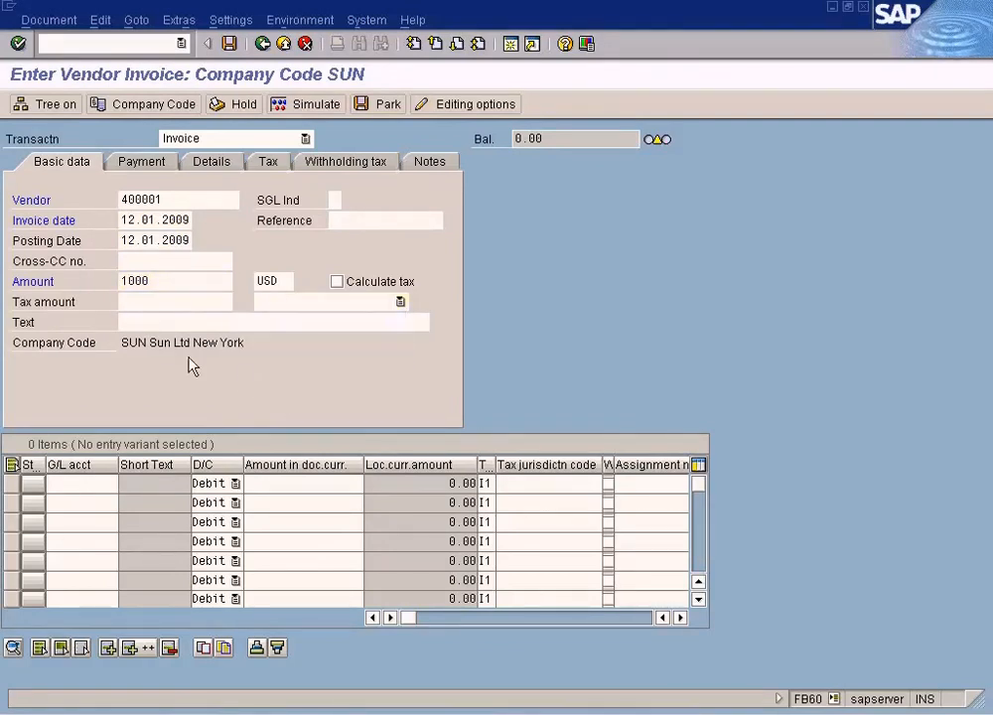
{"action": "key", "text": "Return"}
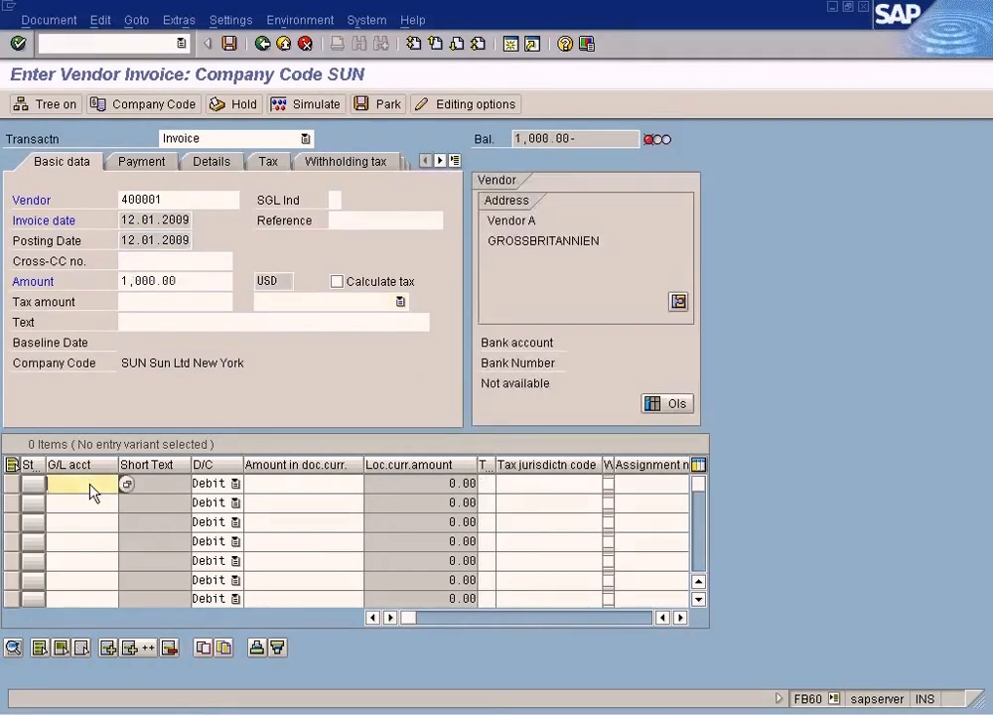
Step: Enter a first line item debiting the Stocks account 200010 with 1000
{"action": "left_click", "coordinate": [125, 484]}
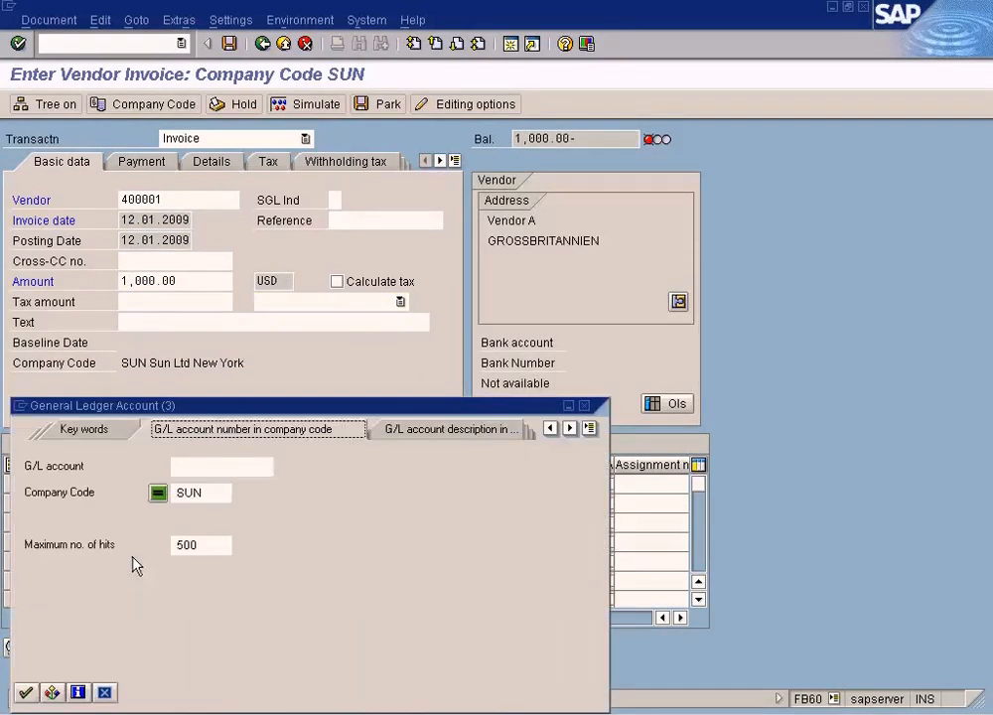
{"action": "left_click", "coordinate": [25, 692]}
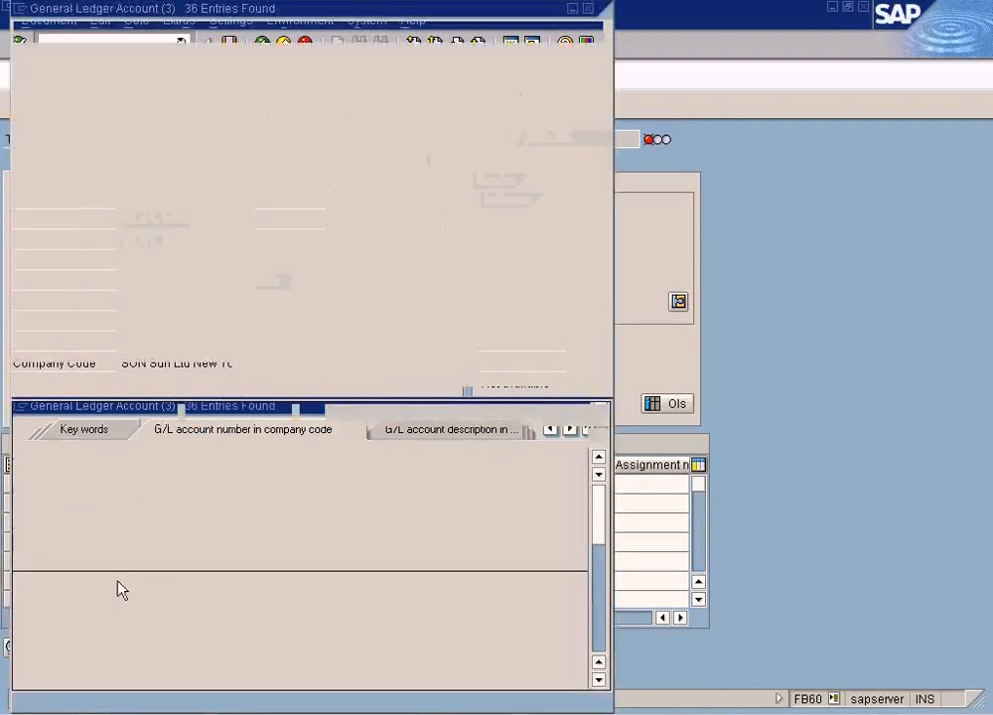
{"action": "double_click", "coordinate": [146, 339]}
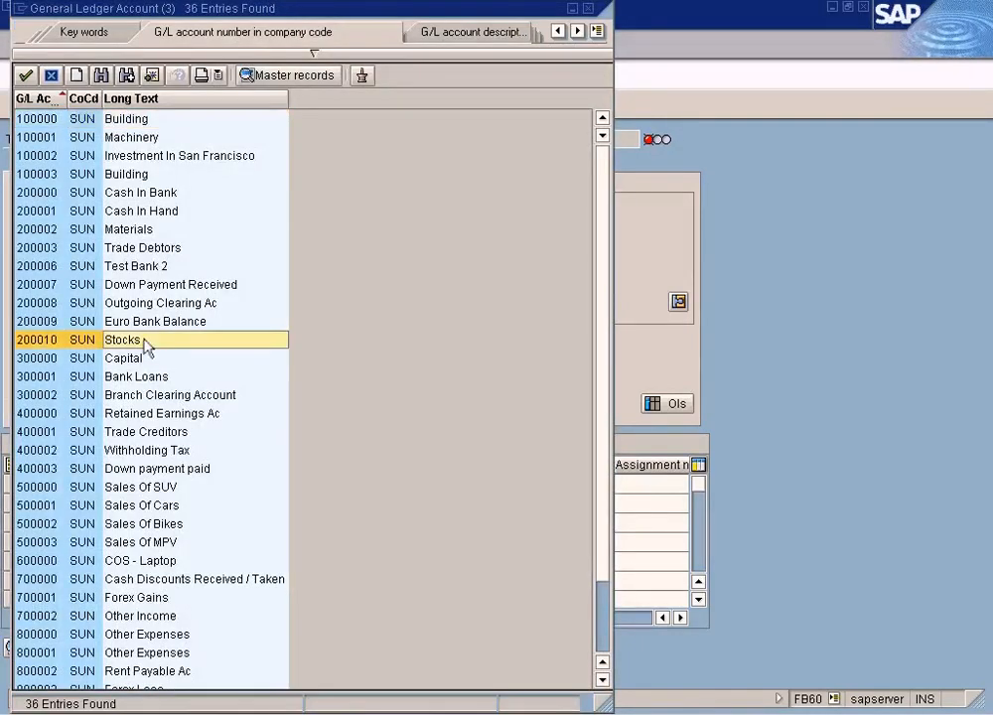
{"action": "left_click", "coordinate": [288, 484]}
{"action": "type", "text": "1000"}
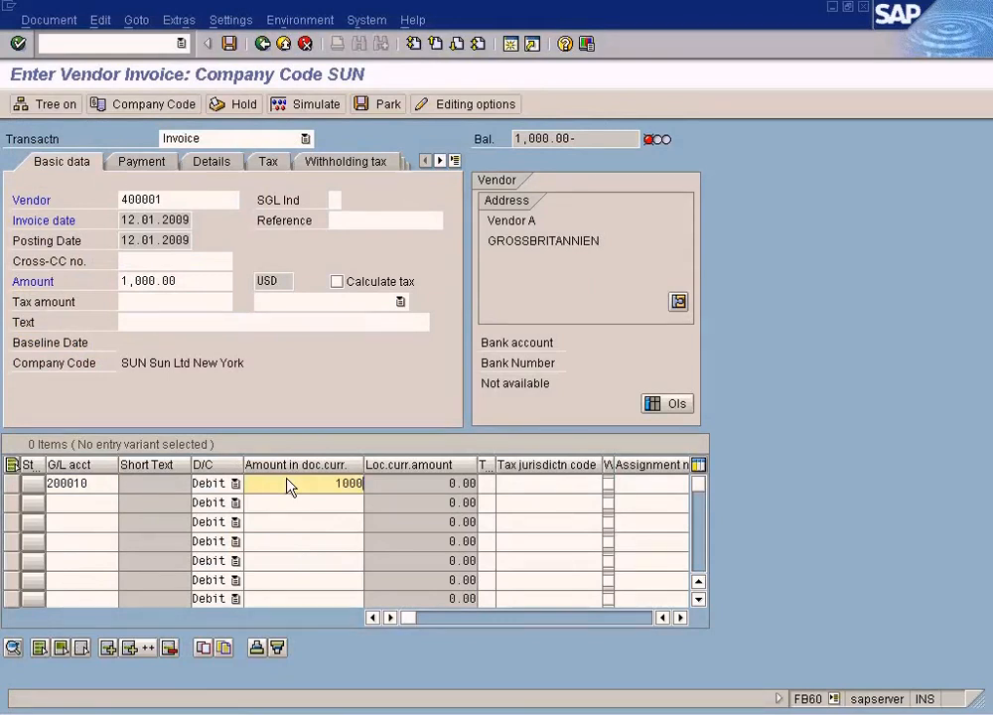
Step: Assign the Stocks line item to the San Francisco profit center
{"action": "key", "text": "Tab"}
{"action": "key", "text": "Tab"}
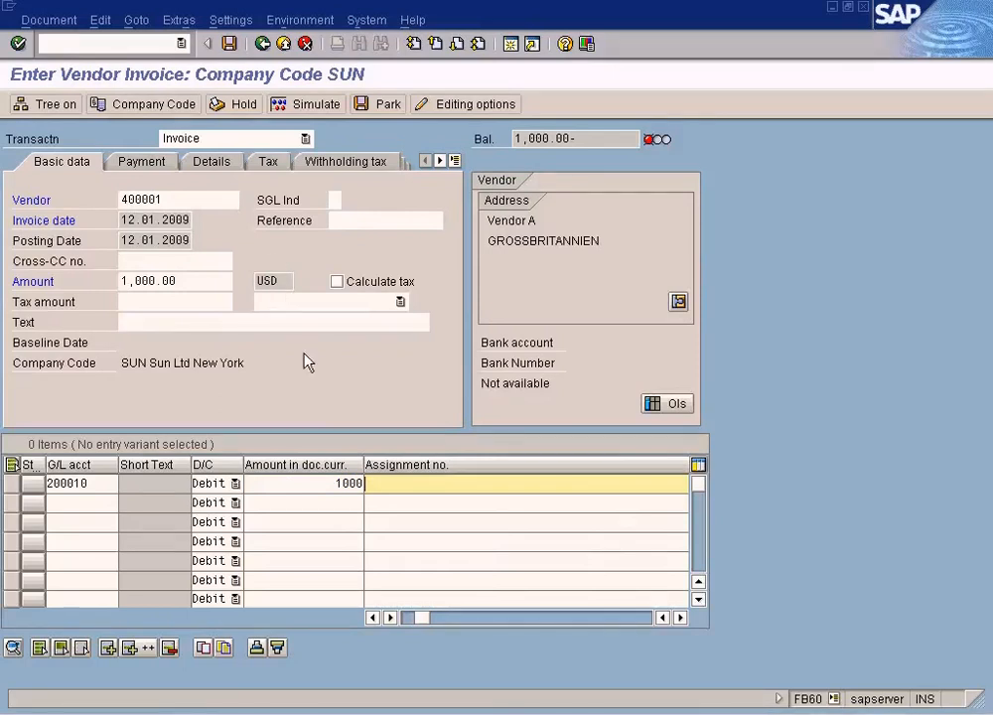
{"action": "key", "text": "Tab"}
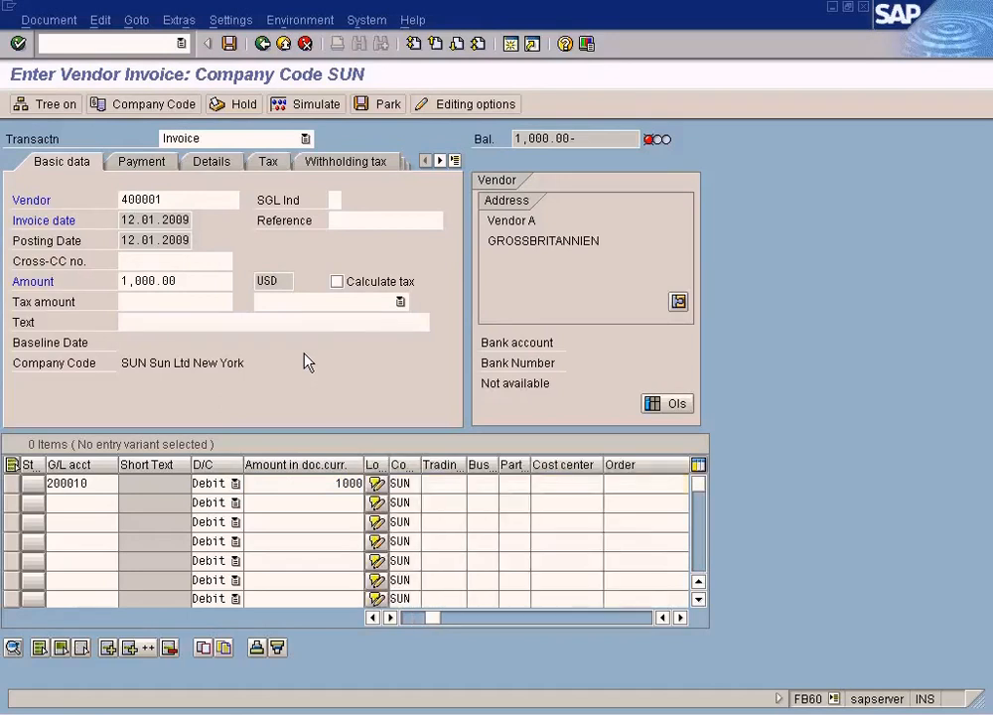
{"action": "key", "text": "Tab"}
{"action": "key", "text": "Tab"}
{"action": "key", "text": "Tab"}
{"action": "key", "text": "Tab"}
{"action": "key", "text": "Tab"}
{"action": "key", "text": "Tab"}
{"action": "key", "text": "Tab"}
{"action": "key", "text": "Tab"}
{"action": "key", "text": "Tab"}
{"action": "key", "text": "Tab"}
{"action": "key", "text": "Tab"}
{"action": "key", "text": "Tab"}
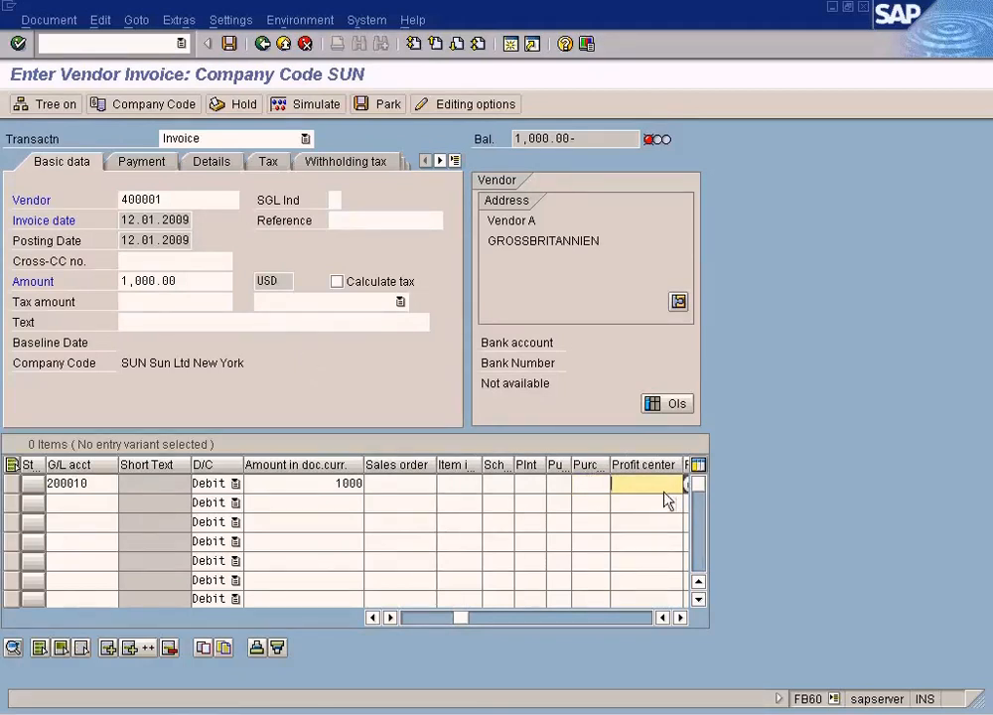
{"action": "key", "text": "F4"}
{"action": "left_click", "coordinate": [231, 693]}
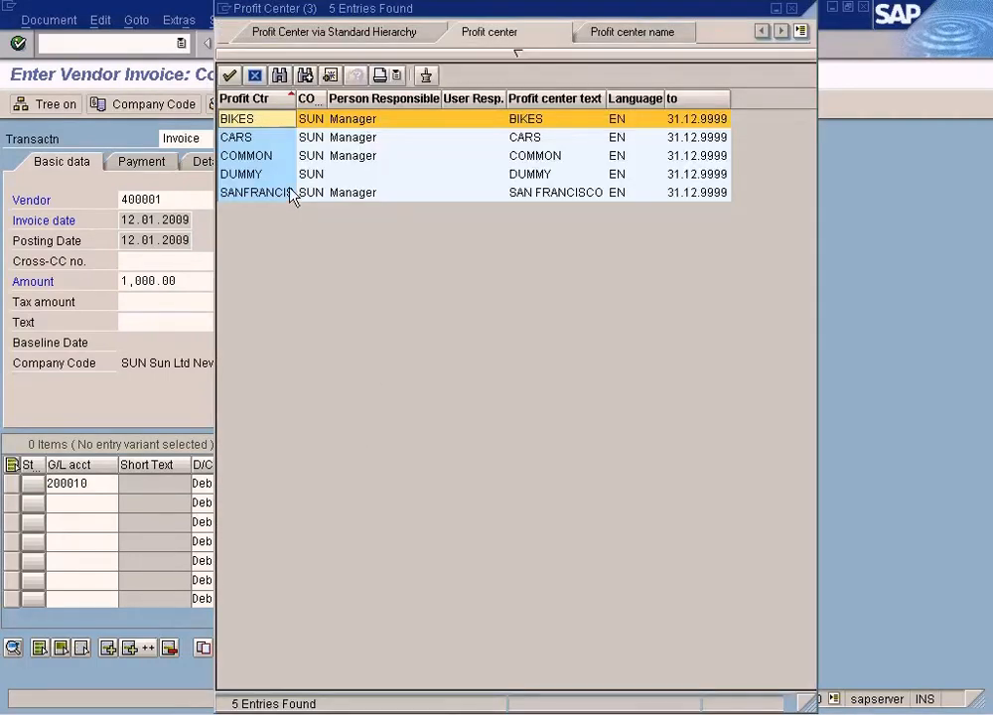
{"action": "double_click", "coordinate": [291, 192]}
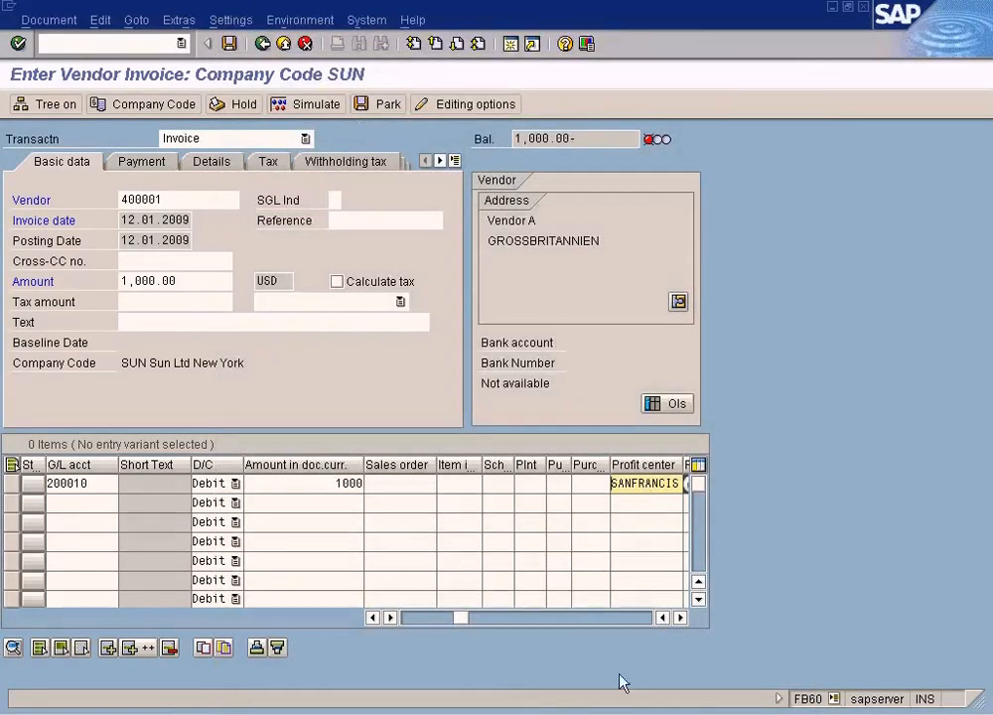
Step: Post the vendor invoice, supplying test as the assignment number of the Stocks line
{"action": "left_click", "coordinate": [596, 714]}
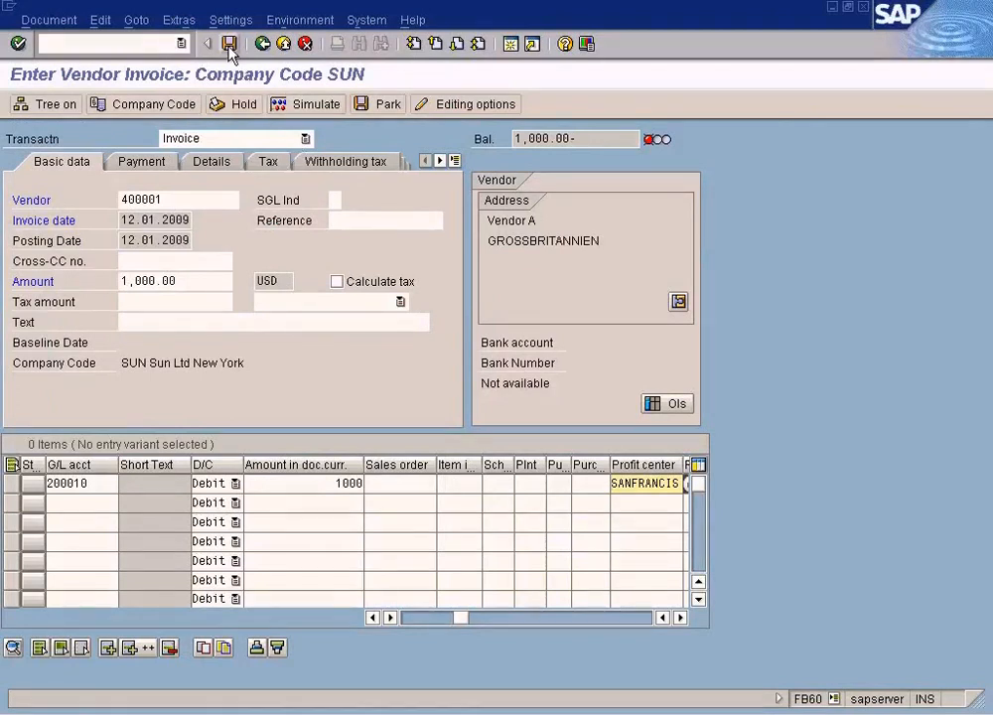
{"action": "left_click", "coordinate": [228, 49]}
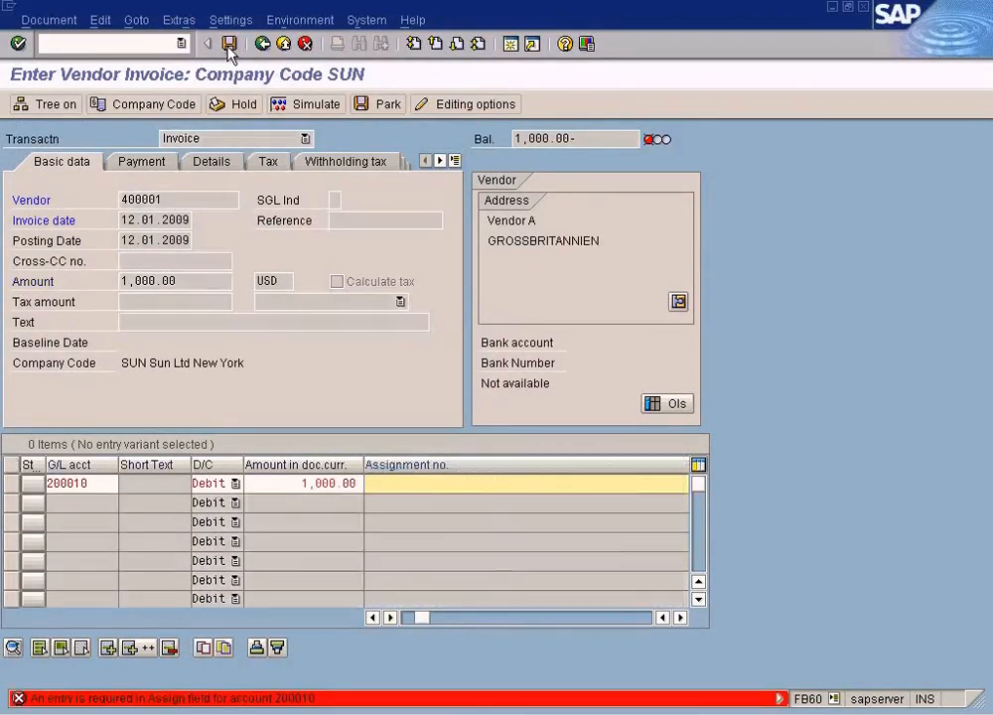
{"action": "type", "text": "test"}
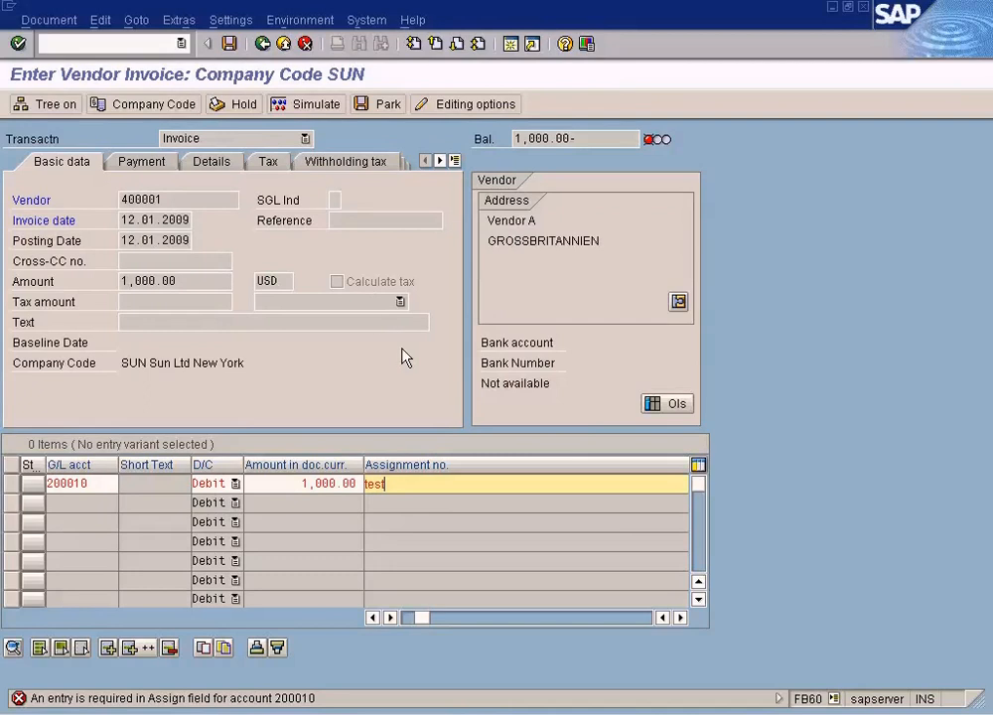
{"action": "left_click", "coordinate": [229, 44]}
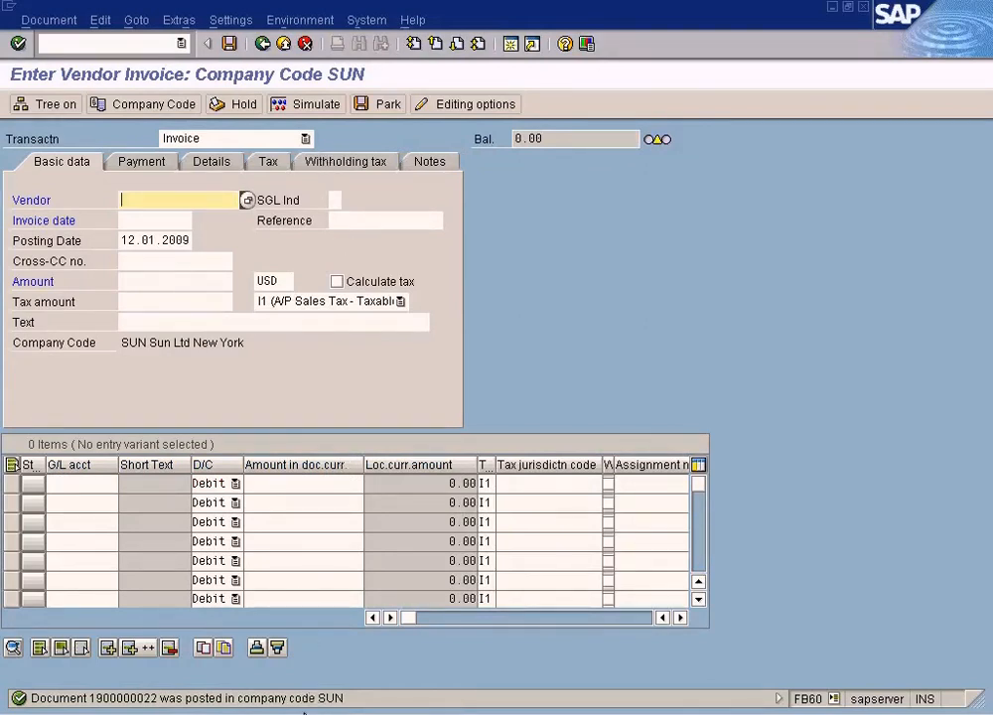
Step: Switch to the Profit Center: Actual Line Items session, rerun the report and examine the Stocks line from the new vendor invoice
{"action": "left_click", "coordinate": [328, 665]}
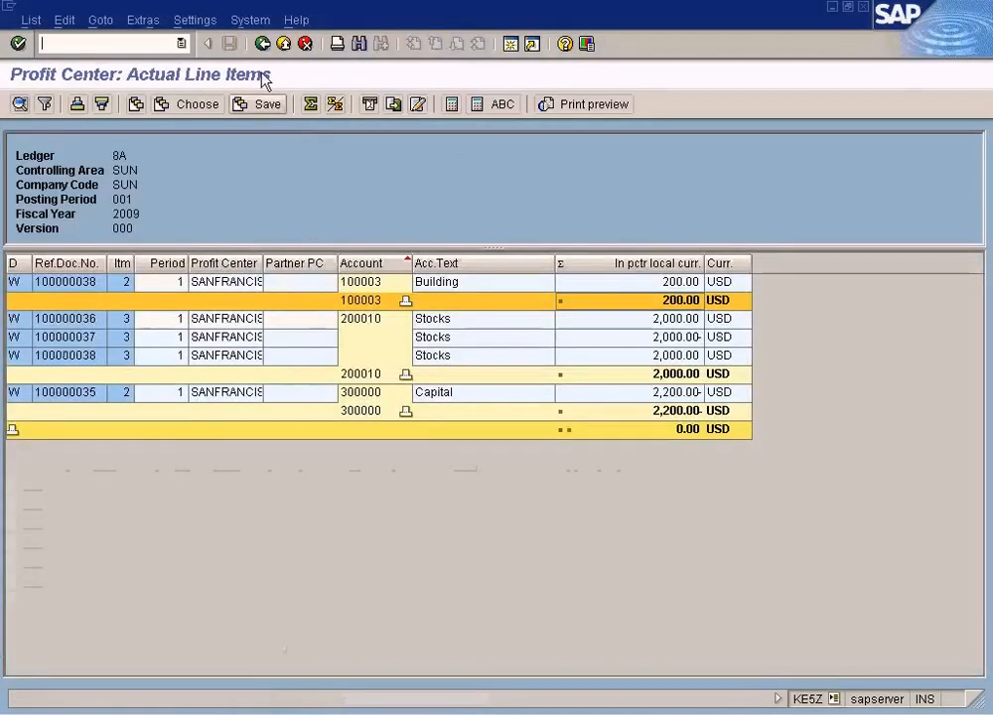
{"action": "left_click", "coordinate": [262, 44]}
{"action": "left_click", "coordinate": [19, 103]}
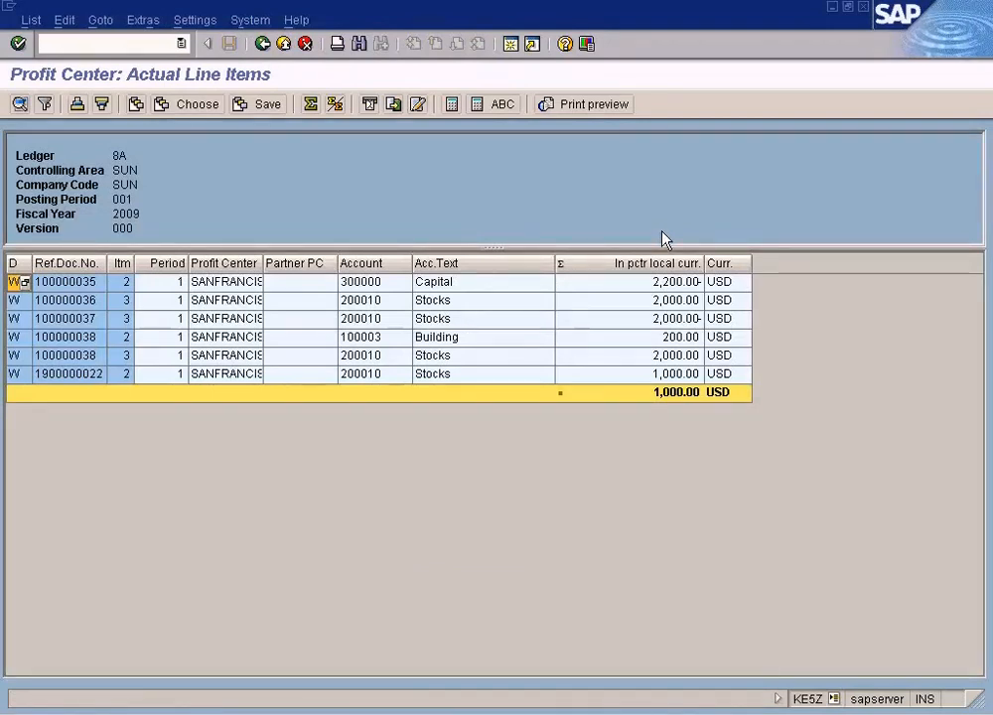
{"action": "left_click", "coordinate": [401, 378]}
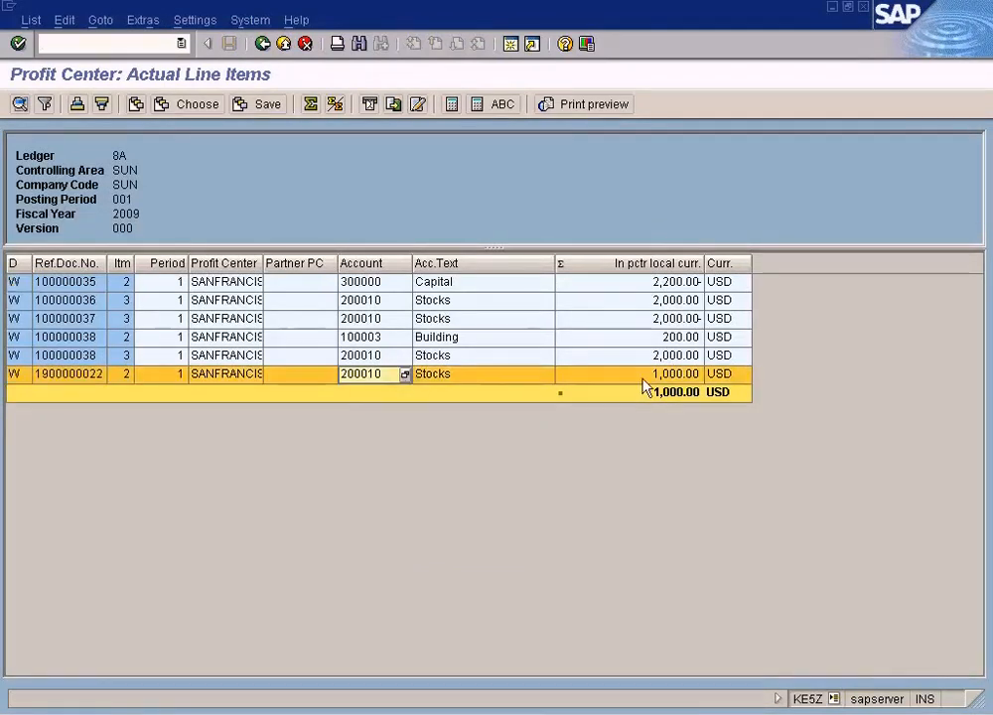
{"action": "left_click", "coordinate": [657, 377]}
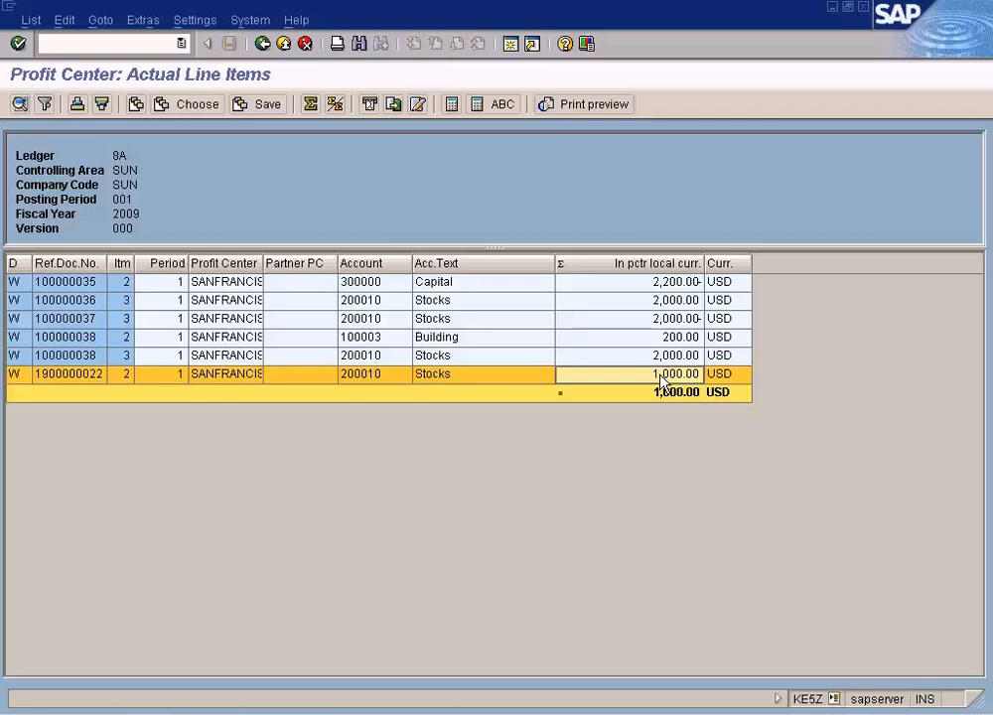
Step: Start a new SAP session and open Transferring Payables/Receivables from Profit Center Accounting's Period-End Closing
{"action": "left_click", "coordinate": [509, 44]}
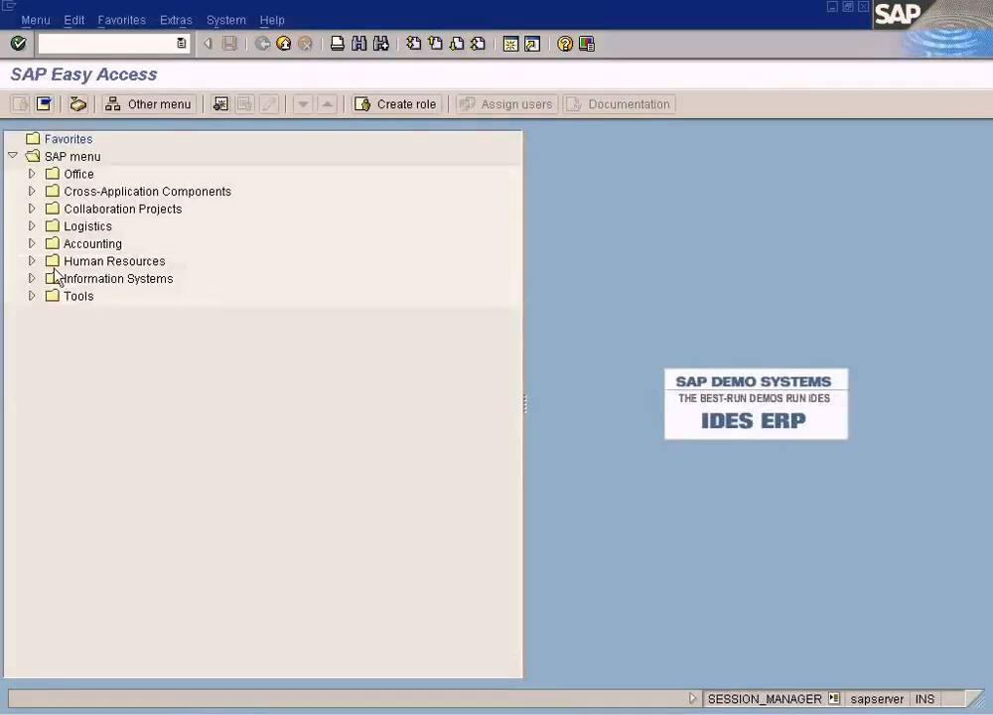
{"action": "left_click", "coordinate": [32, 243]}
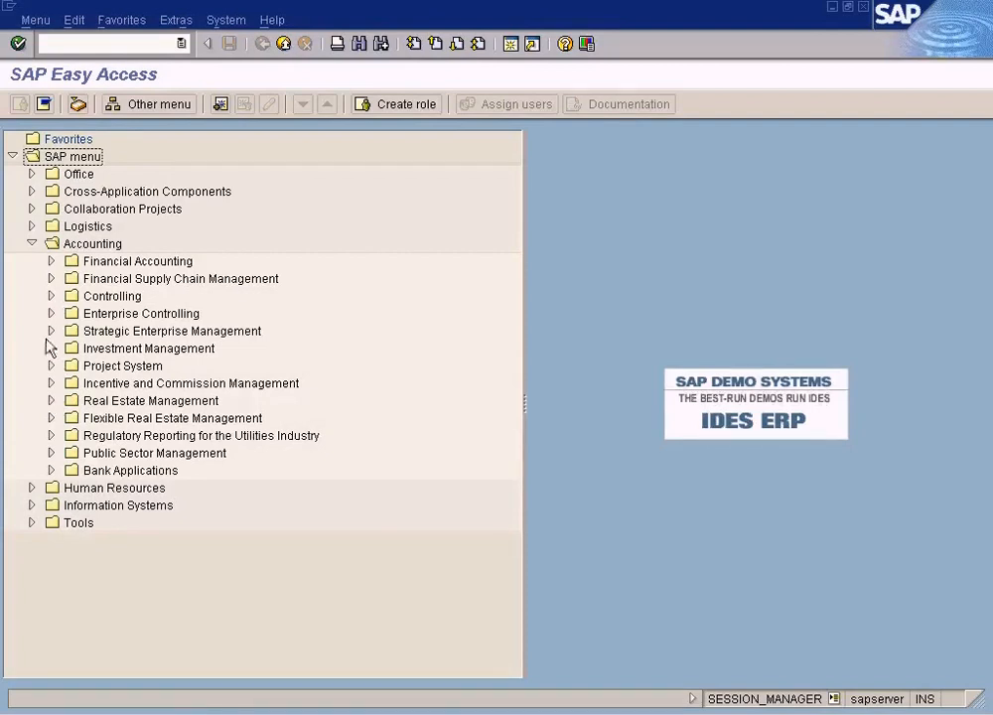
{"action": "left_click", "coordinate": [50, 296]}
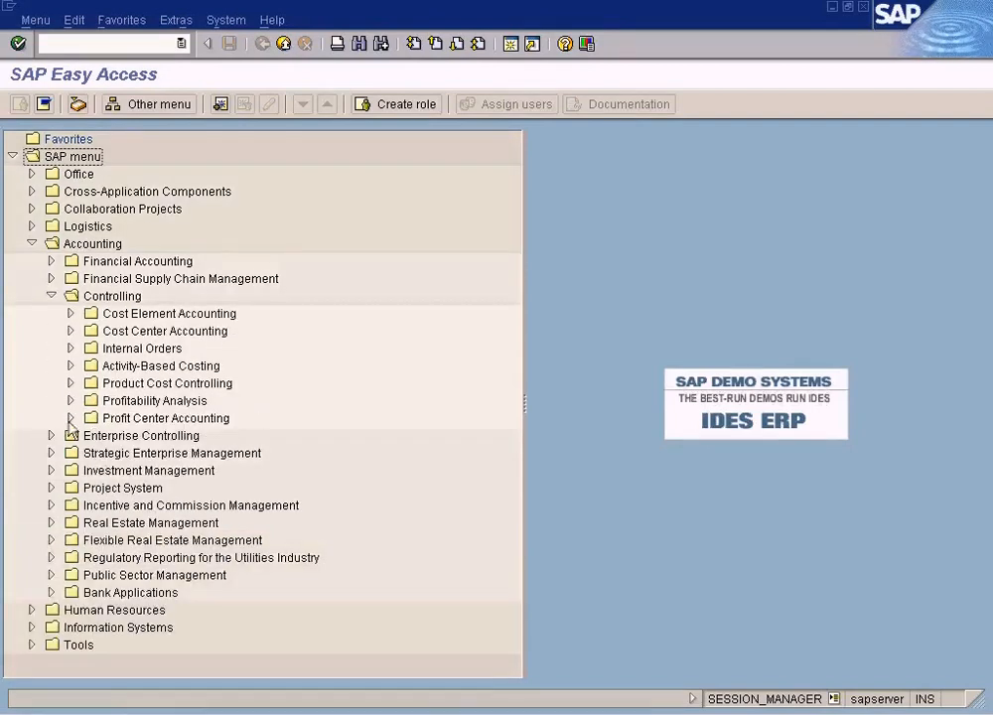
{"action": "left_click", "coordinate": [71, 418]}
{"action": "left_click", "coordinate": [91, 471]}
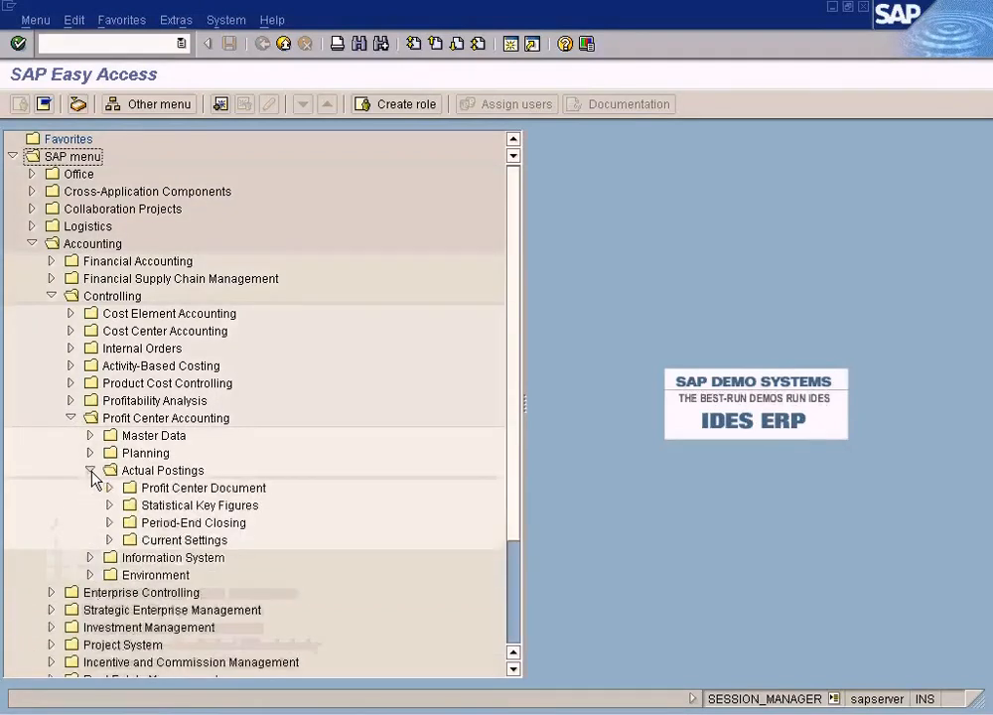
{"action": "left_click", "coordinate": [111, 522]}
{"action": "scroll", "coordinate": [218, 528], "scroll_direction": "down", "scroll_amount": 1}
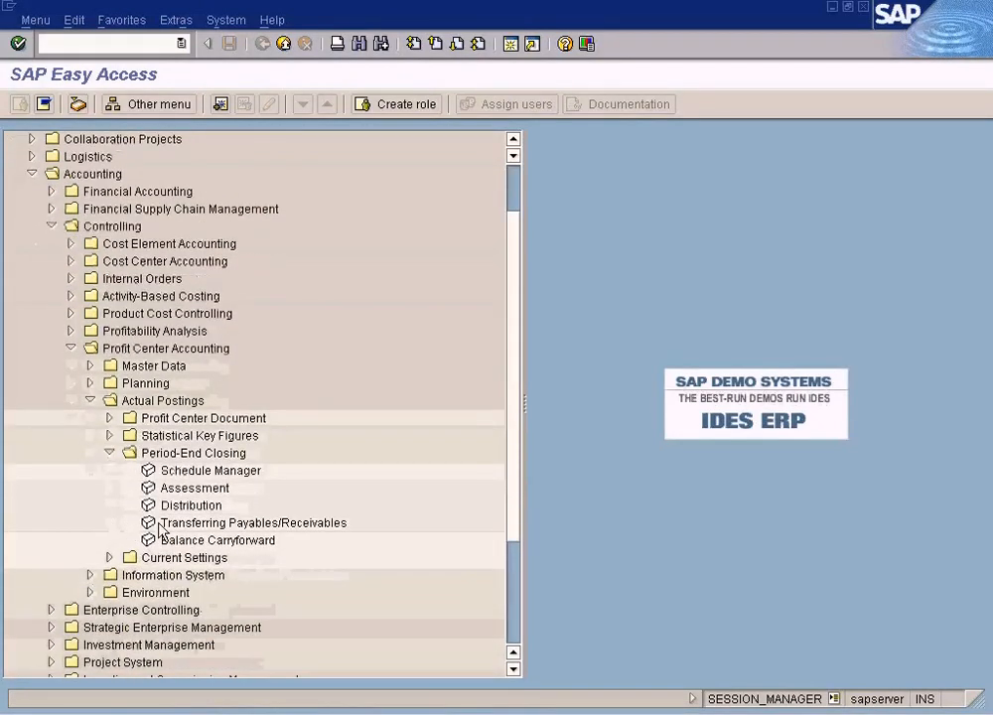
{"action": "left_click", "coordinate": [264, 524]}
{"action": "double_click", "coordinate": [266, 526]}
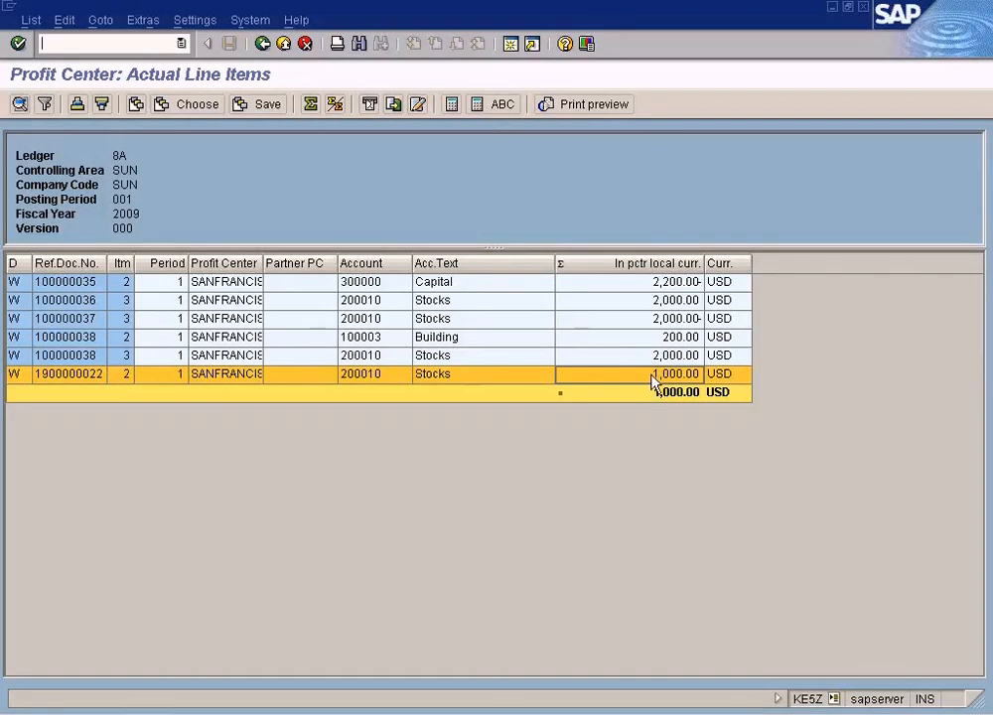
Step: Recheck the new Stocks line item, switch to the Paint diagram and examine the San Francisco Branch accounts
{"action": "left_click", "coordinate": [659, 377]}
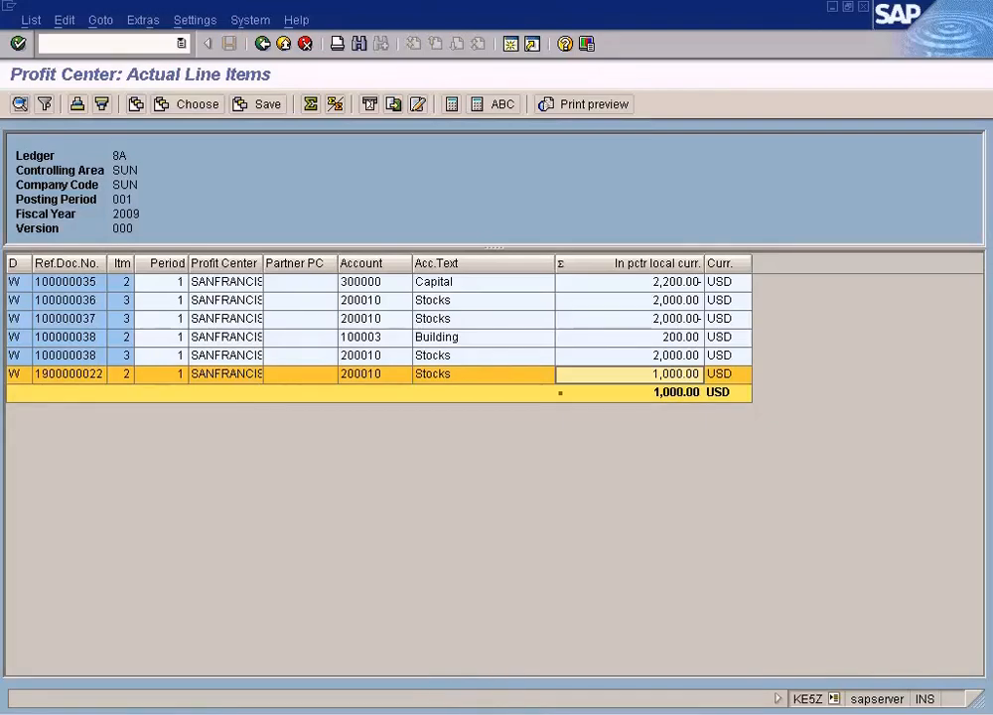
{"action": "left_click", "coordinate": [497, 713]}
{"action": "left_click", "coordinate": [696, 486]}
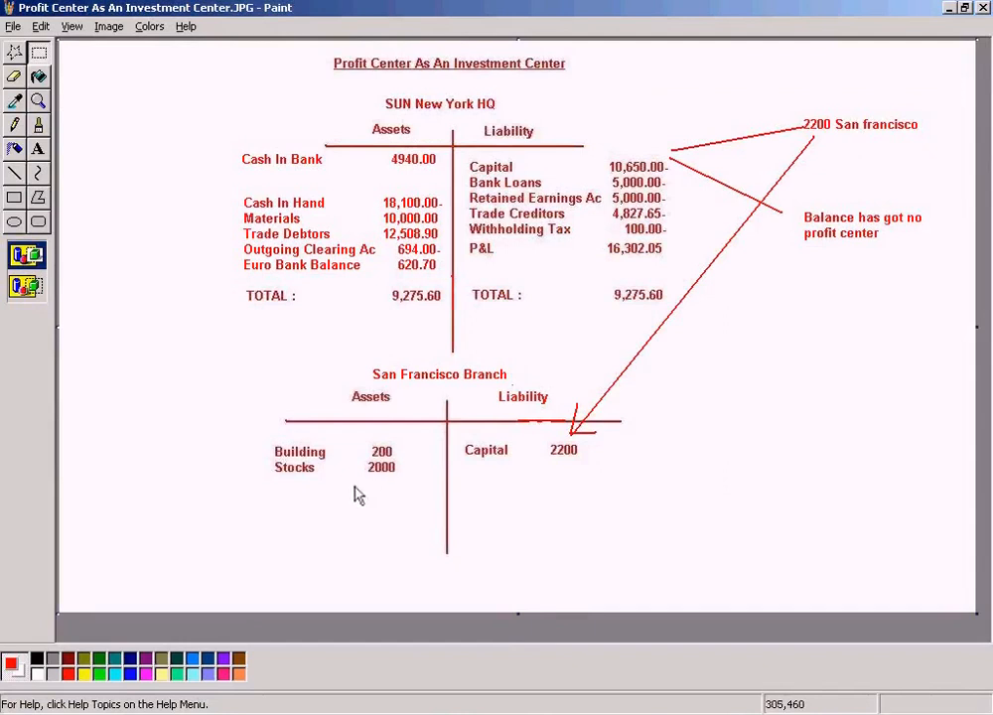
{"action": "left_click_drag", "start_coordinate": [260, 480], "coordinate": [325, 507]}
{"action": "left_click_drag", "start_coordinate": [387, 505], "coordinate": [389, 506]}
{"action": "left_click", "coordinate": [586, 510]}
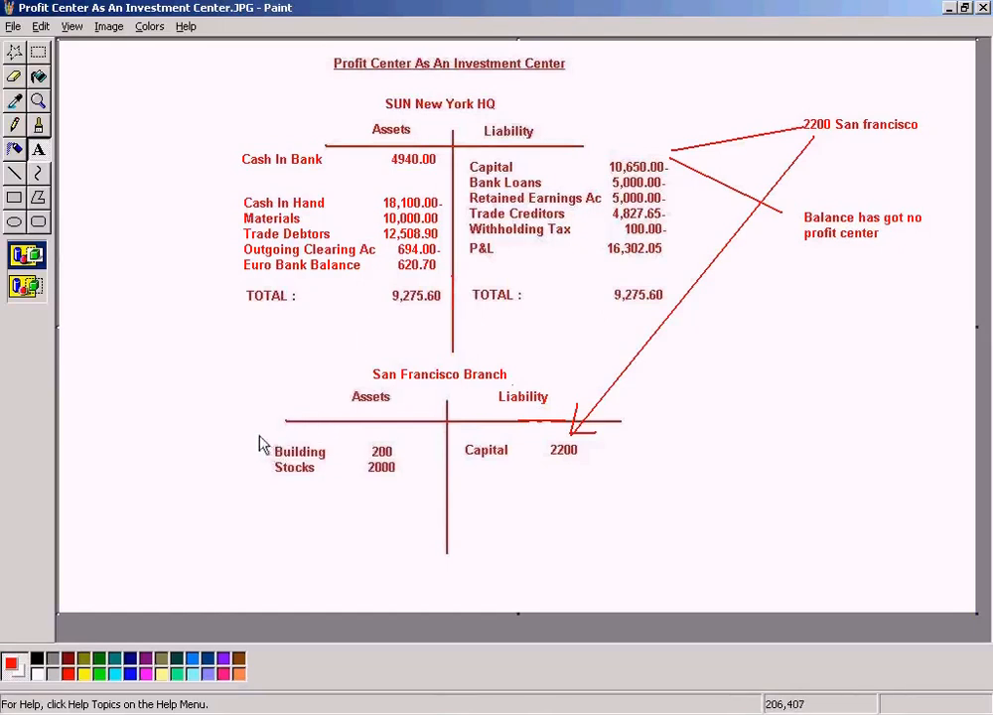
Step: Compare the San Francisco Branch's Building and Stocks entries with the Cash In Bank area of the New York HQ assets
{"action": "left_click_drag", "start_coordinate": [254, 432], "coordinate": [412, 494]}
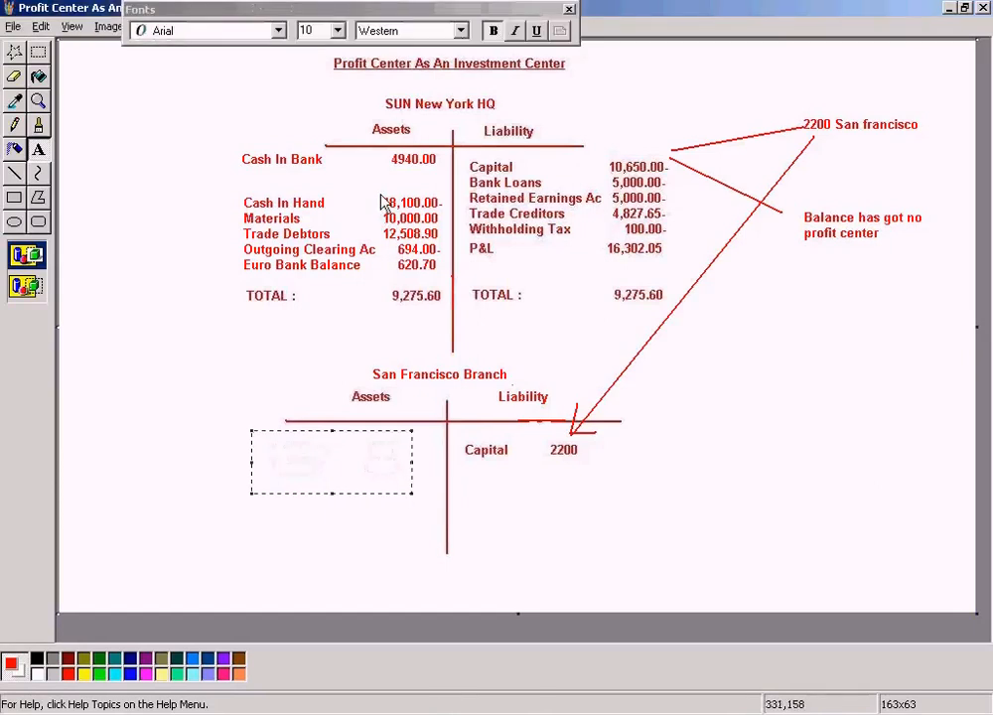
{"action": "left_click", "coordinate": [75, 116]}
{"action": "left_click", "coordinate": [37, 51]}
{"action": "left_click_drag", "start_coordinate": [261, 438], "coordinate": [349, 483]}
{"action": "left_click_drag", "start_coordinate": [235, 151], "coordinate": [442, 184]}
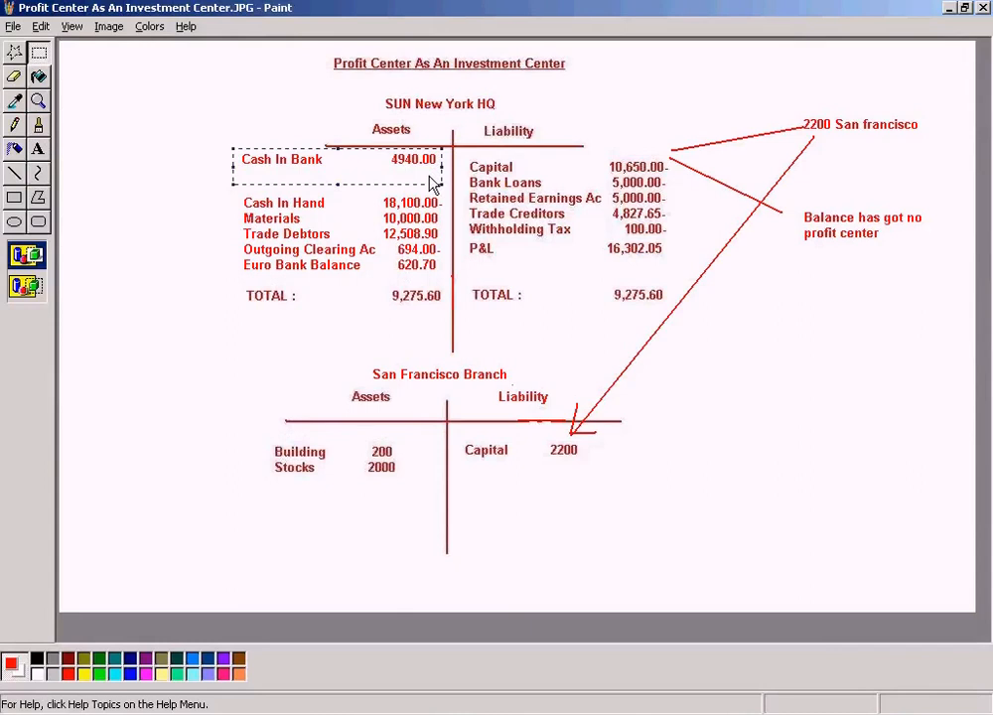
{"action": "left_click_drag", "start_coordinate": [259, 438], "coordinate": [424, 499]}
{"action": "left_click_drag", "start_coordinate": [248, 170], "coordinate": [447, 193]}
{"action": "left_click", "coordinate": [235, 408]}
{"action": "left_click_drag", "start_coordinate": [256, 441], "coordinate": [397, 497]}
{"action": "left_click", "coordinate": [370, 526]}
{"action": "left_click_drag", "start_coordinate": [269, 444], "coordinate": [407, 487]}
{"action": "left_click", "coordinate": [486, 519]}
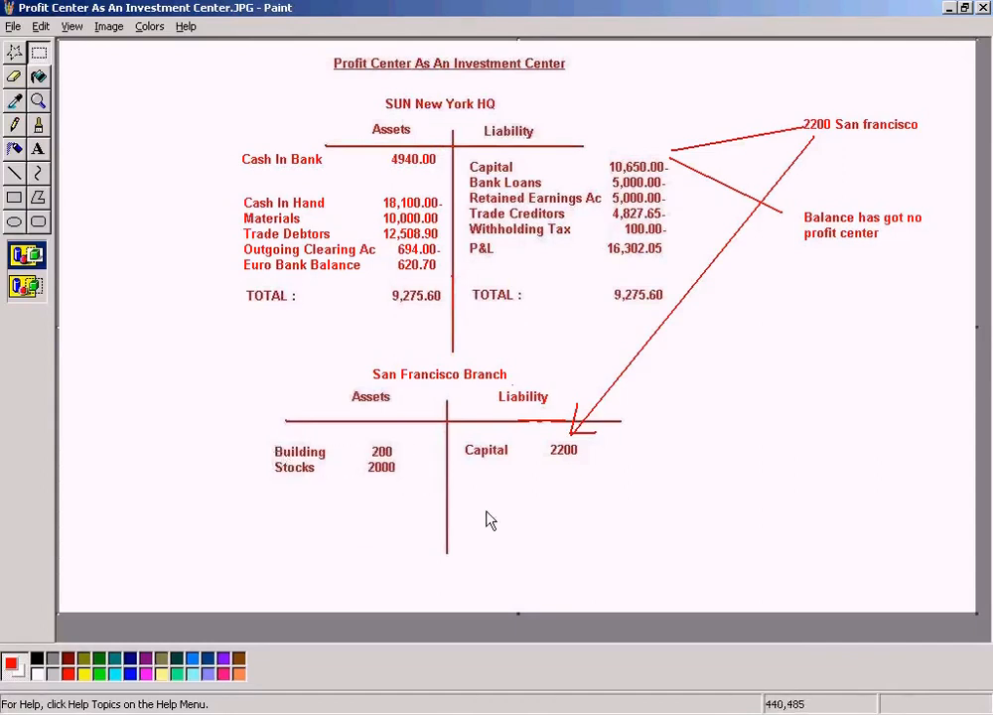
Step: Switch to the SAP Financial Statements session, rerun the report and examine the Retained Earnings, Building and Stocks balances
{"action": "left_click", "coordinate": [321, 713]}
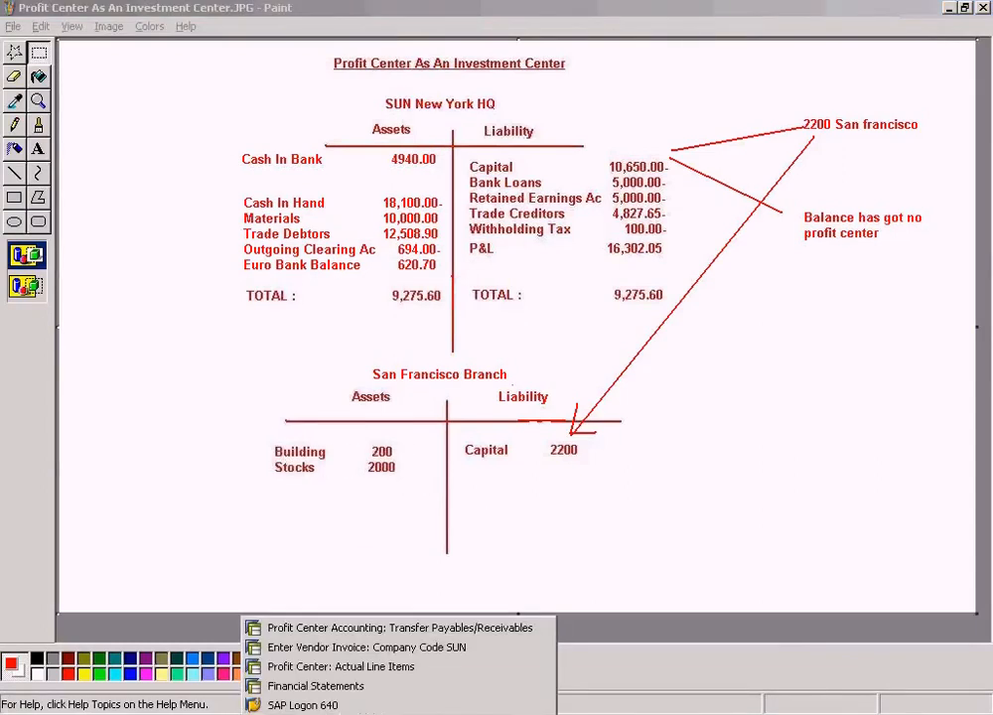
{"action": "left_click", "coordinate": [328, 686]}
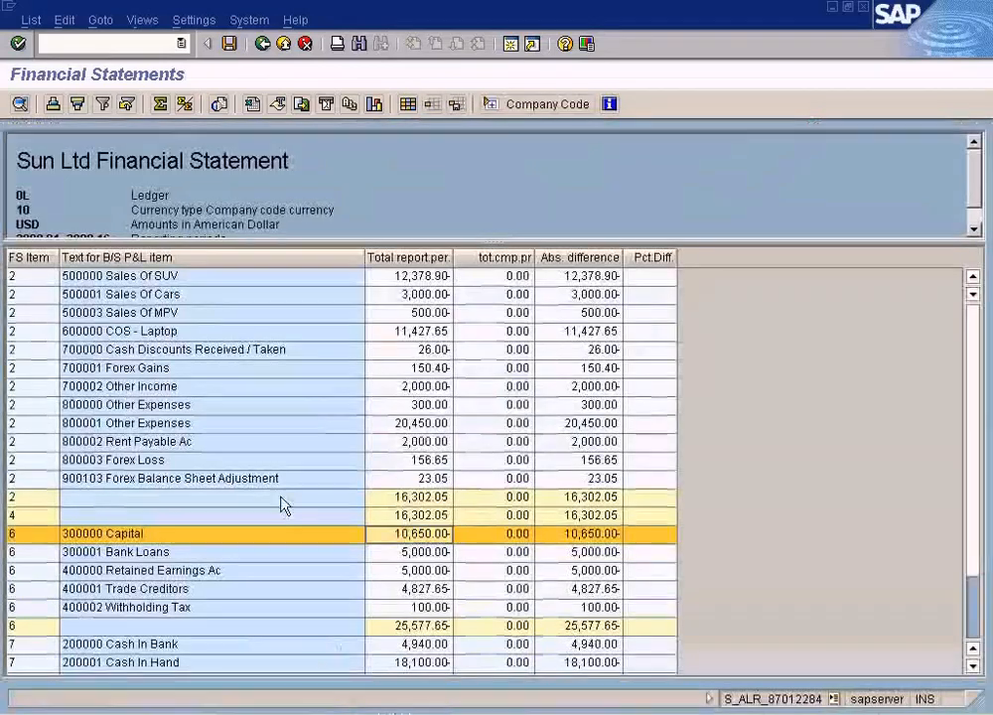
{"action": "left_click", "coordinate": [262, 45]}
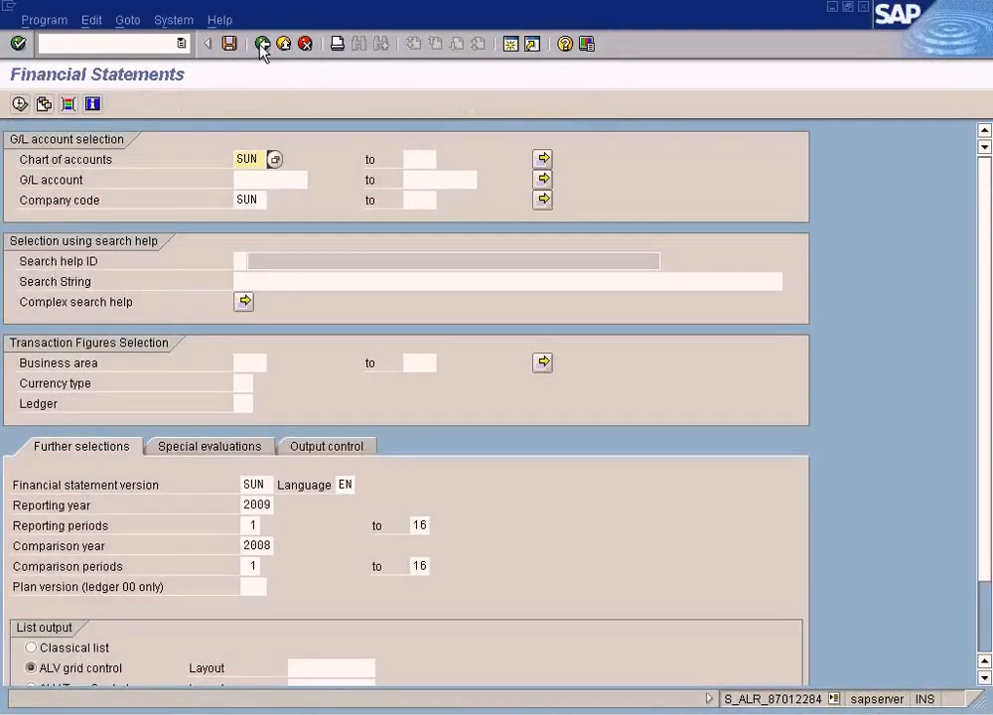
{"action": "left_click", "coordinate": [19, 103]}
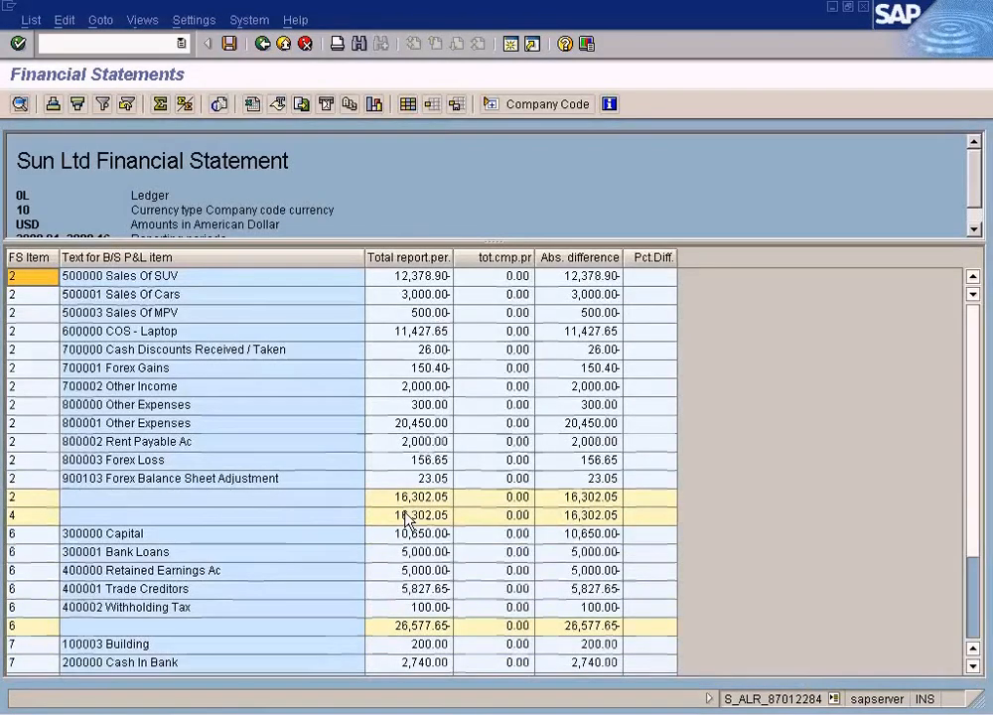
{"action": "left_click", "coordinate": [415, 570]}
{"action": "left_click", "coordinate": [429, 646]}
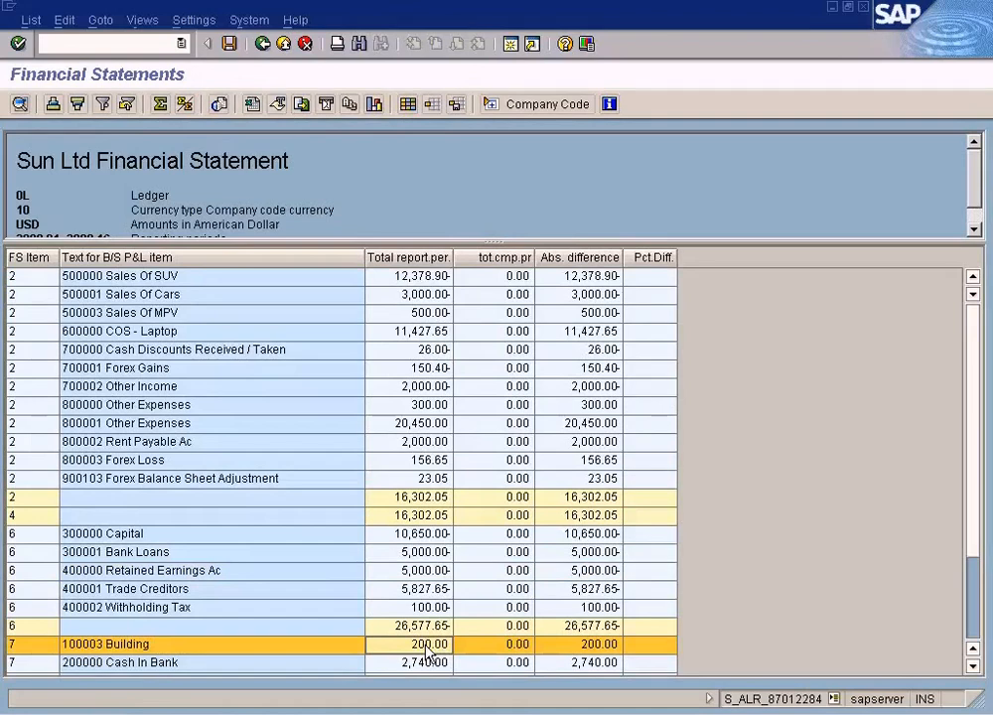
{"action": "scroll", "coordinate": [427, 645], "scroll_direction": "down", "scroll_amount": 7}
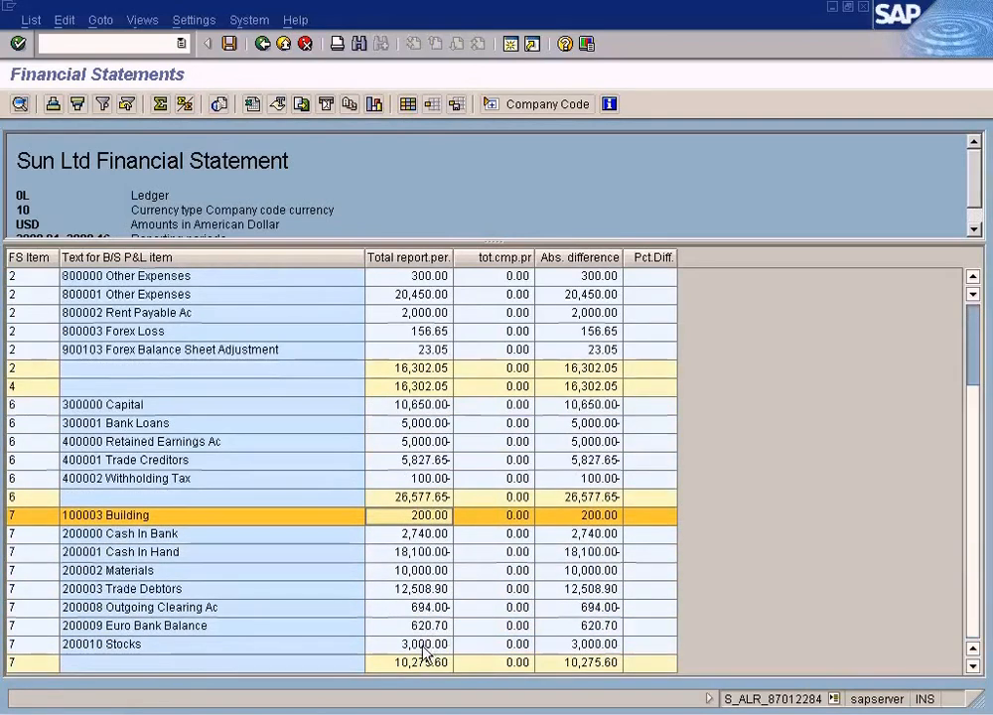
{"action": "left_click", "coordinate": [421, 646]}
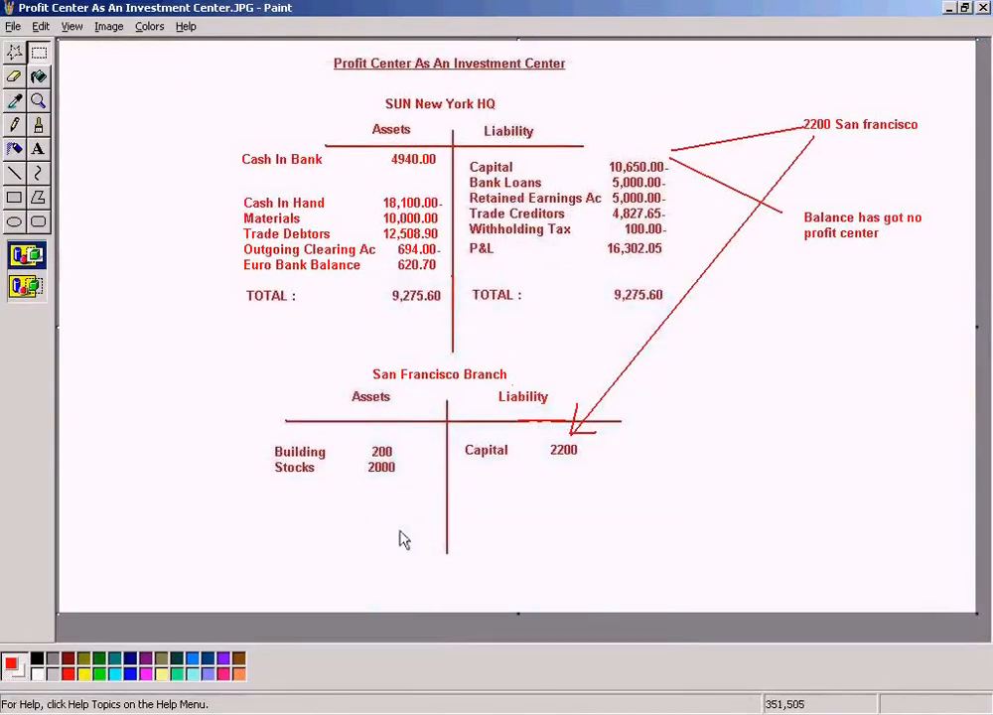
Step: Switch to Paint and try copying the branch's Building and Stocks lines into the New York HQ assets below Cash In Bank
{"action": "mouse_move", "coordinate": [266, 462]}
{"action": "left_mouse_down"}
{"action": "mouse_move", "coordinate": [314, 477]}
{"action": "mouse_move", "coordinate": [407, 480]}
{"action": "left_mouse_up"}
{"action": "left_click", "coordinate": [396, 542]}
{"action": "left_click_drag", "start_coordinate": [271, 444], "coordinate": [404, 475]}
{"action": "key", "text": "ctrl+c"}
{"action": "left_click", "coordinate": [206, 369]}
{"action": "key", "text": "ctrl+v"}
{"action": "left_click_drag", "start_coordinate": [140, 79], "coordinate": [370, 194]}
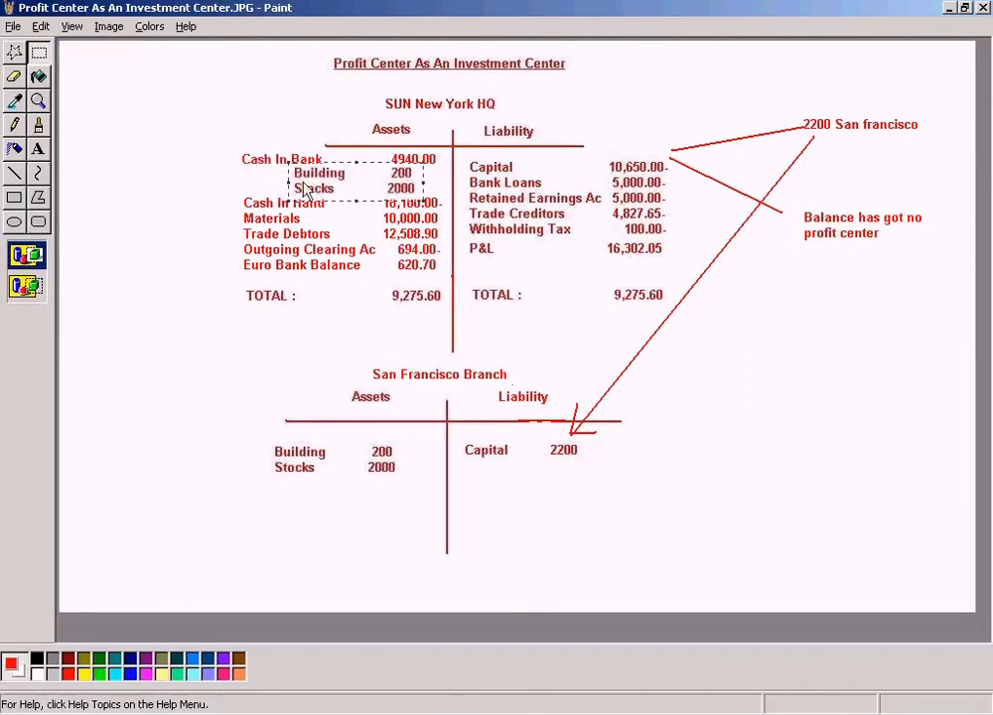
{"action": "left_click", "coordinate": [144, 195]}
{"action": "key", "text": "ctrl+z"}
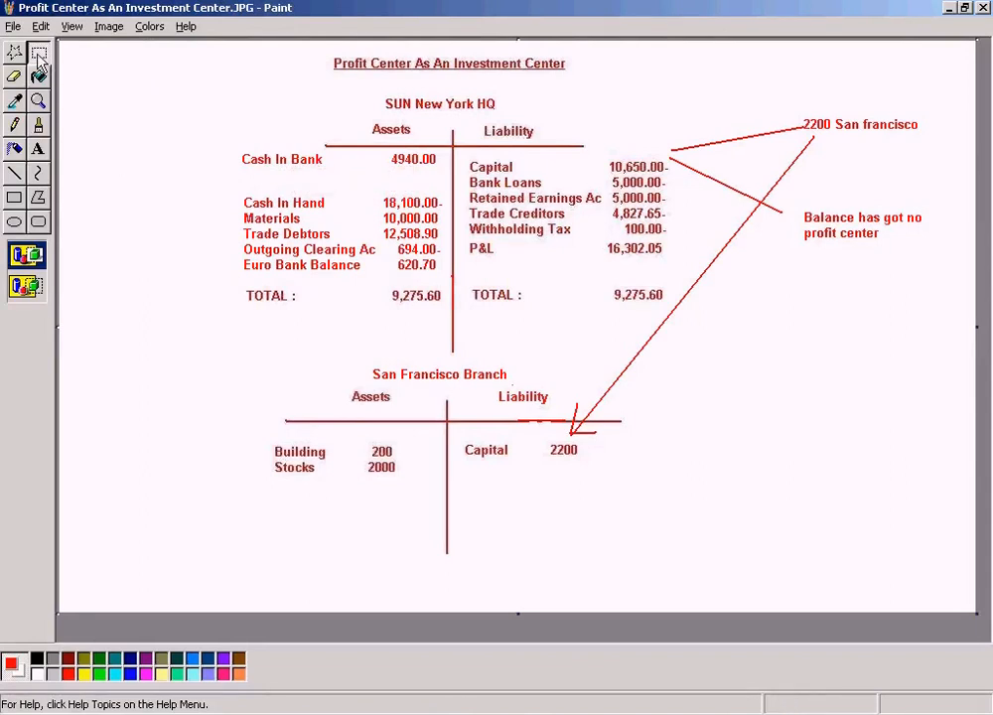
Step: Shift the HQ rows from Cash In Hand to Euro Bank Balance down and add Building 200 and Stocks 2000 below Cash In Bank
{"action": "left_click_drag", "start_coordinate": [236, 201], "coordinate": [409, 258]}
{"action": "left_click", "coordinate": [209, 201]}
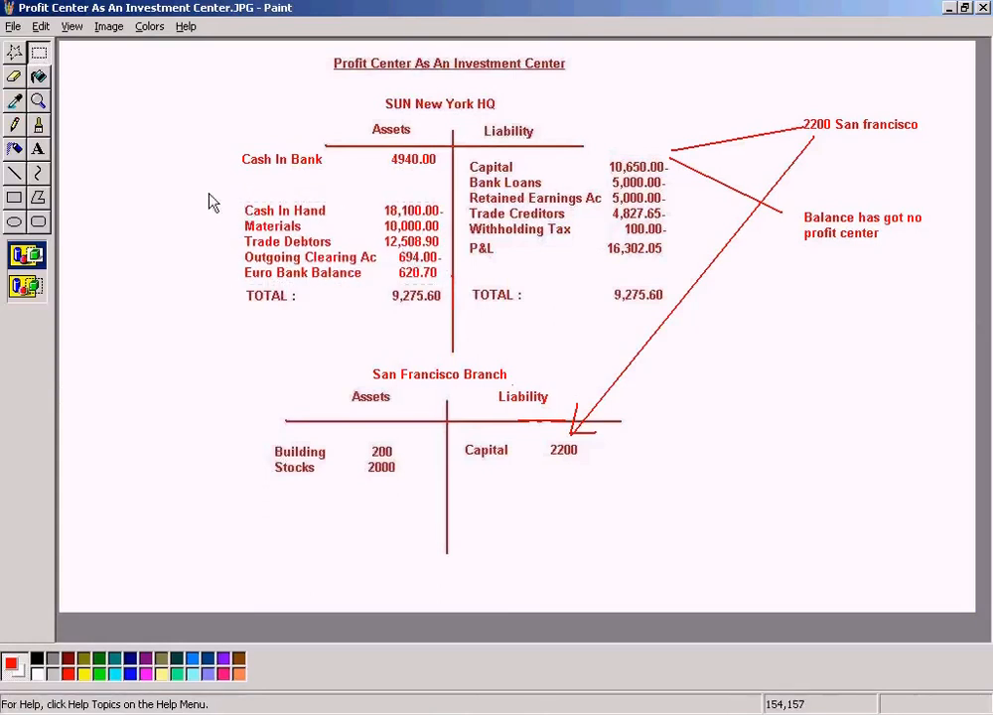
{"action": "left_click_drag", "start_coordinate": [240, 170], "coordinate": [446, 201]}
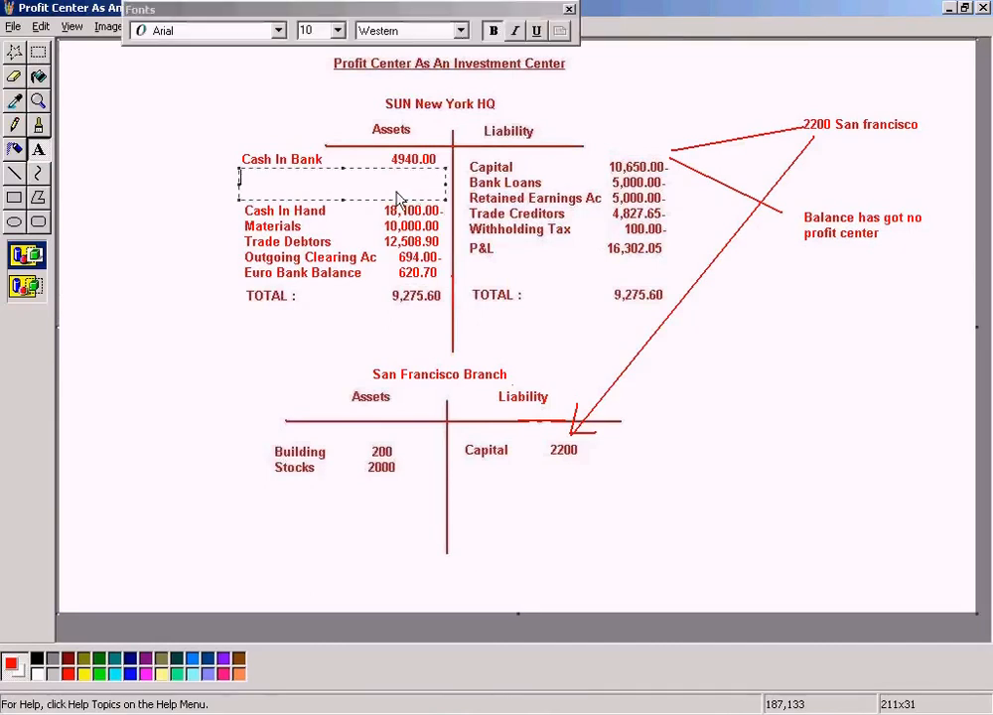
{"action": "type", "text": "uilding                    200"}
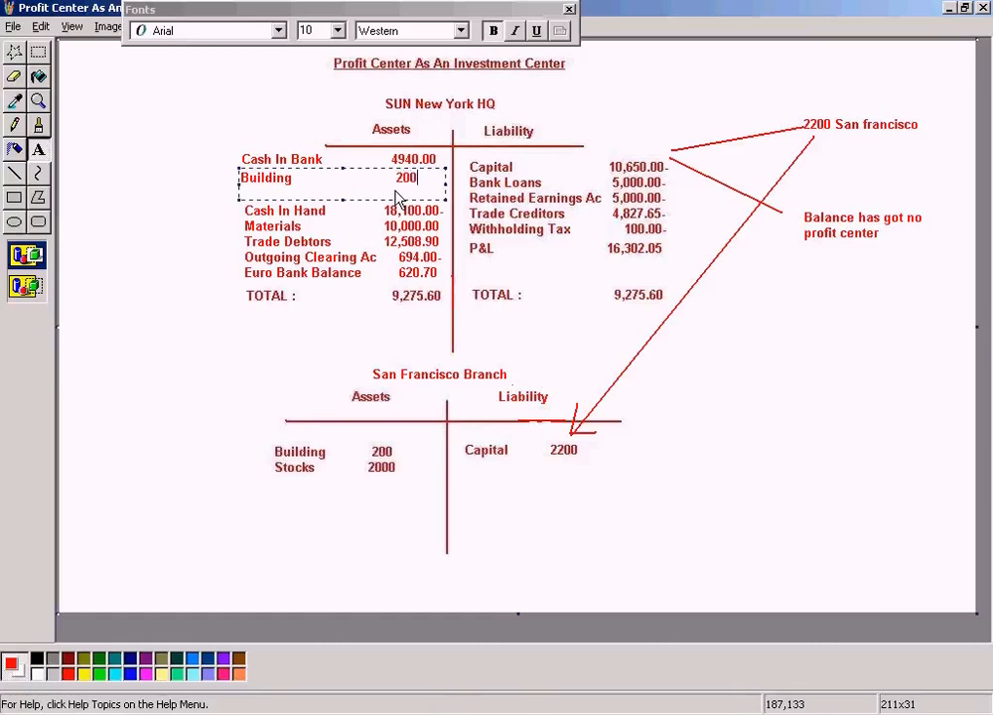
{"action": "key", "text": "Return"}
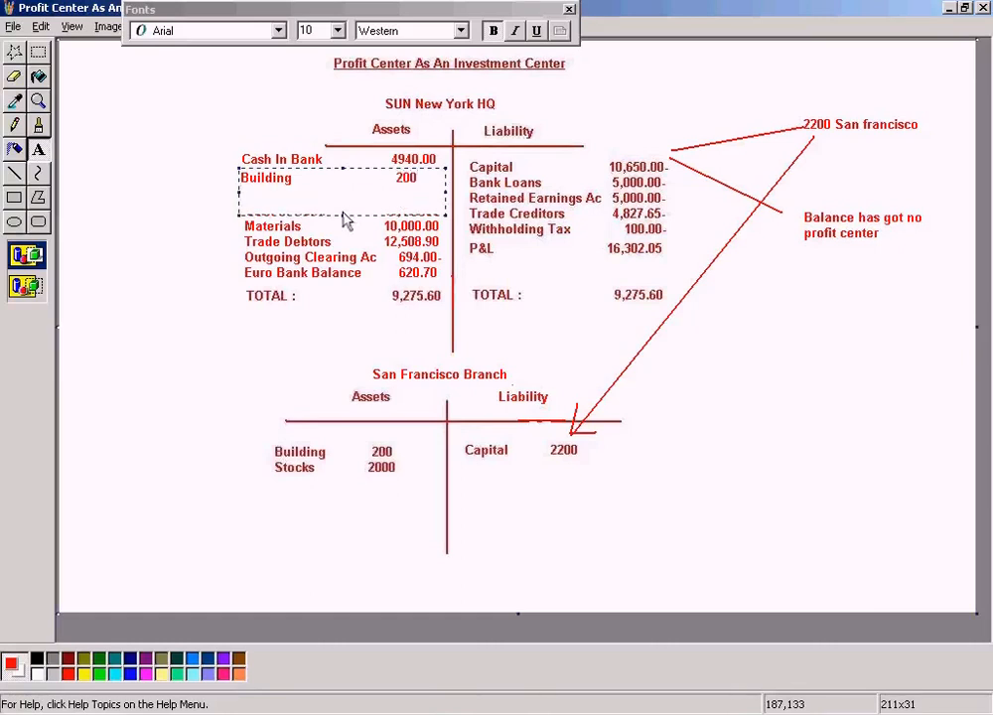
{"action": "key", "text": "BackSpace"}
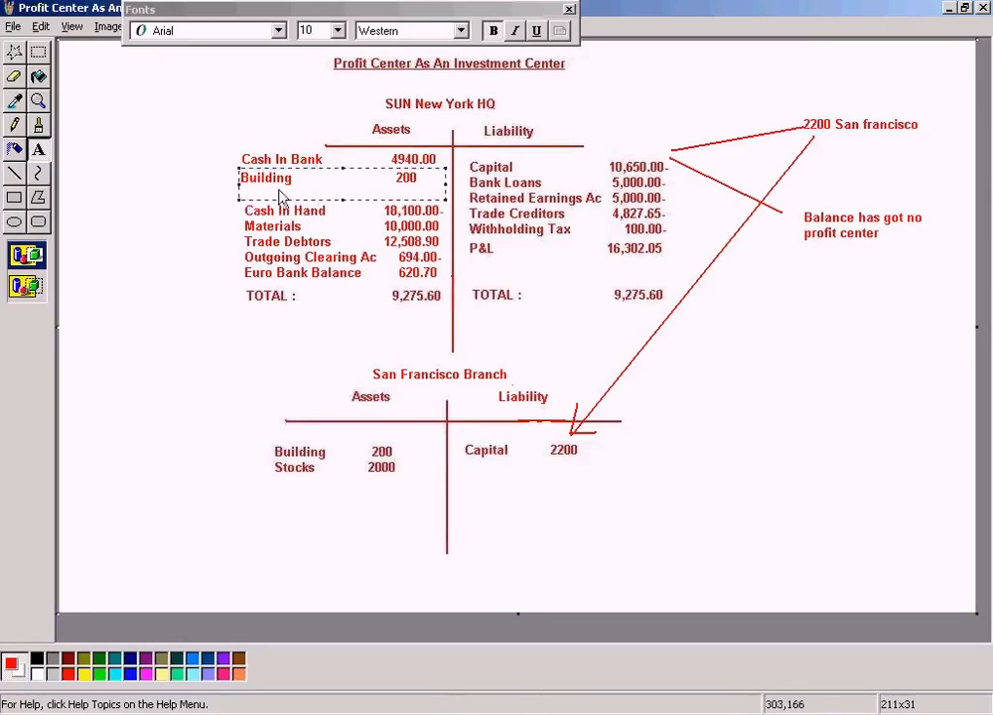
{"action": "key", "text": "Return"}
{"action": "type", "text": "Stocks            2000"}
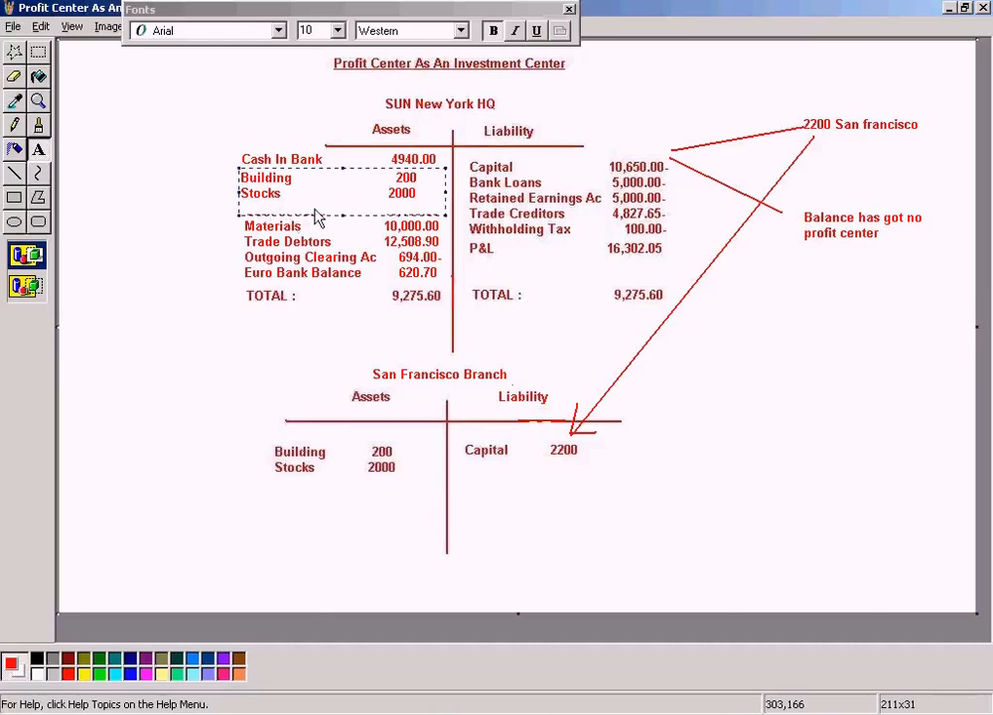
{"action": "left_click_drag", "start_coordinate": [342, 216], "coordinate": [344, 203]}
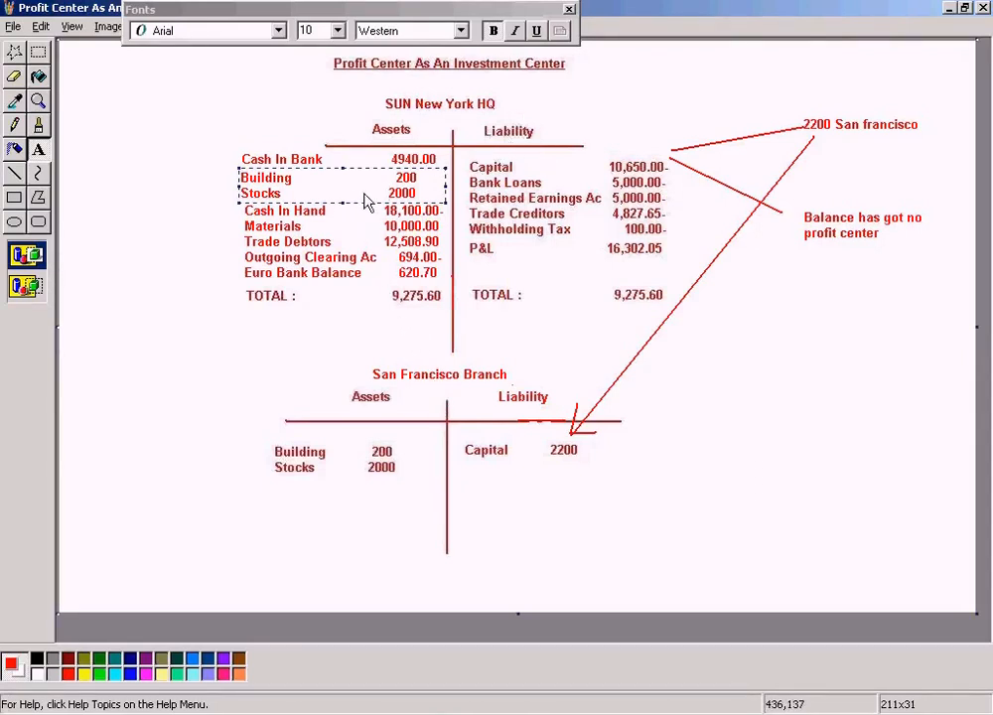
{"action": "left_click", "coordinate": [126, 192]}
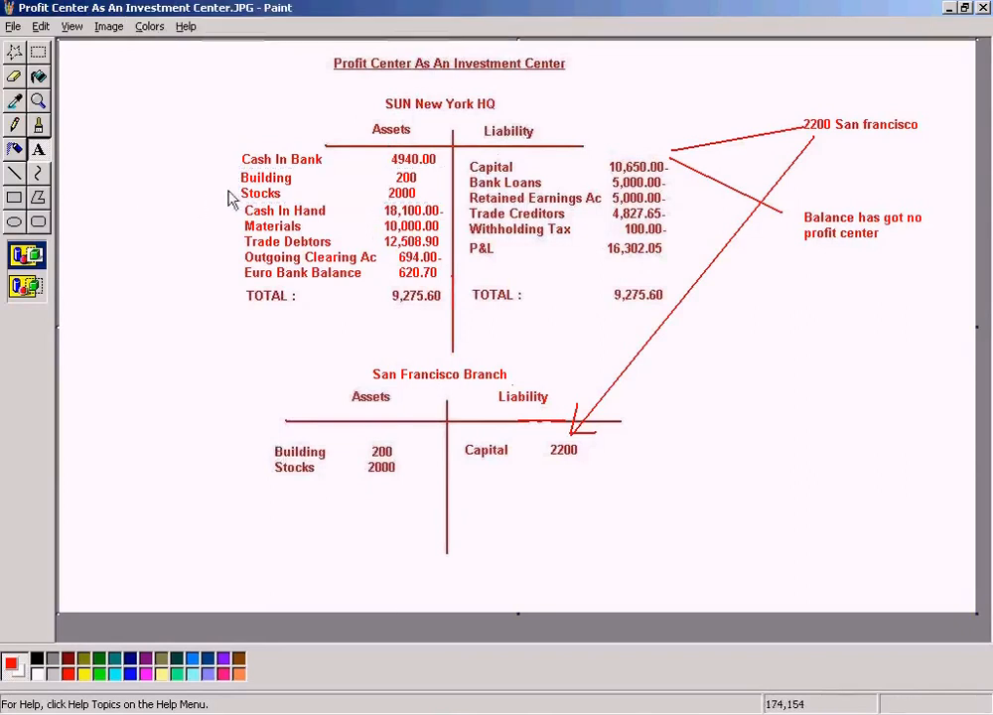
Step: Move the 200 and 2000 amounts of the HQ Building and Stocks rows into line with the asset amounts column
{"action": "left_click_drag", "start_coordinate": [379, 170], "coordinate": [429, 200]}
{"action": "left_click", "coordinate": [349, 175]}
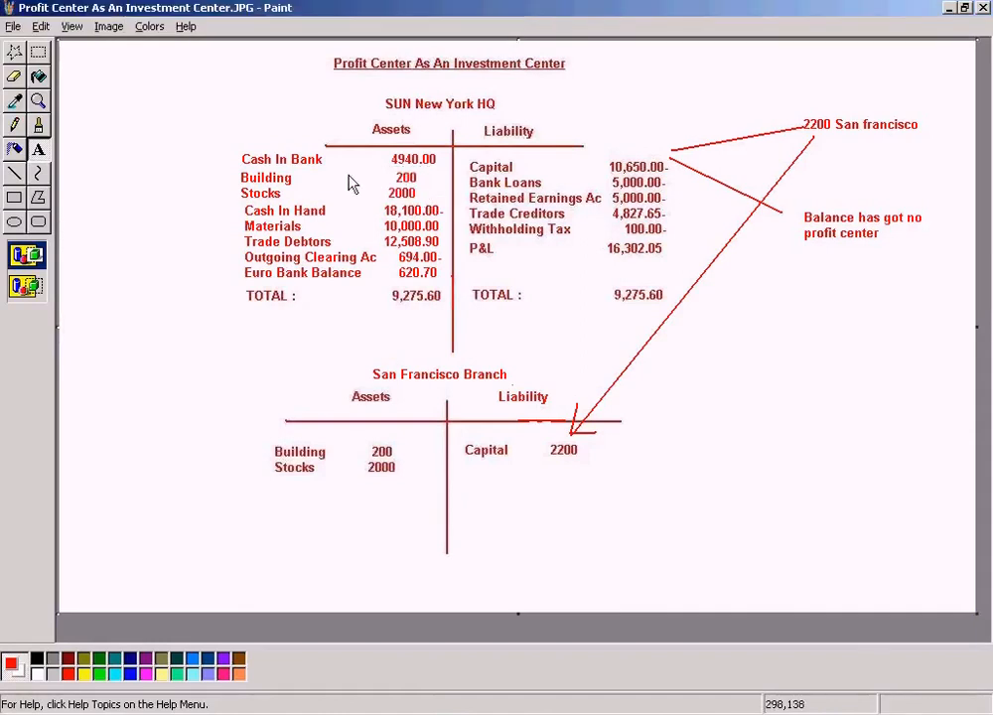
{"action": "left_click", "coordinate": [40, 54]}
{"action": "left_click_drag", "start_coordinate": [377, 172], "coordinate": [416, 186]}
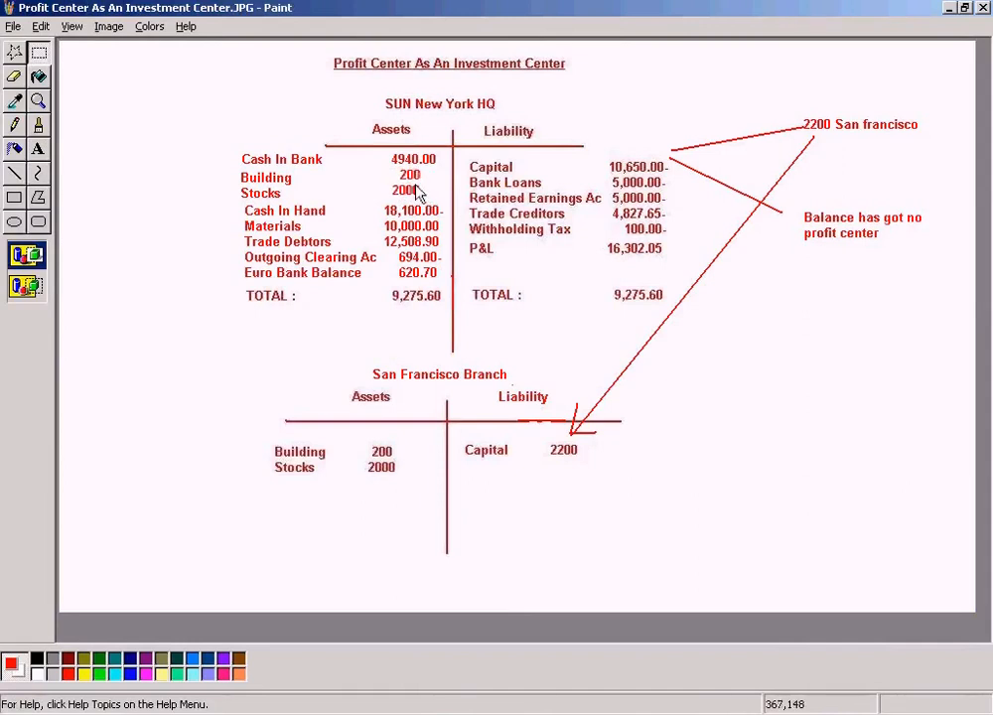
{"action": "left_click", "coordinate": [342, 179]}
Step: Mark the HQ Cash In Bank row and open the Windows Calculator
{"action": "left_click_drag", "start_coordinate": [230, 147], "coordinate": [452, 165]}
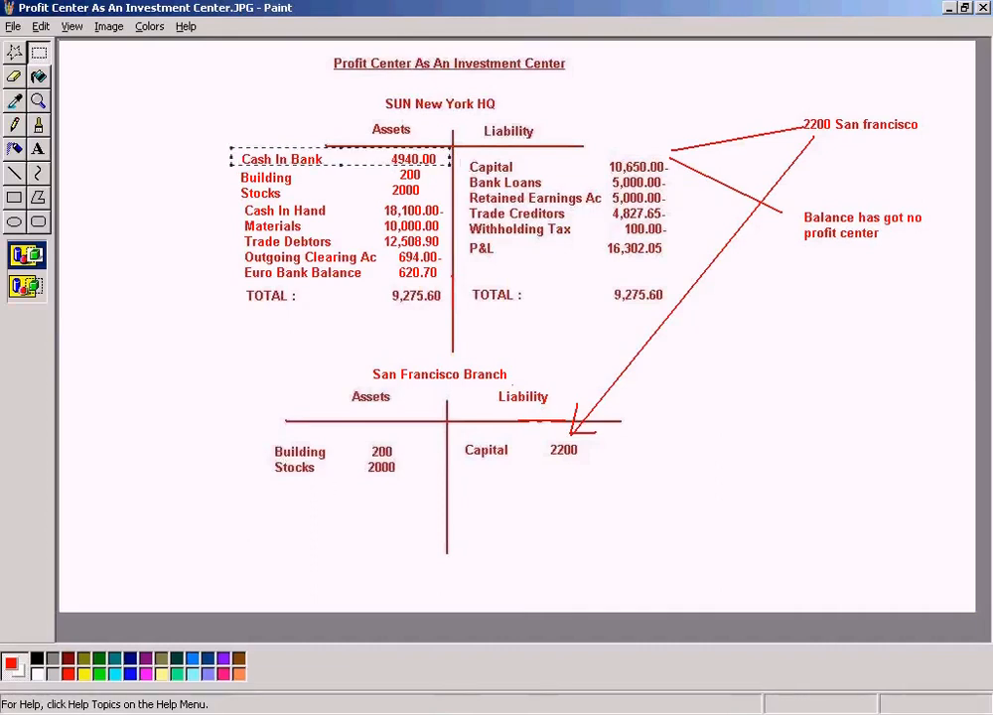
{"action": "left_click", "coordinate": [25, 711]}
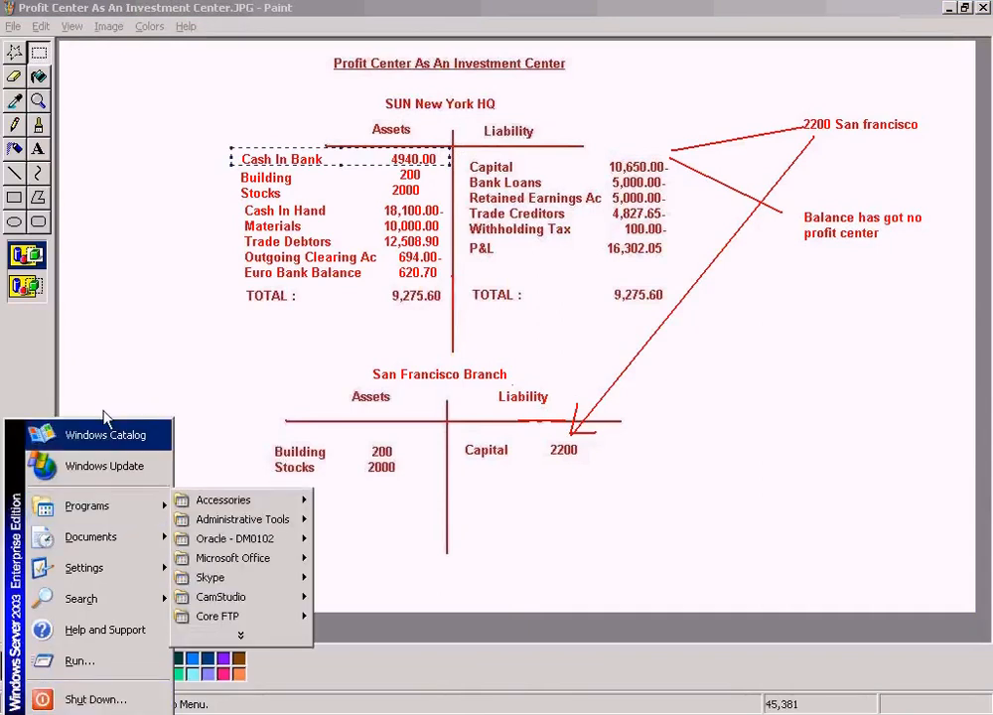
{"action": "mouse_move", "coordinate": [124, 506]}
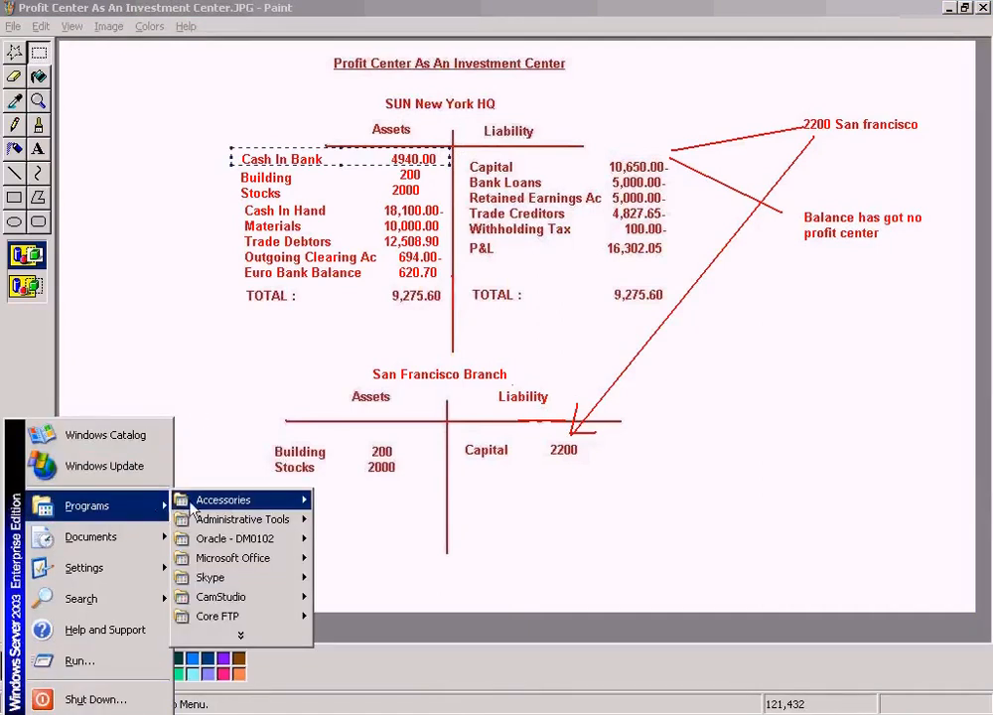
{"action": "mouse_move", "coordinate": [233, 500]}
{"action": "left_click", "coordinate": [342, 518]}
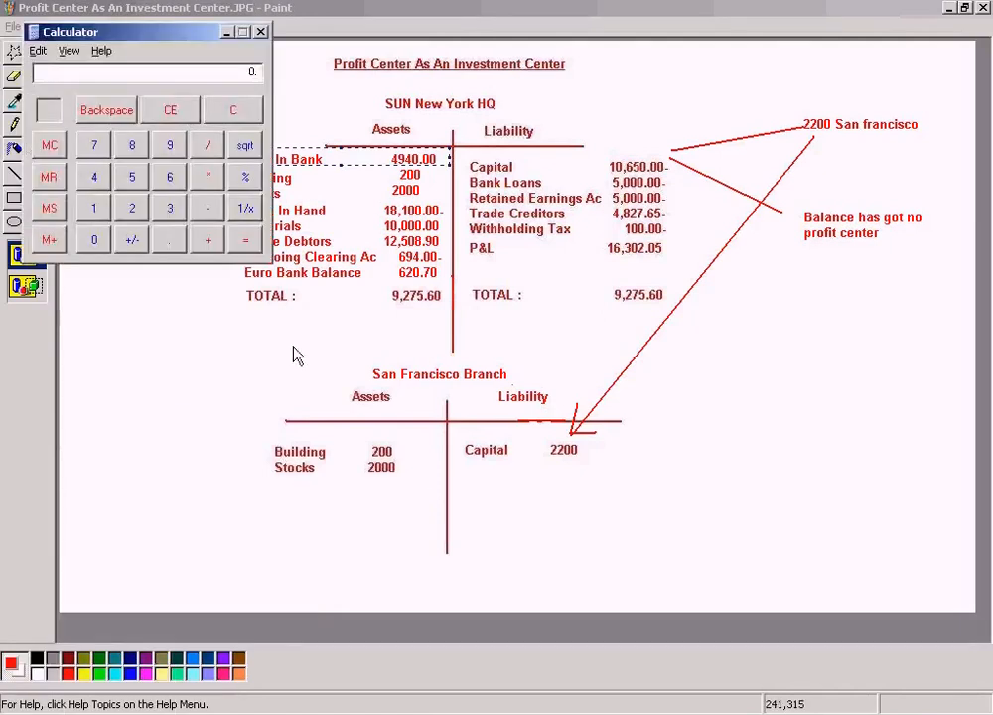
Step: Subtract 2200 from the HQ Cash In Bank amount of 4940 in the Calculator and close it
{"action": "left_click_drag", "start_coordinate": [154, 40], "coordinate": [181, 225]}
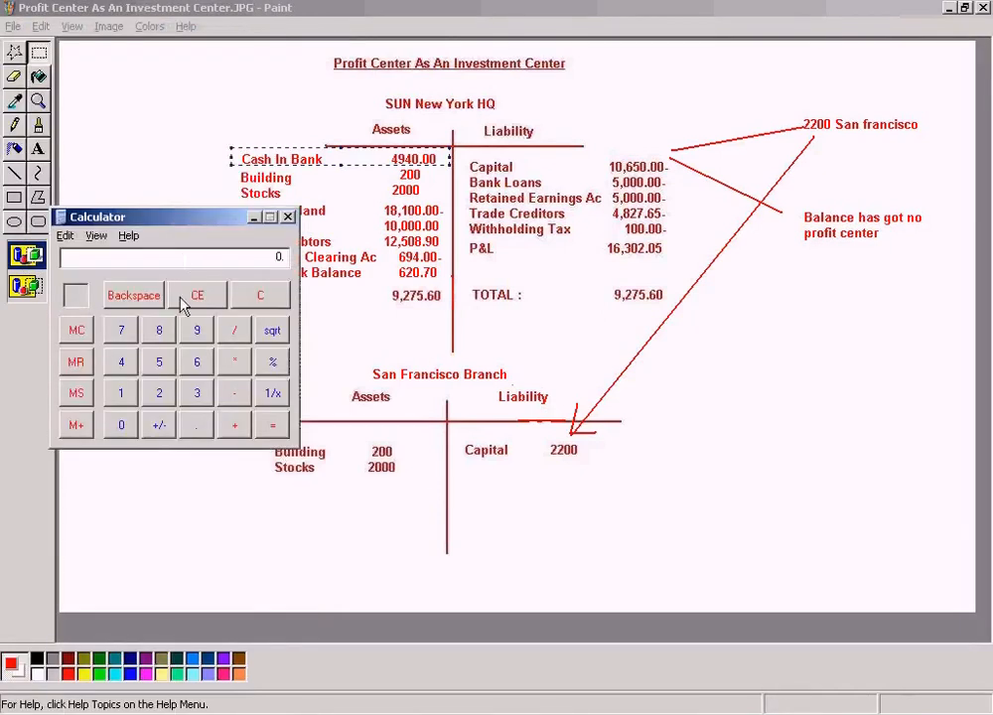
{"action": "left_click", "coordinate": [194, 334]}
{"action": "left_click", "coordinate": [122, 362]}
{"action": "left_click", "coordinate": [121, 425]}
{"action": "left_click", "coordinate": [159, 393]}
{"action": "left_click", "coordinate": [122, 429]}
{"action": "left_click", "coordinate": [270, 427]}
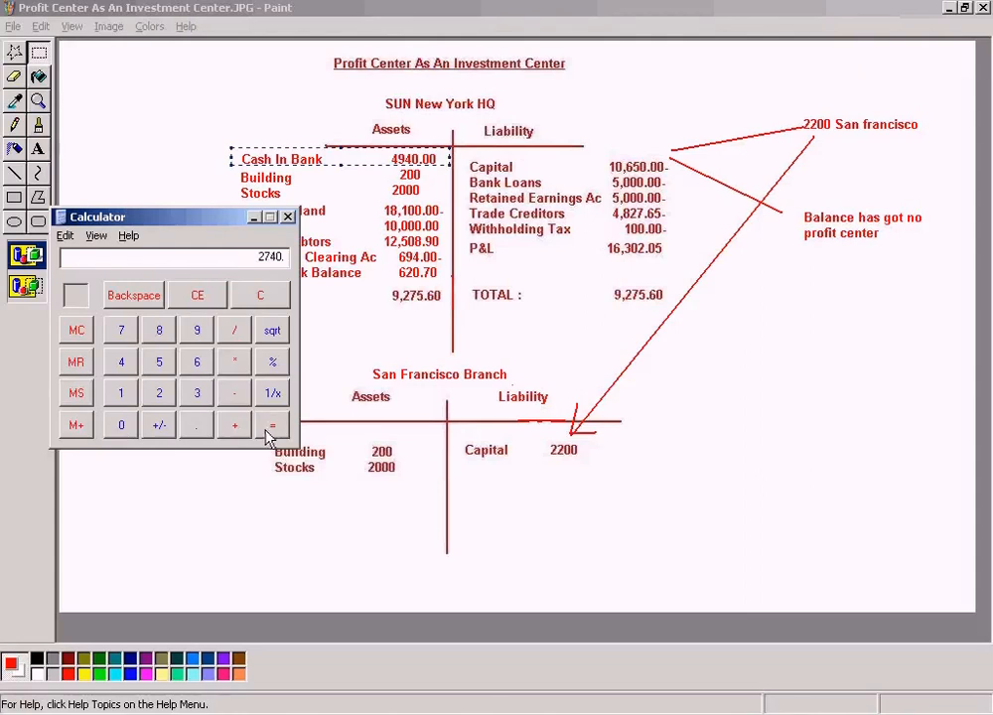
{"action": "left_click", "coordinate": [288, 216]}
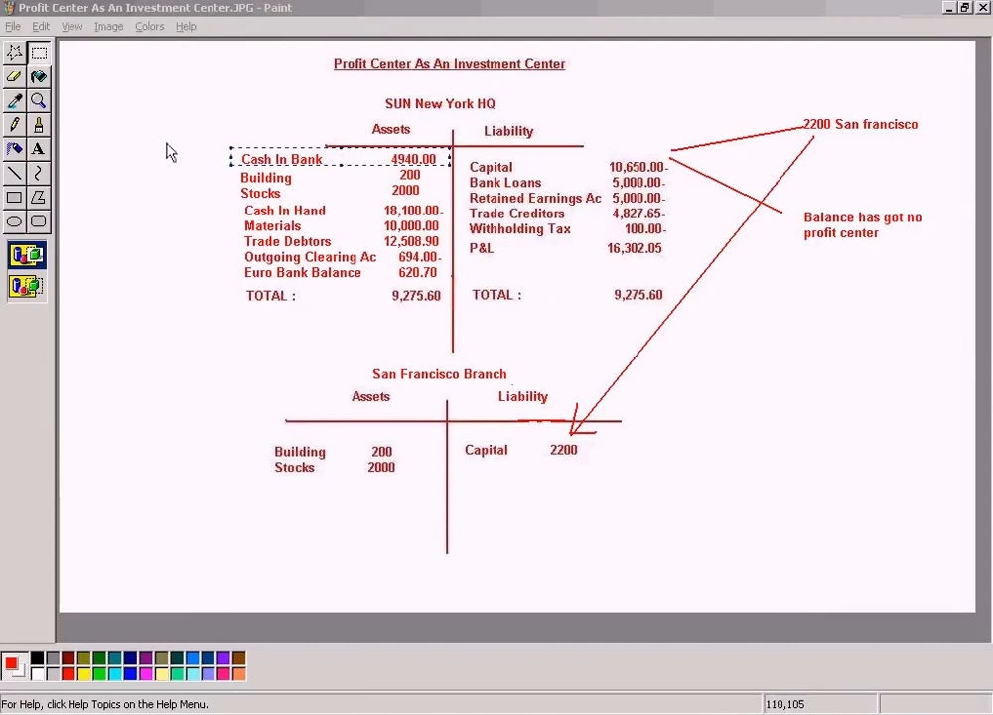
Step: Replace the New York HQ Cash In Bank row with the text "Cash in Bank" and the amount 2740
{"action": "left_click", "coordinate": [98, 150]}
{"action": "left_click", "coordinate": [37, 151]}
{"action": "left_click_drag", "start_coordinate": [238, 159], "coordinate": [441, 169]}
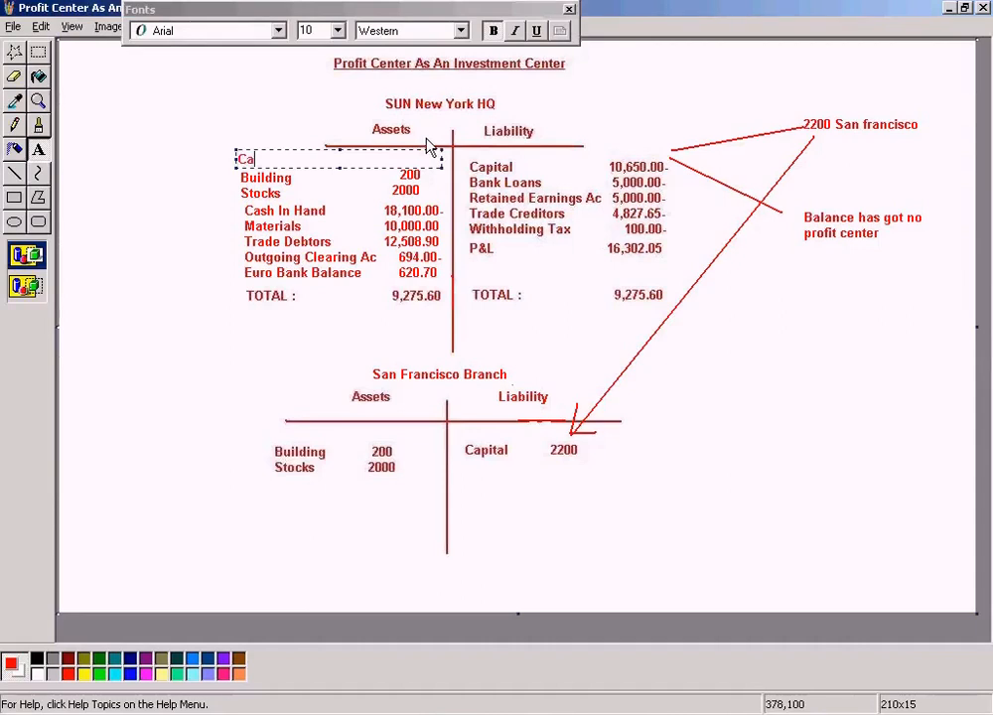
{"action": "type", "text": "Cash in Bank"}
{"action": "type", "text": "2740"}
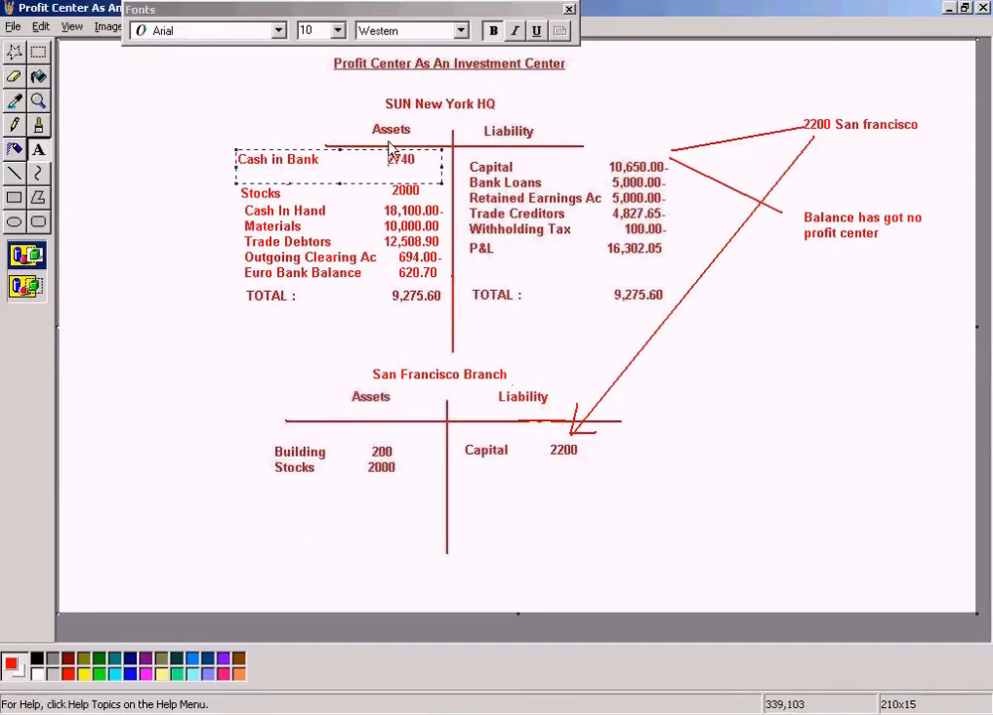
{"action": "left_click_drag", "start_coordinate": [339, 184], "coordinate": [339, 169]}
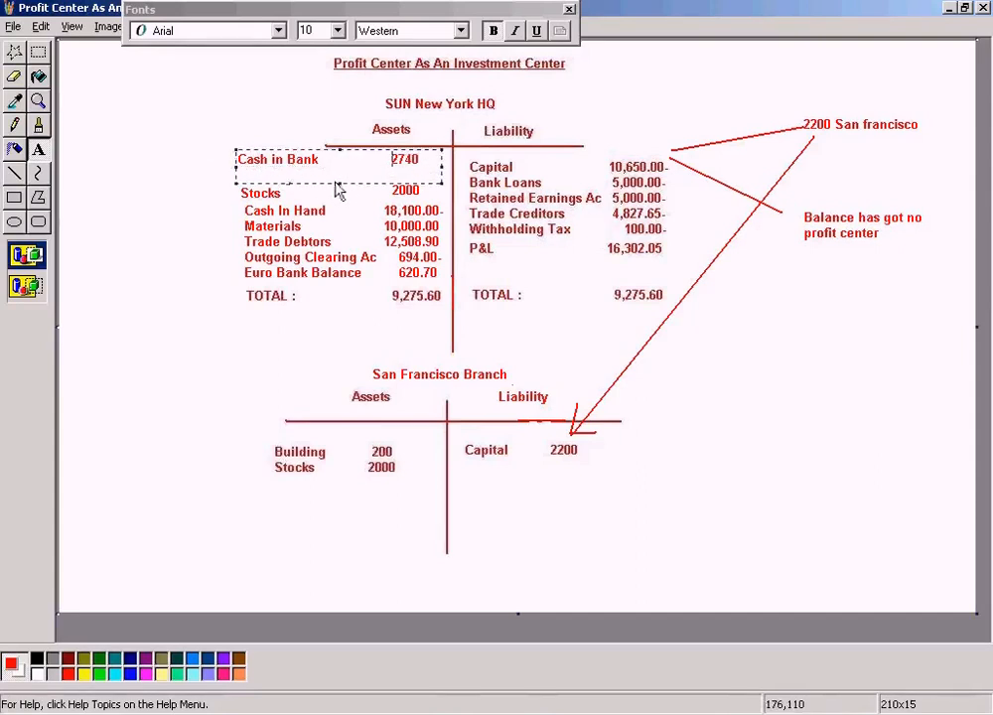
{"action": "left_click_drag", "start_coordinate": [340, 184], "coordinate": [344, 171]}
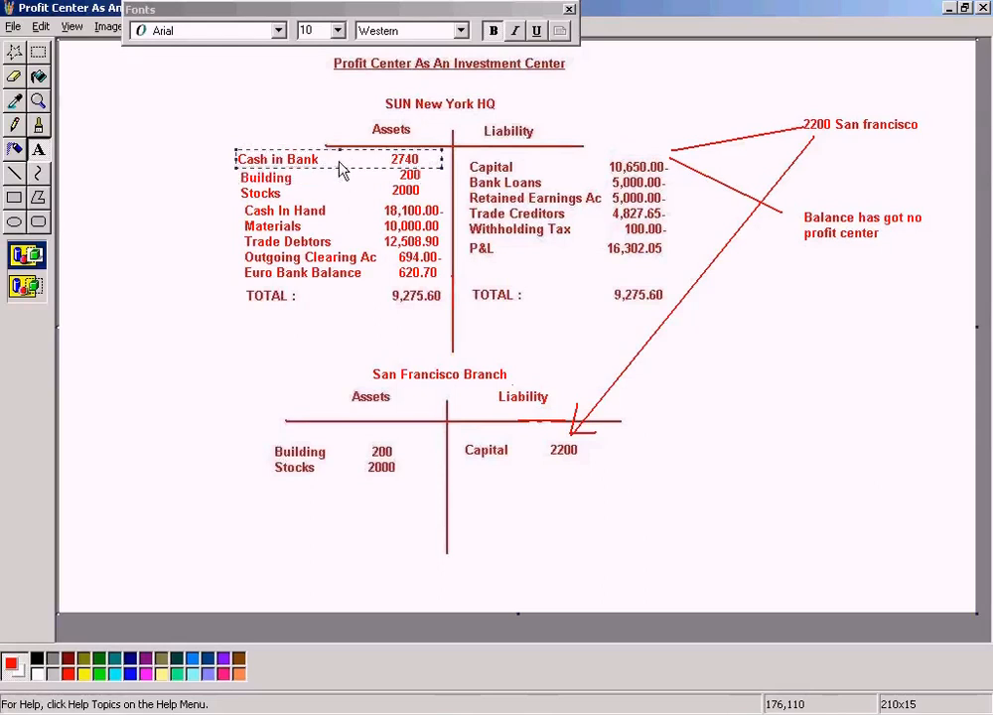
{"action": "left_click", "coordinate": [180, 100]}
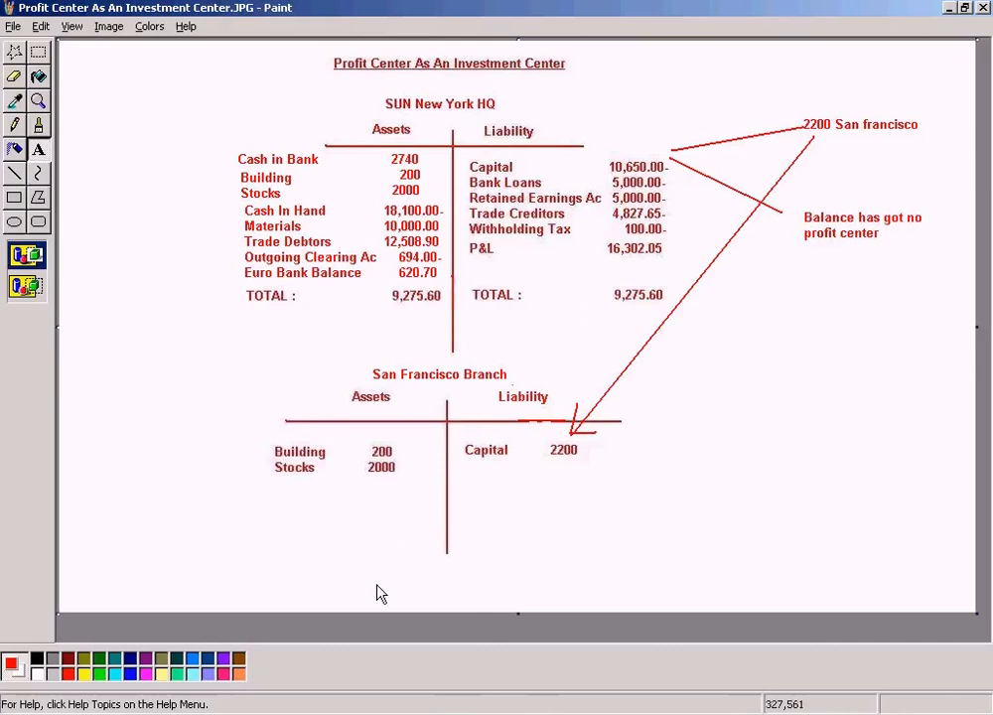
Step: Compare the diagram with SAP's San Francisco line items and the Cash In Bank and Stocks balances in the Financial Statements
{"action": "left_click", "coordinate": [323, 714]}
{"action": "left_click", "coordinate": [343, 666]}
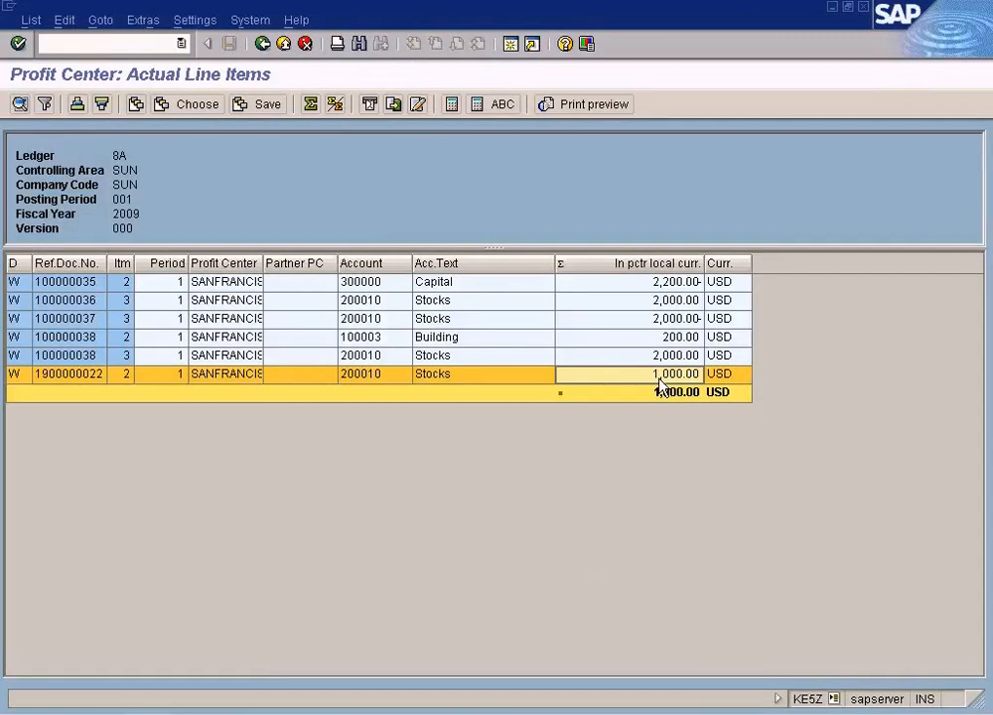
{"action": "key", "text": "alt+Tab"}
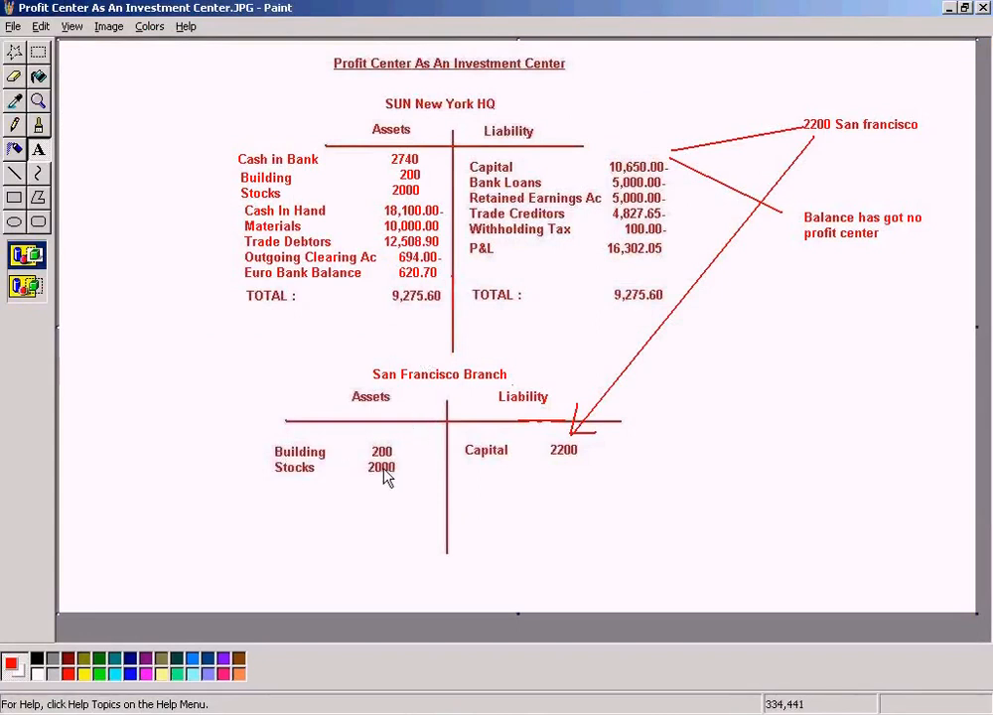
{"action": "left_click", "coordinate": [291, 713]}
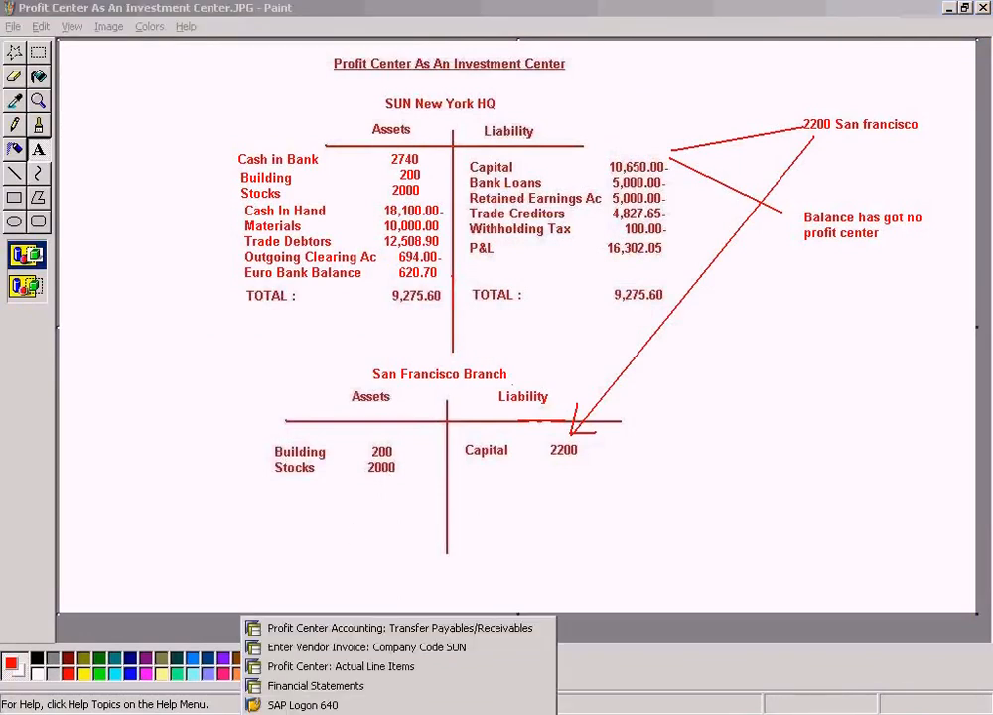
{"action": "left_click", "coordinate": [298, 689]}
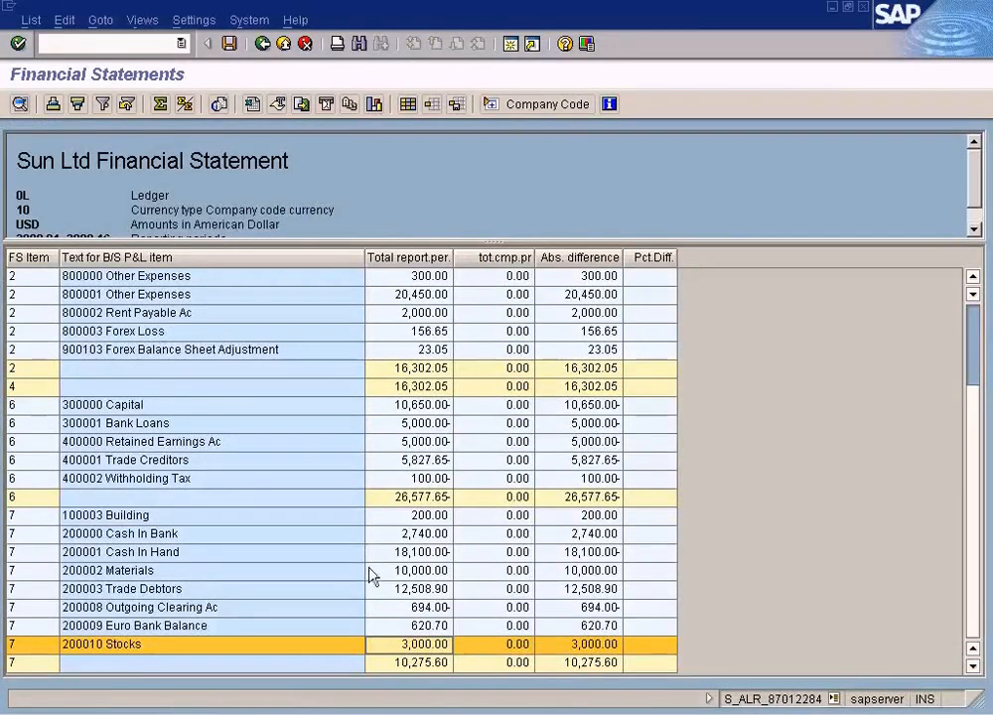
{"action": "left_click", "coordinate": [424, 537]}
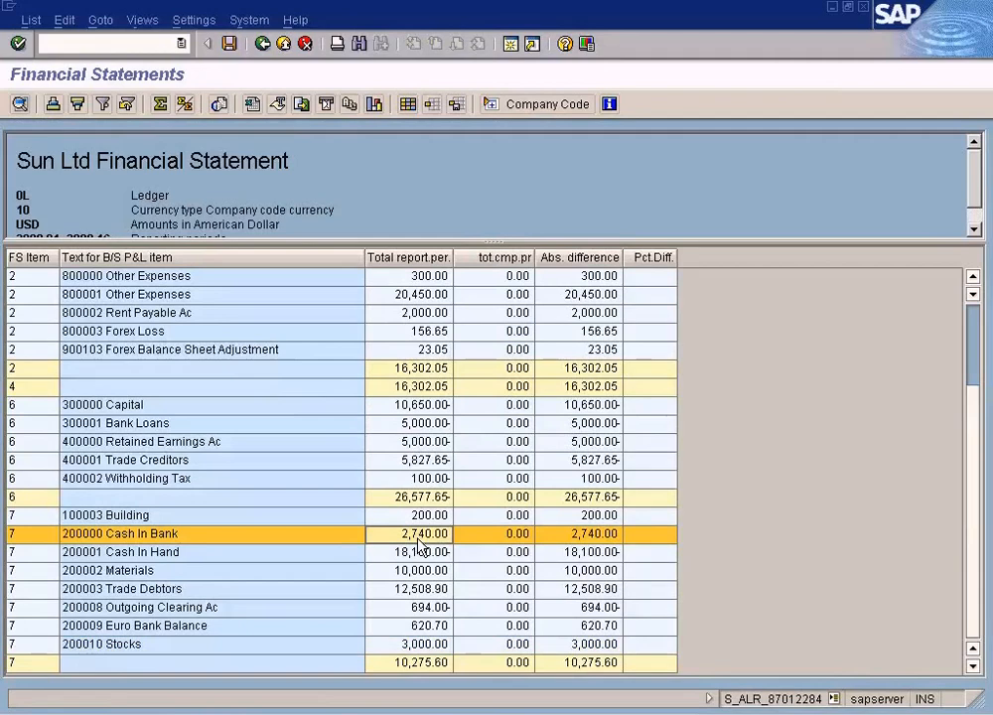
{"action": "key", "text": "alt+Tab"}
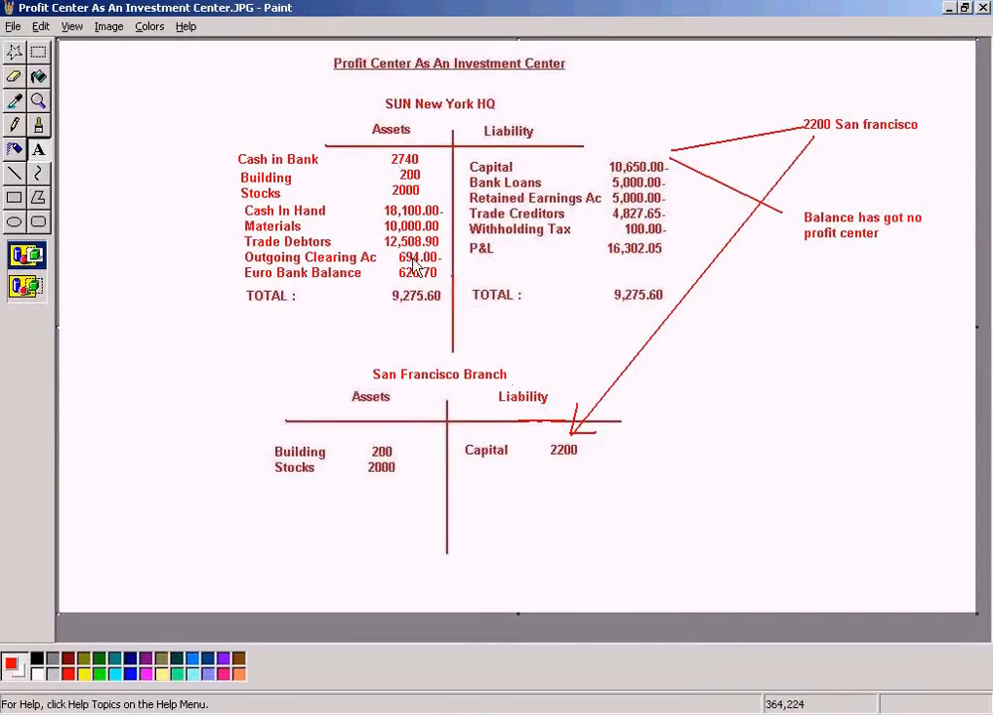
{"action": "key", "text": "alt+Tab"}
{"action": "left_click", "coordinate": [408, 648]}
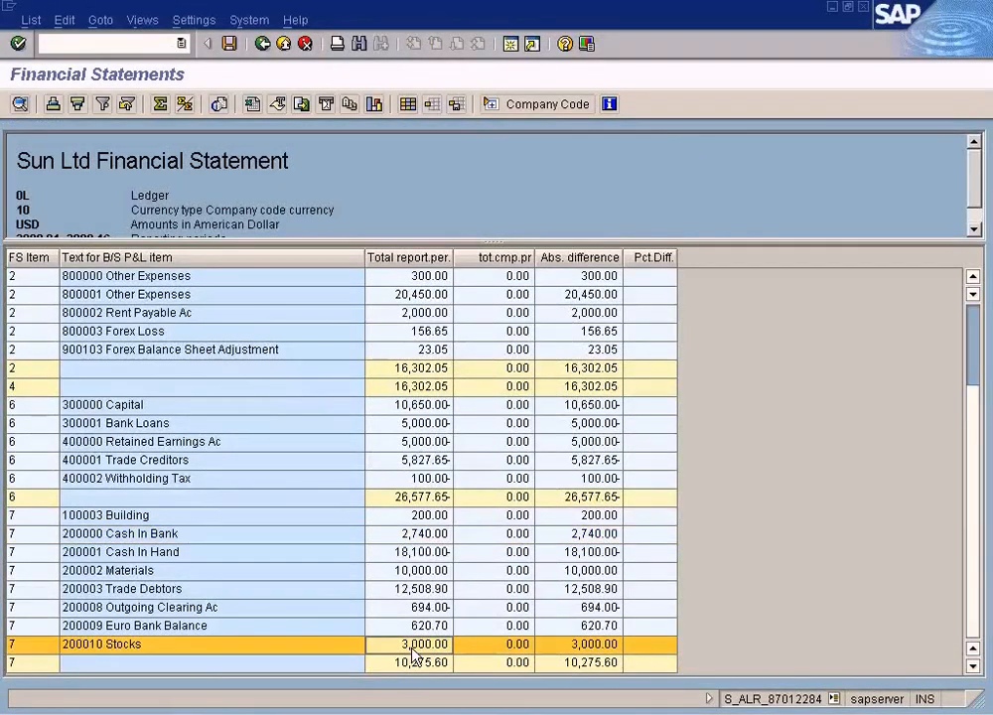
Step: Switch to Paint and replace the San Francisco Branch's Stocks line with "Stocks" and the amount 3000
{"action": "key", "text": "alt+Tab"}
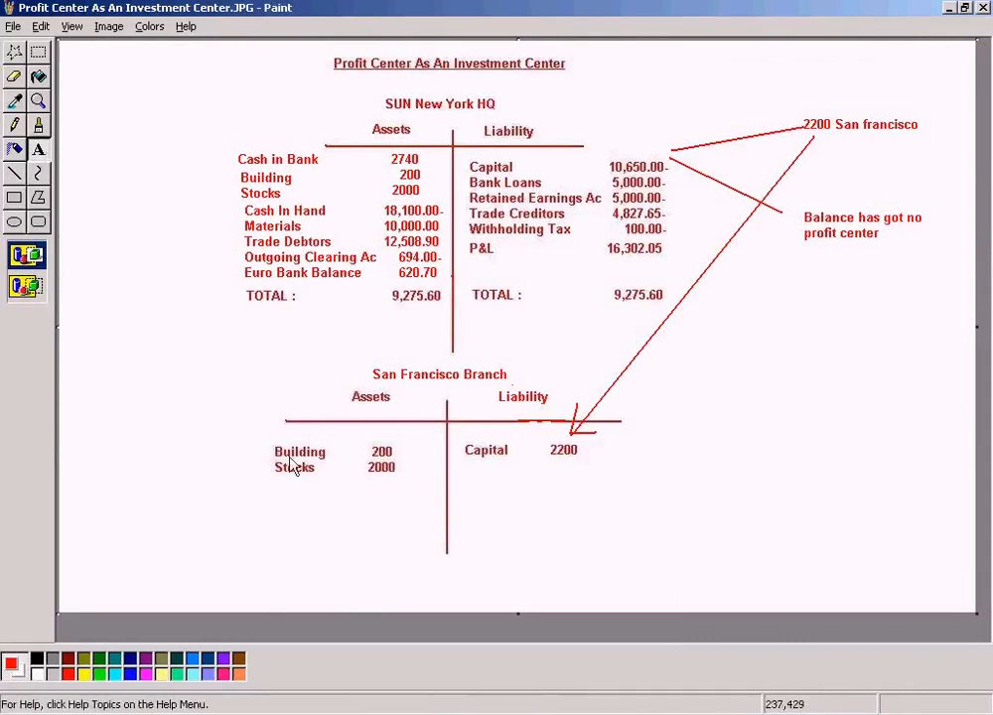
{"action": "left_click_drag", "start_coordinate": [268, 460], "coordinate": [412, 486]}
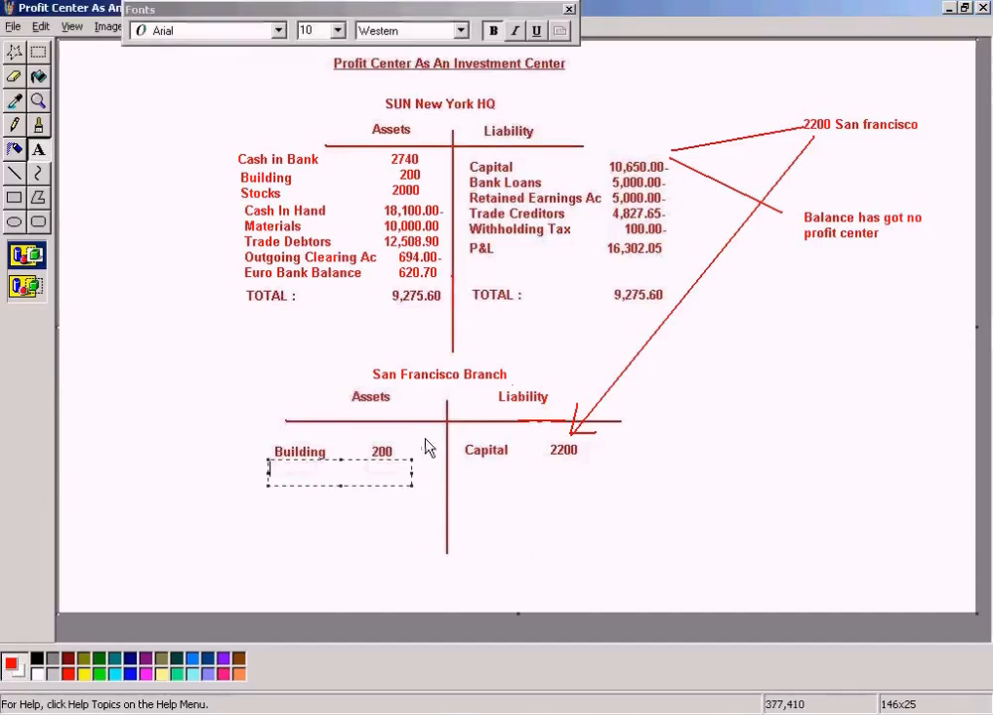
{"action": "type", "text": "Stock"}
{"action": "key", "text": "BackSpace"}
{"action": "type", "text": "s"}
{"action": "key", "text": "BackSpace"}
{"action": "type", "text": "3000"}
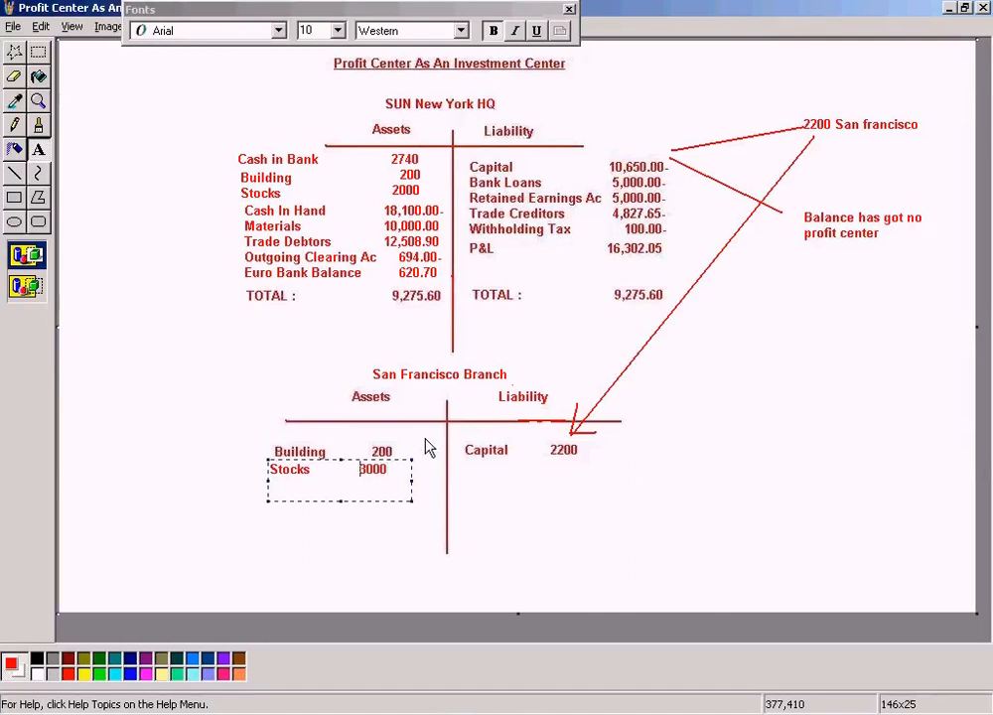
{"action": "left_click", "coordinate": [297, 373]}
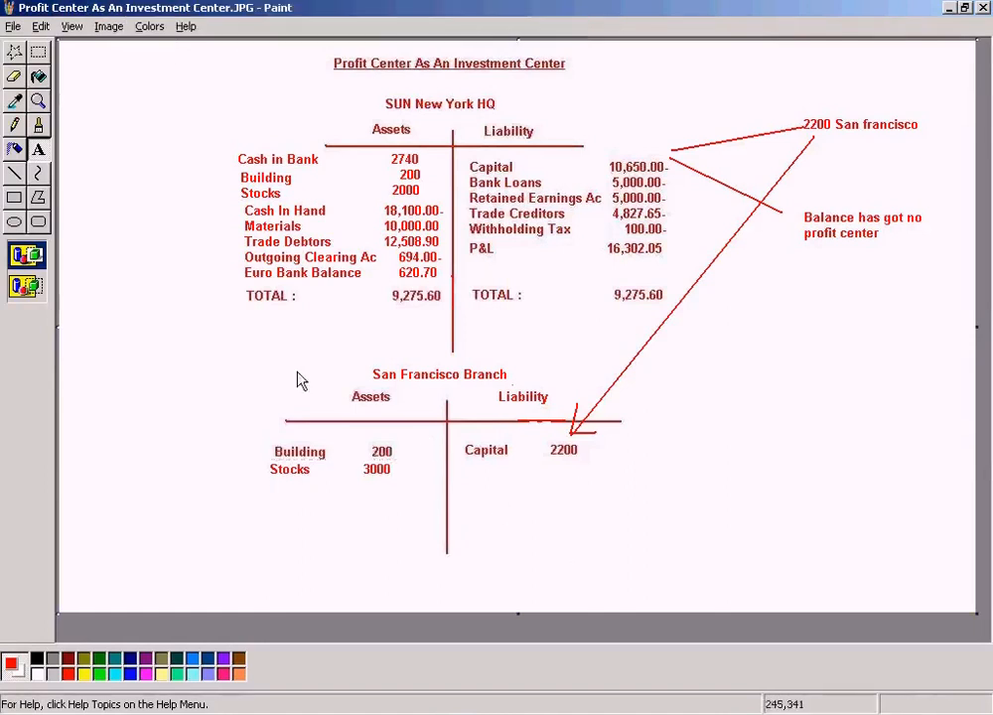
Step: Add a "Trade Creditor 1000" line below Capital in the San Francisco Branch liabilities
{"action": "left_click", "coordinate": [43, 154]}
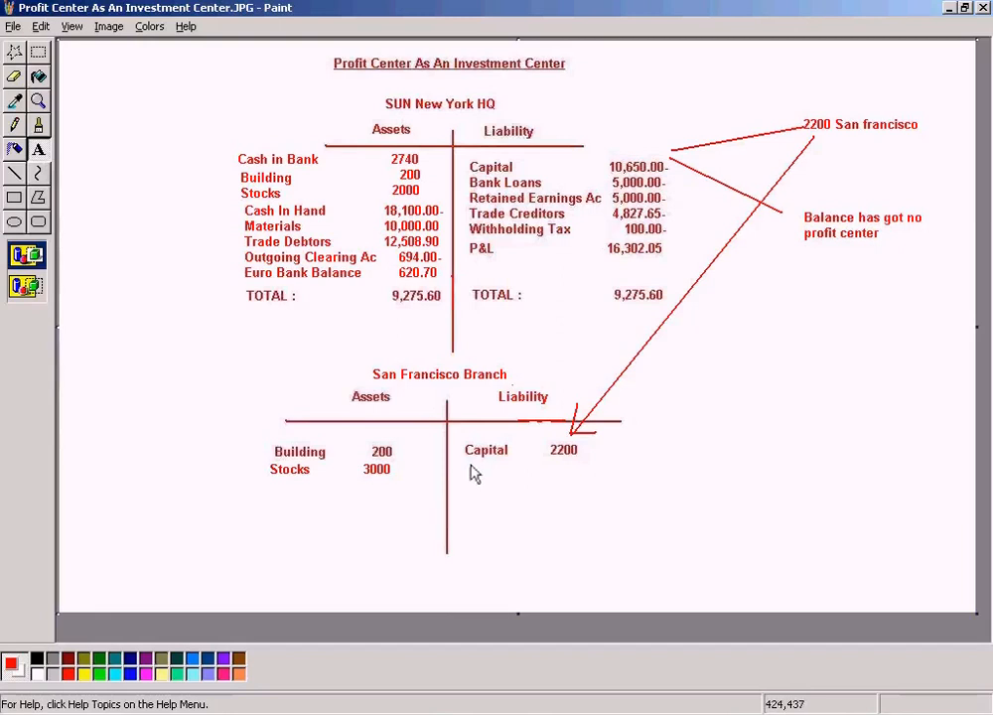
{"action": "left_click_drag", "start_coordinate": [466, 465], "coordinate": [634, 500]}
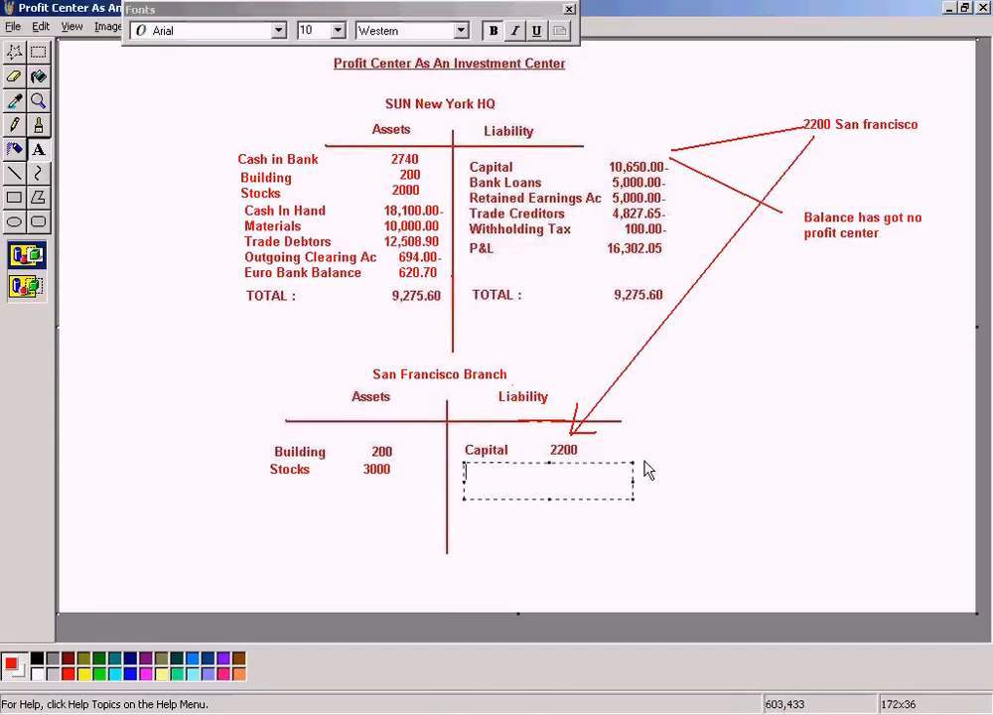
{"action": "type", "text": "Trade Cred"}
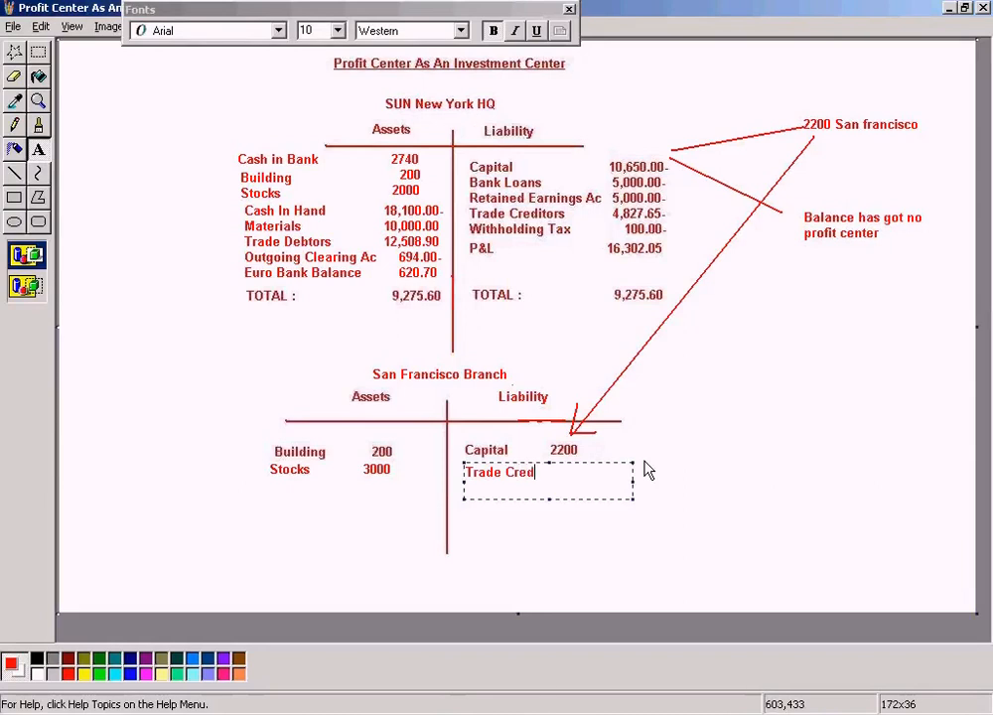
{"action": "type", "text": "itor  1000"}
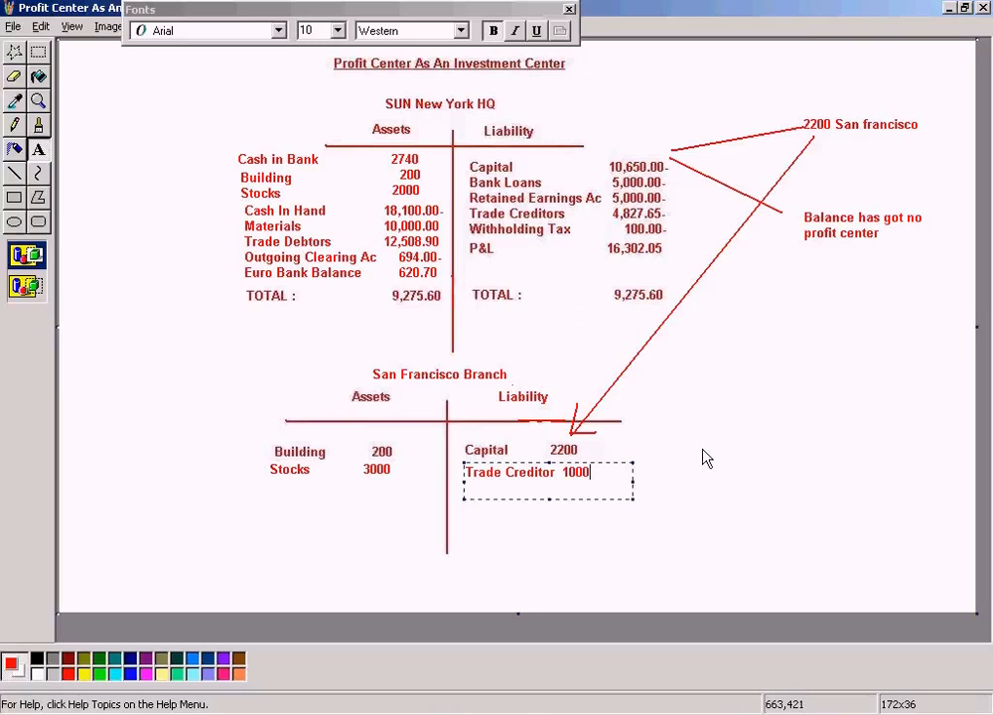
{"action": "left_click", "coordinate": [705, 459]}
Step: Move the San Francisco Branch's Capital amount 2200 into line above the Trade Creditor amount
{"action": "left_click", "coordinate": [40, 54]}
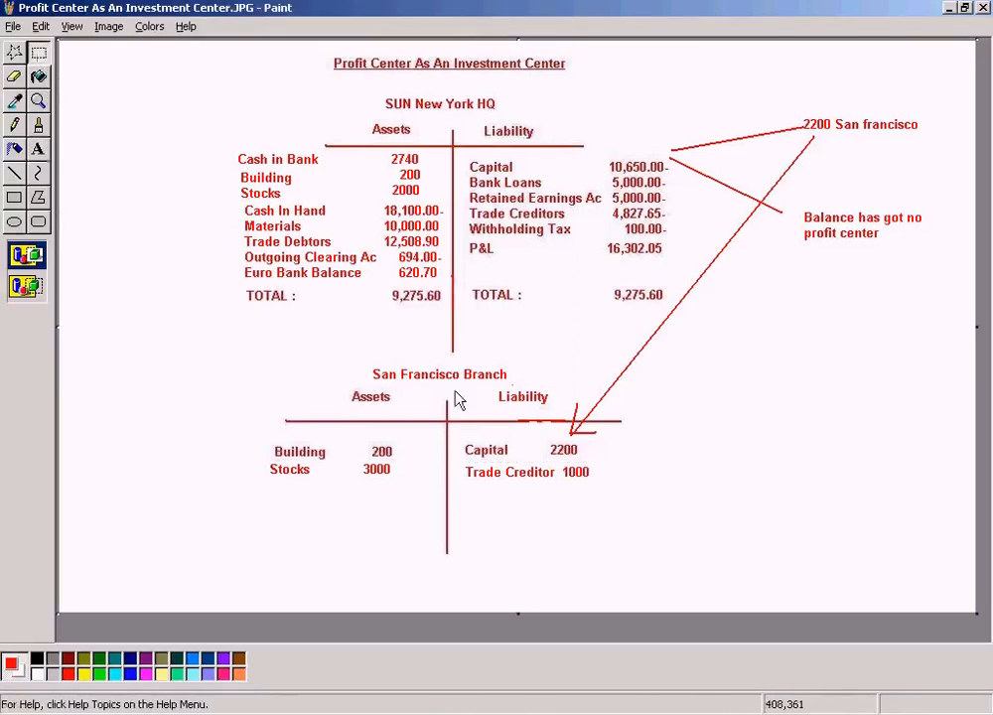
{"action": "left_click_drag", "start_coordinate": [545, 442], "coordinate": [601, 457]}
{"action": "left_click", "coordinate": [696, 458]}
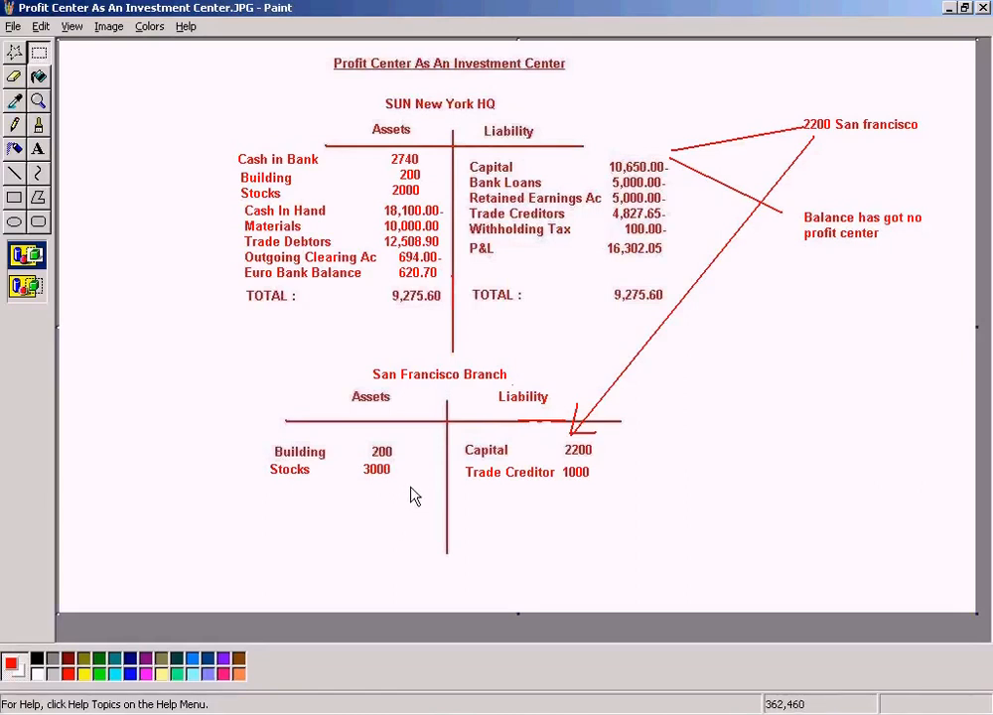
Step: Switch to SAP to review the Financial Statements and San Francisco line items, and bring up the Transfer Payables/Receivables screen
{"action": "key", "text": "alt+Tab"}
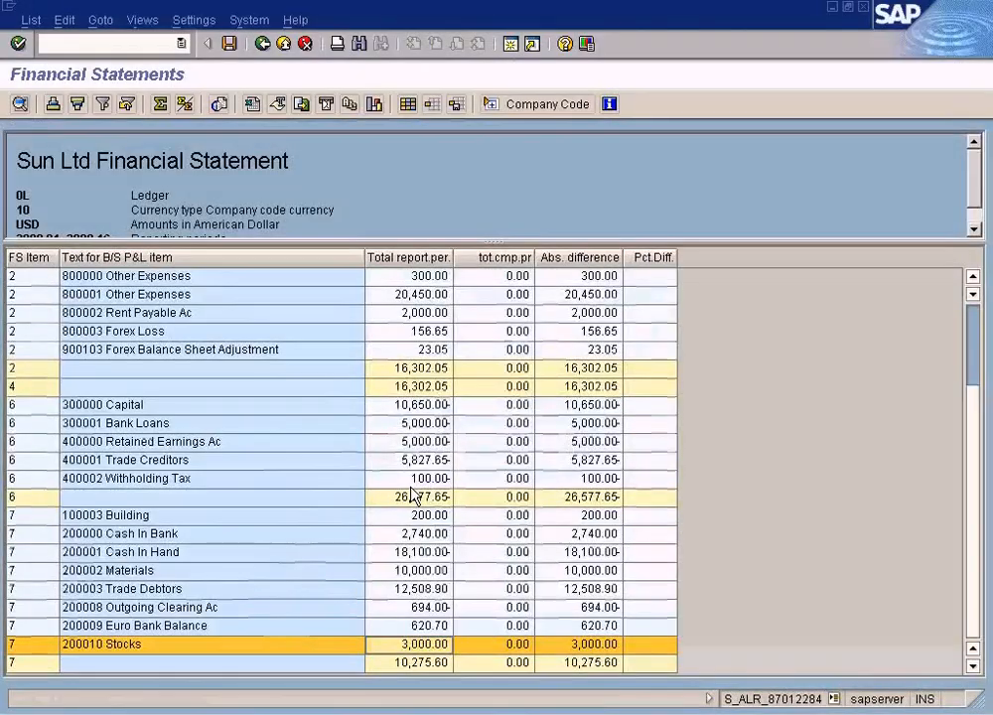
{"action": "key", "text": "alt+Tab"}
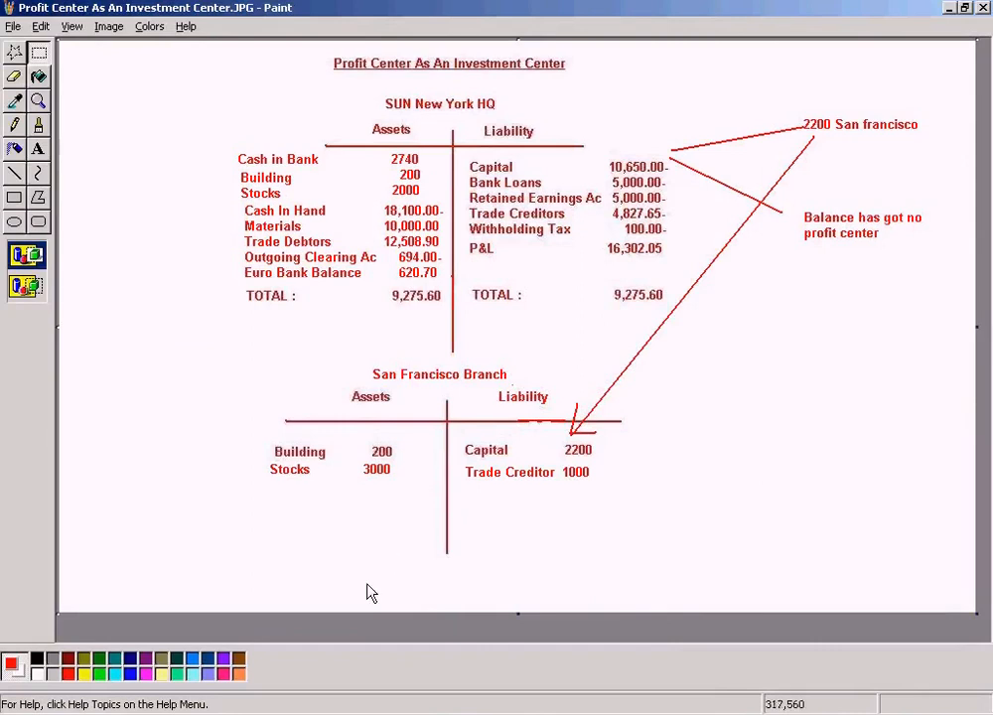
{"action": "left_click", "coordinate": [318, 708]}
{"action": "left_click", "coordinate": [328, 668]}
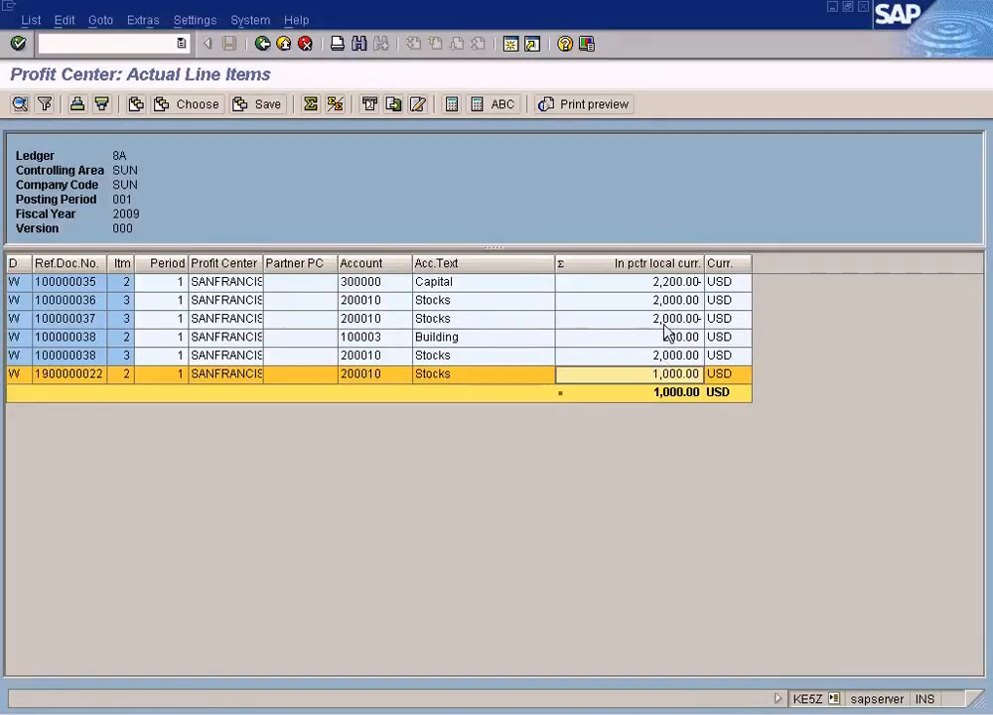
{"action": "left_click", "coordinate": [318, 707]}
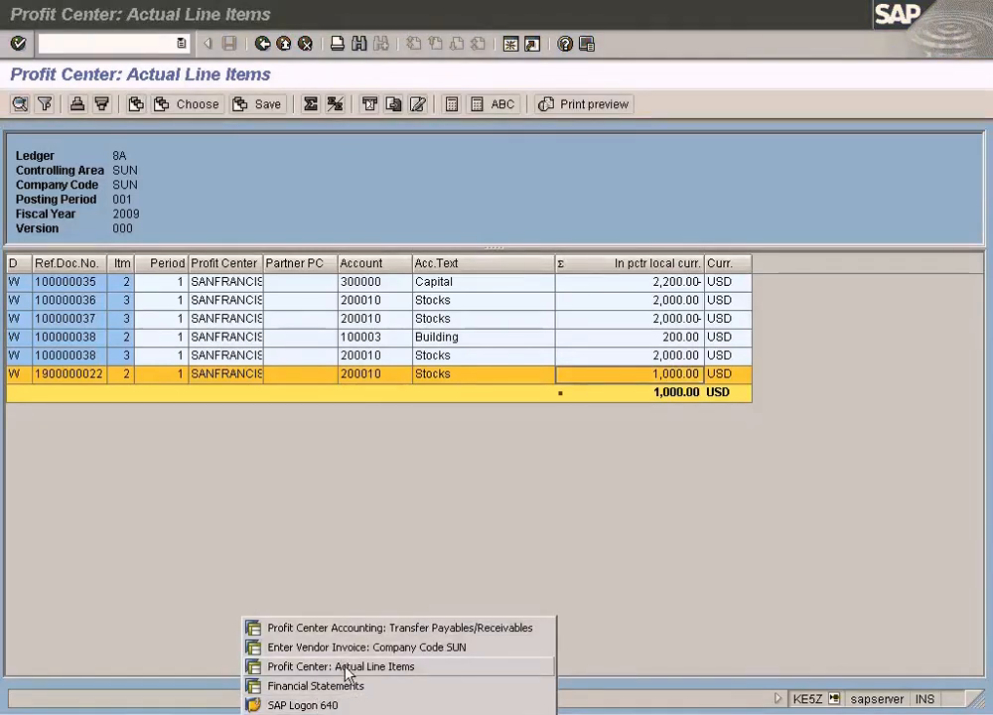
{"action": "left_click", "coordinate": [375, 628]}
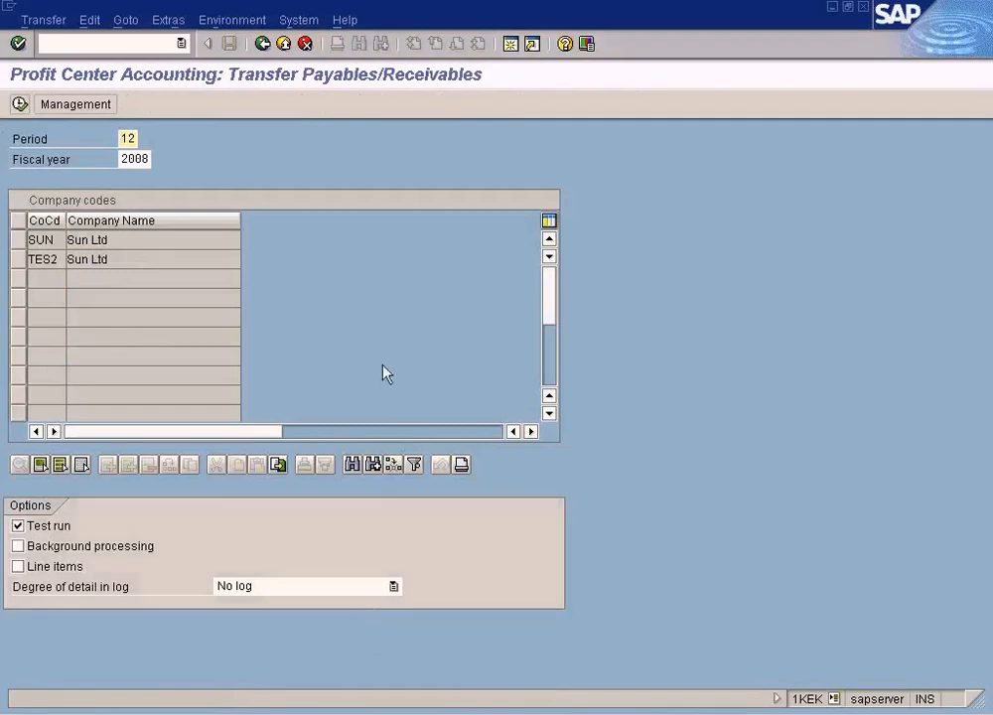
Step: Find Transferring Payables/Receivables in the SAP Easy Access tree under Accounting, Controlling, Profit Center Accounting, Actual Postings, Period-End Closing
{"action": "key", "text": "alt+Tab"}
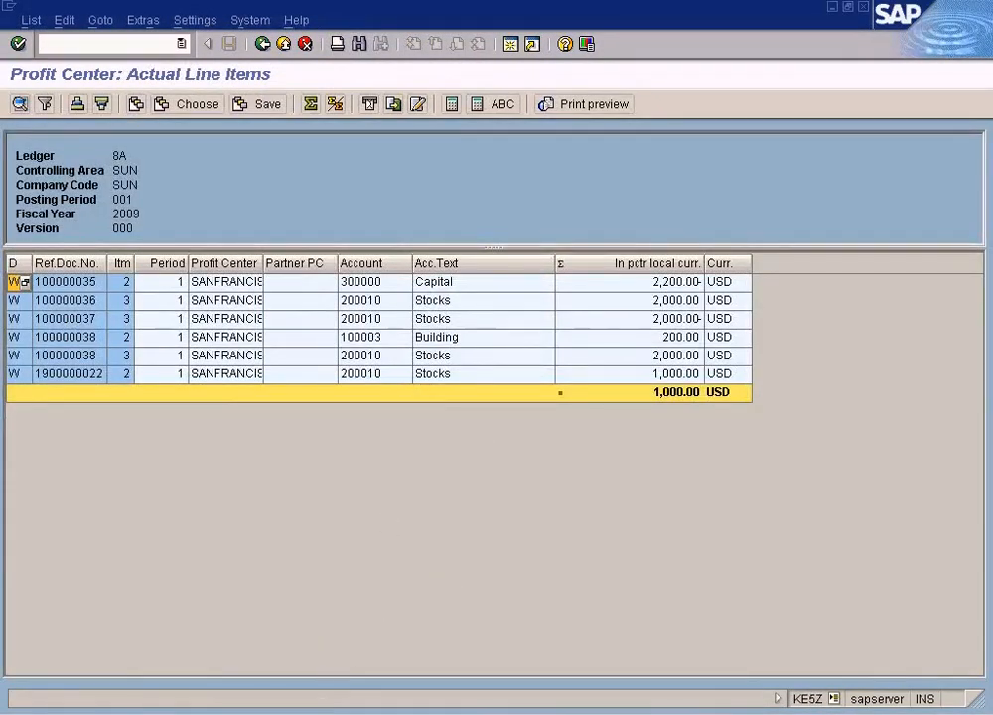
{"action": "left_click", "coordinate": [317, 713]}
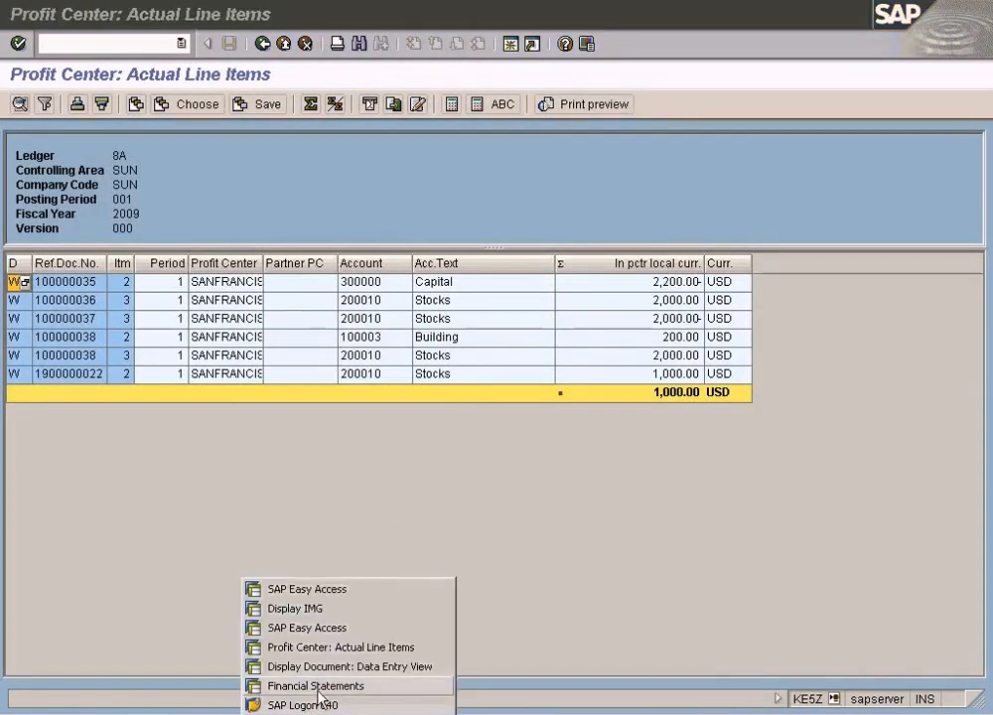
{"action": "left_click", "coordinate": [323, 629]}
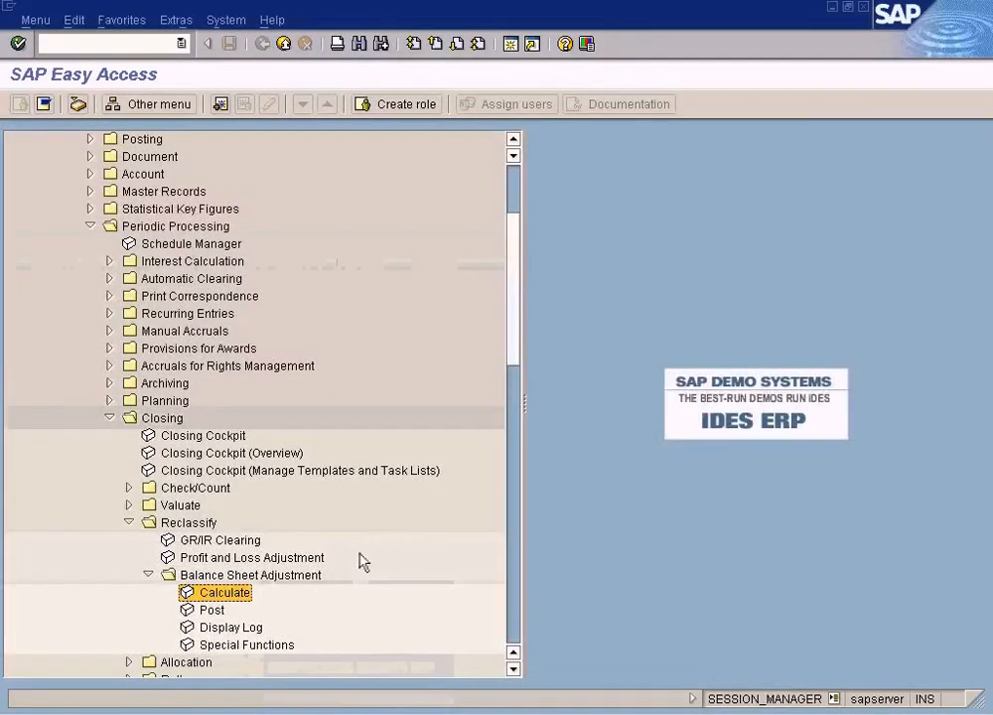
{"action": "left_click", "coordinate": [318, 713]}
{"action": "left_click", "coordinate": [326, 629]}
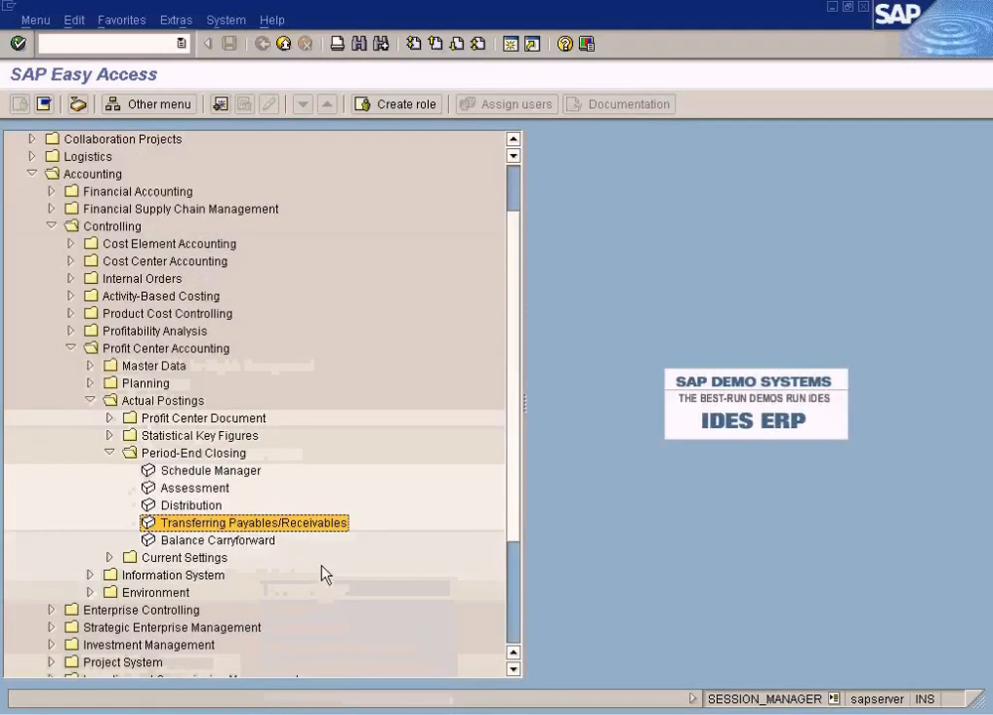
{"action": "left_click", "coordinate": [78, 174]}
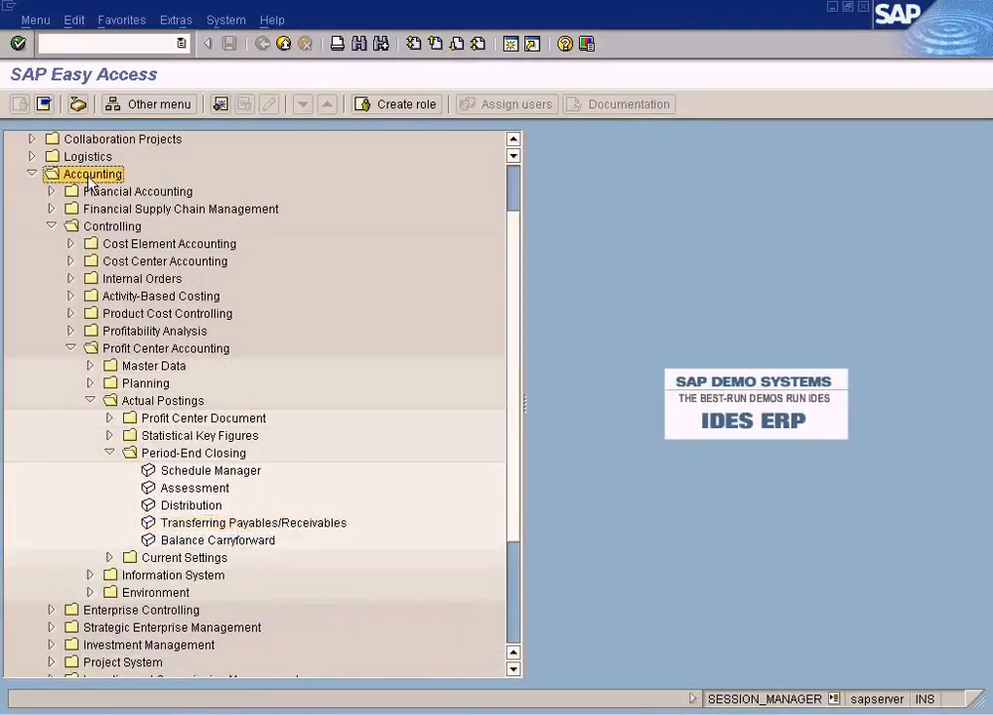
{"action": "left_click", "coordinate": [109, 228]}
{"action": "left_click", "coordinate": [126, 348]}
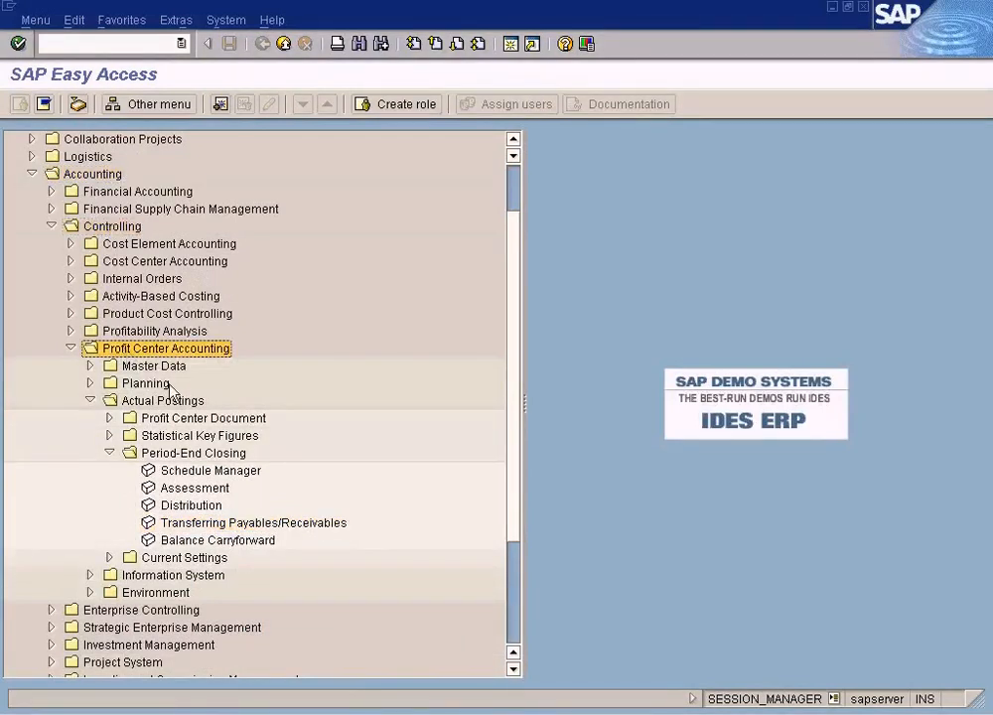
{"action": "left_click", "coordinate": [171, 401]}
{"action": "left_click", "coordinate": [179, 453]}
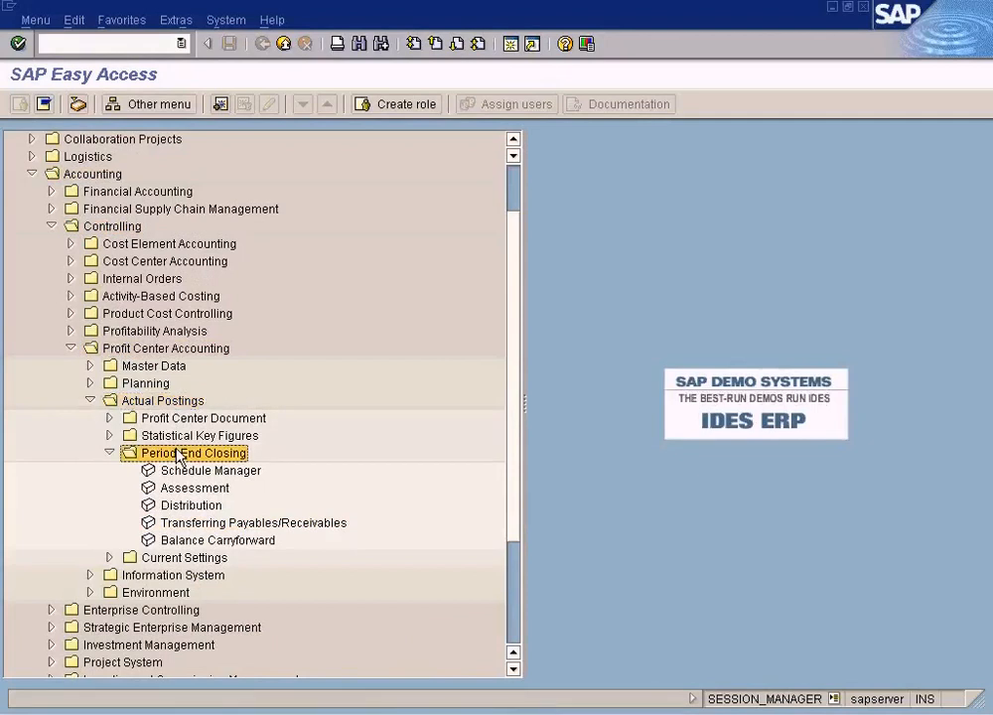
{"action": "left_click", "coordinate": [323, 526]}
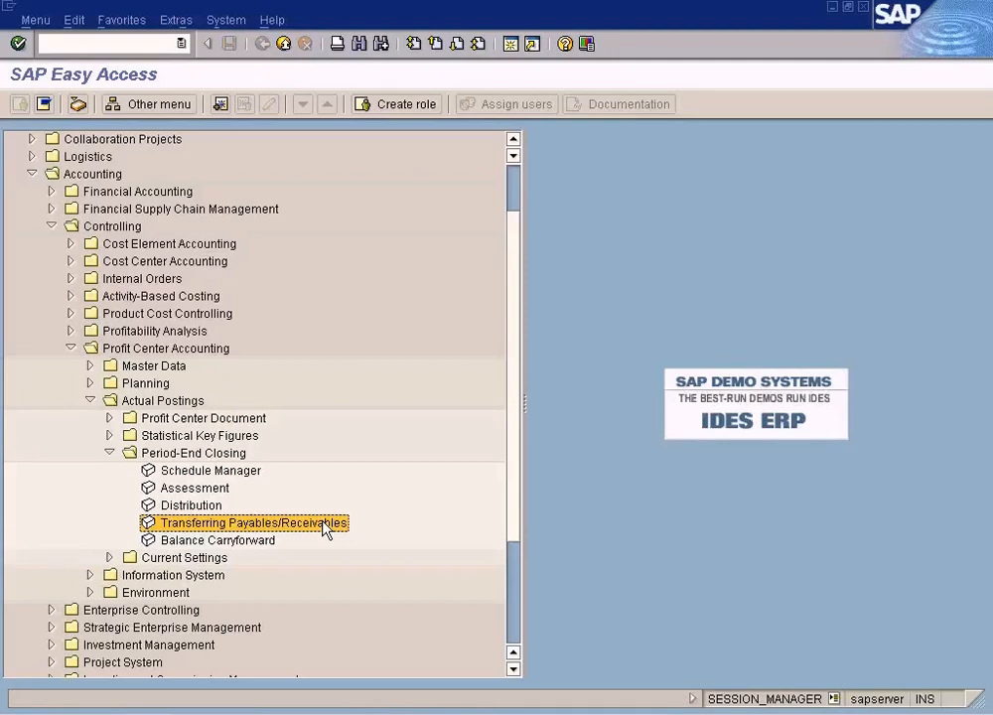
Step: Review the San Francisco actual line items, examining the most recent Stocks posting and its amount
{"action": "left_click", "coordinate": [310, 714]}
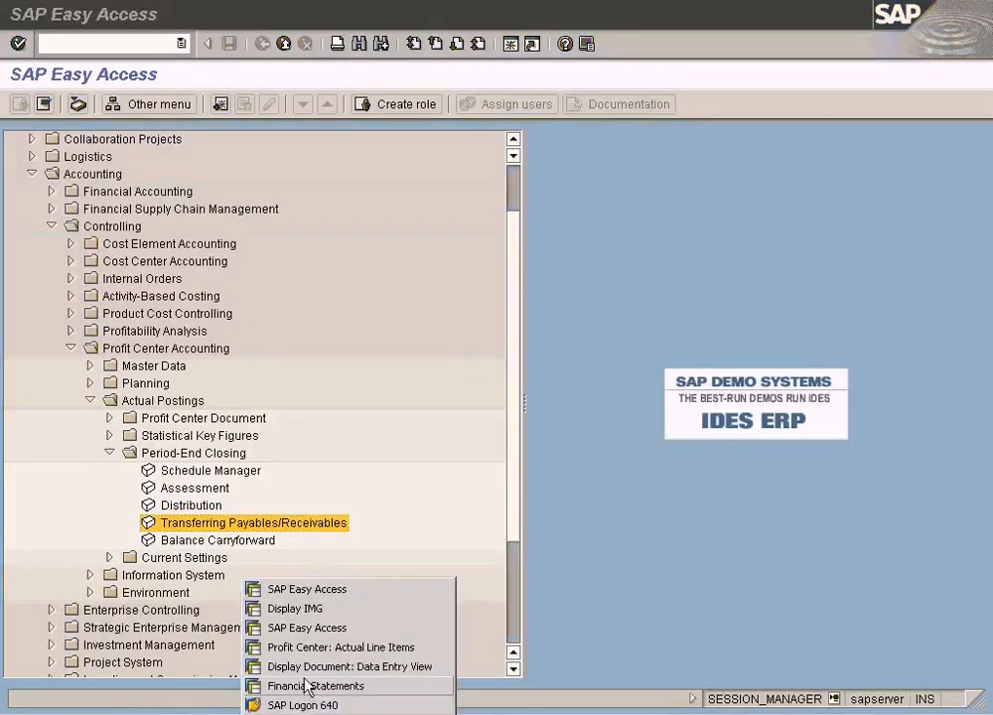
{"action": "left_click", "coordinate": [334, 648]}
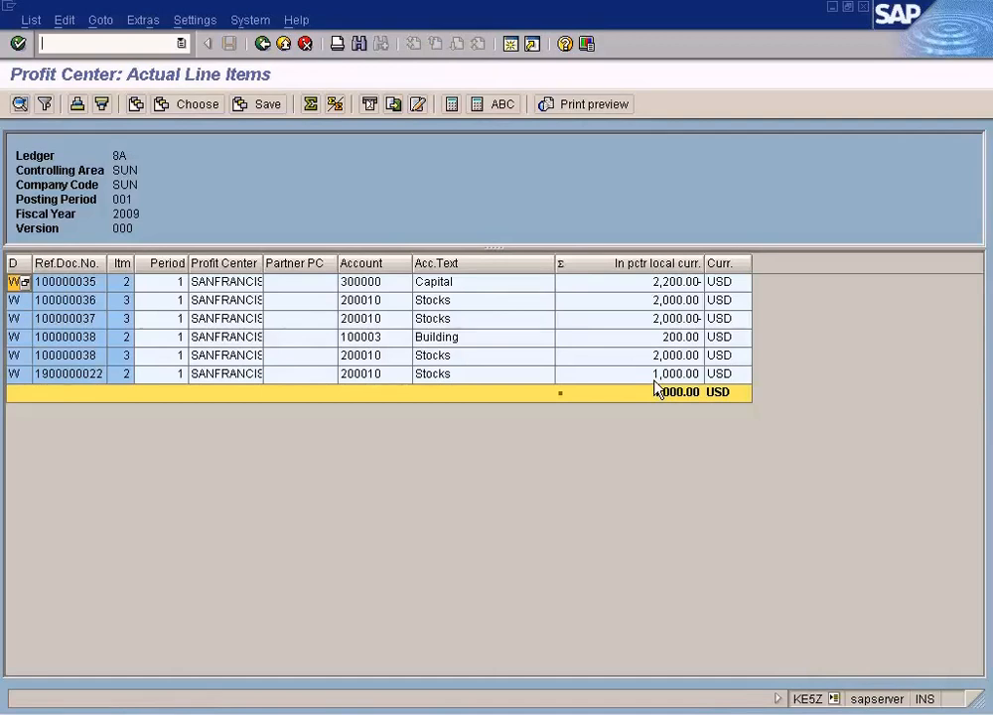
{"action": "left_click", "coordinate": [657, 380]}
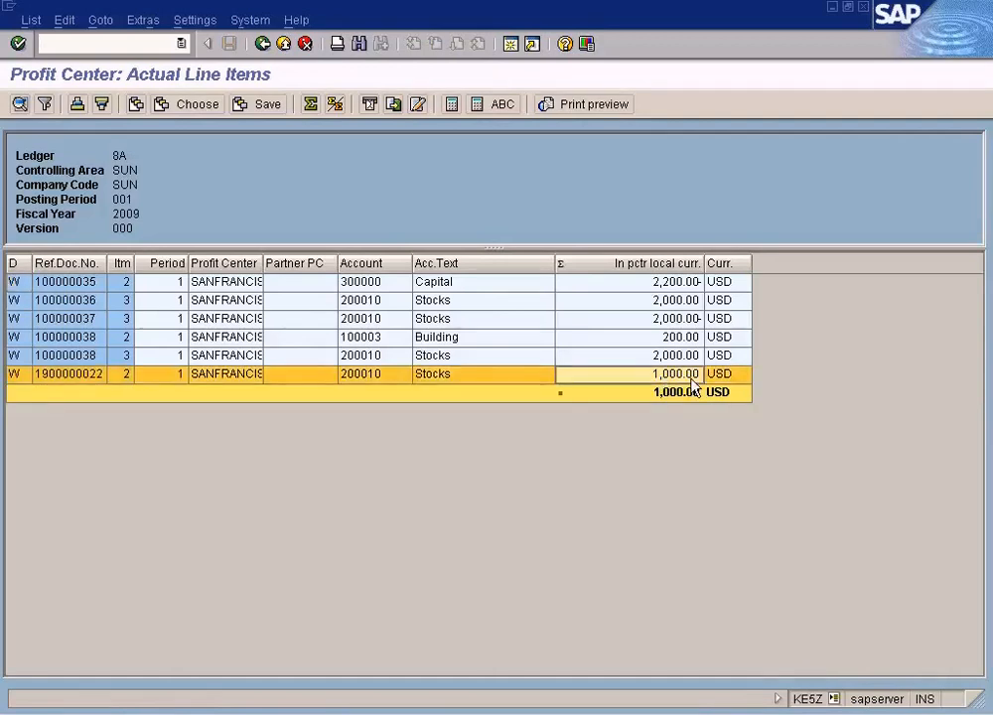
{"action": "left_click", "coordinate": [636, 319]}
{"action": "left_click", "coordinate": [638, 375]}
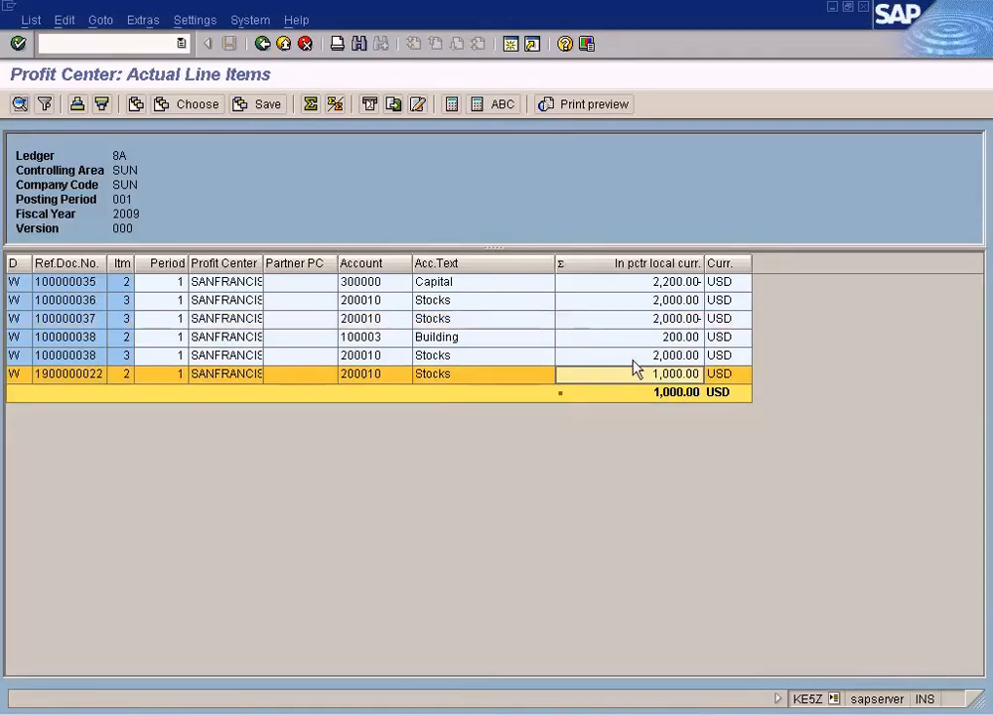
Step: Open Transferring Payables/Receivables, select company code SUN and set the period to 1
{"action": "key", "text": "alt+Tab"}
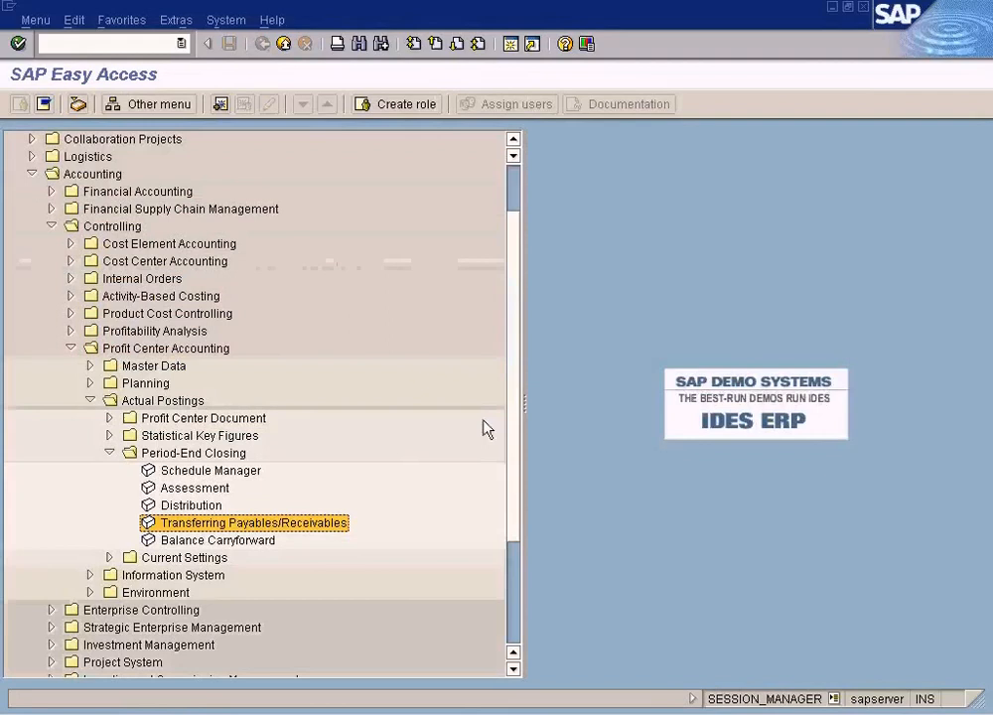
{"action": "double_click", "coordinate": [310, 533]}
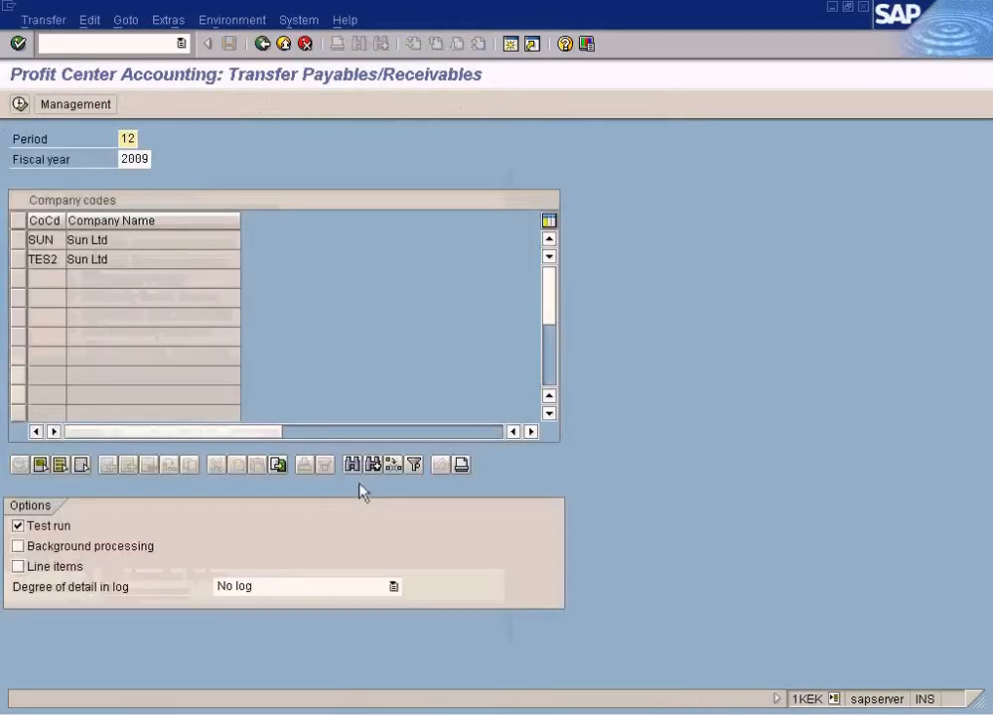
{"action": "left_click", "coordinate": [18, 239]}
{"action": "double_click", "coordinate": [125, 141]}
{"action": "type", "text": "1"}
{"action": "left_click", "coordinate": [129, 161]}
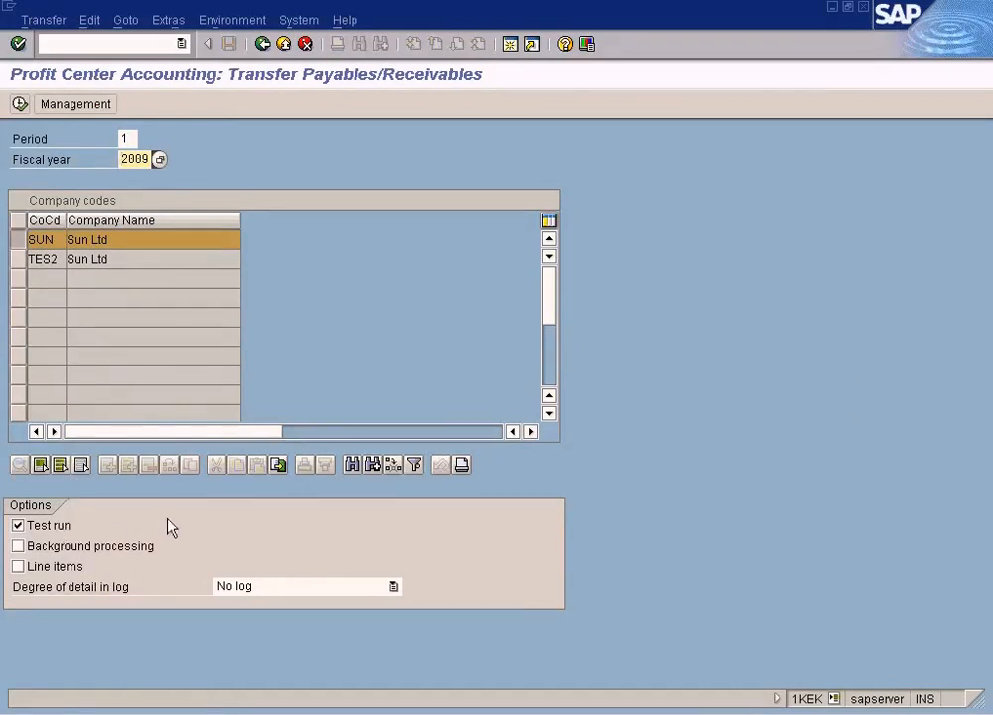
Step: Execute a test run with line items and a detail log, and read the long text of the transfer message
{"action": "left_click", "coordinate": [68, 568]}
{"action": "left_click", "coordinate": [299, 596]}
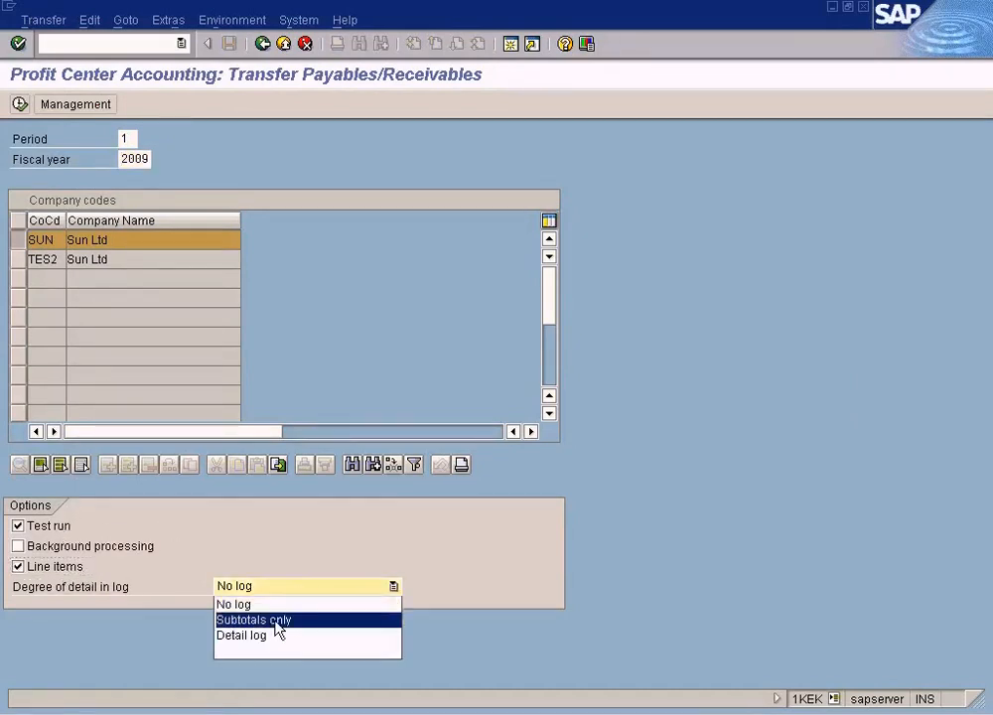
{"action": "left_click", "coordinate": [264, 637]}
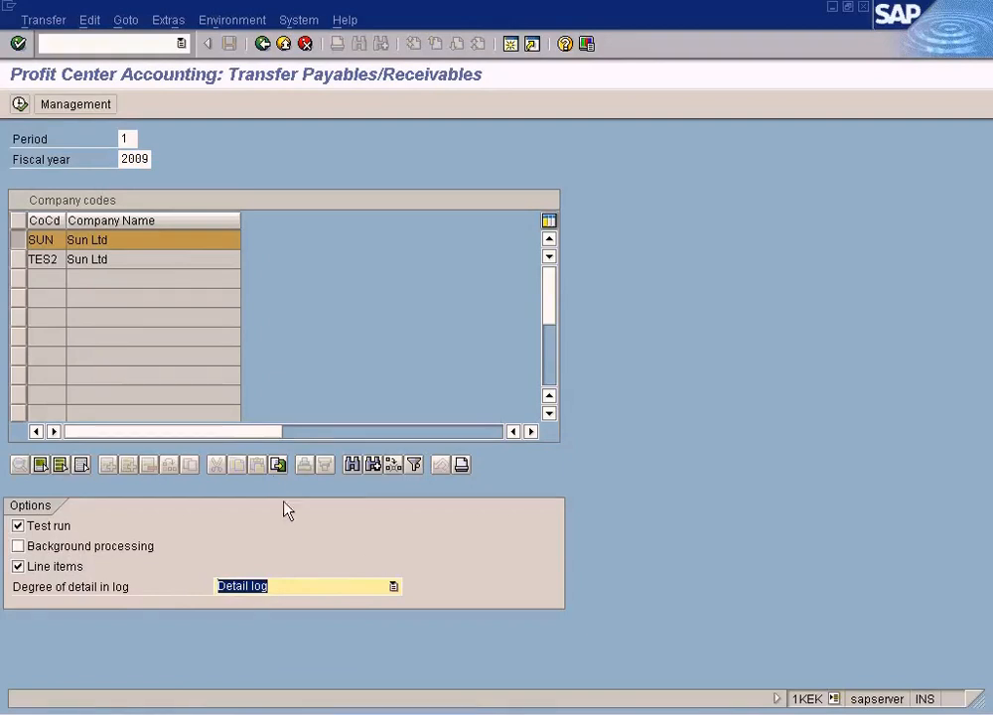
{"action": "left_click", "coordinate": [19, 103]}
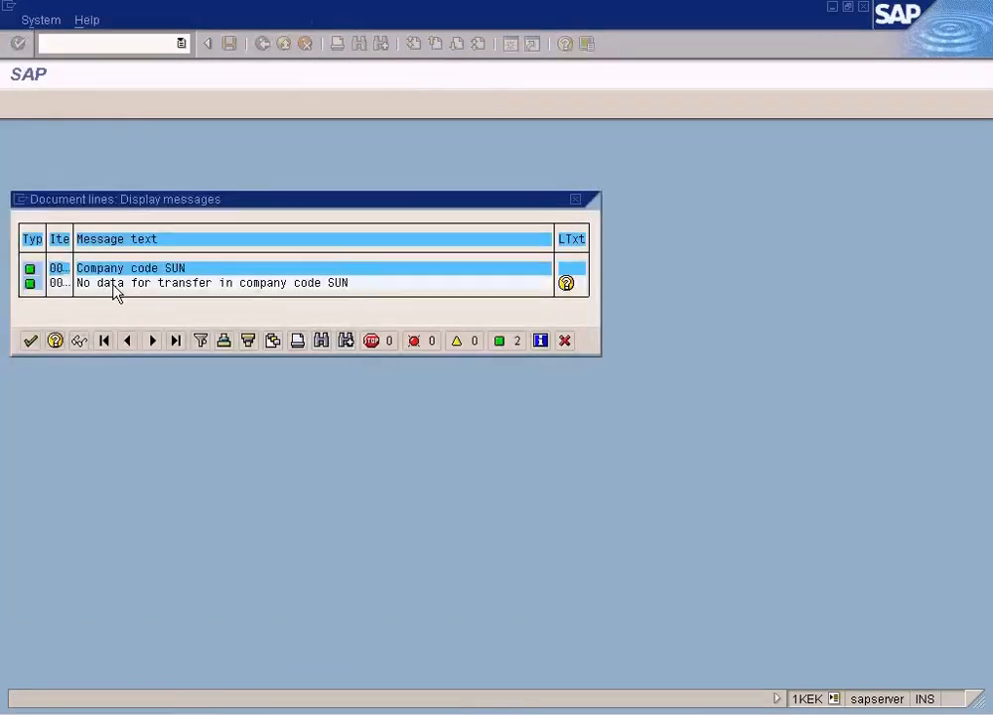
{"action": "left_click", "coordinate": [566, 283]}
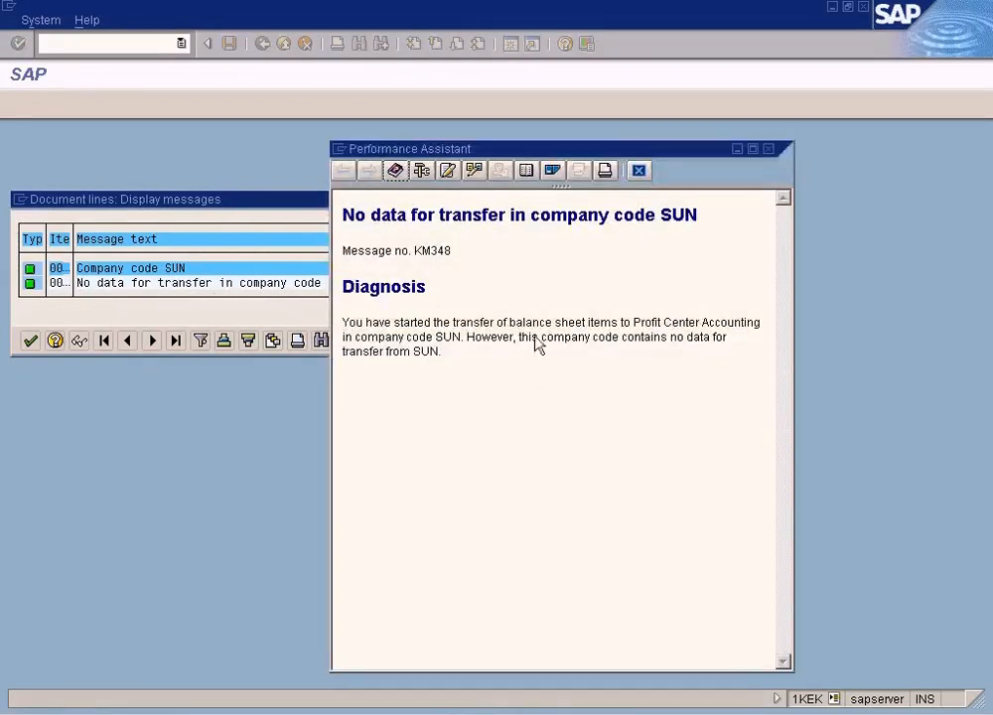
{"action": "left_click", "coordinate": [640, 172]}
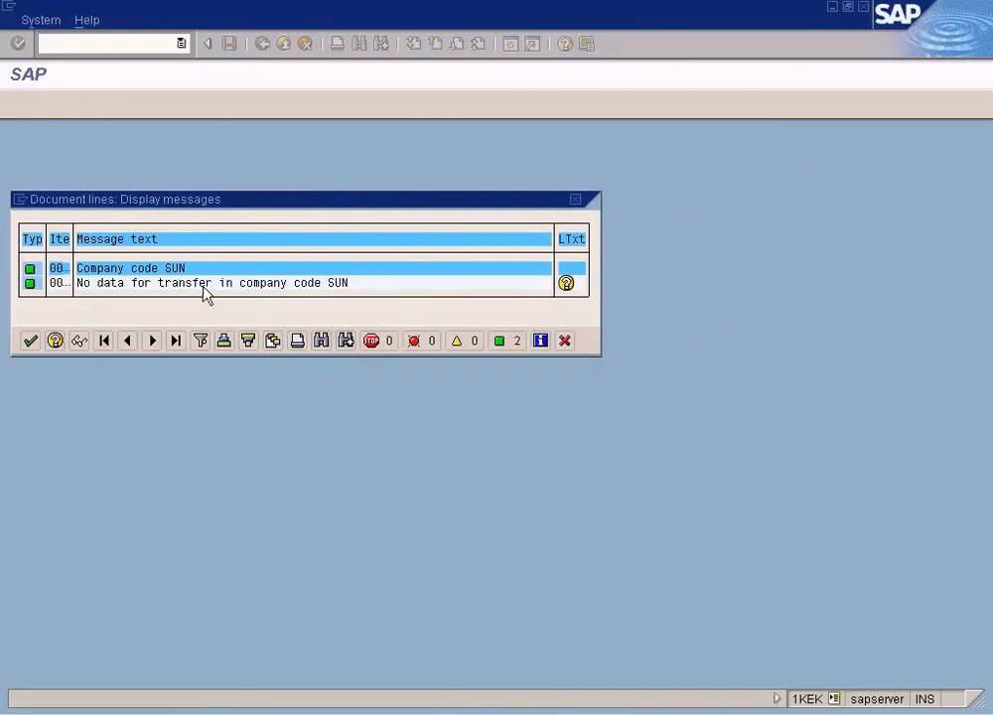
Step: Examine the displayed vendor invoice document, comparing the Profit Center assignments of the Vendor A and Stocks items
{"action": "left_click", "coordinate": [320, 713]}
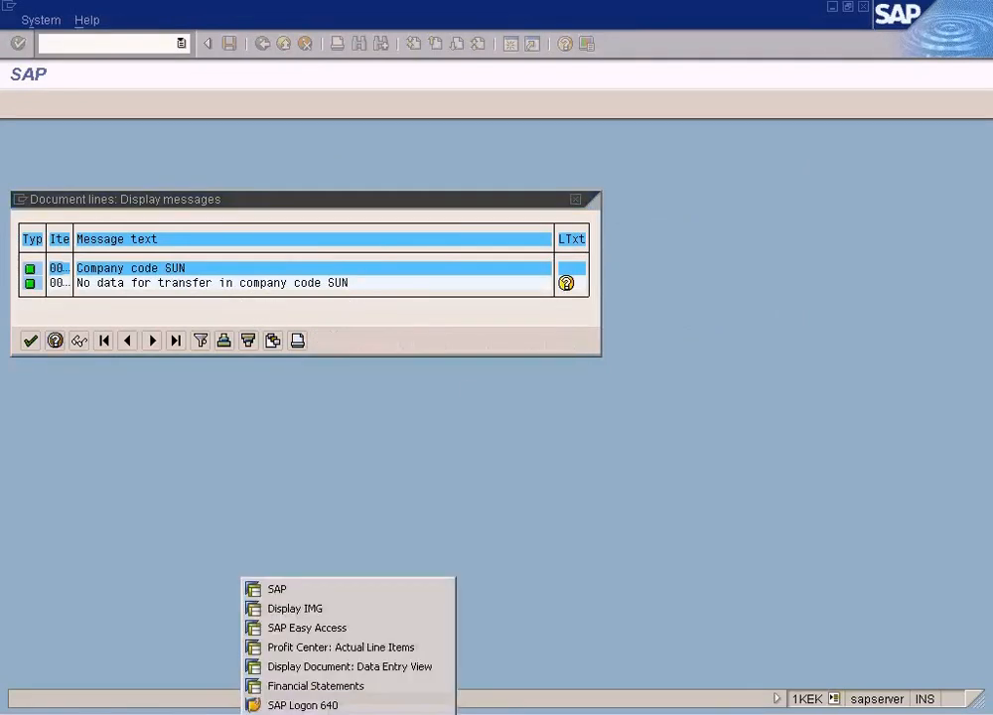
{"action": "left_click", "coordinate": [328, 666]}
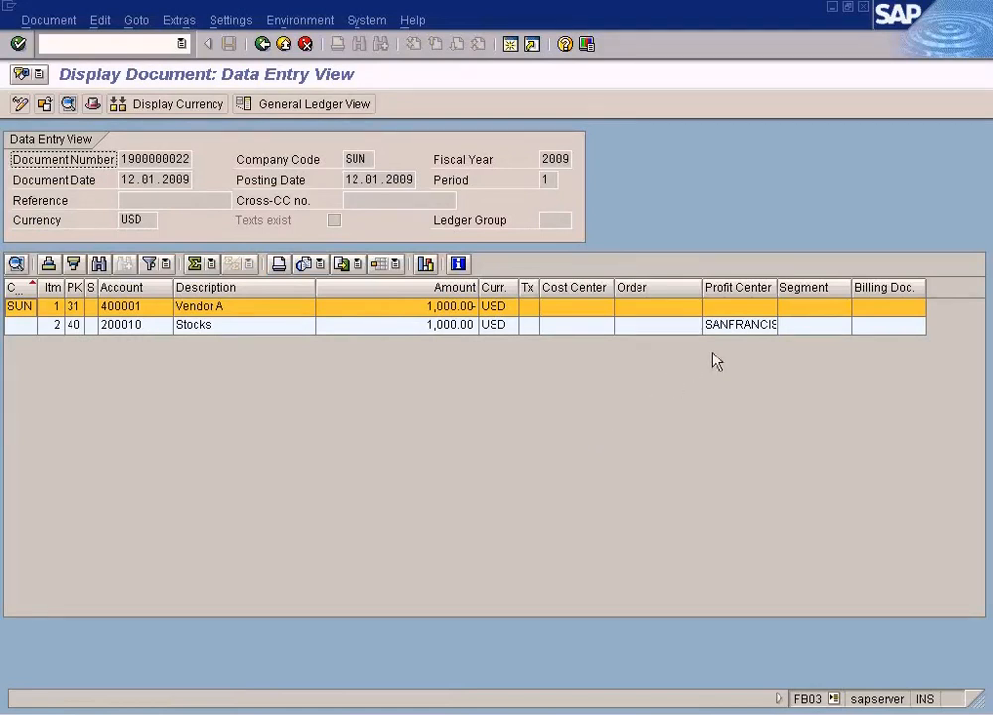
{"action": "left_click", "coordinate": [730, 326]}
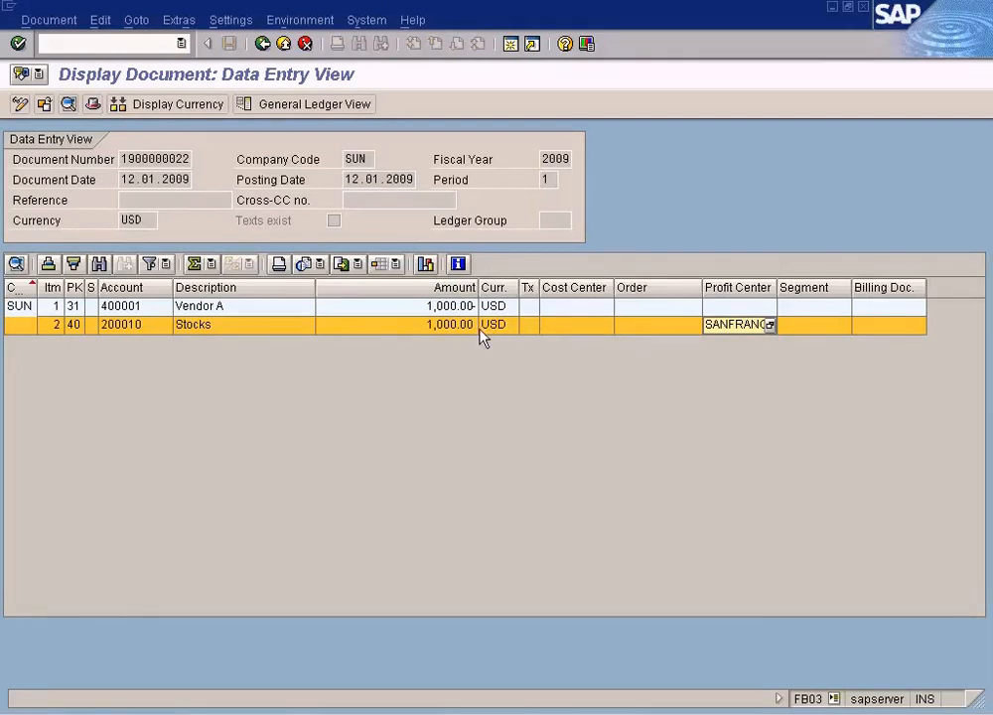
{"action": "left_click", "coordinate": [680, 307]}
{"action": "left_click", "coordinate": [684, 324]}
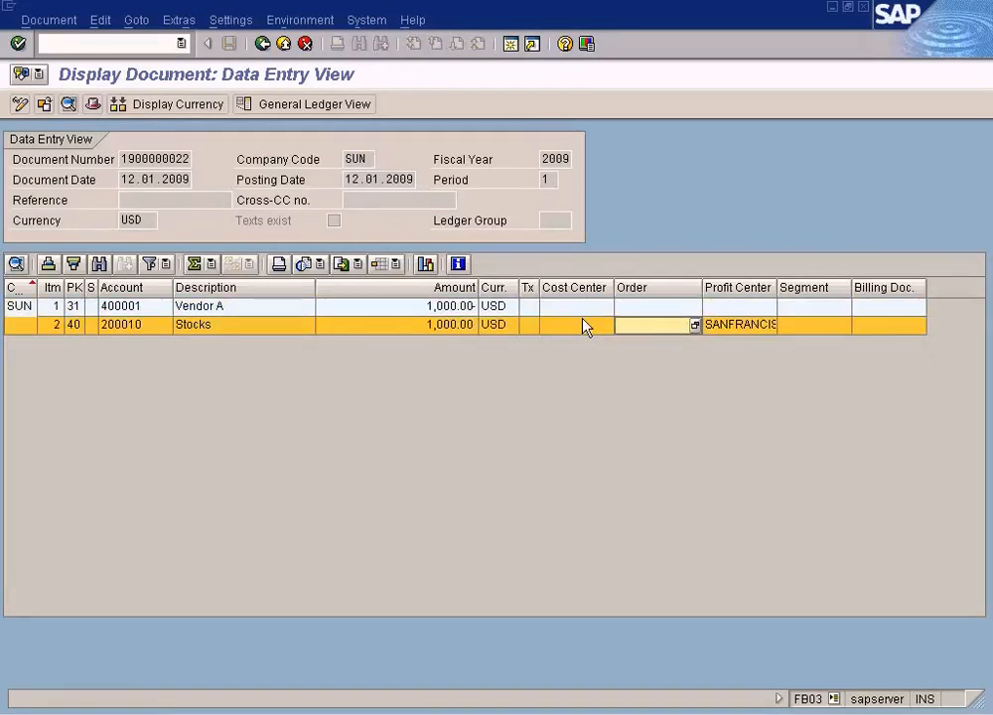
{"action": "left_click", "coordinate": [723, 327]}
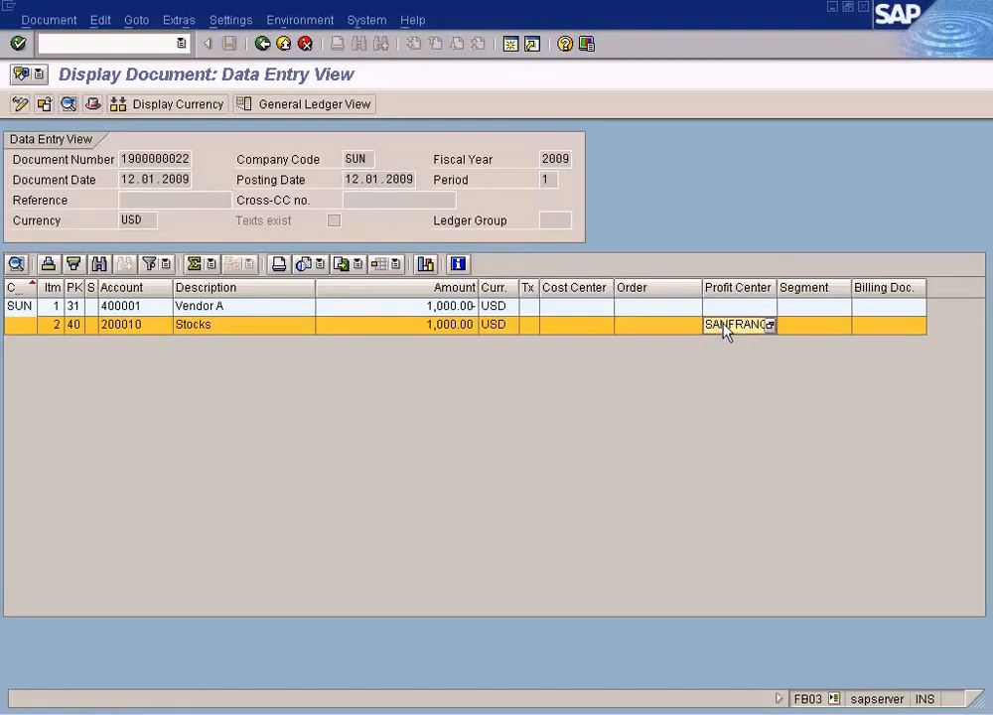
{"action": "left_click", "coordinate": [275, 308]}
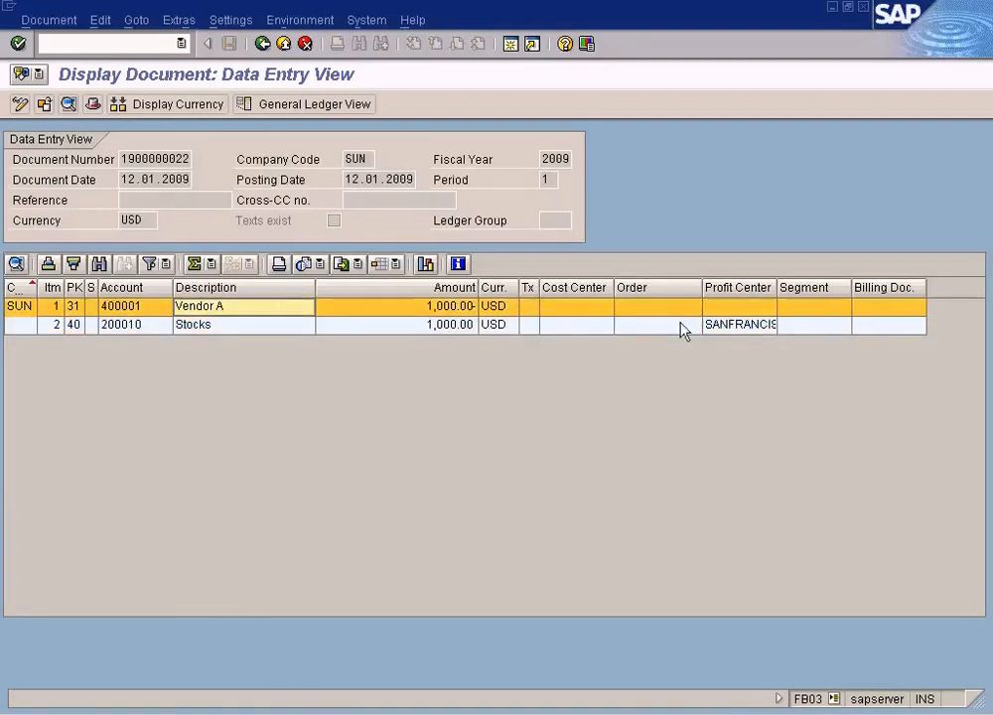
{"action": "left_click", "coordinate": [719, 307]}
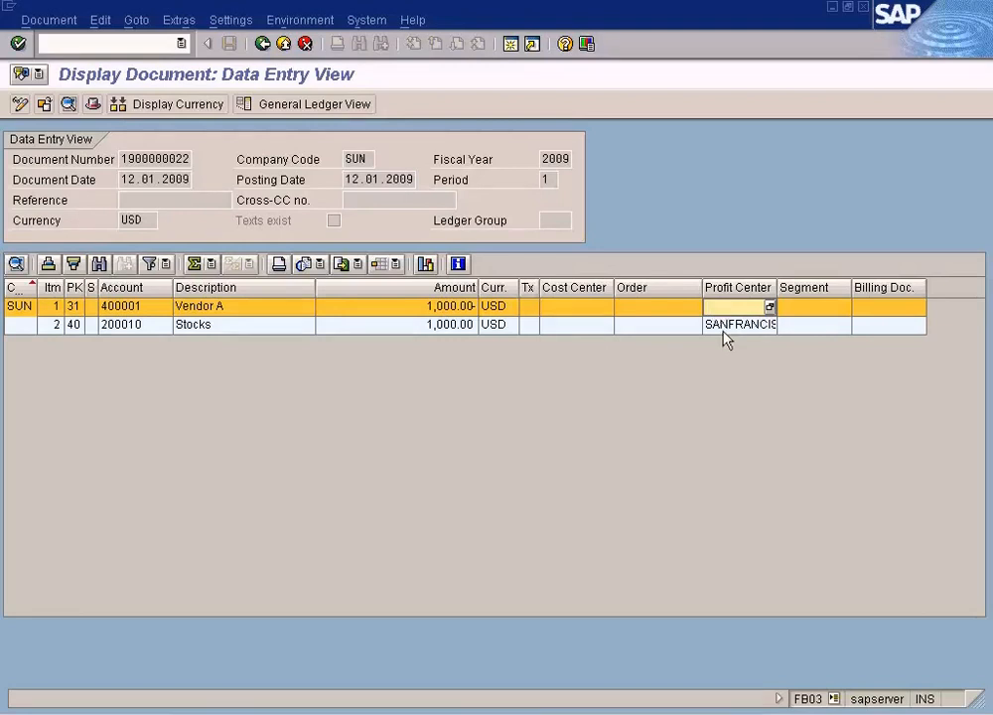
{"action": "left_click", "coordinate": [723, 325]}
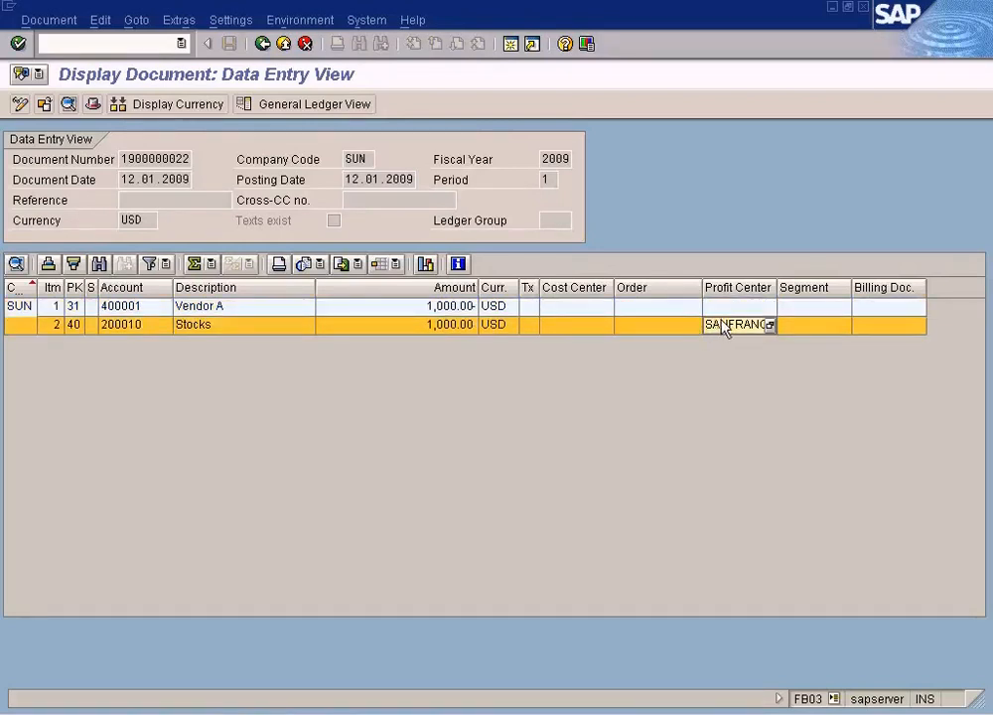
{"action": "left_click", "coordinate": [722, 309]}
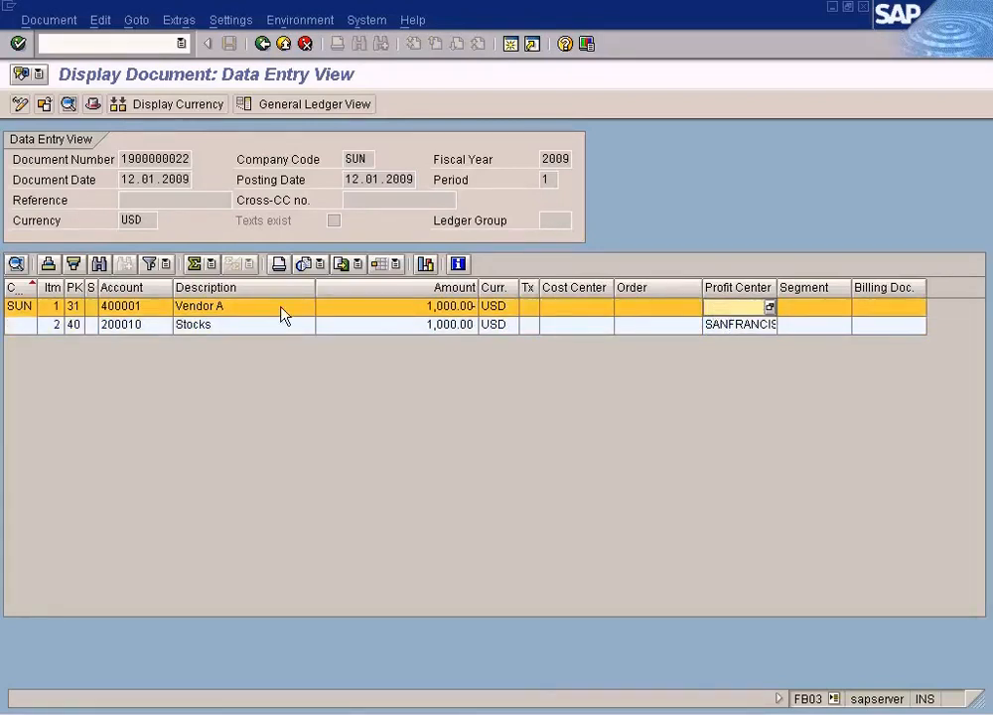
{"action": "left_click", "coordinate": [733, 324]}
{"action": "left_click", "coordinate": [736, 311]}
{"action": "left_click", "coordinate": [146, 311]}
{"action": "left_click", "coordinate": [723, 310]}
Step: Close the transfer message log and rerun the payables/receivables test transfer for company code SUN
{"action": "key", "text": "alt+Tab"}
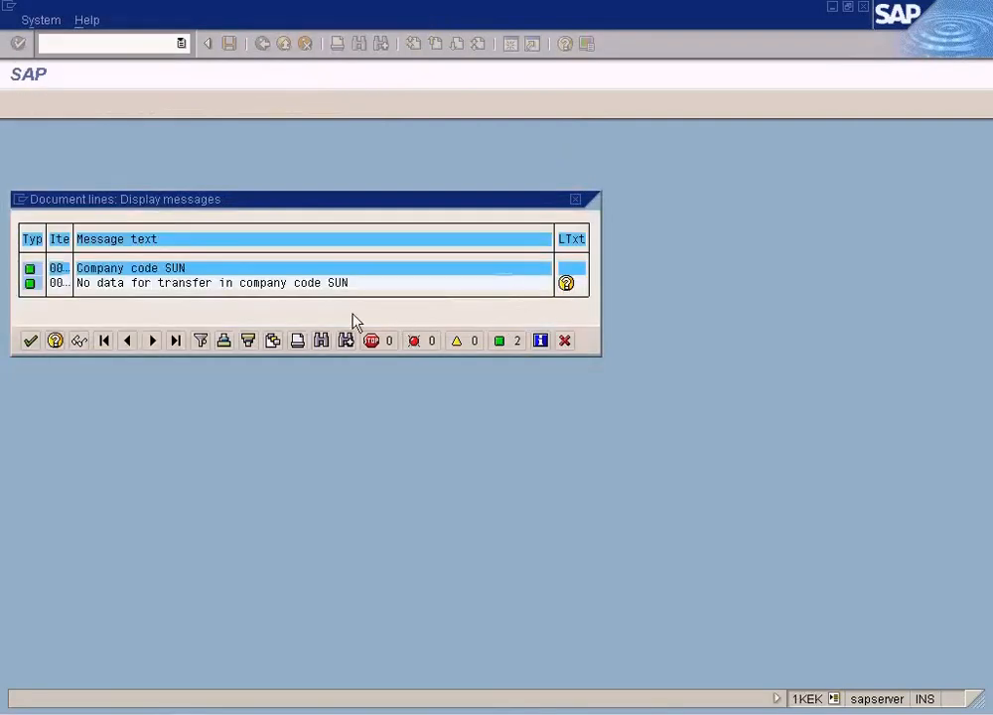
{"action": "left_click", "coordinate": [30, 341]}
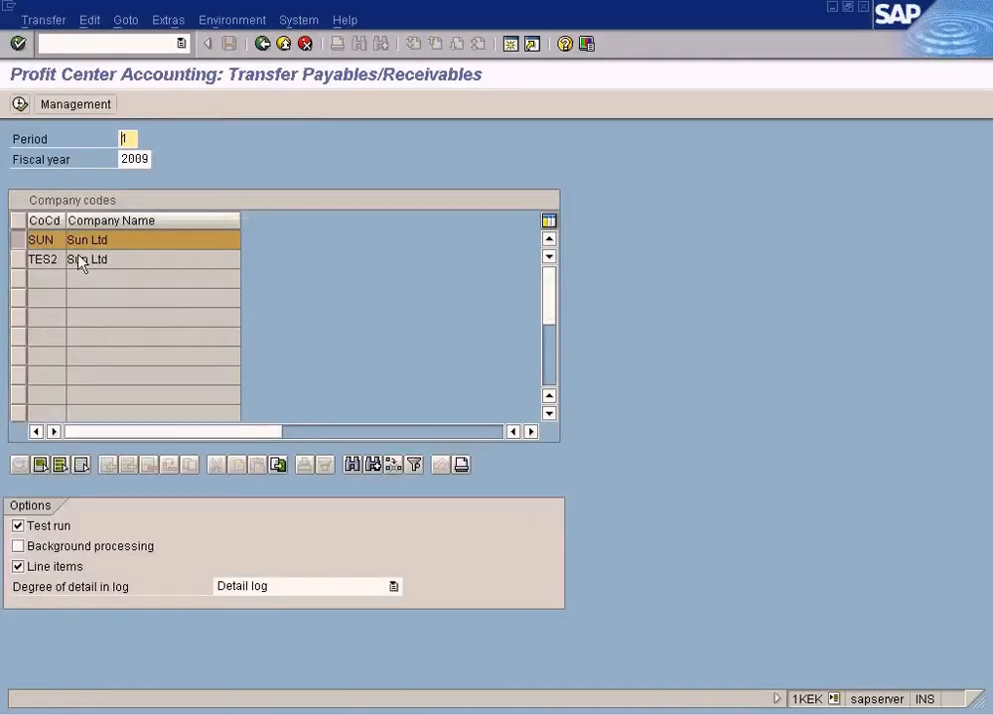
{"action": "left_click", "coordinate": [19, 103]}
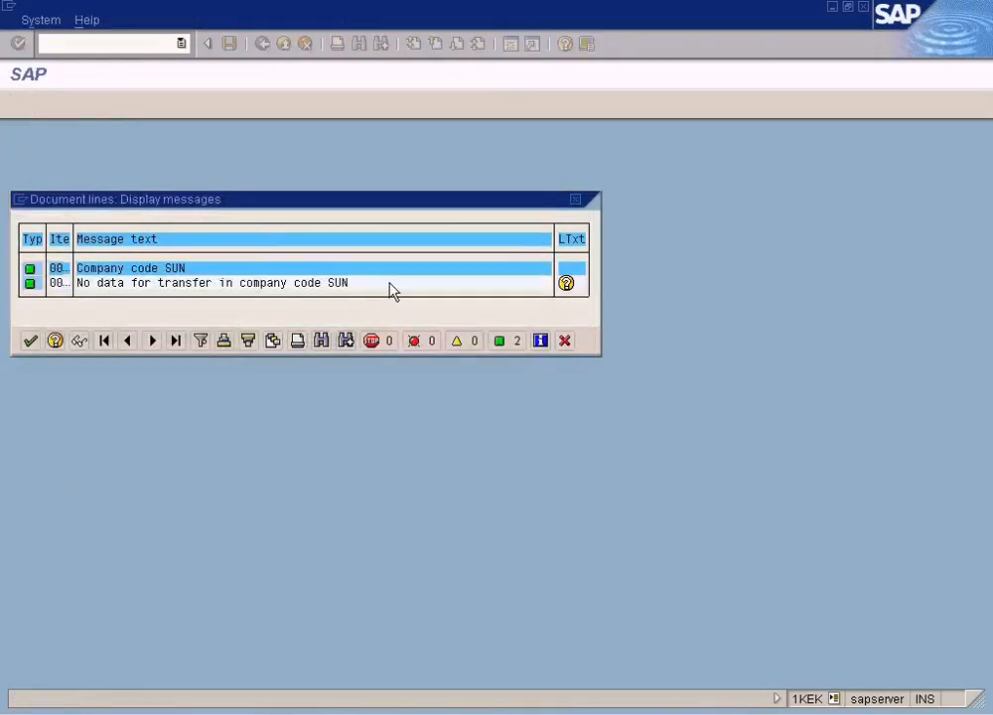
Step: Return to the vendor invoice document and recheck the Profit Center fields of its Stocks and Vendor A lines
{"action": "key", "text": "Return"}
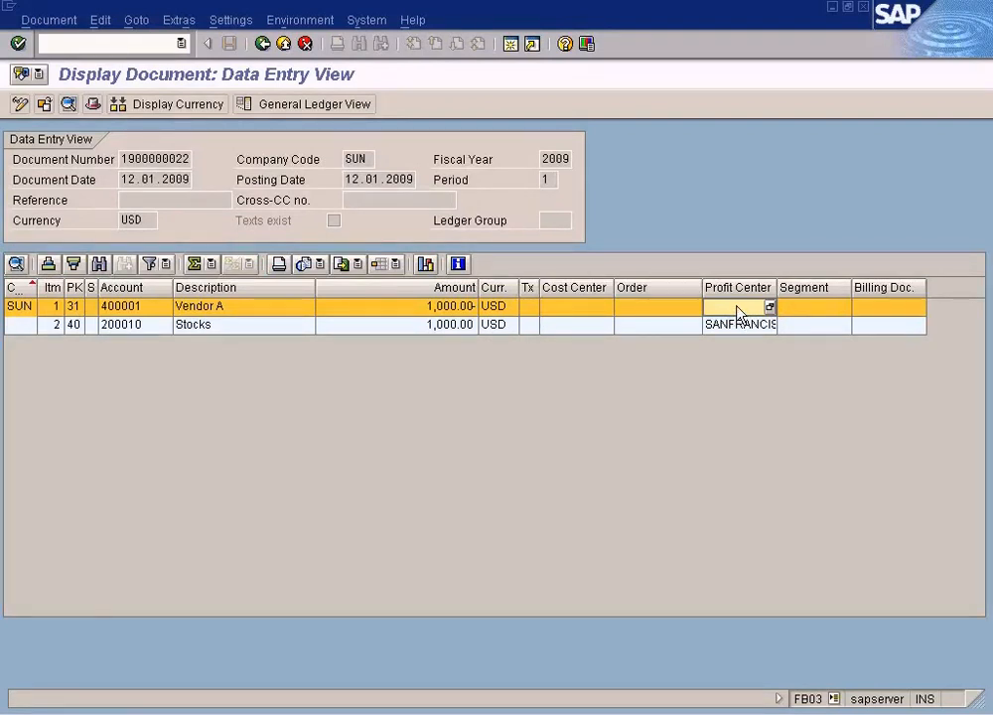
{"action": "left_click", "coordinate": [738, 328]}
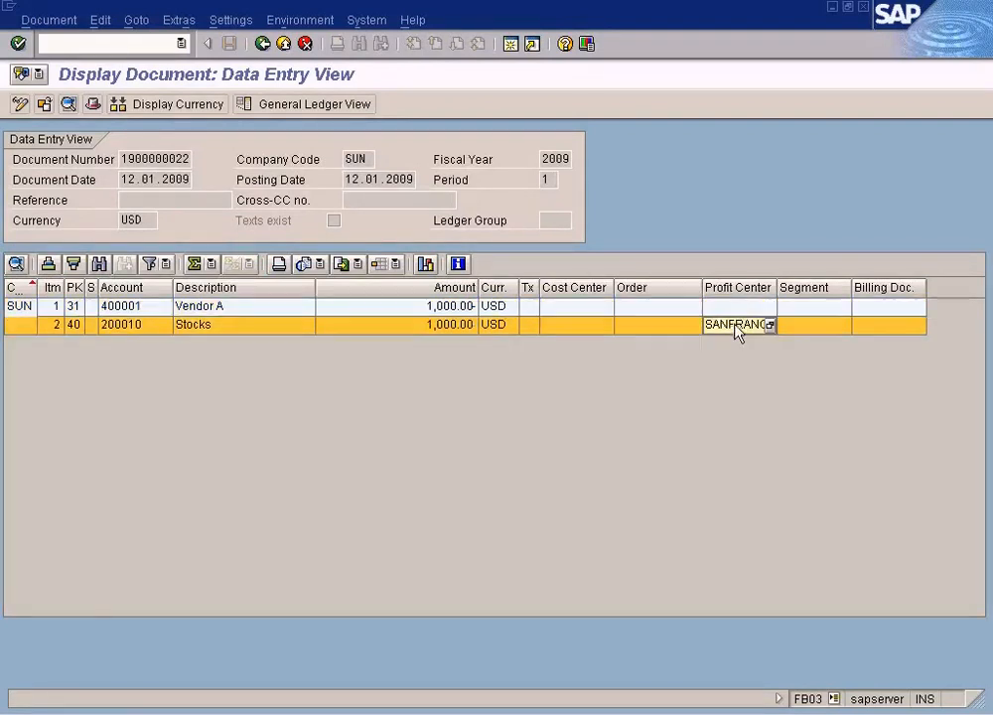
{"action": "left_click", "coordinate": [737, 308]}
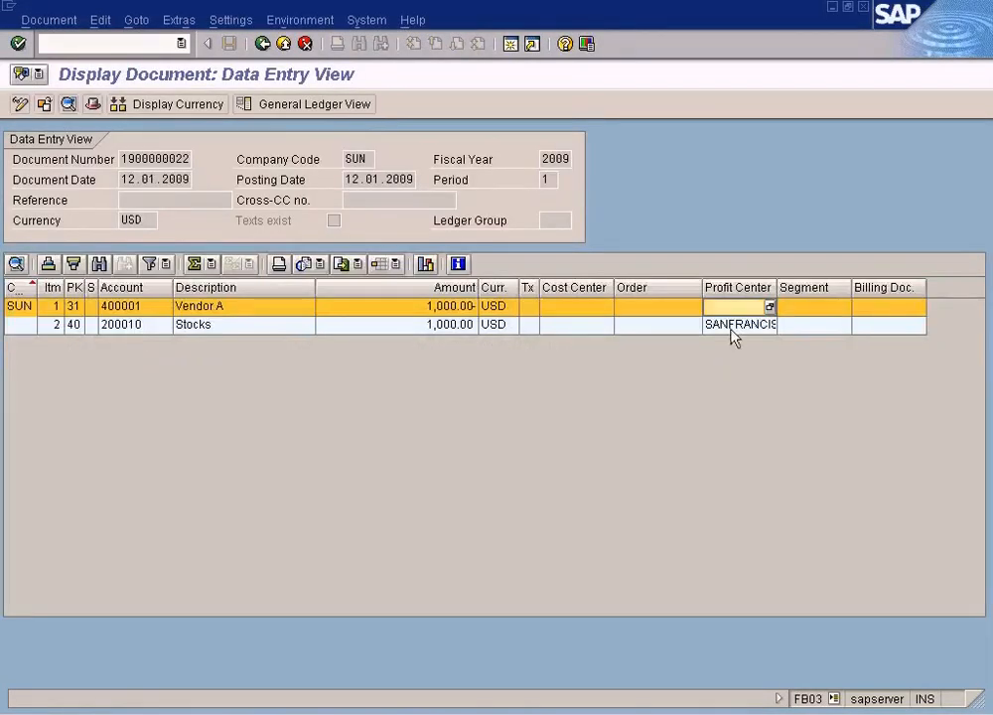
Step: Compare the Profit Center fields of the Stocks and Vendor A lines, and switch to the SAP Easy Access session
{"action": "left_click", "coordinate": [733, 325]}
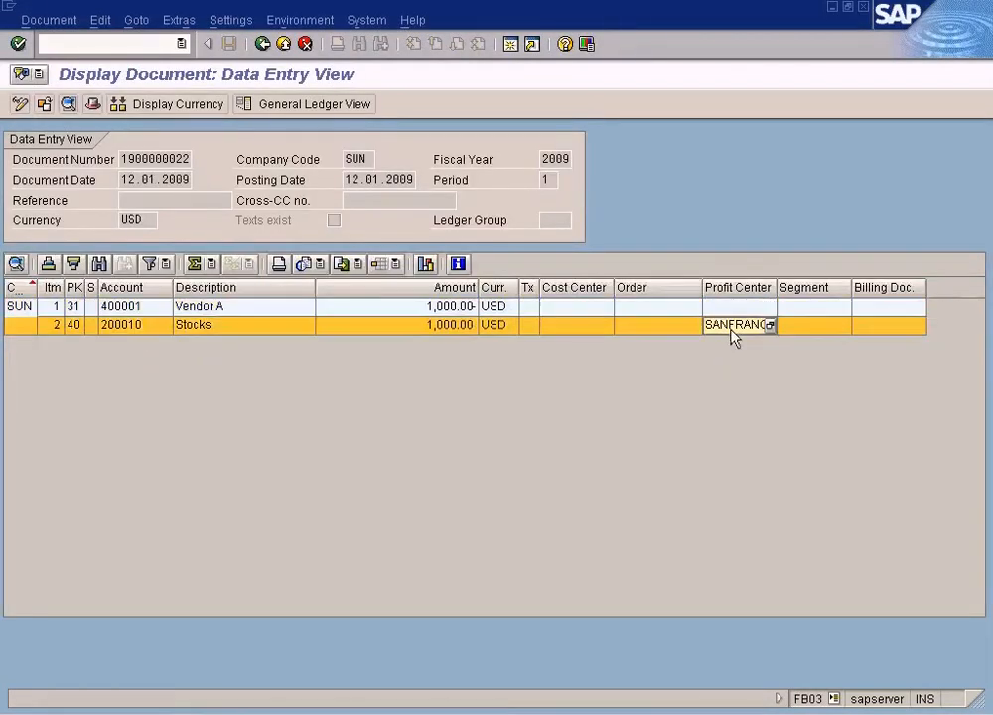
{"action": "left_click", "coordinate": [732, 307]}
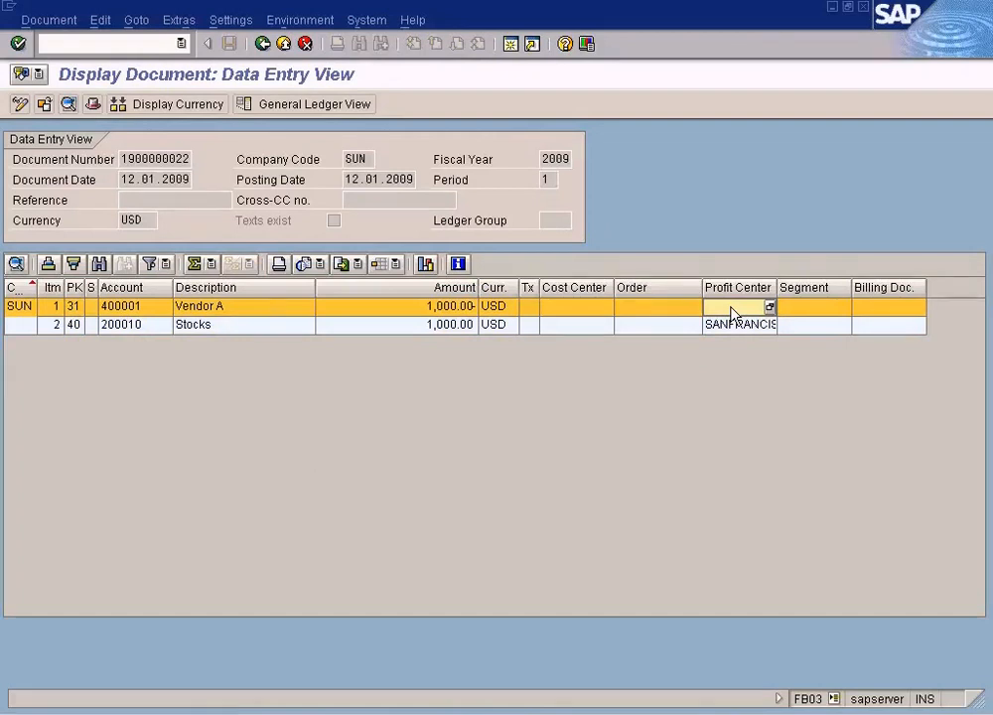
{"action": "left_click", "coordinate": [320, 714]}
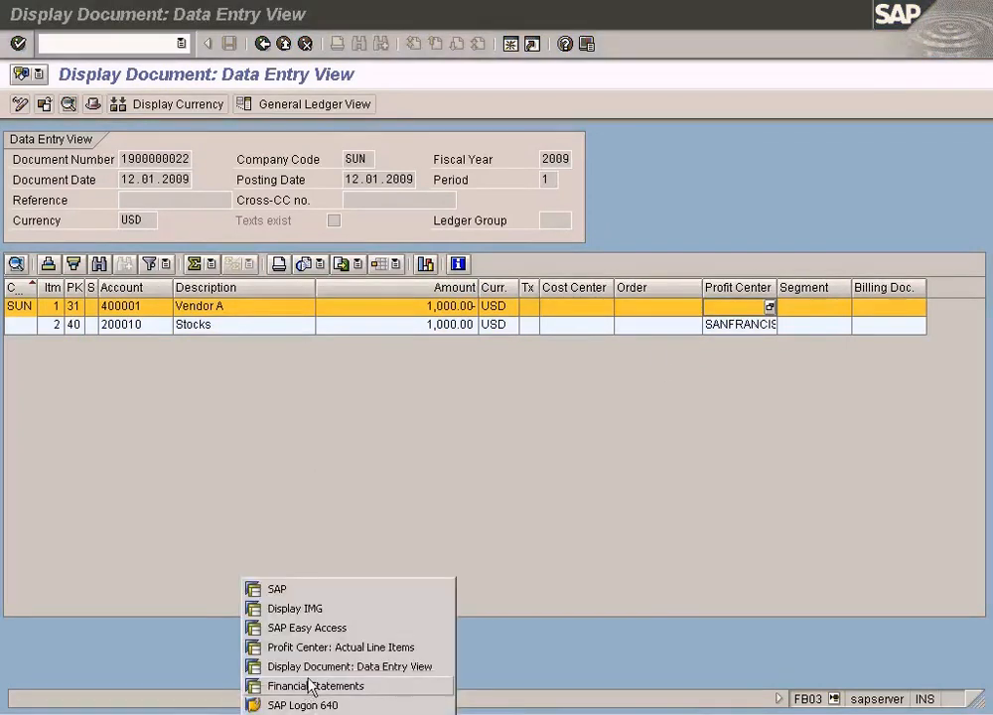
{"action": "left_click", "coordinate": [318, 628]}
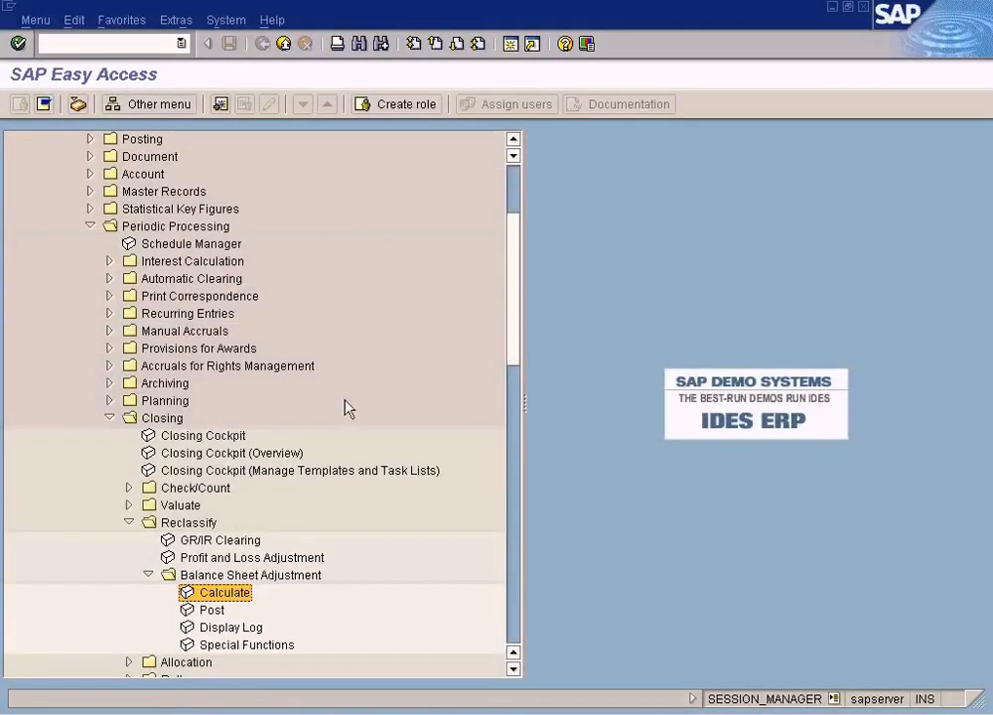
Step: Start the Calculate transaction for Balance Sheet Adjustment, found under General Ledger, Periodic Processing, Closing, Reclassify
{"action": "left_click", "coordinate": [514, 140]}
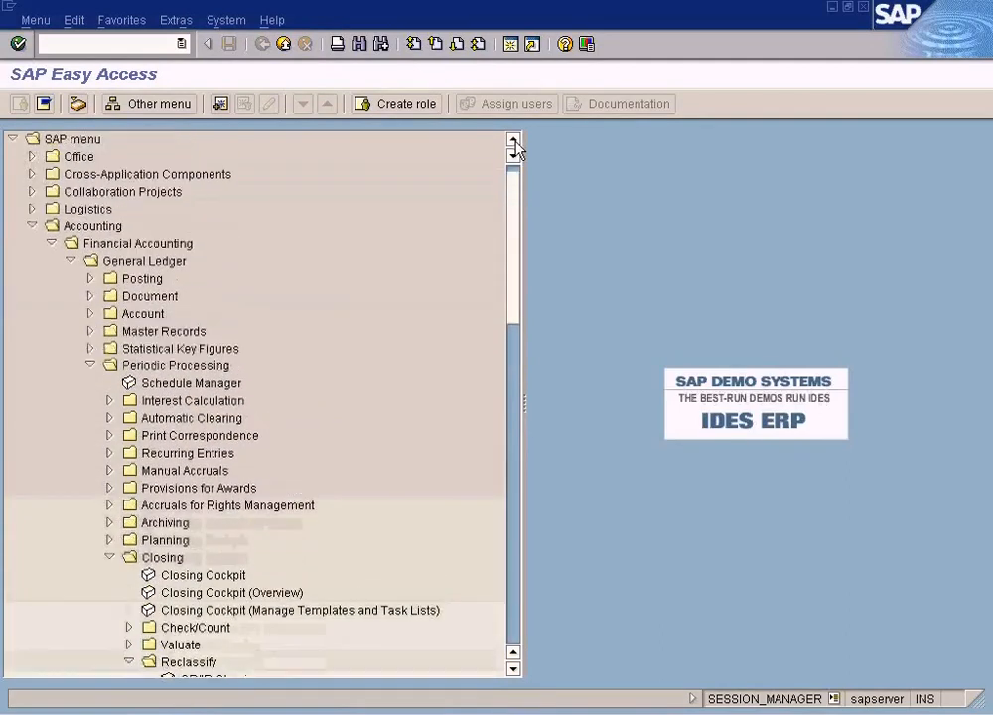
{"action": "left_click", "coordinate": [514, 141]}
{"action": "left_click", "coordinate": [93, 243]}
{"action": "left_click", "coordinate": [116, 263]}
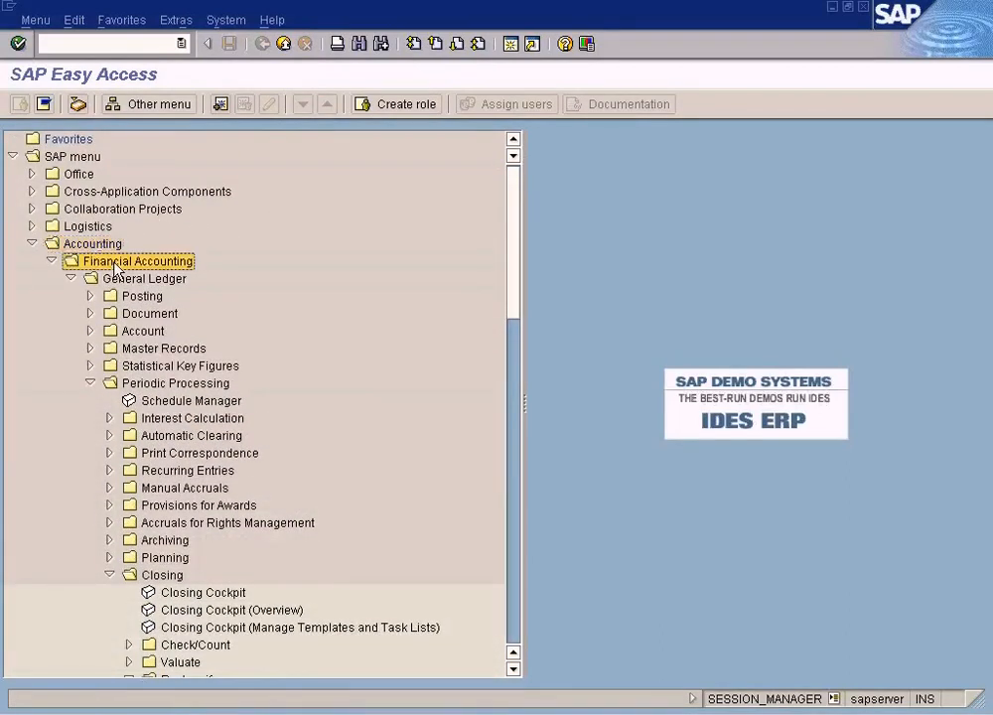
{"action": "left_click", "coordinate": [128, 279]}
{"action": "left_click", "coordinate": [158, 383]}
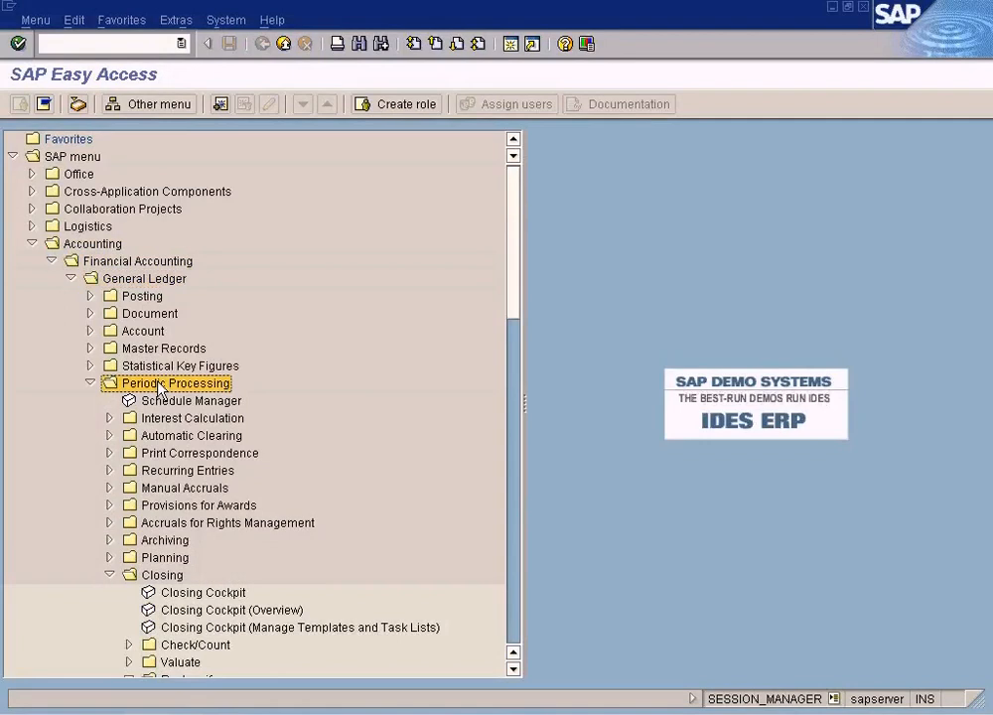
{"action": "scroll", "coordinate": [157, 382], "scroll_direction": "down", "scroll_amount": 2}
{"action": "left_click", "coordinate": [156, 487]}
{"action": "scroll", "coordinate": [156, 487], "scroll_direction": "down", "scroll_amount": 2}
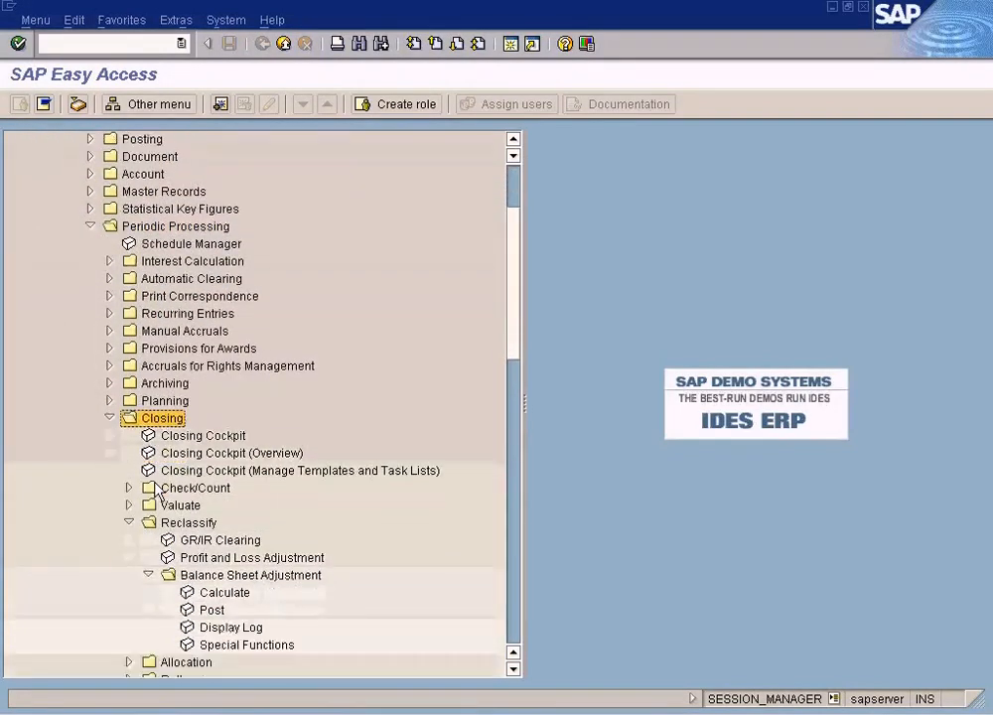
{"action": "left_click", "coordinate": [191, 521]}
{"action": "scroll", "coordinate": [214, 511], "scroll_direction": "down", "scroll_amount": 2}
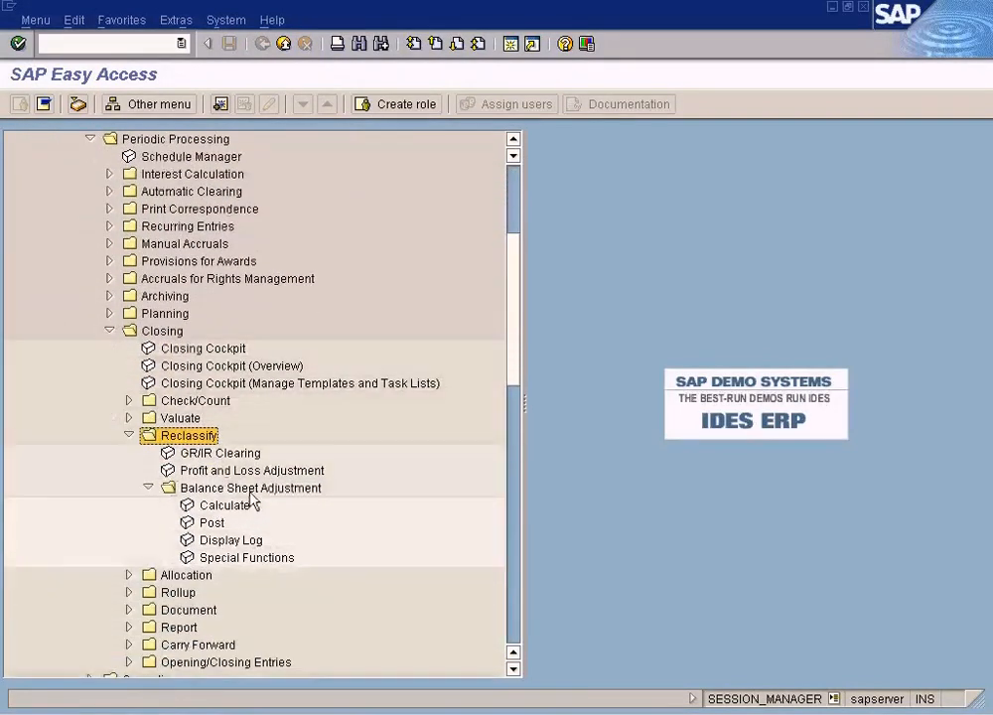
{"action": "left_click", "coordinate": [253, 489]}
{"action": "left_click", "coordinate": [243, 506]}
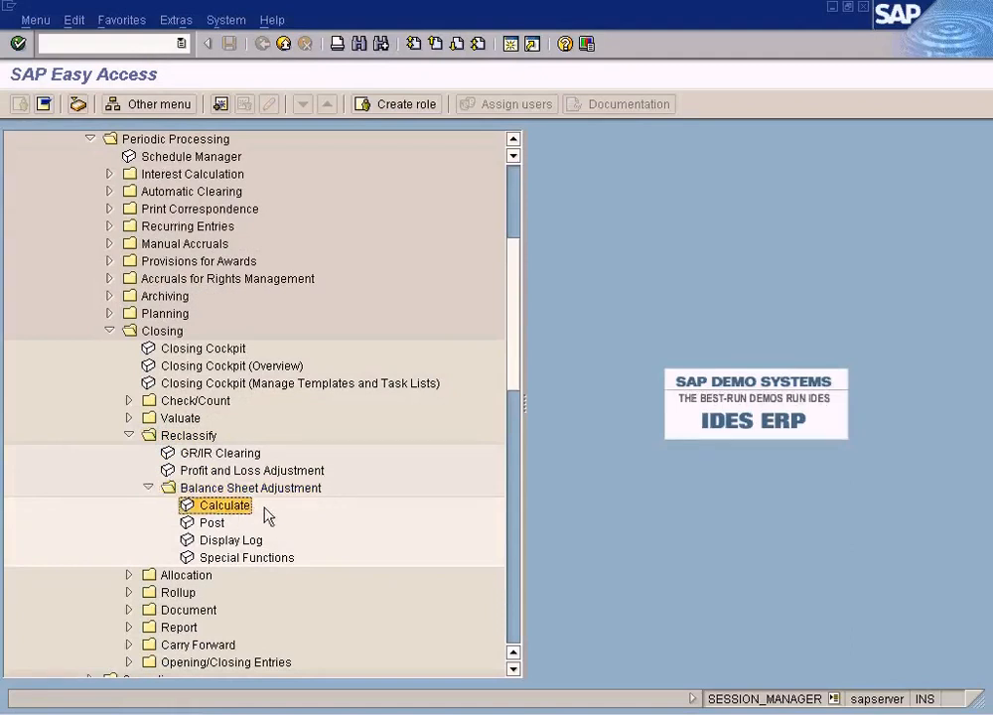
{"action": "double_click", "coordinate": [239, 506]}
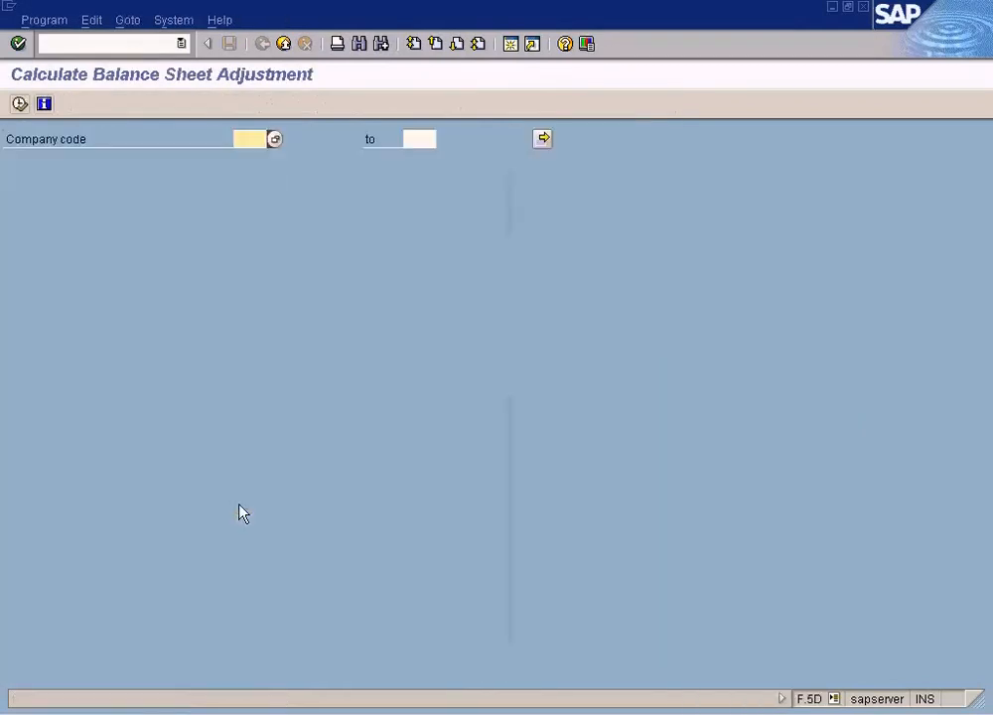
Step: Calculate the balance sheet adjustment for company code SUN and select the log message for transaction GA1, account 200003
{"action": "type", "text": "sun"}
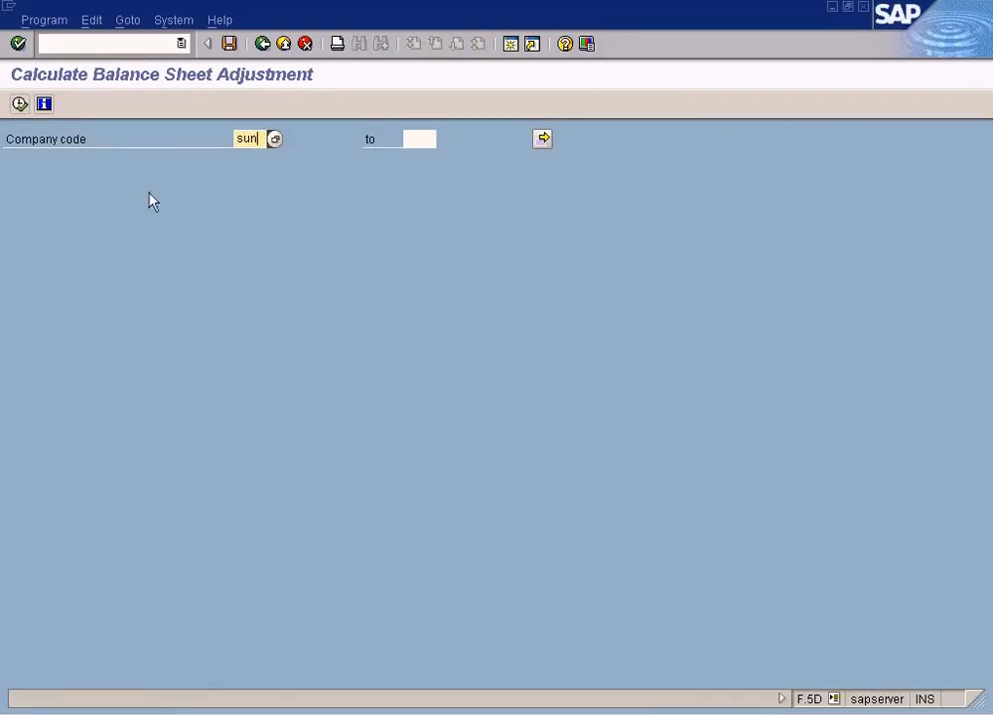
{"action": "left_click", "coordinate": [19, 105]}
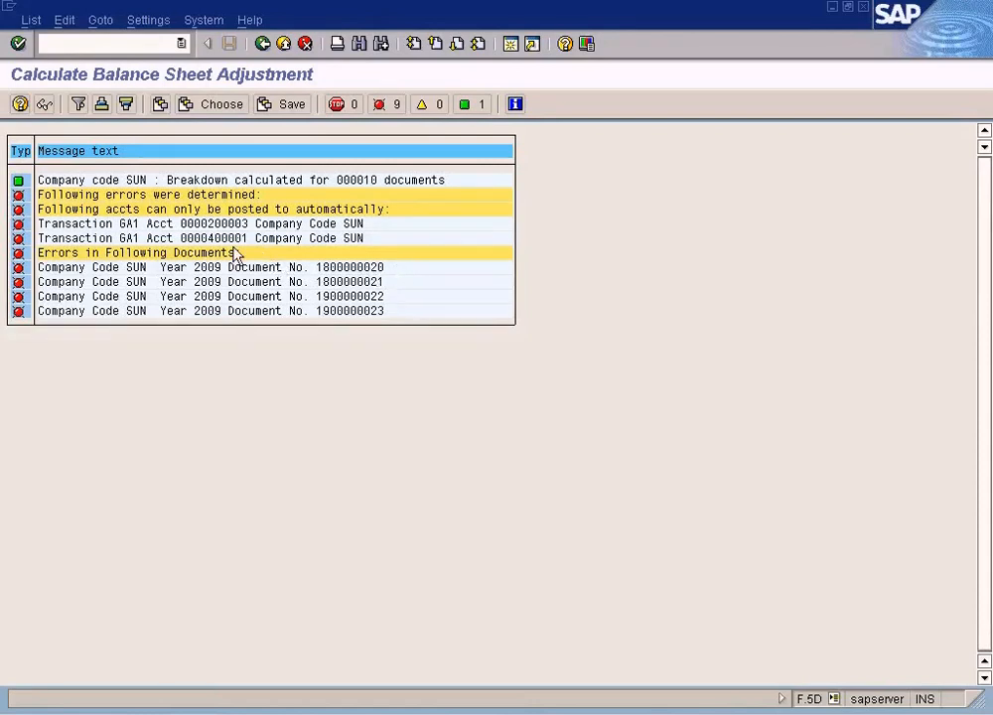
{"action": "left_click", "coordinate": [203, 225]}
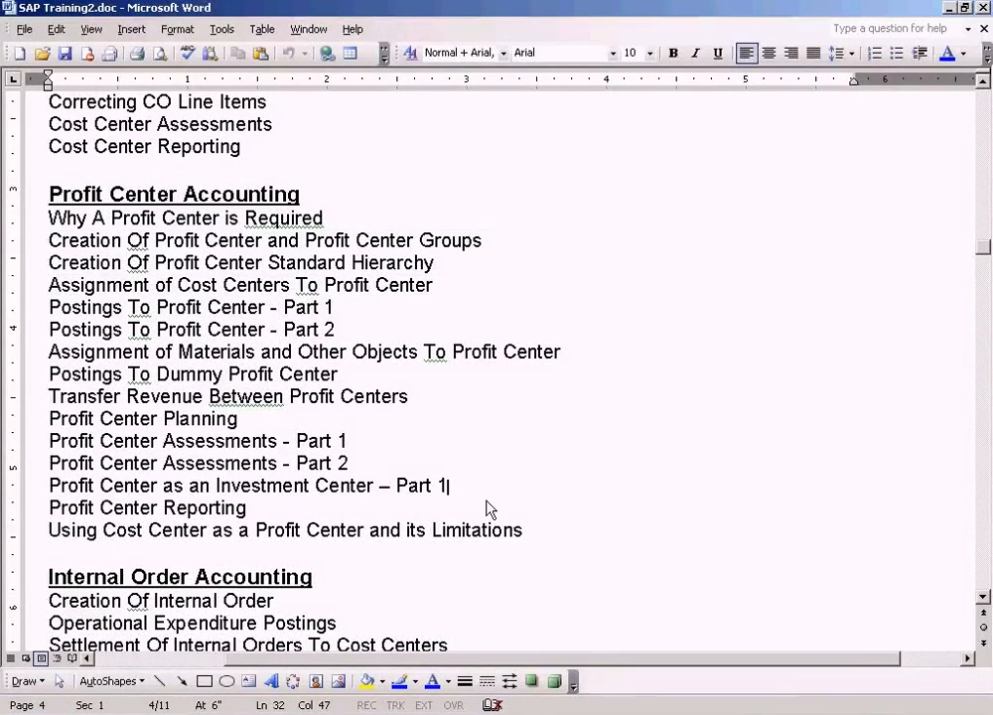
Step: In the SAP Training2.doc outline in Word, select the line "Profit Center as an Investment Center – Part 1"
{"action": "key", "text": "Home"}
{"action": "key", "text": "shift+End"}
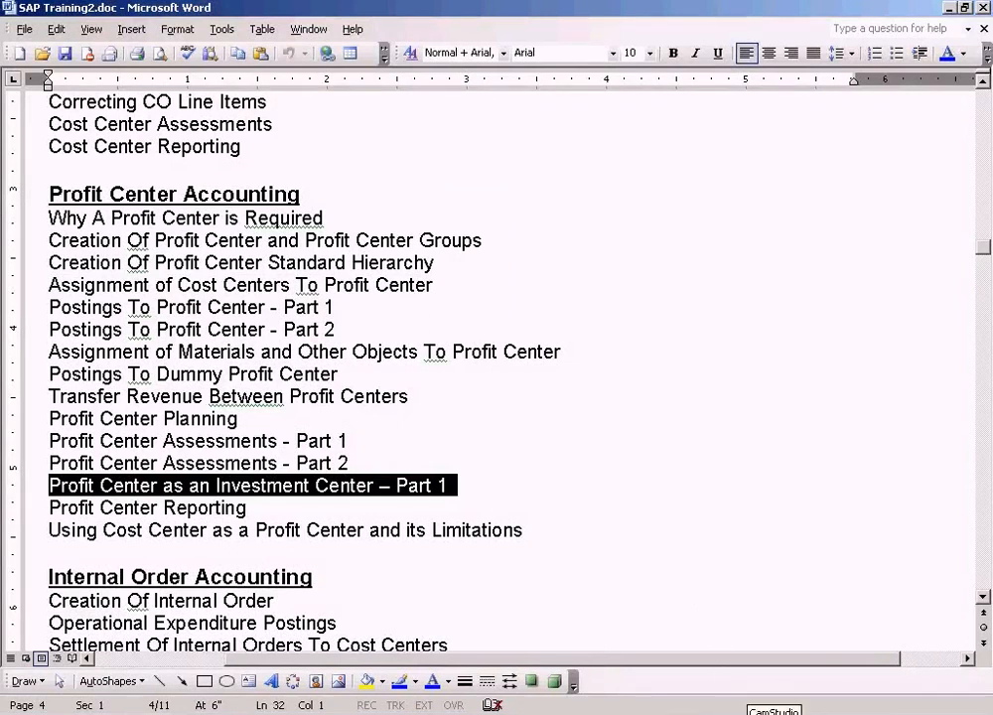
{"action": "left_click", "coordinate": [771, 714]}
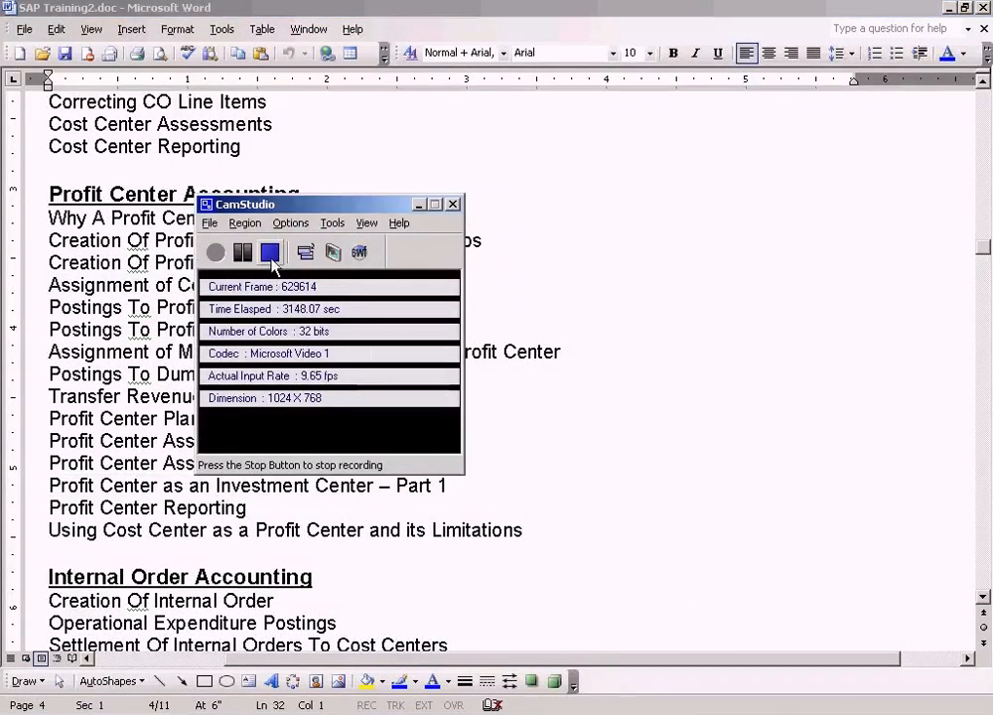
{"action": "left_click", "coordinate": [271, 255]}
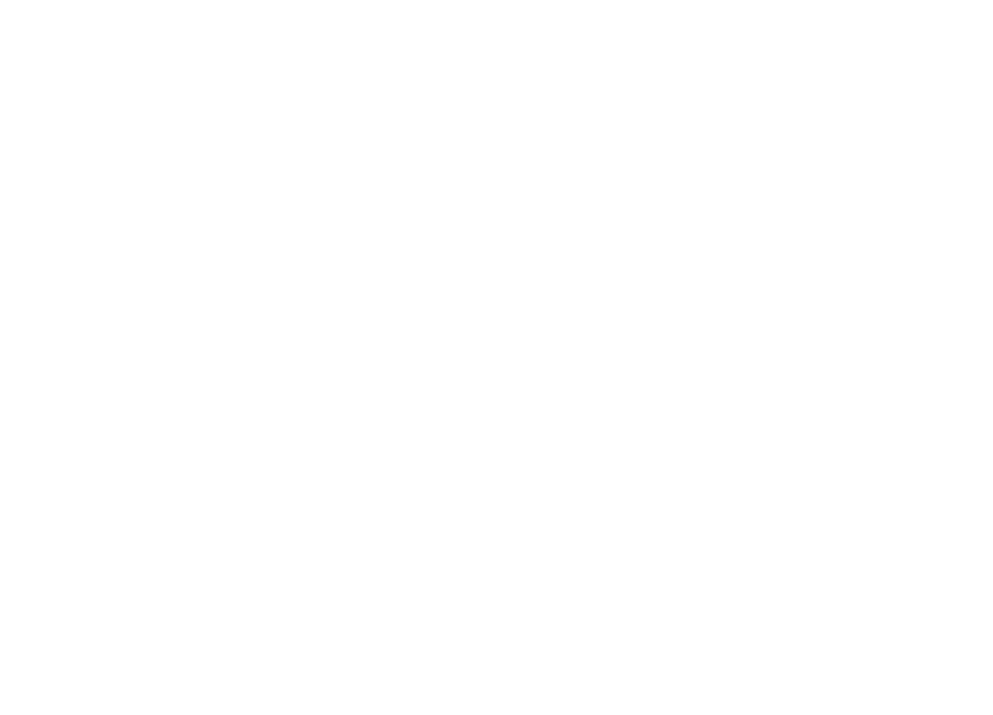